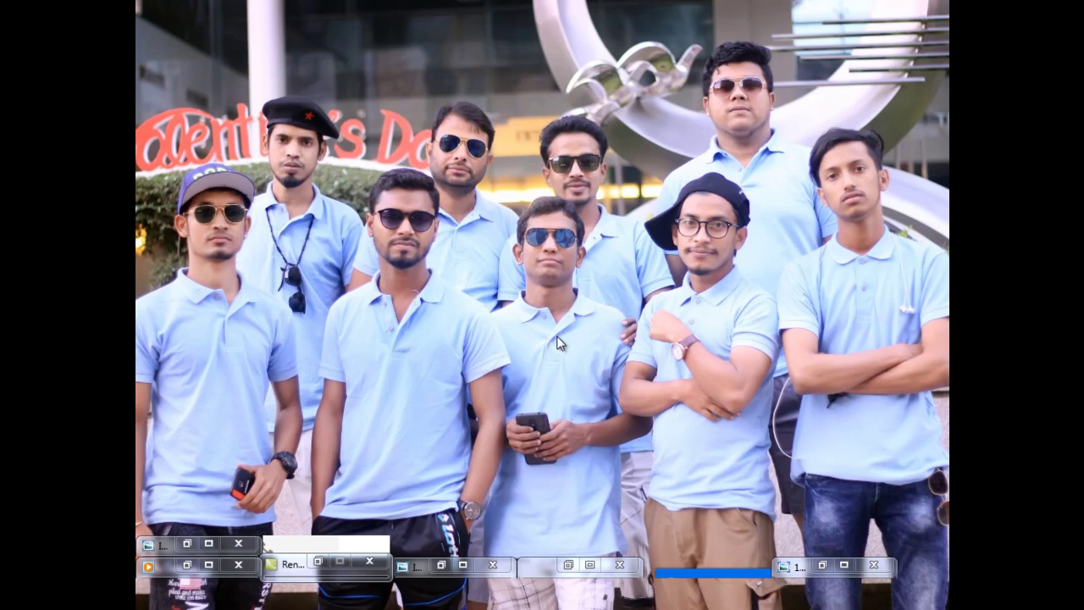
{"action": "key", "text": "alt+Tab"}
{"action": "key", "text": "alt+Tab"}
{"action": "key", "text": "alt+Tab"}
{"action": "key", "text": "alt+Tab"}
{"action": "key", "text": "alt+Tab"}
{"action": "key", "text": "alt+Tab"}
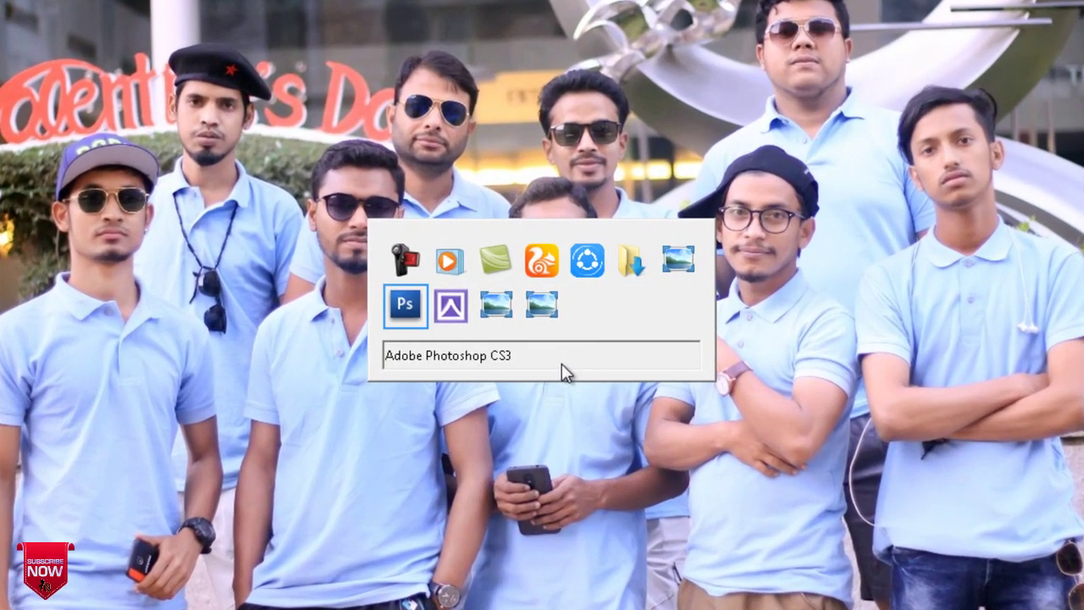
Bring Photoshop forward and zoom out to show the whole tilted scan
{"action": "key", "text": "f"}
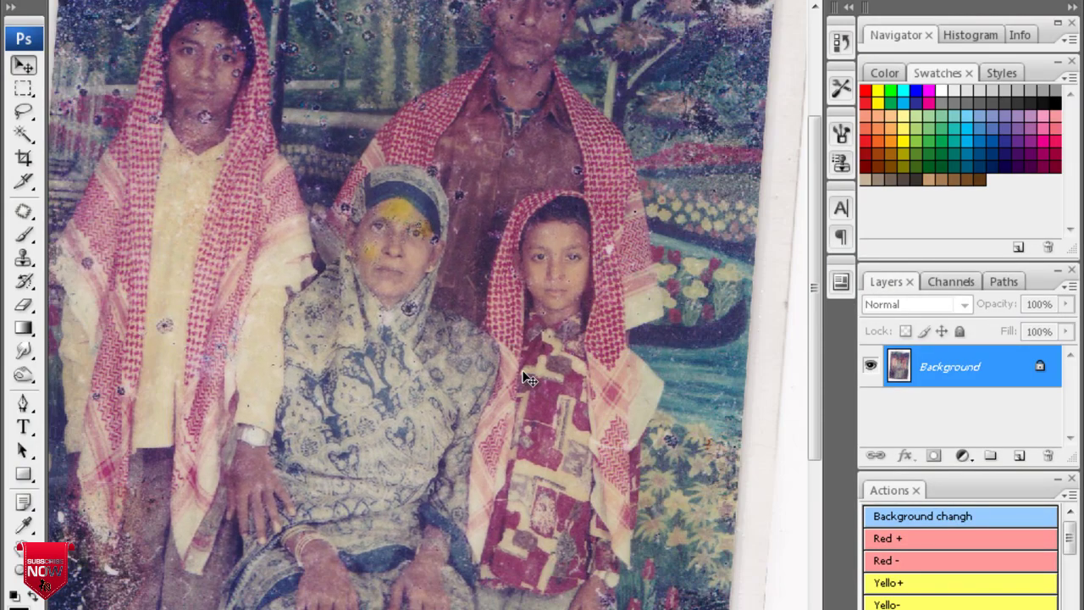
{"action": "key", "text": "f"}
{"action": "left_click", "coordinate": [515, 355], "text": "alt"}
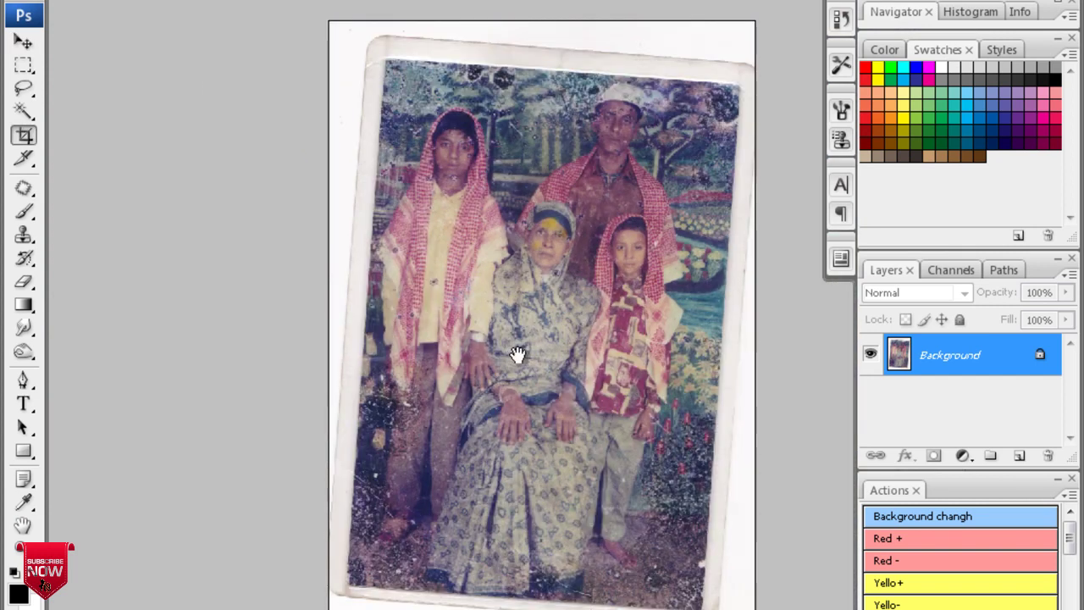
{"action": "left_click", "coordinate": [515, 355], "text": "alt"}
Rotate the whole image counter-clockwise with Free Transform so the photo sits level
{"action": "key", "text": "ctrl+a"}
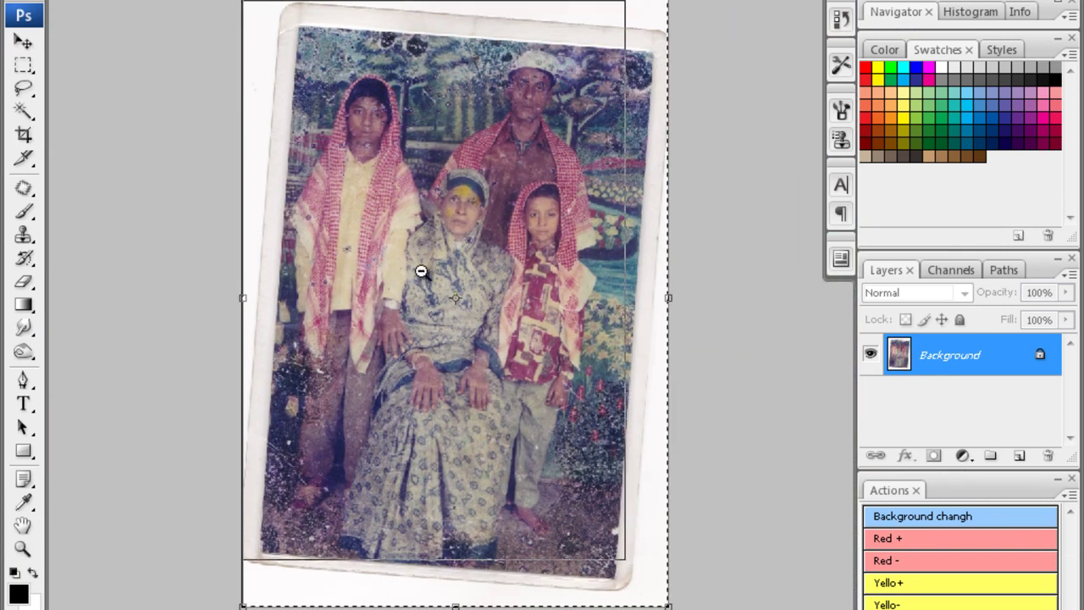
{"action": "key", "text": "ctrl+minus"}
{"action": "left_click_drag", "start_coordinate": [273, 43], "coordinate": [244, 51]}
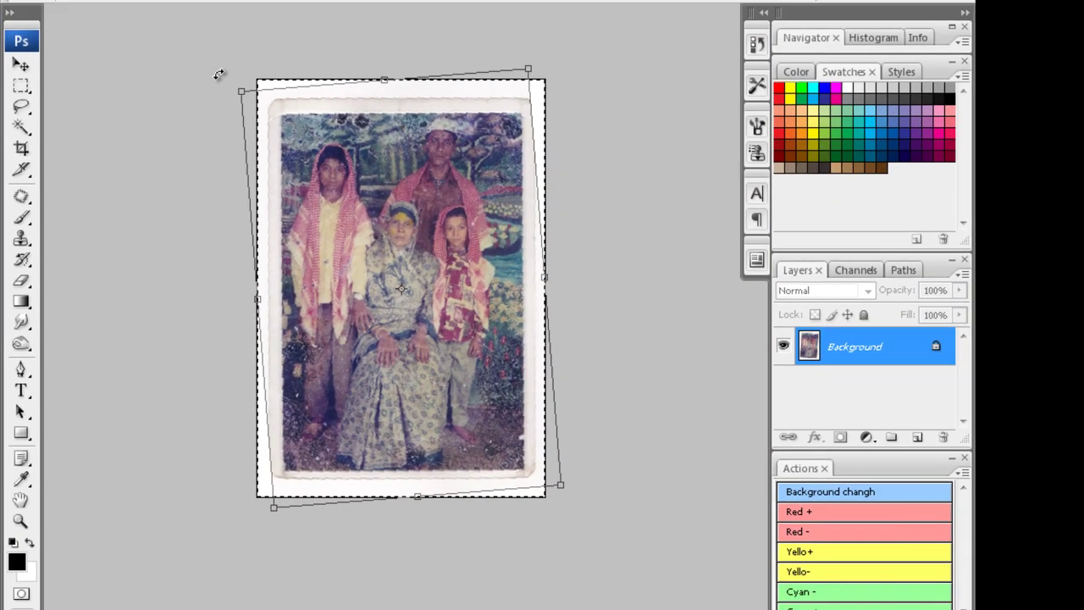
{"action": "key", "text": "Return"}
{"action": "key", "text": "c"}
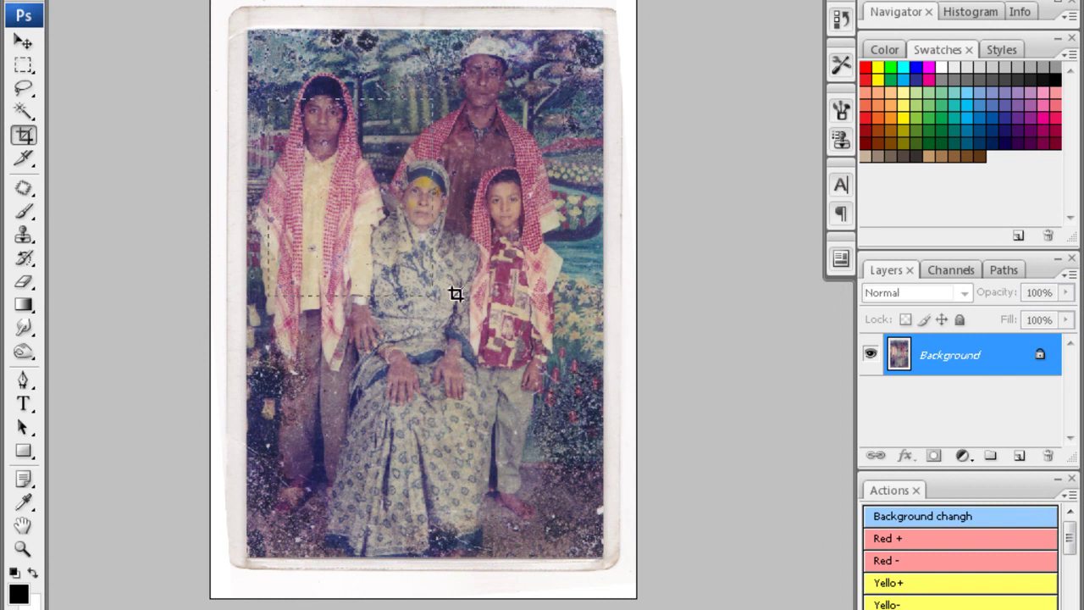
Crop just inside the white border, keeping the family group from the boys' heads down
{"action": "left_click_drag", "start_coordinate": [698, 541], "coordinate": [643, 543]}
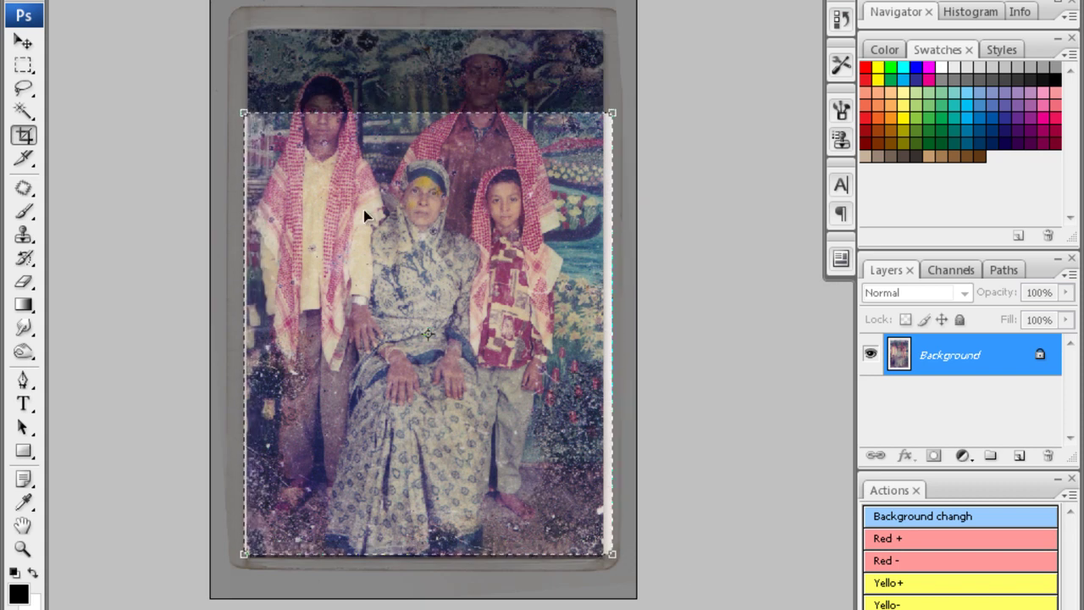
{"action": "left_click_drag", "start_coordinate": [237, 102], "coordinate": [240, 107]}
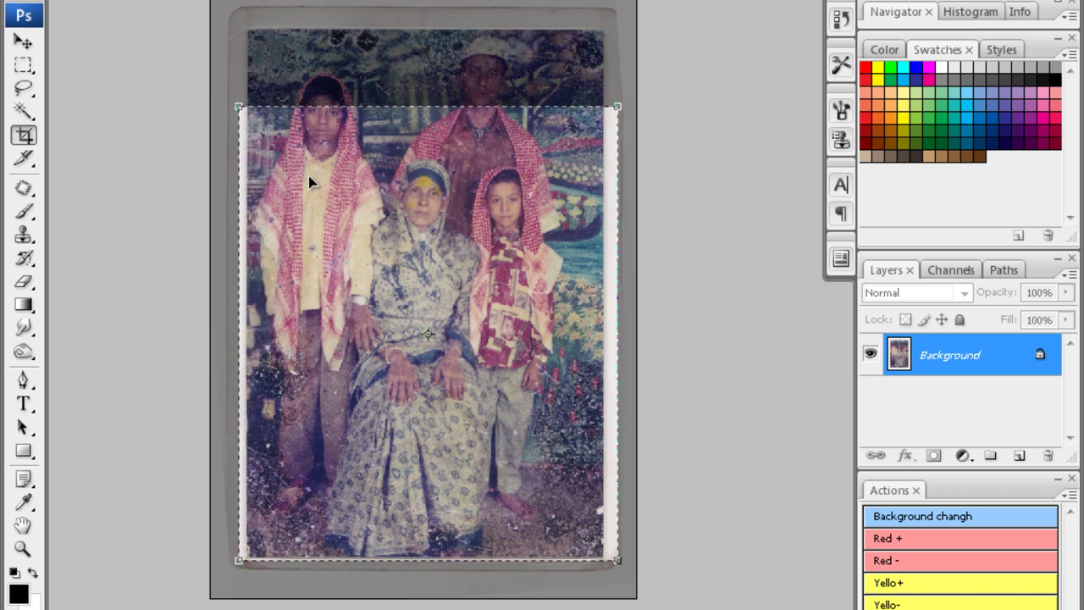
{"action": "key", "text": "Return"}
{"action": "key", "text": "alt+i"}
{"action": "key", "text": "Escape"}
Zoom in and start the pen outline down the woman's right side toward her feet
{"action": "scroll", "coordinate": [503, 271], "scroll_direction": "up", "scroll_amount": 1}
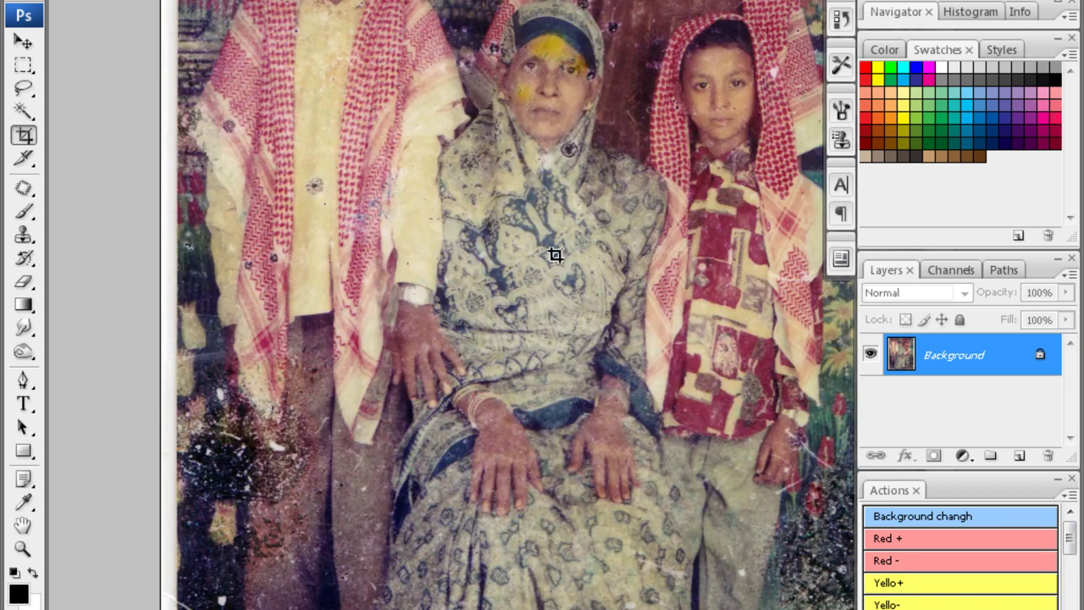
{"action": "scroll", "coordinate": [555, 246], "scroll_direction": "up", "scroll_amount": 2}
{"action": "scroll", "coordinate": [549, 279], "scroll_direction": "down", "scroll_amount": 1}
{"action": "scroll", "coordinate": [568, 305], "scroll_direction": "up", "scroll_amount": 1}
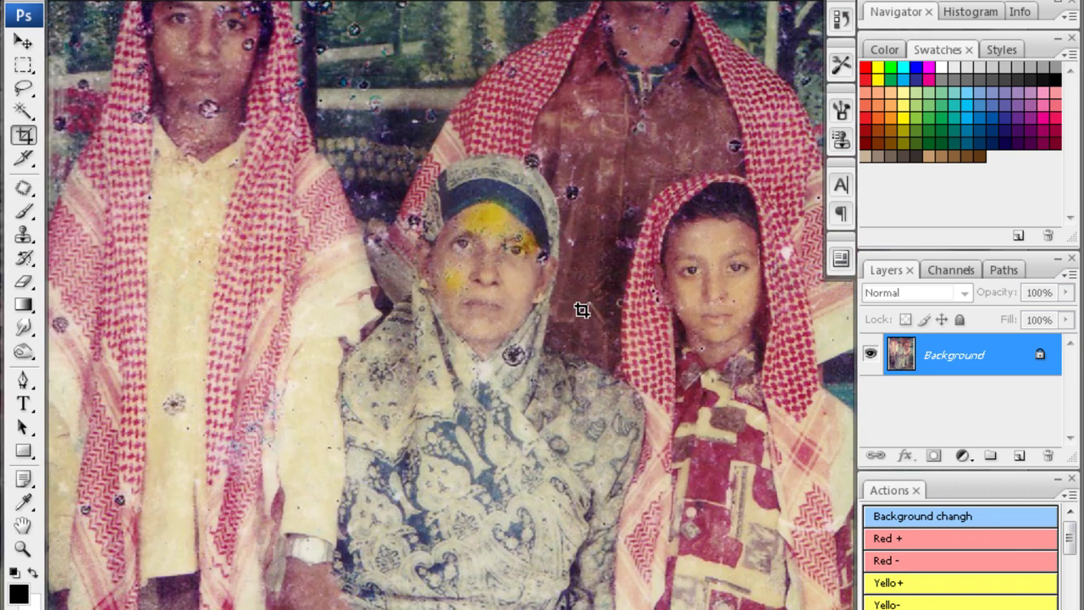
{"action": "scroll", "coordinate": [621, 377], "scroll_direction": "down", "scroll_amount": 1}
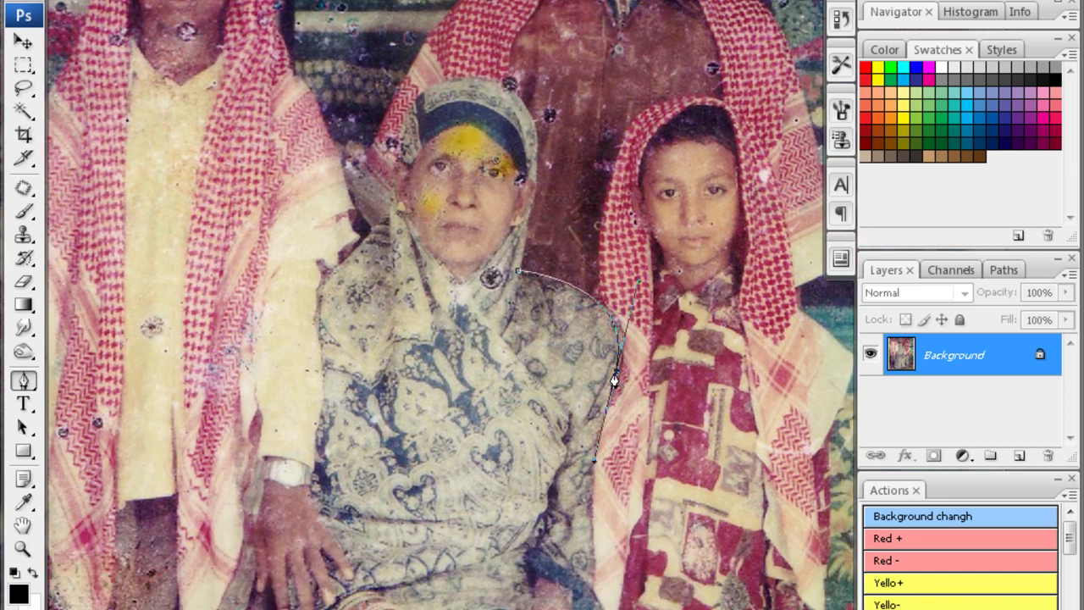
{"action": "scroll", "coordinate": [615, 382], "scroll_direction": "down", "scroll_amount": 1}
{"action": "scroll", "coordinate": [588, 407], "scroll_direction": "down", "scroll_amount": 1}
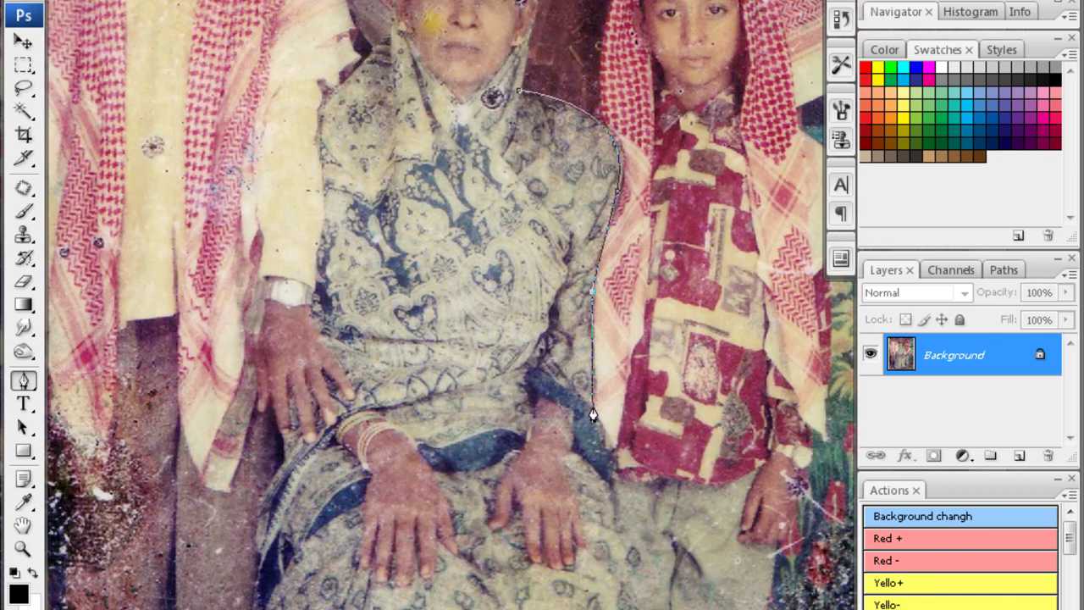
{"action": "scroll", "coordinate": [605, 423], "scroll_direction": "down", "scroll_amount": 1}
{"action": "left_click", "coordinate": [600, 399]}
{"action": "scroll", "coordinate": [618, 474], "scroll_direction": "down", "scroll_amount": 1}
{"action": "left_click", "coordinate": [615, 393]}
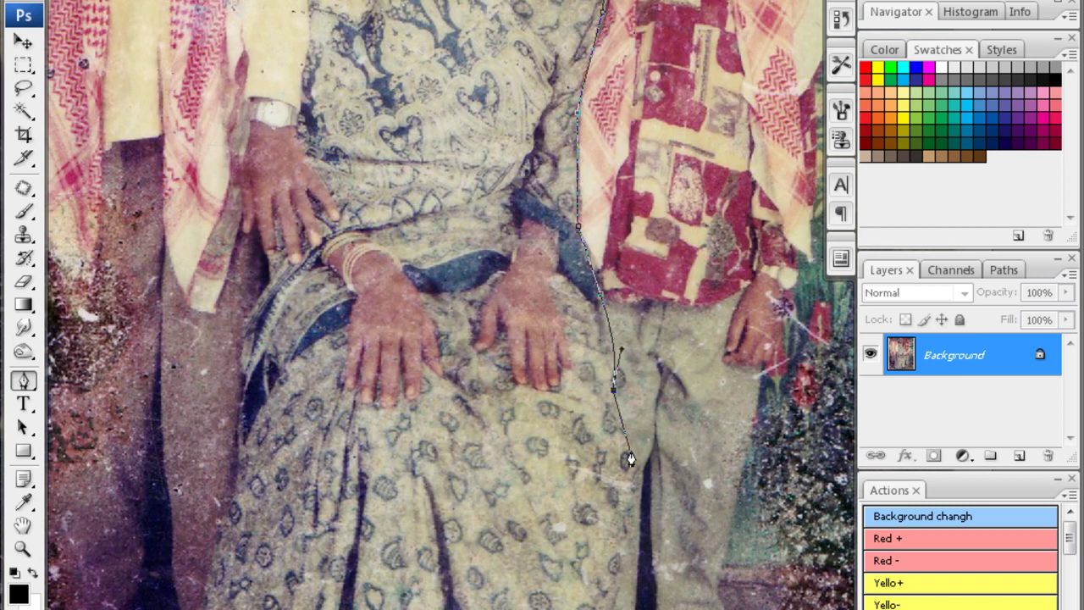
{"action": "scroll", "coordinate": [631, 459], "scroll_direction": "down", "scroll_amount": 1}
{"action": "scroll", "coordinate": [646, 365], "scroll_direction": "down", "scroll_amount": 1}
{"action": "left_click", "coordinate": [656, 343]}
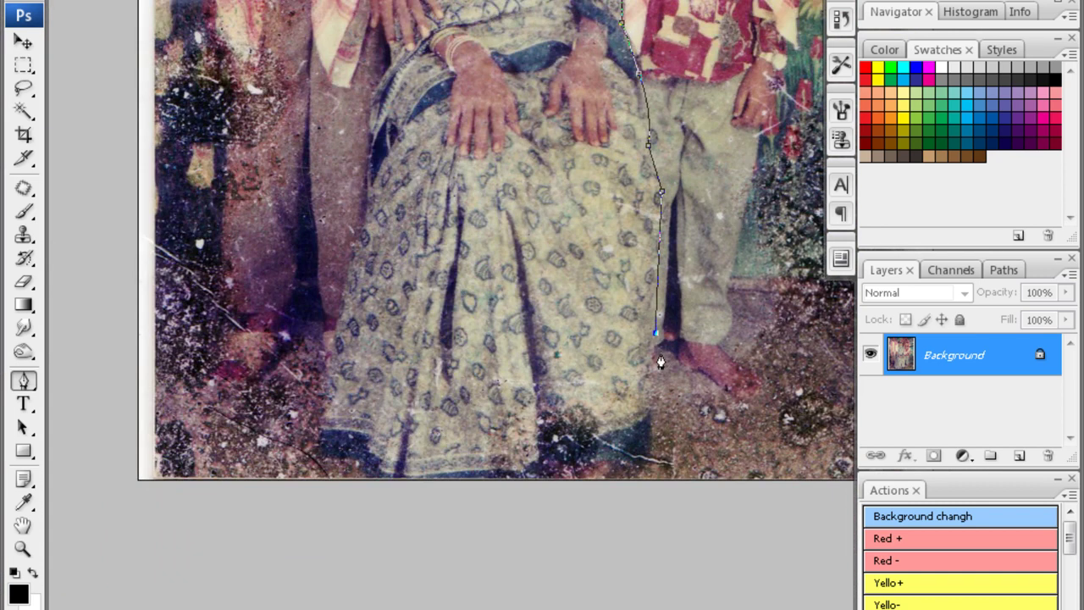
{"action": "scroll", "coordinate": [660, 362], "scroll_direction": "down", "scroll_amount": 1}
{"action": "left_click", "coordinate": [651, 396]}
{"action": "scroll", "coordinate": [646, 373], "scroll_direction": "down", "scroll_amount": 1}
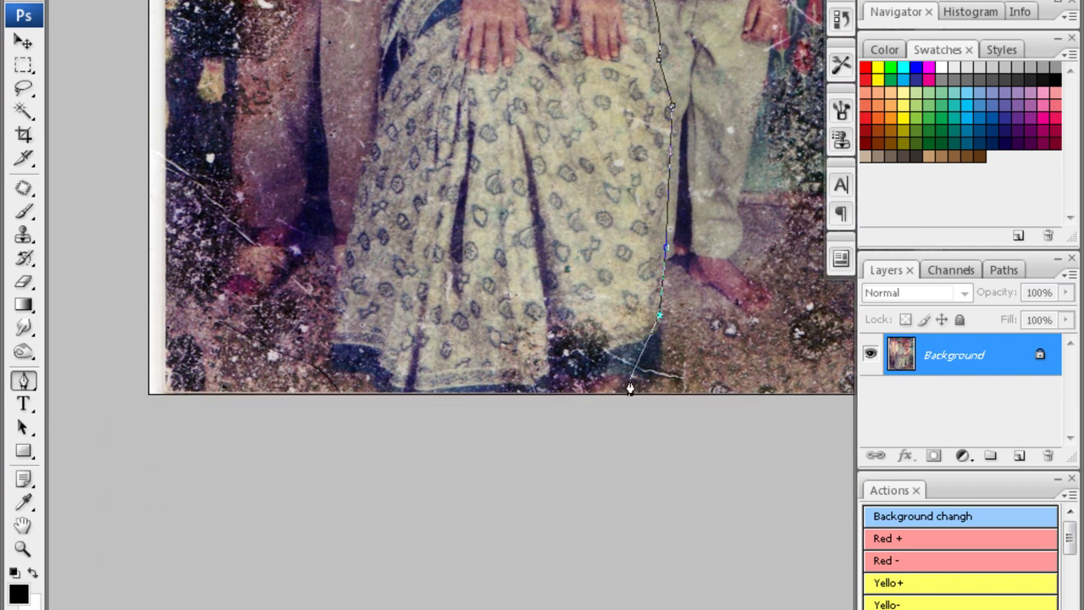
Curve the outline along the sari hem and follow her left side up to her face
{"action": "left_click_drag", "start_coordinate": [631, 387], "coordinate": [598, 386]}
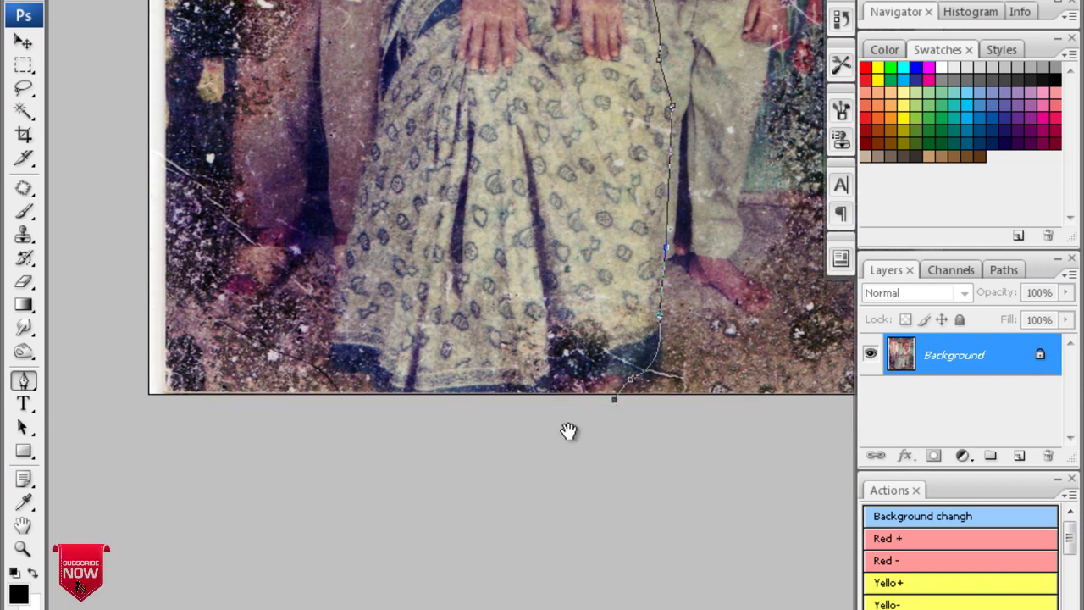
{"action": "left_click_drag", "start_coordinate": [568, 431], "coordinate": [673, 423]}
{"action": "left_click_drag", "start_coordinate": [540, 439], "coordinate": [528, 442]}
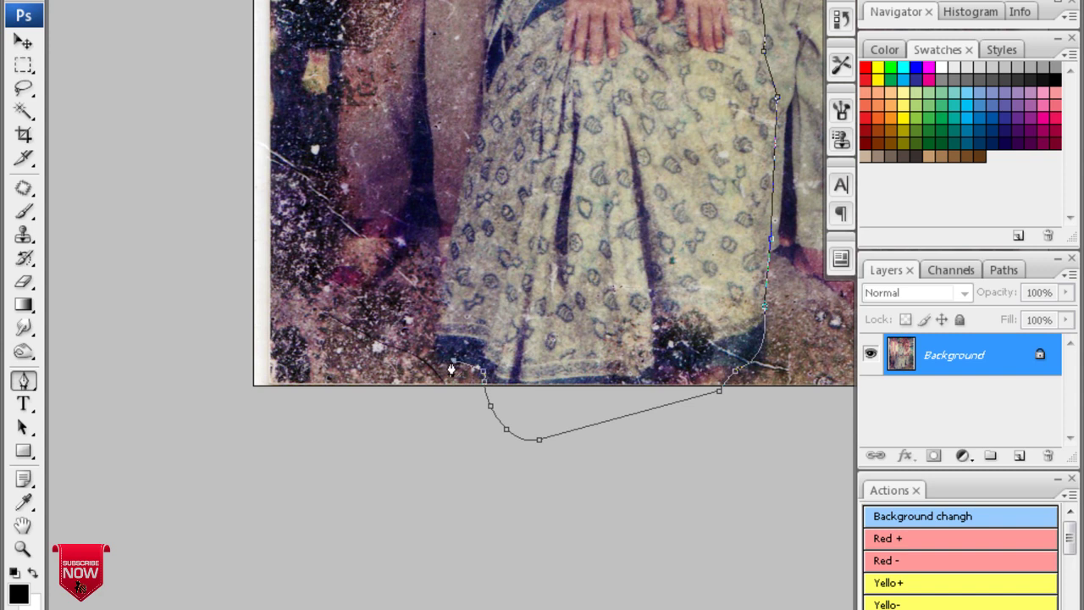
{"action": "left_click_drag", "start_coordinate": [448, 312], "coordinate": [473, 369]}
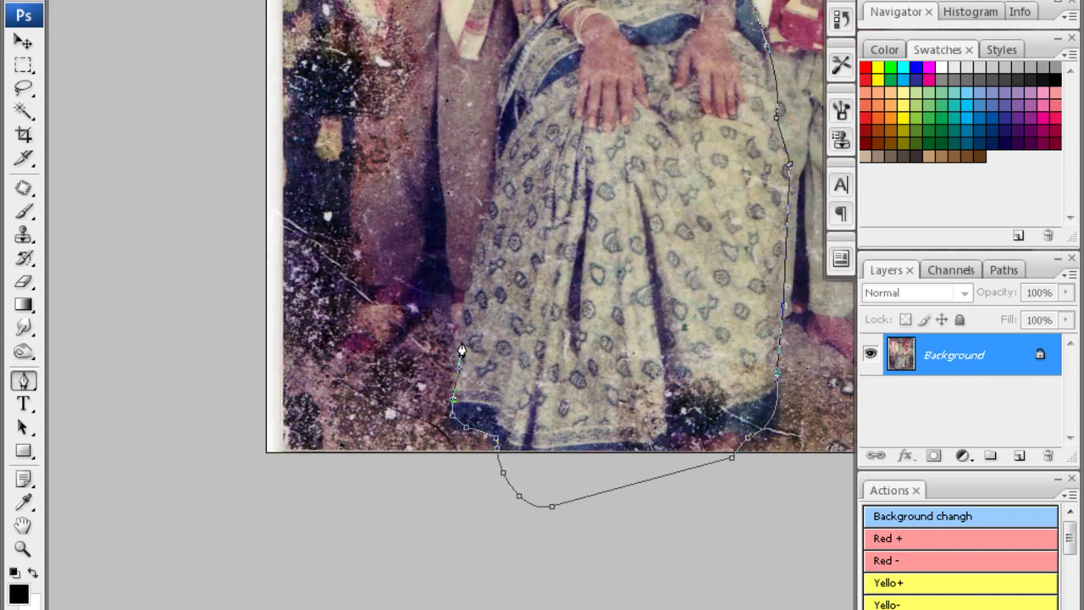
{"action": "left_click_drag", "start_coordinate": [477, 259], "coordinate": [482, 332]}
{"action": "left_click_drag", "start_coordinate": [487, 288], "coordinate": [503, 335]}
{"action": "left_click_drag", "start_coordinate": [508, 253], "coordinate": [520, 354]}
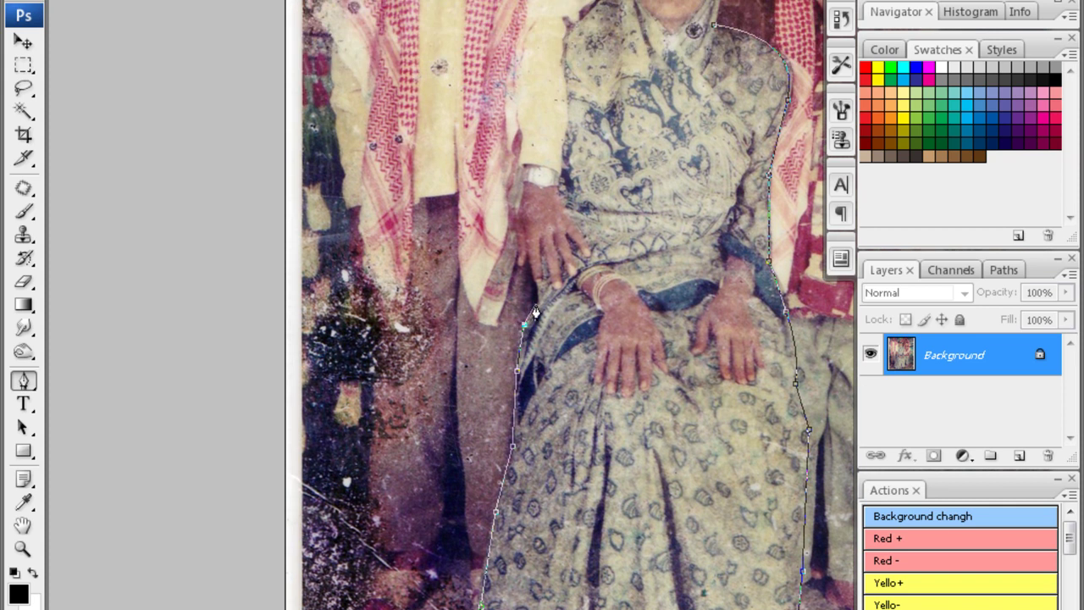
{"action": "left_click_drag", "start_coordinate": [534, 228], "coordinate": [536, 339]}
{"action": "left_click_drag", "start_coordinate": [522, 232], "coordinate": [573, 278]}
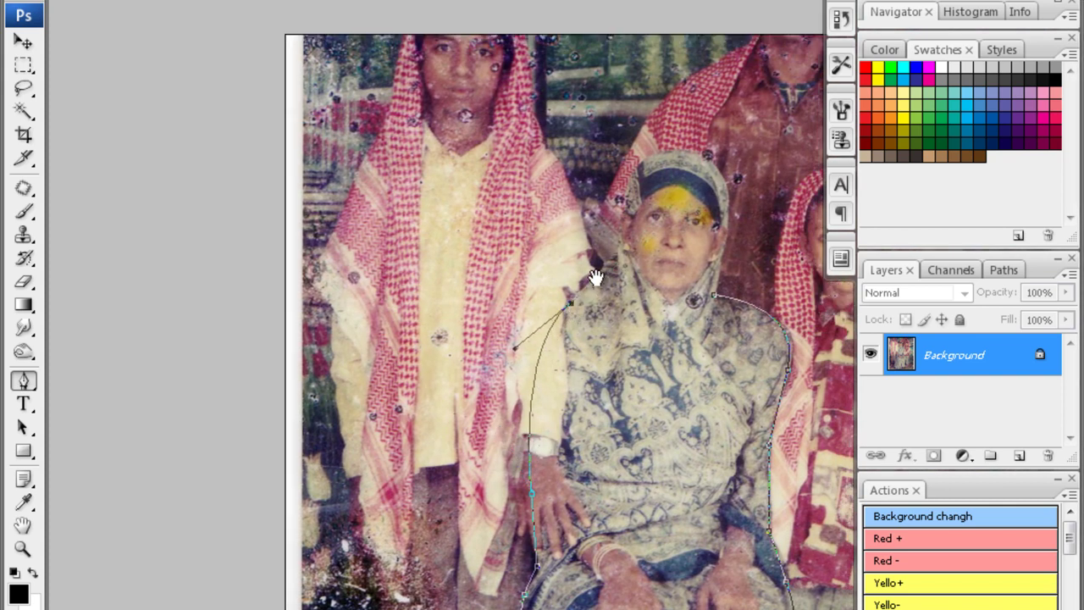
{"action": "left_click_drag", "start_coordinate": [606, 248], "coordinate": [587, 288]}
Trace around her shoulder and headscarf, close the path, and load it as a selection
{"action": "left_click", "coordinate": [597, 262], "text": "ctrl"}
{"action": "left_click", "coordinate": [597, 262], "text": "ctrl"}
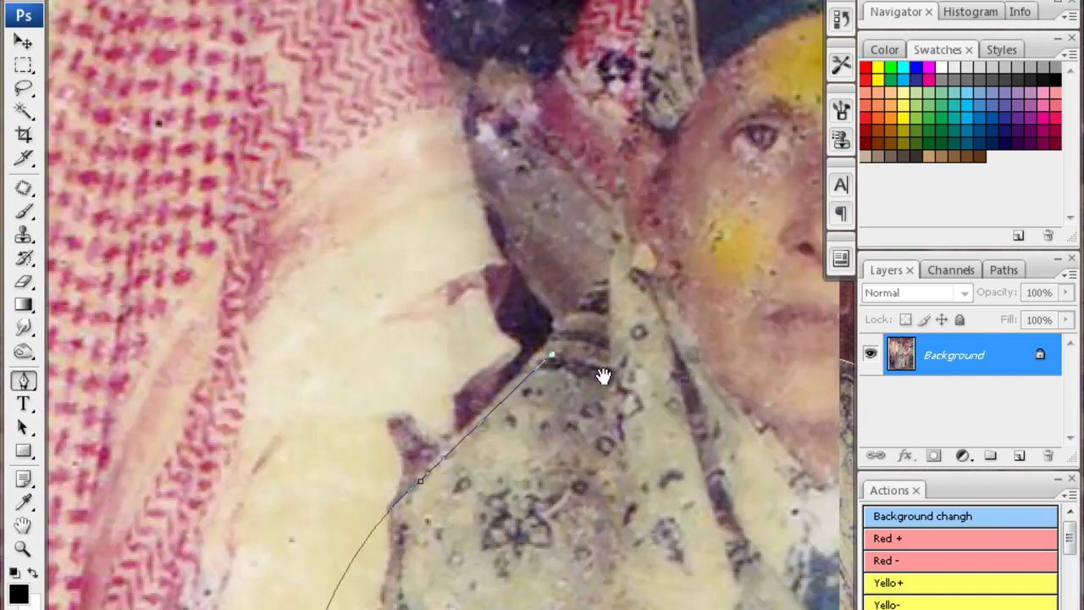
{"action": "mouse_move", "coordinate": [597, 377]}
{"action": "left_mouse_down"}
{"action": "mouse_move", "coordinate": [593, 356]}
{"action": "mouse_move", "coordinate": [579, 435]}
{"action": "left_mouse_up"}
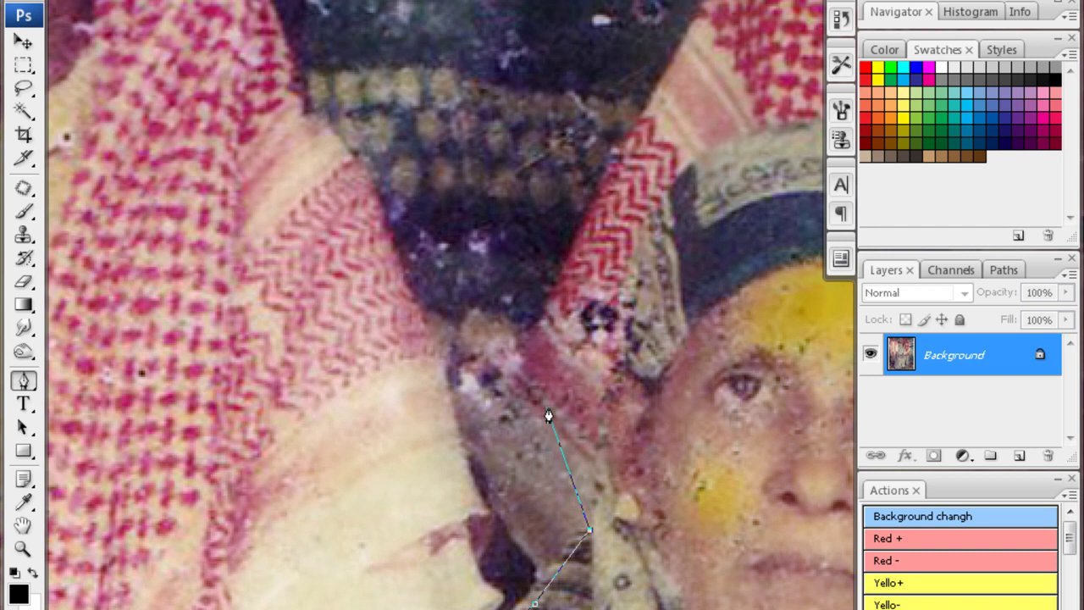
{"action": "key", "text": "ctrl+minus"}
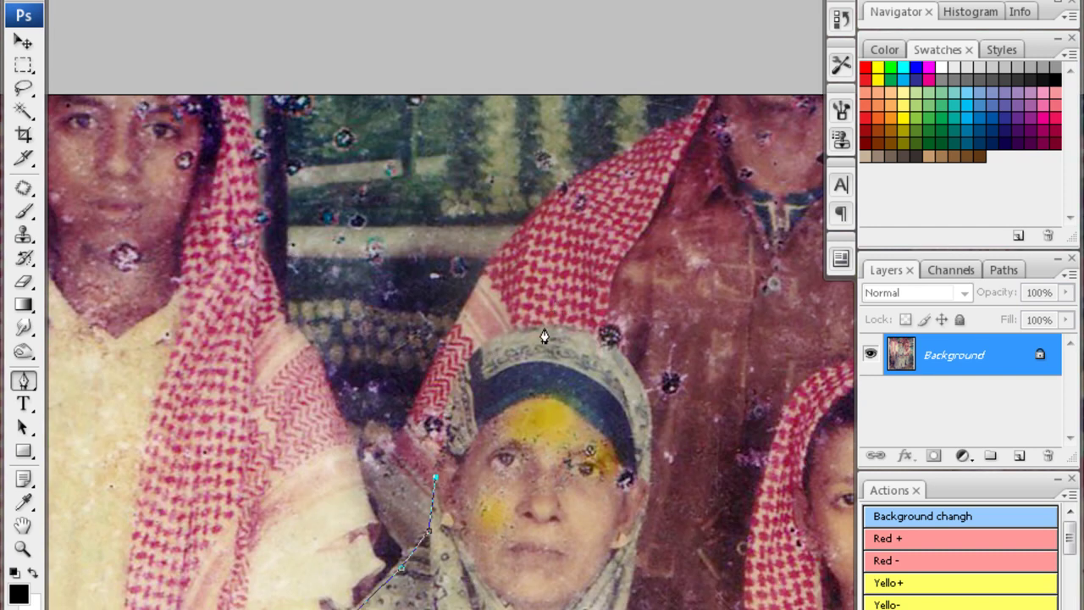
{"action": "mouse_move", "coordinate": [671, 359]}
{"action": "left_mouse_down"}
{"action": "mouse_move", "coordinate": [688, 442]}
{"action": "mouse_move", "coordinate": [636, 359]}
{"action": "mouse_move", "coordinate": [593, 481]}
{"action": "left_mouse_up"}
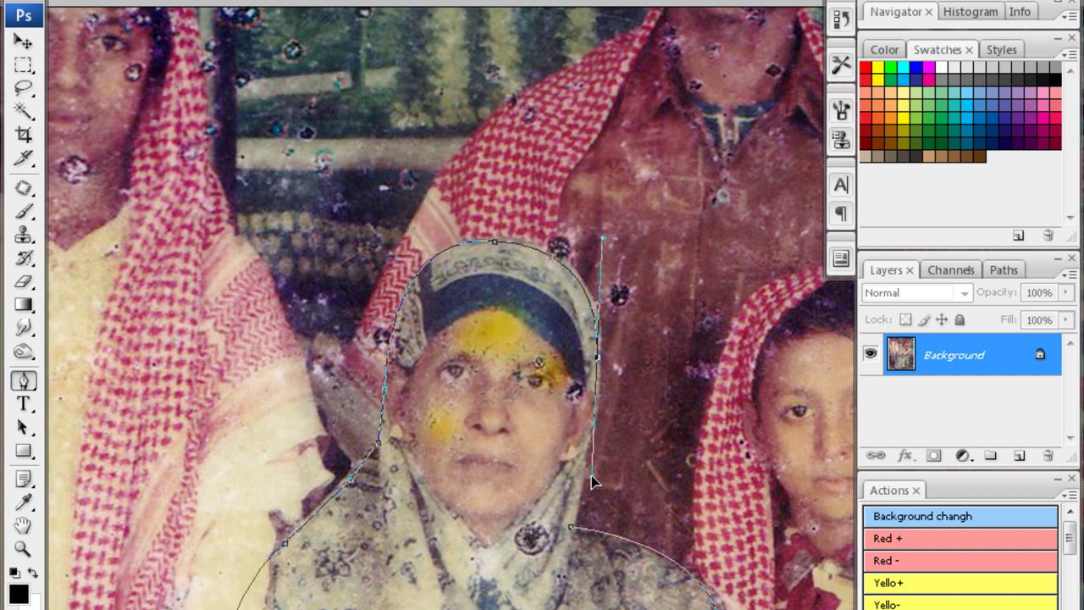
{"action": "left_click_drag", "start_coordinate": [599, 366], "coordinate": [598, 419]}
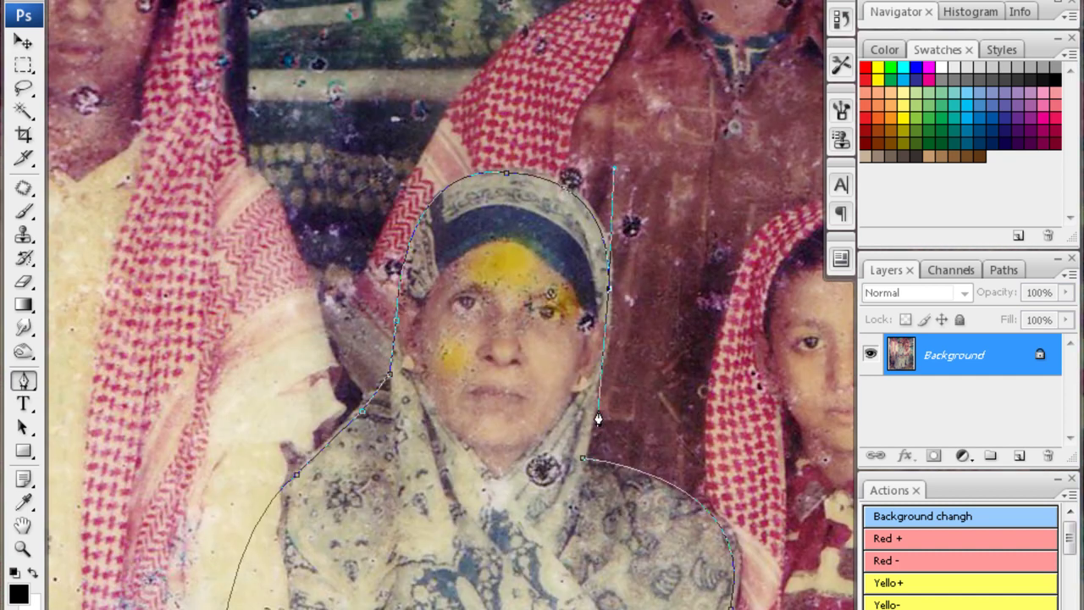
{"action": "left_click", "coordinate": [582, 468]}
{"action": "key", "text": "ctrl+Return"}
Feather the selection by 1 pixel, copy the woman to Layer 1, and hide the background
{"action": "key", "text": "ctrl+0"}
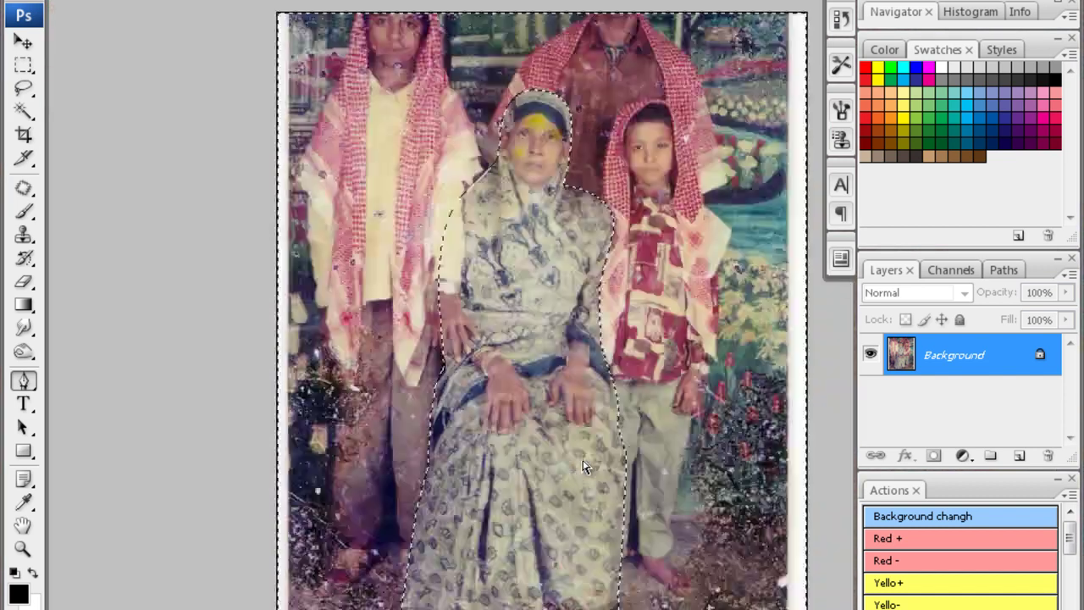
{"action": "key", "text": "alt+ctrl+d"}
{"action": "type", "text": "1."}
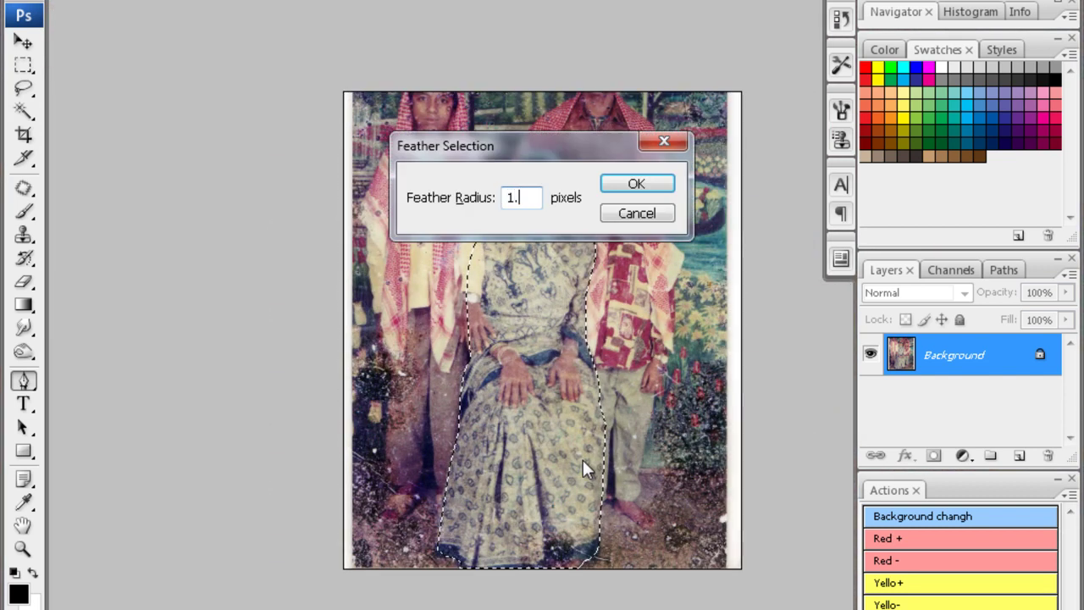
{"action": "key", "text": "Return"}
{"action": "key", "text": "ctrl+j"}
{"action": "left_click", "coordinate": [870, 396]}
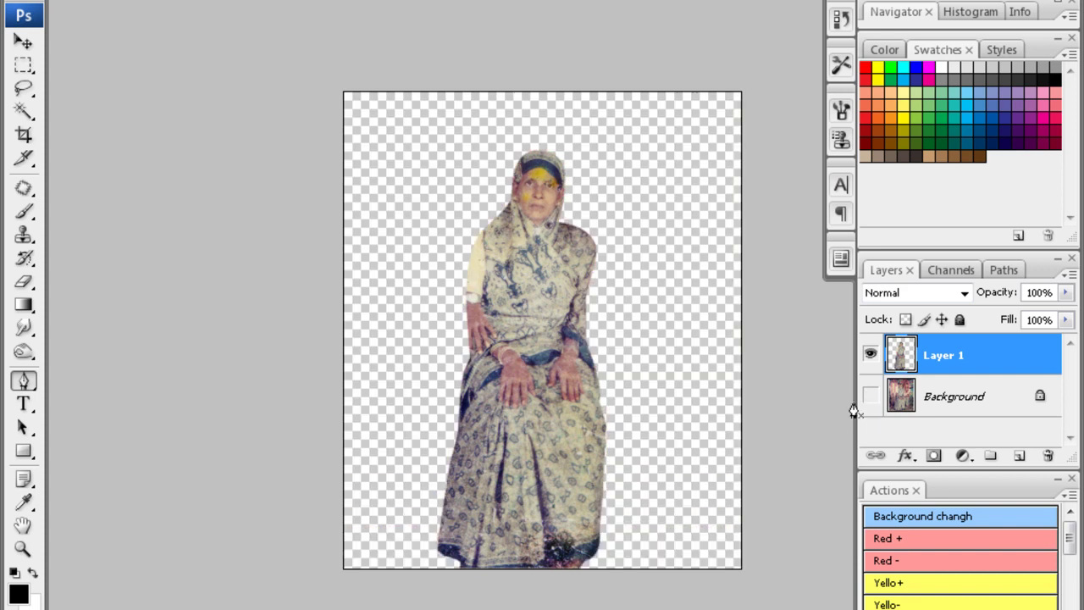
Rotate, slightly shrink and nudge the woman's cut-out to straighten her
{"action": "key", "text": "v"}
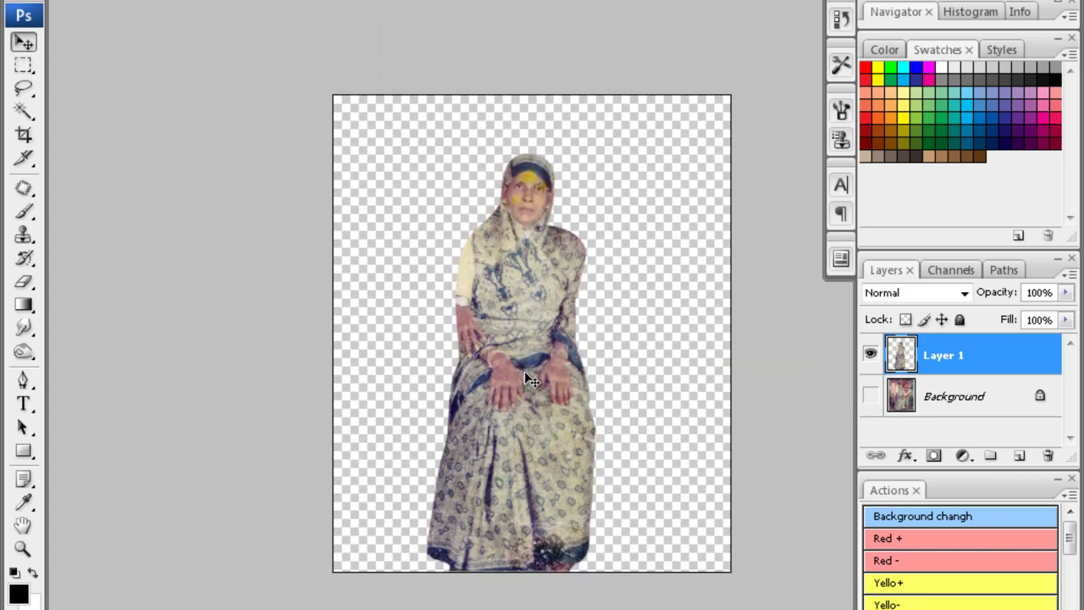
{"action": "key", "text": "ctrl+t"}
{"action": "left_click_drag", "start_coordinate": [398, 255], "coordinate": [371, 160]}
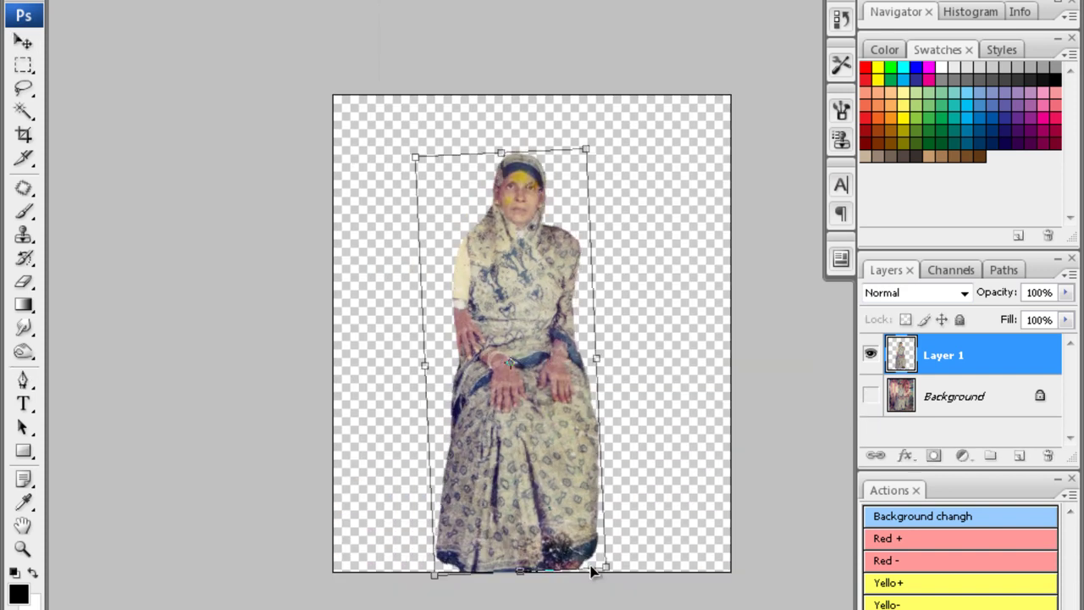
{"action": "left_click_drag", "start_coordinate": [591, 573], "coordinate": [596, 552]}
{"action": "left_click_drag", "start_coordinate": [519, 519], "coordinate": [520, 506]}
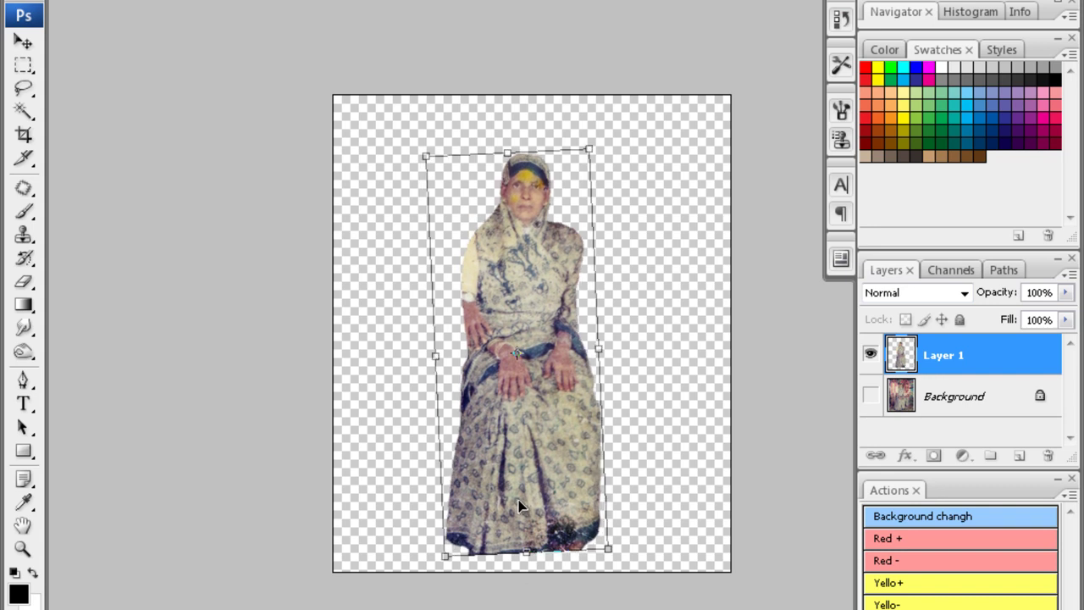
{"action": "key", "text": "Return"}
{"action": "key", "text": "ctrl+o"}
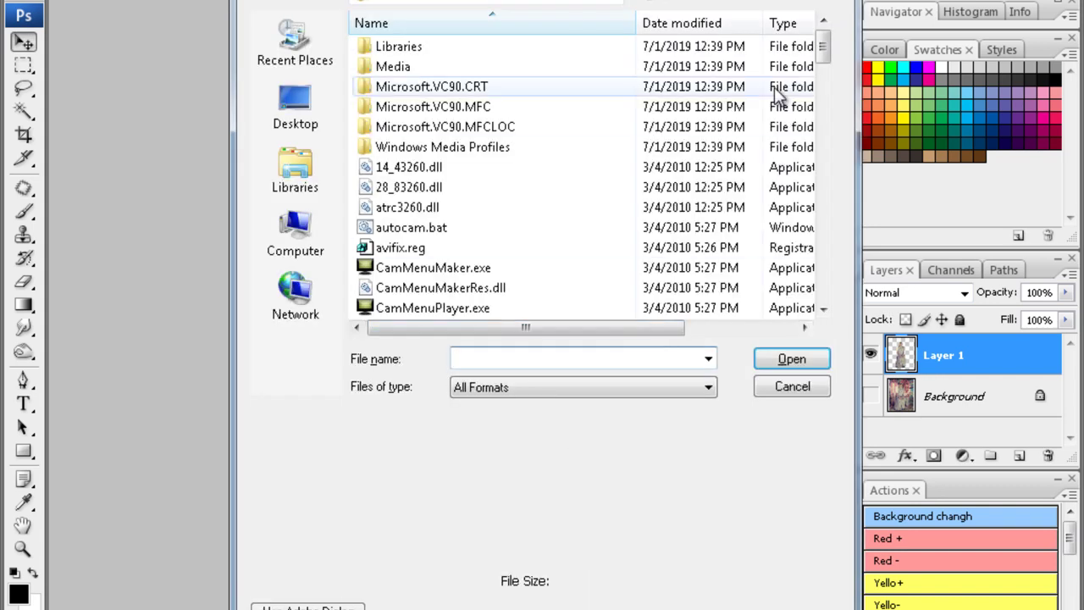
Open 10.psd from the favourite folder and drag the red throne chair out of it
{"action": "left_click", "coordinate": [819, 5]}
{"action": "left_click", "coordinate": [873, 92]}
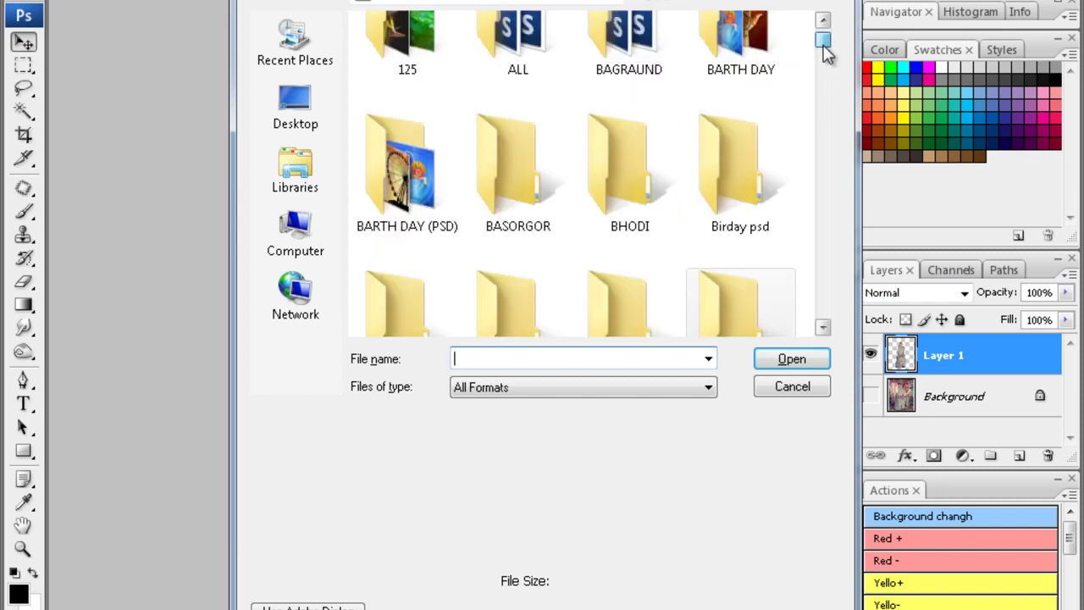
{"action": "scroll", "coordinate": [650, 165], "scroll_direction": "down", "scroll_amount": 3}
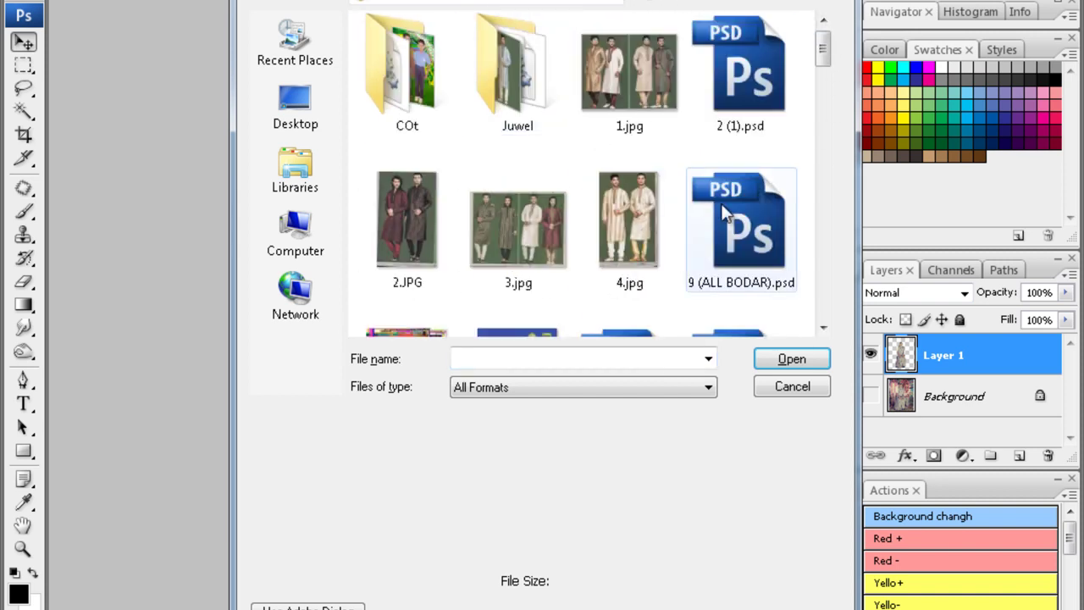
{"action": "scroll", "coordinate": [723, 205], "scroll_direction": "down", "scroll_amount": 6}
{"action": "scroll", "coordinate": [724, 207], "scroll_direction": "up", "scroll_amount": 4}
{"action": "double_click", "coordinate": [625, 162]}
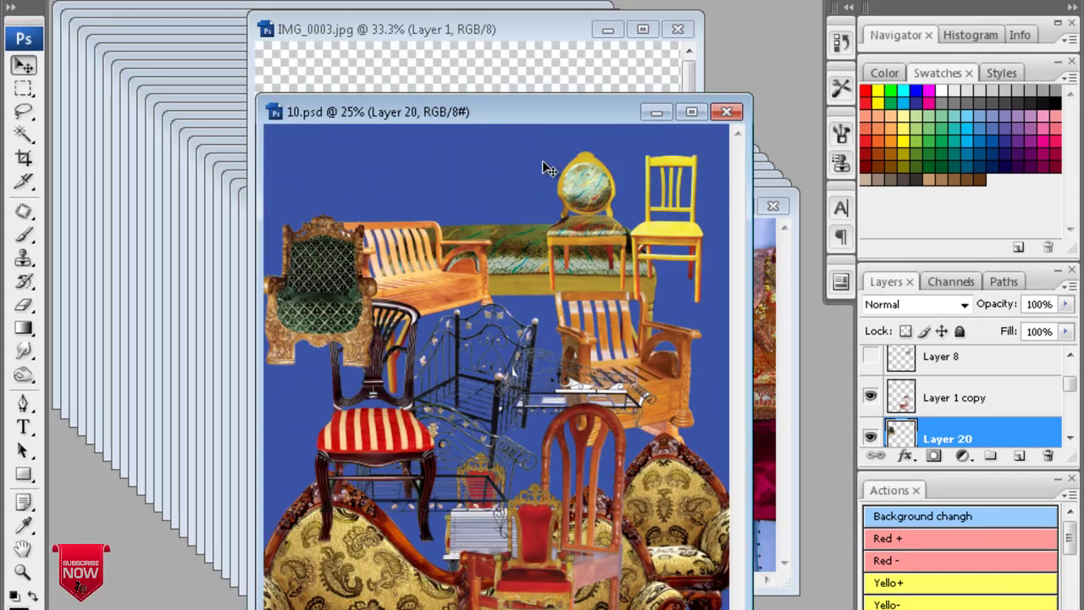
{"action": "mouse_move", "coordinate": [546, 114]}
{"action": "left_mouse_down"}
{"action": "mouse_move", "coordinate": [535, 113]}
{"action": "mouse_move", "coordinate": [669, 81]}
{"action": "left_mouse_up"}
{"action": "left_click_drag", "start_coordinate": [635, 475], "coordinate": [364, 392]}
Enlarge the red chair to about double size and place it behind the woman's layer
{"action": "key", "text": "f"}
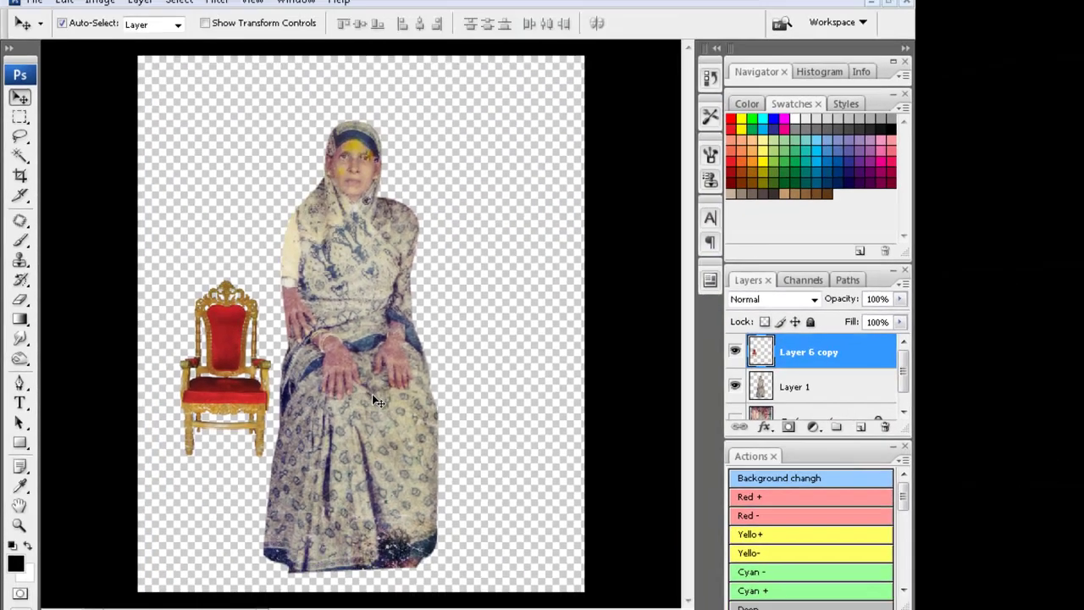
{"action": "left_click_drag", "start_coordinate": [239, 377], "coordinate": [345, 377]}
{"action": "key", "text": "ctrl+t"}
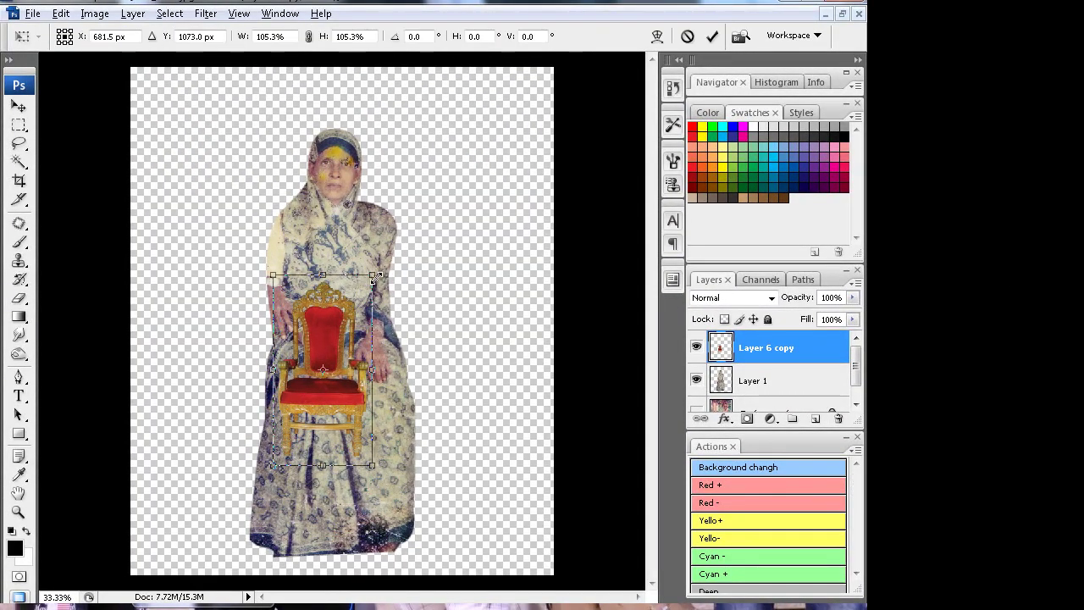
{"action": "left_click_drag", "start_coordinate": [366, 288], "coordinate": [416, 200]}
{"action": "left_click_drag", "start_coordinate": [317, 346], "coordinate": [317, 311]}
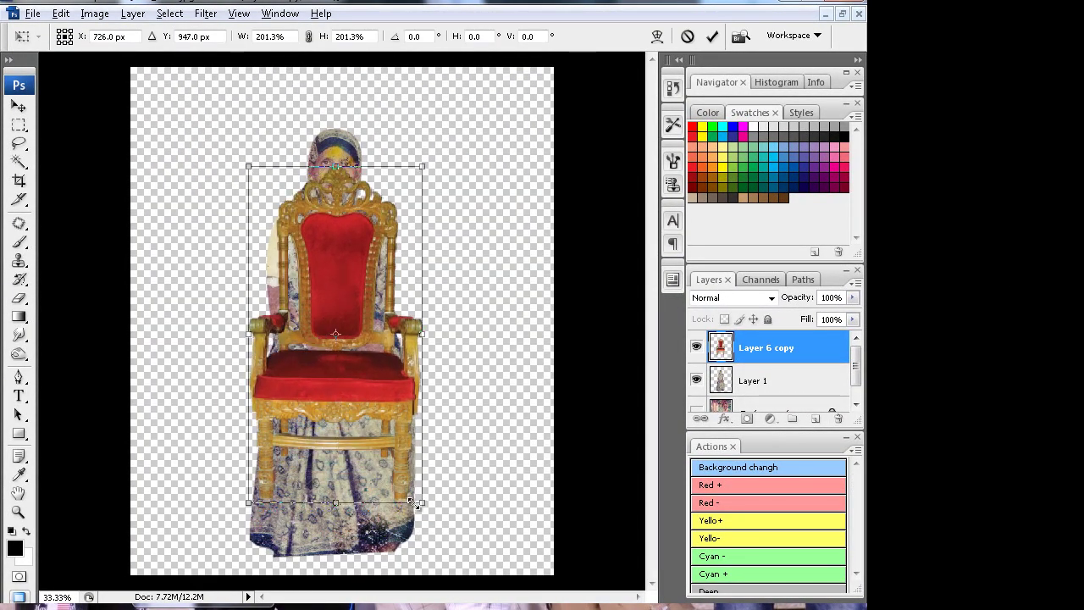
{"action": "left_click_drag", "start_coordinate": [416, 501], "coordinate": [437, 528]}
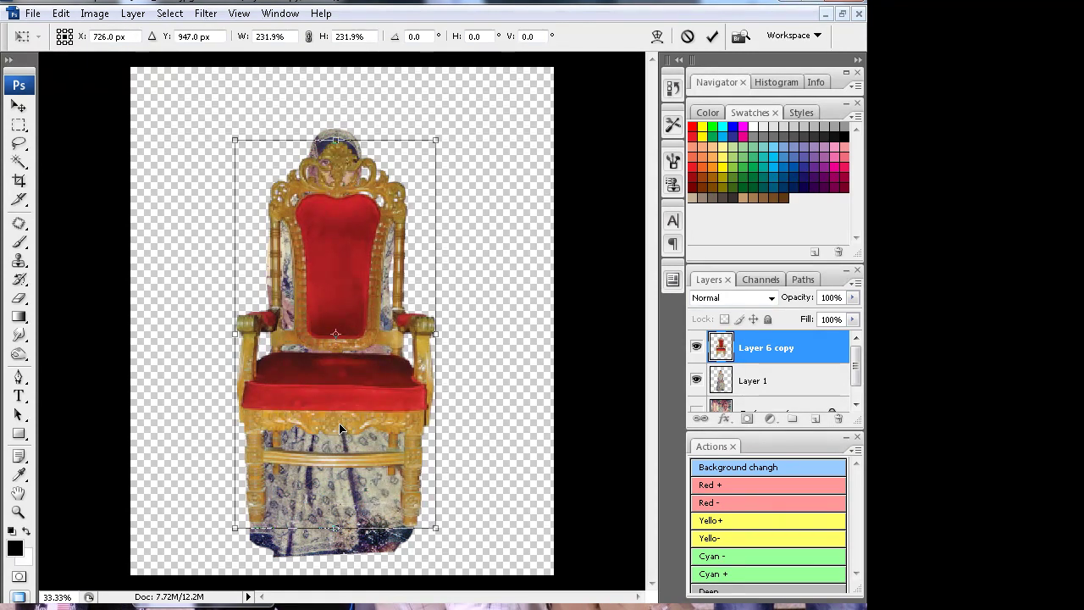
{"action": "key", "text": "Return"}
{"action": "key", "text": "ctrl+bracketleft"}
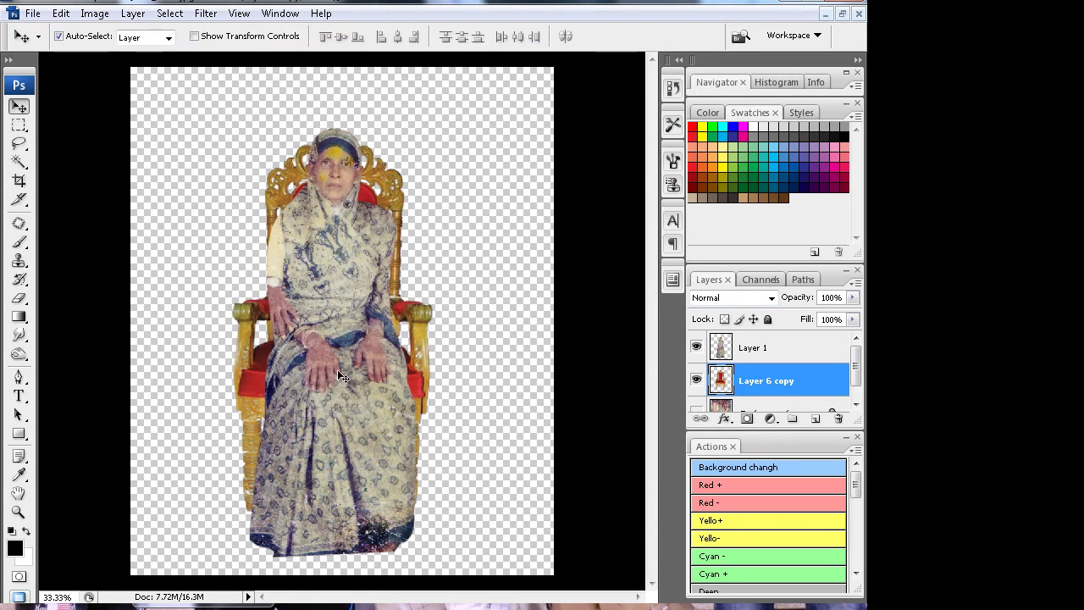
{"action": "key", "text": "ctrl+plus"}
{"action": "key", "text": "ctrl+minus"}
Stretch the chair slightly taller and save the document to the Desktop as IMG_0003.psd
{"action": "key", "text": "ctrl+t"}
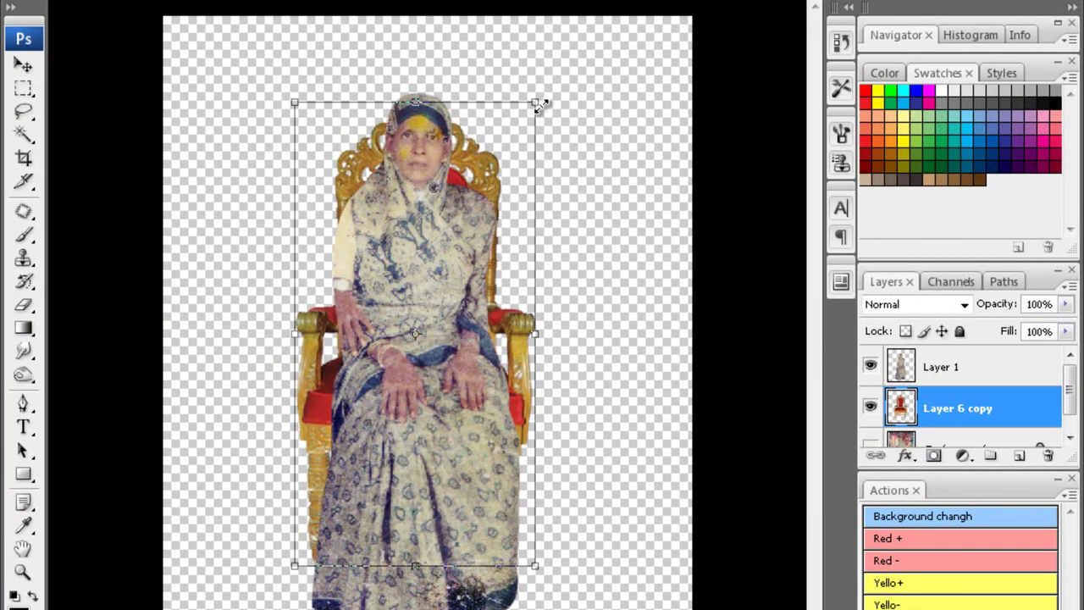
{"action": "left_click_drag", "start_coordinate": [540, 105], "coordinate": [541, 101]}
{"action": "key", "text": "Return"}
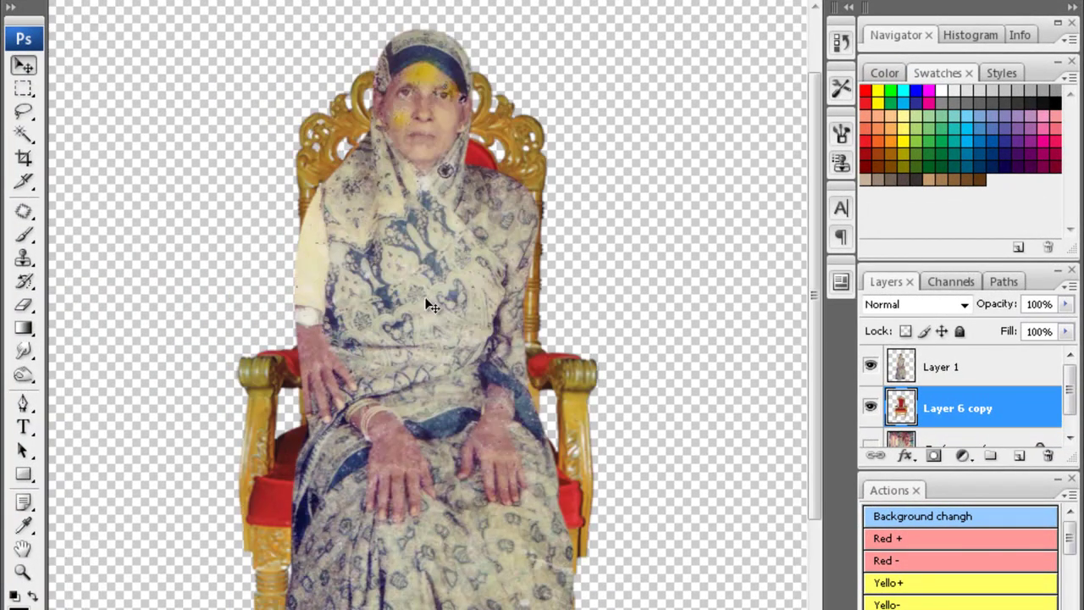
{"action": "key", "text": "ctrl+shift+s"}
{"action": "left_click", "coordinate": [169, 112]}
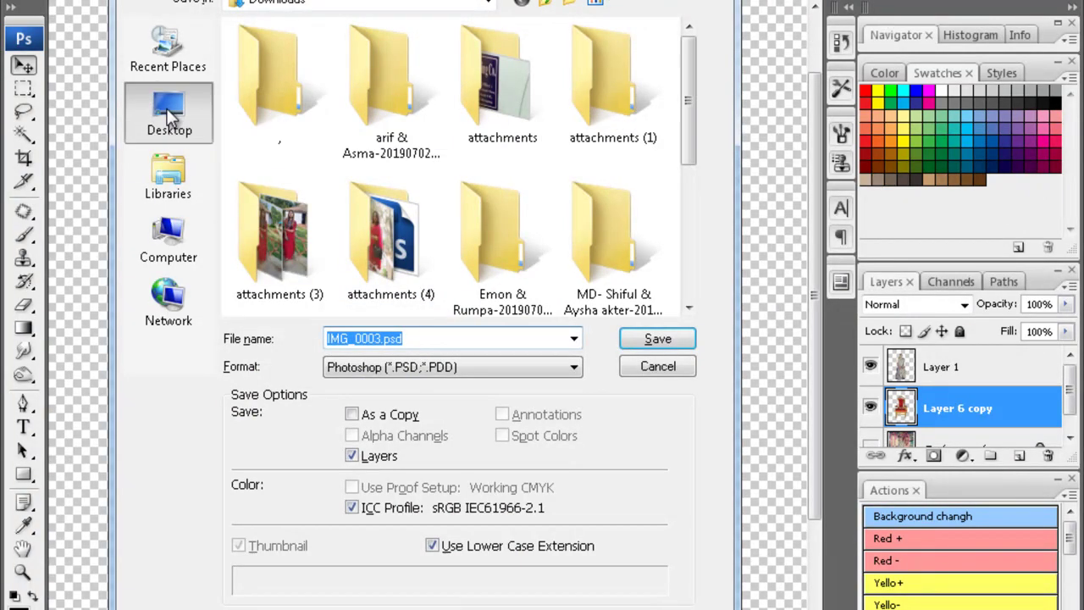
{"action": "key", "text": "Return"}
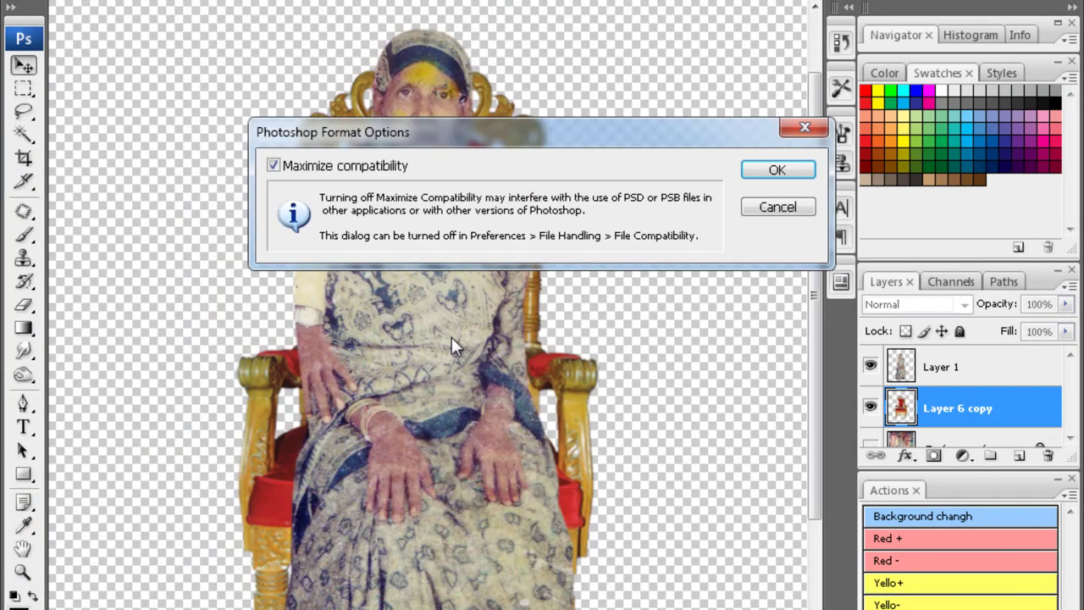
{"action": "key", "text": "Return"}
{"action": "right_click", "coordinate": [440, 224]}
Select the woman's Layer 1, briefly switch windows, then zoom in toward her face
{"action": "left_click", "coordinate": [454, 243]}
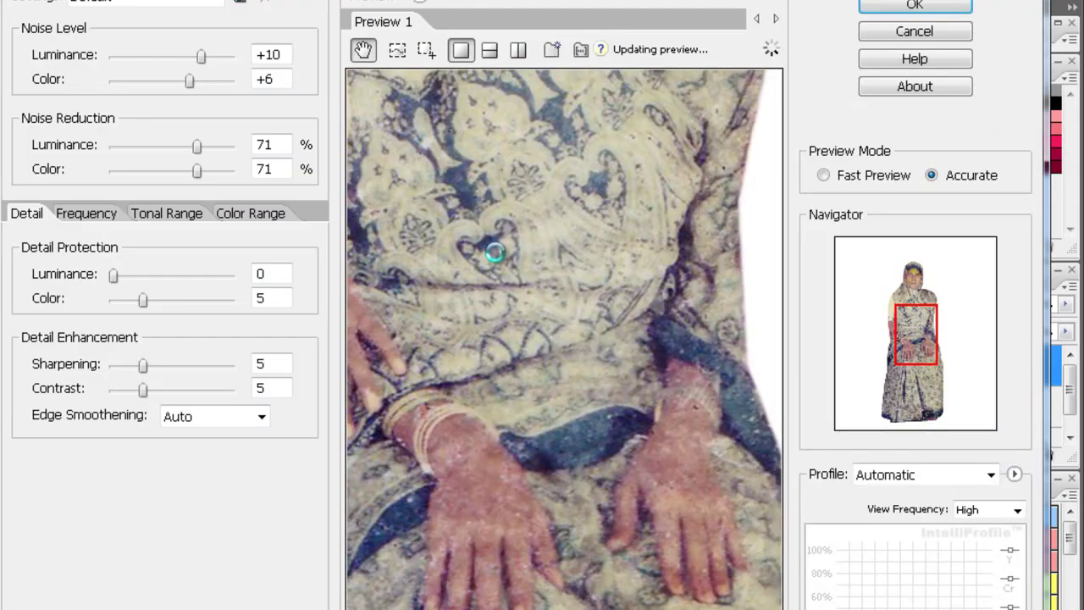
{"action": "key", "text": "alt+Tab"}
{"action": "key", "text": "Tab"}
{"action": "key", "text": "Tab"}
{"action": "key", "text": "Tab"}
{"action": "key", "text": "Tab"}
{"action": "key", "text": "Tab"}
{"action": "key", "text": "Tab"}
{"action": "key", "text": "Tab"}
{"action": "key", "text": "Tab"}
{"action": "key", "text": "Tab"}
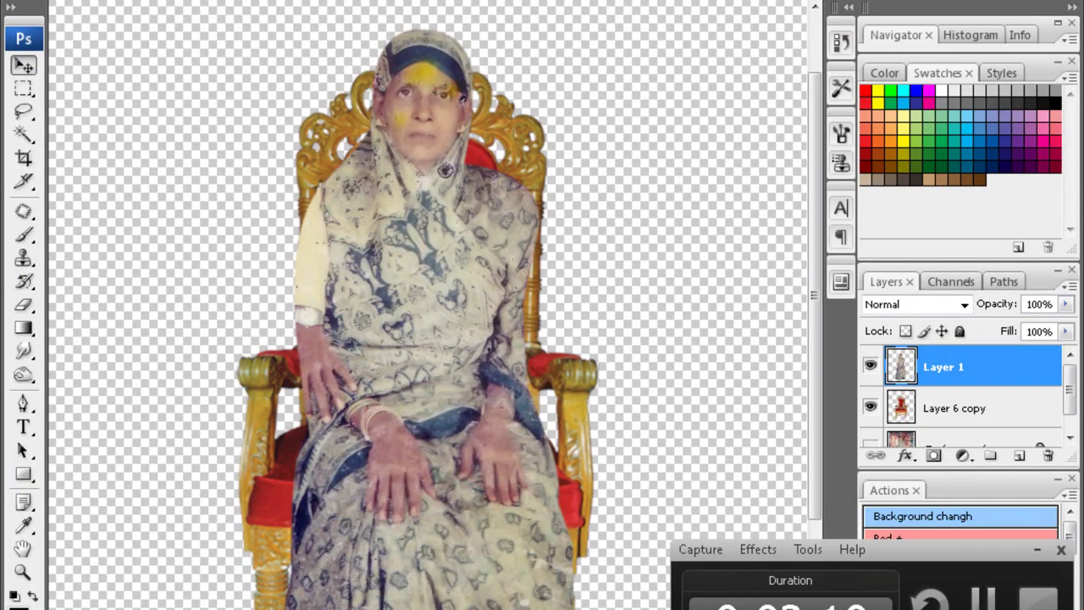
{"action": "key", "text": "F9"}
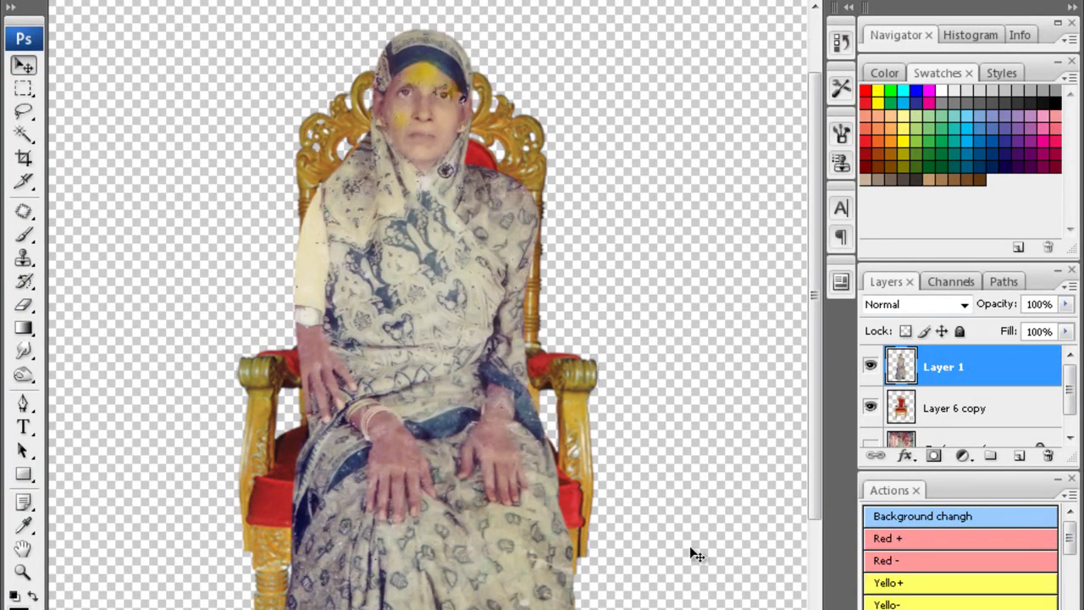
{"action": "key", "text": "alt+Tab"}
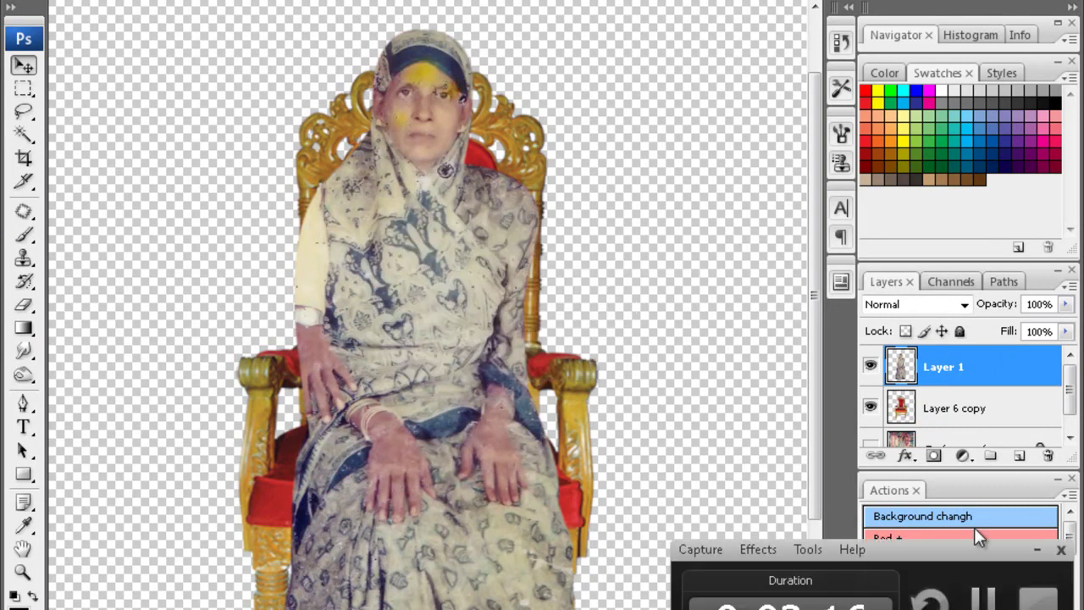
{"action": "left_click", "coordinate": [1037, 548]}
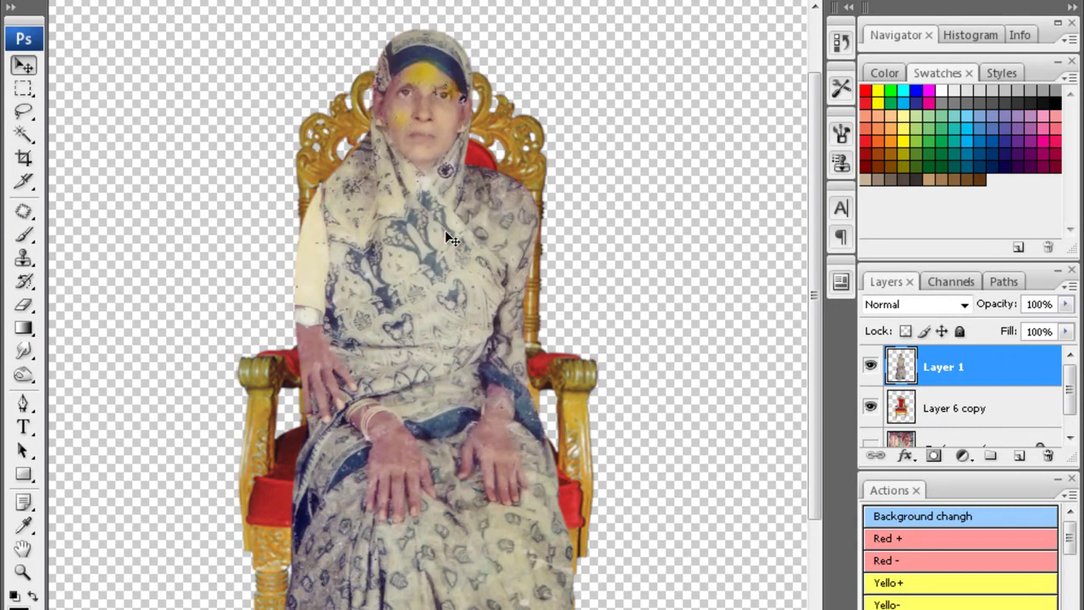
{"action": "scroll", "coordinate": [452, 240], "scroll_direction": "up", "scroll_amount": 1}
{"action": "scroll", "coordinate": [443, 232], "scroll_direction": "up", "scroll_amount": 1}
{"action": "scroll", "coordinate": [467, 278], "scroll_direction": "up", "scroll_amount": 1}
Zoom and pan across the woman's face with her layer active
{"action": "scroll", "coordinate": [353, 300], "scroll_direction": "up", "scroll_amount": 1}
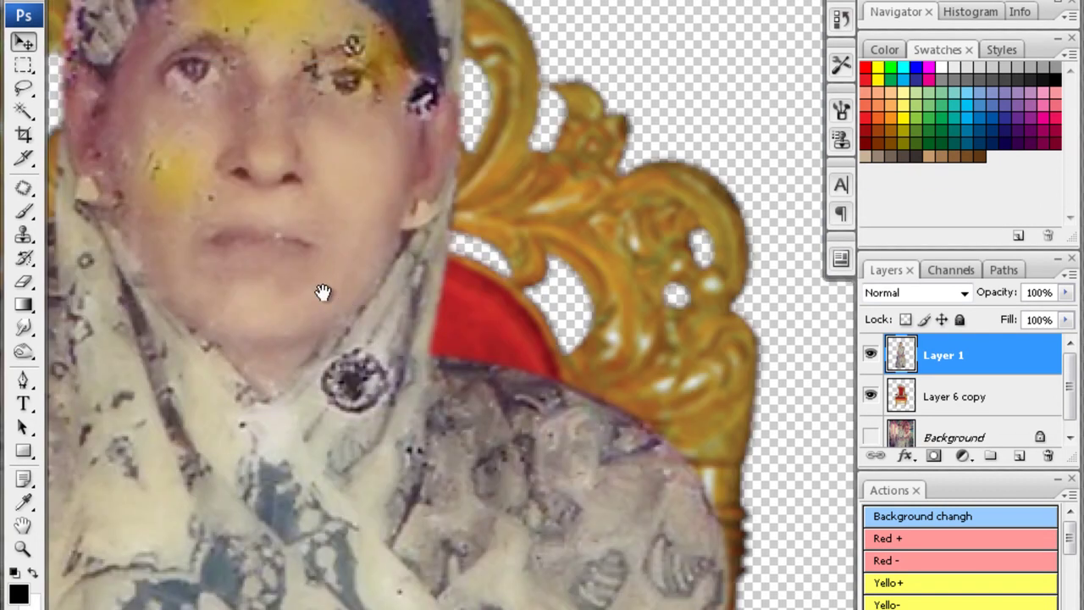
{"action": "scroll", "coordinate": [323, 292], "scroll_direction": "up", "scroll_amount": 1}
{"action": "left_click_drag", "start_coordinate": [489, 394], "coordinate": [479, 432]}
{"action": "right_click", "coordinate": [521, 472]}
{"action": "key", "text": "Escape"}
{"action": "left_click_drag", "start_coordinate": [399, 443], "coordinate": [466, 399]}
Clone clean skin over the cheek blemishes, then select the discoloured area on the cheek
{"action": "key", "text": "s"}
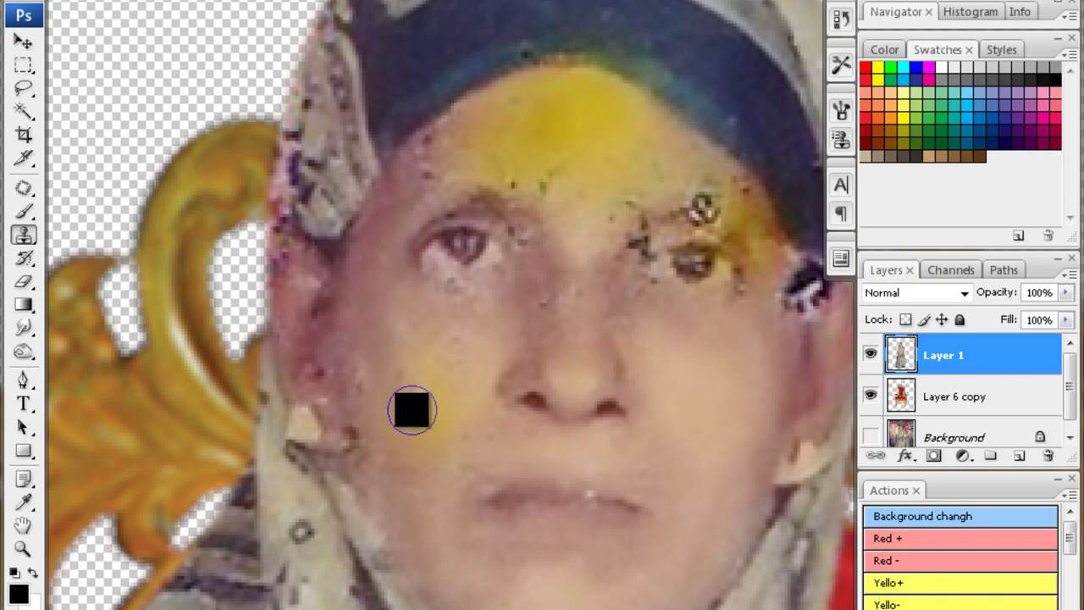
{"action": "left_click_drag", "start_coordinate": [363, 418], "coordinate": [366, 360]}
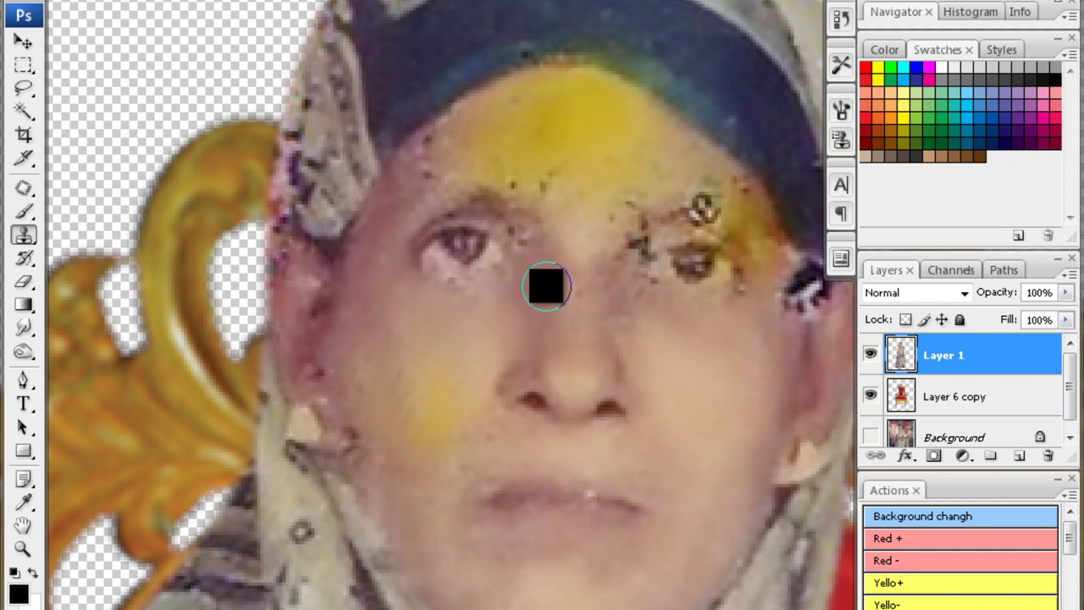
{"action": "left_click_drag", "start_coordinate": [610, 305], "coordinate": [526, 305]}
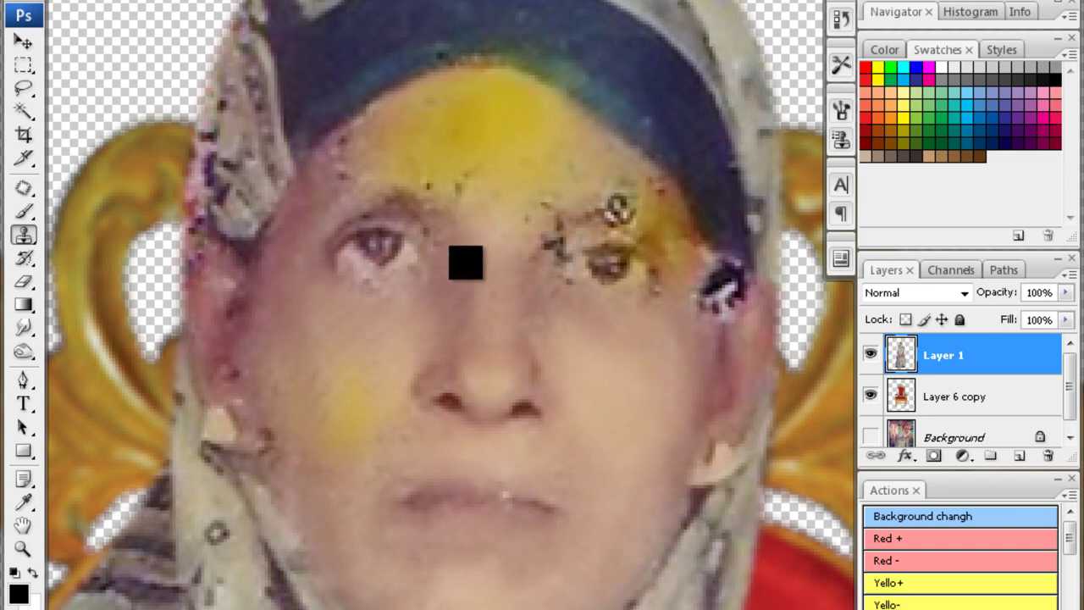
{"action": "left_click_drag", "start_coordinate": [395, 322], "coordinate": [450, 288]}
{"action": "key", "text": "w"}
{"action": "mouse_move", "coordinate": [382, 310]}
{"action": "left_mouse_down"}
{"action": "mouse_move", "coordinate": [387, 394]}
{"action": "mouse_move", "coordinate": [409, 382]}
{"action": "mouse_move", "coordinate": [398, 378]}
{"action": "left_mouse_up"}
Feather the cheek selection, try a Selective Color Yellows adjustment on it, then deselect
{"action": "left_click", "coordinate": [398, 377]}
{"action": "left_click", "coordinate": [423, 376]}
{"action": "key", "text": "ctrl+alt+d"}
{"action": "key", "text": "Return"}
{"action": "left_click", "coordinate": [330, 234]}
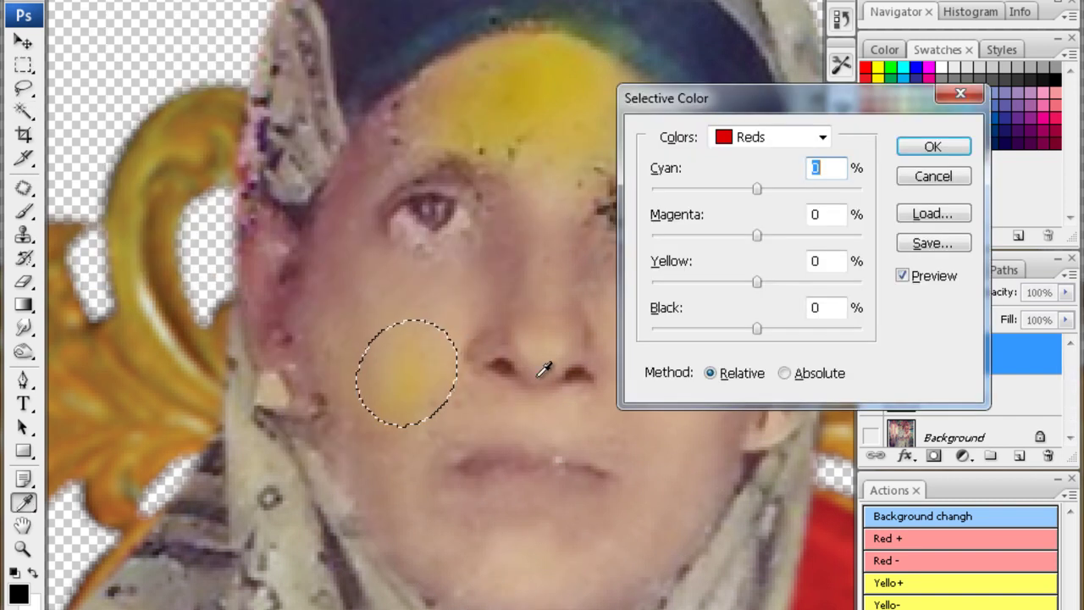
{"action": "left_click", "coordinate": [771, 140]}
{"action": "left_click", "coordinate": [758, 175]}
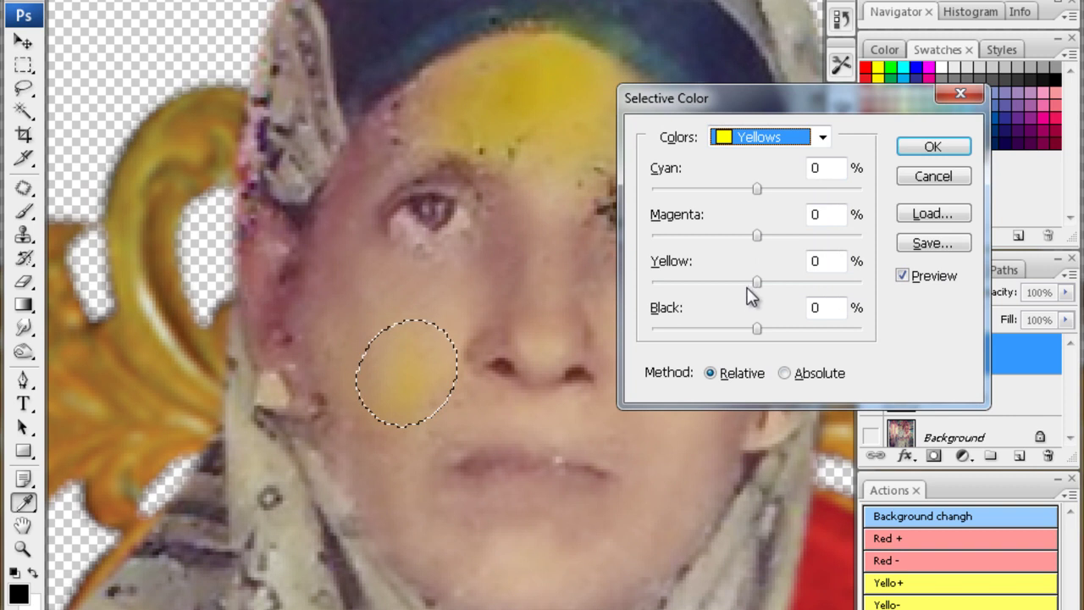
{"action": "key", "text": "Escape"}
{"action": "key", "text": "ctrl+d"}
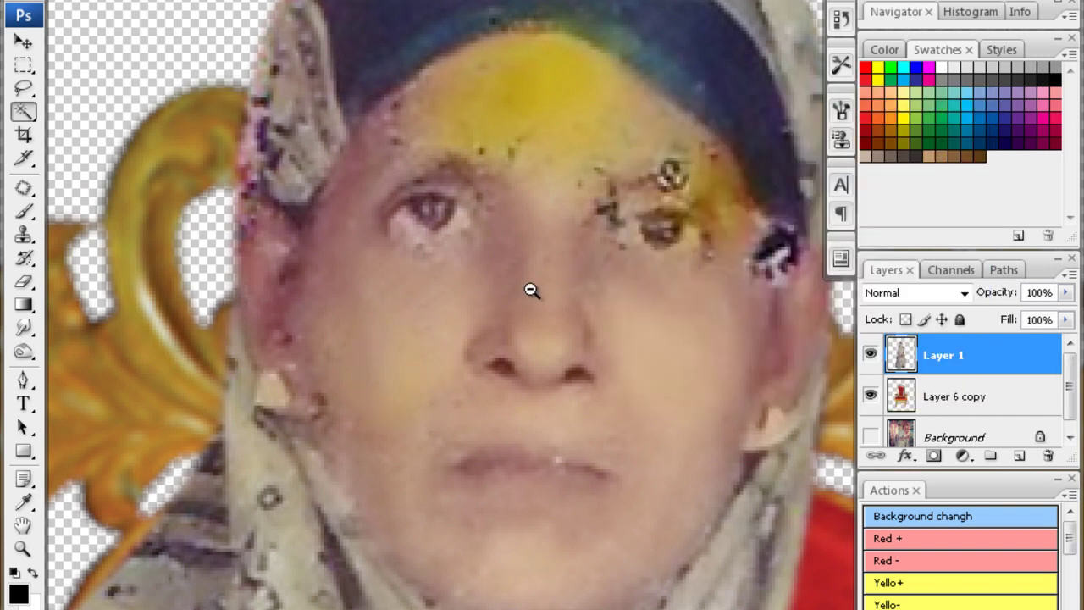
Lasso the yellow patch on the forehead and feather the selection
{"action": "left_click", "coordinate": [531, 290]}
{"action": "key", "text": "l"}
{"action": "mouse_move", "coordinate": [430, 254]}
{"action": "left_mouse_down"}
{"action": "mouse_move", "coordinate": [633, 234]}
{"action": "mouse_move", "coordinate": [432, 253]}
{"action": "left_mouse_up"}
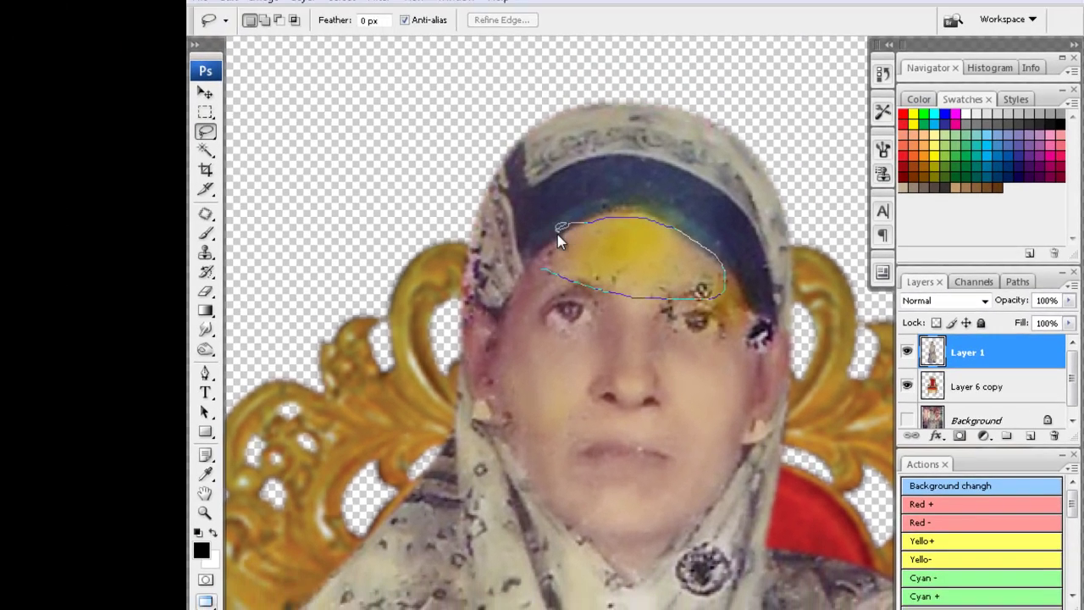
{"action": "key", "text": "alt+ctrl+d"}
{"action": "key", "text": "Return"}
Lower Yellow to -75 in the Yellows range of Selective Color on the forehead patch
{"action": "key", "text": "alt+i"}
{"action": "key", "text": "a"}
{"action": "key", "text": "s"}
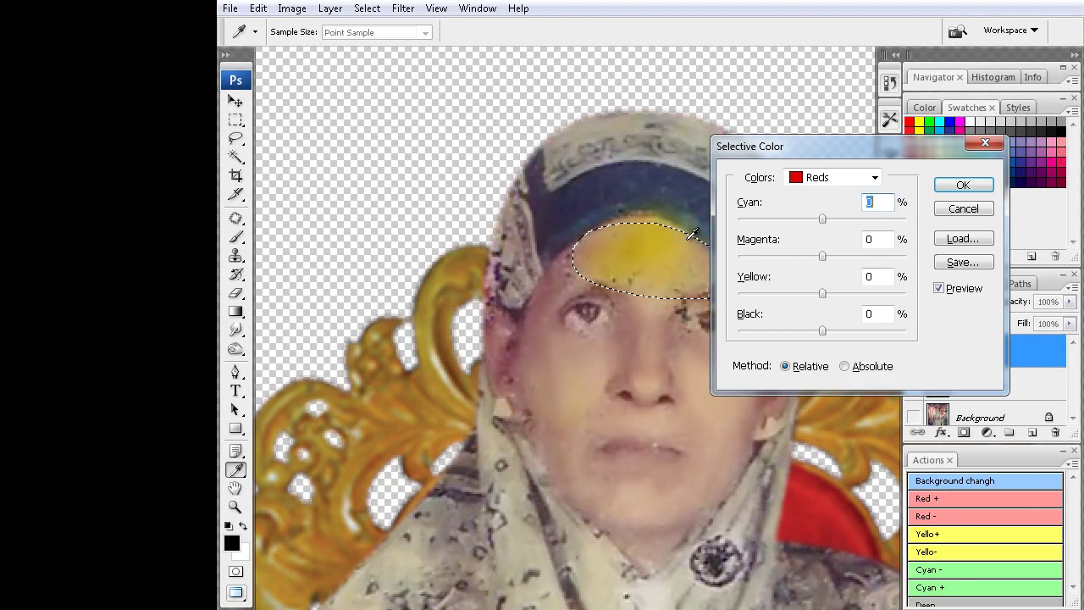
{"action": "left_click", "coordinate": [834, 178]}
{"action": "left_click", "coordinate": [831, 206]}
{"action": "left_click_drag", "start_coordinate": [822, 293], "coordinate": [759, 293]}
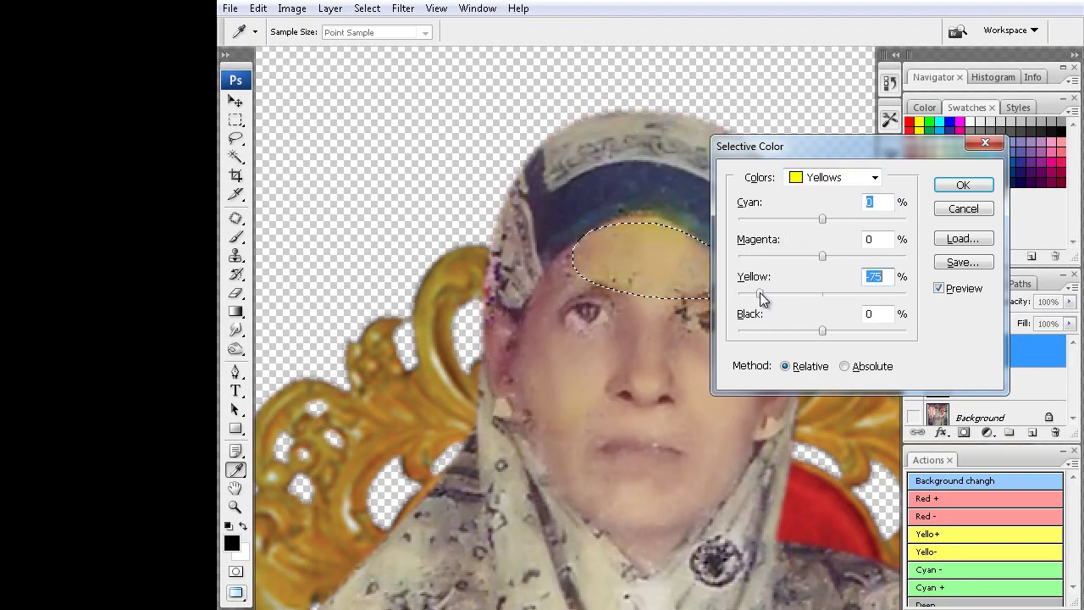
{"action": "key", "text": "Return"}
Apply a second Selective Color pass reducing Yellow in the forehead's Yellows
{"action": "key", "text": "alt+i"}
{"action": "key", "text": "a"}
{"action": "key", "text": "s"}
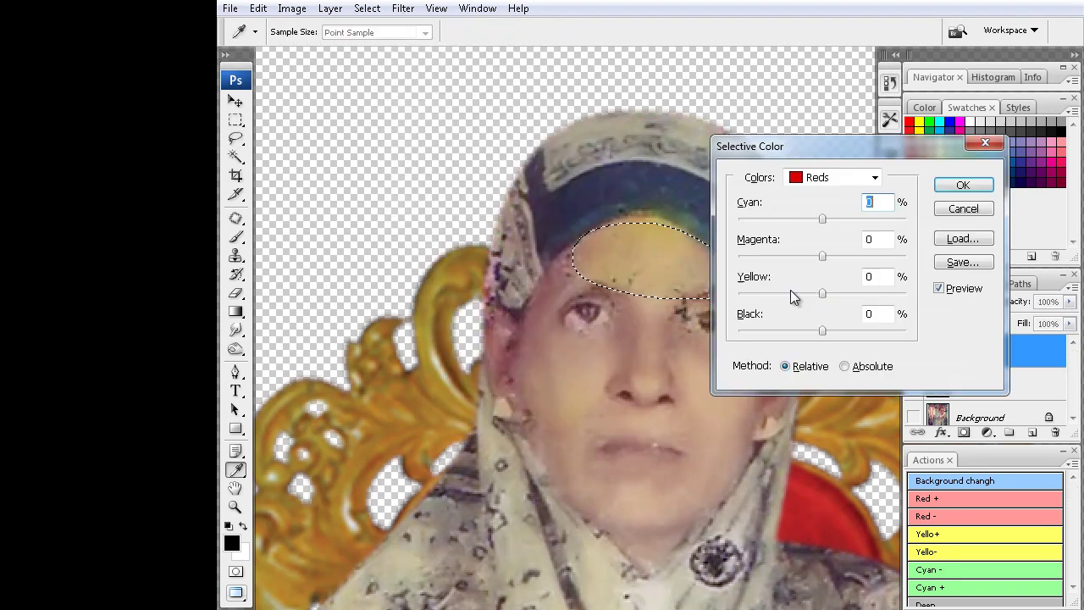
{"action": "left_click", "coordinate": [834, 177]}
{"action": "left_click", "coordinate": [830, 206]}
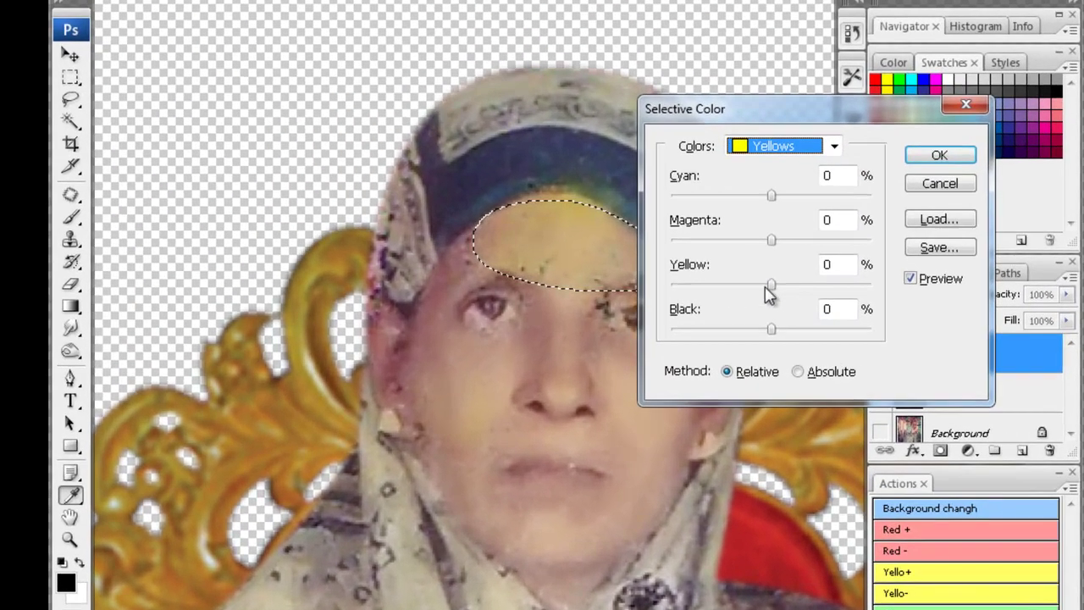
{"action": "left_click_drag", "start_coordinate": [821, 293], "coordinate": [790, 293]}
{"action": "key", "text": "Return"}
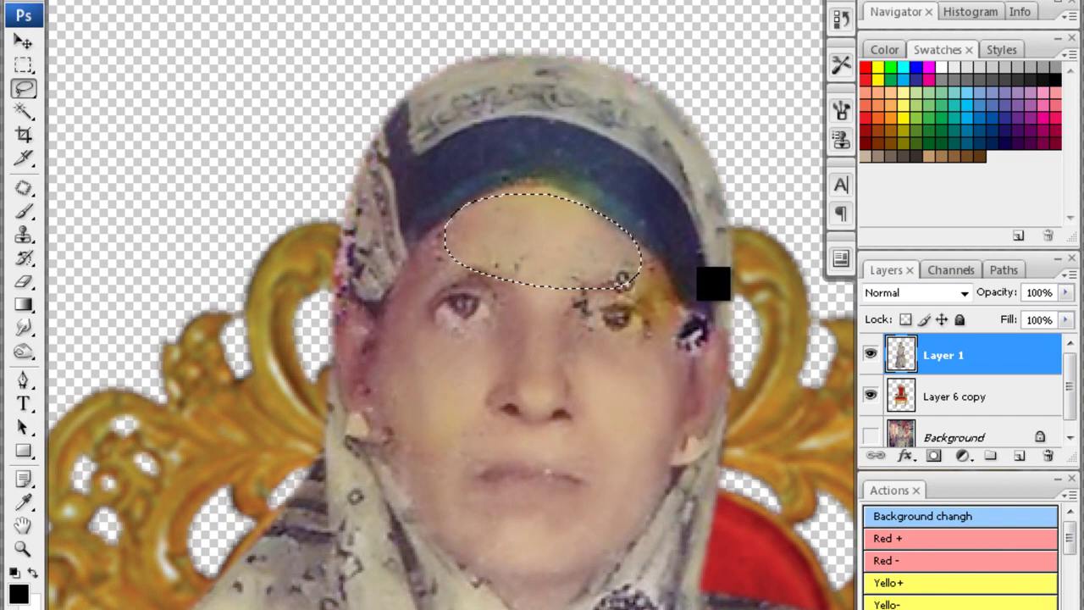
Apply Color Balance to the forehead patch, then deselect and zoom out
{"action": "key", "text": "ctrl+b"}
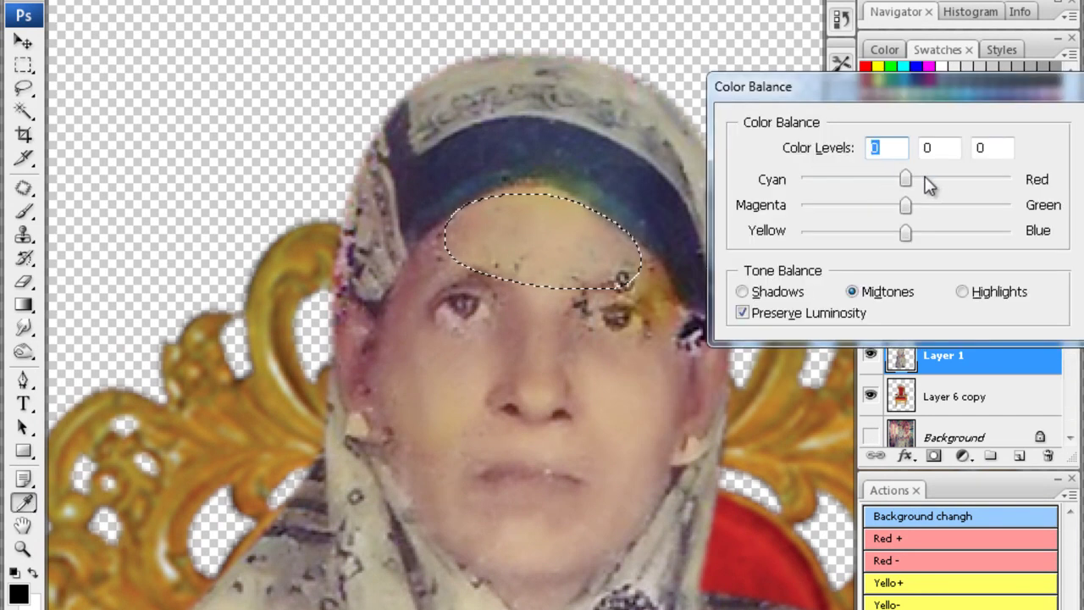
{"action": "key", "text": "Return"}
{"action": "key", "text": "ctrl+d"}
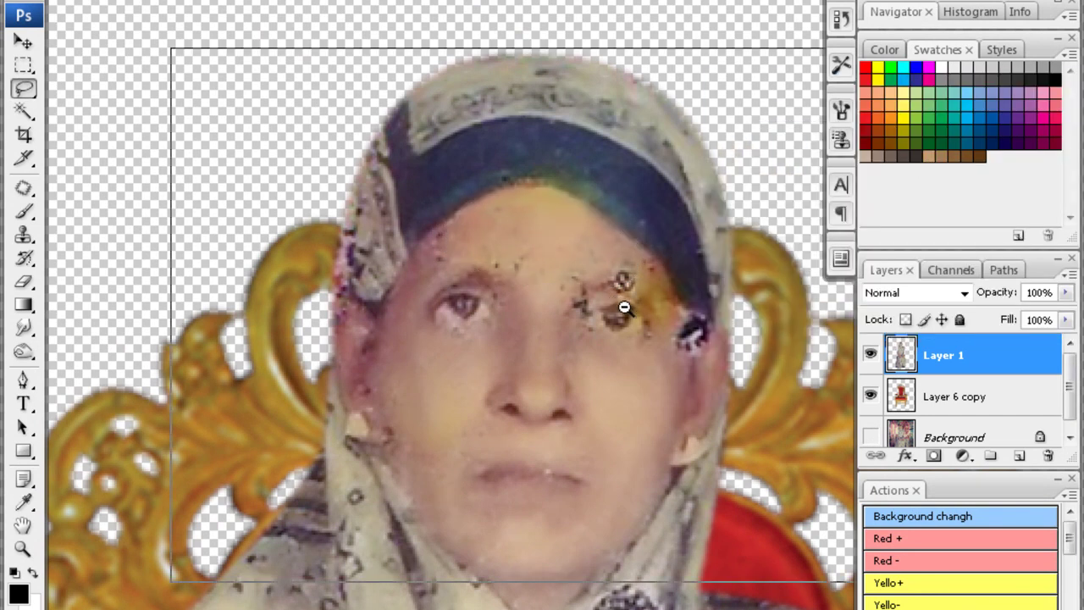
{"action": "key", "text": "ctrl+minus"}
Clone clean skin over the dark specks across the woman's forehead with the Clone Stamp
{"action": "scroll", "coordinate": [607, 254], "scroll_direction": "down", "scroll_amount": 2}
{"action": "scroll", "coordinate": [607, 255], "scroll_direction": "up", "scroll_amount": 6}
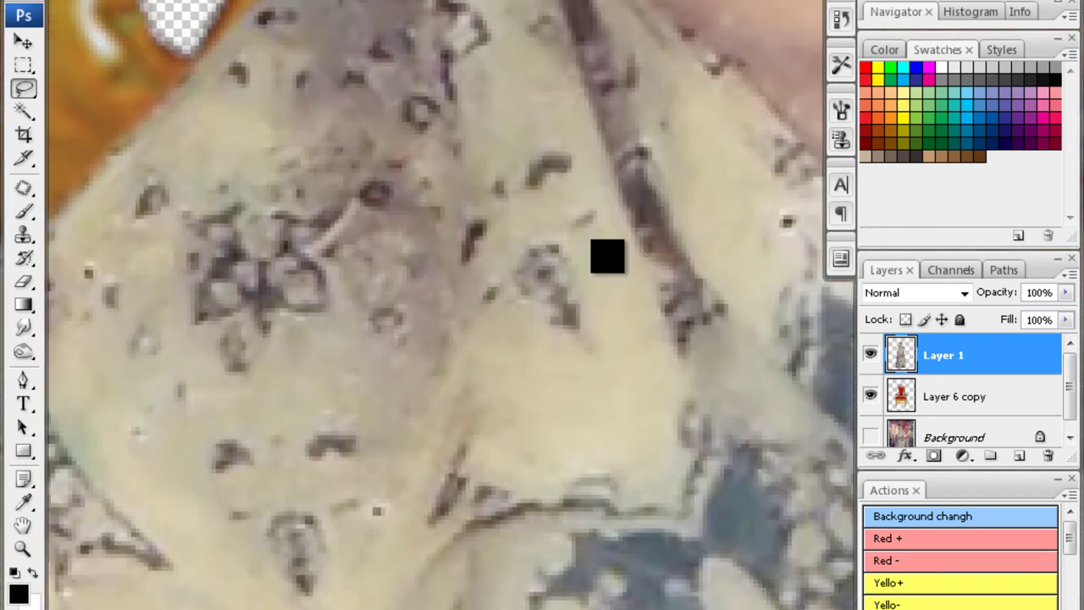
{"action": "key", "text": "s"}
{"action": "left_click_drag", "start_coordinate": [673, 180], "coordinate": [576, 410]}
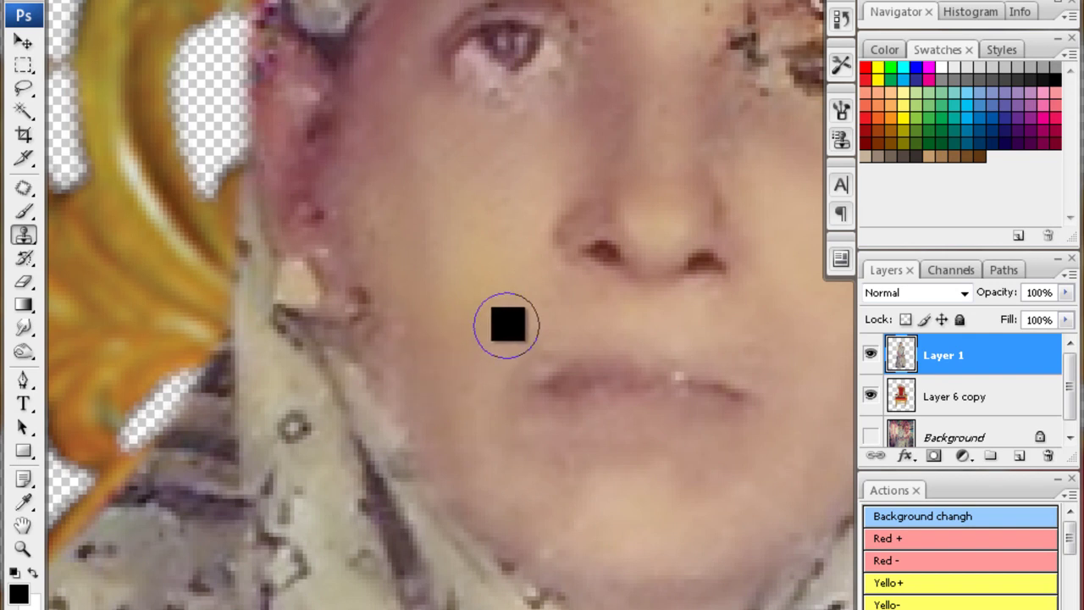
{"action": "scroll", "coordinate": [504, 325], "scroll_direction": "up", "scroll_amount": 2}
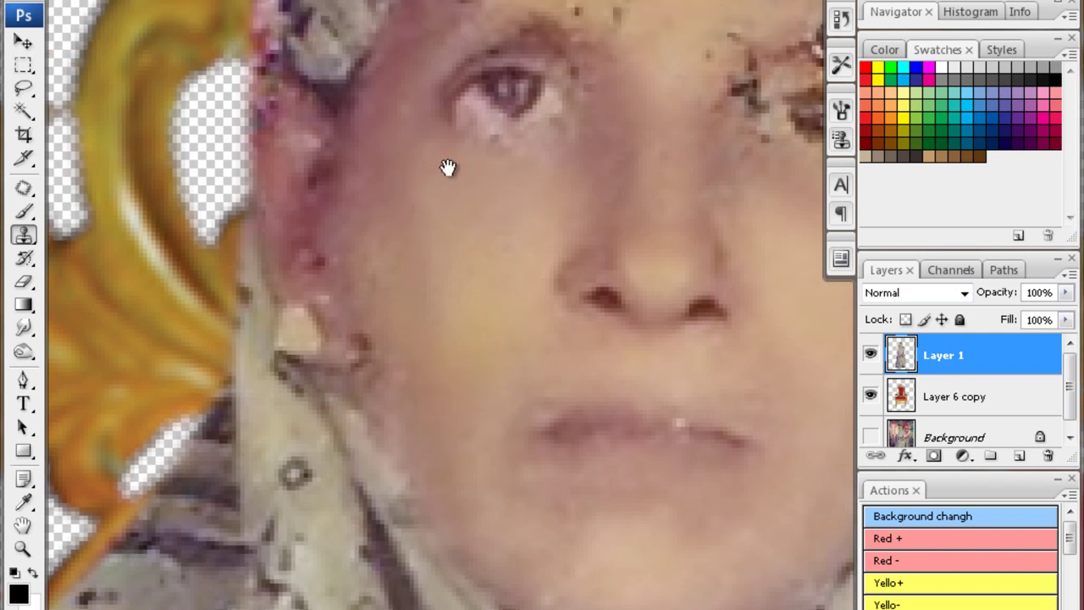
{"action": "scroll", "coordinate": [449, 169], "scroll_direction": "up", "scroll_amount": 5}
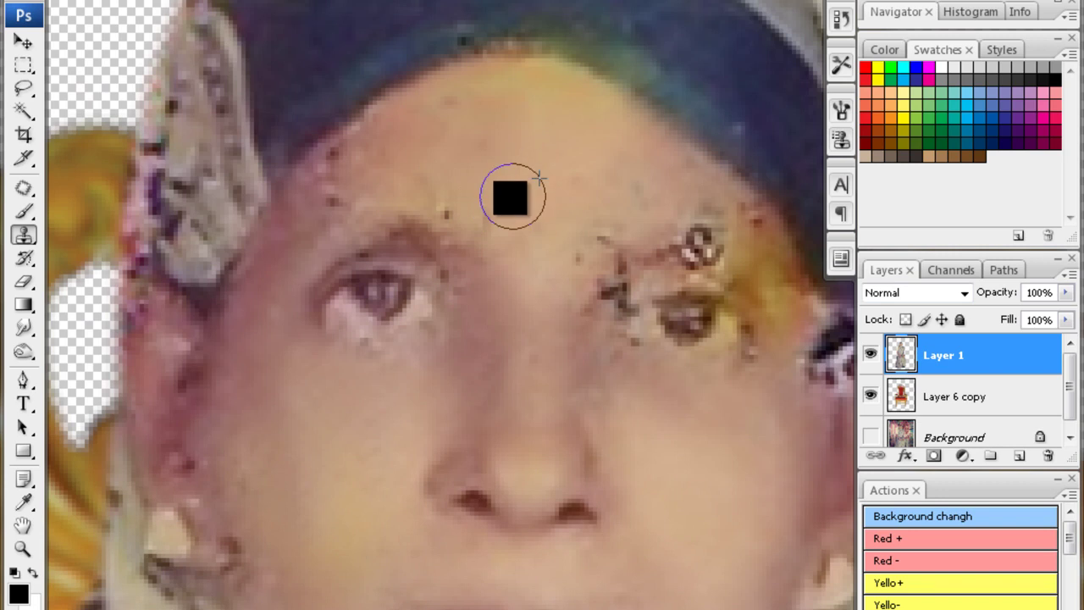
{"action": "mouse_move", "coordinate": [374, 187]}
{"action": "left_mouse_down"}
{"action": "mouse_move", "coordinate": [346, 181]}
{"action": "mouse_move", "coordinate": [310, 208]}
{"action": "mouse_move", "coordinate": [346, 157]}
{"action": "mouse_move", "coordinate": [503, 212]}
{"action": "left_mouse_up"}
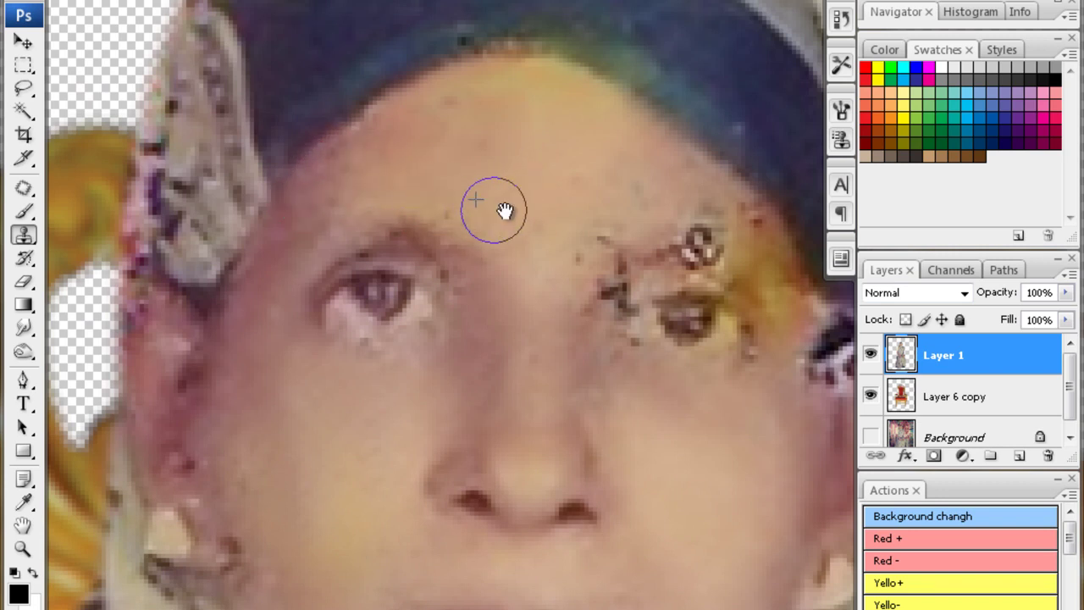
{"action": "scroll", "coordinate": [504, 212], "scroll_direction": "up", "scroll_amount": 1}
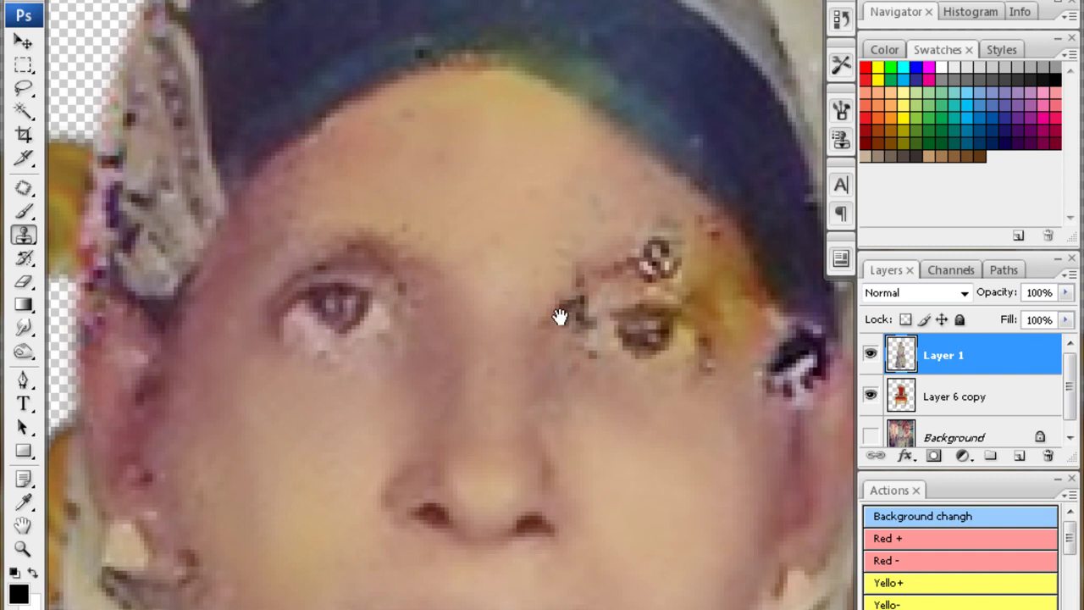
{"action": "left_click_drag", "start_coordinate": [559, 317], "coordinate": [482, 240]}
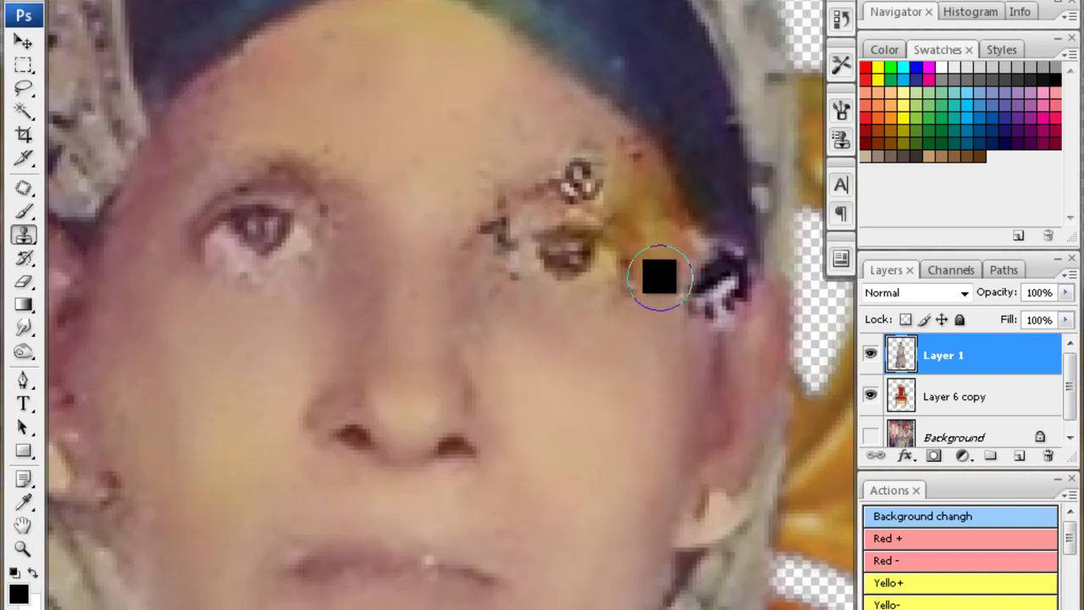
Magic-wand the yellow-stained patch beside the right eye and feather it
{"action": "key", "text": "w"}
{"action": "left_click", "coordinate": [633, 225]}
{"action": "key", "text": "ctrl+alt+d"}
{"action": "left_click", "coordinate": [634, 213]}
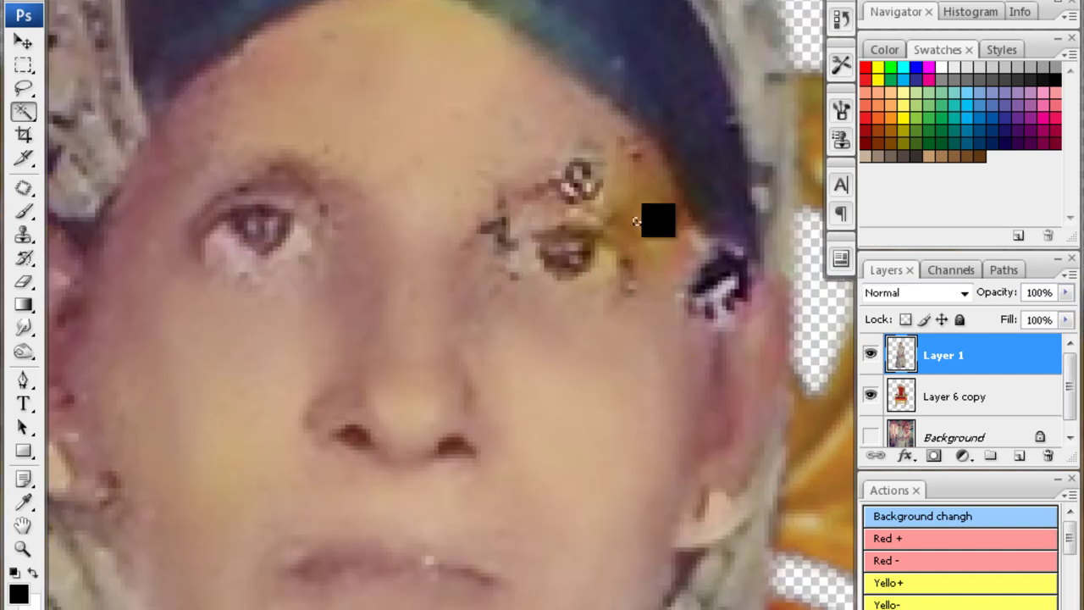
{"action": "key", "text": "ctrl+alt+d"}
{"action": "type", "text": "50"}
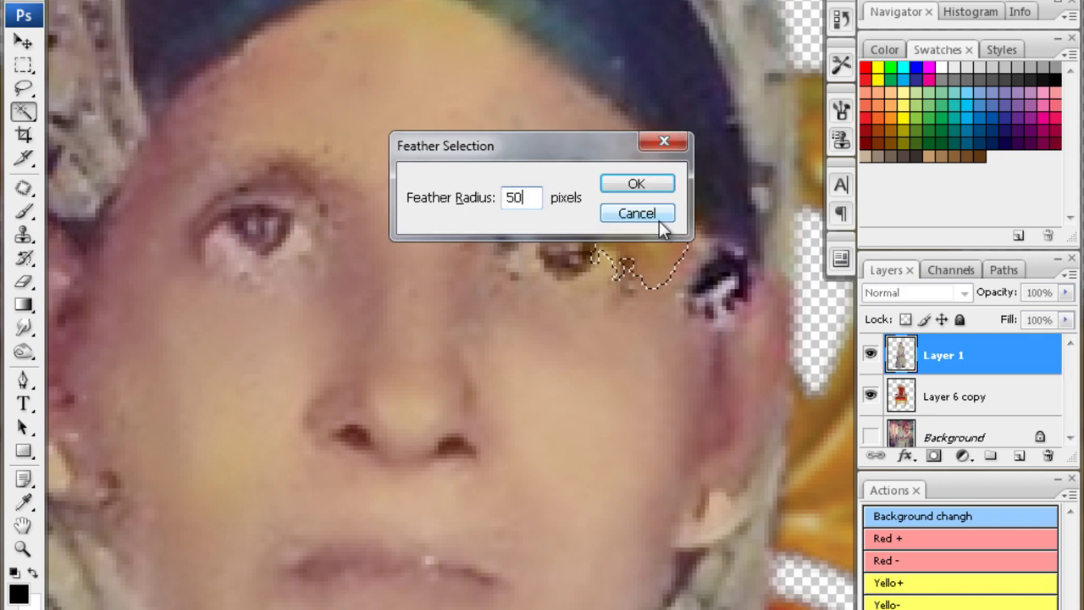
{"action": "left_click", "coordinate": [659, 219]}
Set Selective Color Yellows to -54 on the patch, then deselect
{"action": "key", "text": "alt+i"}
{"action": "key", "text": "a"}
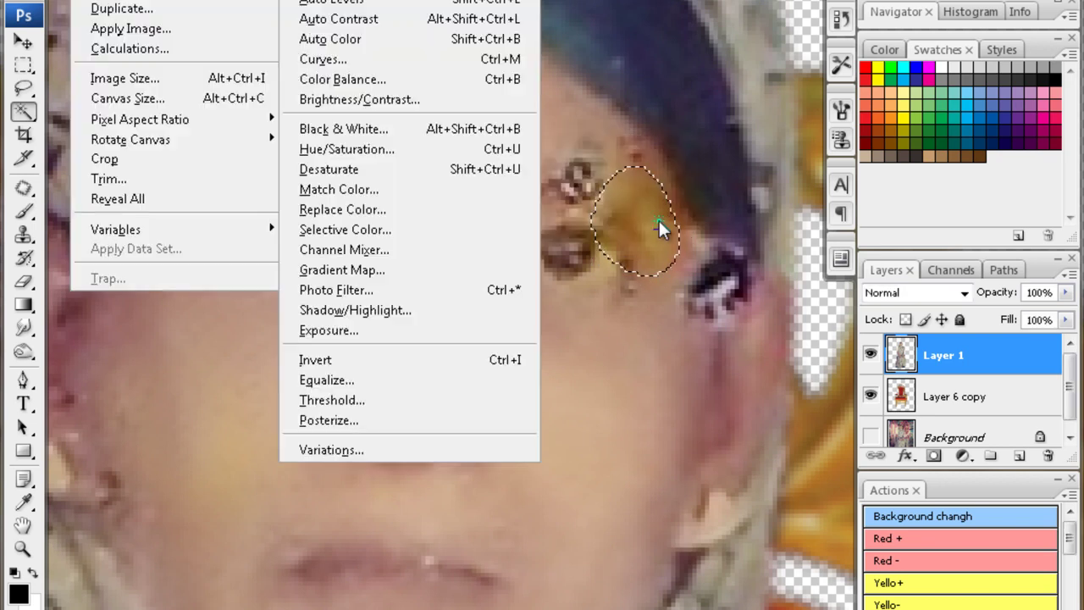
{"action": "key", "text": "s"}
{"action": "left_click", "coordinate": [818, 138]}
{"action": "left_click", "coordinate": [751, 174]}
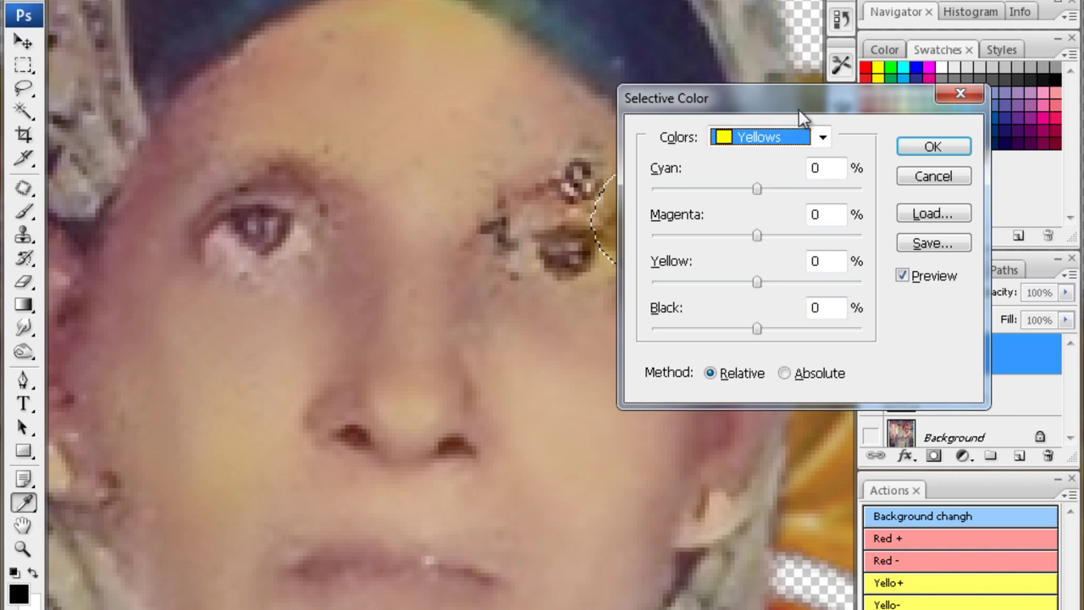
{"action": "left_click_drag", "start_coordinate": [799, 104], "coordinate": [968, 127]}
{"action": "left_click_drag", "start_coordinate": [927, 306], "coordinate": [885, 306]}
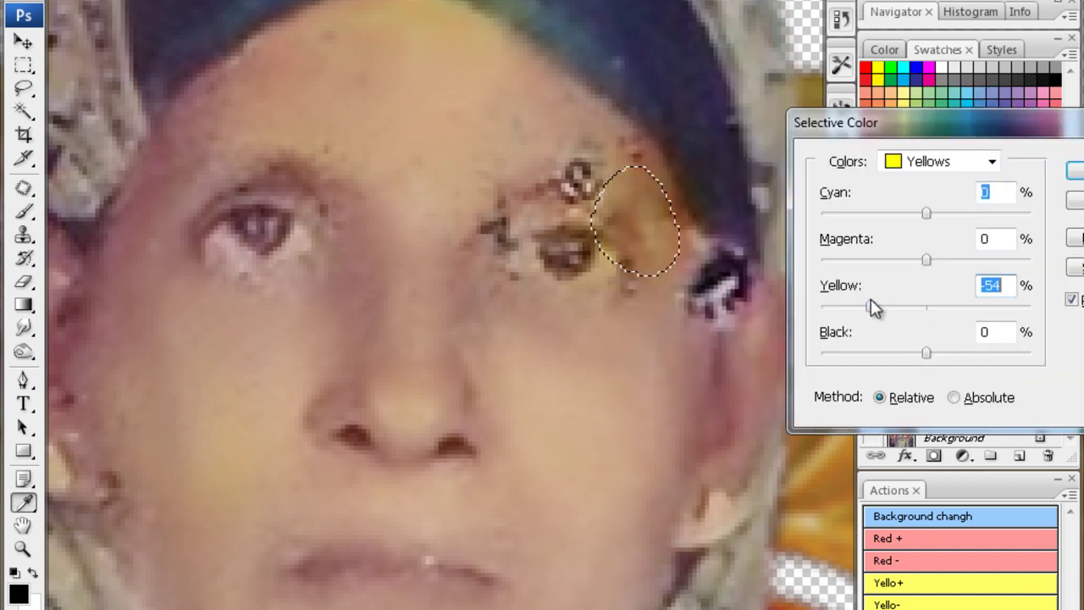
{"action": "key", "text": "Return"}
{"action": "key", "text": "ctrl+d"}
{"action": "scroll", "coordinate": [601, 271], "scroll_direction": "up", "scroll_amount": 2}
Lasso and feather a patch of the upper forehead, then drop the selection
{"action": "key", "text": "s"}
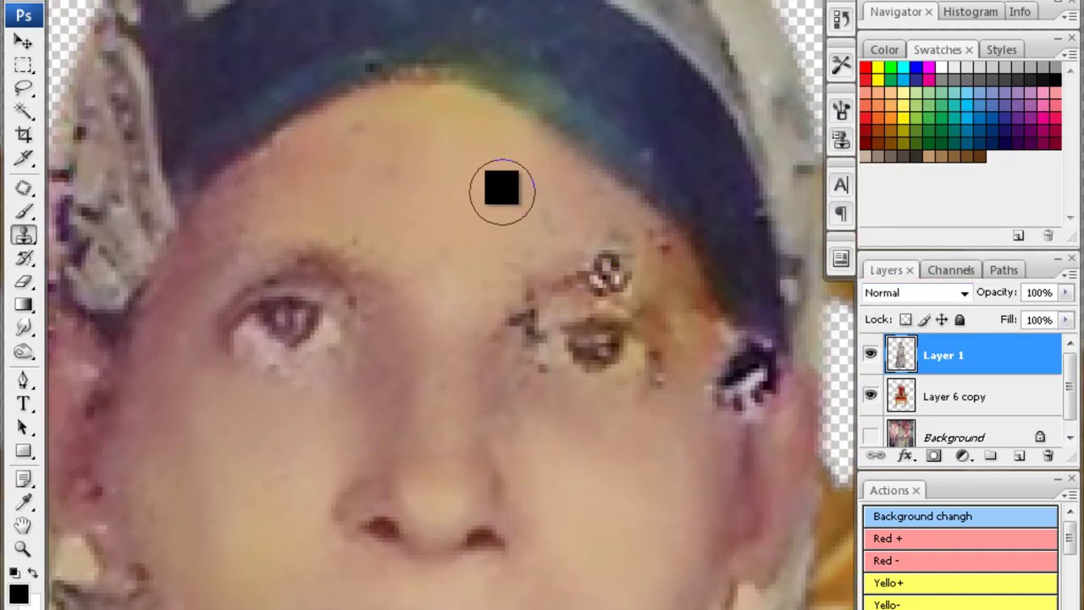
{"action": "left_click_drag", "start_coordinate": [375, 198], "coordinate": [377, 203]}
{"action": "key", "text": "ctrl+alt+d"}
{"action": "key", "text": "Return"}
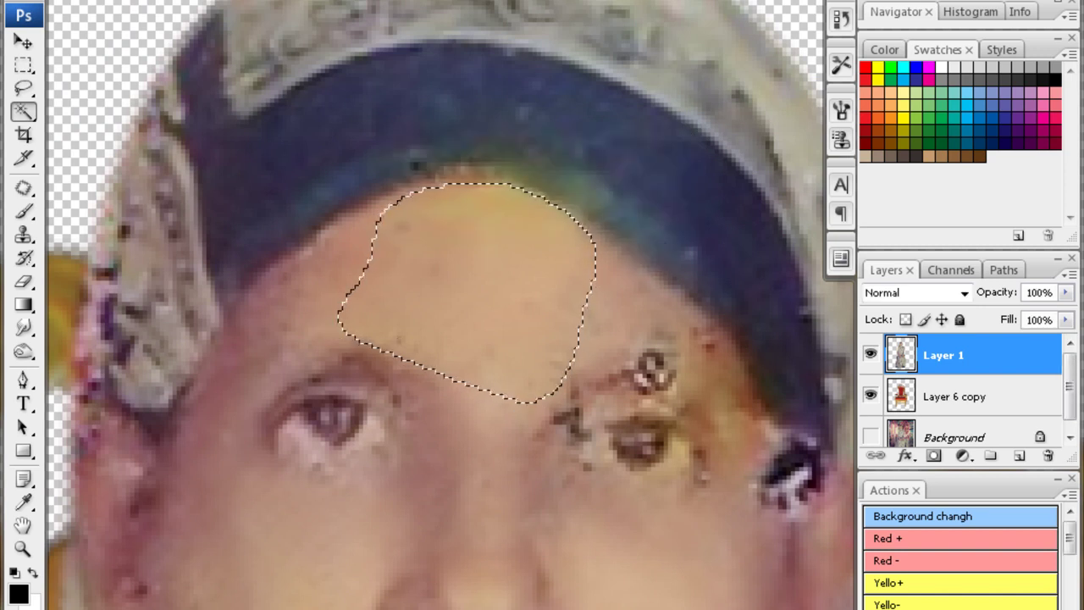
{"action": "scroll", "coordinate": [574, 307], "scroll_direction": "down", "scroll_amount": 5}
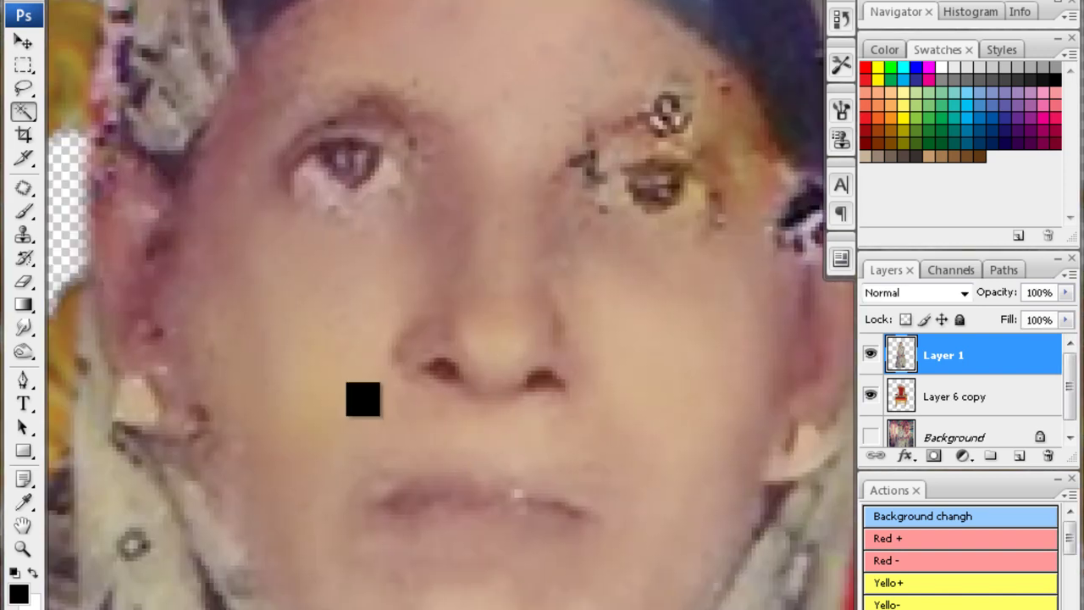
{"action": "left_click_drag", "start_coordinate": [283, 382], "coordinate": [329, 404]}
{"action": "key", "text": "ctrl+d"}
{"action": "mouse_move", "coordinate": [653, 314]}
{"action": "left_mouse_down"}
{"action": "mouse_move", "coordinate": [614, 373]}
{"action": "mouse_move", "coordinate": [704, 391]}
{"action": "left_mouse_up"}
Clone-stamp the remaining blemishes on the forehead and cheeks
{"action": "key", "text": "s"}
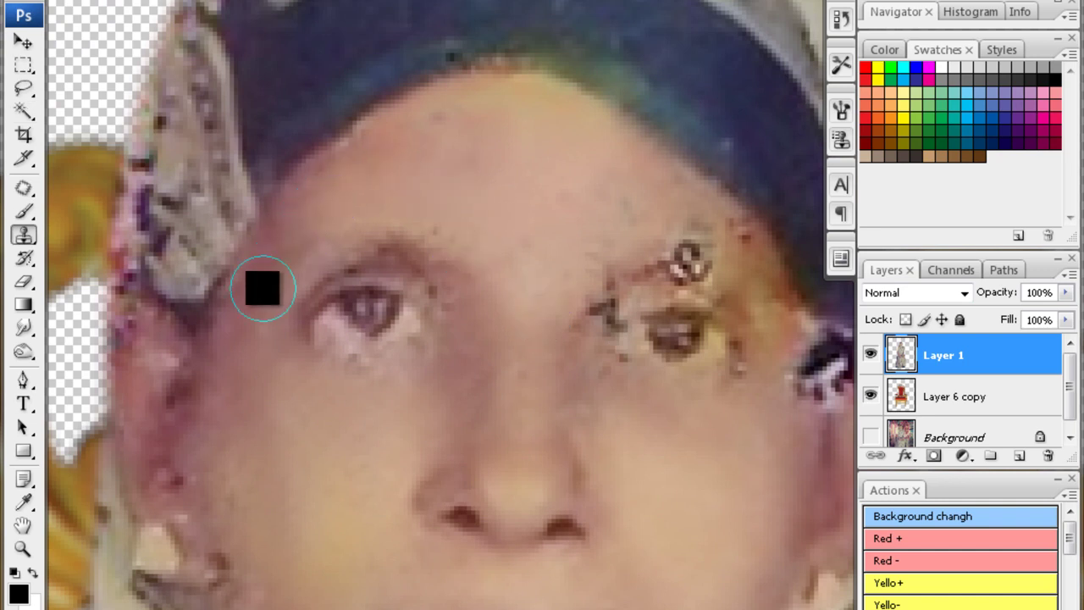
{"action": "scroll", "coordinate": [288, 254], "scroll_direction": "up", "scroll_amount": 1}
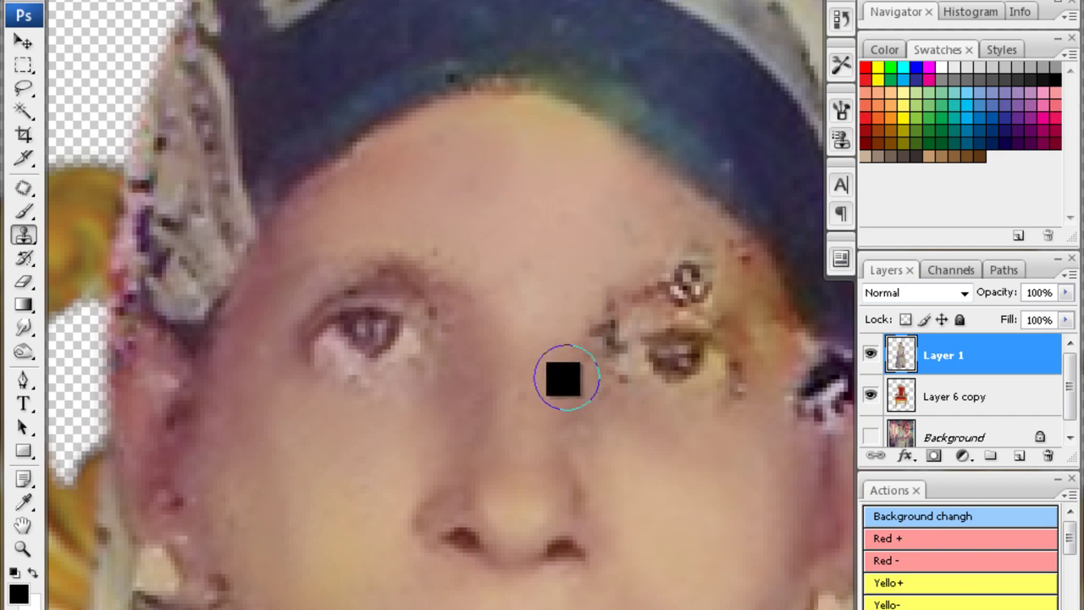
{"action": "scroll", "coordinate": [559, 435], "scroll_direction": "down", "scroll_amount": 3}
{"action": "scroll", "coordinate": [559, 382], "scroll_direction": "down", "scroll_amount": 3}
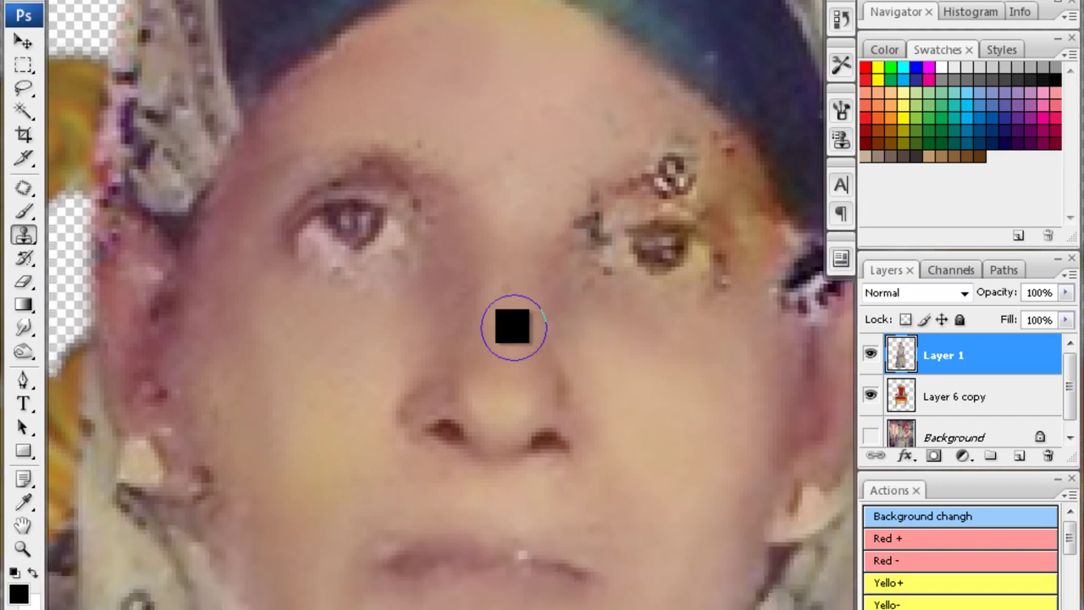
{"action": "scroll", "coordinate": [443, 363], "scroll_direction": "down", "scroll_amount": 3}
{"action": "scroll", "coordinate": [455, 358], "scroll_direction": "down", "scroll_amount": 6}
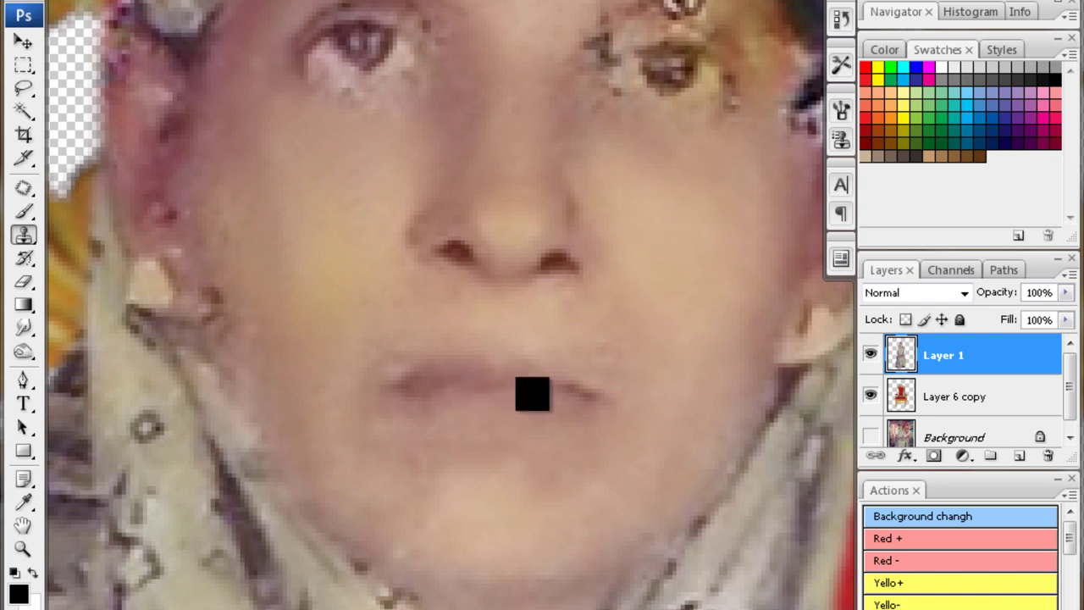
Zoom to the lips and outline them with a Pen tool path
{"action": "left_click", "coordinate": [445, 373], "text": "alt"}
{"action": "left_click", "coordinate": [25, 355]}
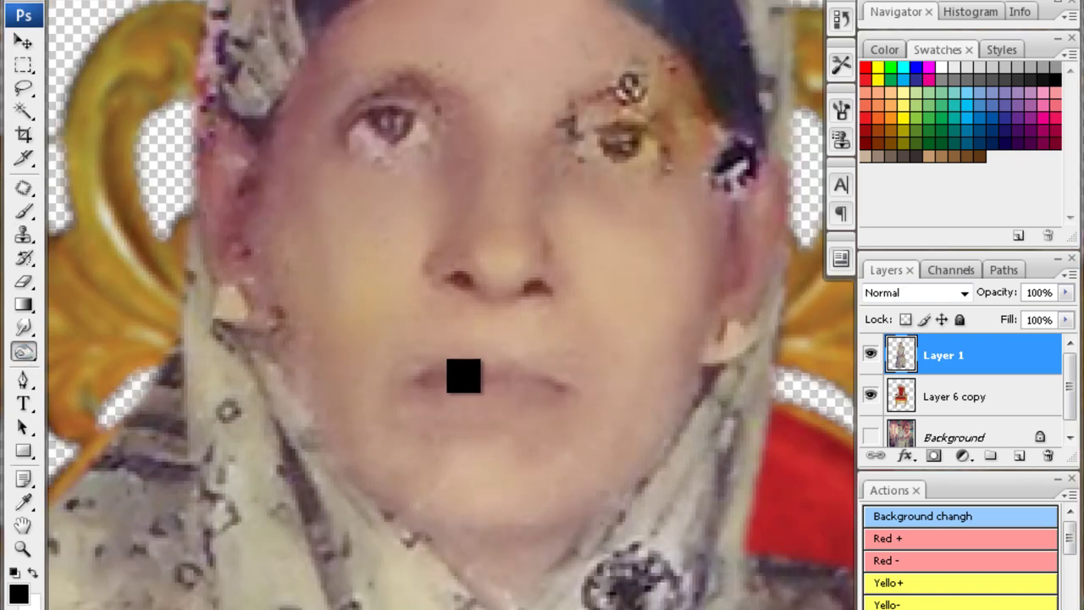
{"action": "left_click", "coordinate": [457, 377]}
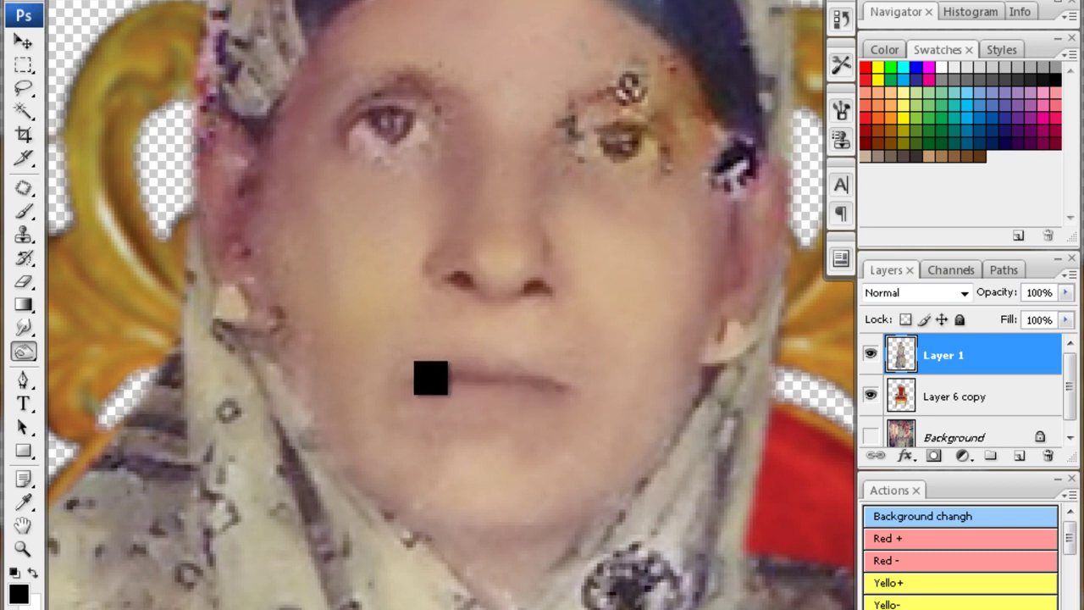
{"action": "scroll", "coordinate": [418, 379], "scroll_direction": "up", "scroll_amount": 1}
{"action": "key", "text": "p"}
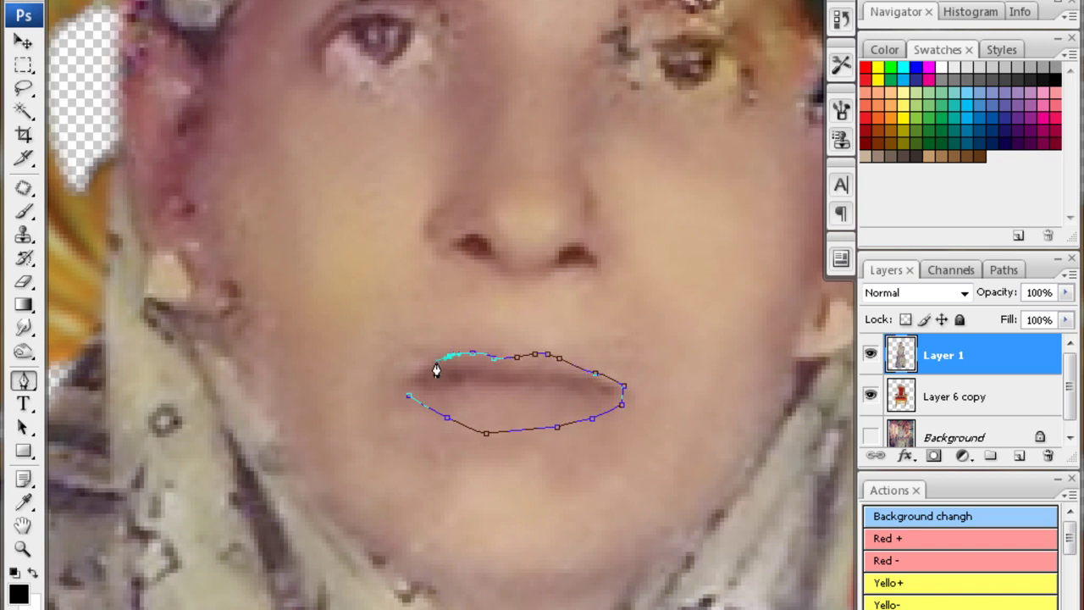
Load the lip path as a selection and feather it by 10 px
{"action": "key", "text": "ctrl+Return"}
{"action": "key", "text": "ctrl+alt+d"}
{"action": "type", "text": "10"}
{"action": "key", "text": "Return"}
{"action": "key", "text": "ctrl+z"}
{"action": "key", "text": "ctrl+alt+d"}
{"action": "key", "text": "Return"}
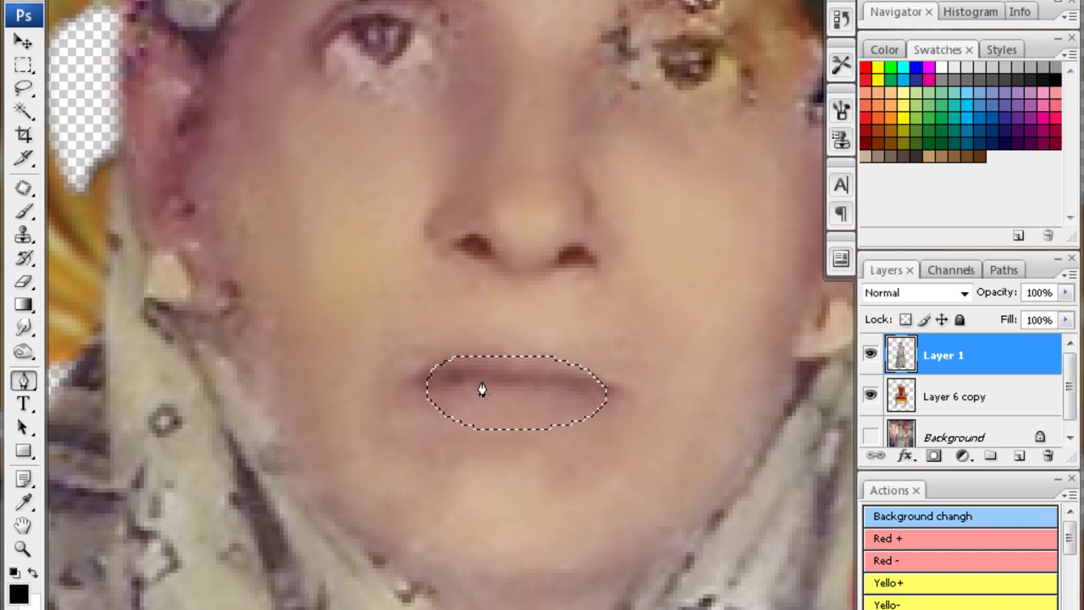
Shift the lips' Color Balance toward Red in two passes, then deselect and fit the view
{"action": "key", "text": "ctrl+b"}
{"action": "type", "text": "-29"}
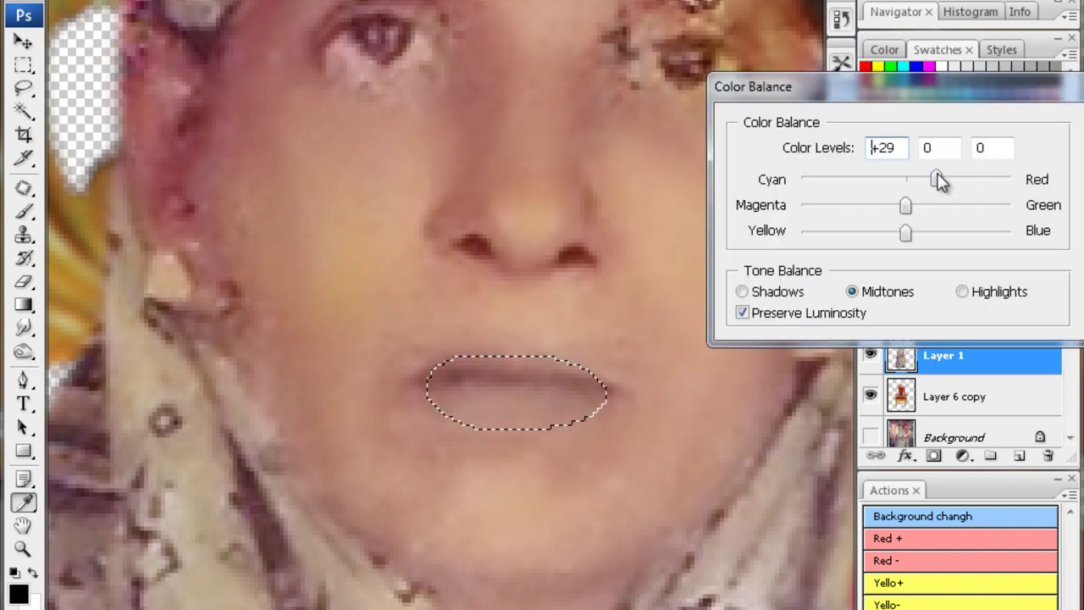
{"action": "key", "text": "Return"}
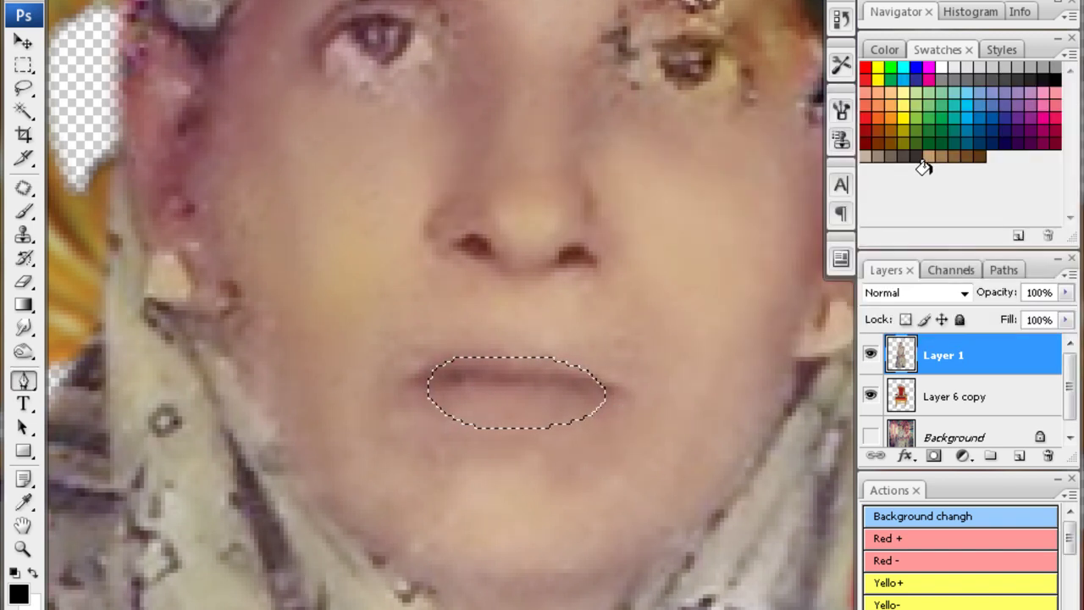
{"action": "key", "text": "ctrl+b"}
{"action": "left_click_drag", "start_coordinate": [919, 179], "coordinate": [922, 179]}
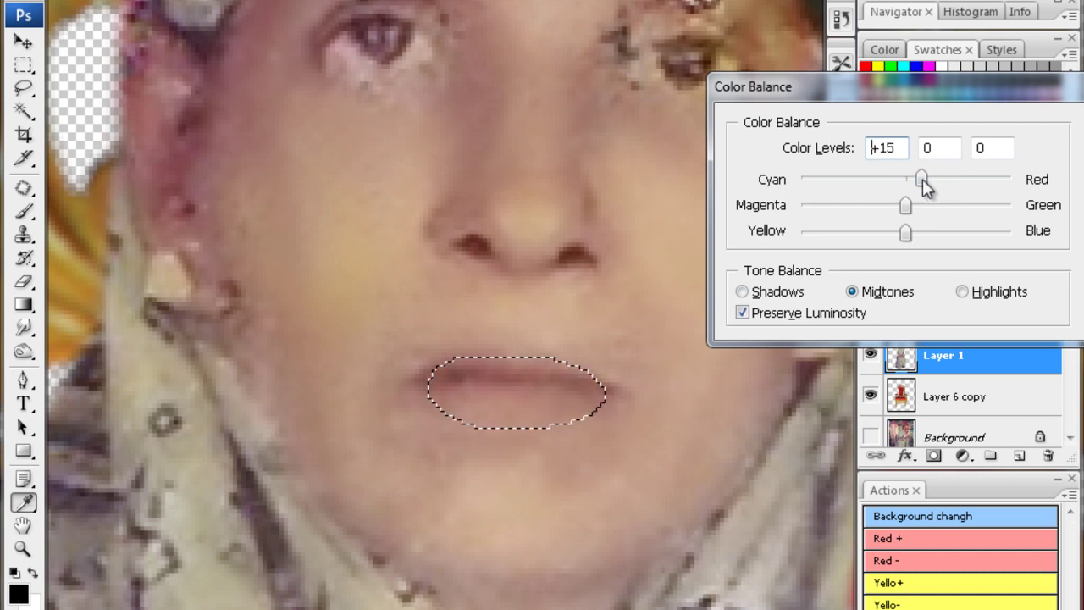
{"action": "key", "text": "Return"}
{"action": "key", "text": "ctrl+d"}
{"action": "key", "text": "ctrl+0"}
{"action": "key", "text": "ctrl+minus"}
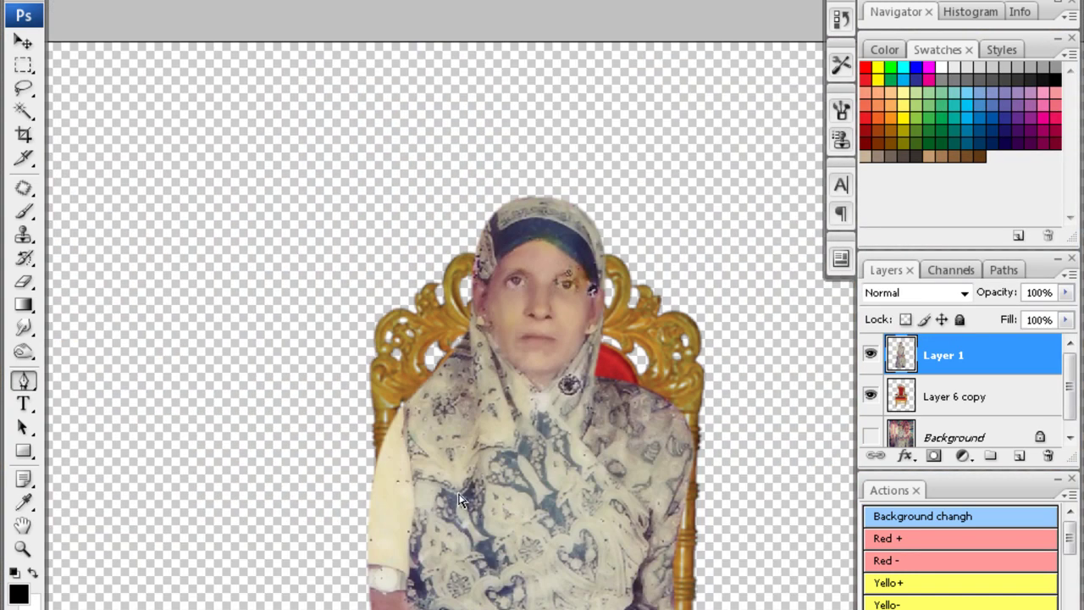
{"action": "left_click_drag", "start_coordinate": [500, 460], "coordinate": [484, 363]}
{"action": "key", "text": "ctrl+minus"}
{"action": "left_click", "coordinate": [501, 323]}
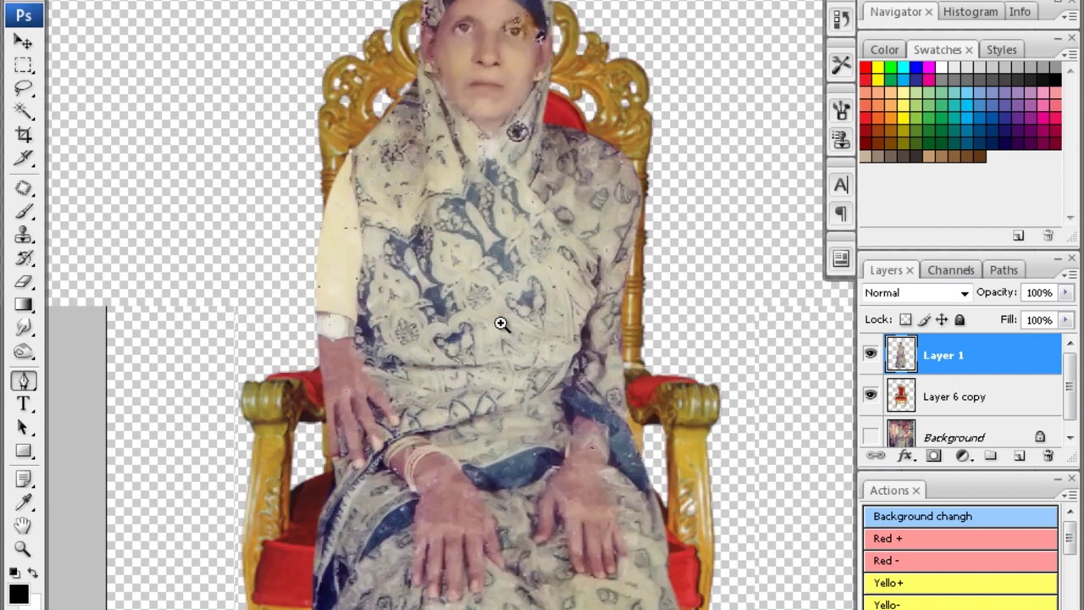
{"action": "left_click", "coordinate": [506, 302]}
{"action": "left_click", "coordinate": [525, 304]}
{"action": "left_click", "coordinate": [520, 274]}
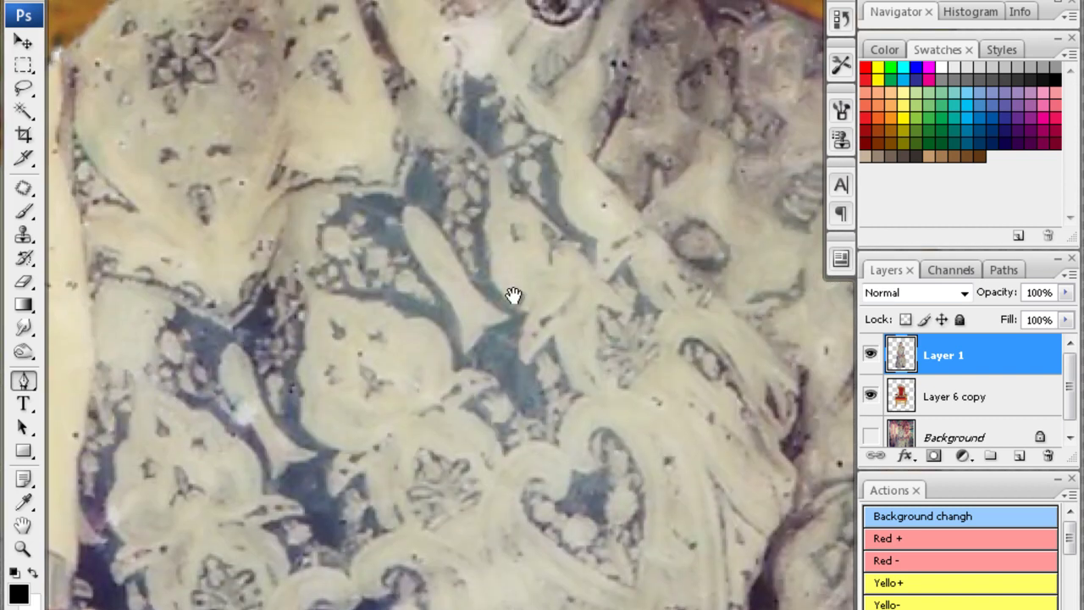
{"action": "key", "text": "ctrl+minus"}
{"action": "key", "text": "ctrl+minus"}
{"action": "key", "text": "s"}
{"action": "key", "text": "ctrl+plus"}
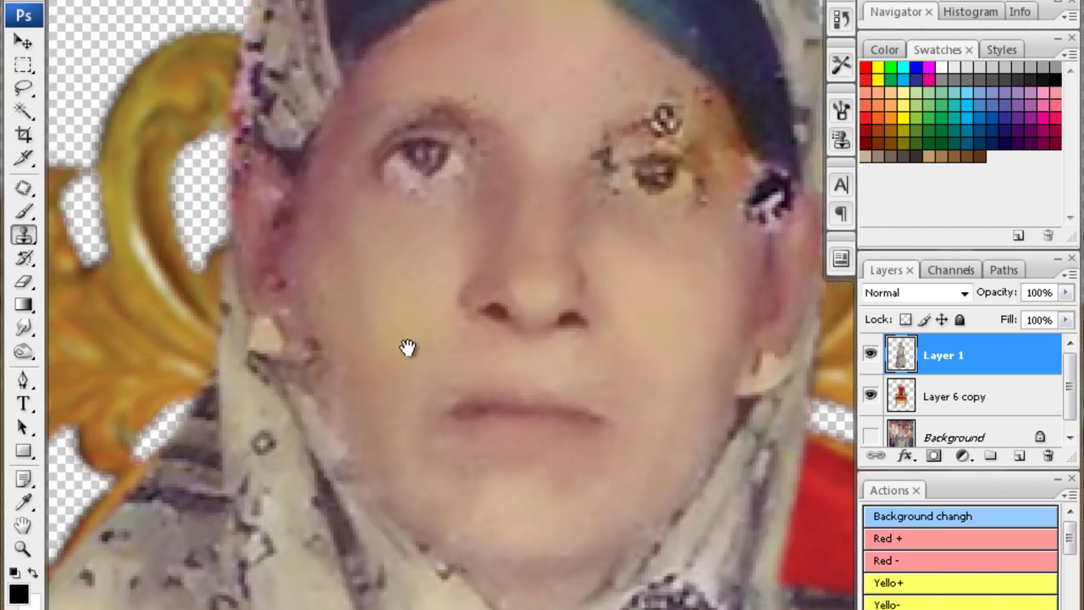
{"action": "left_click", "coordinate": [33, 327]}
{"action": "scroll", "coordinate": [310, 291], "scroll_direction": "up", "scroll_amount": 3}
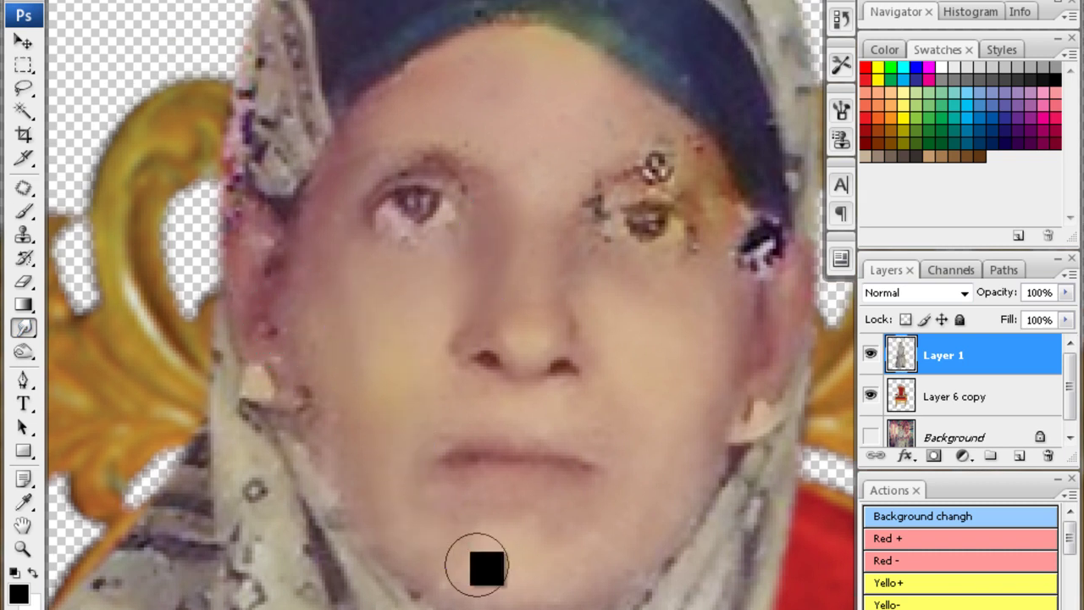
{"action": "scroll", "coordinate": [576, 493], "scroll_direction": "right", "scroll_amount": 3}
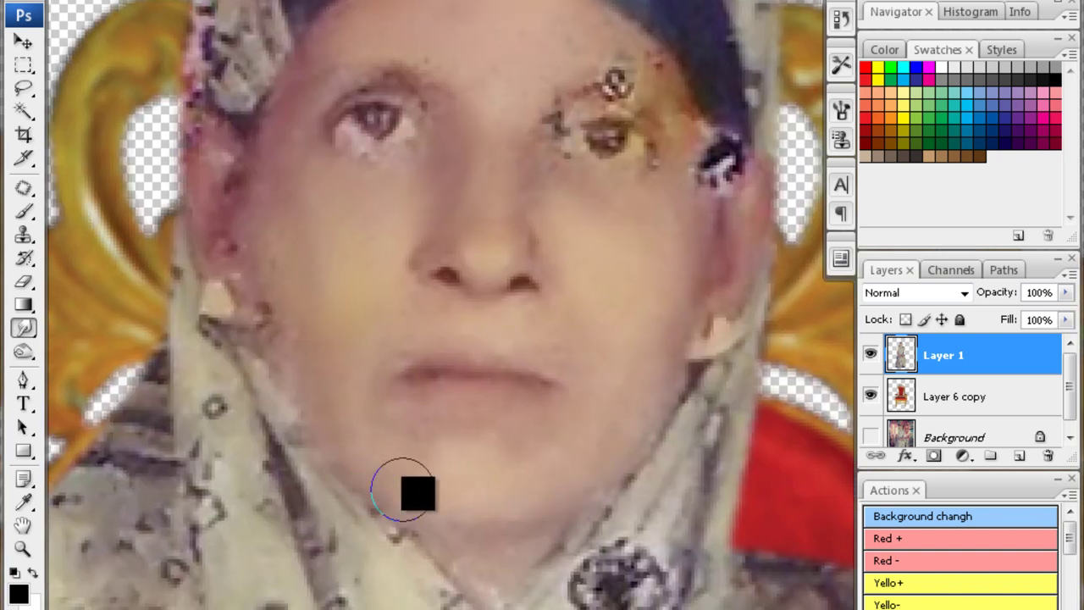
{"action": "scroll", "coordinate": [466, 483], "scroll_direction": "down", "scroll_amount": 5}
{"action": "left_click_drag", "start_coordinate": [598, 297], "coordinate": [603, 302]}
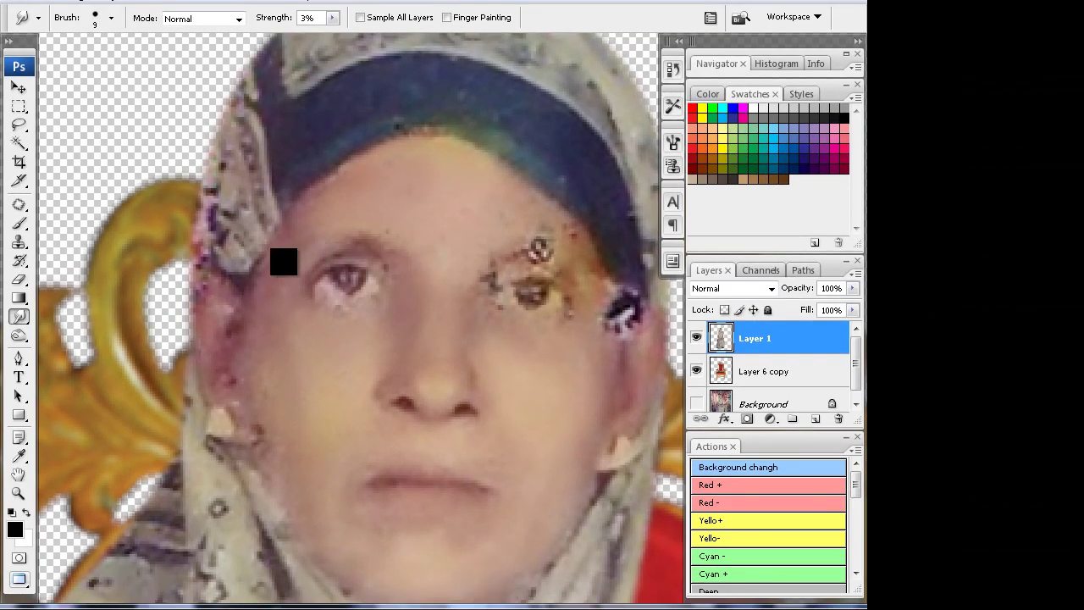
{"action": "scroll", "coordinate": [326, 313], "scroll_direction": "down", "scroll_amount": 3}
{"action": "scroll", "coordinate": [313, 339], "scroll_direction": "left", "scroll_amount": 1}
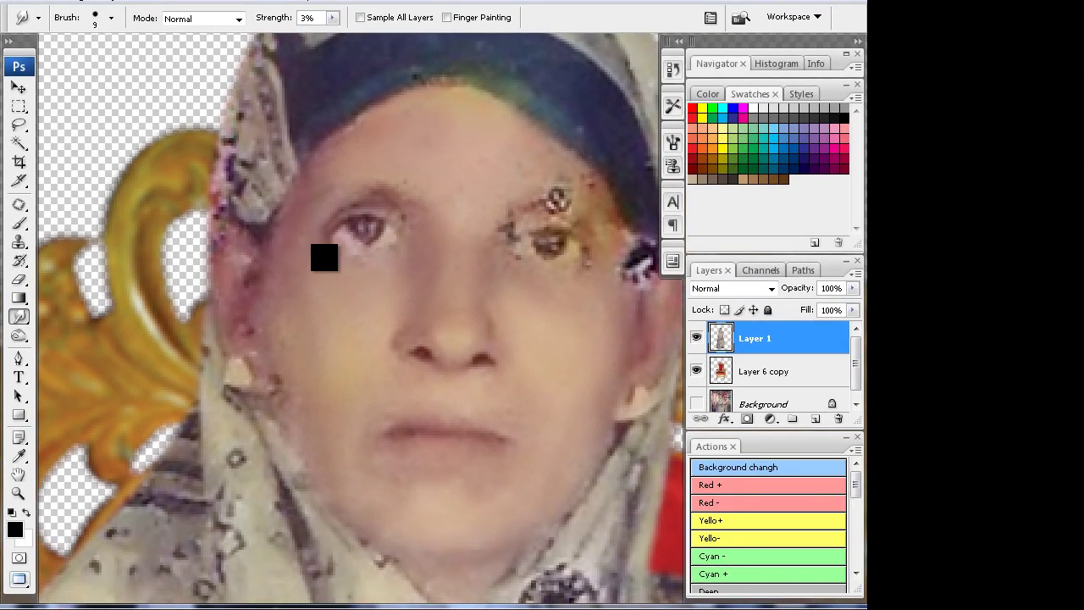
{"action": "scroll", "coordinate": [281, 317], "scroll_direction": "up", "scroll_amount": 1}
{"action": "scroll", "coordinate": [293, 339], "scroll_direction": "left", "scroll_amount": 2}
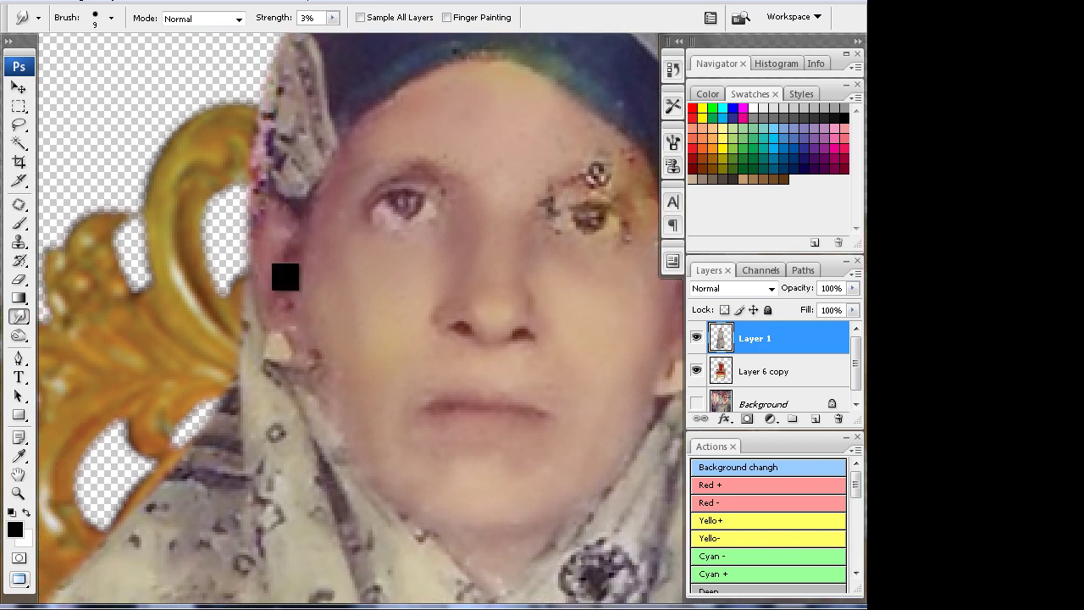
{"action": "scroll", "coordinate": [317, 327], "scroll_direction": "down", "scroll_amount": 3}
{"action": "scroll", "coordinate": [329, 292], "scroll_direction": "down", "scroll_amount": 1}
{"action": "scroll", "coordinate": [438, 310], "scroll_direction": "up", "scroll_amount": 1}
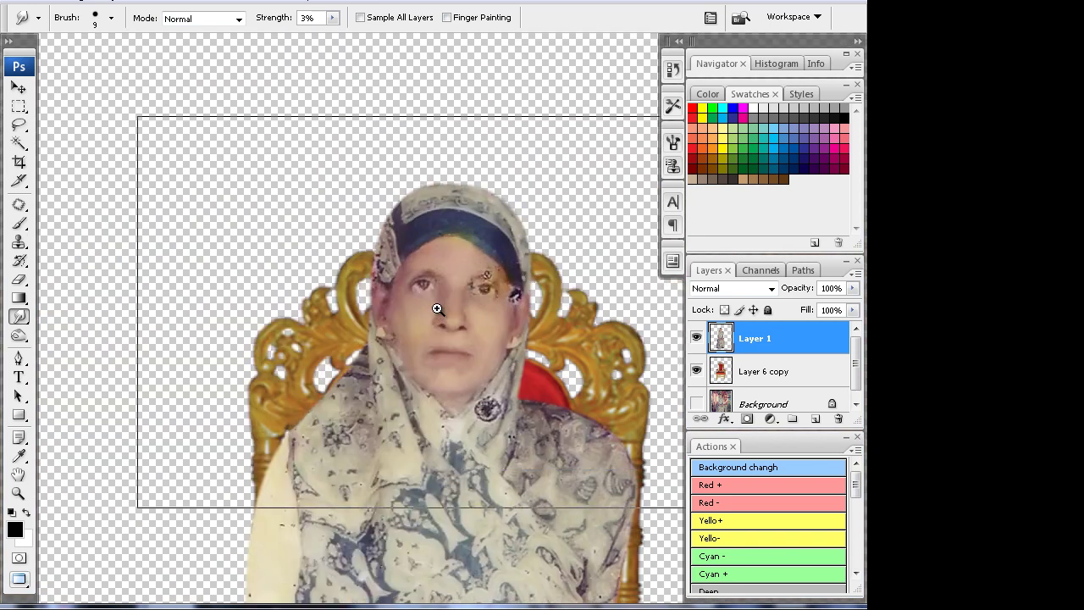
{"action": "scroll", "coordinate": [436, 305], "scroll_direction": "up", "scroll_amount": 2}
{"action": "scroll", "coordinate": [431, 296], "scroll_direction": "up", "scroll_amount": 1}
Select the intact left eye with an elliptical marquee feathered by 10 px
{"action": "left_click_drag", "start_coordinate": [19, 101], "coordinate": [54, 115]}
{"action": "left_click_drag", "start_coordinate": [462, 306], "coordinate": [566, 377]}
{"action": "key", "text": "ctrl+alt+d"}
{"action": "key", "text": "Return"}
{"action": "left_click_drag", "start_coordinate": [447, 268], "coordinate": [581, 392]}
{"action": "key", "text": "ctrl+alt+d"}
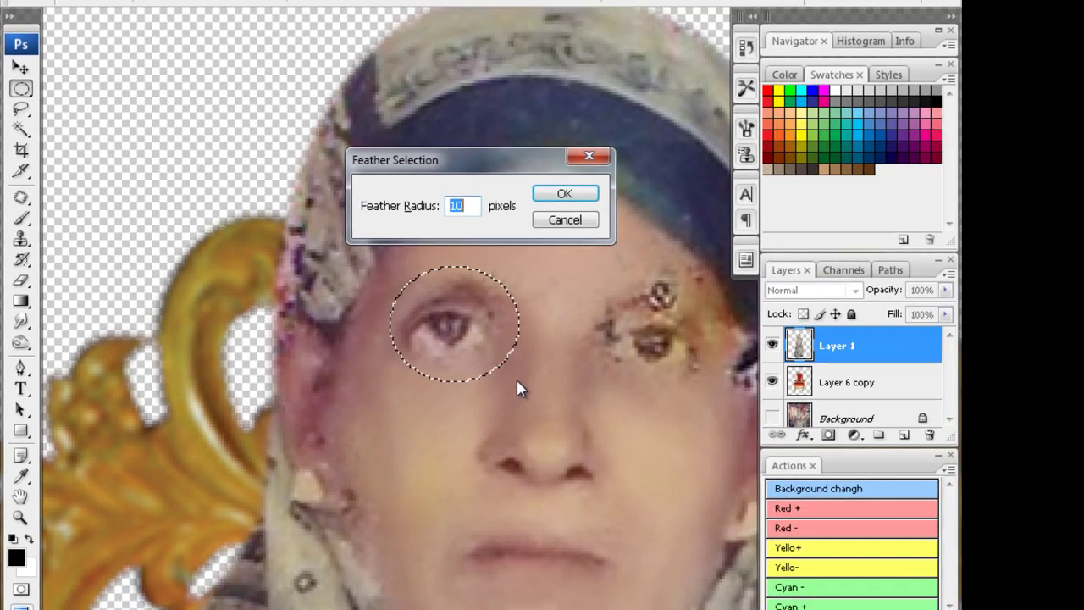
{"action": "key", "text": "Return"}
Copy the eye to Layer 2, flip it horizontally and move it over the damaged right eye
{"action": "key", "text": "ctrl+j"}
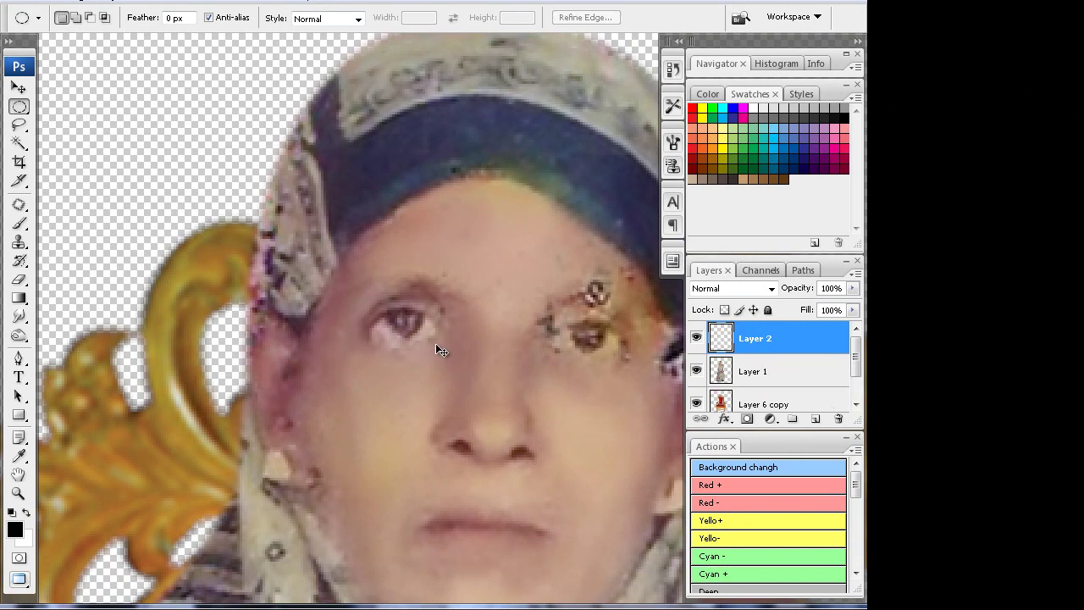
{"action": "key", "text": "ctrl+t"}
{"action": "right_click", "coordinate": [434, 338]}
{"action": "left_click", "coordinate": [509, 556]}
{"action": "key", "text": "Return"}
{"action": "key", "text": "v"}
{"action": "left_click_drag", "start_coordinate": [434, 341], "coordinate": [603, 352]}
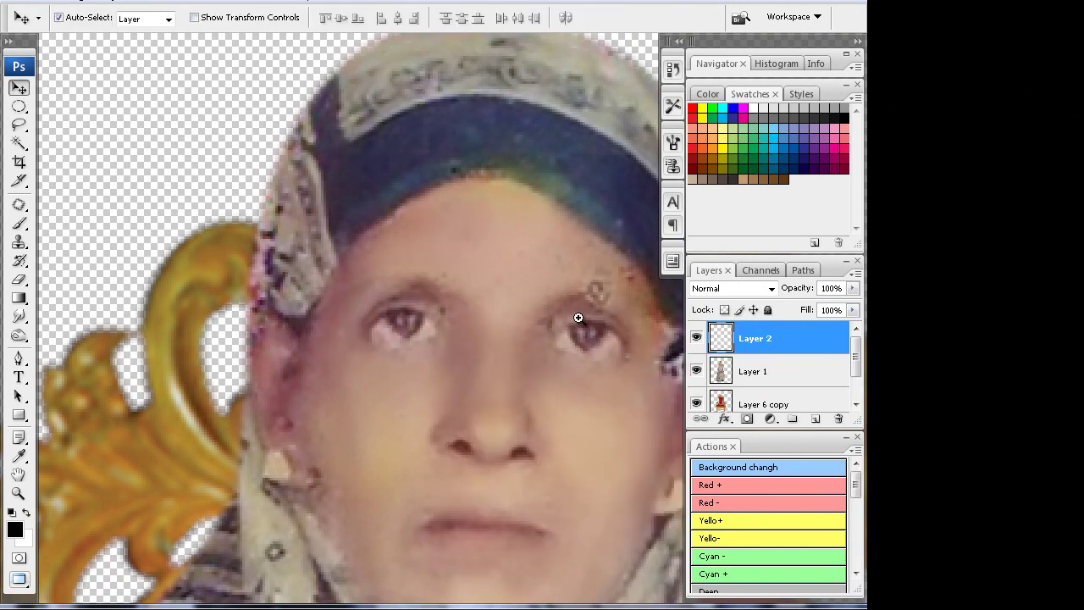
Zoom in on the face and return to Layer 1 with the Clone Stamp
{"action": "key", "text": "ctrl+plus"}
{"action": "key", "text": "s"}
{"action": "left_click", "coordinate": [721, 373]}
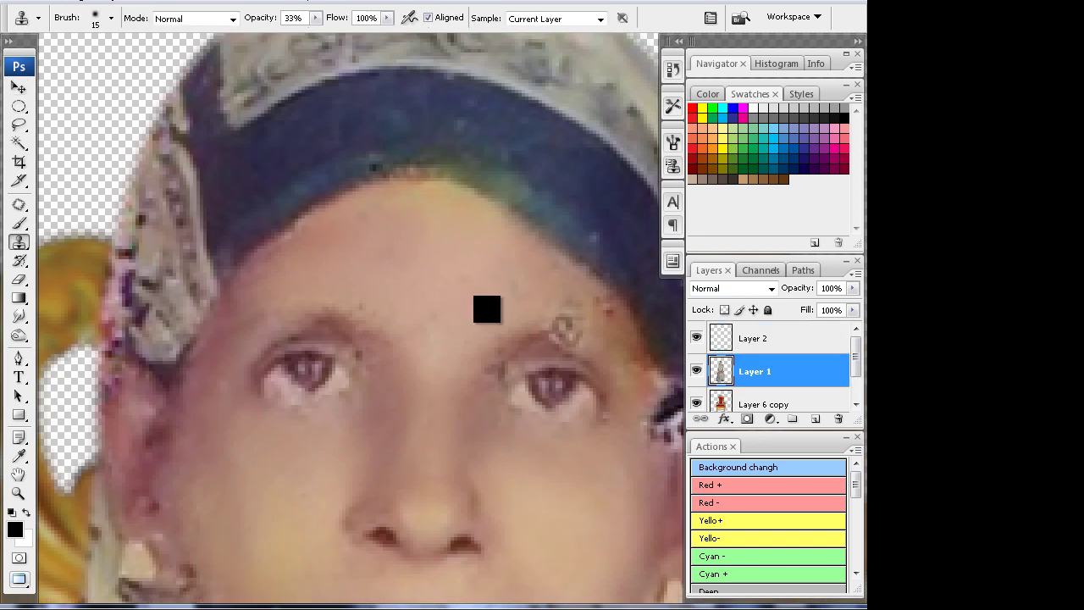
Clone clean skin over the marks near the eyebrow, temple and ear
{"action": "left_click_drag", "start_coordinate": [485, 311], "coordinate": [549, 323]}
{"action": "scroll", "coordinate": [479, 381], "scroll_direction": "down", "scroll_amount": 3}
{"action": "scroll", "coordinate": [441, 346], "scroll_direction": "right", "scroll_amount": 3}
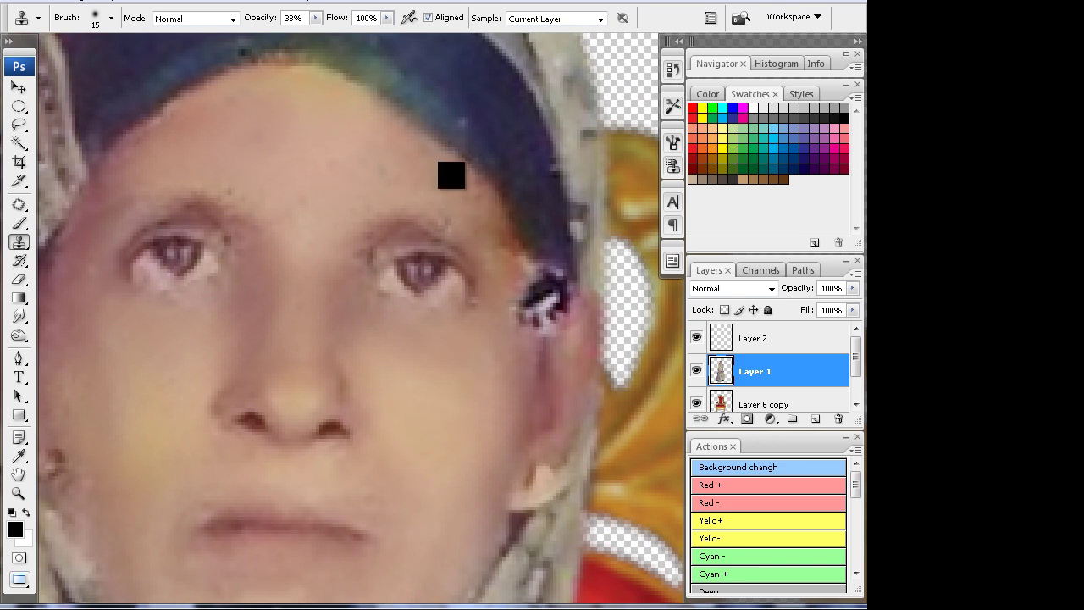
{"action": "left_click_drag", "start_coordinate": [519, 294], "coordinate": [500, 271]}
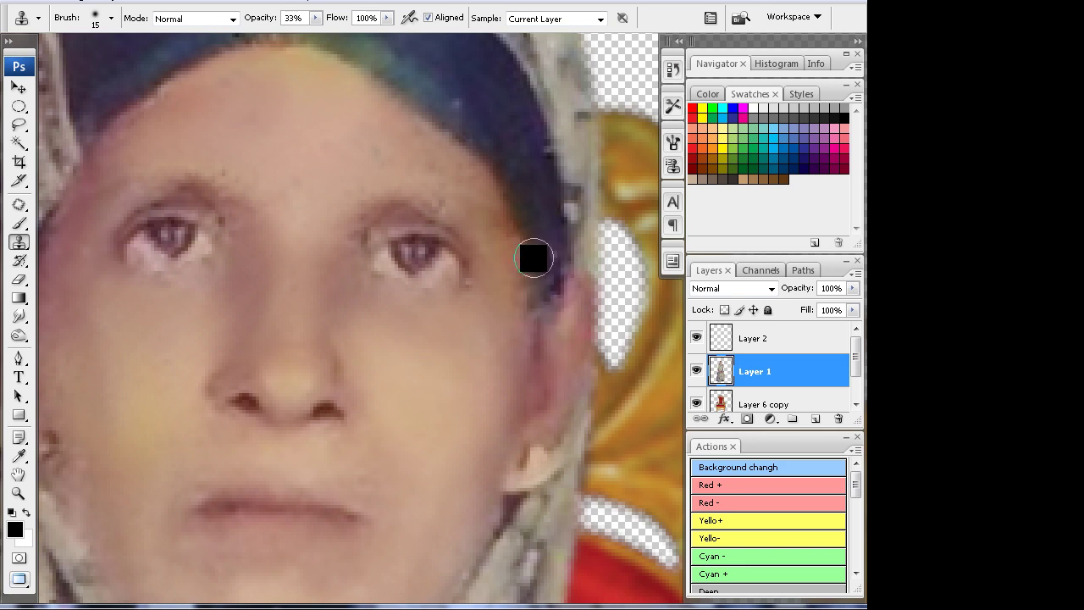
{"action": "left_click_drag", "start_coordinate": [541, 226], "coordinate": [538, 302]}
Retouch the speckled edge of the cap band, then zoom out to the whole figure
{"action": "scroll", "coordinate": [544, 262], "scroll_direction": "up", "scroll_amount": 3}
{"action": "left_click_drag", "start_coordinate": [455, 148], "coordinate": [502, 219]}
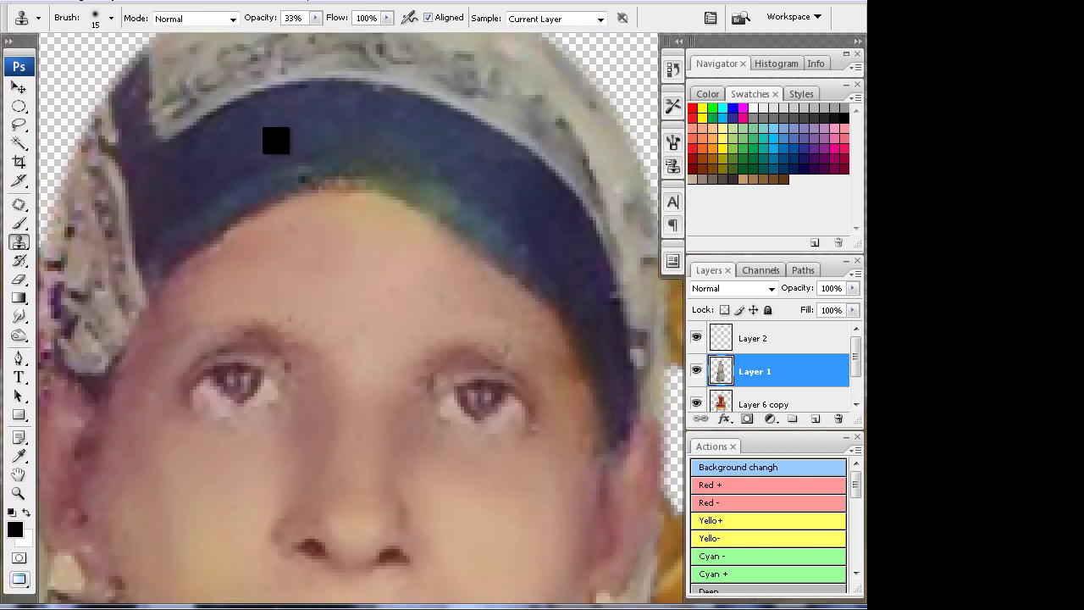
{"action": "scroll", "coordinate": [488, 177], "scroll_direction": "down", "scroll_amount": 1}
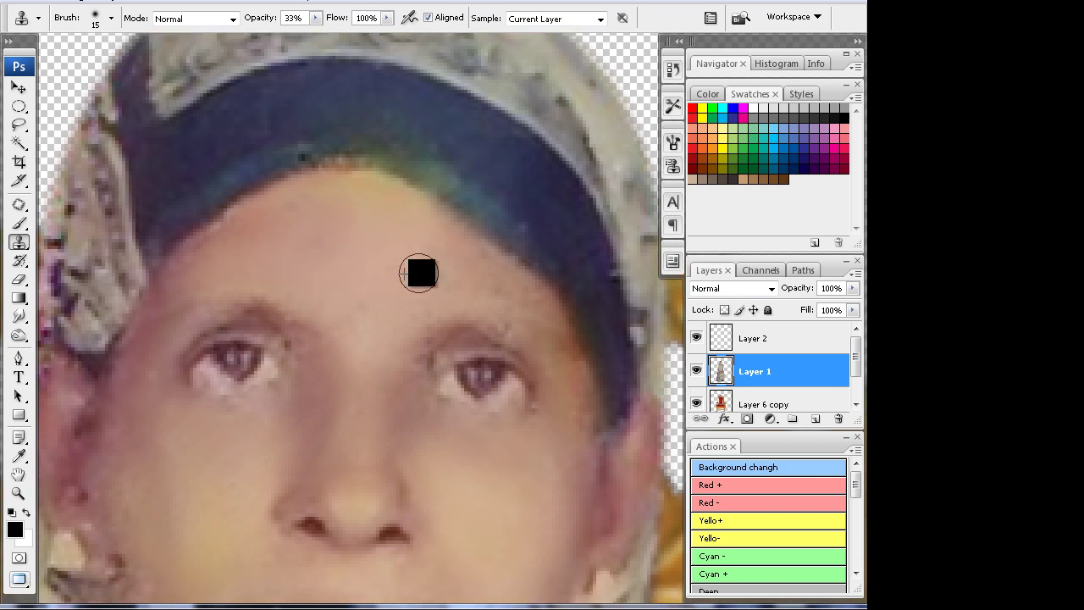
{"action": "scroll", "coordinate": [466, 229], "scroll_direction": "up", "scroll_amount": 4}
{"action": "left_click_drag", "start_coordinate": [455, 247], "coordinate": [463, 238]}
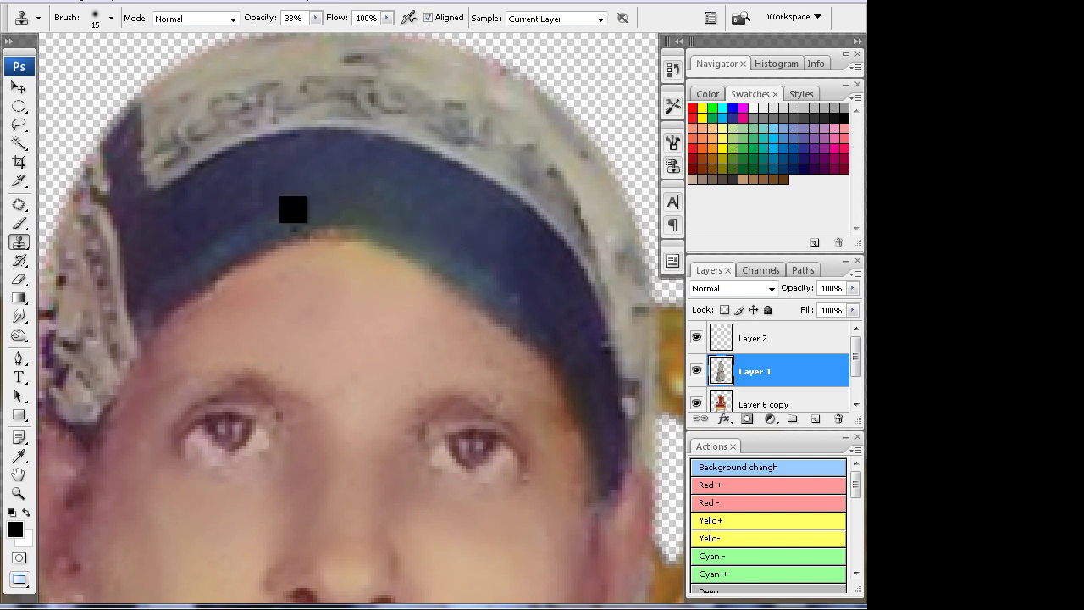
{"action": "left_click_drag", "start_coordinate": [309, 222], "coordinate": [428, 235]}
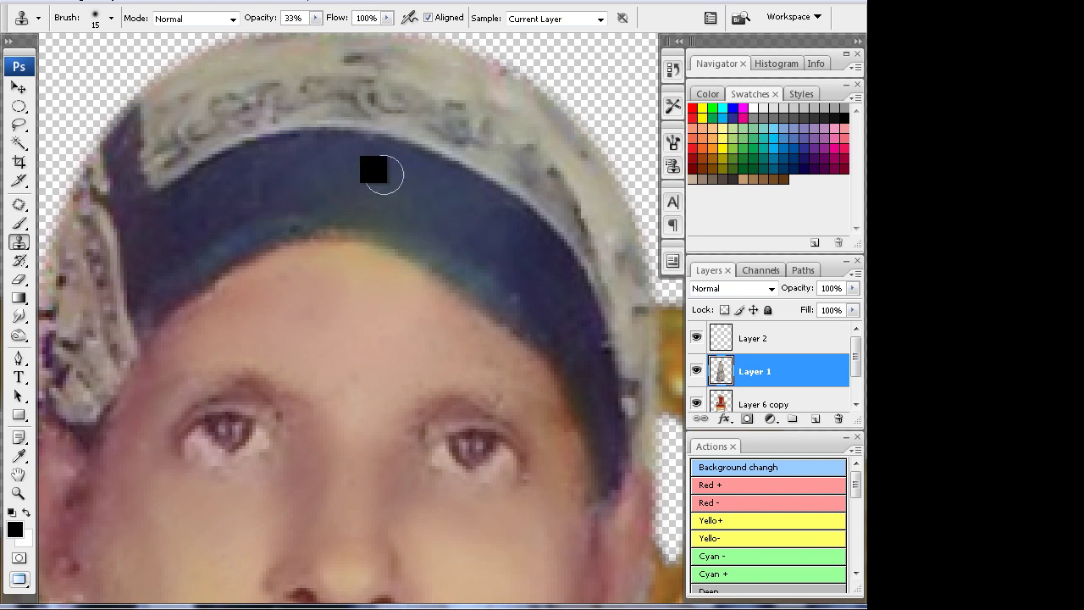
{"action": "key", "text": "ctrl+minus"}
{"action": "key", "text": "ctrl+minus"}
{"action": "key", "text": "ctrl+minus"}
Magic-wand the blue cap band plus the dark-blue sari fold on the lap, and feather the selection
{"action": "key", "text": "w"}
{"action": "left_click", "coordinate": [401, 304]}
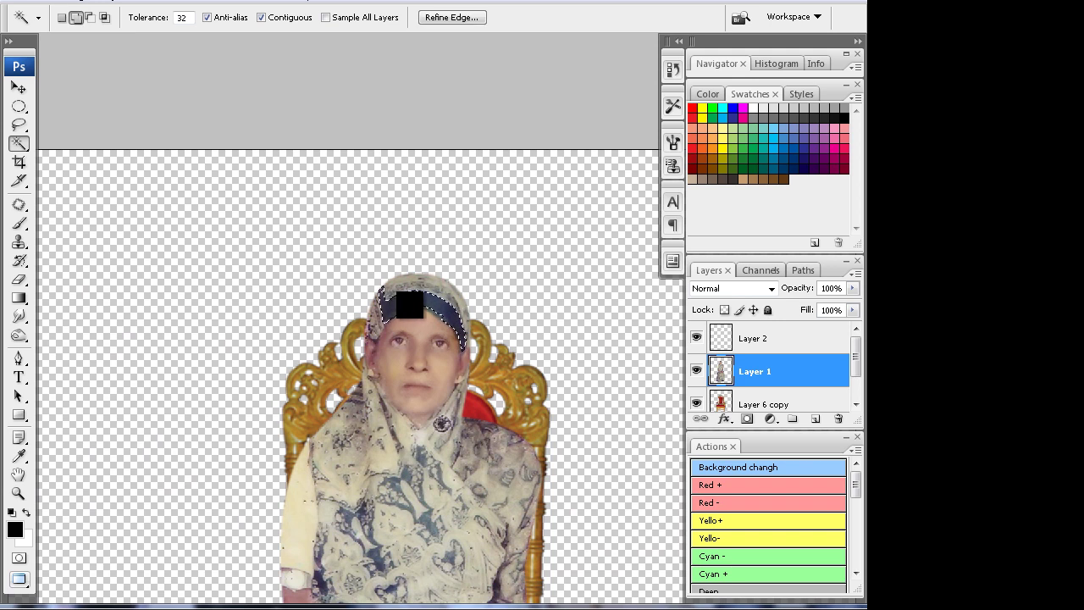
{"action": "scroll", "coordinate": [401, 304], "scroll_direction": "down", "scroll_amount": 5}
{"action": "scroll", "coordinate": [402, 304], "scroll_direction": "down", "scroll_amount": 5}
{"action": "key", "text": "shift"}
{"action": "left_click", "coordinate": [312, 501], "text": "shift"}
{"action": "left_click_drag", "start_coordinate": [298, 520], "coordinate": [316, 470]}
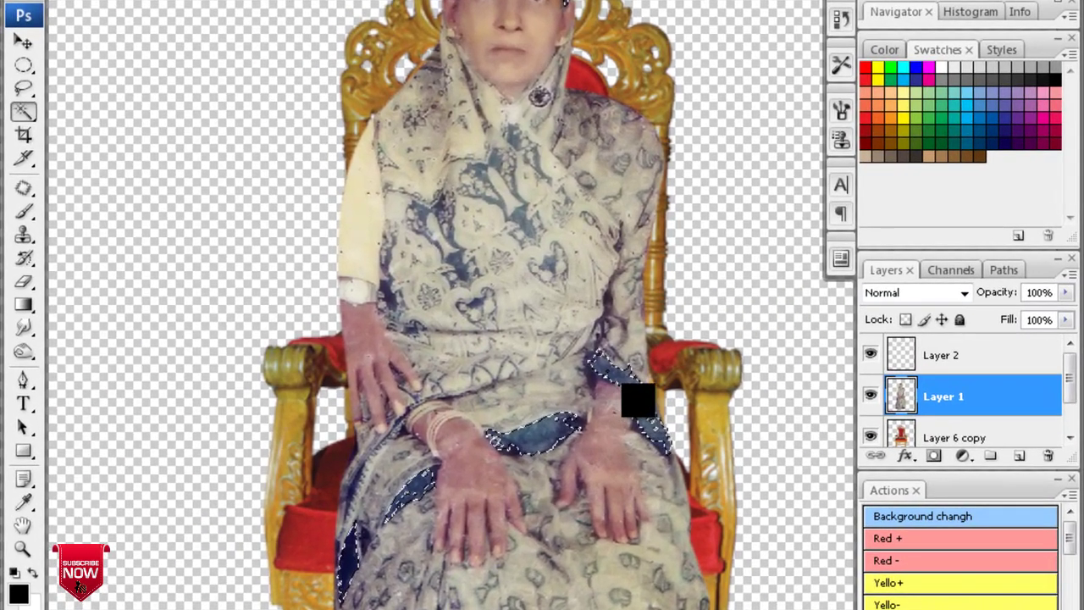
{"action": "key", "text": "ctrl+alt+d"}
{"action": "key", "text": "Return"}
Darken the selected areas by lowering the RGB curve in Curves, then deselect
{"action": "key", "text": "ctrl+n"}
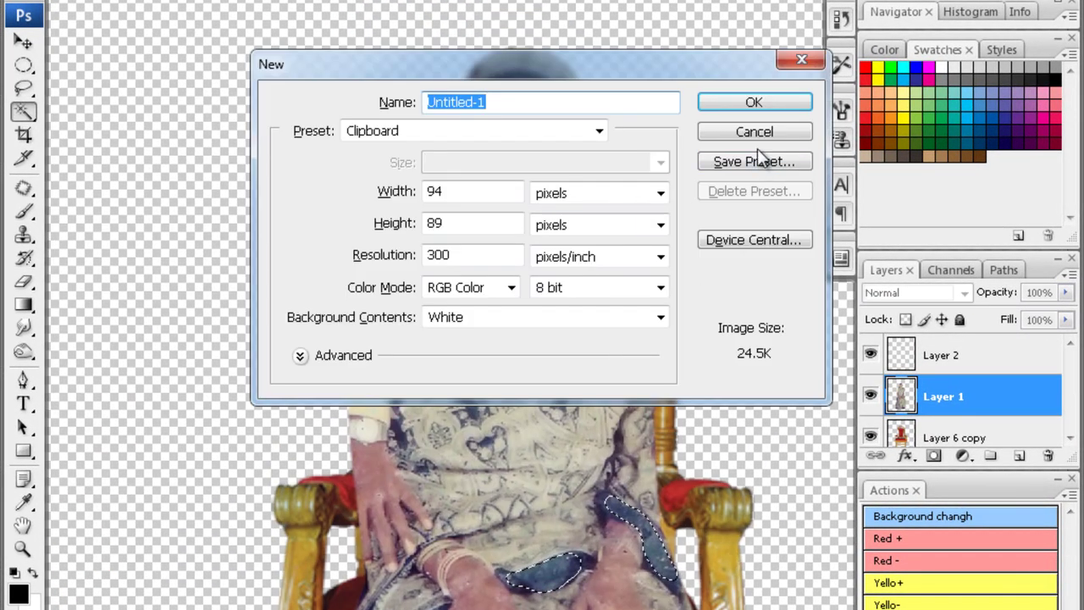
{"action": "key", "text": "Escape"}
{"action": "key", "text": "ctrl+m"}
{"action": "left_click_drag", "start_coordinate": [819, 333], "coordinate": [823, 336]}
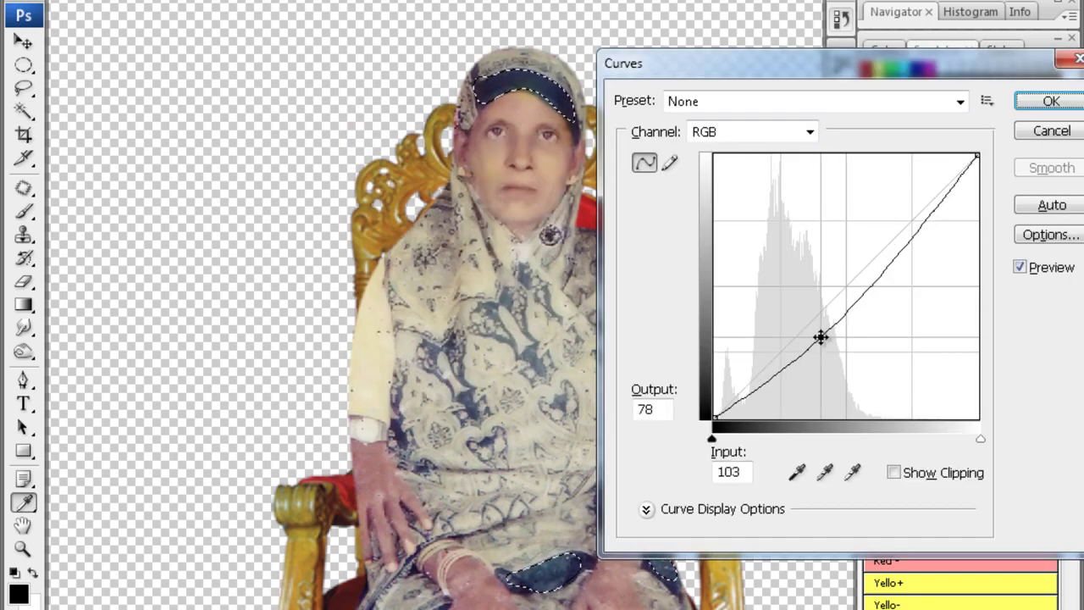
{"action": "key", "text": "Return"}
{"action": "key", "text": "ctrl+d"}
{"action": "key", "text": "ctrl+plus"}
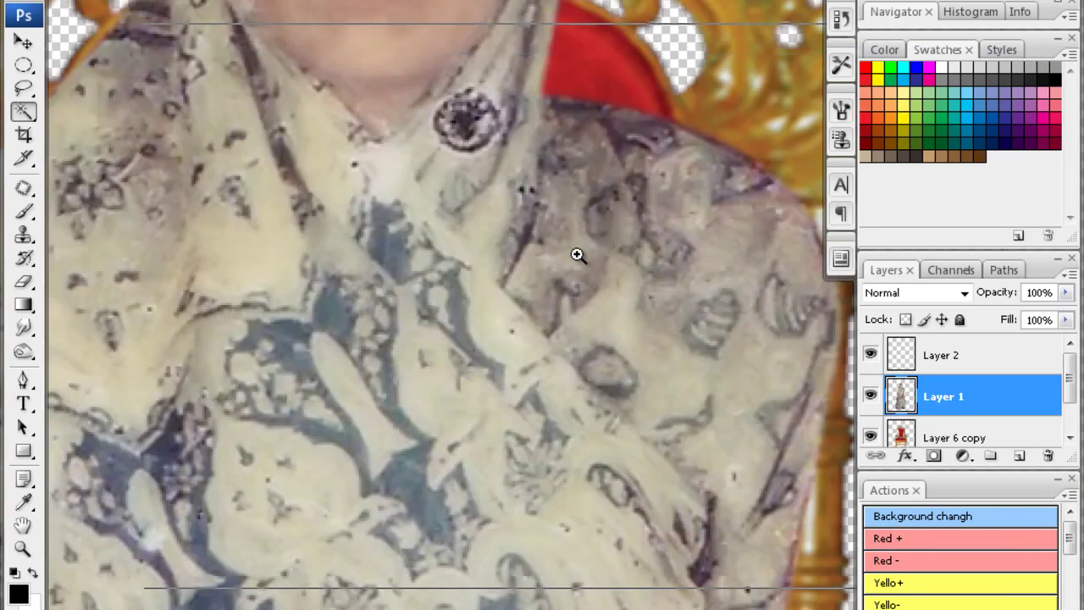
{"action": "key", "text": "ctrl+plus"}
Clone clean fabric over the dark brooch and the grey collar shadows at the throat
{"action": "key", "text": "s"}
{"action": "key", "text": "ctrl+plus"}
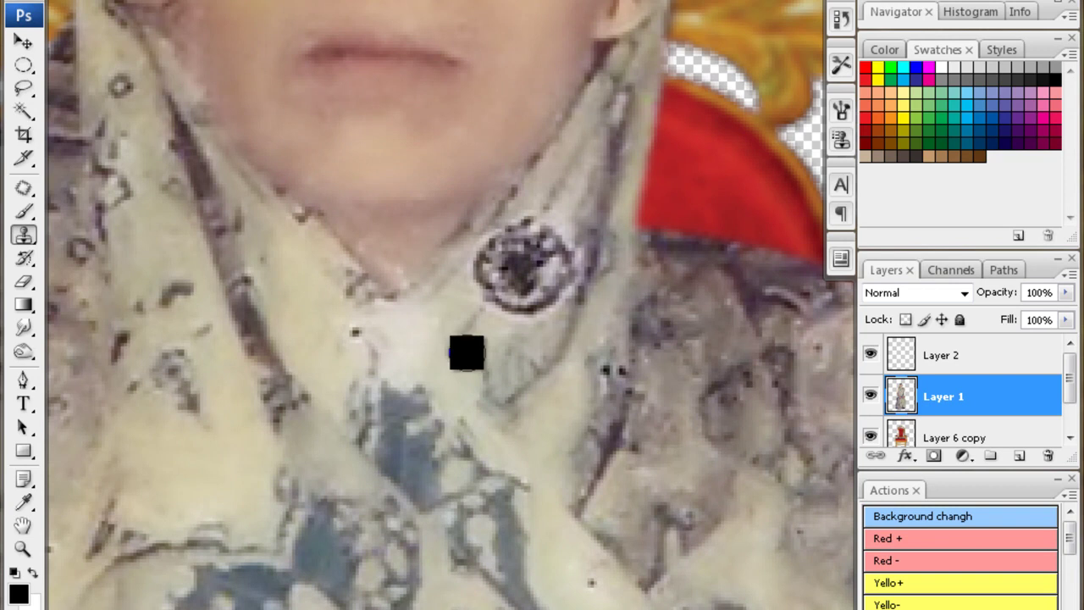
{"action": "left_click", "coordinate": [571, 175], "text": "alt"}
{"action": "left_click", "coordinate": [538, 222]}
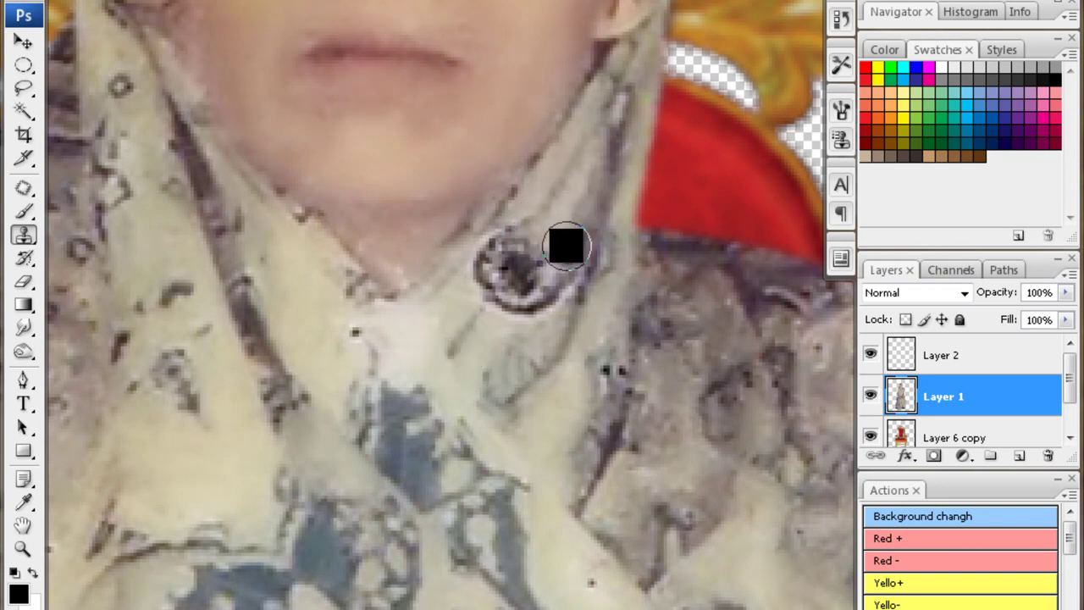
{"action": "mouse_move", "coordinate": [523, 256]}
{"action": "left_mouse_down"}
{"action": "mouse_move", "coordinate": [469, 318]}
{"action": "mouse_move", "coordinate": [552, 218]}
{"action": "mouse_move", "coordinate": [544, 294]}
{"action": "mouse_move", "coordinate": [526, 313]}
{"action": "mouse_move", "coordinate": [520, 286]}
{"action": "mouse_move", "coordinate": [465, 302]}
{"action": "mouse_move", "coordinate": [508, 237]}
{"action": "mouse_move", "coordinate": [489, 225]}
{"action": "mouse_move", "coordinate": [598, 133]}
{"action": "mouse_move", "coordinate": [492, 266]}
{"action": "left_mouse_up"}
{"action": "mouse_move", "coordinate": [479, 285]}
{"action": "left_mouse_down"}
{"action": "mouse_move", "coordinate": [508, 259]}
{"action": "mouse_move", "coordinate": [559, 242]}
{"action": "left_mouse_up"}
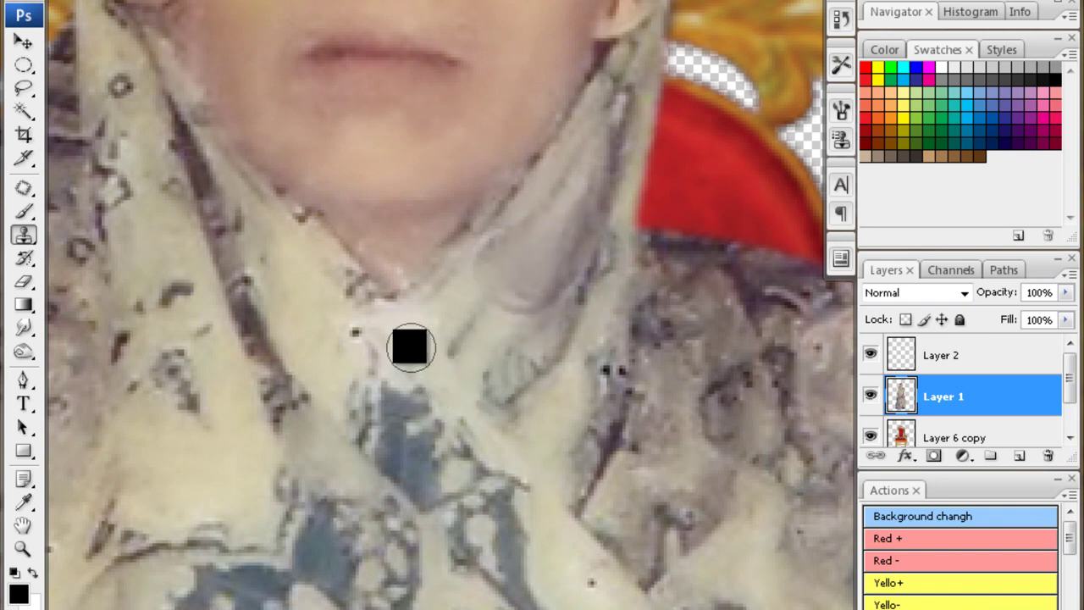
{"action": "mouse_move", "coordinate": [362, 310]}
{"action": "left_mouse_down"}
{"action": "mouse_move", "coordinate": [434, 368]}
{"action": "mouse_move", "coordinate": [361, 314]}
{"action": "mouse_move", "coordinate": [409, 414]}
{"action": "mouse_move", "coordinate": [387, 348]}
{"action": "mouse_move", "coordinate": [432, 426]}
{"action": "mouse_move", "coordinate": [395, 358]}
{"action": "mouse_move", "coordinate": [403, 404]}
{"action": "mouse_move", "coordinate": [412, 412]}
{"action": "mouse_move", "coordinate": [380, 342]}
{"action": "mouse_move", "coordinate": [442, 388]}
{"action": "left_mouse_up"}
{"action": "mouse_move", "coordinate": [402, 266]}
{"action": "left_mouse_down"}
{"action": "mouse_move", "coordinate": [421, 251]}
{"action": "mouse_move", "coordinate": [402, 269]}
{"action": "mouse_move", "coordinate": [405, 260]}
{"action": "left_mouse_up"}
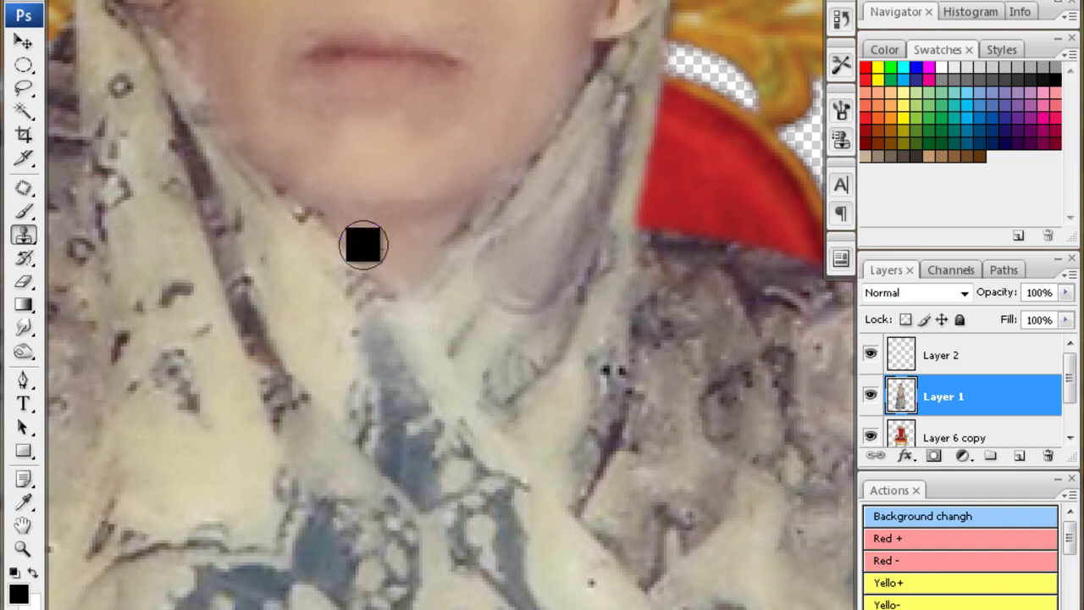
{"action": "scroll", "coordinate": [364, 257], "scroll_direction": "up", "scroll_amount": 3}
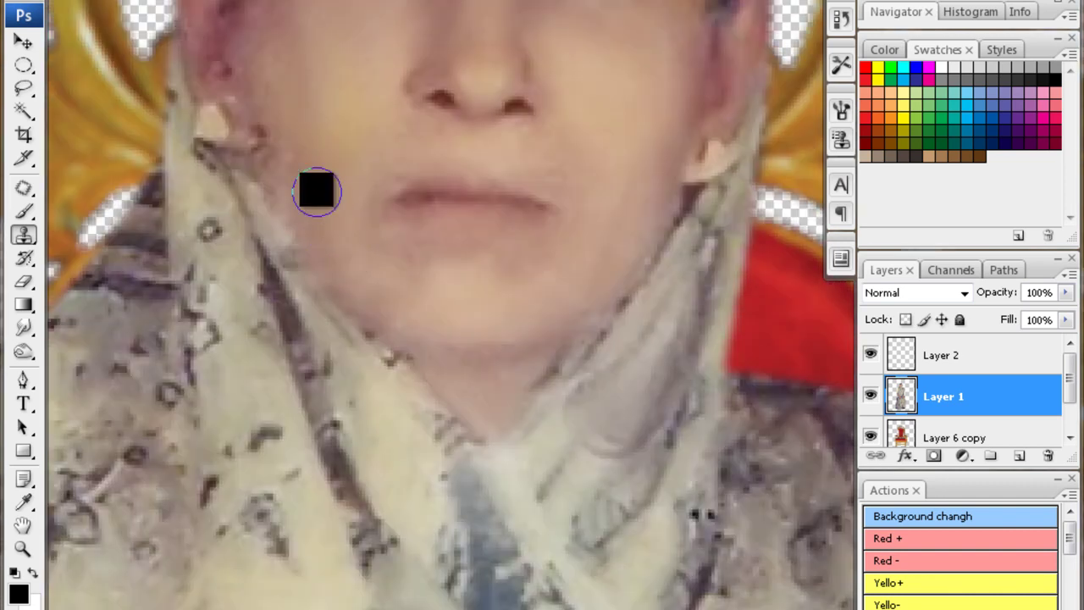
Make Layer 1, the woman's cut-out, the active layer
{"action": "key", "text": "ctrl+minus"}
{"action": "key", "text": "ctrl+minus"}
{"action": "right_click", "coordinate": [477, 190], "text": "ctrl"}
{"action": "right_click", "coordinate": [442, 146]}
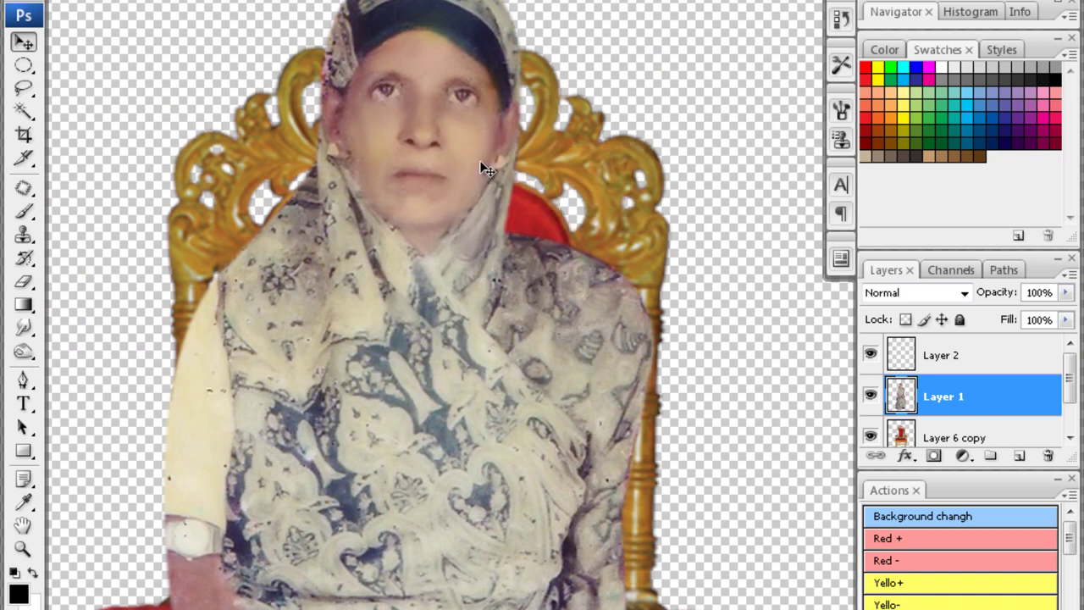
{"action": "left_click", "coordinate": [481, 161]}
Raise Layer 1's contrast to +29 in Brightness/Contrast, leaving brightness at 0
{"action": "left_click", "coordinate": [76, 8]}
{"action": "left_click", "coordinate": [254, 115]}
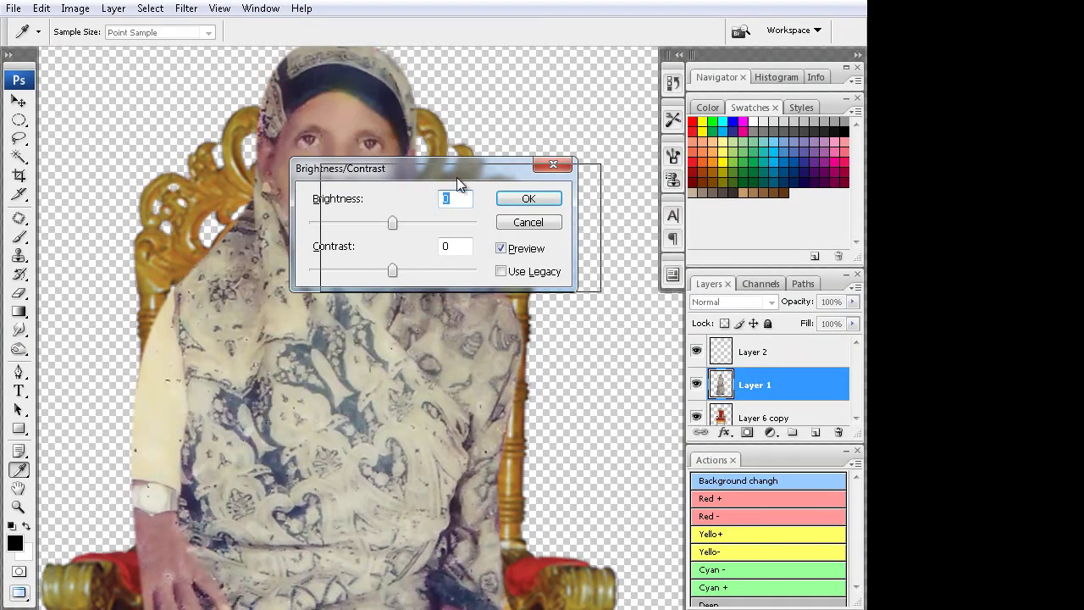
{"action": "left_click_drag", "start_coordinate": [429, 173], "coordinate": [595, 188]}
{"action": "left_click_drag", "start_coordinate": [580, 286], "coordinate": [593, 286]}
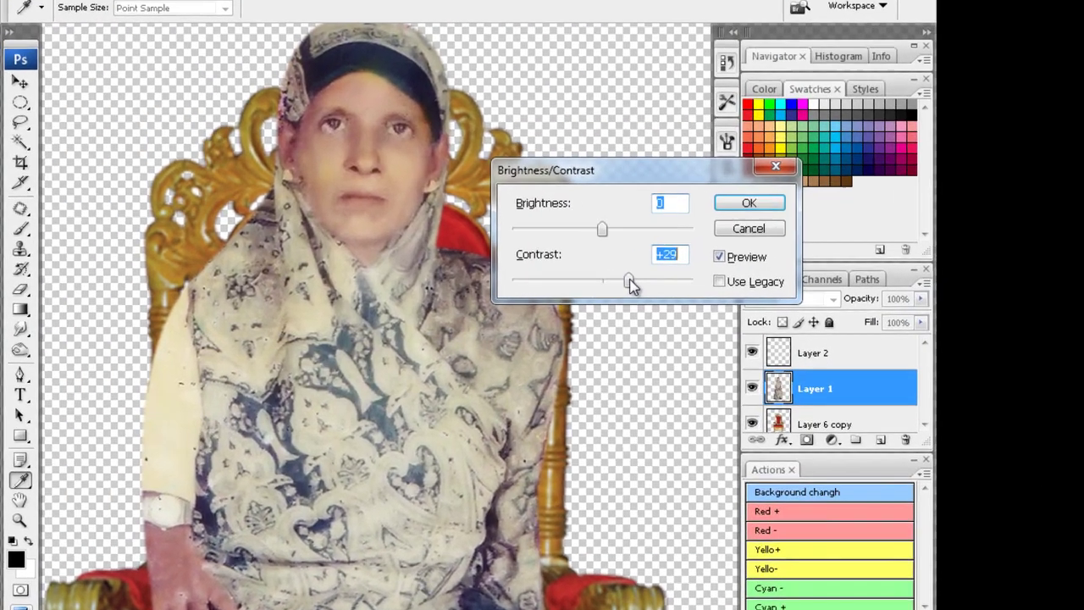
{"action": "key", "text": "Return"}
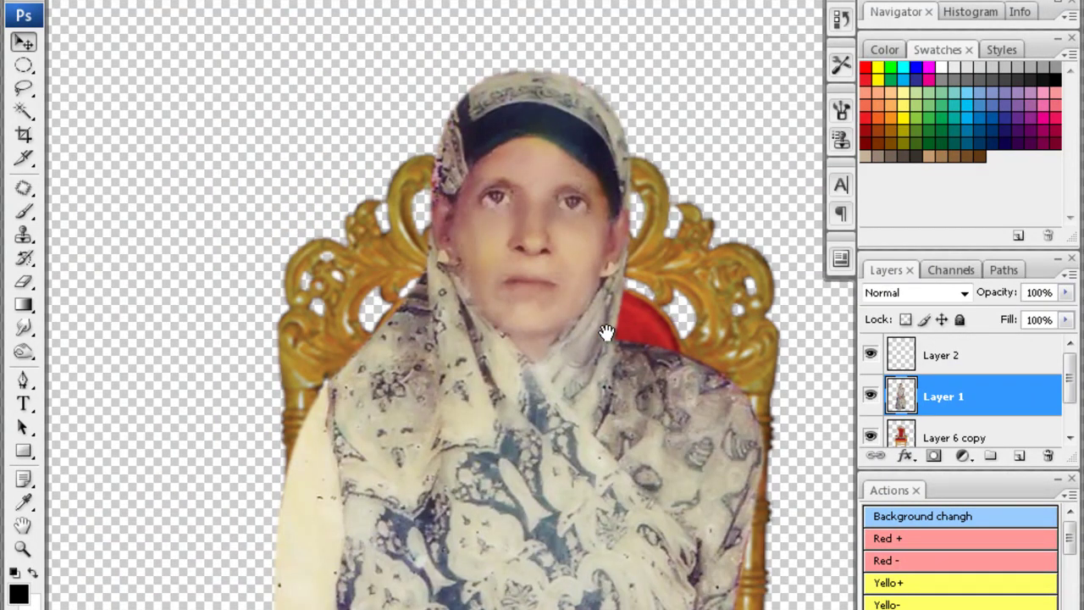
{"action": "scroll", "coordinate": [600, 254], "scroll_direction": "up", "scroll_amount": 2}
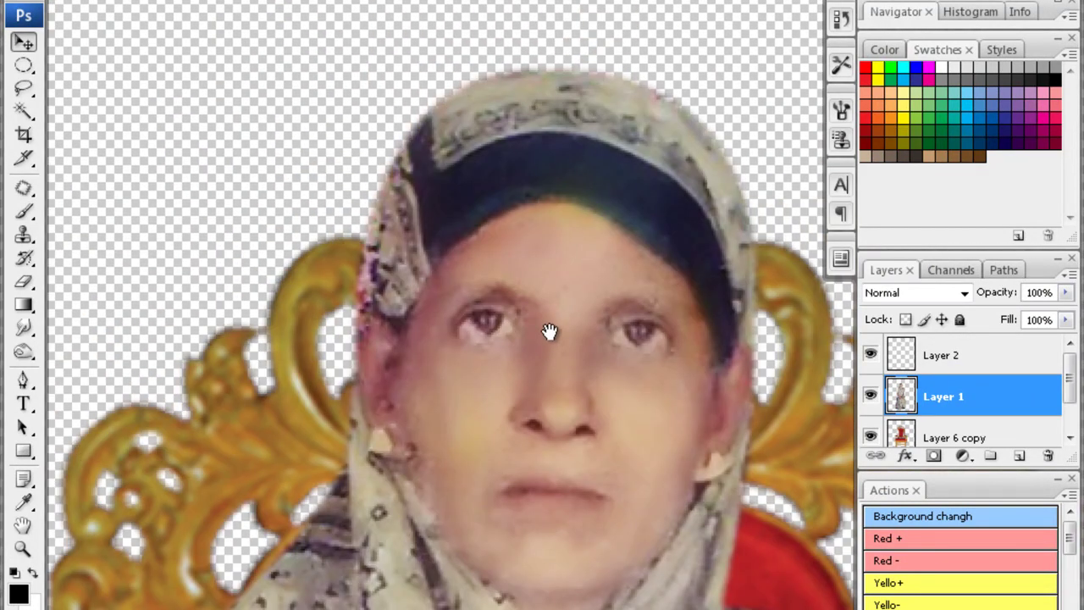
{"action": "left_click", "coordinate": [24, 331]}
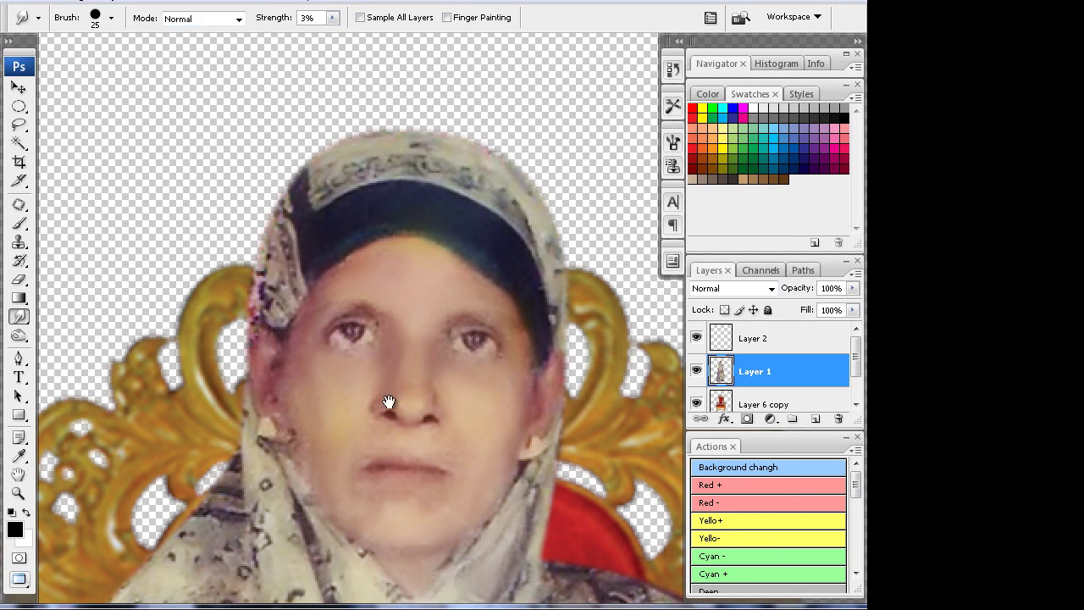
Bring the woman's face up close, zooming in between her eyes with Clone Stamp ready
{"action": "scroll", "coordinate": [390, 365], "scroll_direction": "down", "scroll_amount": 3}
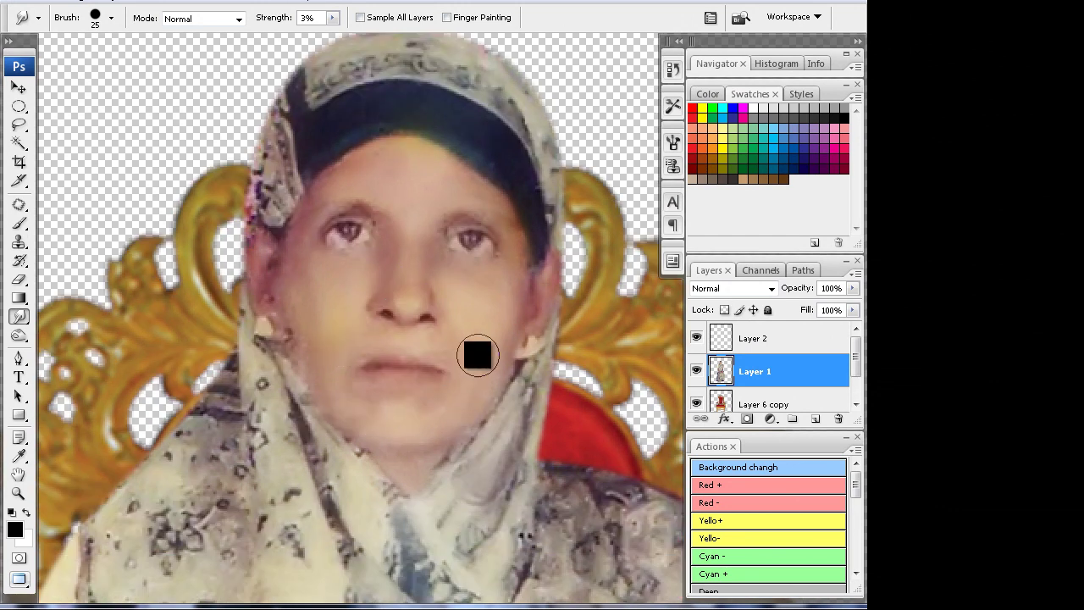
{"action": "scroll", "coordinate": [346, 314], "scroll_direction": "down", "scroll_amount": 1}
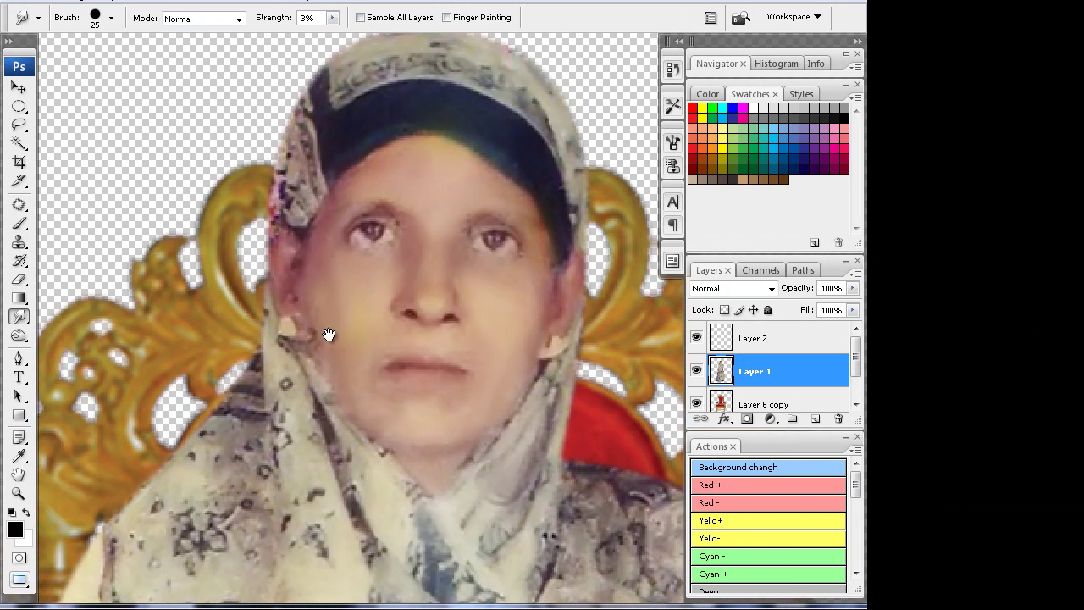
{"action": "scroll", "coordinate": [330, 332], "scroll_direction": "down", "scroll_amount": 1}
{"action": "scroll", "coordinate": [390, 348], "scroll_direction": "up", "scroll_amount": 1}
{"action": "scroll", "coordinate": [442, 322], "scroll_direction": "up", "scroll_amount": 1}
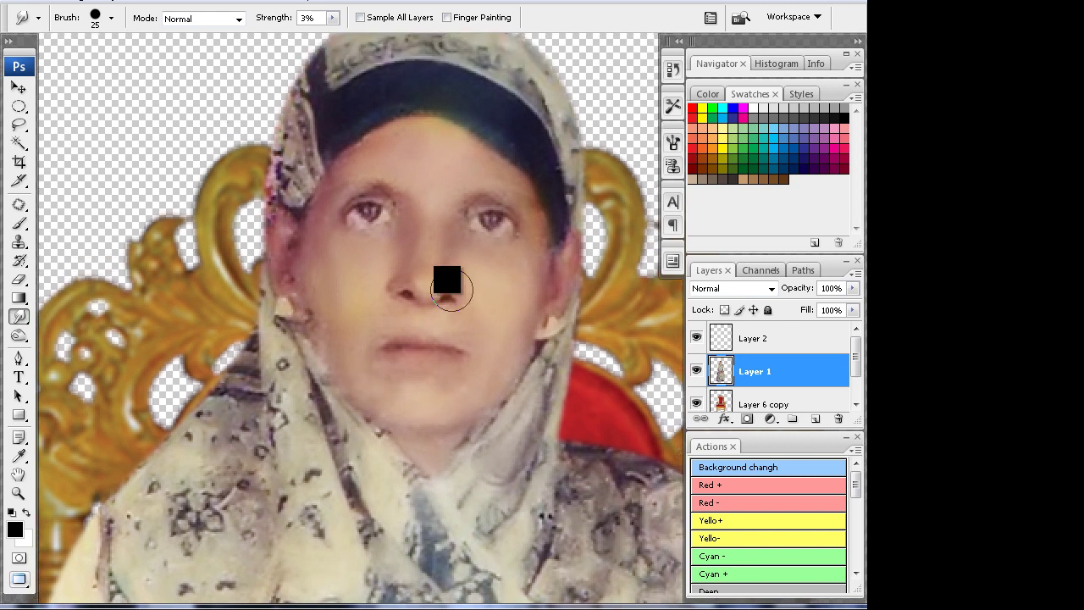
{"action": "key", "text": "s"}
{"action": "left_click", "coordinate": [454, 213]}
{"action": "left_click", "coordinate": [454, 211]}
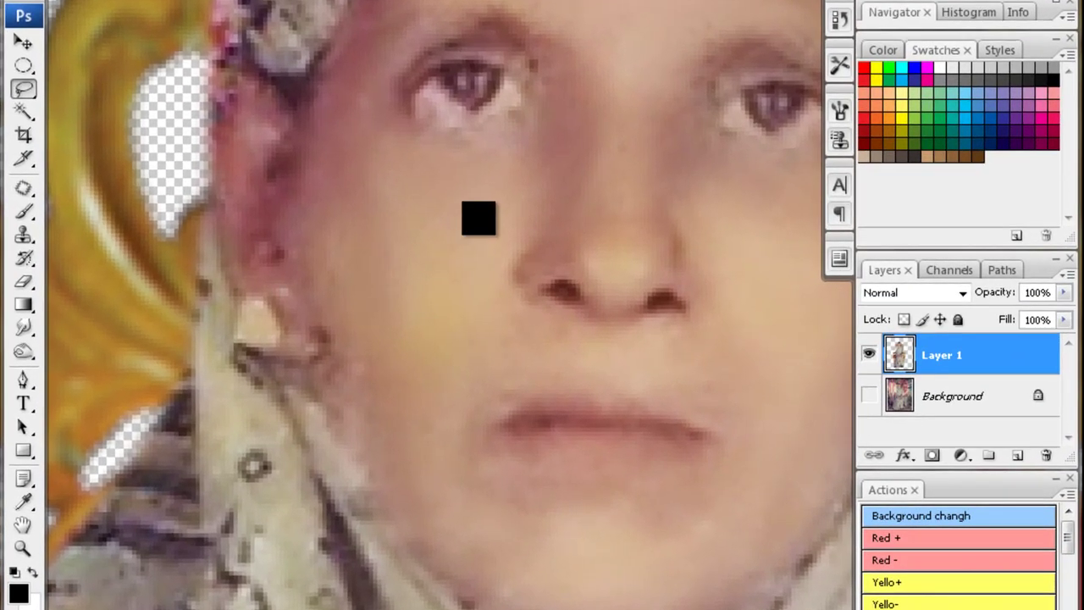
Lasso and feather the forehead under the headscarf, then dismiss the no-pixels-selected warning
{"action": "left_click_drag", "start_coordinate": [478, 218], "coordinate": [423, 199]}
{"action": "scroll", "coordinate": [445, 431], "scroll_direction": "up", "scroll_amount": 5}
{"action": "left_click_drag", "start_coordinate": [454, 238], "coordinate": [450, 212]}
{"action": "key", "text": "ctrl+alt+d"}
{"action": "key", "text": "Return"}
{"action": "scroll", "coordinate": [559, 254], "scroll_direction": "down", "scroll_amount": 3}
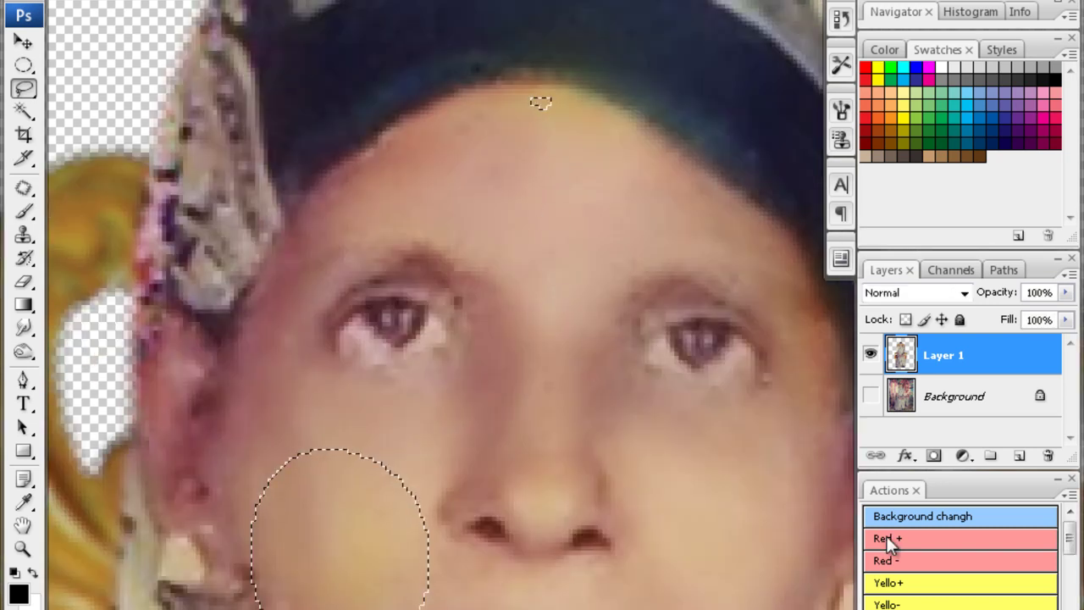
{"action": "left_click", "coordinate": [922, 605]}
{"action": "scroll", "coordinate": [572, 380], "scroll_direction": "up", "scroll_amount": 3}
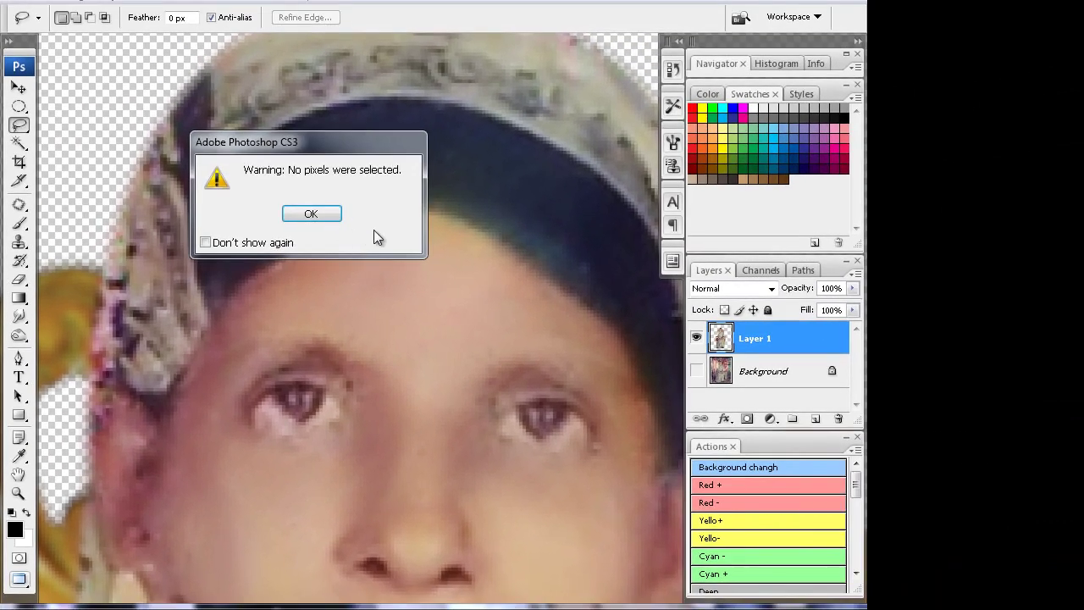
{"action": "left_click", "coordinate": [326, 213]}
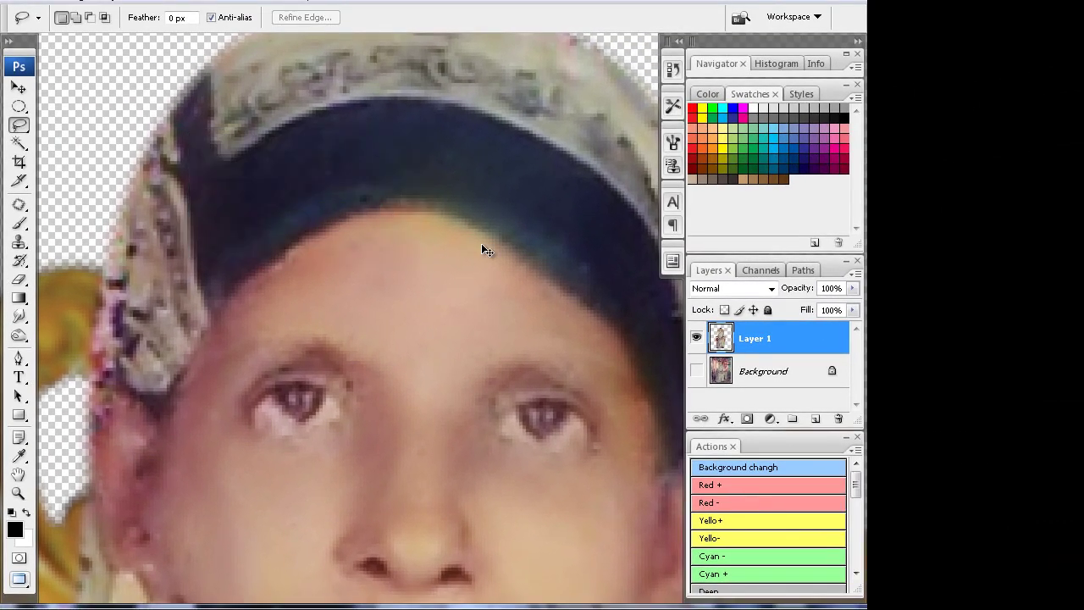
Zoom out and pan until the woman's hands and lap are in view
{"action": "left_click", "coordinate": [426, 271], "text": "alt"}
{"action": "left_click", "coordinate": [413, 258], "text": "alt"}
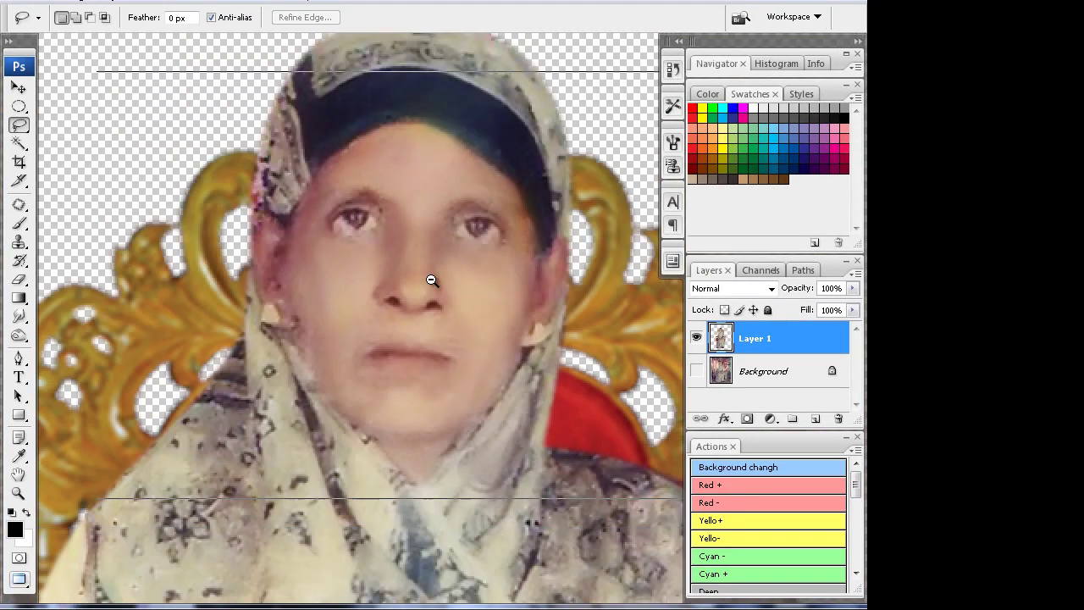
{"action": "left_click", "coordinate": [413, 257], "text": "alt"}
{"action": "left_click_drag", "start_coordinate": [412, 388], "coordinate": [364, 279]}
{"action": "key", "text": "ctrl+plus"}
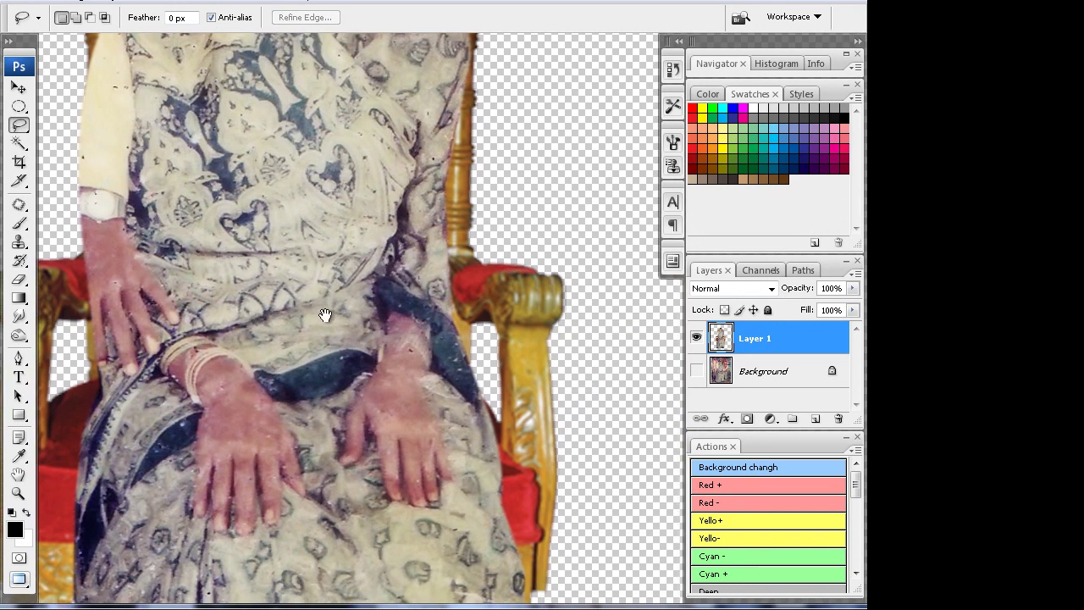
{"action": "left_click_drag", "start_coordinate": [314, 312], "coordinate": [408, 310]}
Trace a pen path along the saree's ragged bottom hem and up its right edge
{"action": "scroll", "coordinate": [311, 407], "scroll_direction": "down", "scroll_amount": 5}
{"action": "scroll", "coordinate": [374, 293], "scroll_direction": "down", "scroll_amount": 3}
{"action": "scroll", "coordinate": [390, 382], "scroll_direction": "down", "scroll_amount": 1}
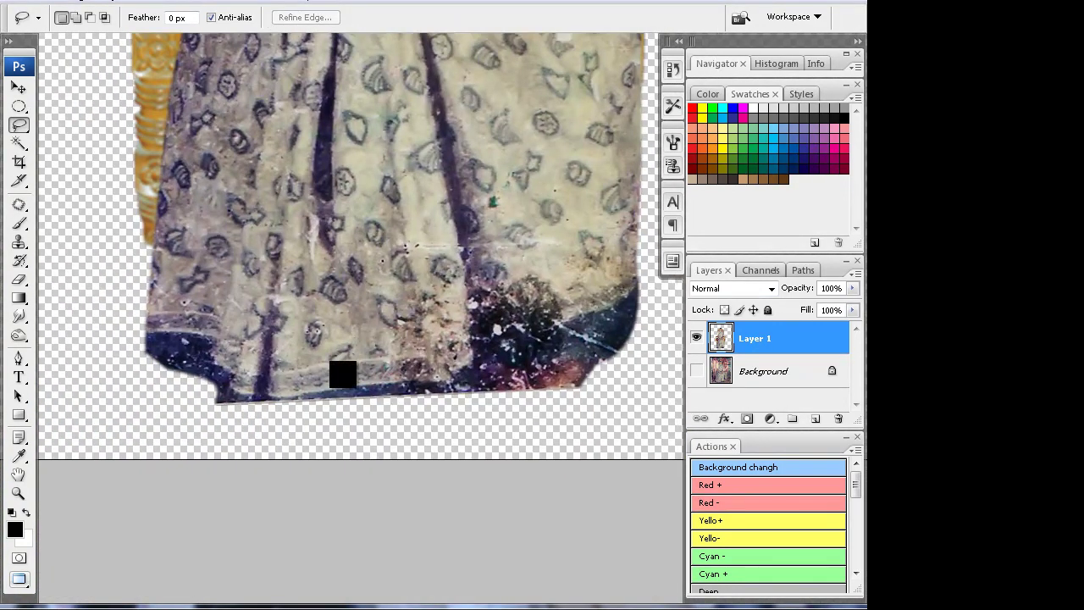
{"action": "key", "text": "p"}
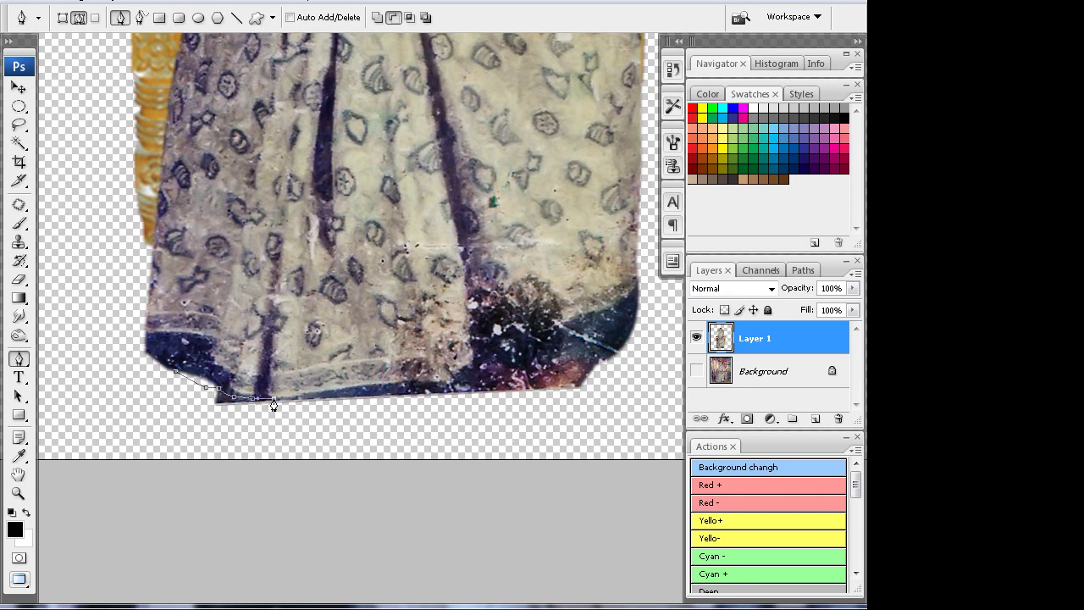
{"action": "scroll", "coordinate": [329, 398], "scroll_direction": "right", "scroll_amount": 2}
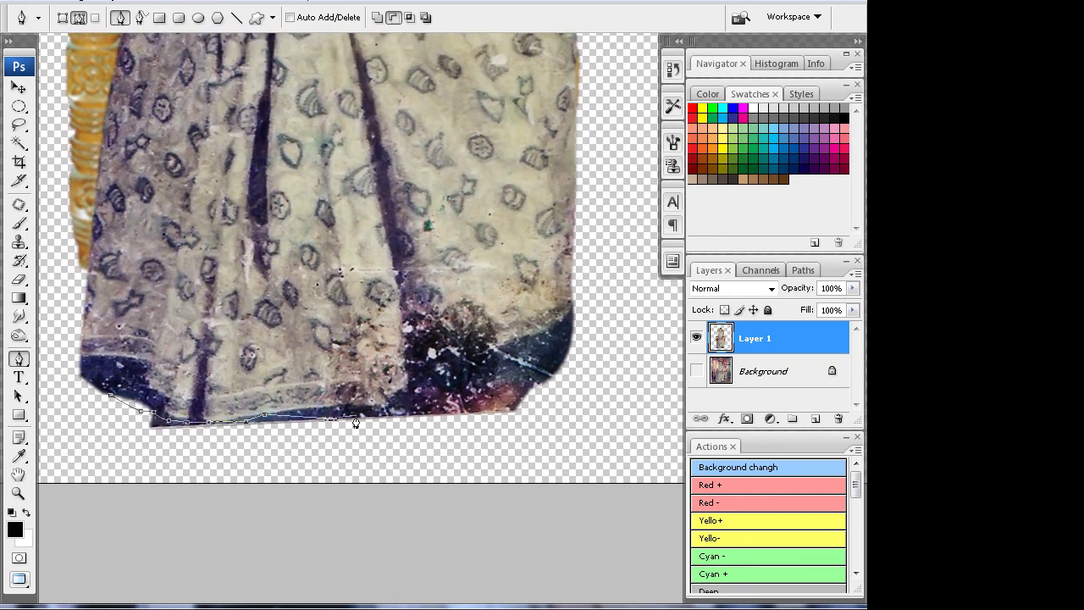
{"action": "scroll", "coordinate": [474, 387], "scroll_direction": "right", "scroll_amount": 2}
{"action": "left_click", "coordinate": [432, 403]}
{"action": "left_click", "coordinate": [460, 401]}
{"action": "left_click", "coordinate": [494, 342]}
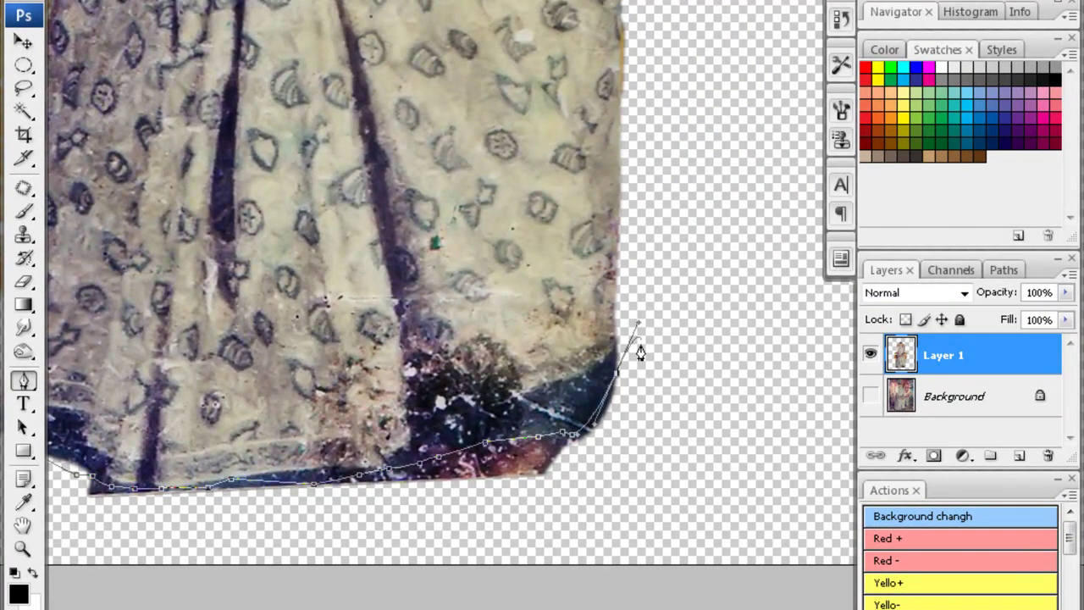
{"action": "scroll", "coordinate": [631, 407], "scroll_direction": "down", "scroll_amount": 2}
{"action": "scroll", "coordinate": [610, 474], "scroll_direction": "left", "scroll_amount": 3}
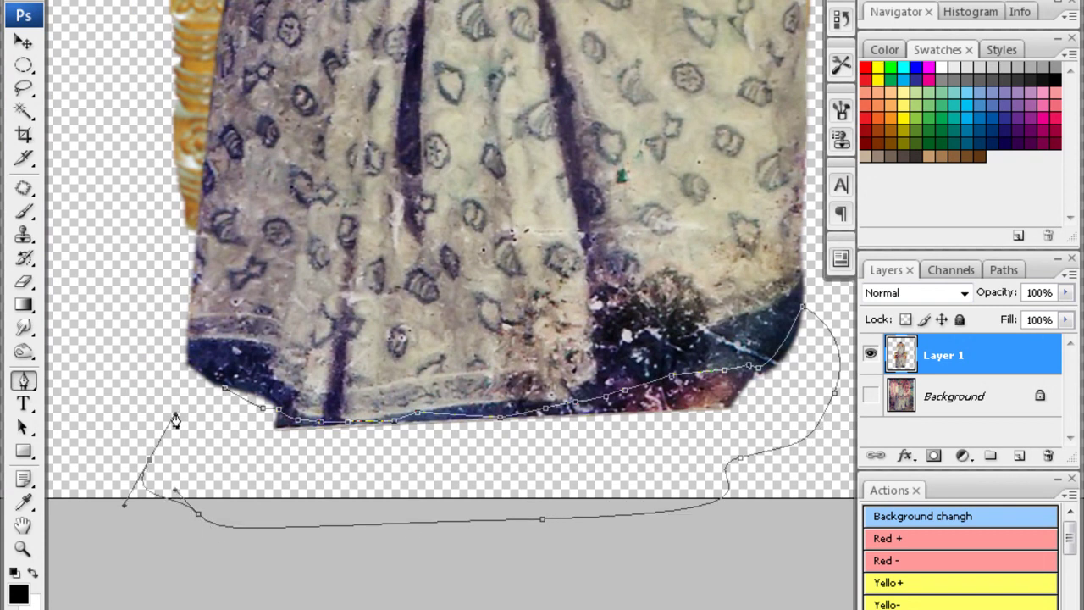
Turn the hem path into a feathered selection, delete the ragged area, and deselect
{"action": "key", "text": "ctrl+Return"}
{"action": "key", "text": "ctrl+alt+d"}
{"action": "key", "text": "Return"}
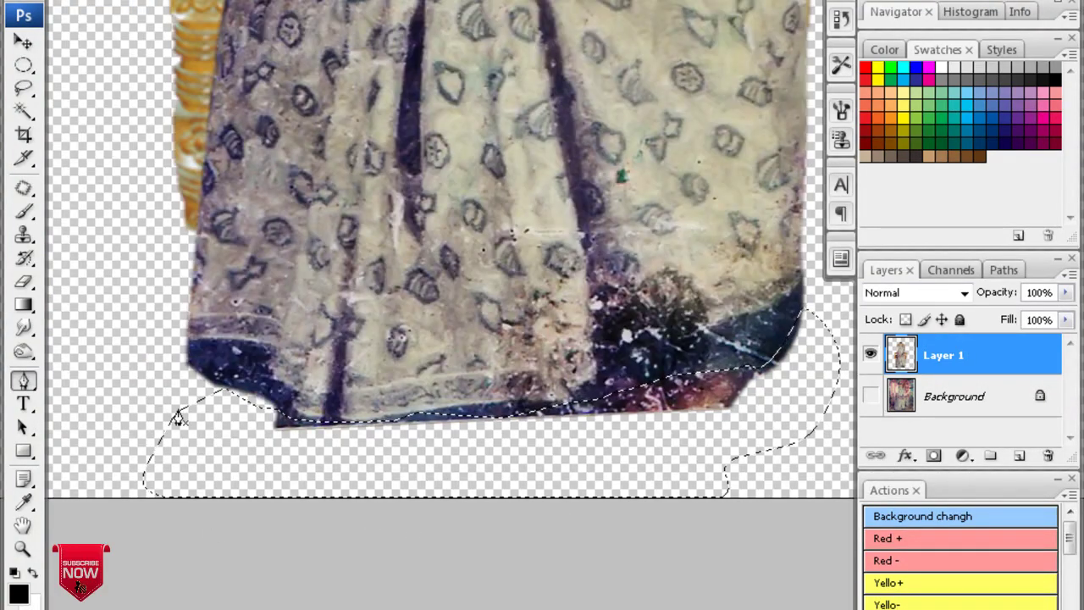
{"action": "key", "text": "Delete"}
{"action": "key", "text": "ctrl+d"}
{"action": "scroll", "coordinate": [179, 409], "scroll_direction": "up", "scroll_amount": 3}
Clone clean skin over the white specks on the woman's wrist
{"action": "key", "text": "s"}
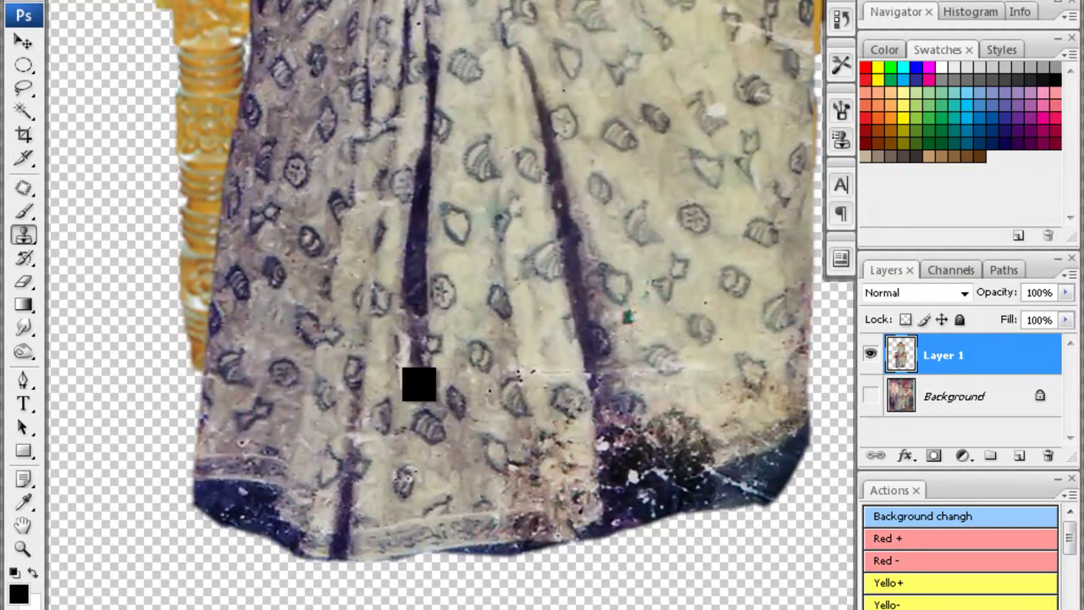
{"action": "scroll", "coordinate": [467, 332], "scroll_direction": "up", "scroll_amount": 5}
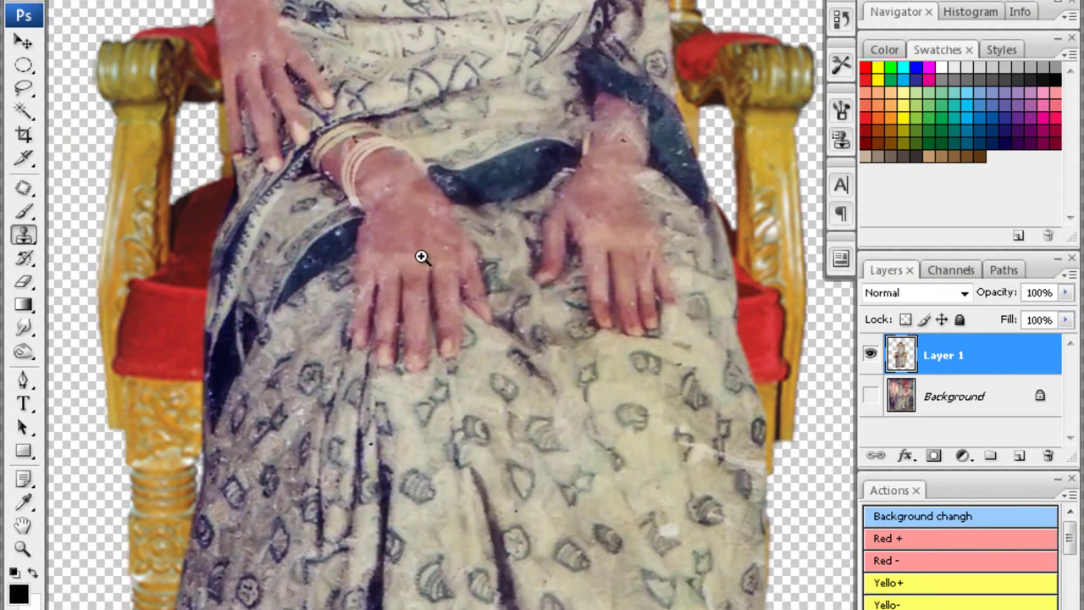
{"action": "scroll", "coordinate": [423, 259], "scroll_direction": "up", "scroll_amount": 2}
{"action": "scroll", "coordinate": [334, 242], "scroll_direction": "up", "scroll_amount": 2}
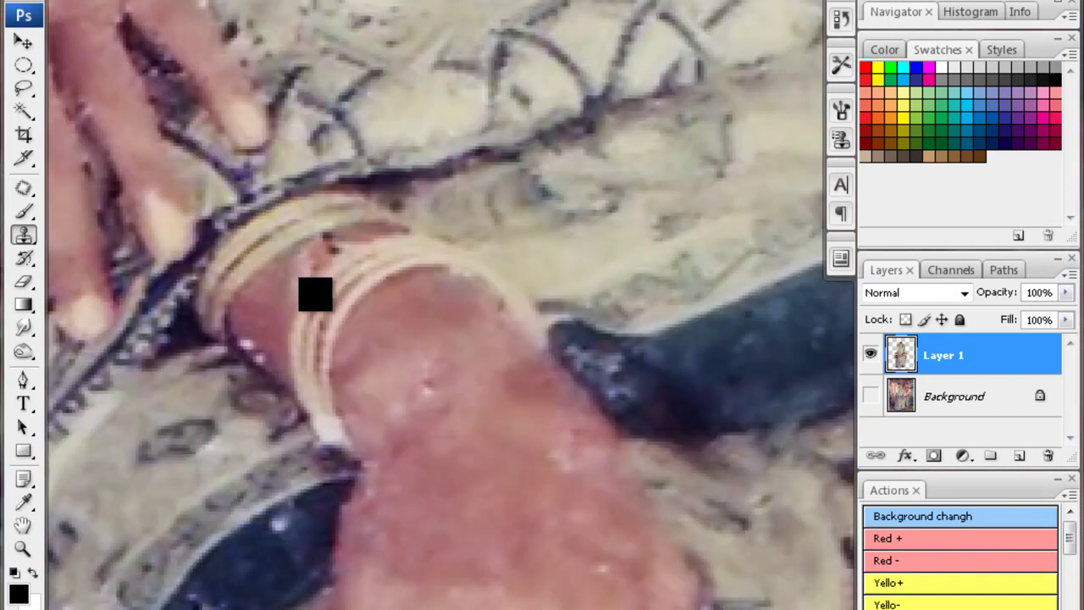
{"action": "scroll", "coordinate": [296, 282], "scroll_direction": "up", "scroll_amount": 1}
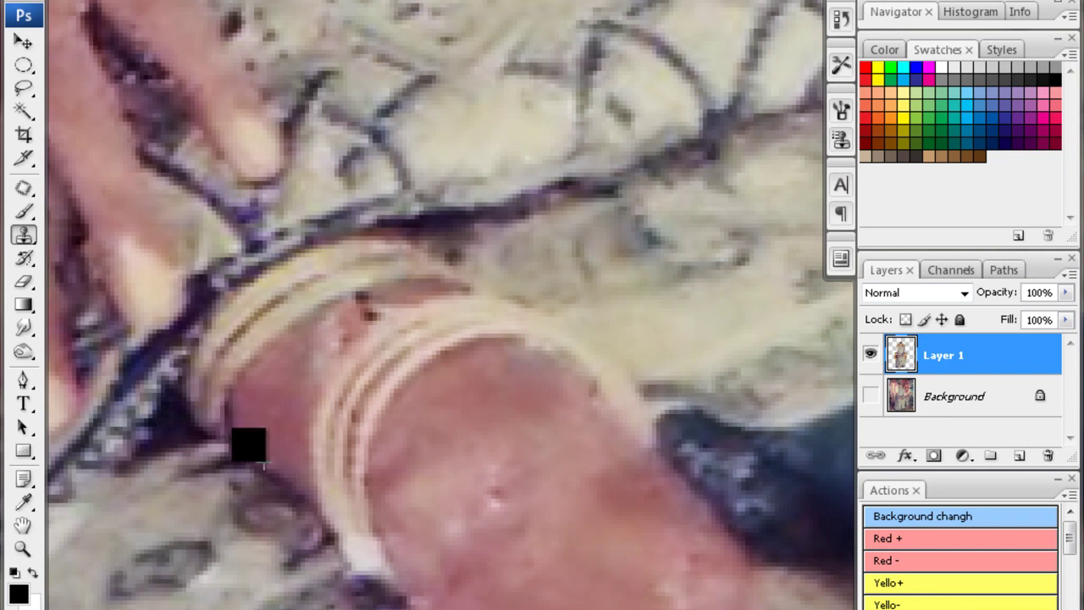
{"action": "mouse_move", "coordinate": [296, 375]}
{"action": "left_mouse_down"}
{"action": "mouse_move", "coordinate": [390, 383]}
{"action": "mouse_move", "coordinate": [432, 438]}
{"action": "left_mouse_up"}
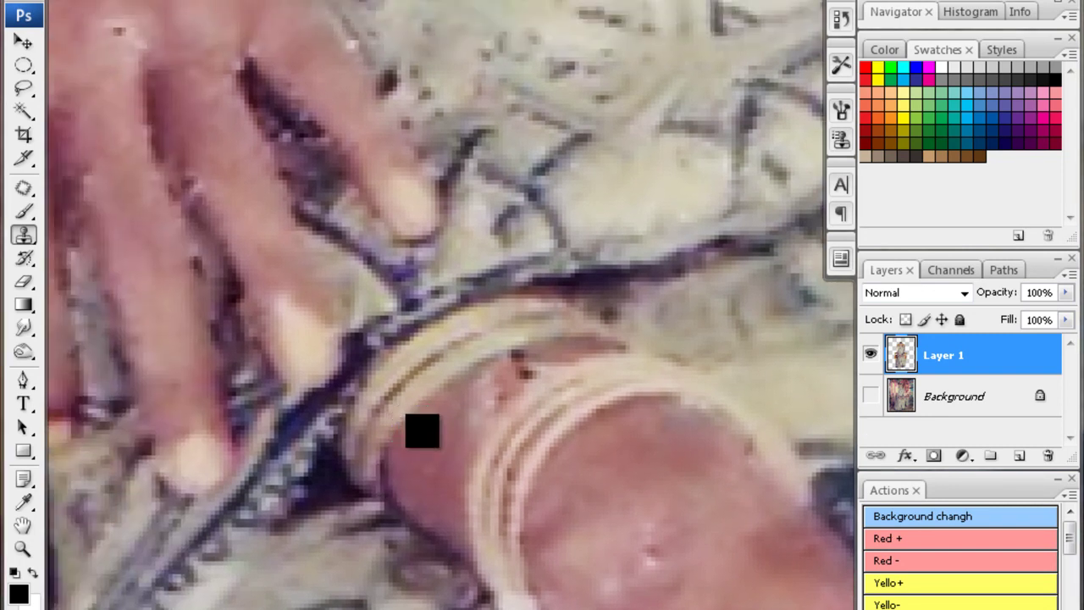
{"action": "left_click", "coordinate": [460, 416]}
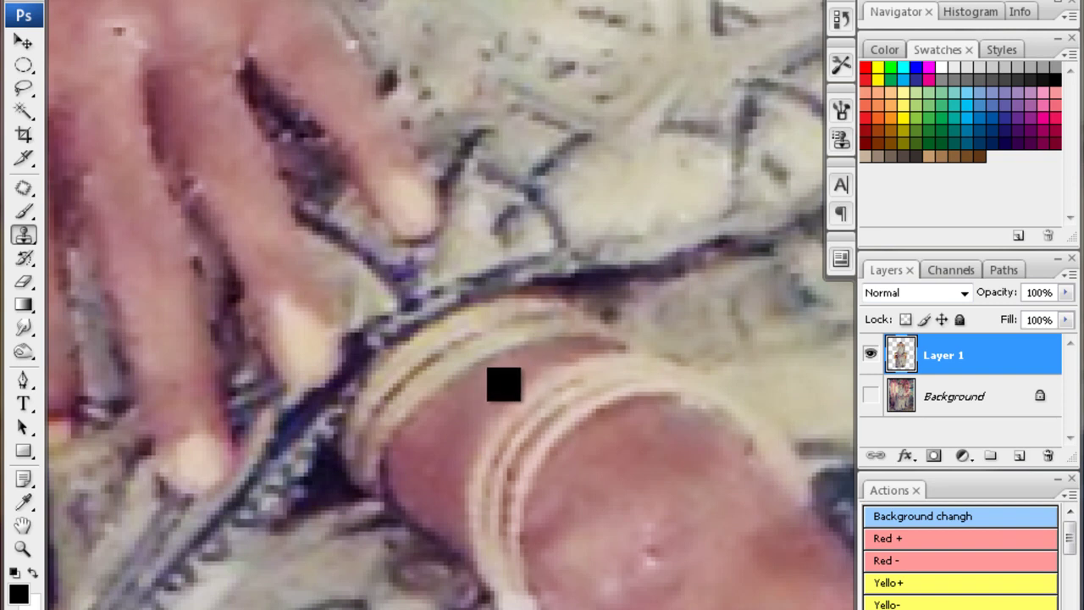
Continue cleaning blotches on the upper wrist and lower hand
{"action": "scroll", "coordinate": [433, 428], "scroll_direction": "down", "scroll_amount": 1}
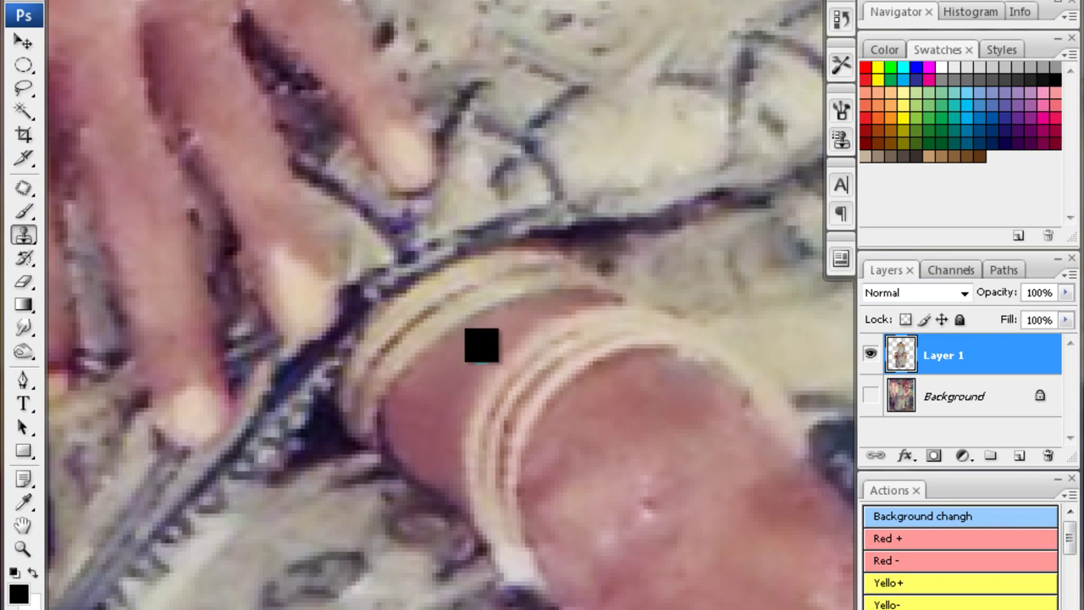
{"action": "scroll", "coordinate": [551, 330], "scroll_direction": "down", "scroll_amount": 1}
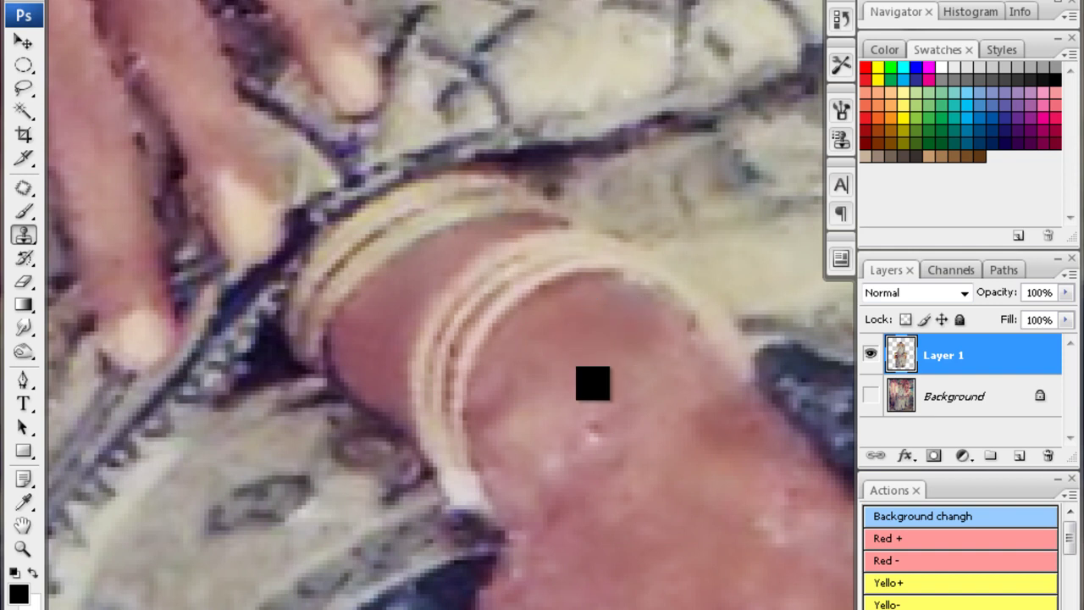
{"action": "left_click_drag", "start_coordinate": [636, 448], "coordinate": [598, 380]}
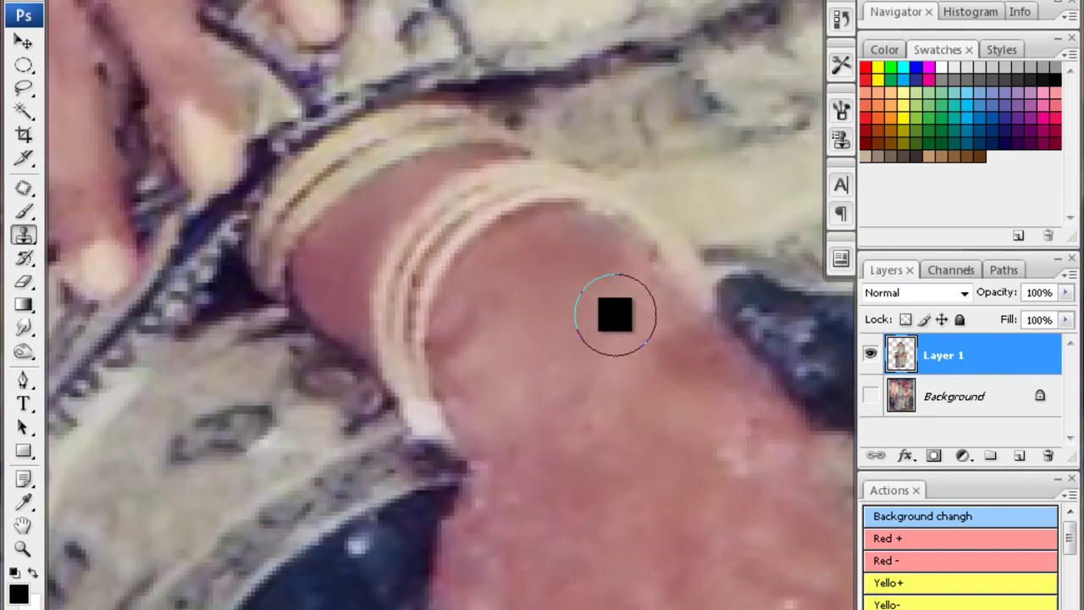
{"action": "scroll", "coordinate": [509, 320], "scroll_direction": "down", "scroll_amount": 3}
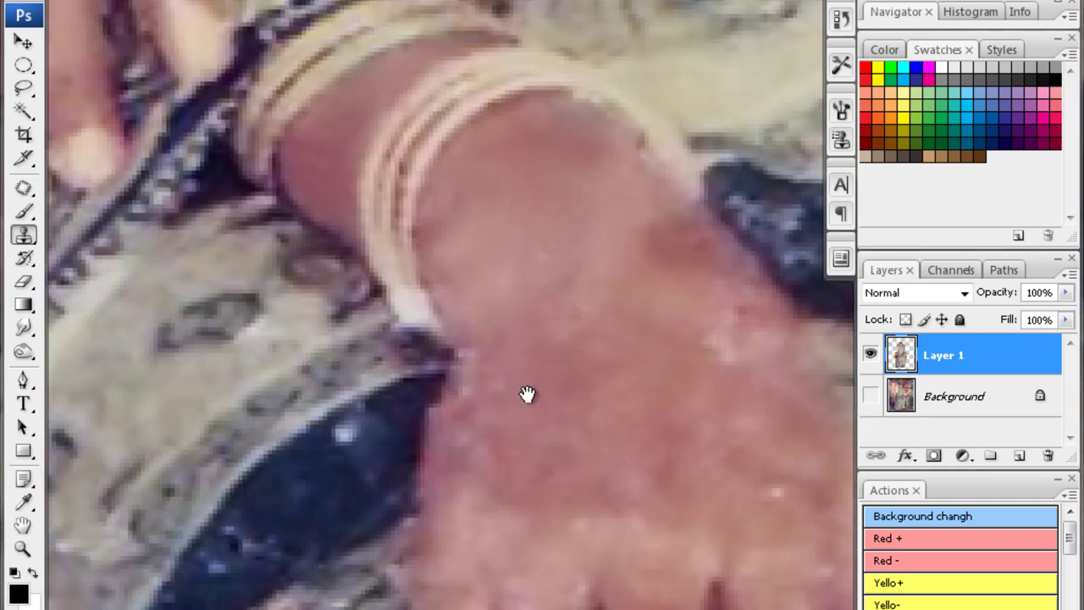
{"action": "scroll", "coordinate": [528, 387], "scroll_direction": "down", "scroll_amount": 2}
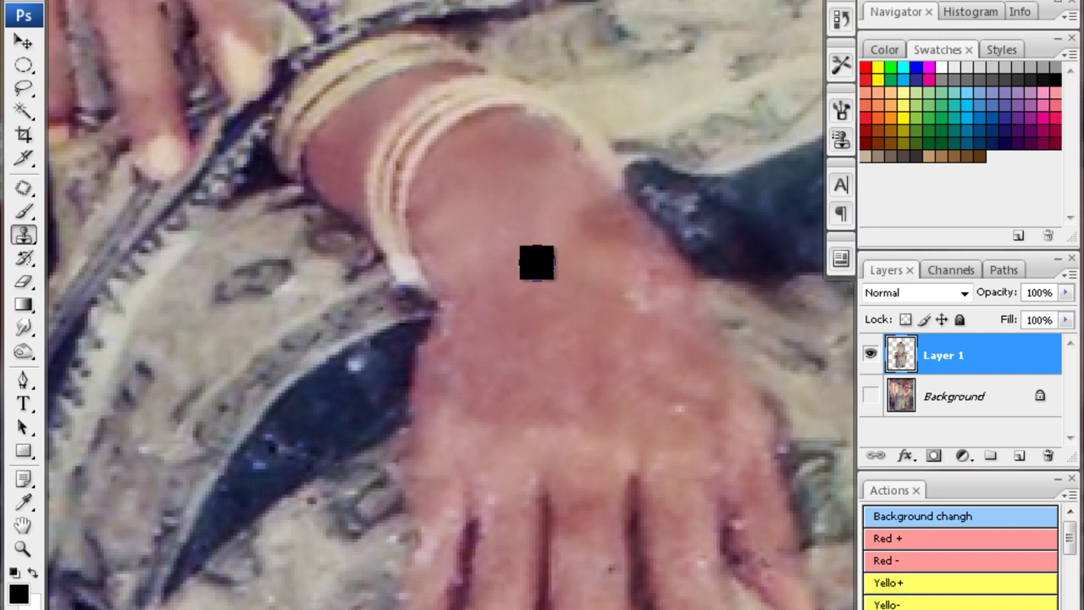
{"action": "scroll", "coordinate": [537, 259], "scroll_direction": "down", "scroll_amount": 1}
{"action": "left_click_drag", "start_coordinate": [502, 370], "coordinate": [507, 311]}
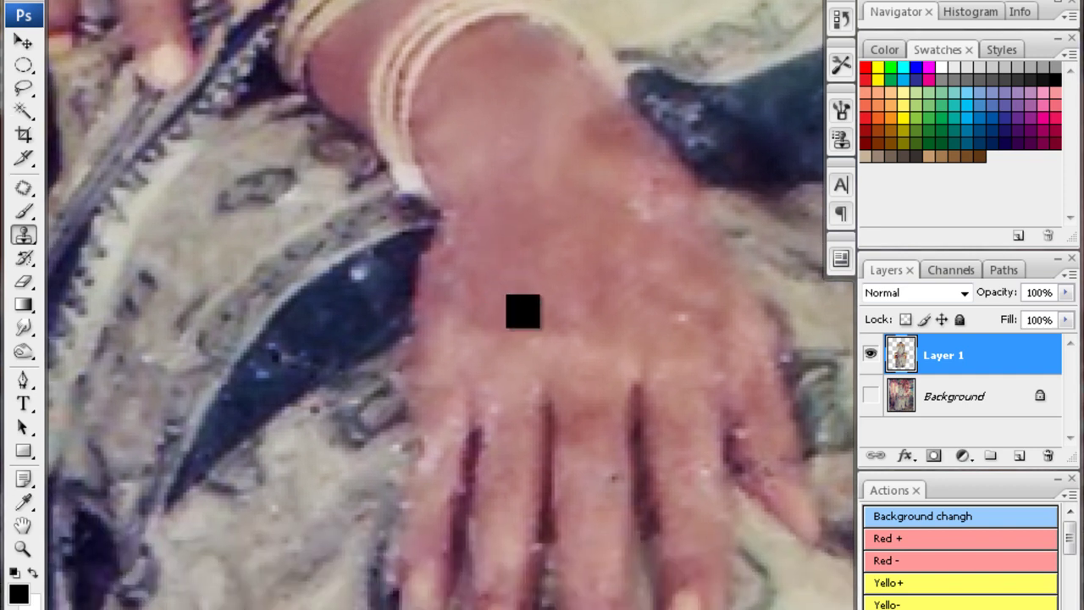
{"action": "left_click", "coordinate": [22, 329]}
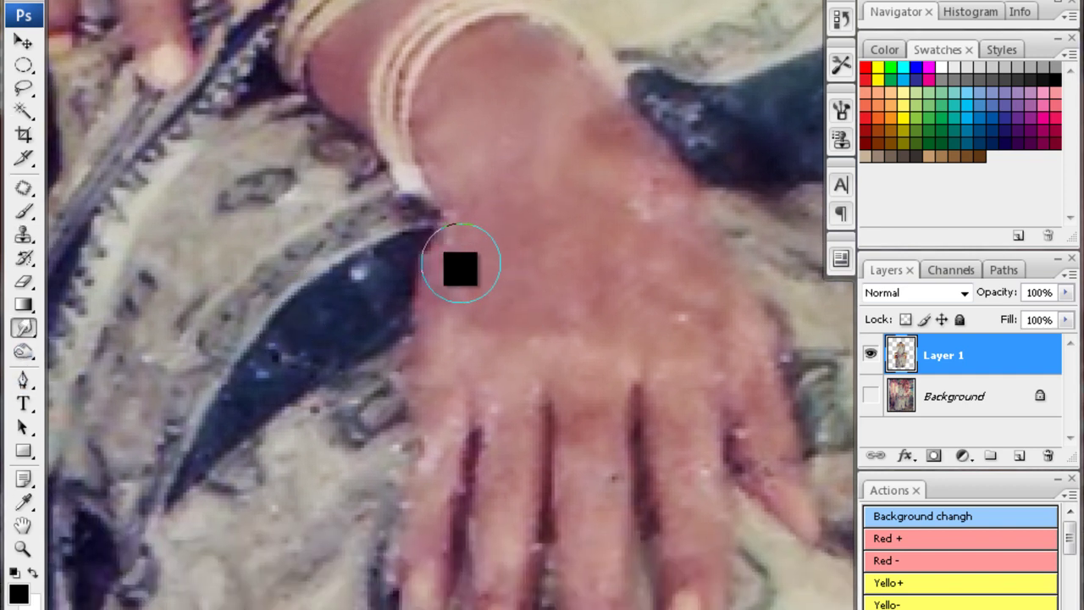
{"action": "key", "text": "s"}
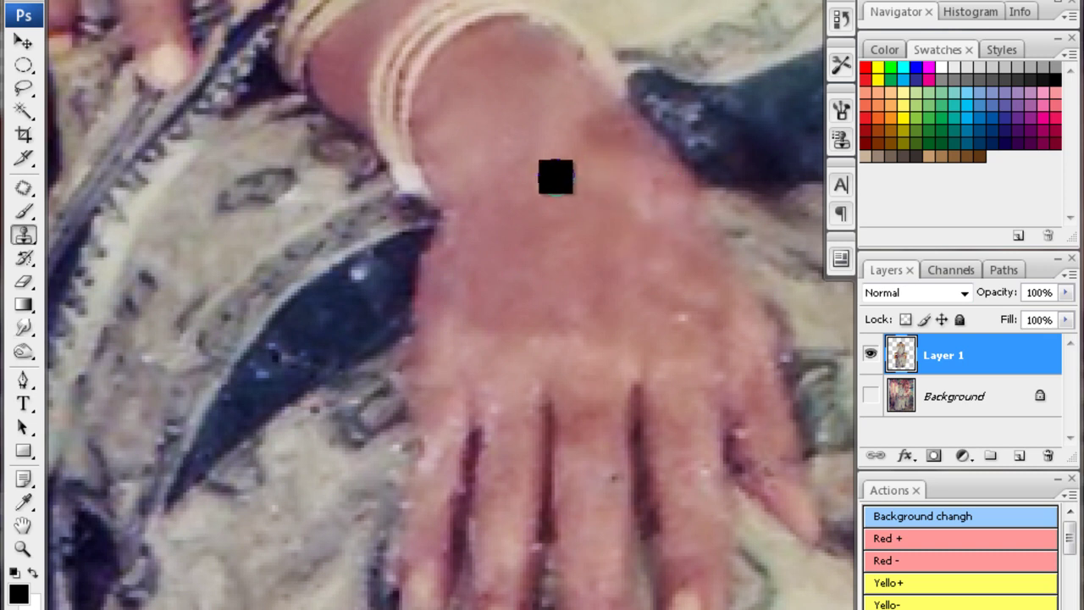
Clean specks from the knuckles, fingers and skin around the bangles
{"action": "left_click_drag", "start_coordinate": [610, 263], "coordinate": [551, 225]}
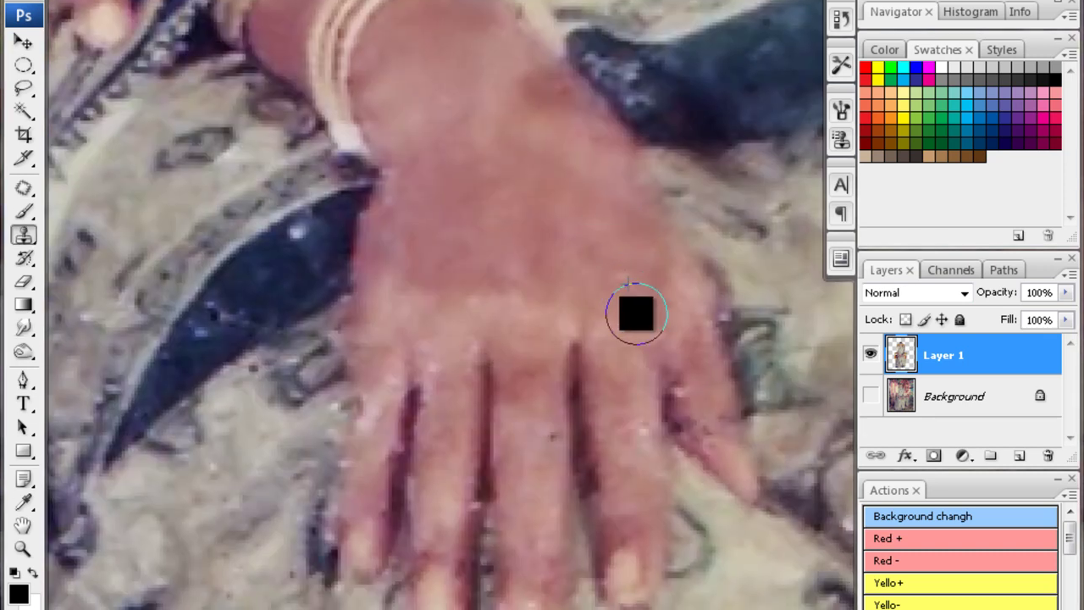
{"action": "left_click_drag", "start_coordinate": [633, 310], "coordinate": [698, 246]}
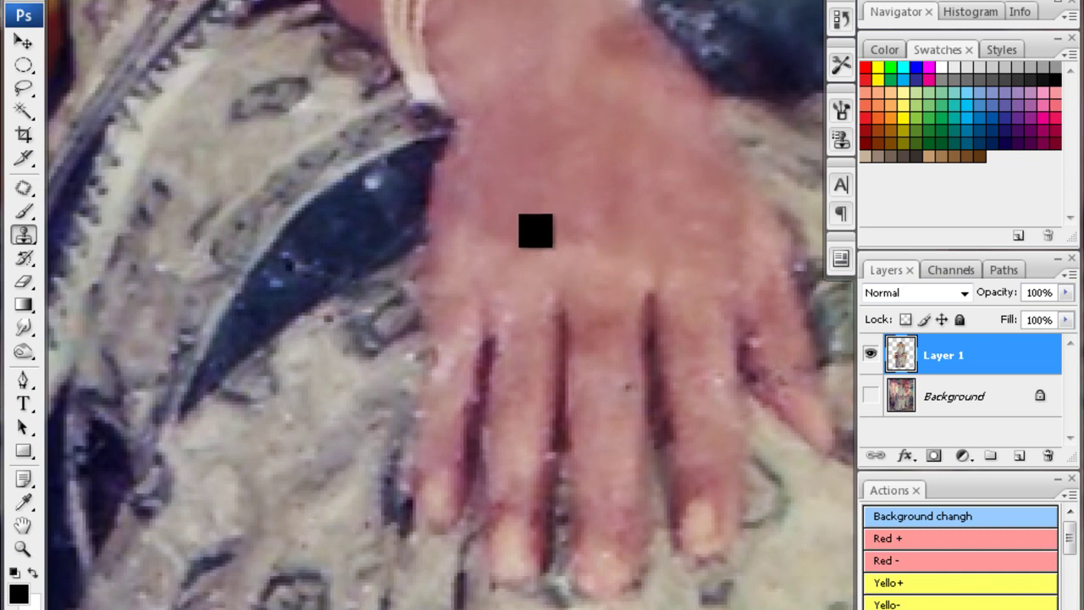
{"action": "scroll", "coordinate": [494, 227], "scroll_direction": "up", "scroll_amount": 2}
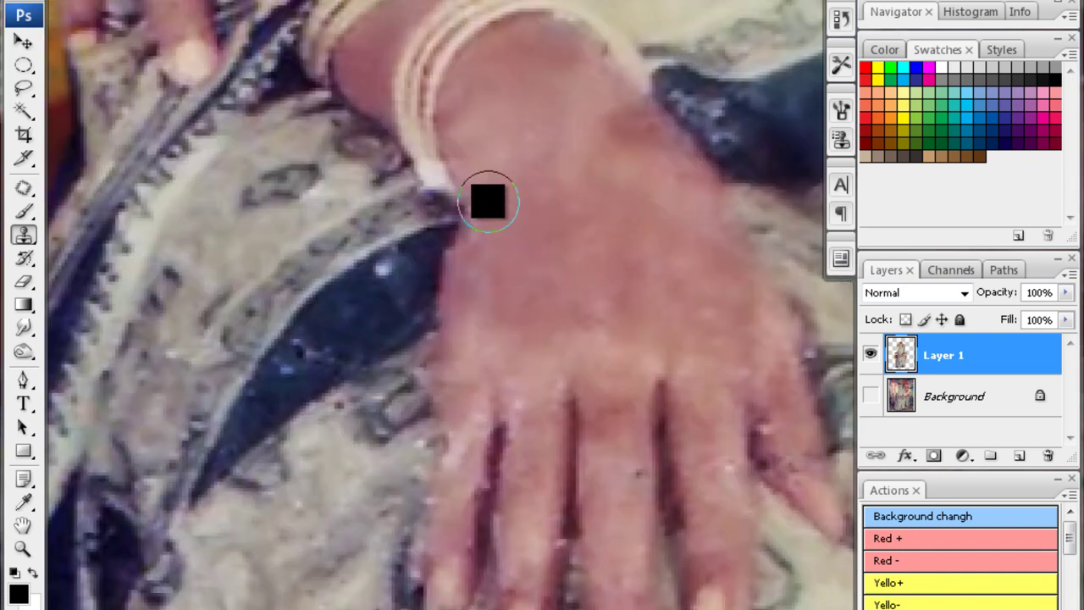
{"action": "left_click_drag", "start_coordinate": [568, 126], "coordinate": [518, 178]}
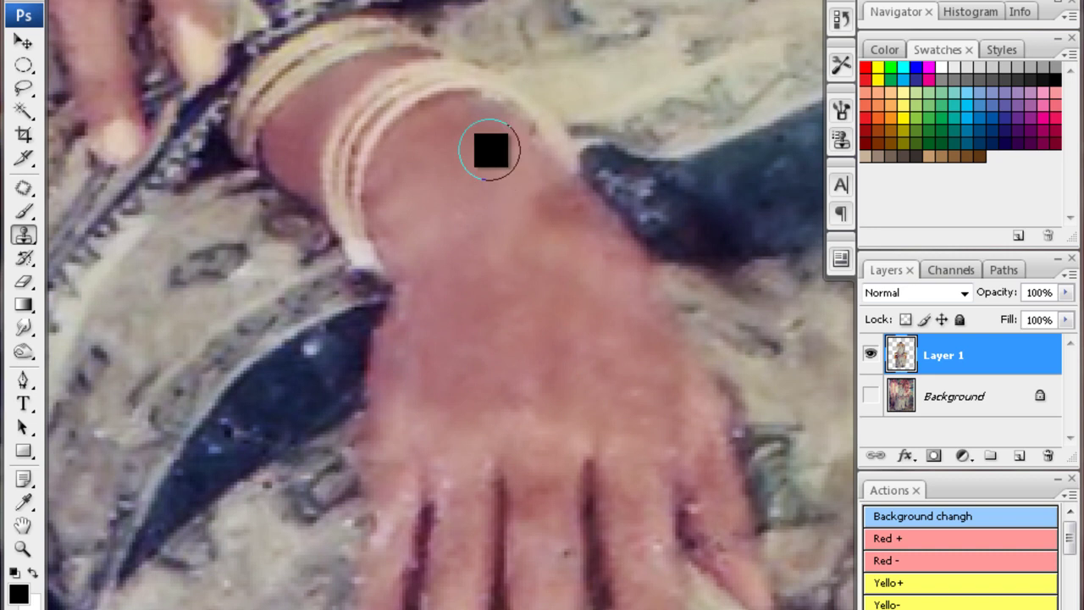
{"action": "left_click_drag", "start_coordinate": [399, 189], "coordinate": [509, 195]}
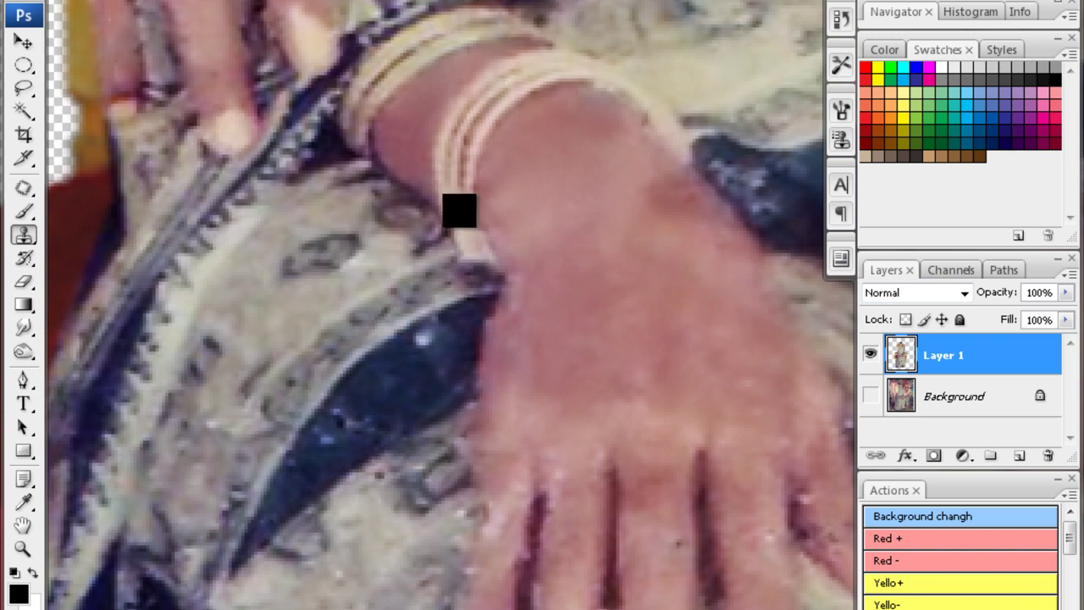
{"action": "left_click_drag", "start_coordinate": [471, 253], "coordinate": [155, 249]}
{"action": "left_click_drag", "start_coordinate": [453, 161], "coordinate": [232, 339]}
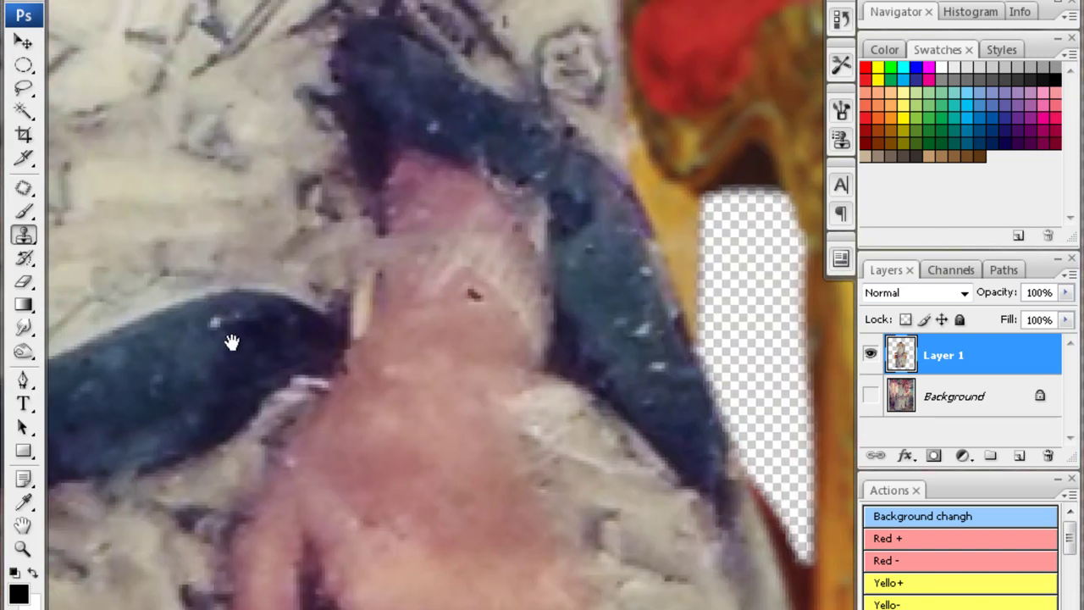
{"action": "scroll", "coordinate": [421, 266], "scroll_direction": "down", "scroll_amount": 1}
{"action": "scroll", "coordinate": [423, 268], "scroll_direction": "down", "scroll_amount": 1}
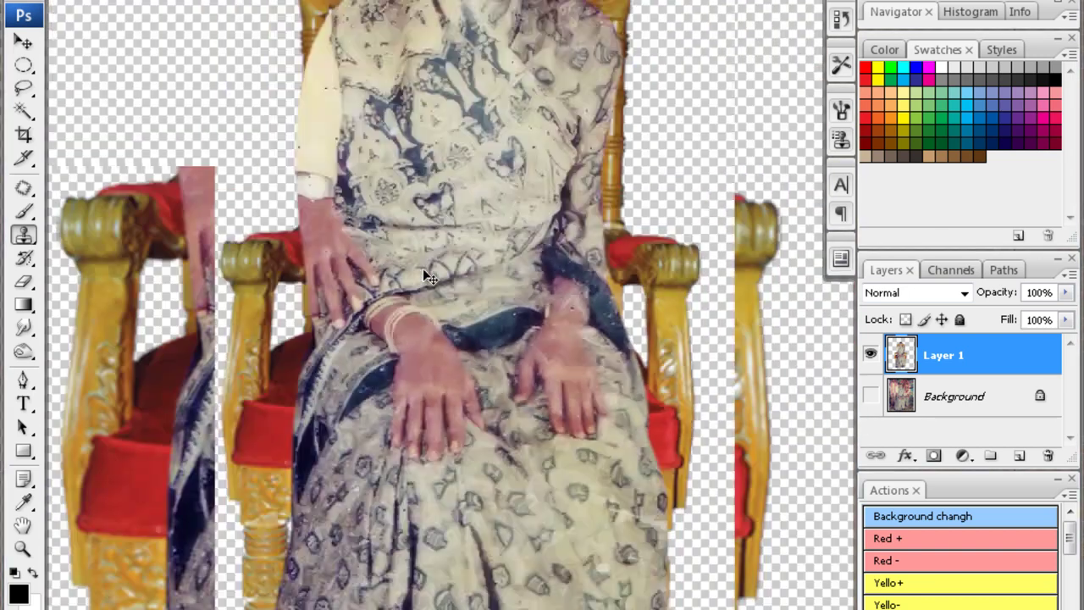
{"action": "scroll", "coordinate": [422, 269], "scroll_direction": "down", "scroll_amount": 1}
{"action": "scroll", "coordinate": [449, 372], "scroll_direction": "up", "scroll_amount": 1}
{"action": "scroll", "coordinate": [437, 339], "scroll_direction": "up", "scroll_amount": 1}
{"action": "scroll", "coordinate": [445, 373], "scroll_direction": "up", "scroll_amount": 2}
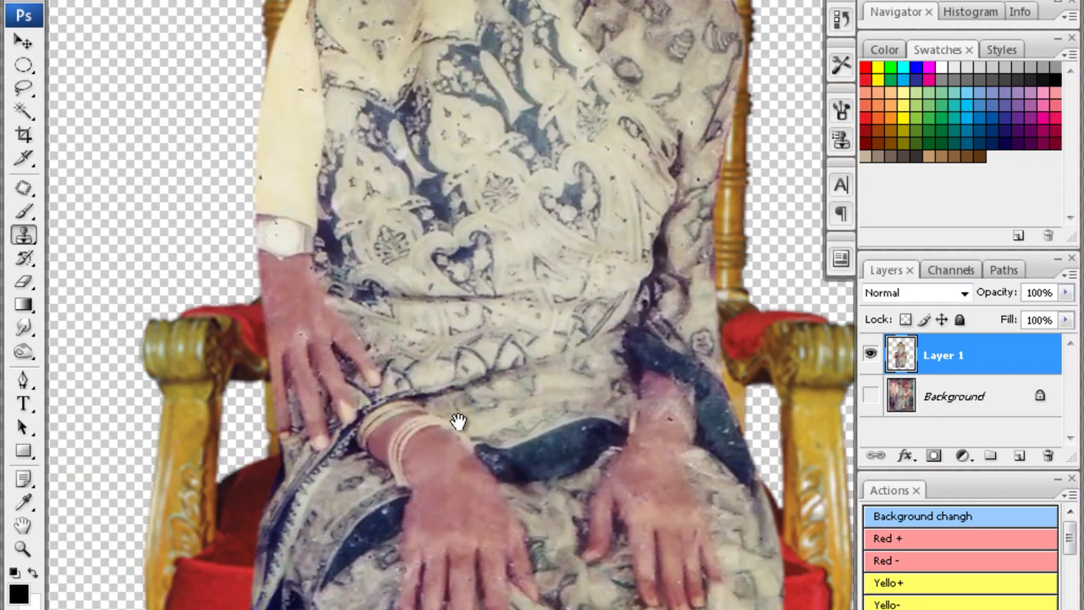
{"action": "scroll", "coordinate": [454, 423], "scroll_direction": "up", "scroll_amount": 2}
{"action": "left_click_drag", "start_coordinate": [407, 594], "coordinate": [460, 358]}
{"action": "scroll", "coordinate": [444, 443], "scroll_direction": "up", "scroll_amount": 2}
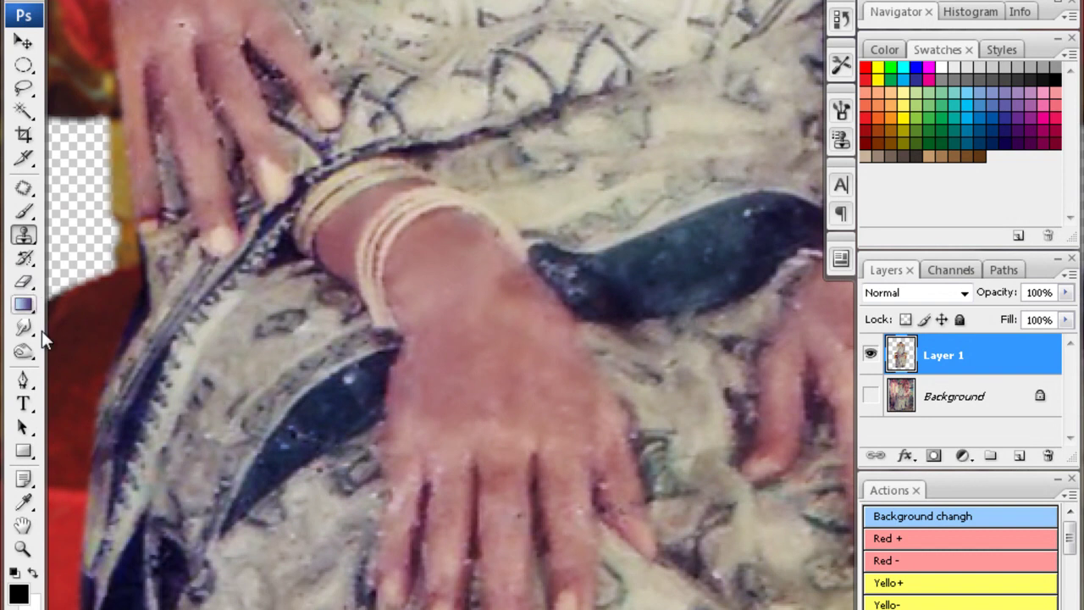
{"action": "left_click_drag", "start_coordinate": [243, 375], "coordinate": [247, 348]}
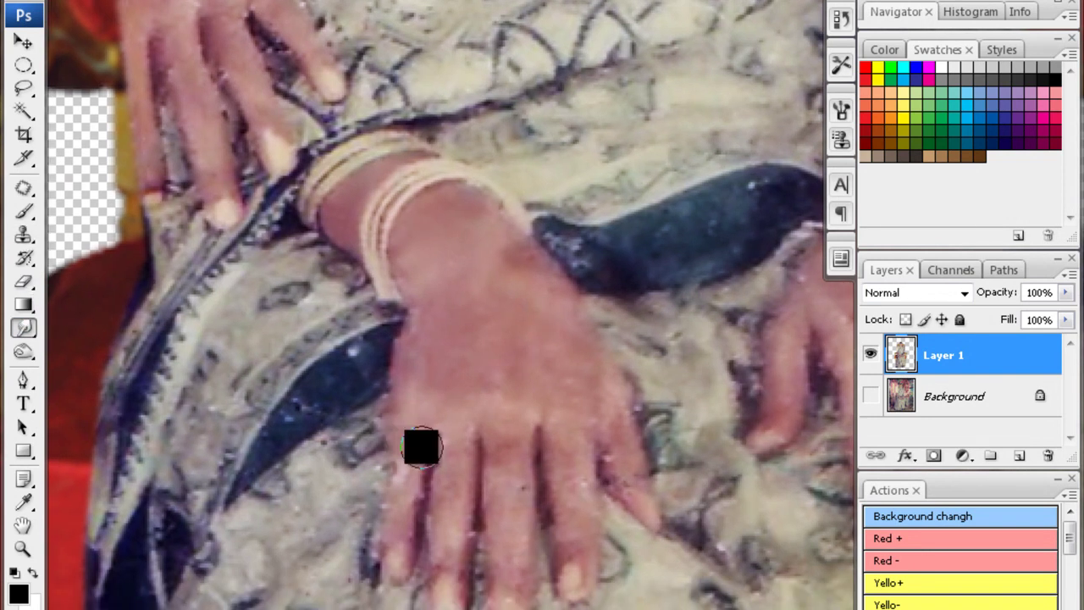
{"action": "key", "text": "s"}
{"action": "scroll", "coordinate": [460, 452], "scroll_direction": "up", "scroll_amount": 2}
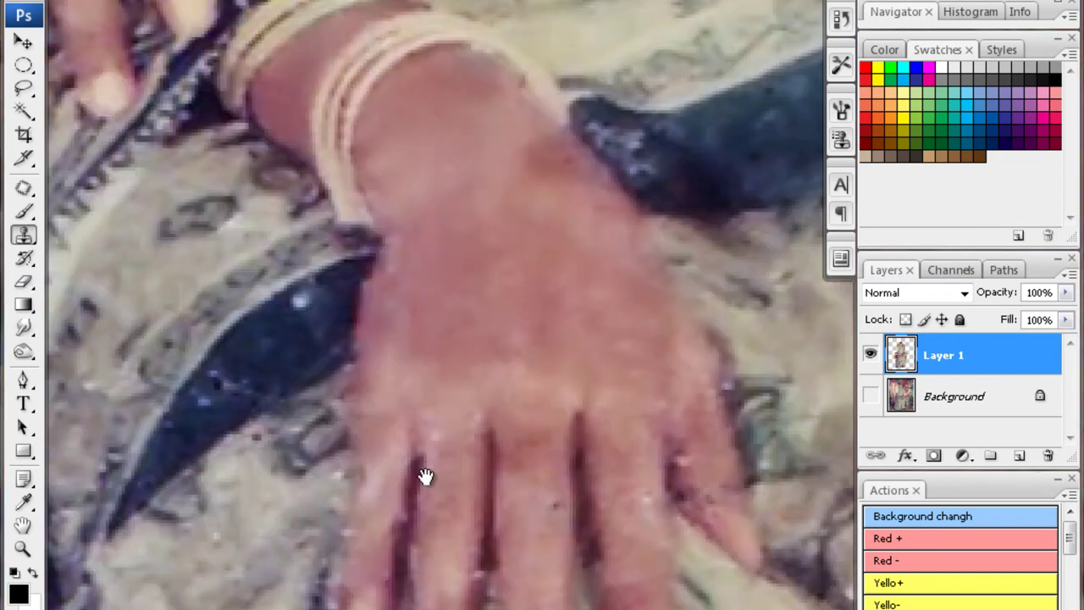
{"action": "left_click_drag", "start_coordinate": [425, 477], "coordinate": [500, 394]}
{"action": "key", "text": "p"}
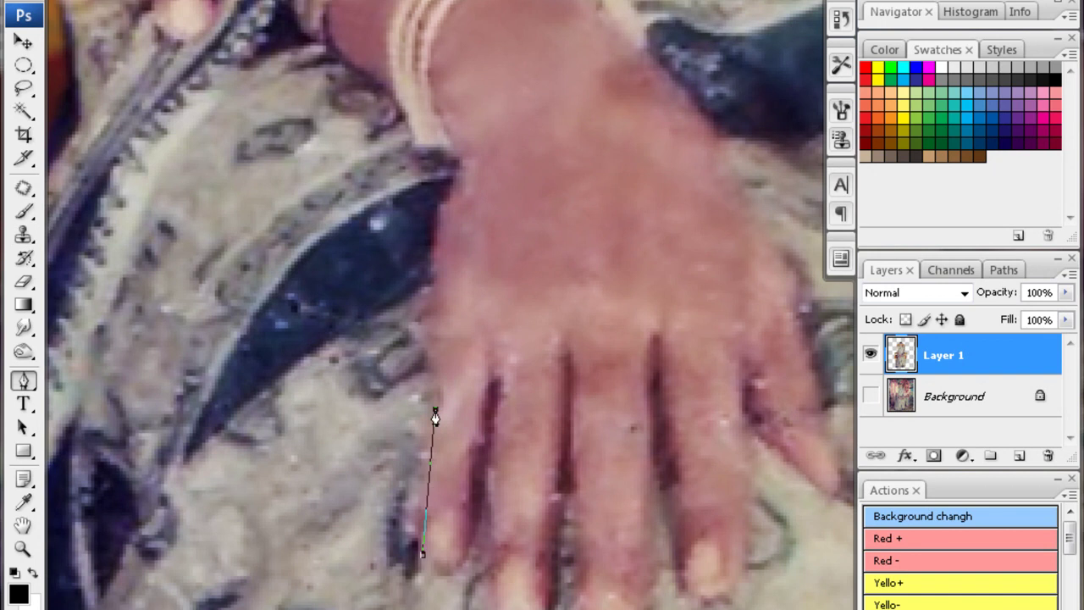
Start a pen outline along the hand's edge up past the bangles and wrist
{"action": "left_click", "coordinate": [434, 414]}
{"action": "scroll", "coordinate": [434, 413], "scroll_direction": "up", "scroll_amount": 3}
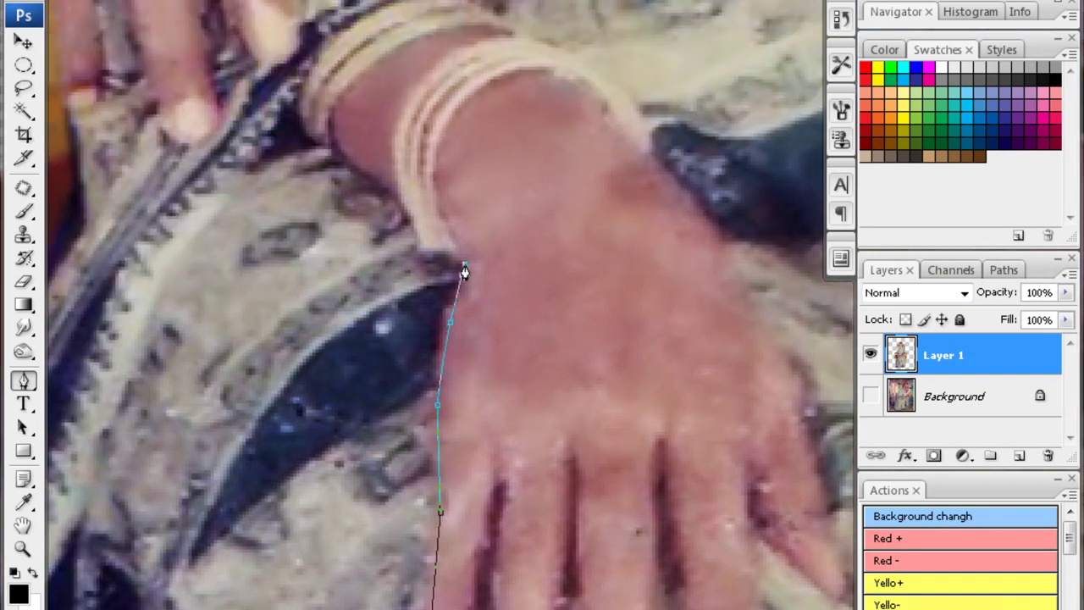
{"action": "scroll", "coordinate": [464, 271], "scroll_direction": "up", "scroll_amount": 4}
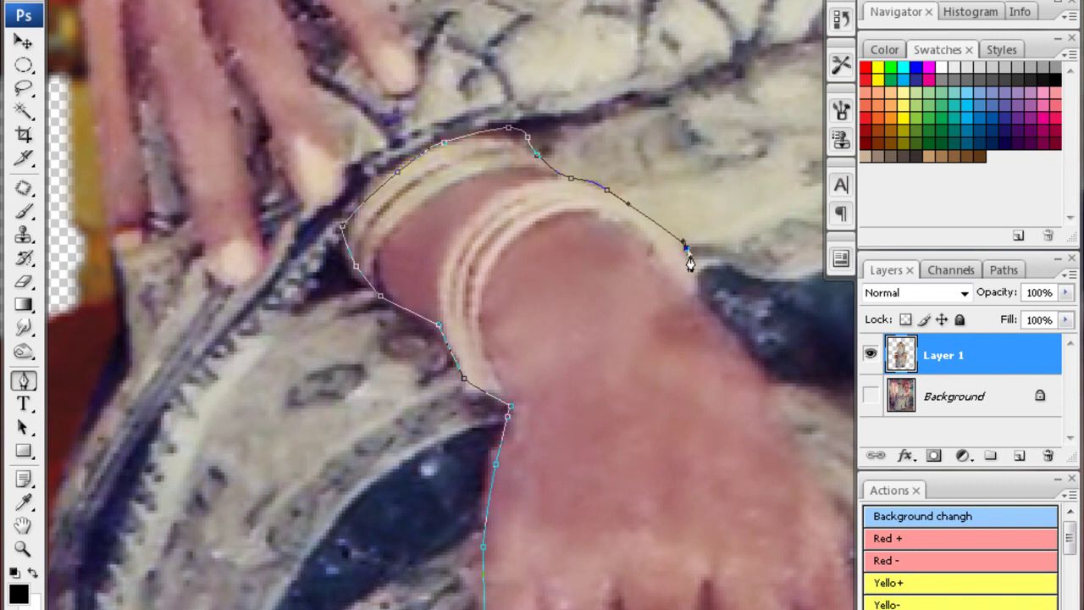
{"action": "left_click_drag", "start_coordinate": [742, 359], "coordinate": [600, 291]}
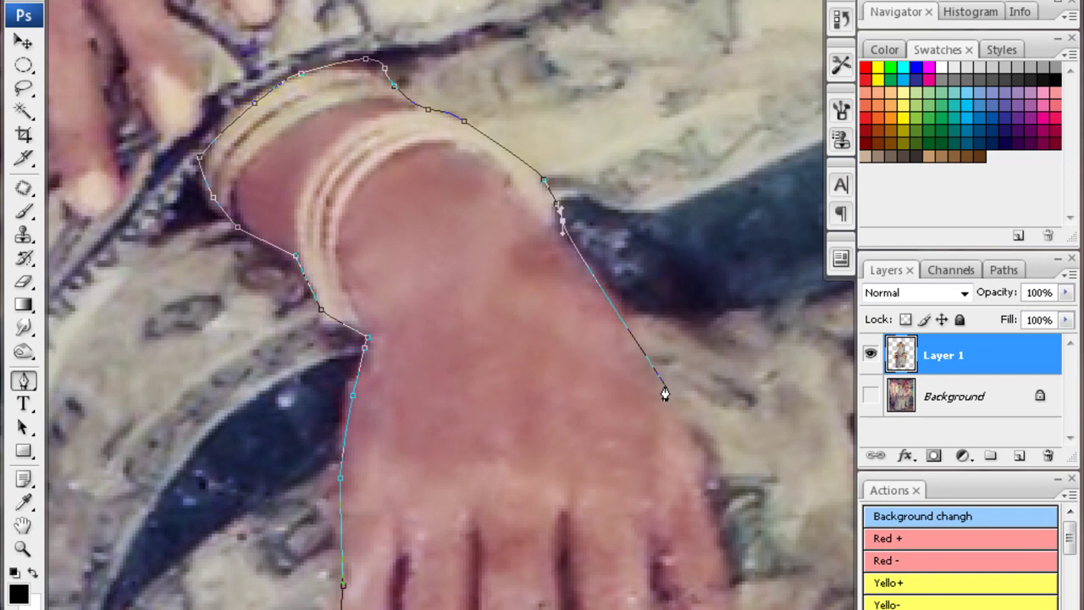
{"action": "left_click", "coordinate": [665, 391]}
{"action": "scroll", "coordinate": [652, 364], "scroll_direction": "down", "scroll_amount": 4}
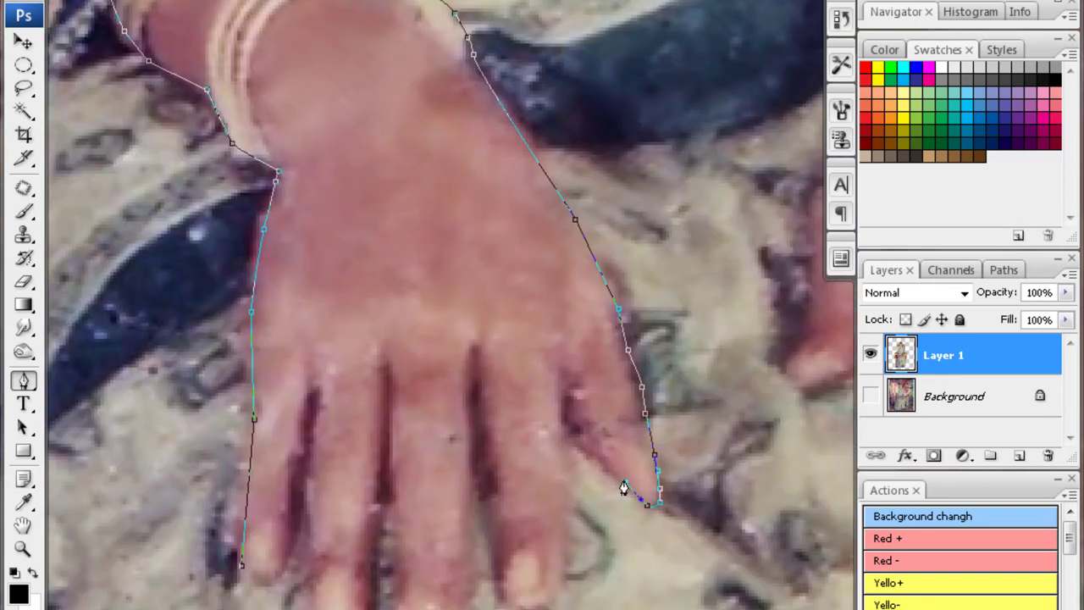
{"action": "scroll", "coordinate": [571, 456], "scroll_direction": "down", "scroll_amount": 3}
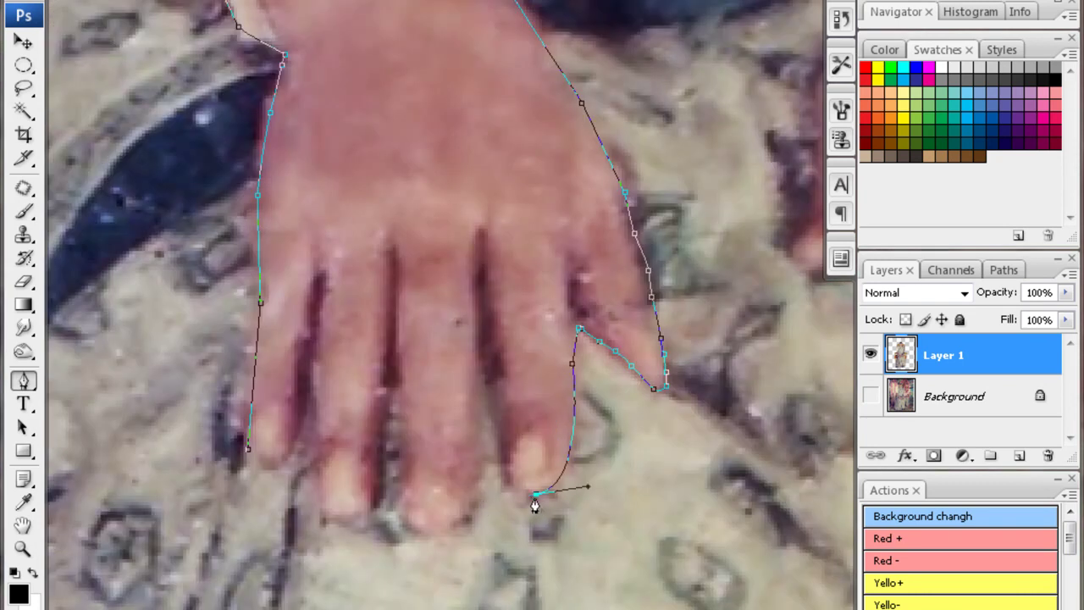
{"action": "scroll", "coordinate": [521, 487], "scroll_direction": "up", "scroll_amount": 1}
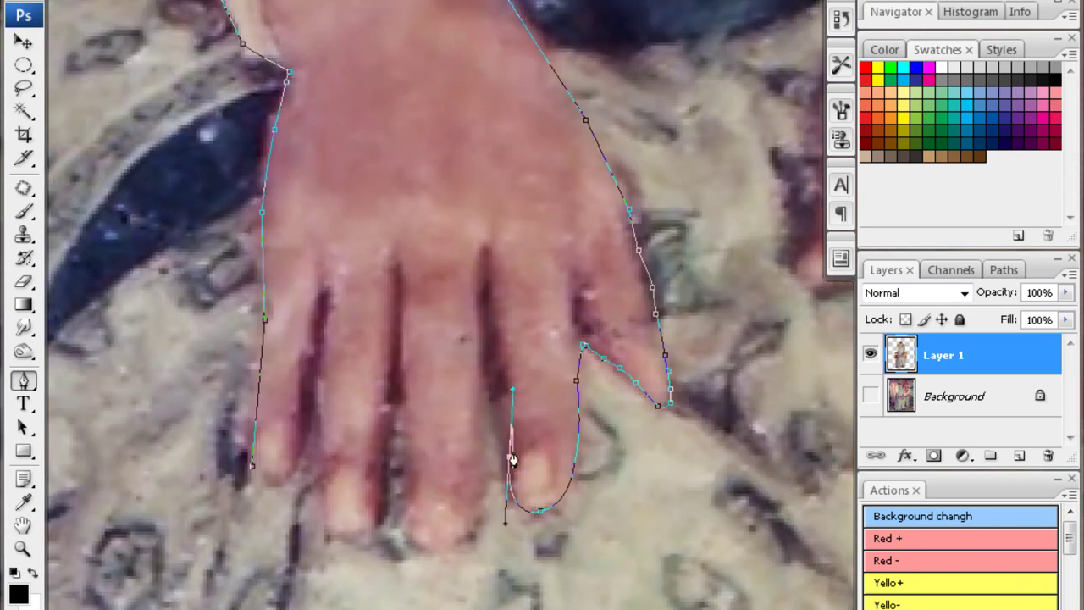
Curve the outline around each fingertip and finish the hand path
{"action": "left_click_drag", "start_coordinate": [504, 424], "coordinate": [497, 374]}
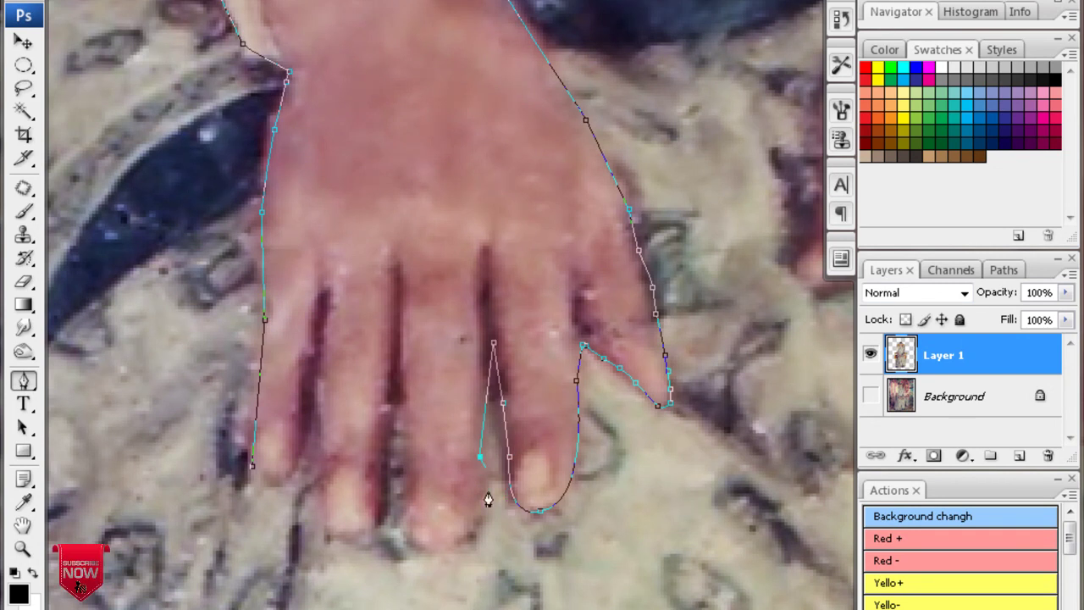
{"action": "scroll", "coordinate": [488, 500], "scroll_direction": "down", "scroll_amount": 5}
{"action": "left_click_drag", "start_coordinate": [470, 455], "coordinate": [415, 462]}
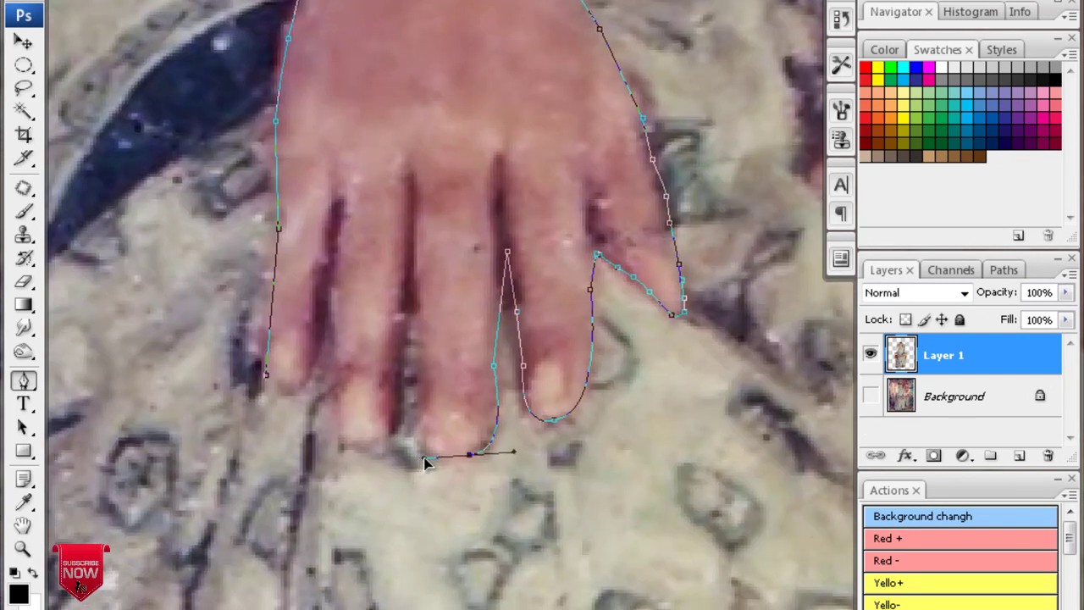
{"action": "left_click_drag", "start_coordinate": [417, 413], "coordinate": [425, 337]}
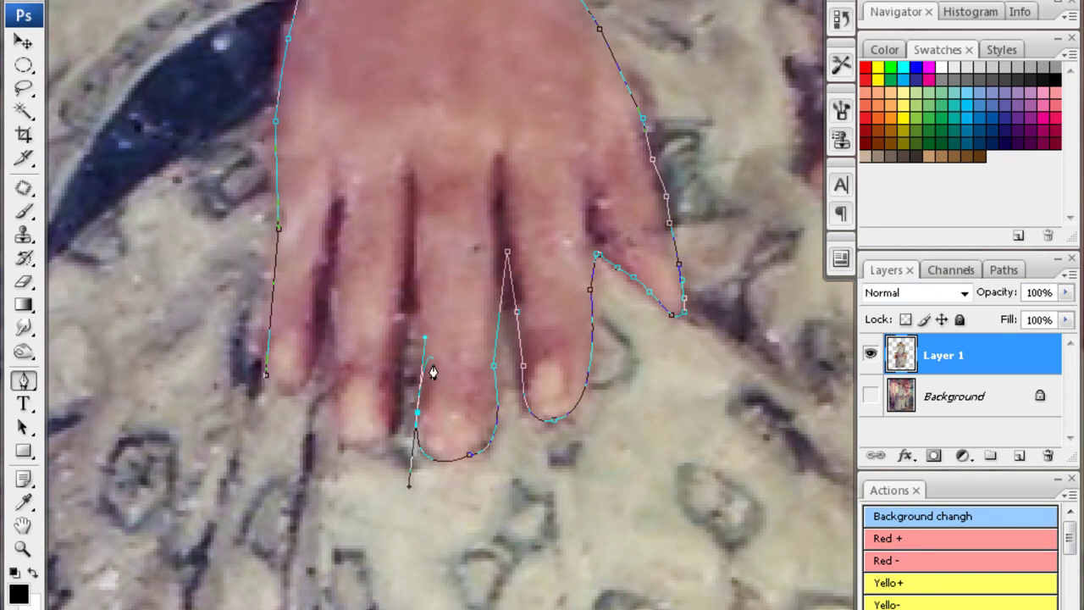
{"action": "left_click", "coordinate": [394, 440]}
{"action": "left_click_drag", "start_coordinate": [400, 436], "coordinate": [407, 371]}
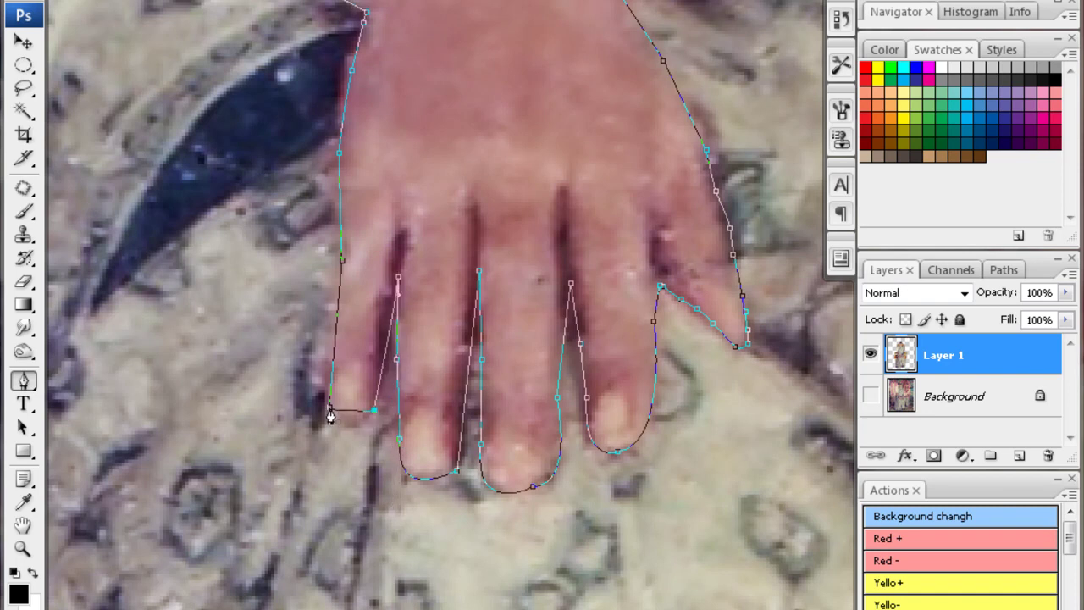
{"action": "key", "text": "Return"}
Load the hand outline as a selection and apply Grain Surgery Remove Grain at 168%
{"action": "key", "text": "ctrl+Return"}
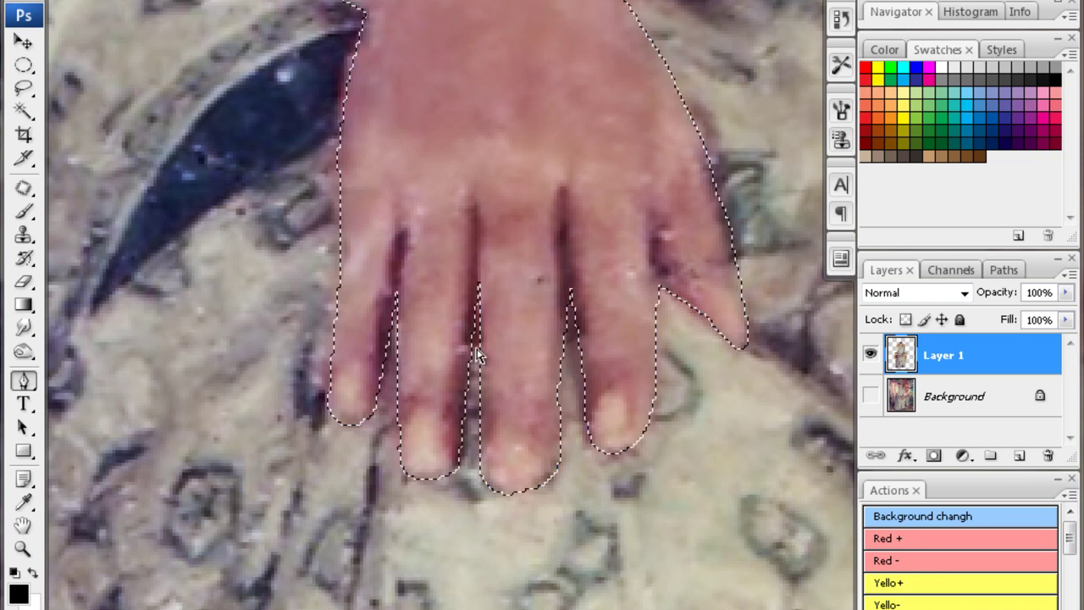
{"action": "key", "text": "ctrl+minus"}
{"action": "key", "text": "ctrl+minus"}
{"action": "key", "text": "ctrl+minus"}
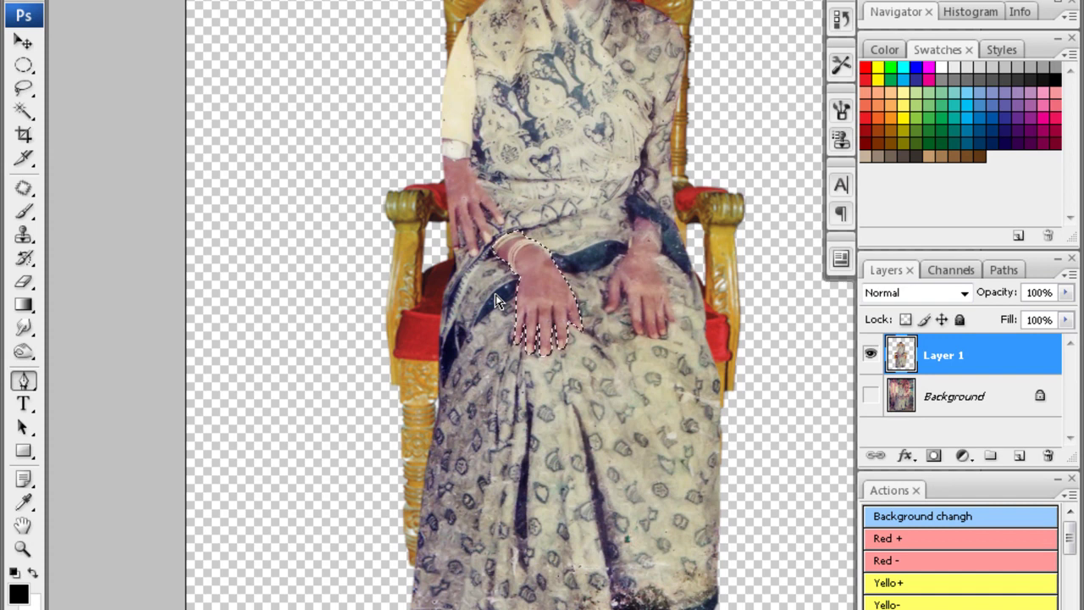
{"action": "key", "text": "alt+t"}
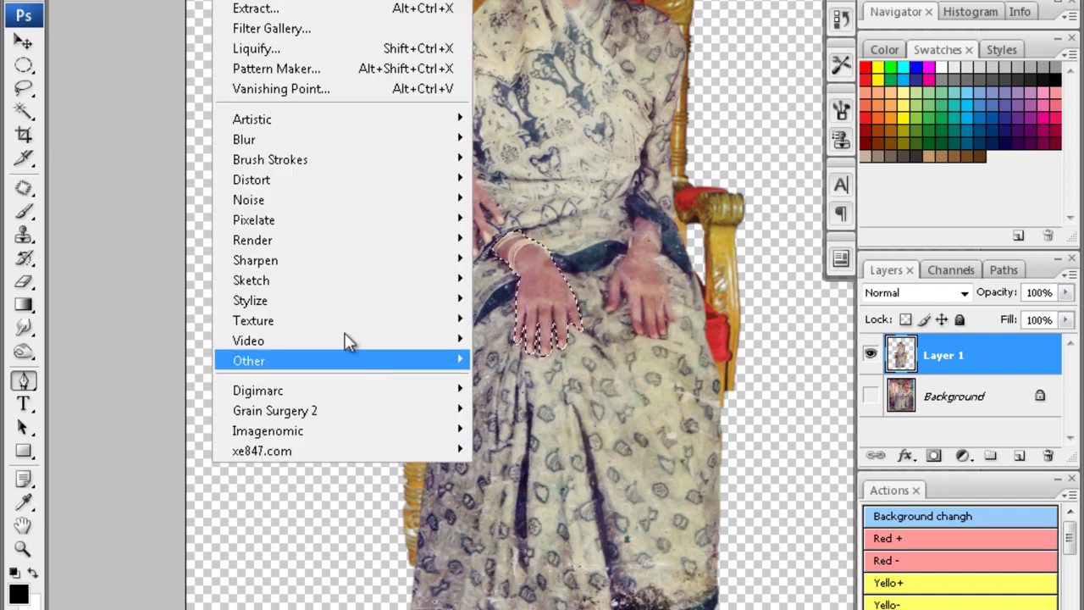
{"action": "mouse_move", "coordinate": [276, 410]}
{"action": "left_click", "coordinate": [520, 409]}
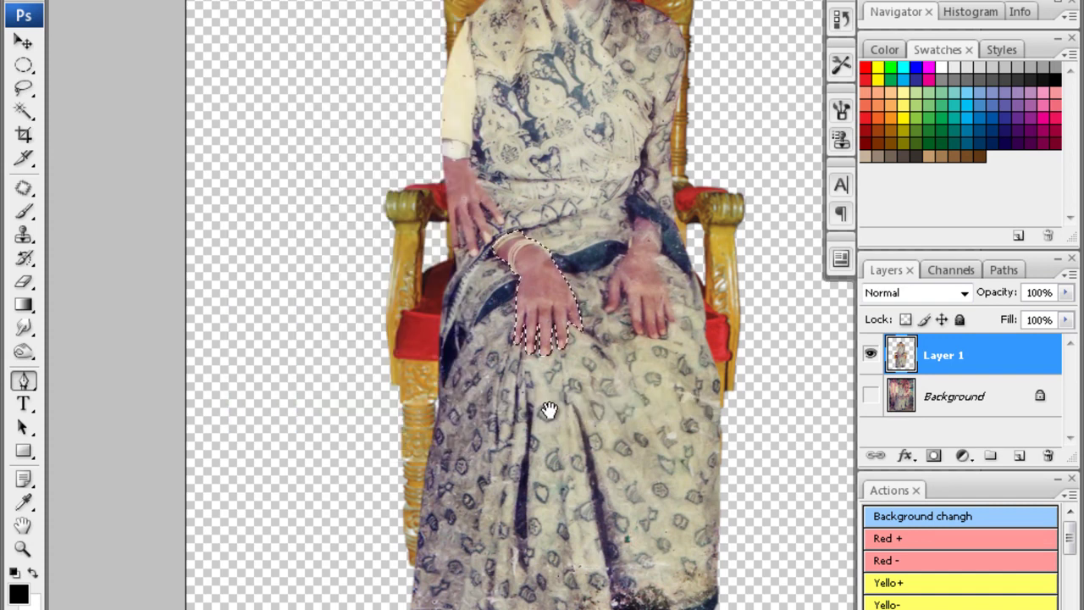
{"action": "mouse_move", "coordinate": [684, 310]}
{"action": "left_mouse_down"}
{"action": "mouse_move", "coordinate": [666, 332]}
{"action": "mouse_move", "coordinate": [689, 244]}
{"action": "mouse_move", "coordinate": [697, 278]}
{"action": "mouse_move", "coordinate": [721, 294]}
{"action": "mouse_move", "coordinate": [690, 273]}
{"action": "mouse_move", "coordinate": [669, 294]}
{"action": "left_mouse_up"}
{"action": "left_click", "coordinate": [300, 137]}
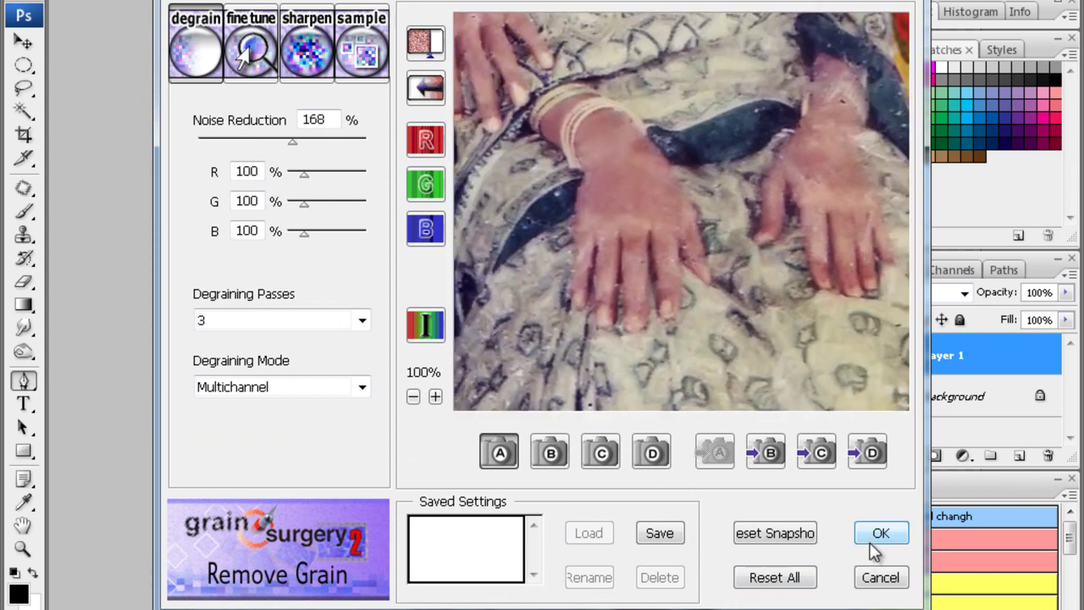
{"action": "left_click", "coordinate": [872, 542]}
Reopen the noise filter without reapplying it, then zoom in on the outlined hand
{"action": "scroll", "coordinate": [546, 305], "scroll_direction": "up", "scroll_amount": 1}
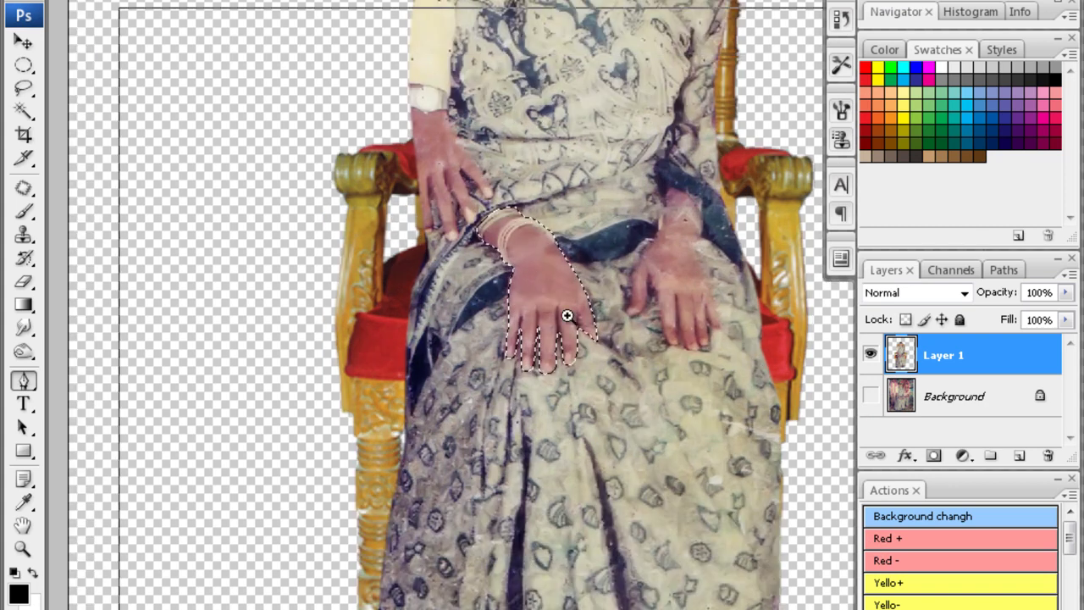
{"action": "key", "text": "ctrl+alt+f"}
{"action": "left_click", "coordinate": [927, 27]}
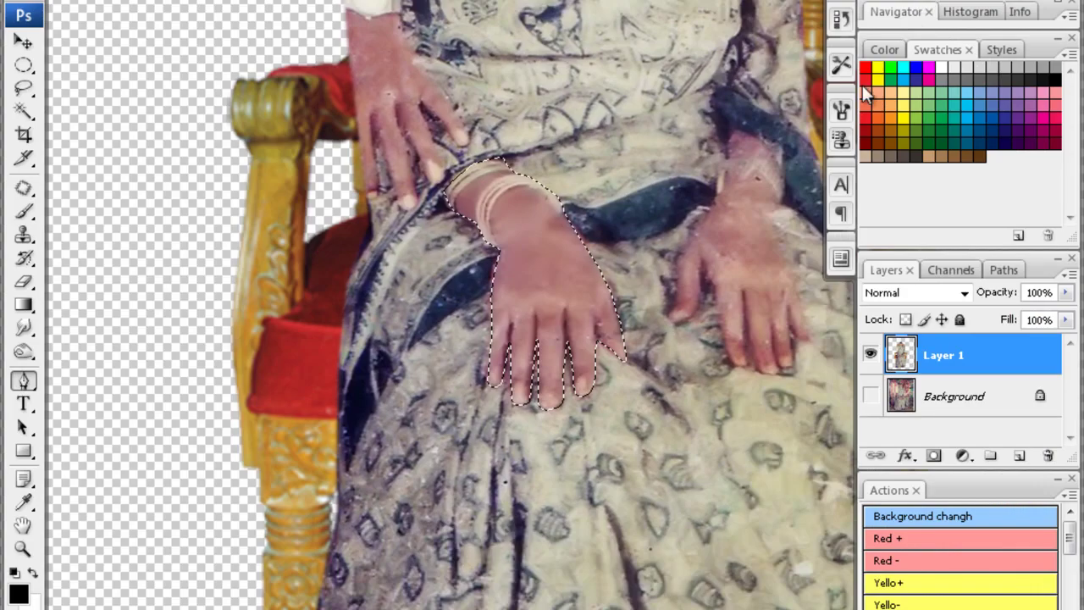
{"action": "left_click", "coordinate": [564, 324]}
{"action": "scroll", "coordinate": [960, 555], "scroll_direction": "down", "scroll_amount": 1}
{"action": "scroll", "coordinate": [960, 555], "scroll_direction": "down", "scroll_amount": 3}
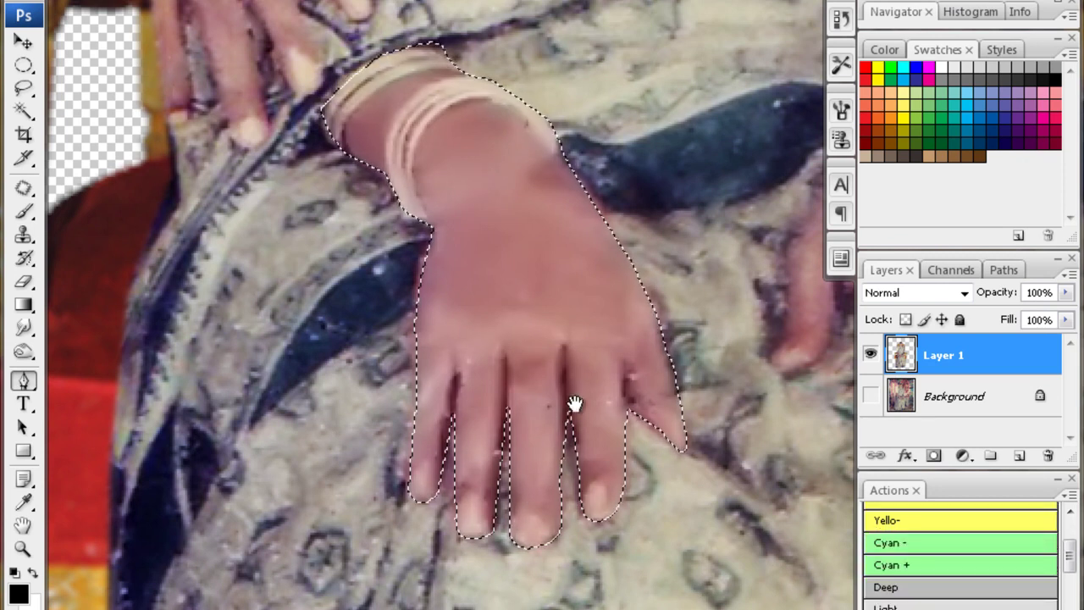
{"action": "scroll", "coordinate": [574, 404], "scroll_direction": "up", "scroll_amount": 1}
Shift the hand's colour balance toward yellow with Yellow/Blue at -18
{"action": "key", "text": "ctrl+b"}
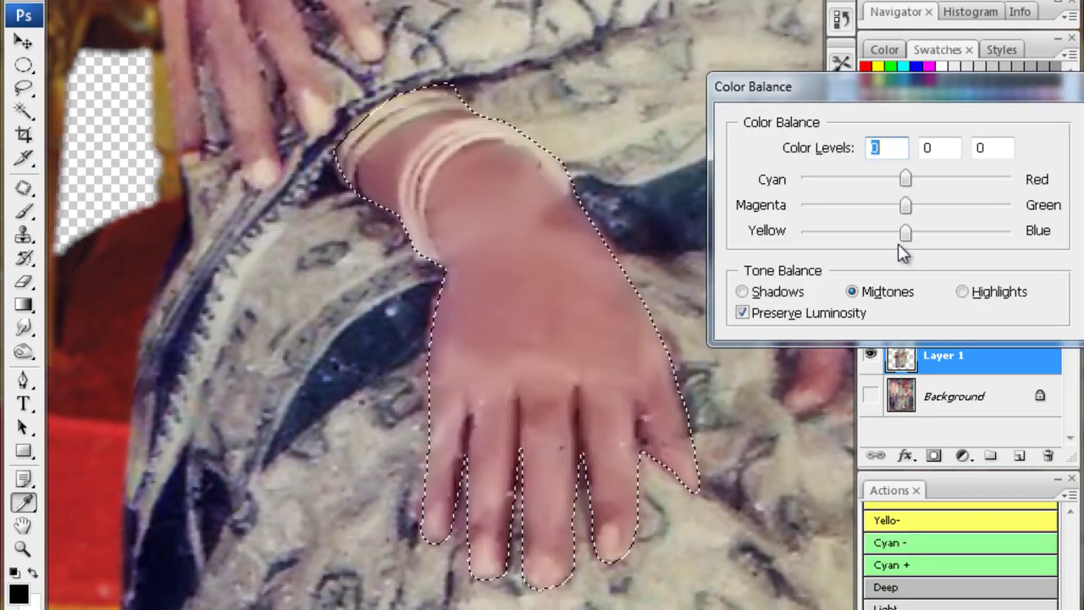
{"action": "left_click_drag", "start_coordinate": [905, 236], "coordinate": [887, 235]}
{"action": "key", "text": "Return"}
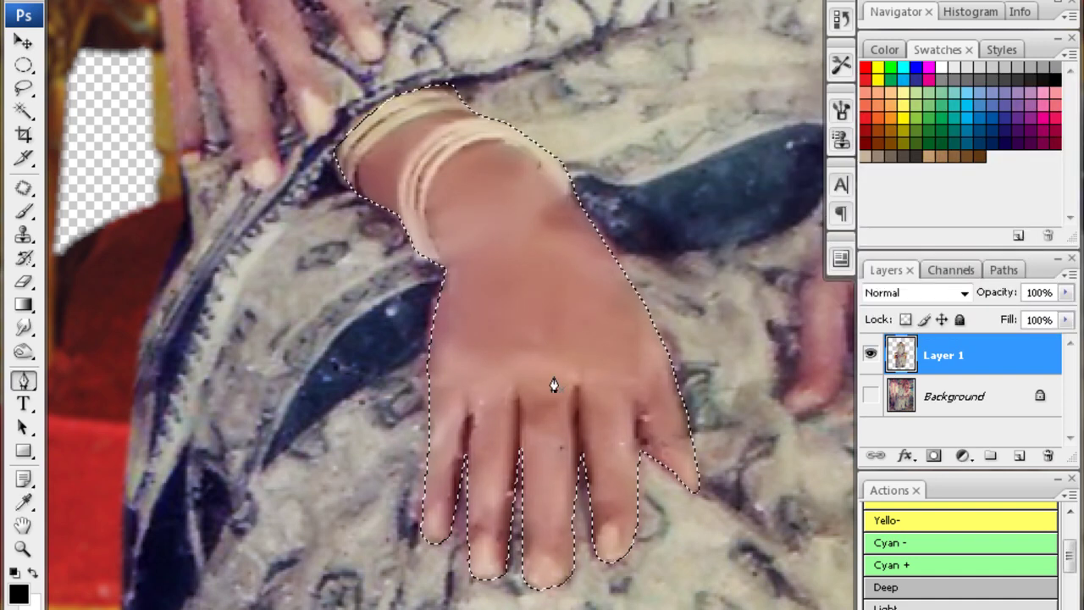
{"action": "scroll", "coordinate": [447, 315], "scroll_direction": "up", "scroll_amount": 2}
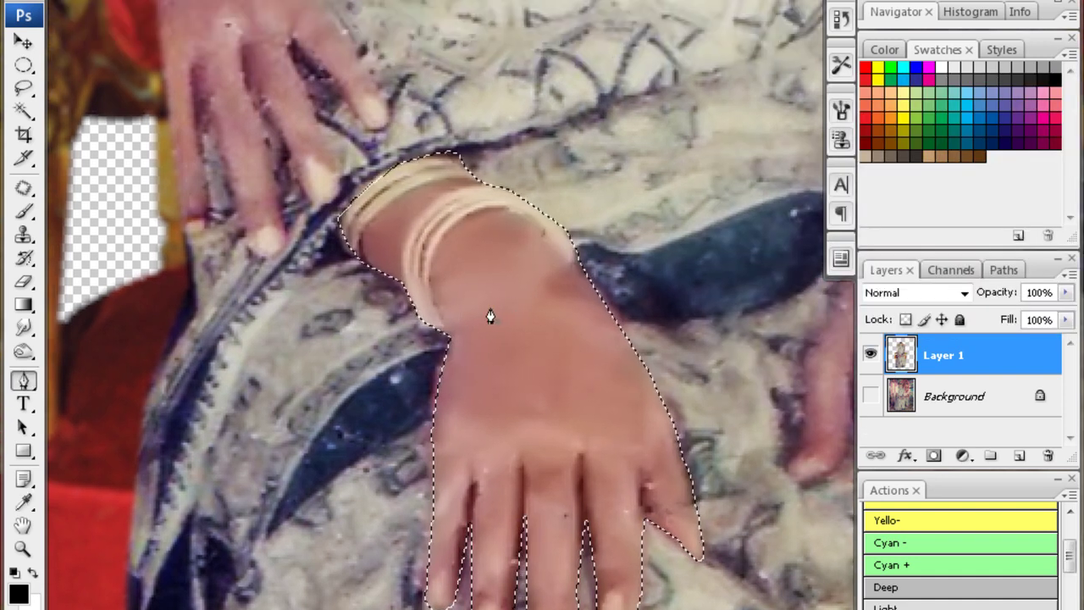
{"action": "key", "text": "s"}
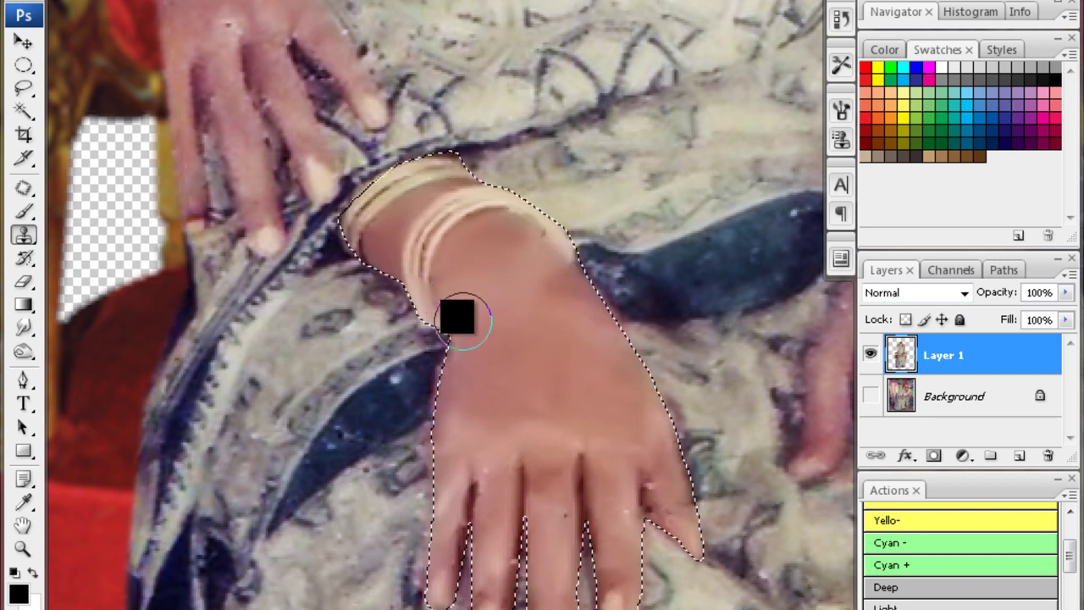
Pan the view to the wrist bangles ready for pen tracing
{"action": "scroll", "coordinate": [460, 310], "scroll_direction": "down", "scroll_amount": 3}
{"action": "scroll", "coordinate": [516, 320], "scroll_direction": "right", "scroll_amount": 1}
{"action": "scroll", "coordinate": [561, 330], "scroll_direction": "up", "scroll_amount": 3}
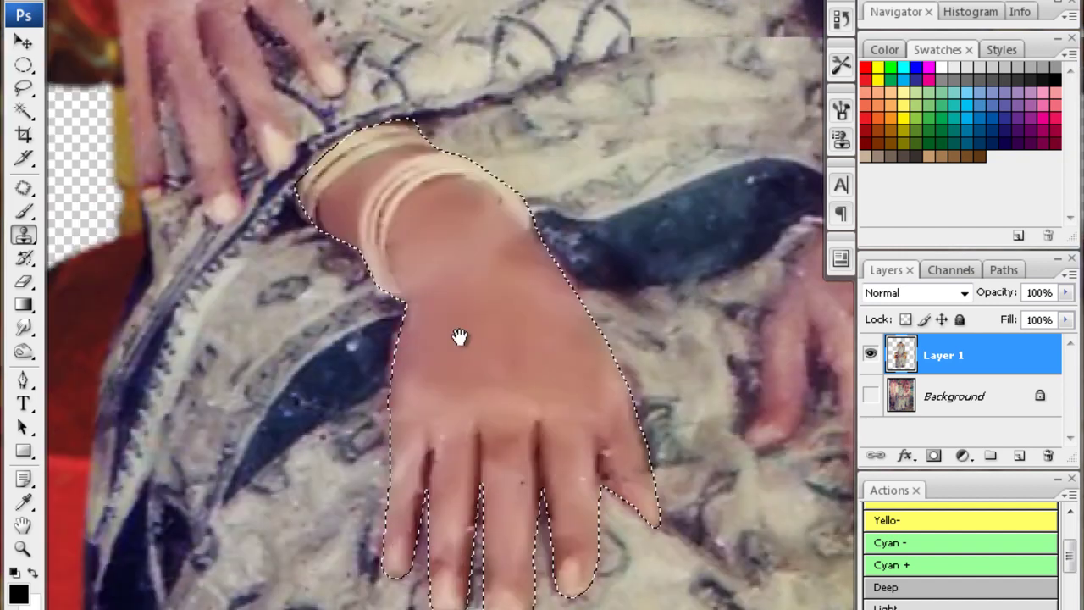
{"action": "scroll", "coordinate": [460, 339], "scroll_direction": "left", "scroll_amount": 2}
{"action": "scroll", "coordinate": [475, 266], "scroll_direction": "up", "scroll_amount": 1}
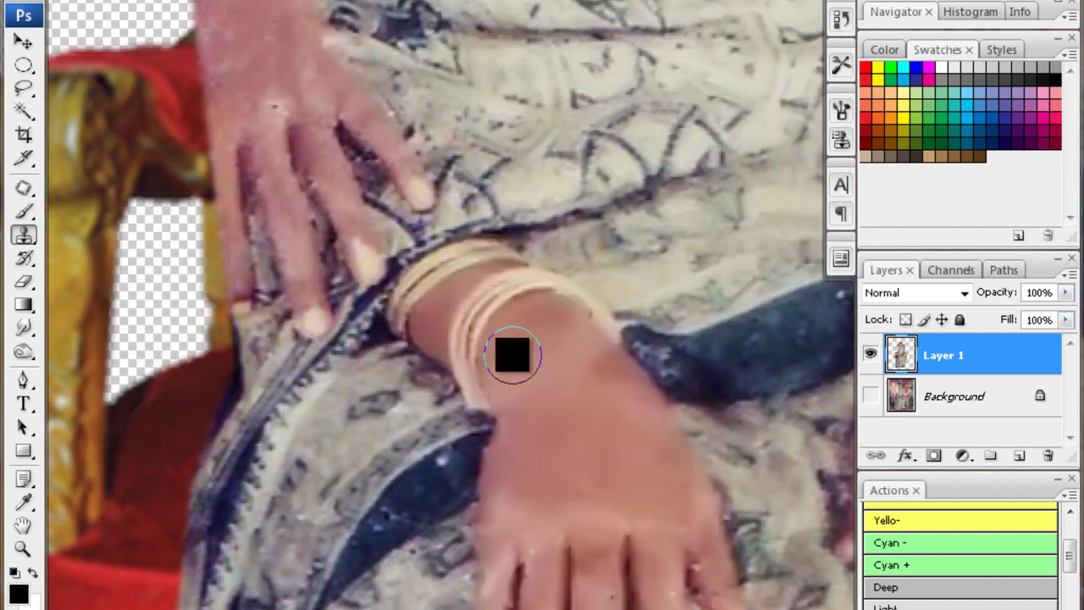
{"action": "key", "text": "p"}
{"action": "scroll", "coordinate": [498, 414], "scroll_direction": "up", "scroll_amount": 1}
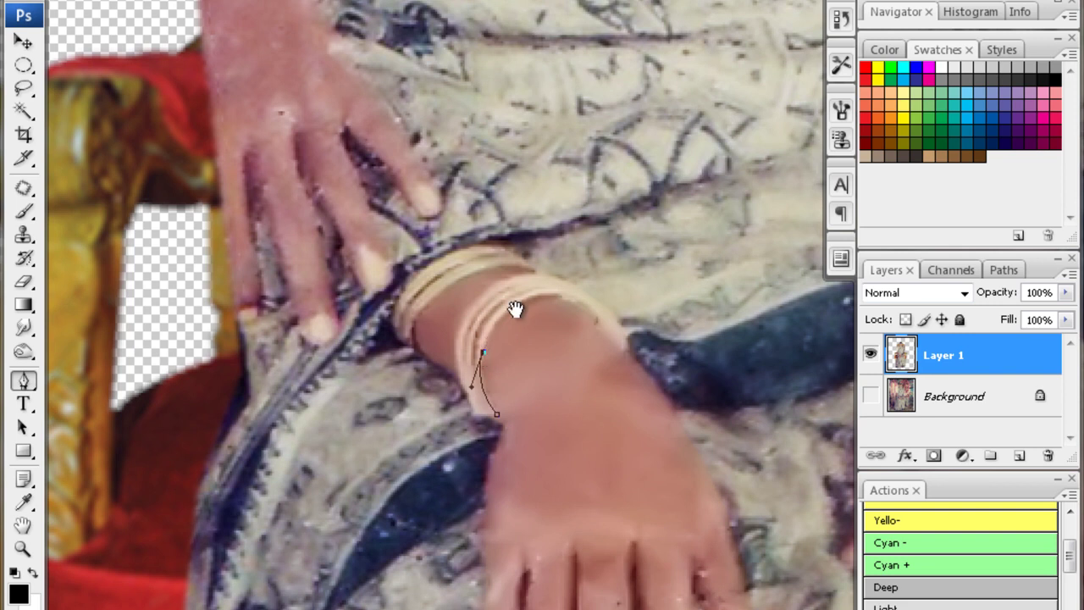
Trace pen outlines around both wrist bangles
{"action": "left_click_drag", "start_coordinate": [515, 309], "coordinate": [491, 365]}
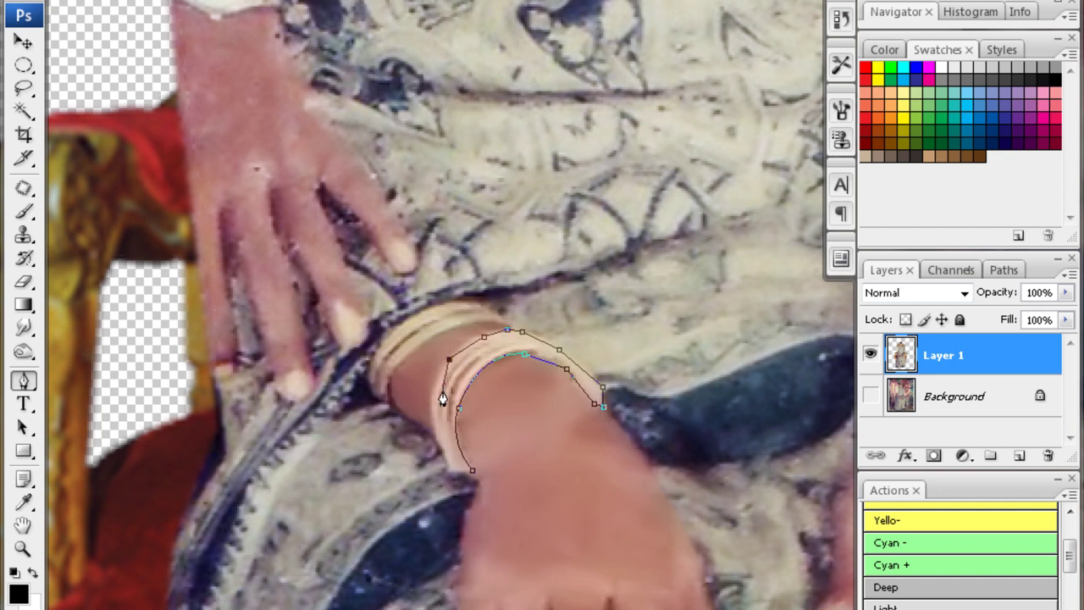
{"action": "left_click", "coordinate": [471, 474]}
{"action": "scroll", "coordinate": [430, 457], "scroll_direction": "up", "scroll_amount": 3}
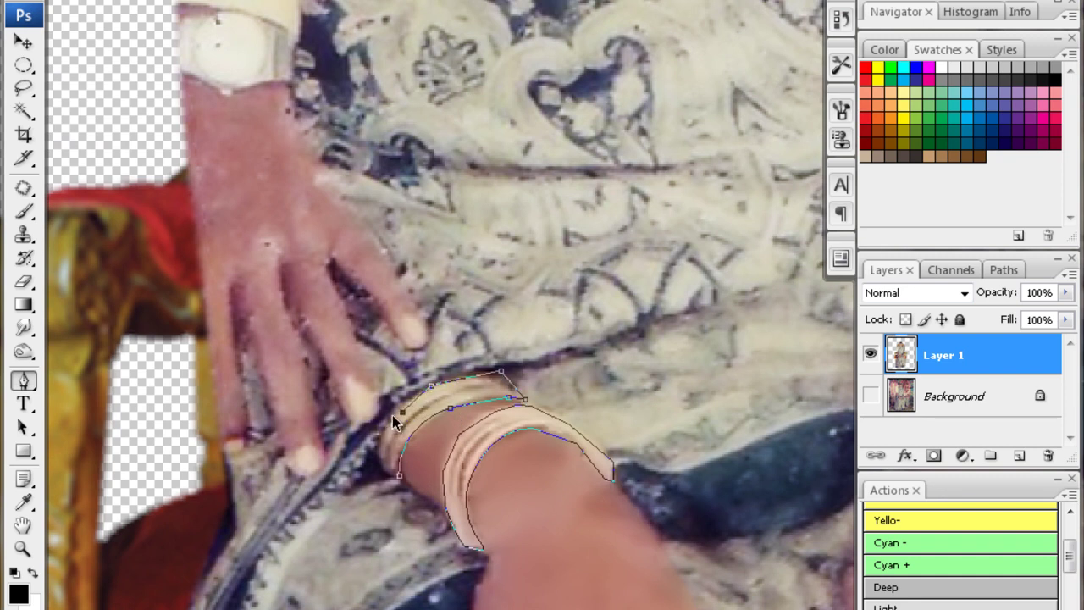
{"action": "left_click", "coordinate": [385, 444]}
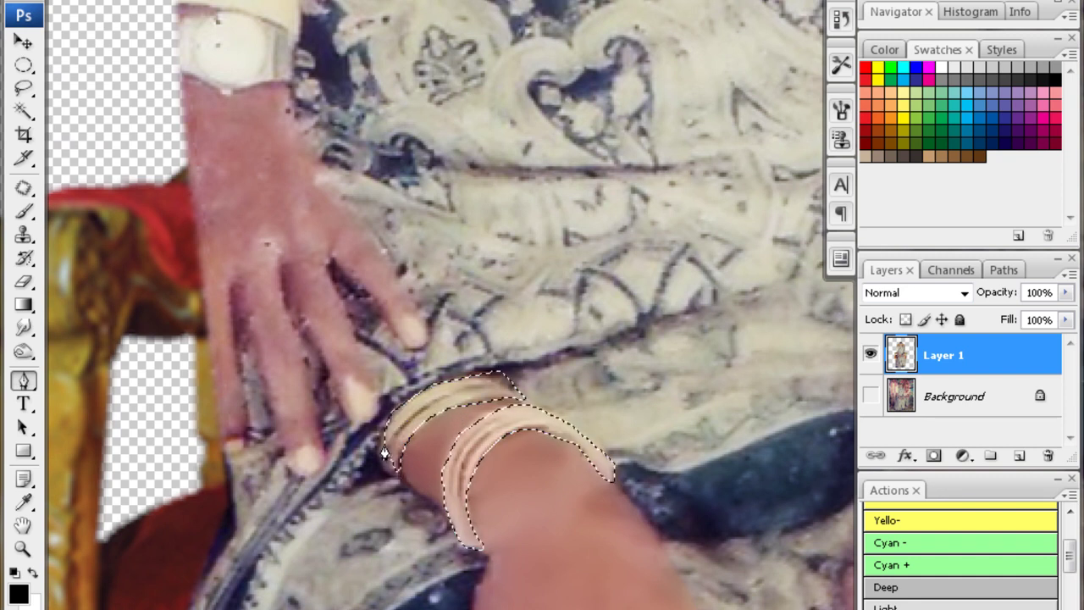
{"action": "left_click", "coordinate": [388, 476]}
Turn the bangle paths into a selection feathered by 5 pixels
{"action": "key", "text": "ctrl+Return"}
{"action": "key", "text": "ctrl+alt+d"}
{"action": "key", "text": "Return"}
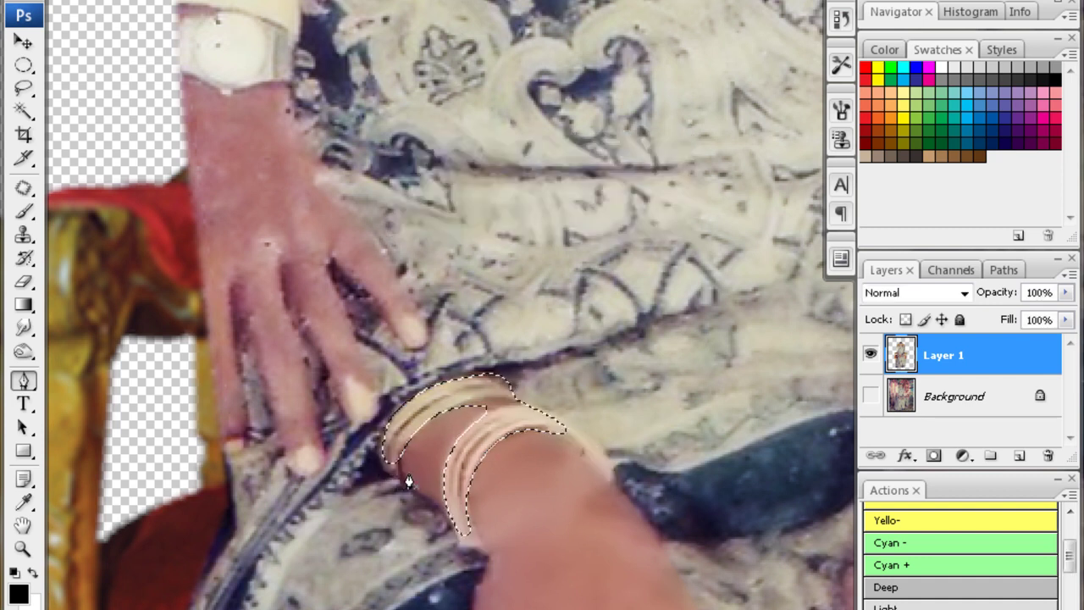
{"action": "key", "text": "ctrl+alt+d"}
{"action": "key", "text": "Return"}
Boost the bangles' saturation to +44 with Hue/Saturation
{"action": "key", "text": "ctrl+u"}
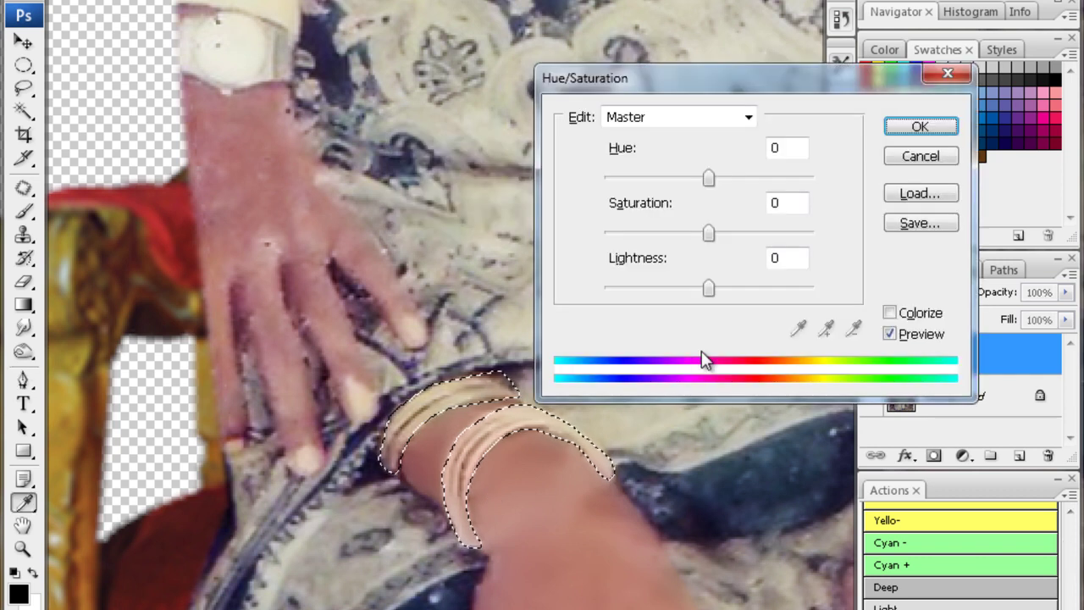
{"action": "left_click_drag", "start_coordinate": [748, 236], "coordinate": [756, 236]}
{"action": "key", "text": "Return"}
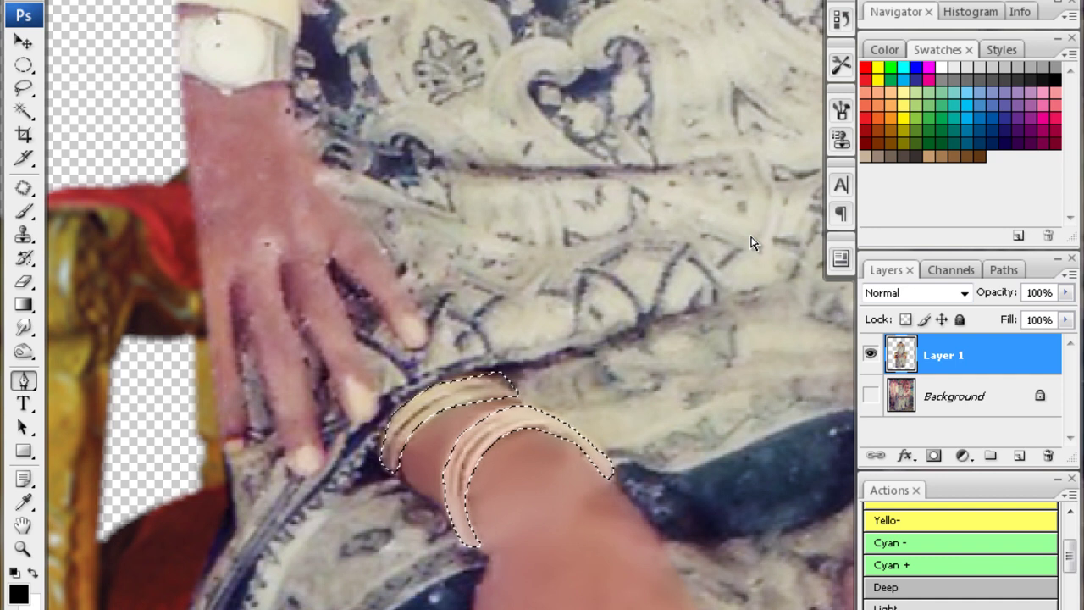
{"action": "key", "text": "ctrl+u"}
{"action": "left_click_drag", "start_coordinate": [752, 237], "coordinate": [757, 236]}
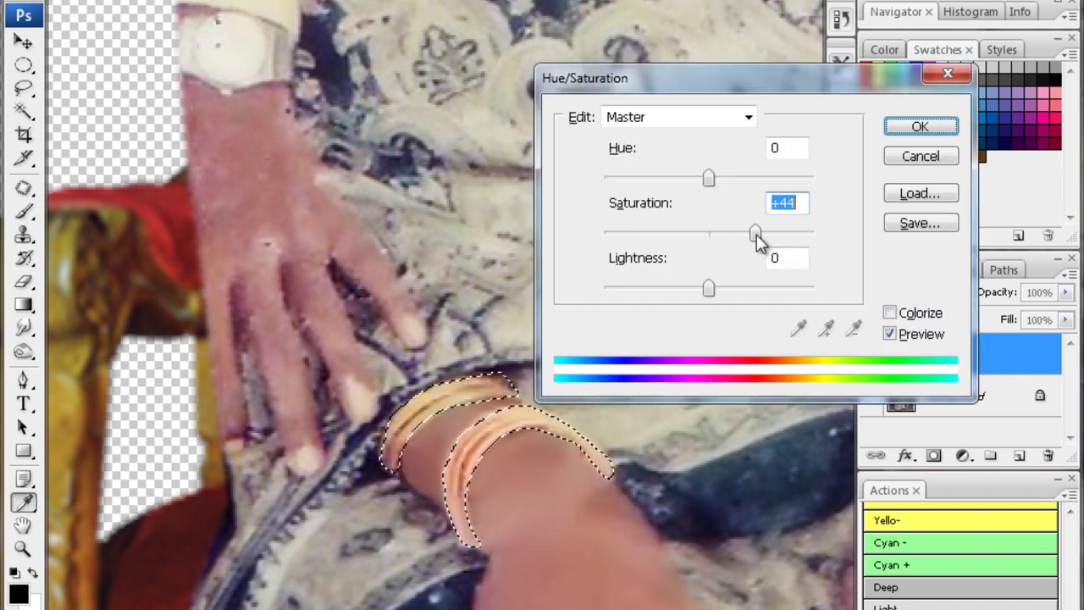
{"action": "key", "text": "Return"}
Shift the bangles' colour balance Yellow/Blue to -37, then zoom out to fit
{"action": "key", "text": "ctrl+b"}
{"action": "left_click_drag", "start_coordinate": [913, 234], "coordinate": [868, 232]}
{"action": "key", "text": "Return"}
{"action": "key", "text": "ctrl+minus"}
{"action": "key", "text": "ctrl+minus"}
{"action": "key", "text": "ctrl+minus"}
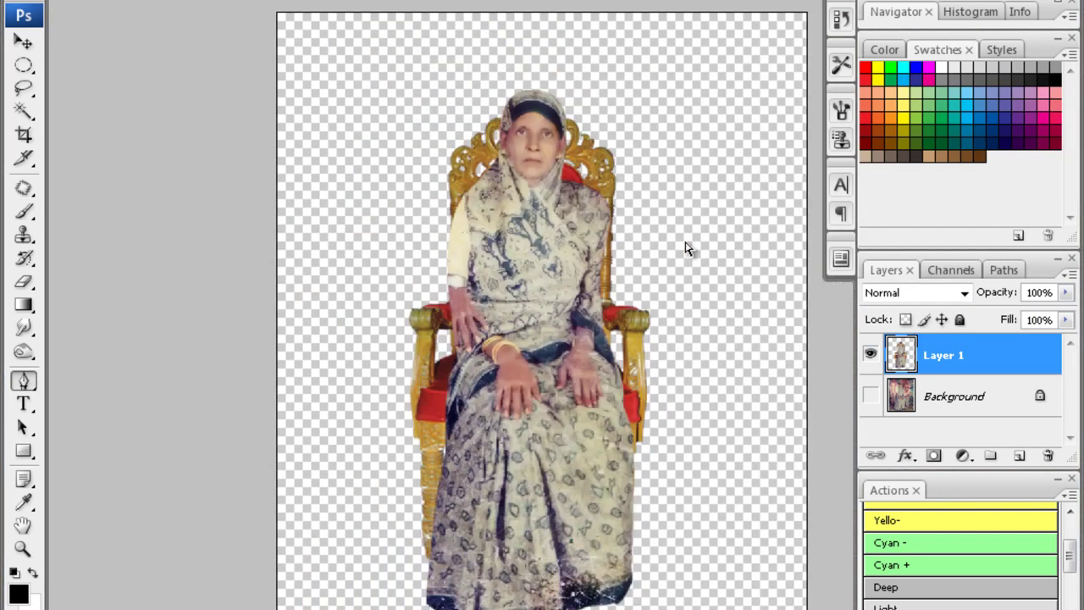
Zoom in close on the bangled hand's skin and fingers
{"action": "left_click", "coordinate": [553, 351], "text": "ctrl"}
{"action": "left_click", "coordinate": [552, 351], "text": "ctrl"}
{"action": "mouse_move", "coordinate": [581, 375]}
{"action": "left_mouse_down"}
{"action": "mouse_move", "coordinate": [517, 387]}
{"action": "mouse_move", "coordinate": [590, 338]}
{"action": "mouse_move", "coordinate": [503, 368]}
{"action": "left_mouse_up"}
{"action": "left_click", "coordinate": [593, 392], "text": "ctrl"}
{"action": "key", "text": "s"}
{"action": "left_click", "coordinate": [298, 399], "text": "ctrl"}
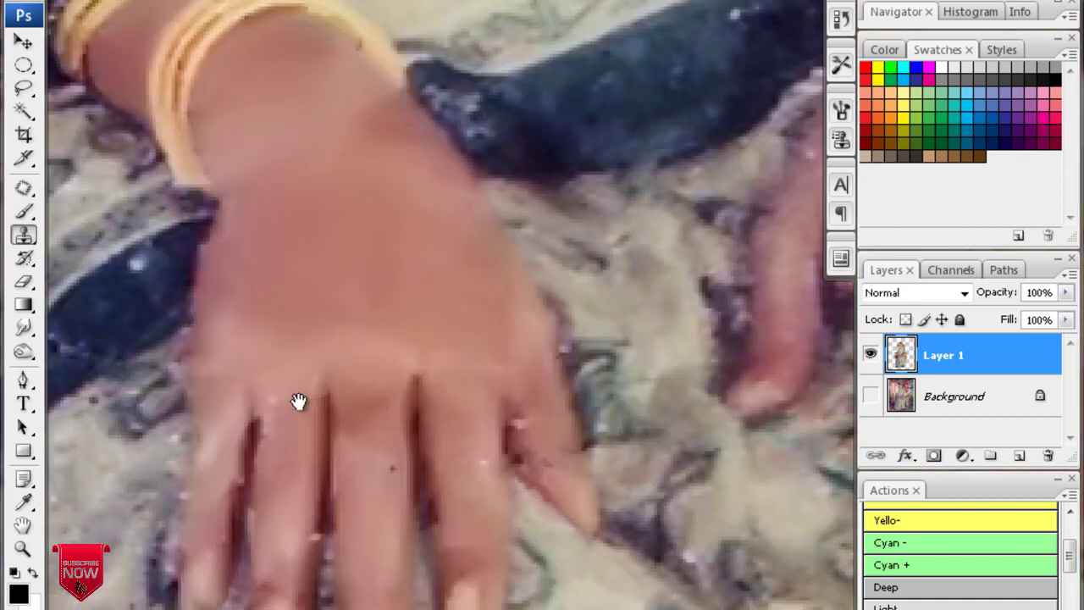
{"action": "left_click", "coordinate": [288, 406], "text": "ctrl"}
Soften the specks on the hand's back and fingers with the Blur tool
{"action": "left_click", "coordinate": [23, 328]}
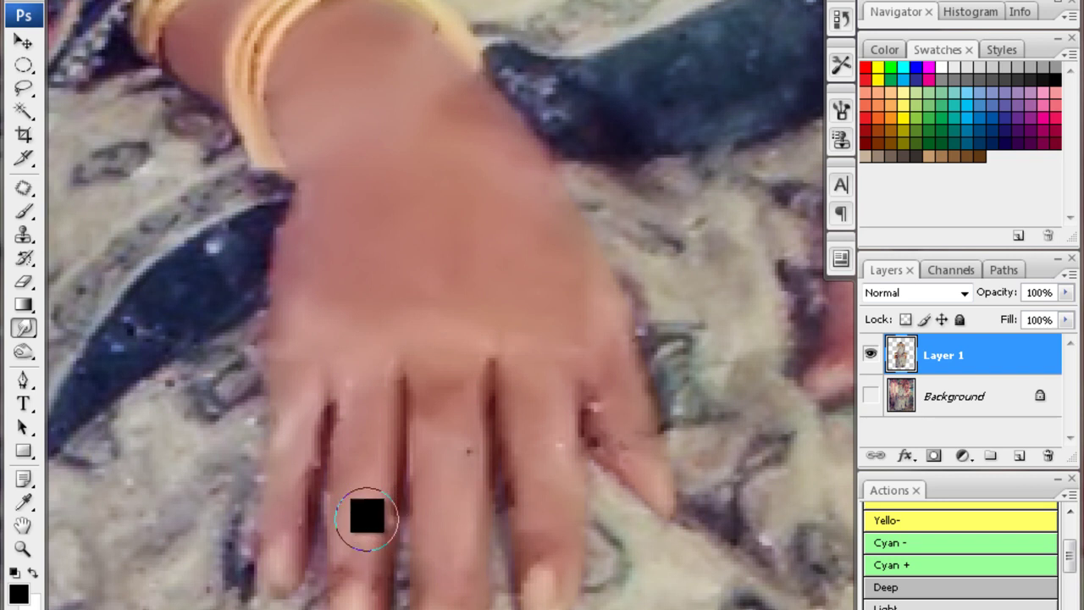
{"action": "scroll", "coordinate": [333, 367], "scroll_direction": "up", "scroll_amount": 3}
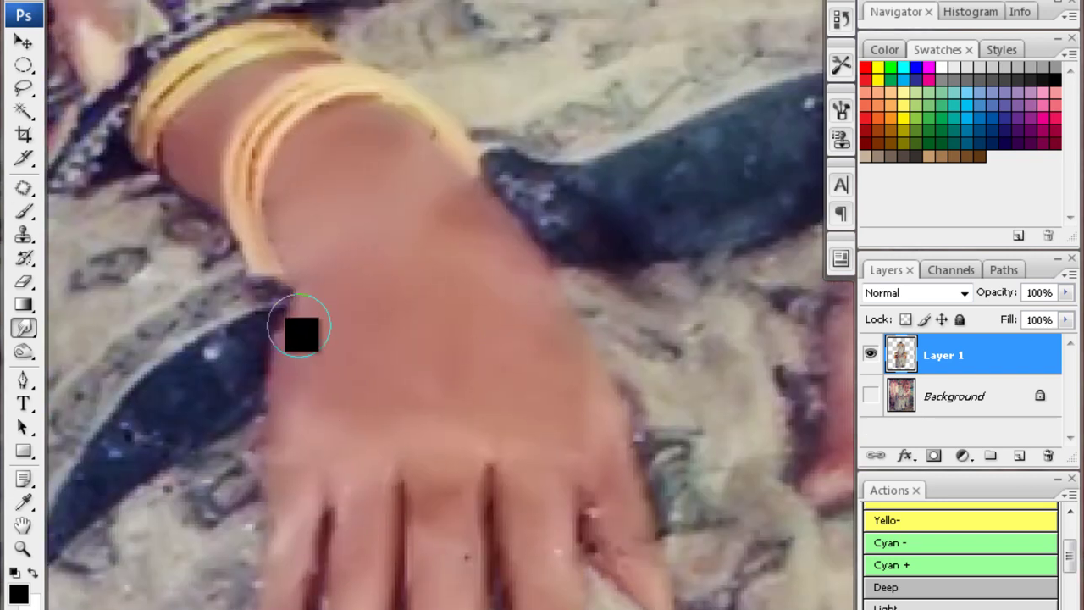
{"action": "scroll", "coordinate": [300, 331], "scroll_direction": "down", "scroll_amount": 2}
{"action": "scroll", "coordinate": [416, 411], "scroll_direction": "right", "scroll_amount": 2}
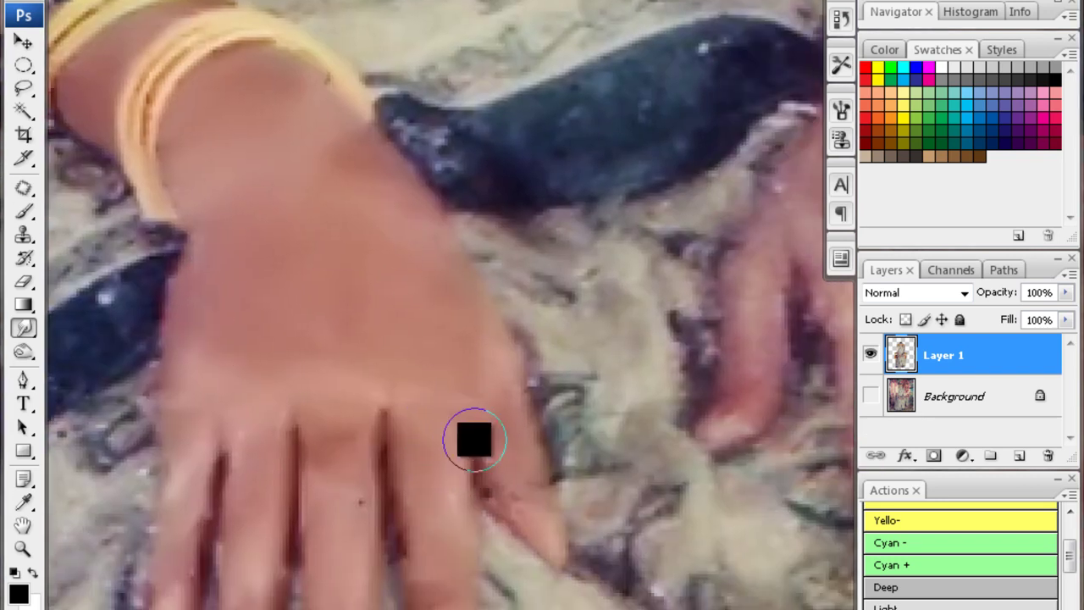
{"action": "scroll", "coordinate": [404, 413], "scroll_direction": "down", "scroll_amount": 2}
{"action": "scroll", "coordinate": [404, 413], "scroll_direction": "left", "scroll_amount": 1}
{"action": "scroll", "coordinate": [369, 559], "scroll_direction": "down", "scroll_amount": 3}
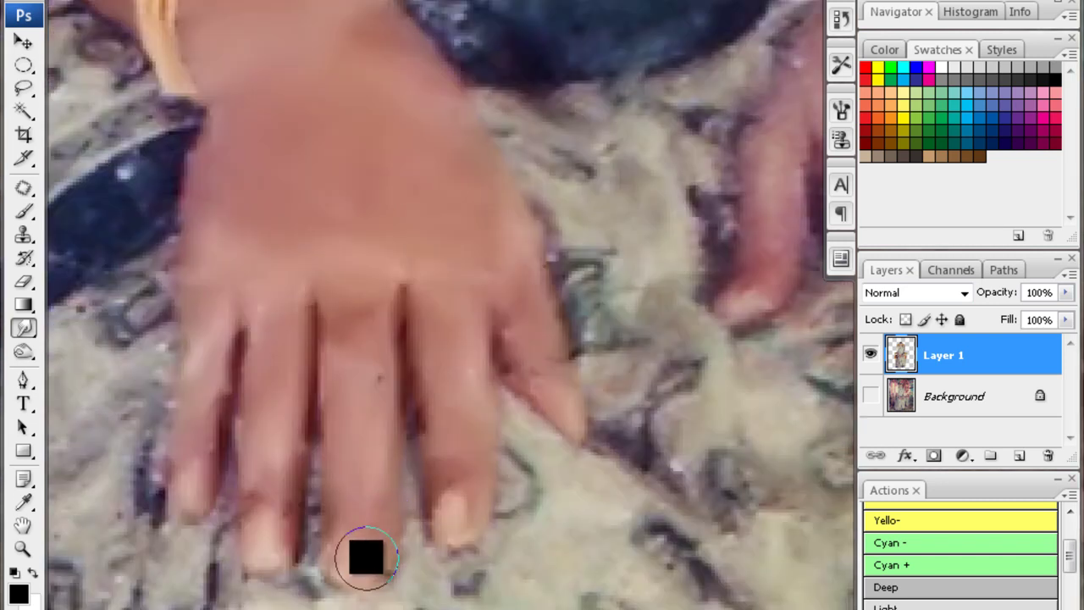
{"action": "scroll", "coordinate": [454, 474], "scroll_direction": "up", "scroll_amount": 2}
{"action": "scroll", "coordinate": [375, 350], "scroll_direction": "down", "scroll_amount": 1}
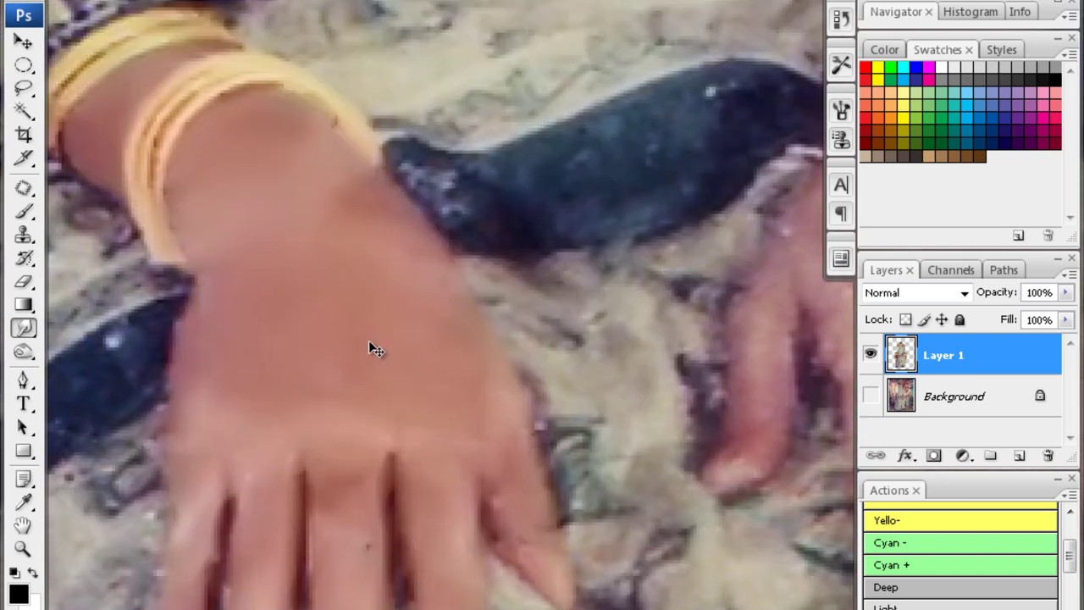
{"action": "scroll", "coordinate": [418, 340], "scroll_direction": "down", "scroll_amount": 2}
{"action": "scroll", "coordinate": [418, 341], "scroll_direction": "down", "scroll_amount": 1}
{"action": "scroll", "coordinate": [581, 323], "scroll_direction": "up", "scroll_amount": 1}
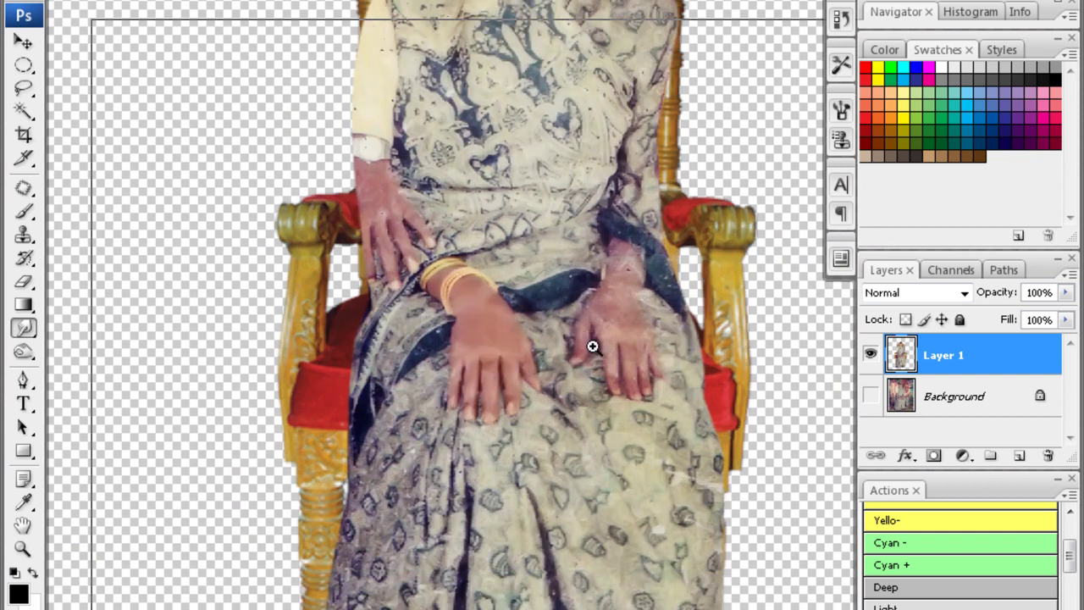
{"action": "scroll", "coordinate": [591, 345], "scroll_direction": "up", "scroll_amount": 1}
{"action": "scroll", "coordinate": [585, 331], "scroll_direction": "up", "scroll_amount": 2}
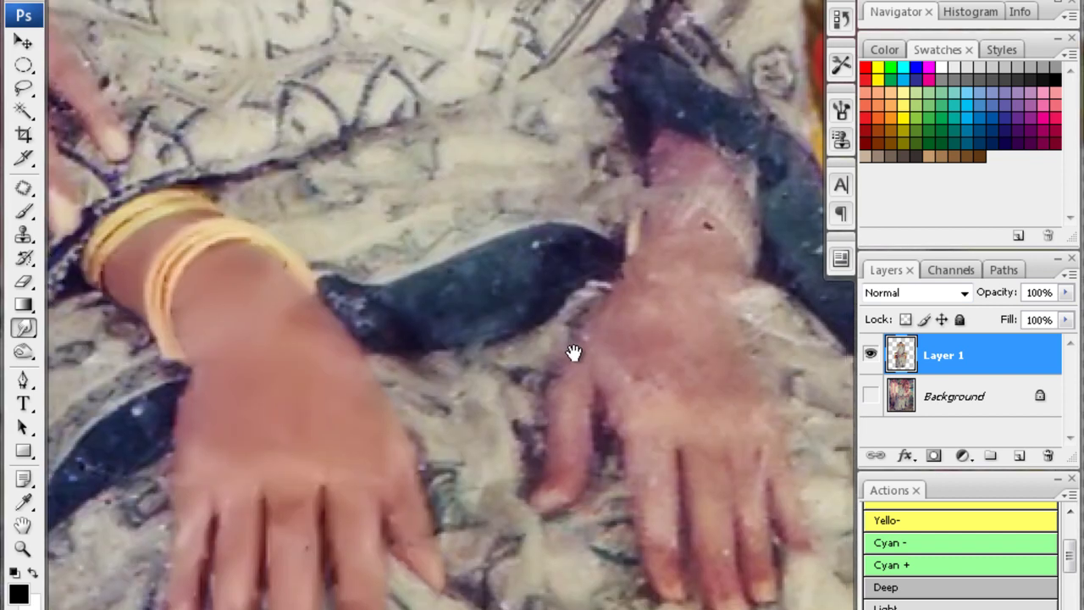
{"action": "scroll", "coordinate": [573, 353], "scroll_direction": "up", "scroll_amount": 1}
Start a pen path along the bangles' edge on the left hand
{"action": "mouse_move", "coordinate": [533, 358]}
{"action": "left_mouse_down"}
{"action": "mouse_move", "coordinate": [593, 382]}
{"action": "mouse_move", "coordinate": [450, 368]}
{"action": "mouse_move", "coordinate": [506, 282]}
{"action": "mouse_move", "coordinate": [528, 279]}
{"action": "left_mouse_up"}
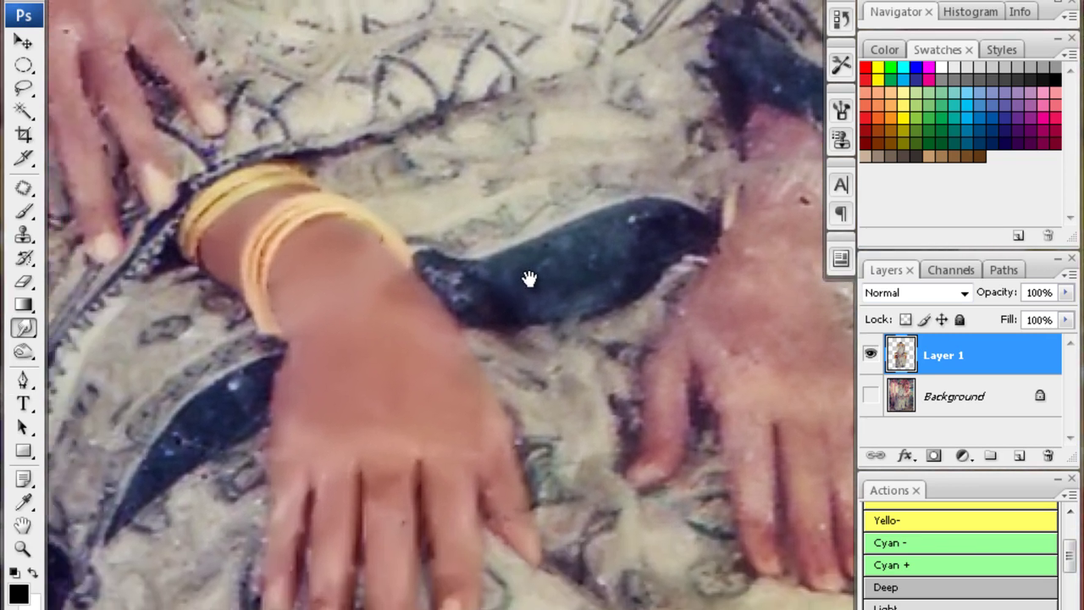
{"action": "key", "text": "p"}
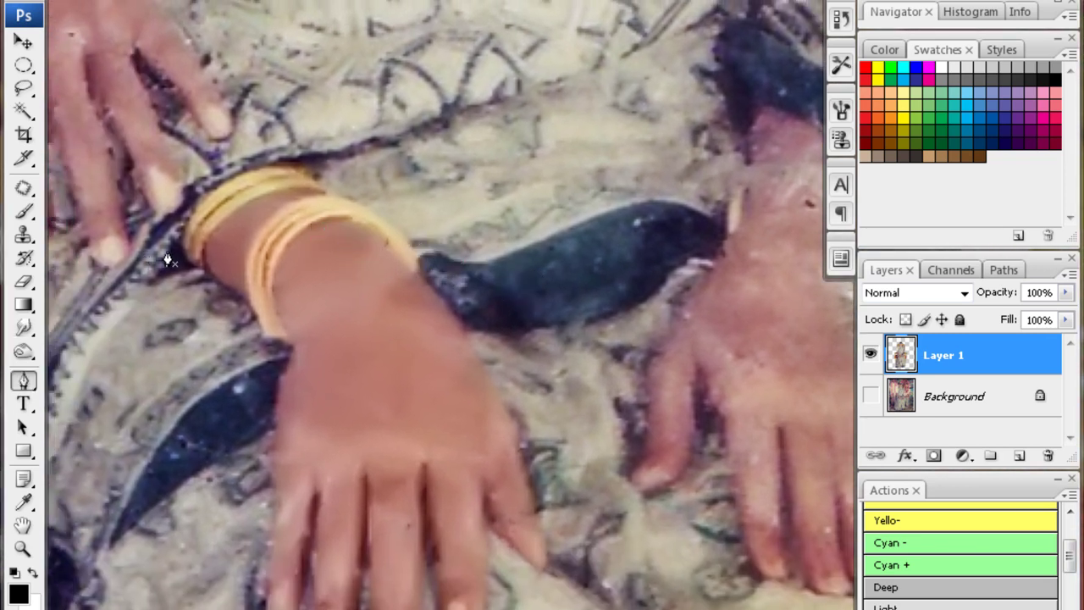
{"action": "left_click_drag", "start_coordinate": [279, 161], "coordinate": [312, 163]}
{"action": "mouse_move", "coordinate": [447, 273]}
{"action": "left_mouse_down"}
{"action": "mouse_move", "coordinate": [401, 238]}
{"action": "mouse_move", "coordinate": [411, 262]}
{"action": "left_mouse_up"}
{"action": "scroll", "coordinate": [374, 254], "scroll_direction": "down", "scroll_amount": 3}
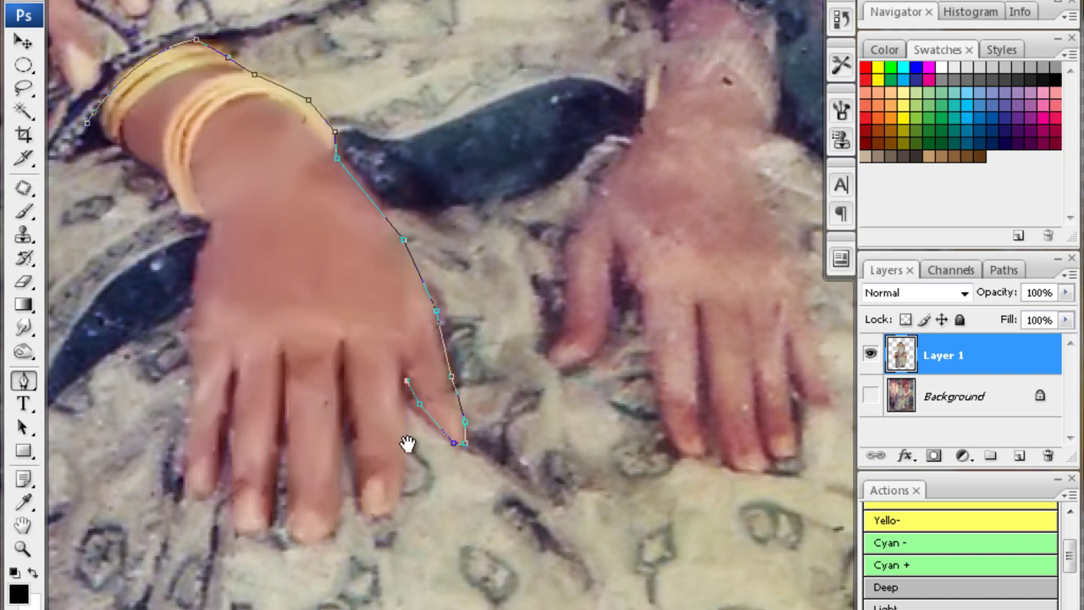
{"action": "scroll", "coordinate": [407, 444], "scroll_direction": "down", "scroll_amount": 3}
Continue the pen path around the hand's outline, between the fingers and up its side
{"action": "left_click_drag", "start_coordinate": [398, 438], "coordinate": [391, 438]}
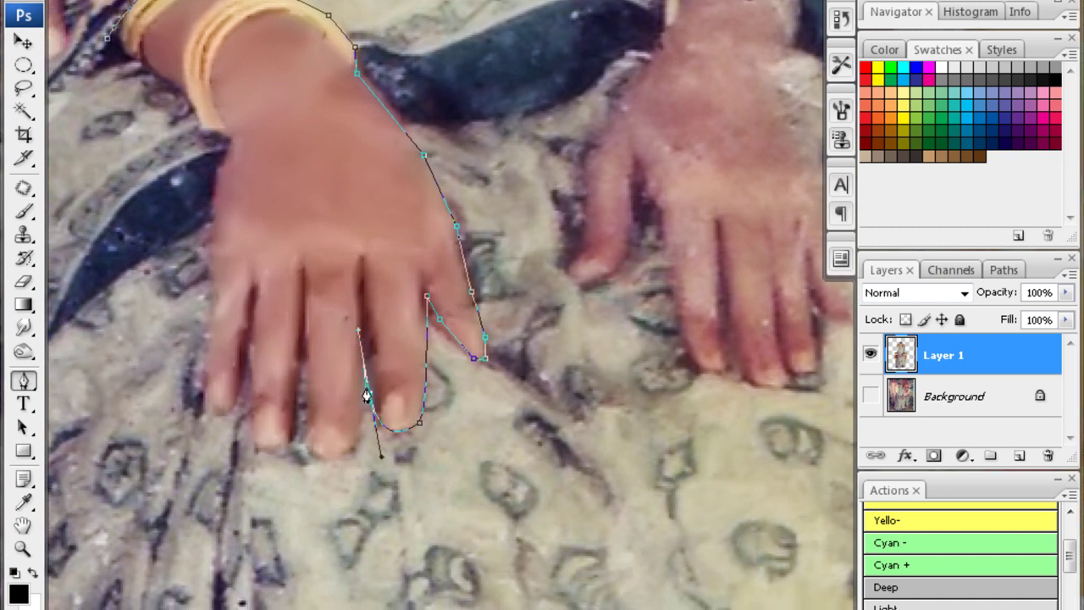
{"action": "scroll", "coordinate": [383, 414], "scroll_direction": "down", "scroll_amount": 2}
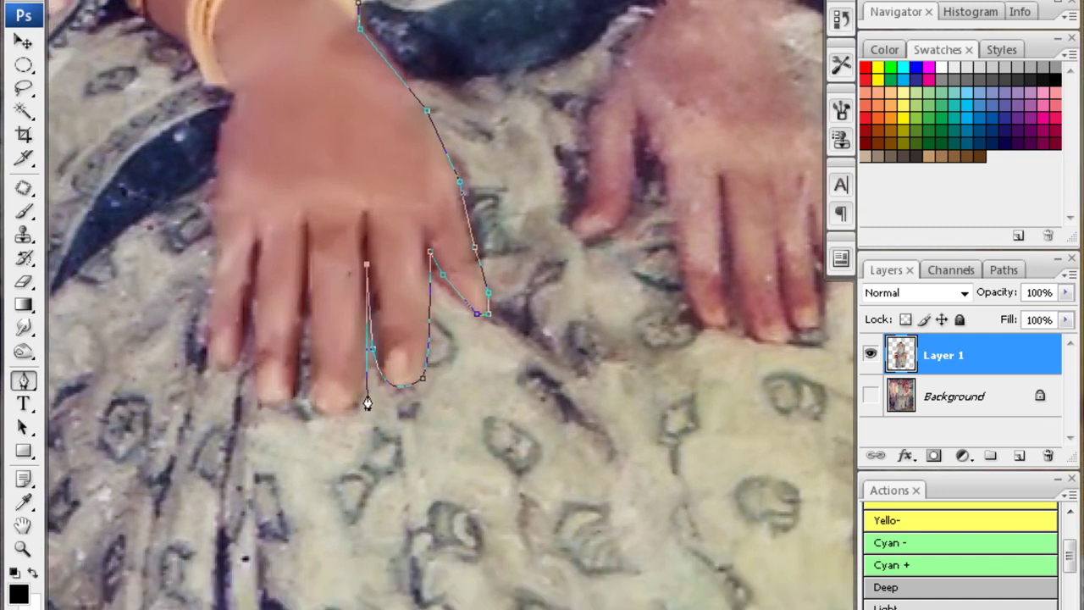
{"action": "left_click", "coordinate": [367, 395]}
{"action": "scroll", "coordinate": [381, 406], "scroll_direction": "left", "scroll_amount": 3}
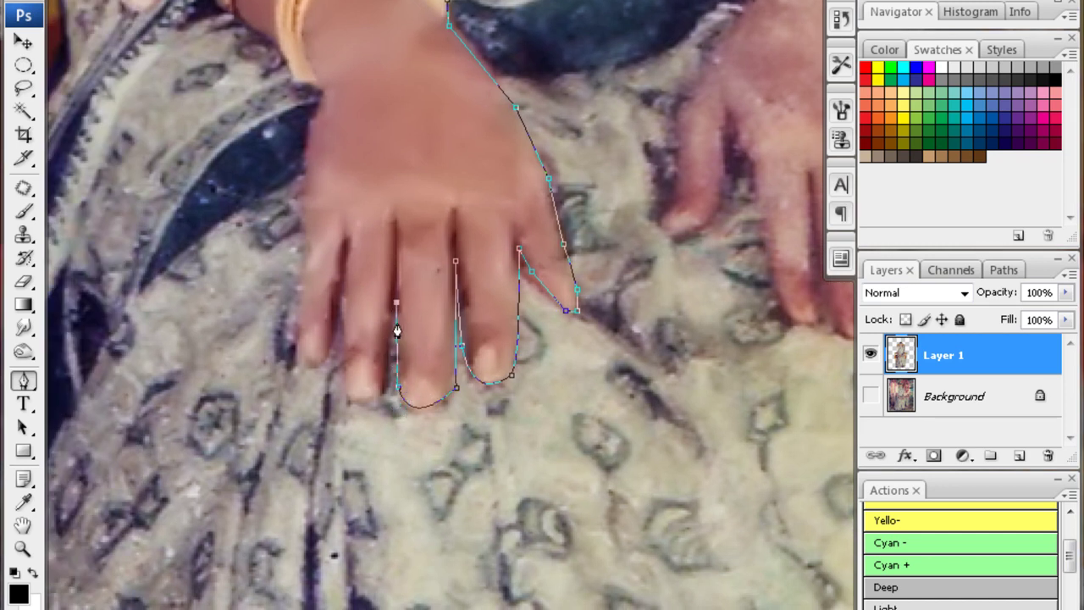
{"action": "scroll", "coordinate": [397, 330], "scroll_direction": "down", "scroll_amount": 1}
{"action": "scroll", "coordinate": [397, 339], "scroll_direction": "left", "scroll_amount": 1}
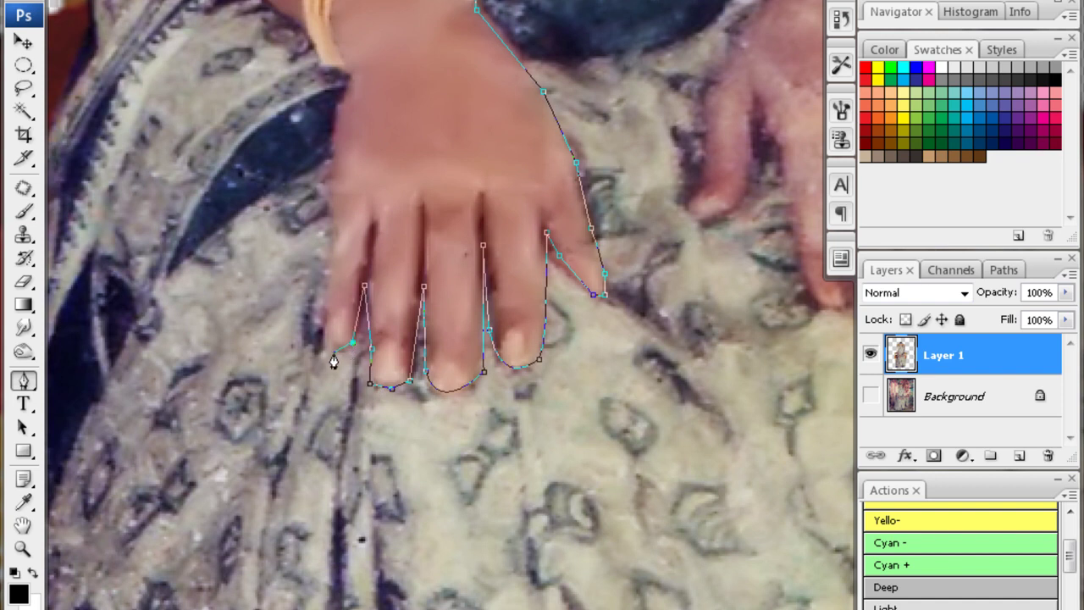
{"action": "left_click", "coordinate": [330, 246]}
{"action": "scroll", "coordinate": [335, 254], "scroll_direction": "up", "scroll_amount": 3}
{"action": "scroll", "coordinate": [339, 263], "scroll_direction": "left", "scroll_amount": 1}
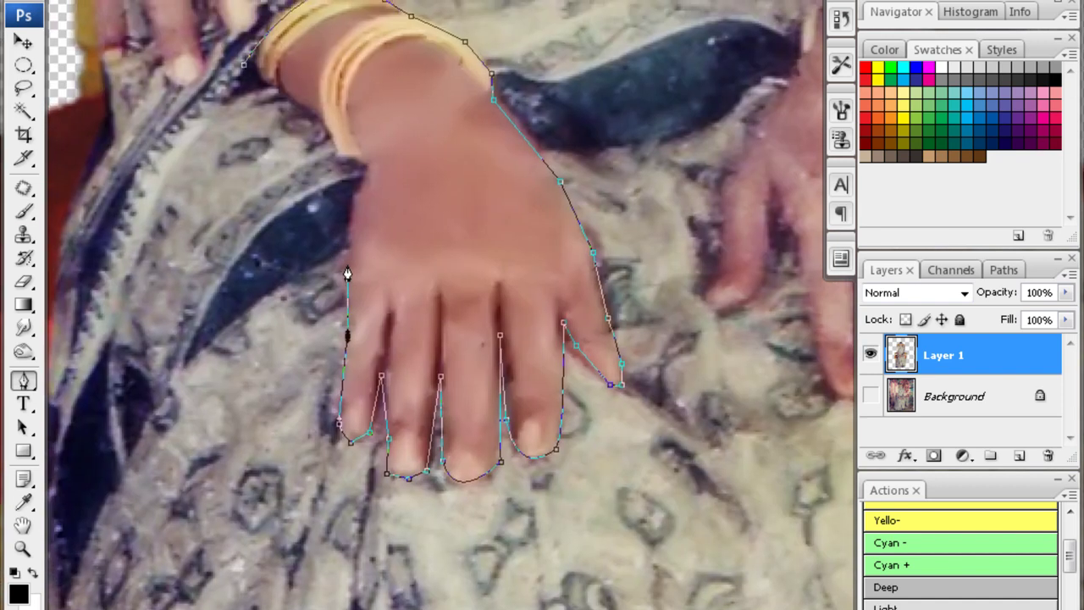
{"action": "left_click", "coordinate": [365, 173]}
{"action": "scroll", "coordinate": [339, 204], "scroll_direction": "up", "scroll_amount": 4}
{"action": "scroll", "coordinate": [322, 220], "scroll_direction": "left", "scroll_amount": 1}
Load the hand path as a selection and feather it 1.5 px
{"action": "key", "text": "ctrl+Return"}
{"action": "key", "text": "ctrl+alt+d"}
{"action": "type", "text": "1.5"}
{"action": "key", "text": "Return"}
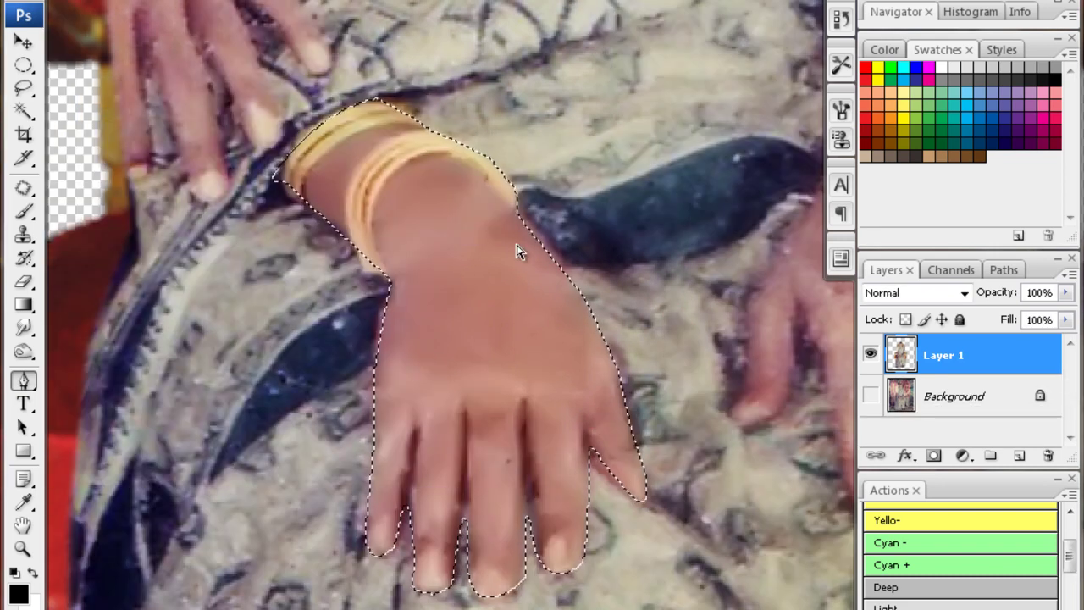
Copy the selected hand to Layer 2 and flip it horizontally
{"action": "key", "text": "ctrl+j"}
{"action": "key", "text": "ctrl+t"}
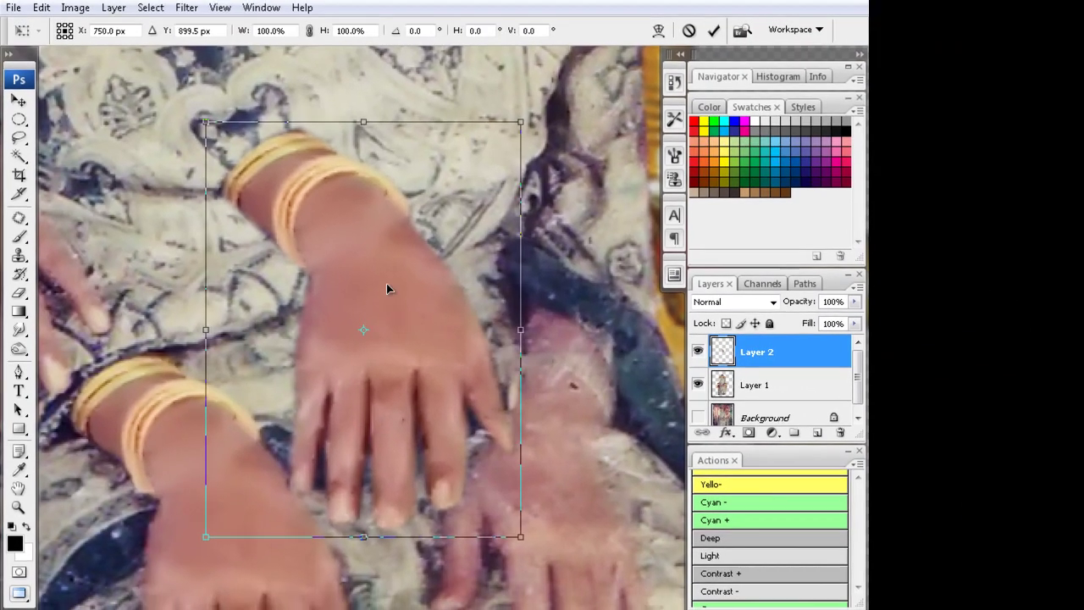
{"action": "right_click", "coordinate": [388, 288]}
{"action": "left_click", "coordinate": [447, 504]}
{"action": "key", "text": "Return"}
Move the mirrored hand over the woman's other hand and rotate it about -3°
{"action": "key", "text": "p"}
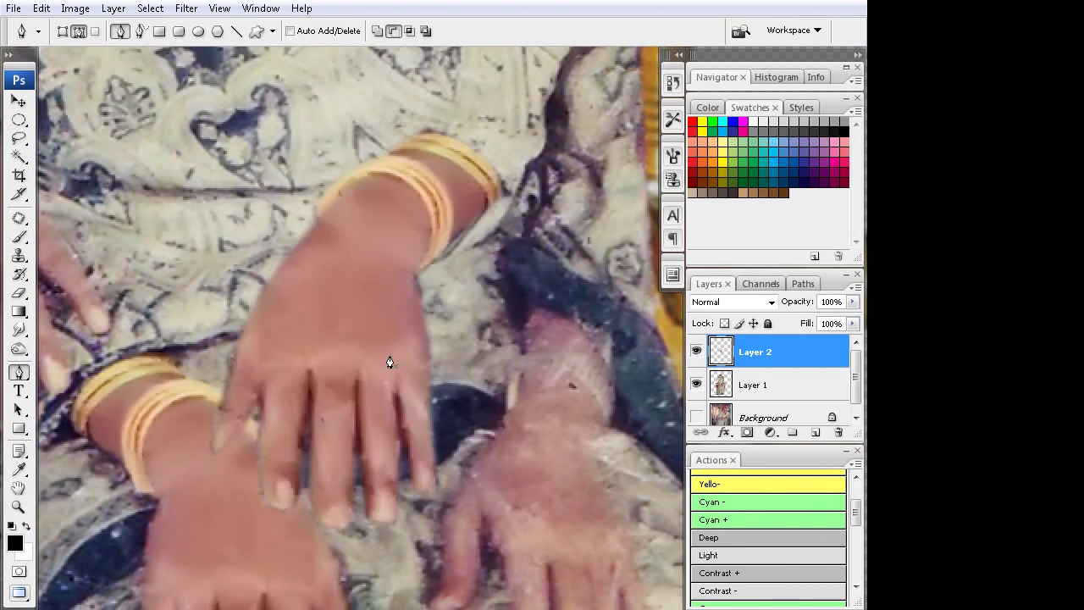
{"action": "key", "text": "v"}
{"action": "left_click_drag", "start_coordinate": [361, 248], "coordinate": [523, 433]}
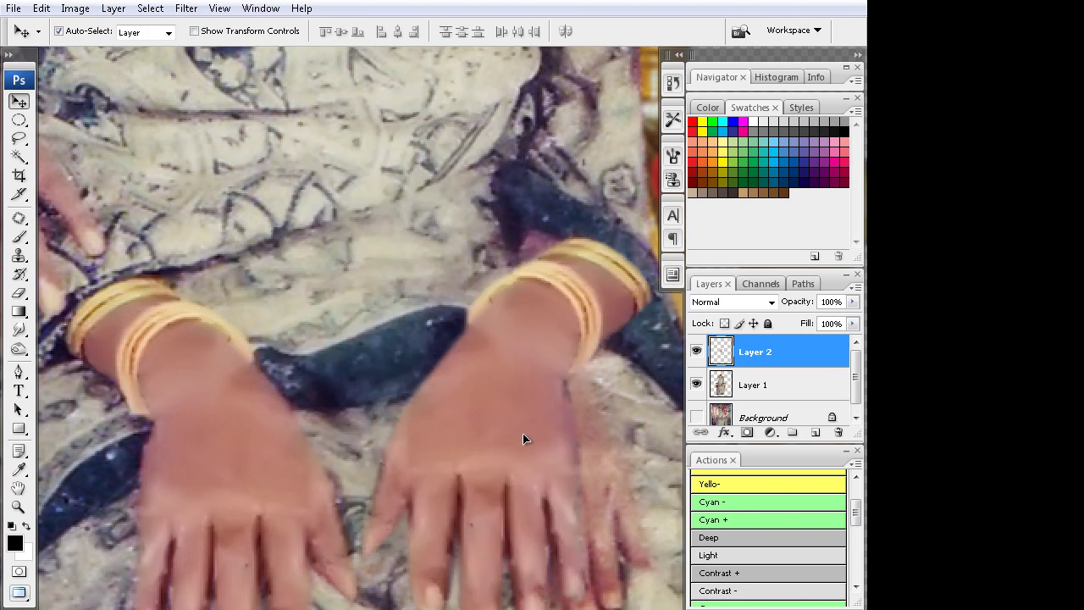
{"action": "mouse_move", "coordinate": [529, 384]}
{"action": "left_mouse_down"}
{"action": "mouse_move", "coordinate": [411, 293]}
{"action": "mouse_move", "coordinate": [439, 283]}
{"action": "mouse_move", "coordinate": [433, 294]}
{"action": "left_mouse_up"}
{"action": "key", "text": "ctrl+t"}
{"action": "left_click_drag", "start_coordinate": [293, 104], "coordinate": [278, 110]}
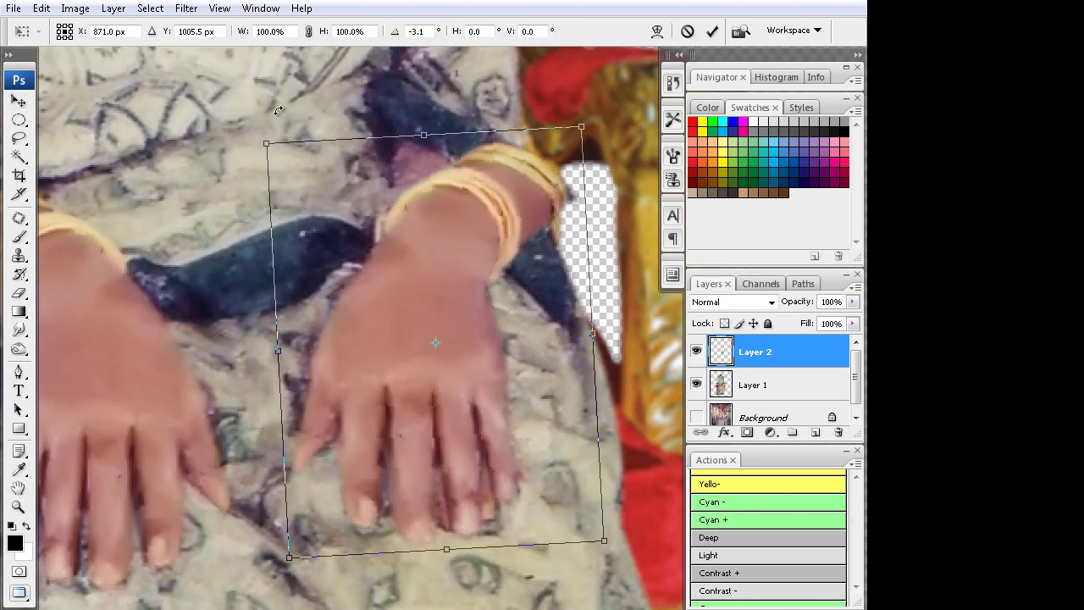
{"action": "key", "text": "Return"}
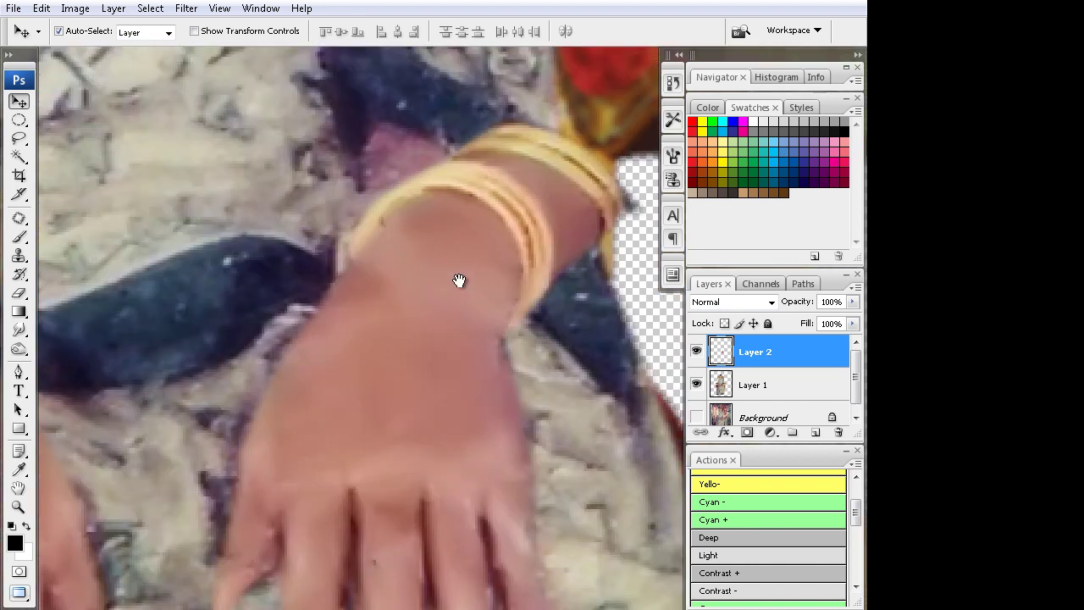
{"action": "key", "text": "ctrl+plus"}
{"action": "left_click", "coordinate": [440, 314], "text": "alt"}
Lasso around the bangled wrist and feather the selection 10 px
{"action": "key", "text": "l"}
{"action": "mouse_move", "coordinate": [535, 222]}
{"action": "left_mouse_down"}
{"action": "mouse_move", "coordinate": [556, 377]}
{"action": "mouse_move", "coordinate": [542, 228]}
{"action": "left_mouse_up"}
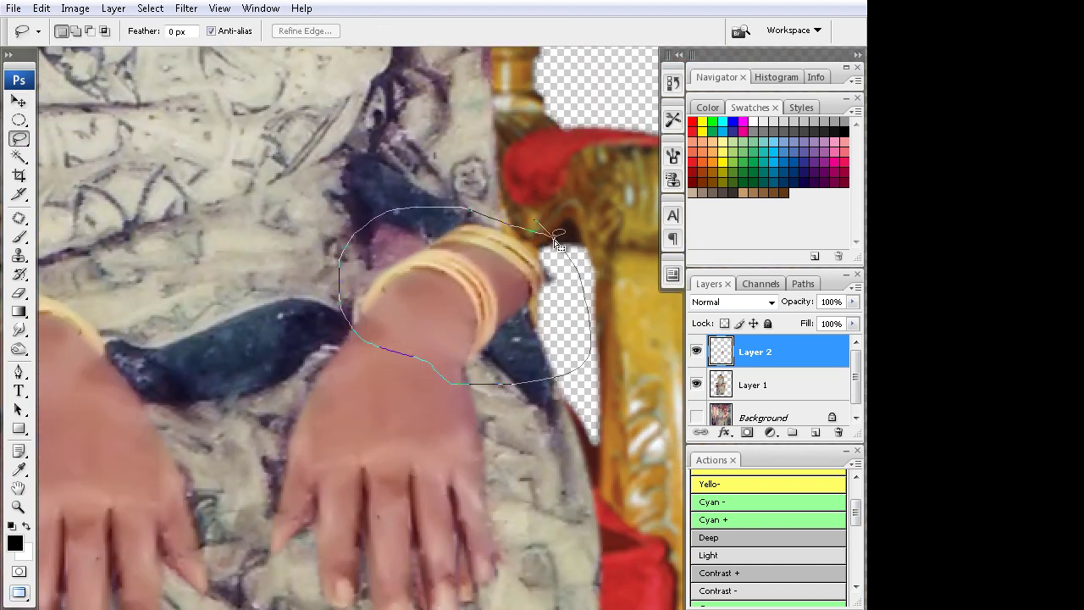
{"action": "key", "text": "ctrl+alt+d"}
{"action": "type", "text": "10"}
{"action": "key", "text": "Return"}
Copy the wrist to Layer 3, flip it horizontally, and move it onto the other arm
{"action": "key", "text": "ctrl+j"}
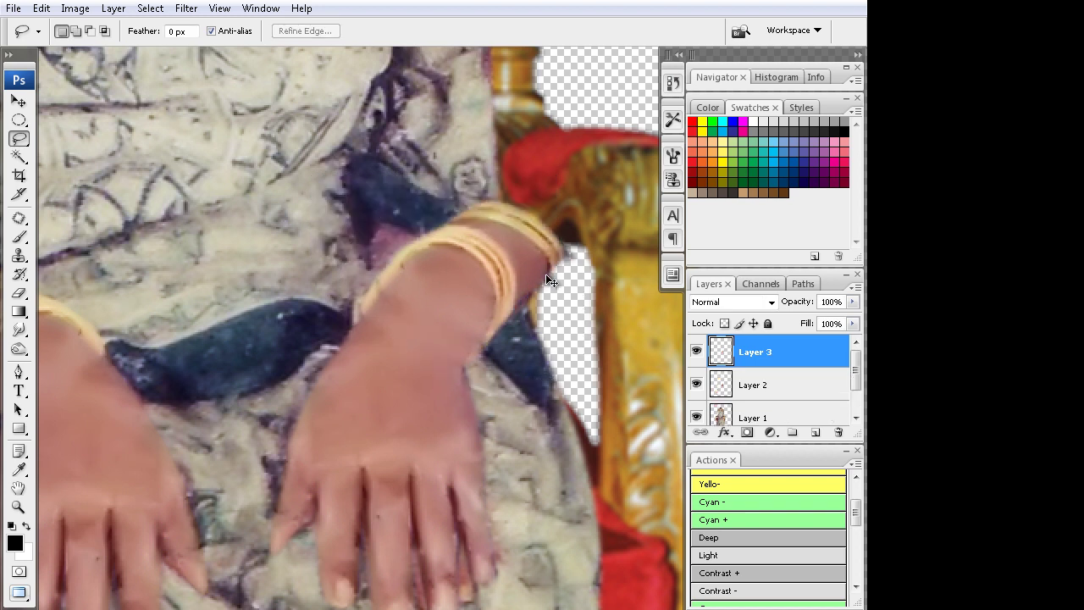
{"action": "key", "text": "ctrl+t"}
{"action": "right_click", "coordinate": [472, 272]}
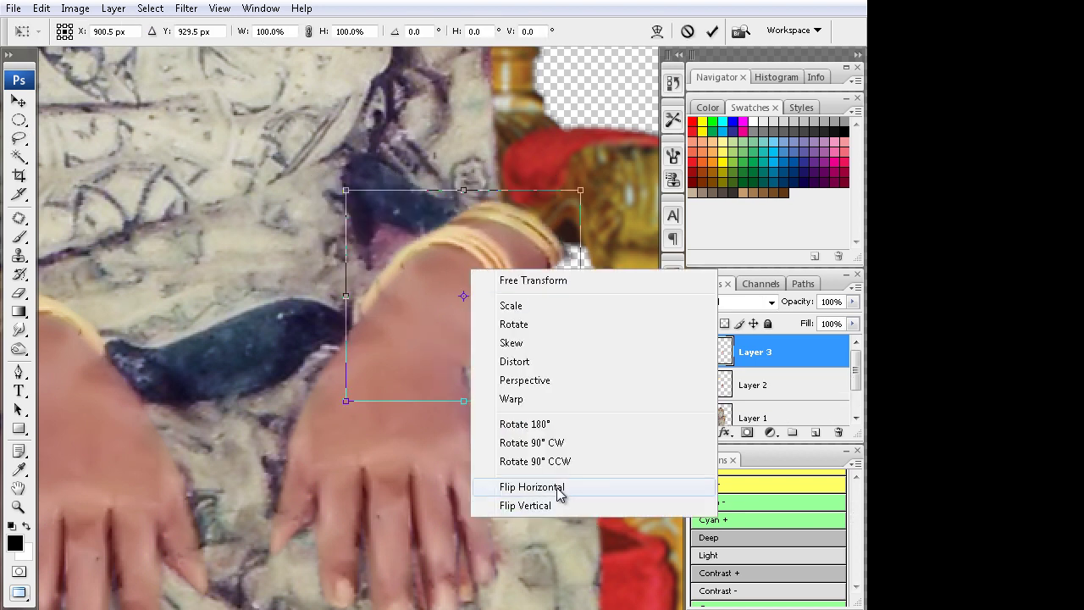
{"action": "left_click", "coordinate": [561, 485]}
{"action": "mouse_move", "coordinate": [484, 296]}
{"action": "left_mouse_down"}
{"action": "mouse_move", "coordinate": [293, 288]}
{"action": "mouse_move", "coordinate": [407, 280]}
{"action": "mouse_move", "coordinate": [381, 283]}
{"action": "left_mouse_up"}
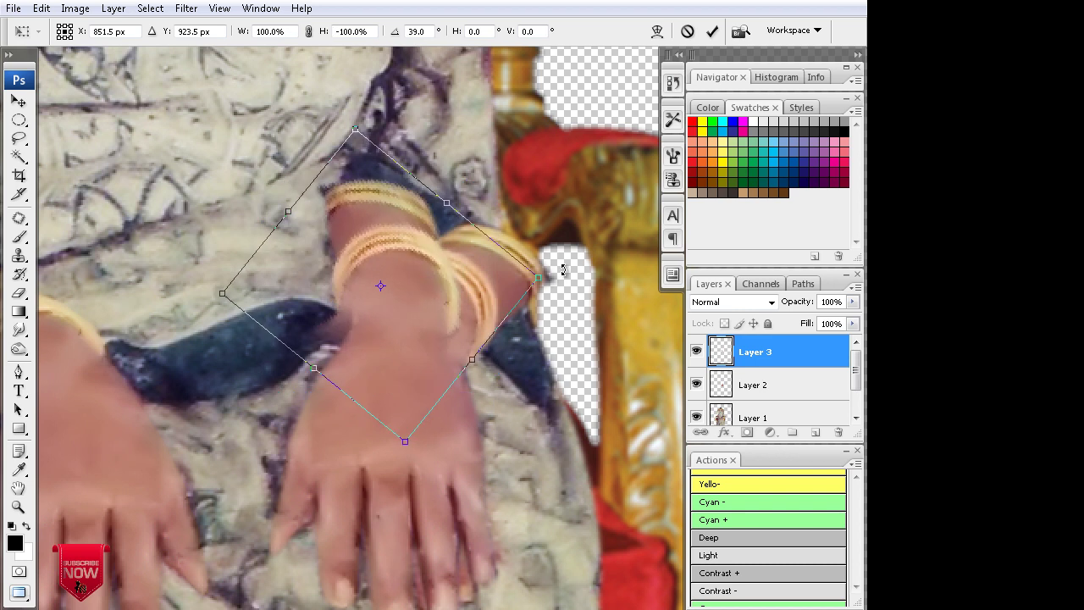
Undo the Layer 3 wrist copy, delete the bangled area from Layer 2, and deselect
{"action": "key", "text": "Return"}
{"action": "key", "text": "l"}
{"action": "key", "text": "ctrl+alt+z"}
{"action": "key", "text": "ctrl+alt+z"}
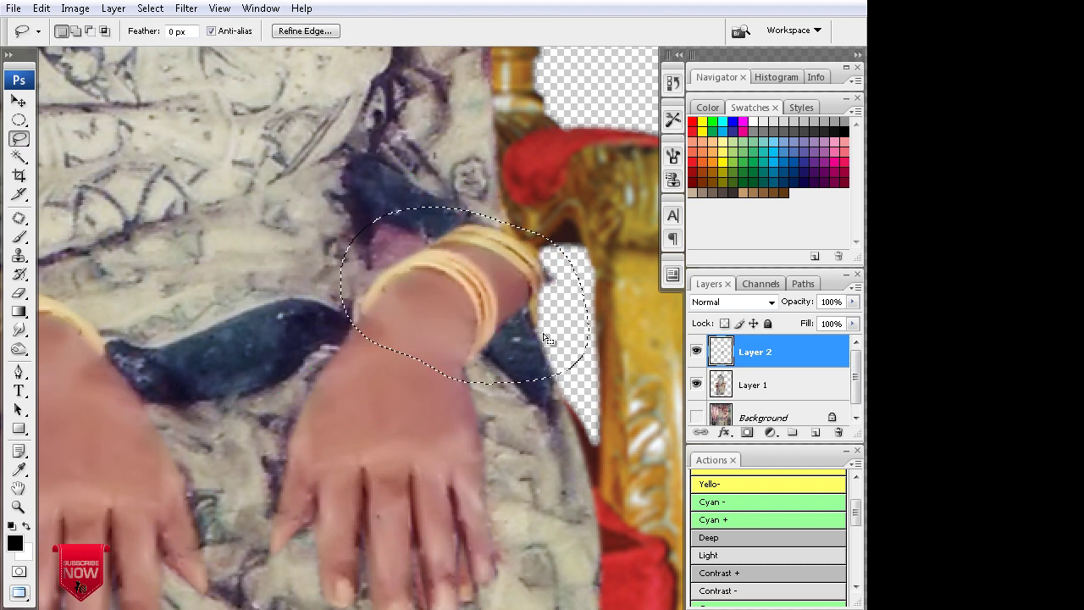
{"action": "key", "text": "shift+F6"}
{"action": "key", "text": "Return"}
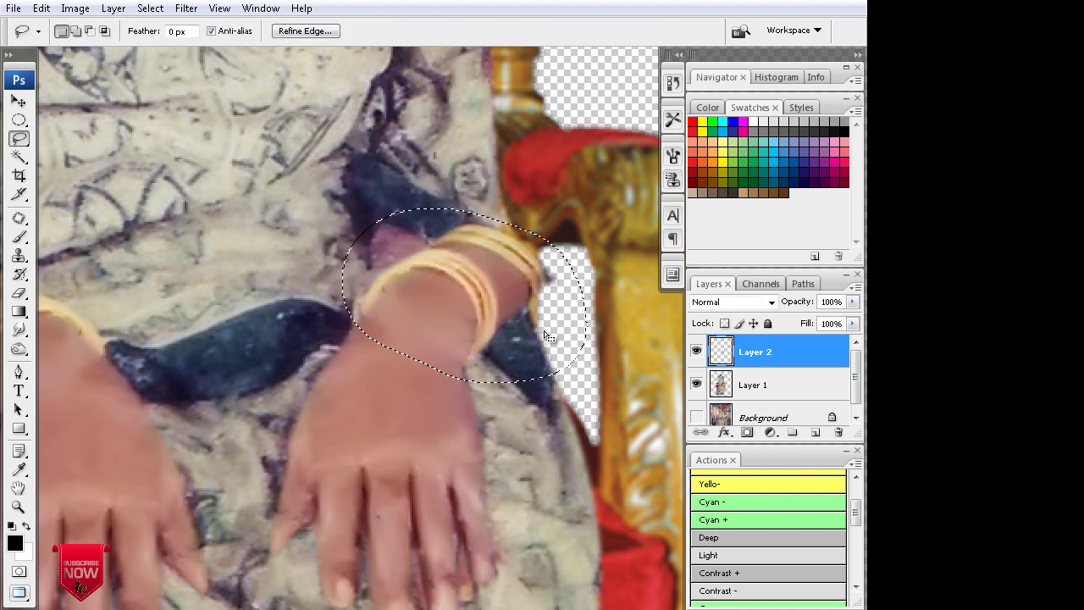
{"action": "key", "text": "Delete"}
{"action": "key", "text": "ctrl+d"}
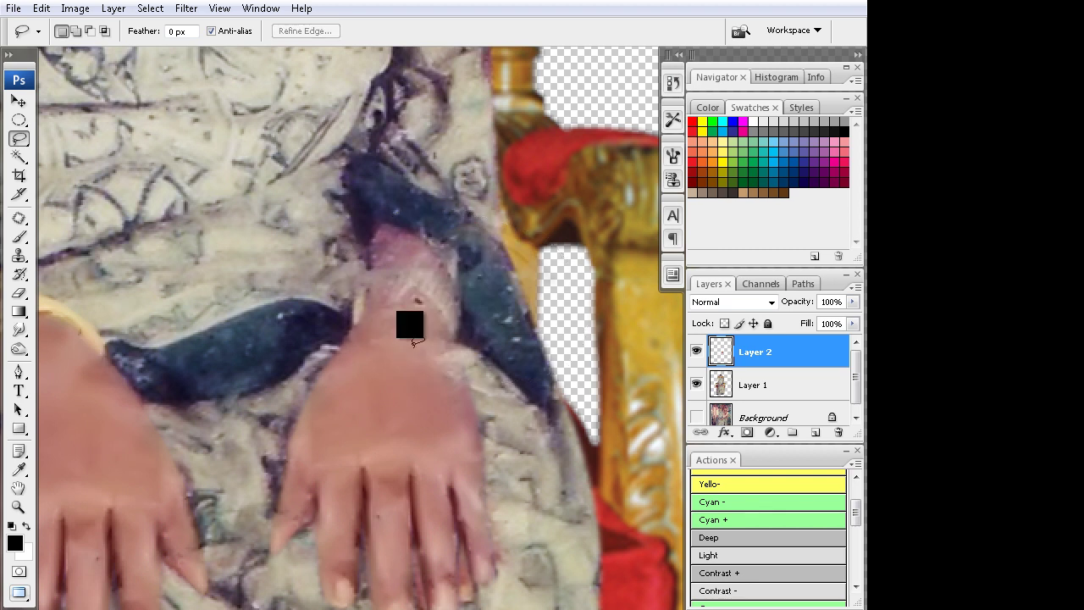
Zoom in on the right hand to inspect the now bare wrist
{"action": "key", "text": "ctrl+minus"}
{"action": "left_click", "coordinate": [452, 373]}
{"action": "left_click_drag", "start_coordinate": [452, 381], "coordinate": [498, 416]}
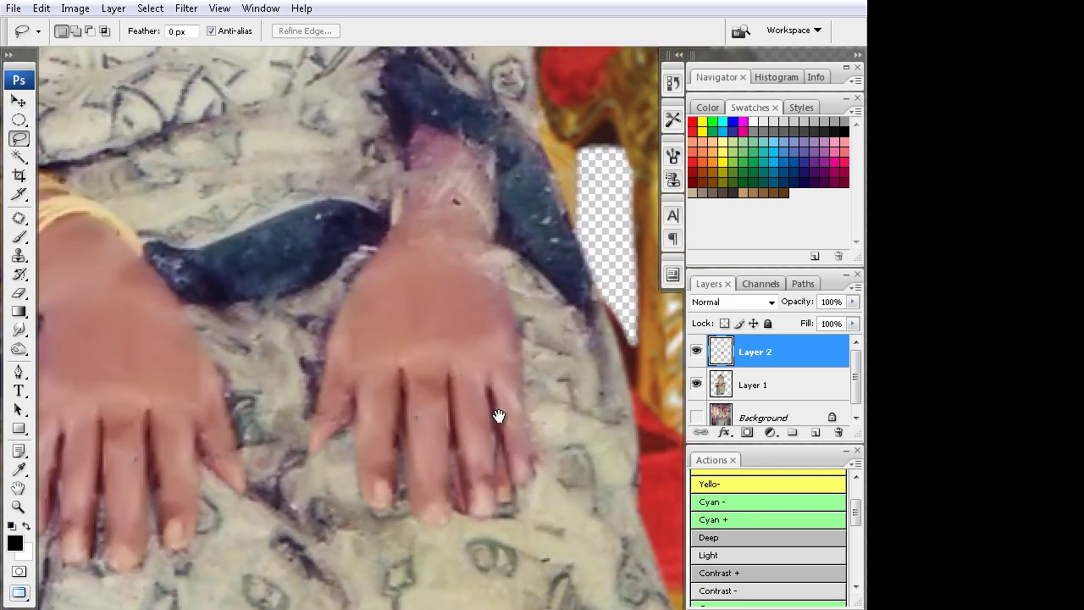
{"action": "scroll", "coordinate": [476, 369], "scroll_direction": "up", "scroll_amount": 3}
{"action": "key", "text": "s"}
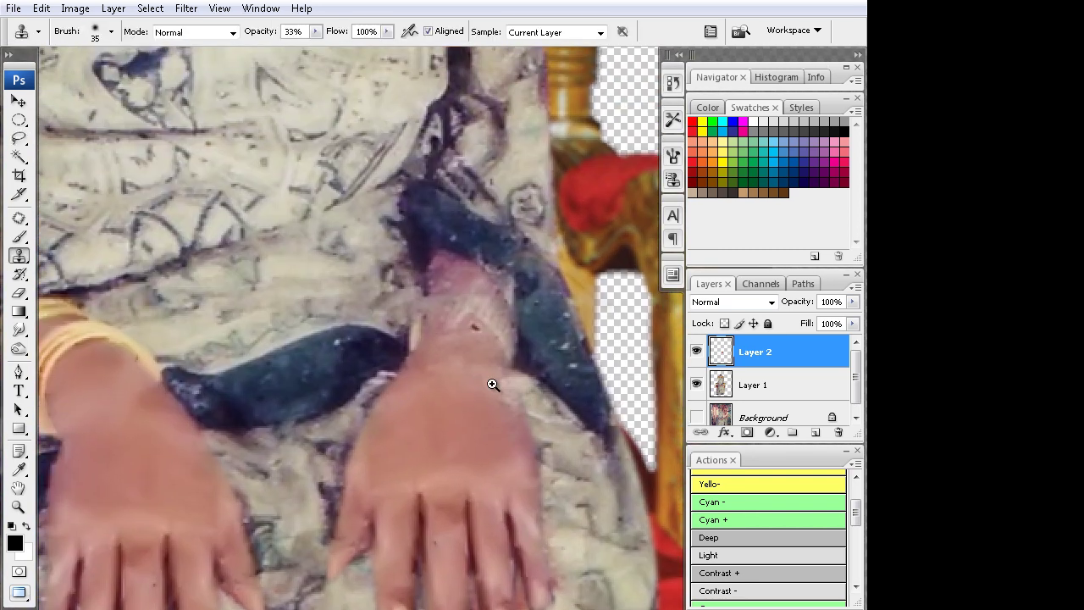
{"action": "scroll", "coordinate": [489, 358], "scroll_direction": "up", "scroll_amount": 2}
{"action": "scroll", "coordinate": [549, 366], "scroll_direction": "up", "scroll_amount": 1}
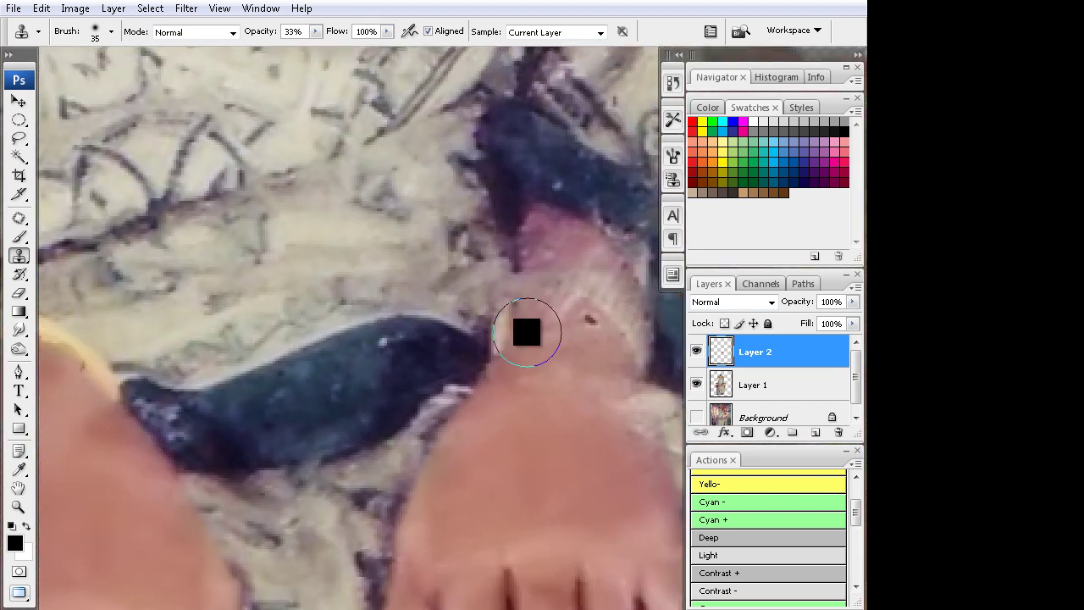
{"action": "scroll", "coordinate": [531, 303], "scroll_direction": "down", "scroll_amount": 1}
{"action": "key", "text": "p"}
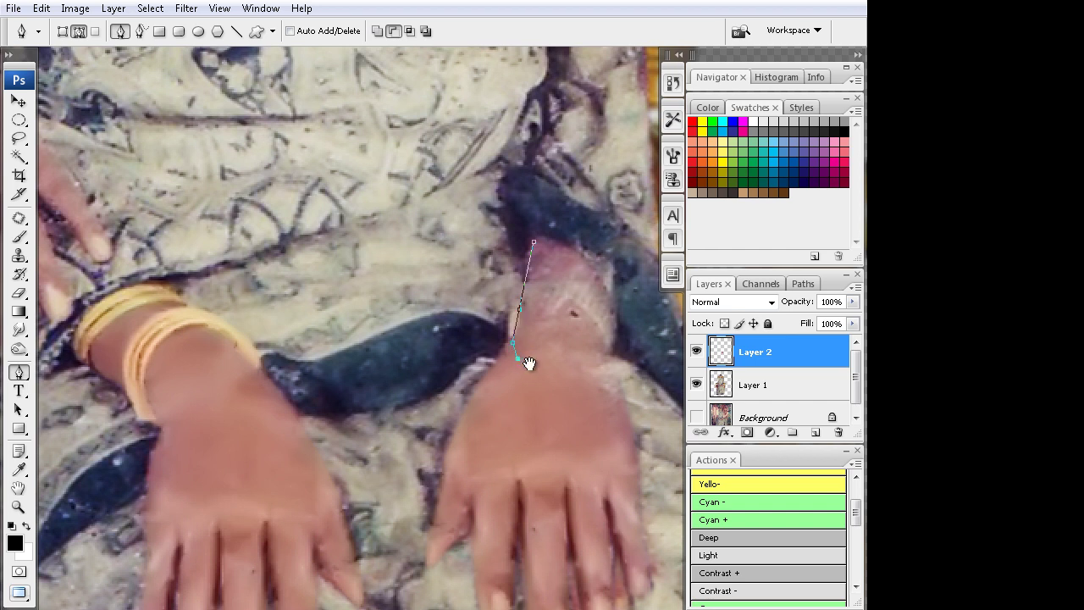
Trace a pen path across the right wrist, load it as a selection, and feather 10 px
{"action": "left_click_drag", "start_coordinate": [529, 364], "coordinate": [498, 342]}
{"action": "left_click_drag", "start_coordinate": [518, 364], "coordinate": [543, 378]}
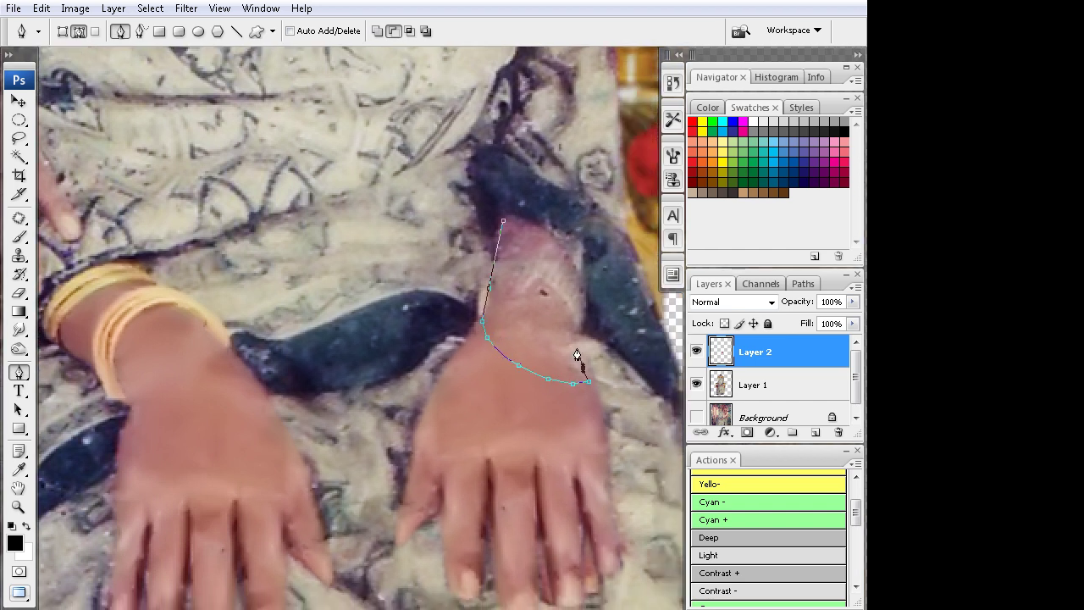
{"action": "key", "text": "ctrl+alt+z"}
{"action": "key", "text": "ctrl+alt+z"}
{"action": "key", "text": "ctrl+alt+z"}
{"action": "key", "text": "ctrl+alt+z"}
{"action": "key", "text": "ctrl+alt+z"}
{"action": "key", "text": "ctrl+alt+z"}
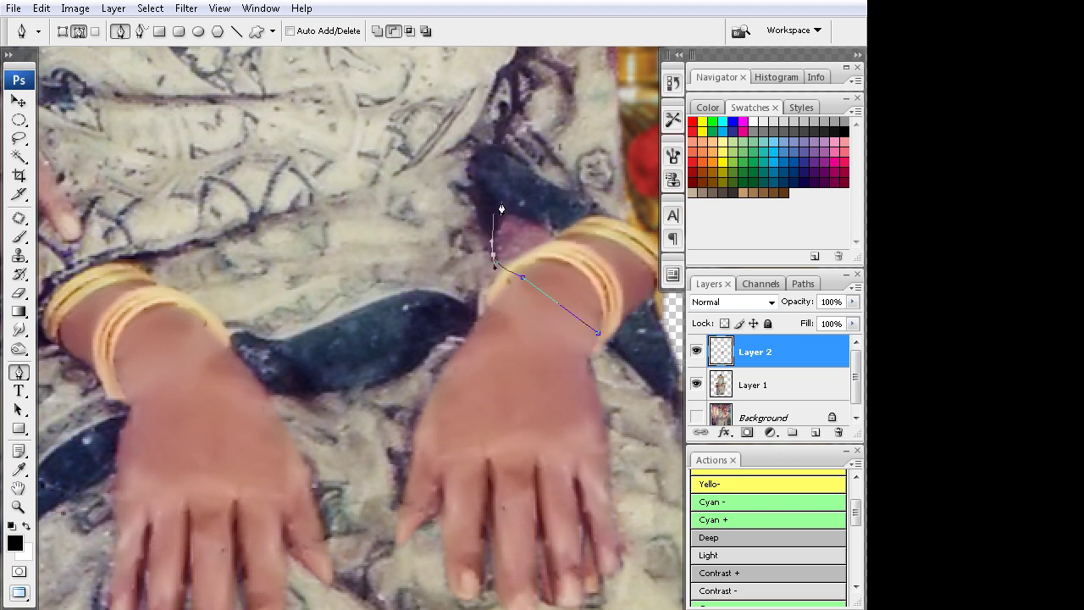
{"action": "left_click_drag", "start_coordinate": [502, 208], "coordinate": [414, 232]}
{"action": "left_click_drag", "start_coordinate": [443, 201], "coordinate": [513, 197]}
{"action": "left_click", "coordinate": [593, 335]}
{"action": "key", "text": "ctrl+Return"}
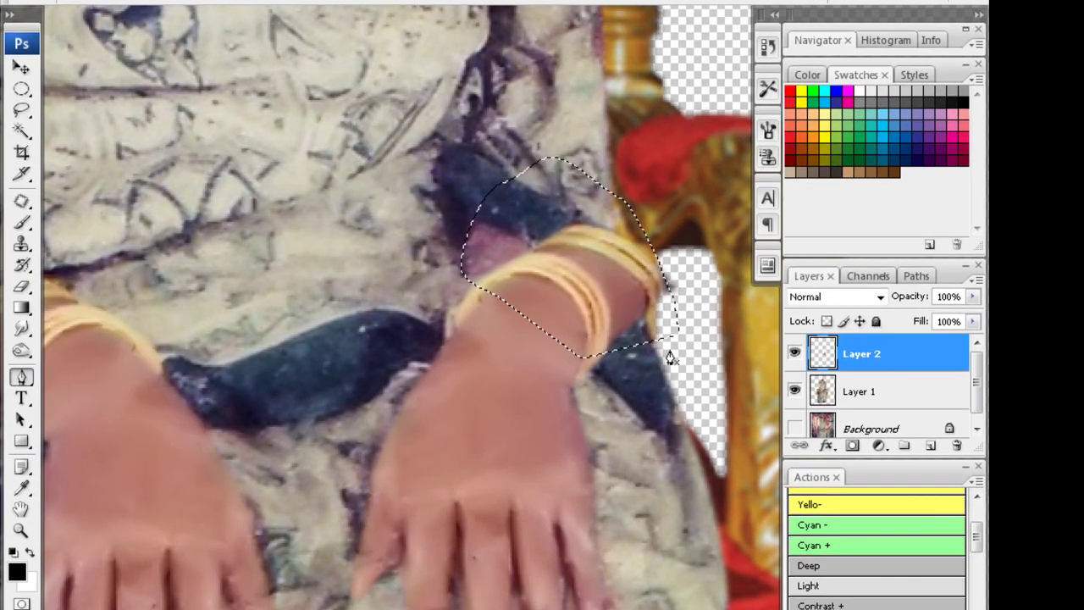
{"action": "key", "text": "ctrl+alt+d"}
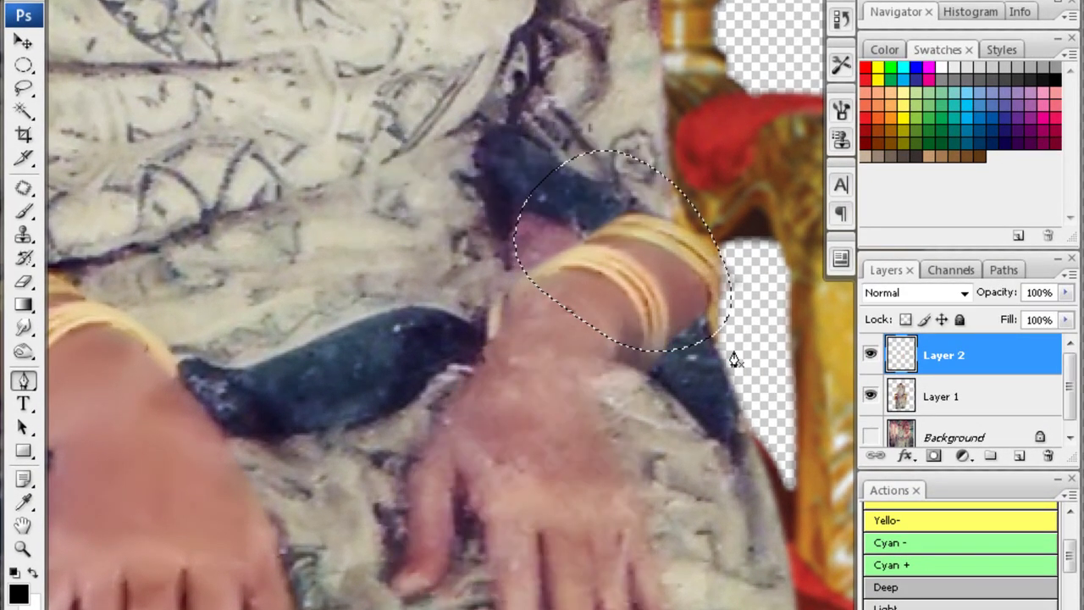
{"action": "key", "text": "z"}
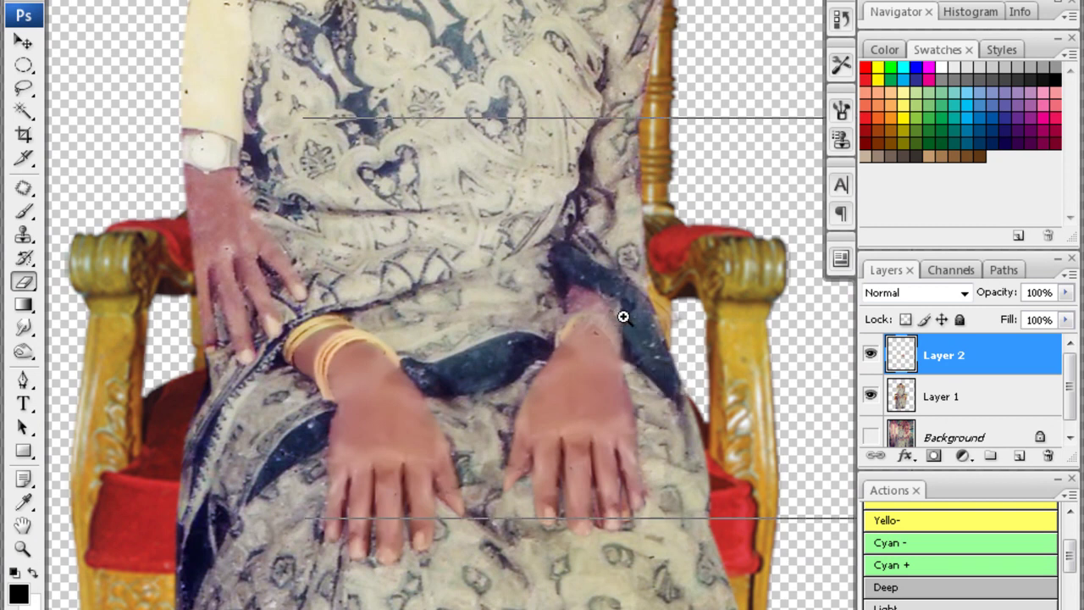
Nudge the copied hand slightly up and left over the right hand
{"action": "left_click", "coordinate": [624, 317]}
{"action": "left_click", "coordinate": [630, 498]}
{"action": "mouse_move", "coordinate": [637, 363]}
{"action": "left_mouse_down"}
{"action": "mouse_move", "coordinate": [480, 343]}
{"action": "mouse_move", "coordinate": [476, 332]}
{"action": "mouse_move", "coordinate": [718, 283]}
{"action": "mouse_move", "coordinate": [651, 311]}
{"action": "mouse_move", "coordinate": [645, 341]}
{"action": "left_mouse_up"}
{"action": "scroll", "coordinate": [659, 338], "scroll_direction": "up", "scroll_amount": 3}
{"action": "key", "text": "e"}
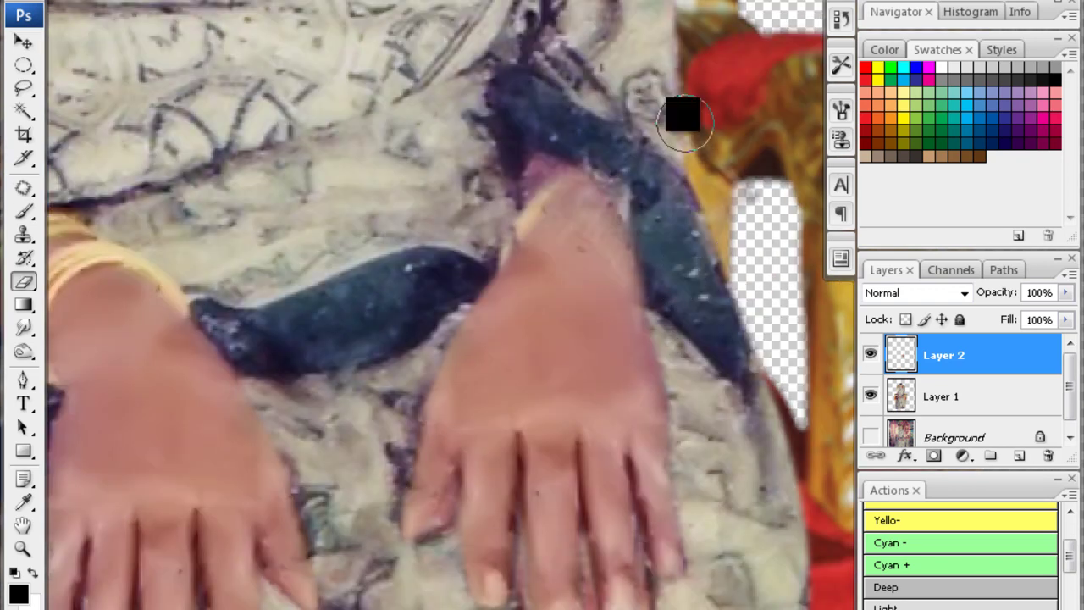
{"action": "left_click_drag", "start_coordinate": [682, 191], "coordinate": [692, 200]}
{"action": "key", "text": "ctrl+minus"}
{"action": "key", "text": "ctrl+minus"}
{"action": "key", "text": "ctrl+minus"}
{"action": "key", "text": "ctrl+minus"}
{"action": "key", "text": "ctrl+minus"}
{"action": "key", "text": "ctrl+minus"}
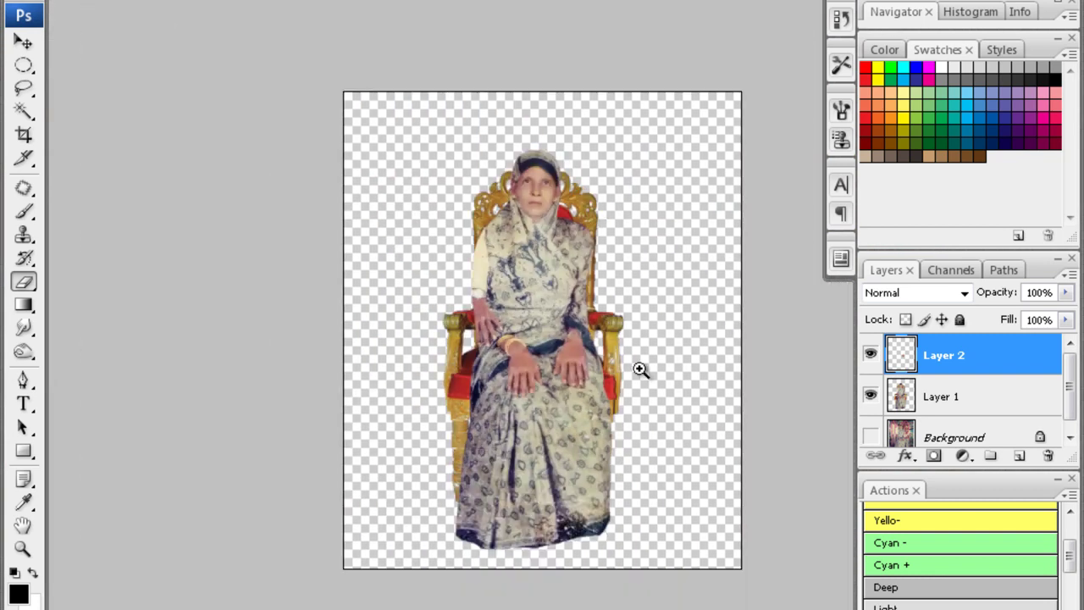
Toggle Layer 2's visibility to compare with the original, then align the retouched hand
{"action": "left_click", "coordinate": [640, 369], "text": "ctrl"}
{"action": "left_click", "coordinate": [626, 305], "text": "ctrl"}
{"action": "left_click", "coordinate": [627, 312], "text": "ctrl"}
{"action": "left_click", "coordinate": [636, 318], "text": "ctrl"}
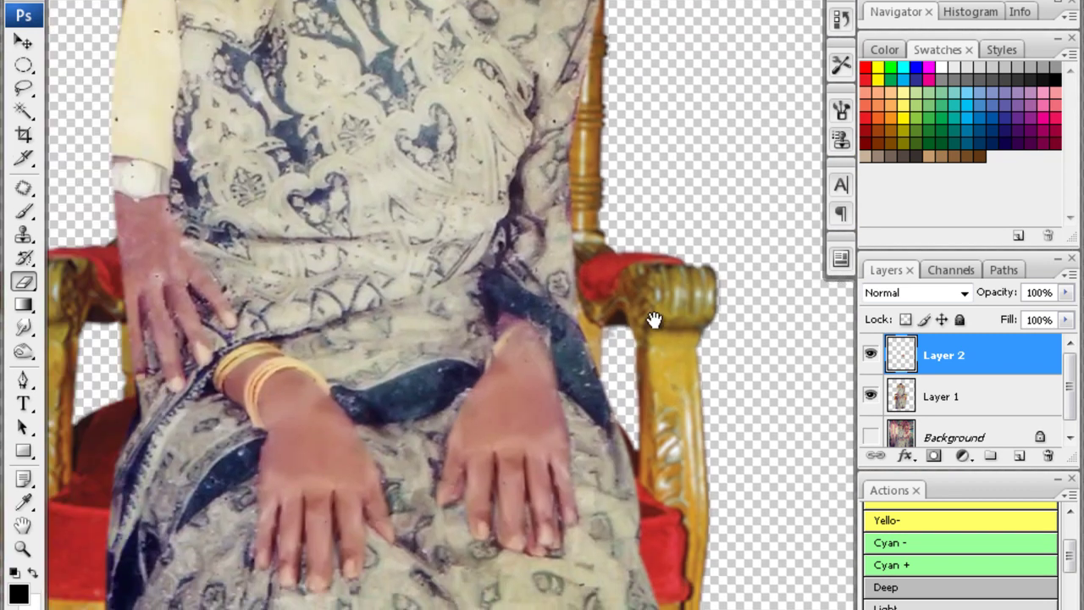
{"action": "left_click", "coordinate": [566, 358], "text": "ctrl"}
{"action": "left_click", "coordinate": [871, 356]}
{"action": "left_click", "coordinate": [871, 356]}
{"action": "left_click", "coordinate": [872, 356]}
{"action": "left_click", "coordinate": [871, 356]}
{"action": "scroll", "coordinate": [584, 257], "scroll_direction": "down", "scroll_amount": 5}
{"action": "left_click_drag", "start_coordinate": [550, 228], "coordinate": [538, 260]}
Clone sari fabric on Layer 1 over the dark specks and fingertip shadows
{"action": "key", "text": "s"}
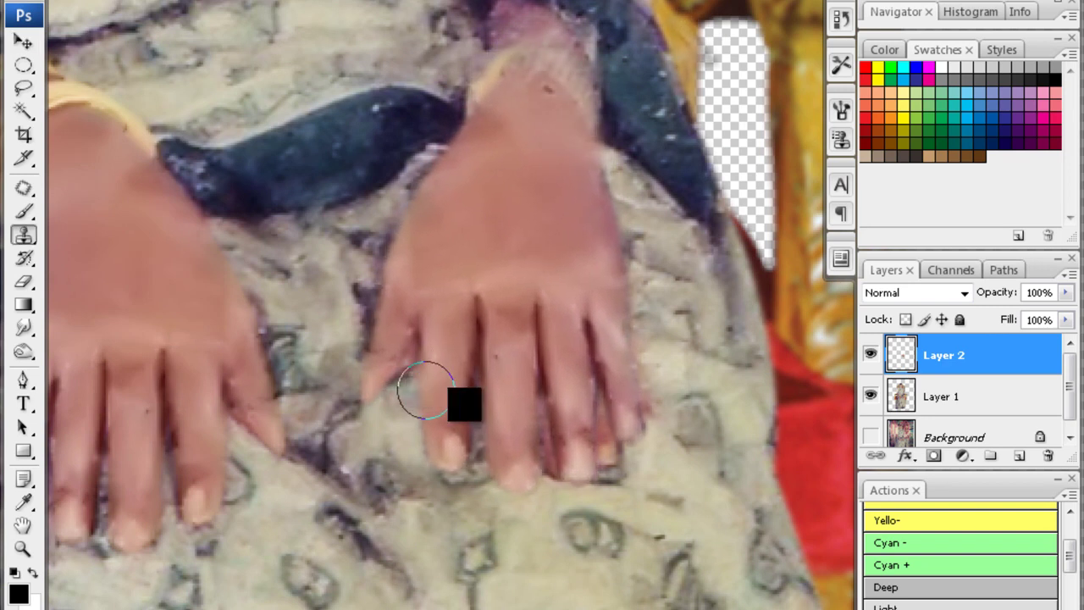
{"action": "left_click", "coordinate": [932, 403]}
{"action": "left_click_drag", "start_coordinate": [641, 472], "coordinate": [598, 426]}
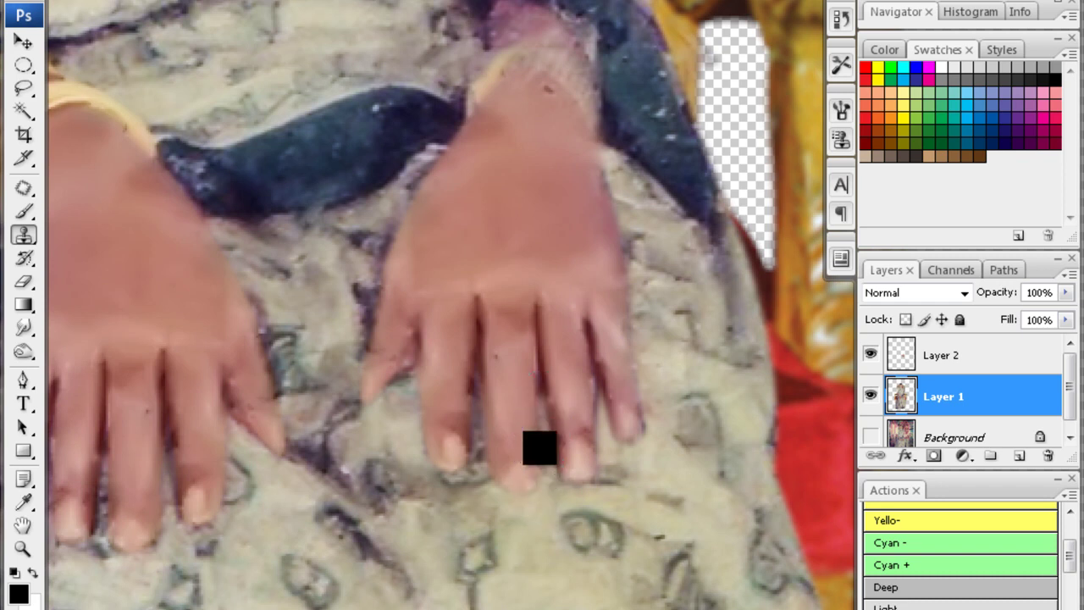
{"action": "left_click_drag", "start_coordinate": [374, 476], "coordinate": [403, 385]}
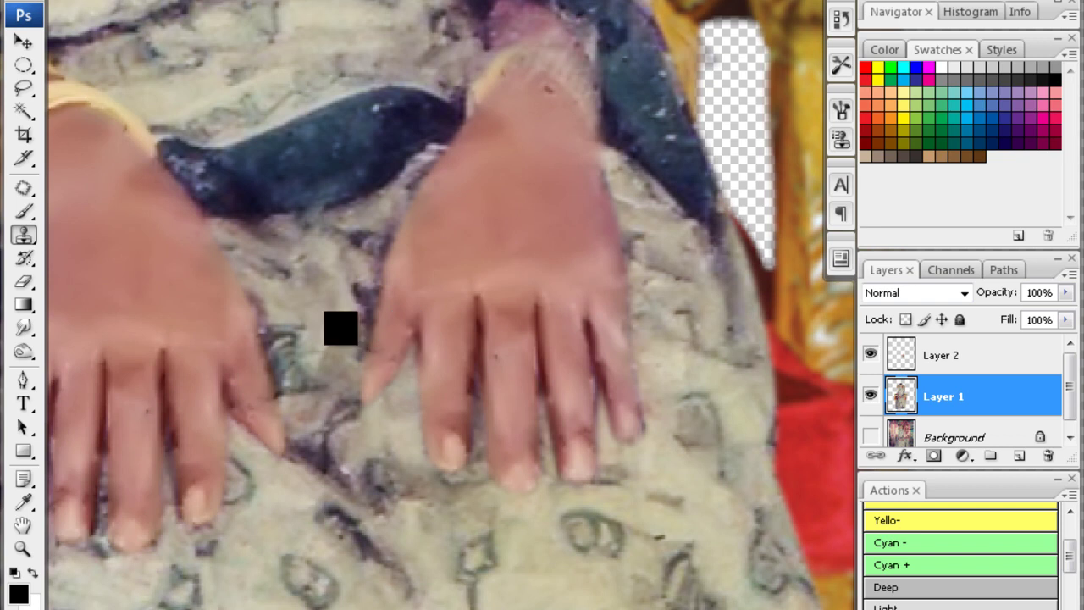
{"action": "left_click_drag", "start_coordinate": [417, 338], "coordinate": [528, 444]}
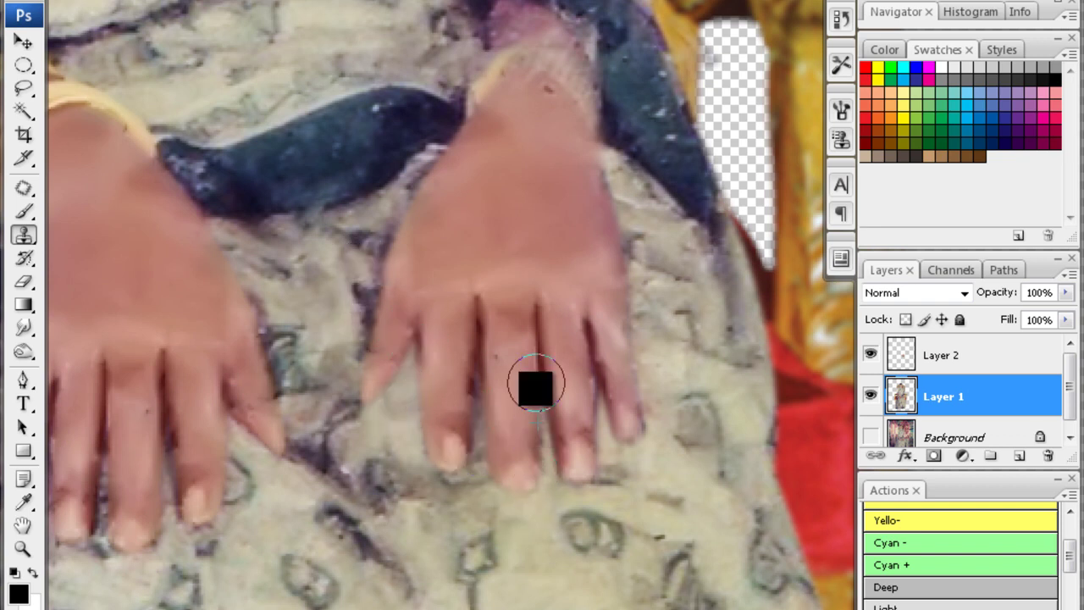
{"action": "scroll", "coordinate": [534, 382], "scroll_direction": "up", "scroll_amount": 3}
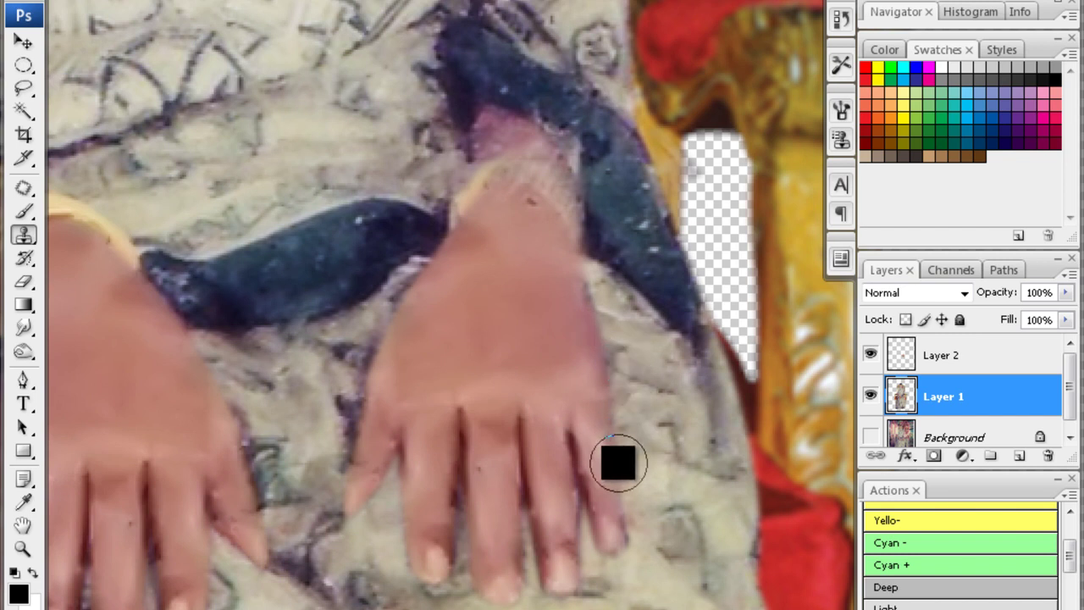
{"action": "scroll", "coordinate": [622, 528], "scroll_direction": "up", "scroll_amount": 3}
{"action": "scroll", "coordinate": [474, 406], "scroll_direction": "up", "scroll_amount": 1}
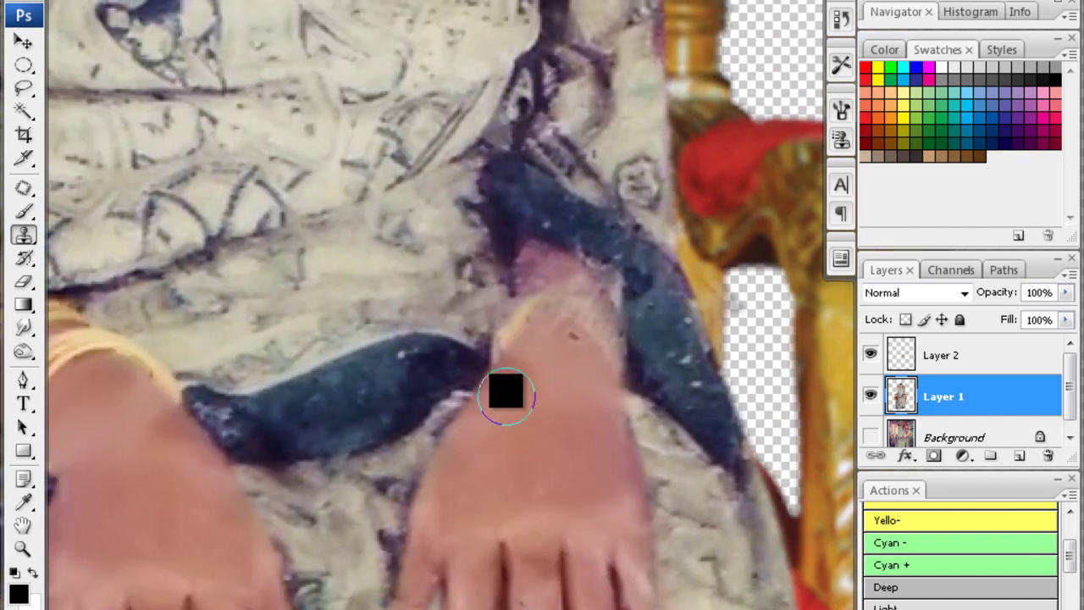
{"action": "scroll", "coordinate": [515, 375], "scroll_direction": "up", "scroll_amount": 2}
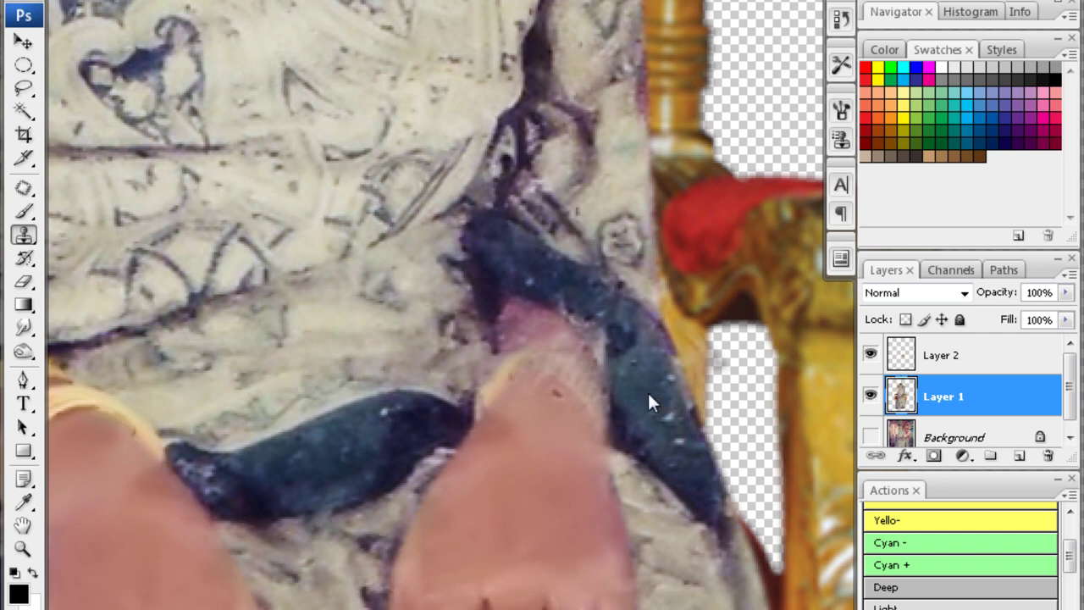
{"action": "key", "text": "p"}
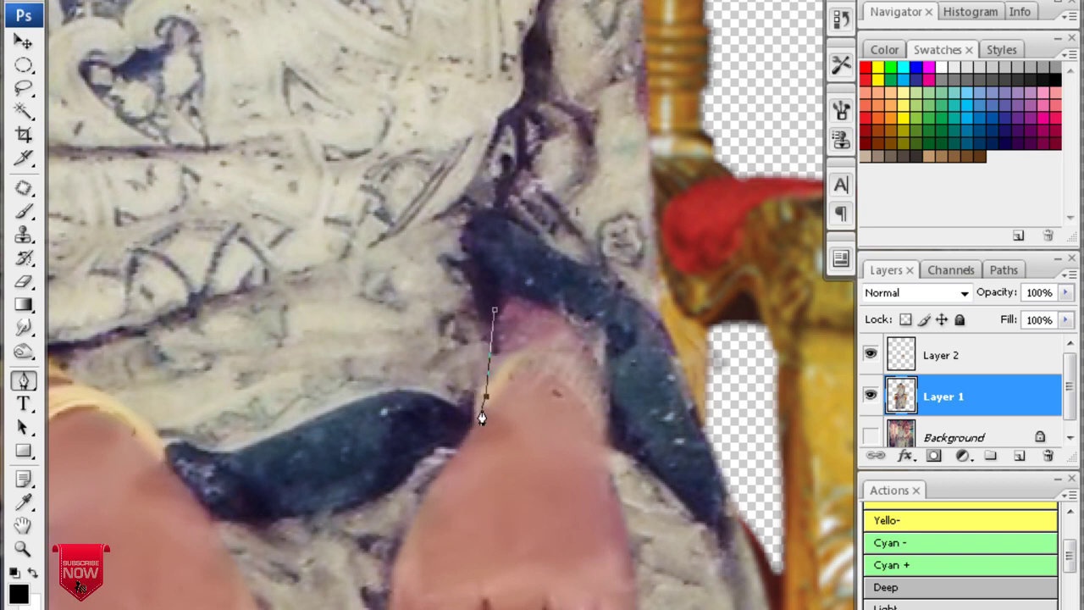
Trace a Pen path around the right wrist and make it a selection feathered 1.5 px
{"action": "left_click", "coordinate": [455, 455]}
{"action": "left_click_drag", "start_coordinate": [464, 482], "coordinate": [482, 508]}
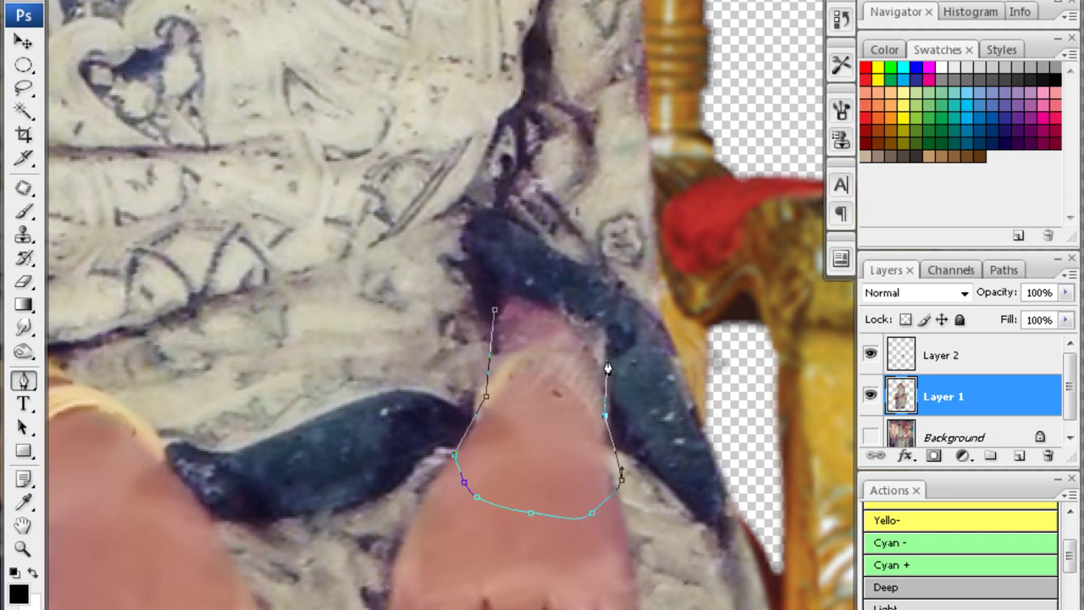
{"action": "left_click", "coordinate": [509, 299]}
{"action": "key", "text": "ctrl+Return"}
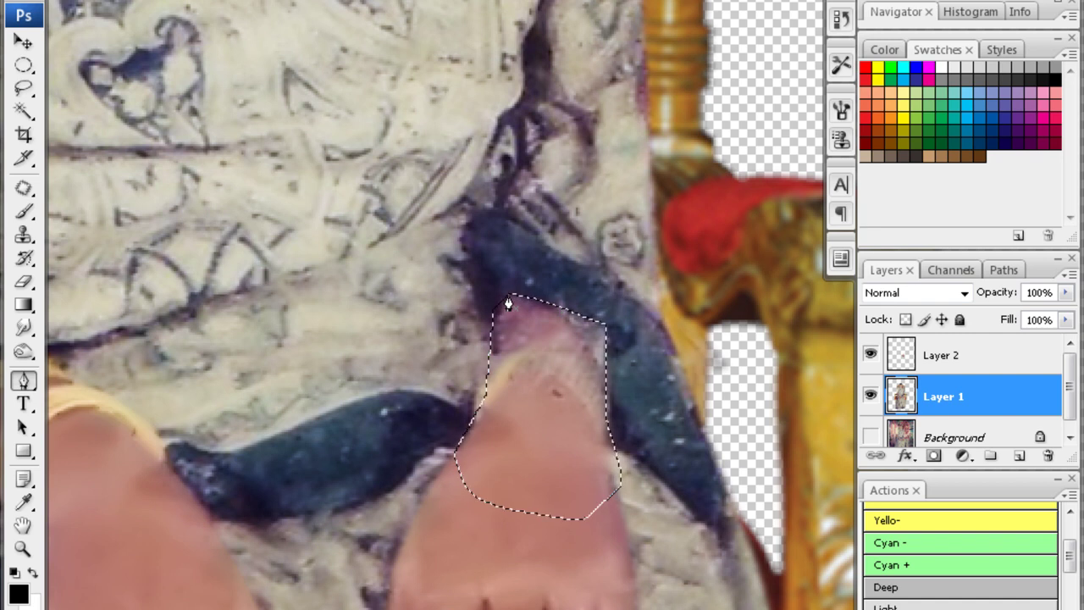
{"action": "key", "text": "ctrl+alt+d"}
{"action": "type", "text": "1.5"}
{"action": "key", "text": "Return"}
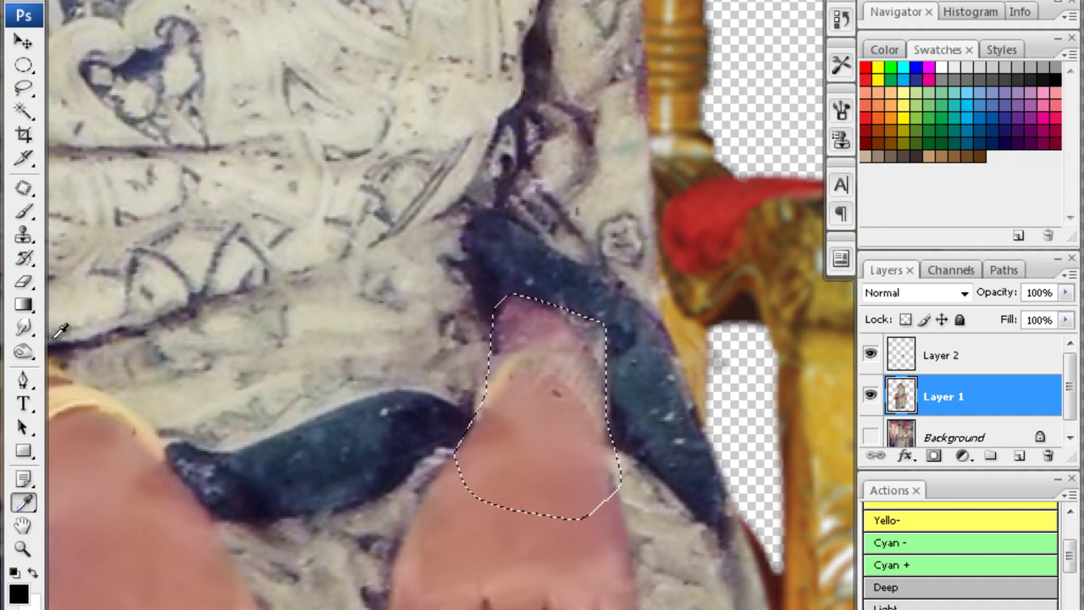
Sample the hand's skin colour and brush it over the wrist stripe on Layer 1
{"action": "left_click", "coordinate": [24, 211]}
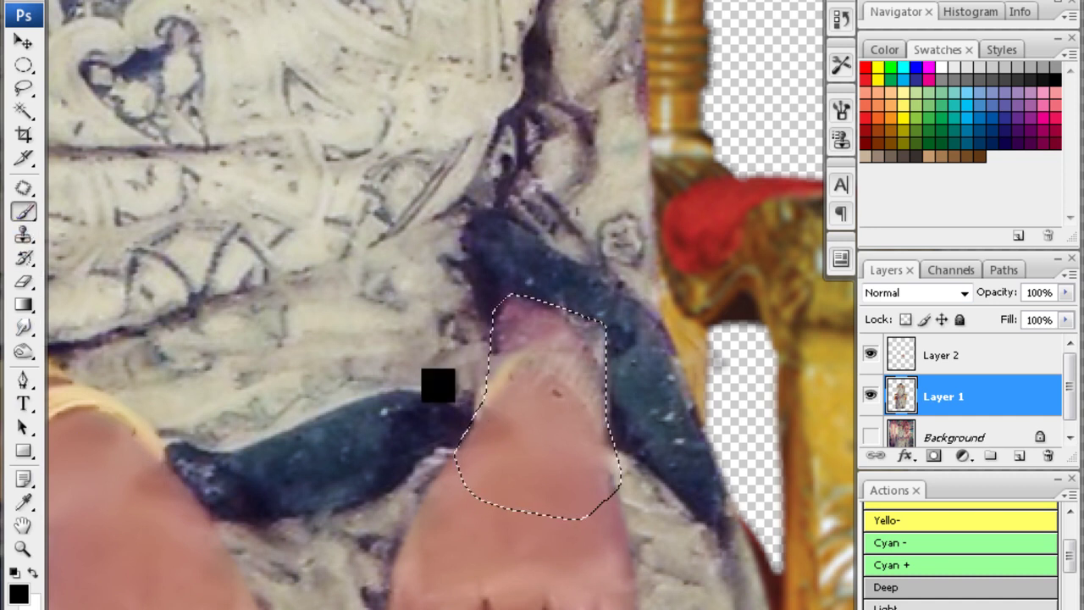
{"action": "left_click", "coordinate": [542, 446], "text": "alt"}
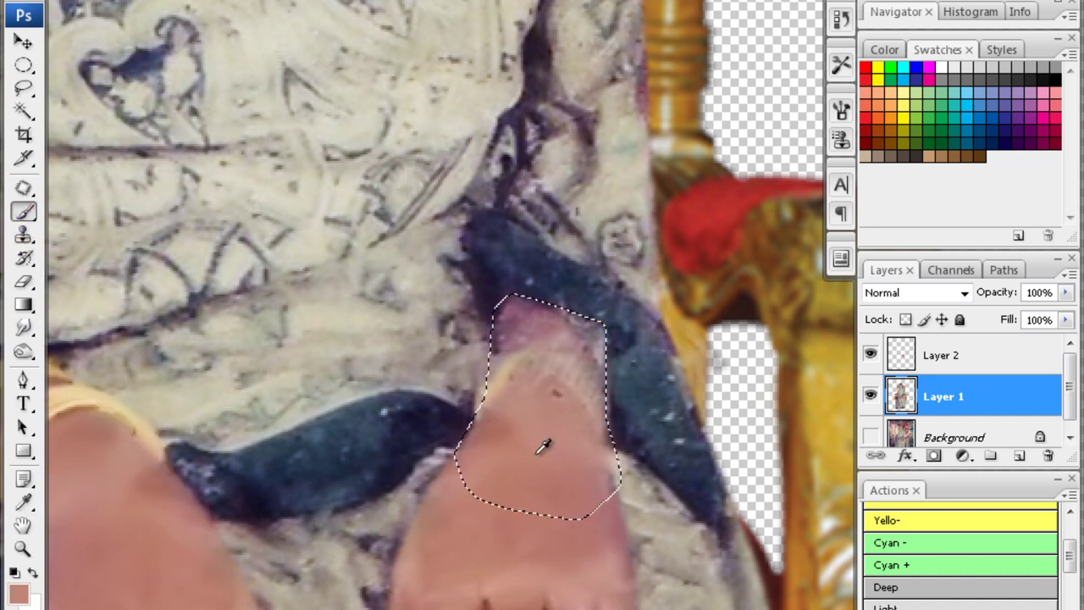
{"action": "left_click", "coordinate": [928, 366]}
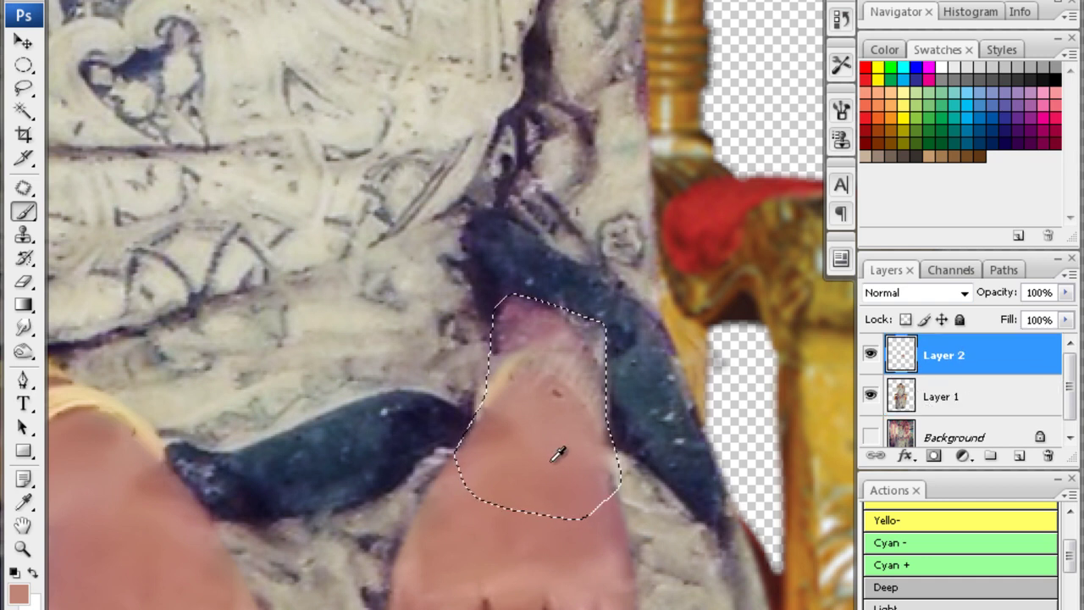
{"action": "left_click", "coordinate": [934, 408]}
{"action": "mouse_move", "coordinate": [565, 418]}
{"action": "left_mouse_down"}
{"action": "mouse_move", "coordinate": [559, 358]}
{"action": "mouse_move", "coordinate": [547, 380]}
{"action": "mouse_move", "coordinate": [538, 349]}
{"action": "left_mouse_up"}
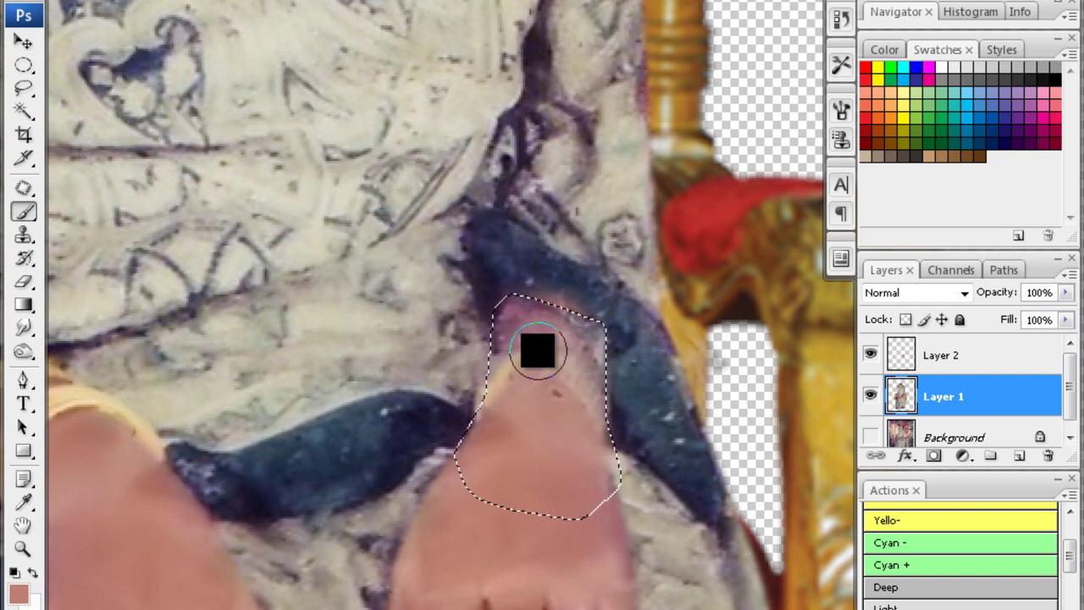
{"action": "key", "text": "ctrl+alt+z"}
{"action": "key", "text": "ctrl+alt+z"}
{"action": "key", "text": "ctrl+alt+z"}
{"action": "mouse_move", "coordinate": [531, 417]}
{"action": "left_mouse_down"}
{"action": "mouse_move", "coordinate": [515, 330]}
{"action": "mouse_move", "coordinate": [567, 365]}
{"action": "mouse_move", "coordinate": [581, 415]}
{"action": "mouse_move", "coordinate": [516, 426]}
{"action": "mouse_move", "coordinate": [521, 342]}
{"action": "mouse_move", "coordinate": [559, 349]}
{"action": "left_mouse_up"}
{"action": "key", "text": "ctrl+alt+z"}
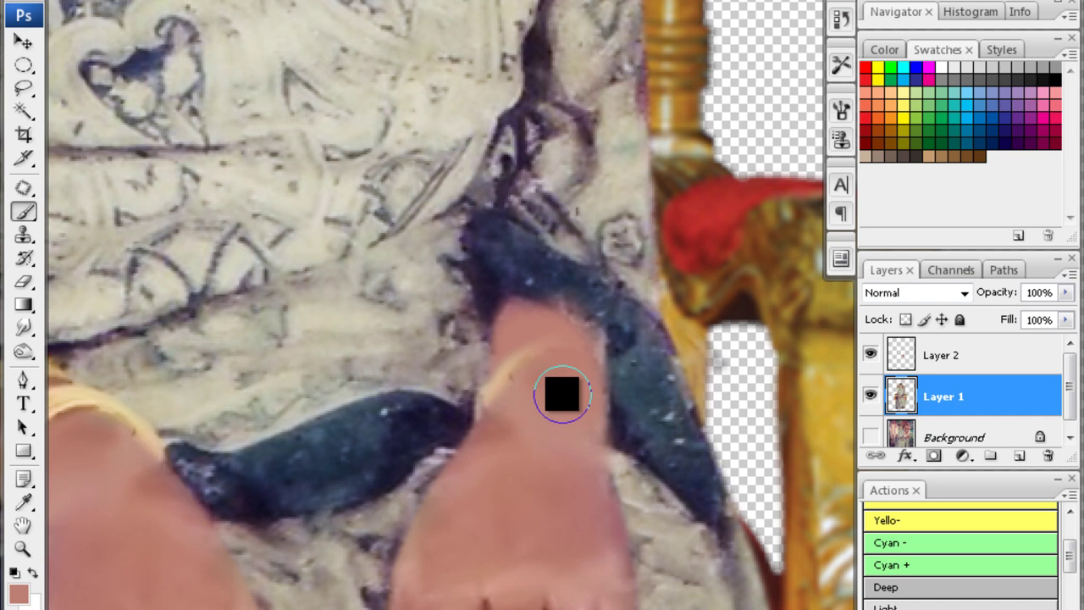
{"action": "key", "text": "ctrl+minus"}
{"action": "key", "text": "ctrl+minus"}
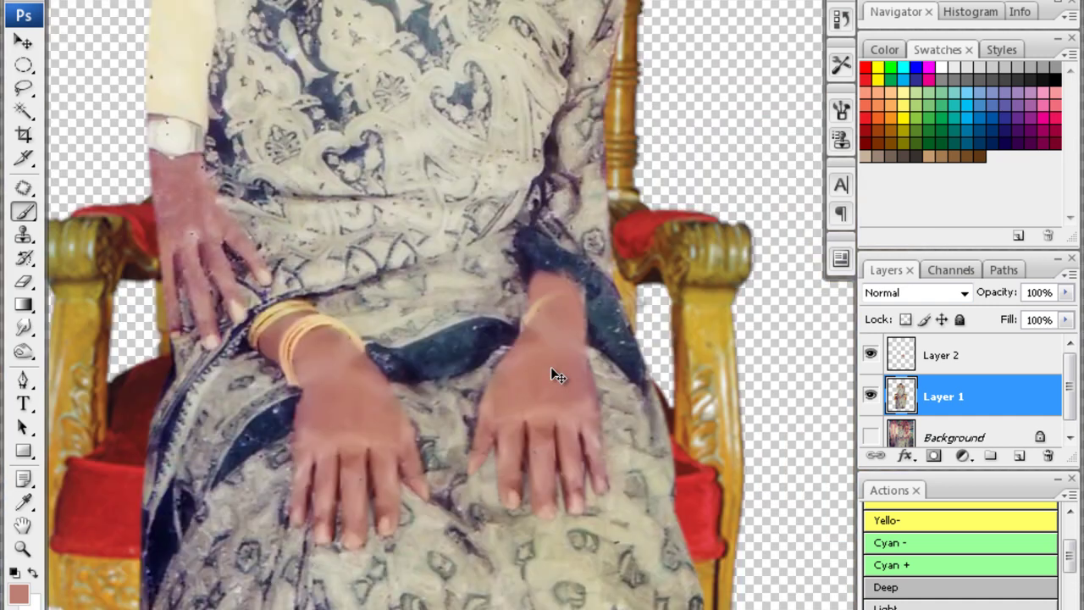
Hide and reshow Layer 2 to compare the retouched hand against the original
{"action": "scroll", "coordinate": [612, 483], "scroll_direction": "up", "scroll_amount": 2}
{"action": "key", "text": "s"}
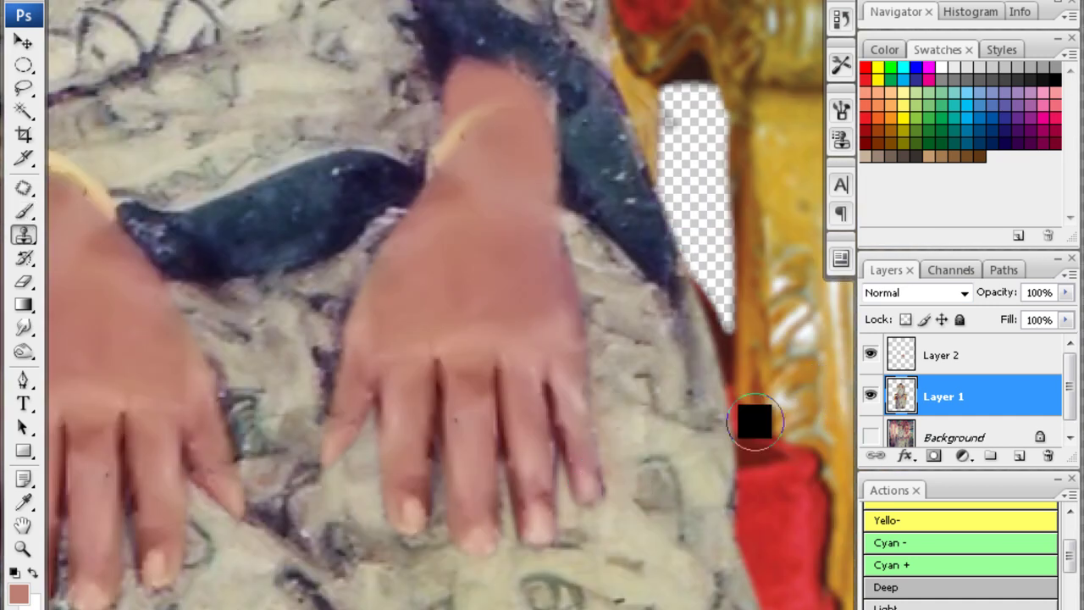
{"action": "key", "text": "c"}
{"action": "left_click", "coordinate": [870, 355]}
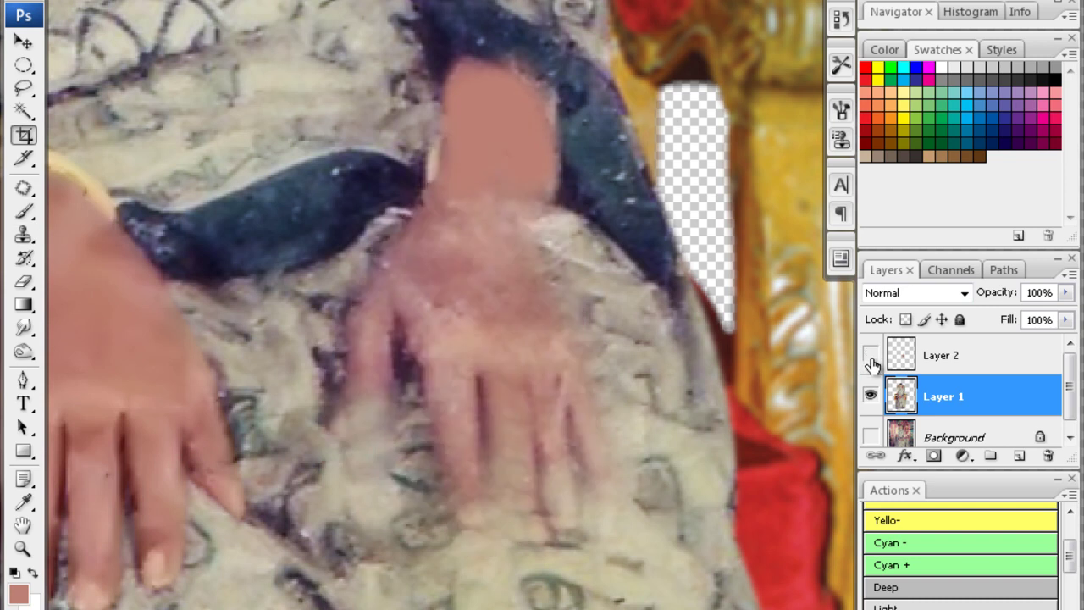
{"action": "left_click", "coordinate": [870, 355]}
{"action": "key", "text": "s"}
{"action": "scroll", "coordinate": [522, 491], "scroll_direction": "down", "scroll_amount": 3}
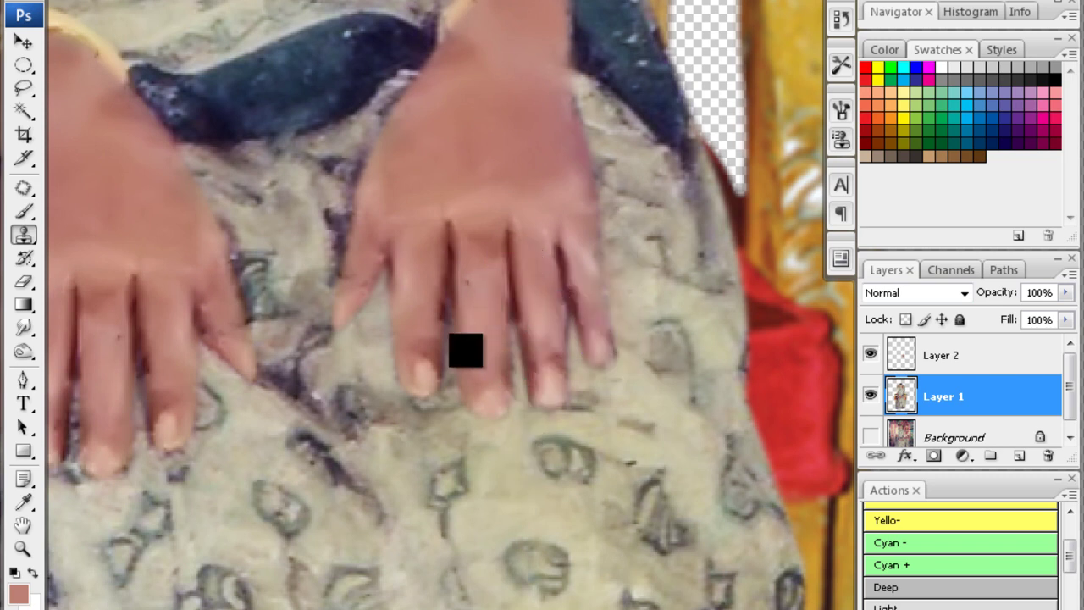
{"action": "scroll", "coordinate": [449, 330], "scroll_direction": "down", "scroll_amount": 1}
{"action": "scroll", "coordinate": [435, 271], "scroll_direction": "up", "scroll_amount": 2}
{"action": "scroll", "coordinate": [509, 233], "scroll_direction": "up", "scroll_amount": 1}
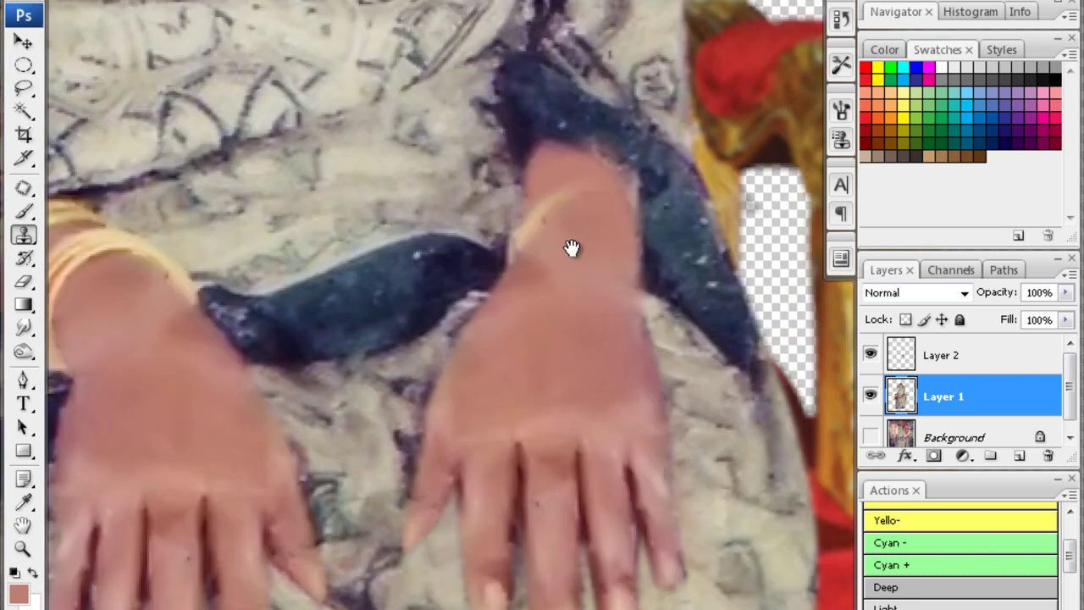
{"action": "scroll", "coordinate": [627, 254], "scroll_direction": "up", "scroll_amount": 1}
Merge Layer 2 down into Layer 1, then zoom in to inspect the right wrist
{"action": "key", "text": "ctrl+z"}
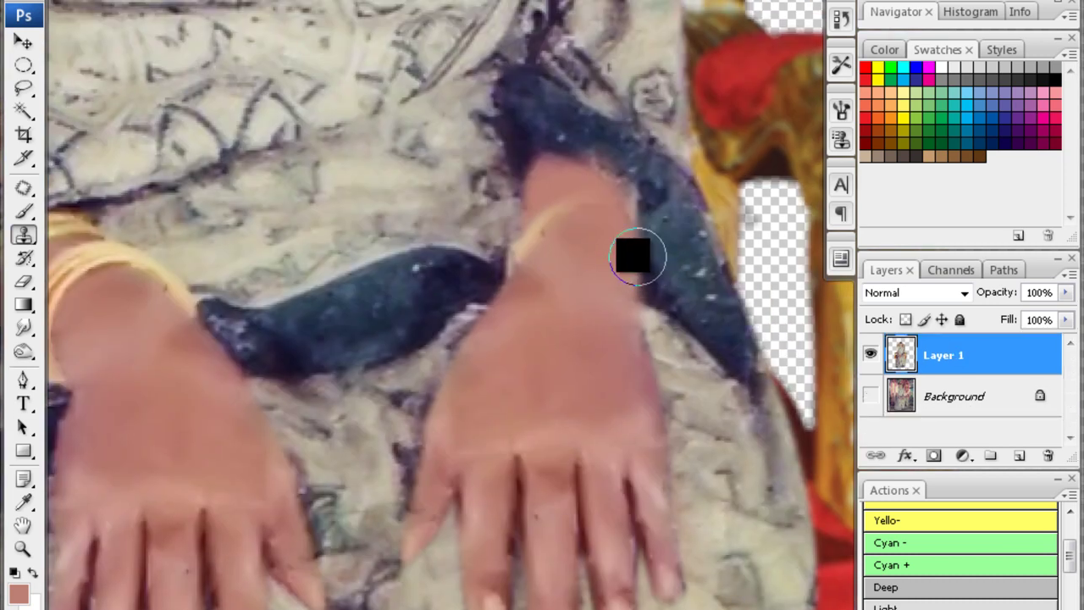
{"action": "left_click", "coordinate": [708, 286], "text": "alt"}
{"action": "left_click", "coordinate": [703, 285], "text": "alt"}
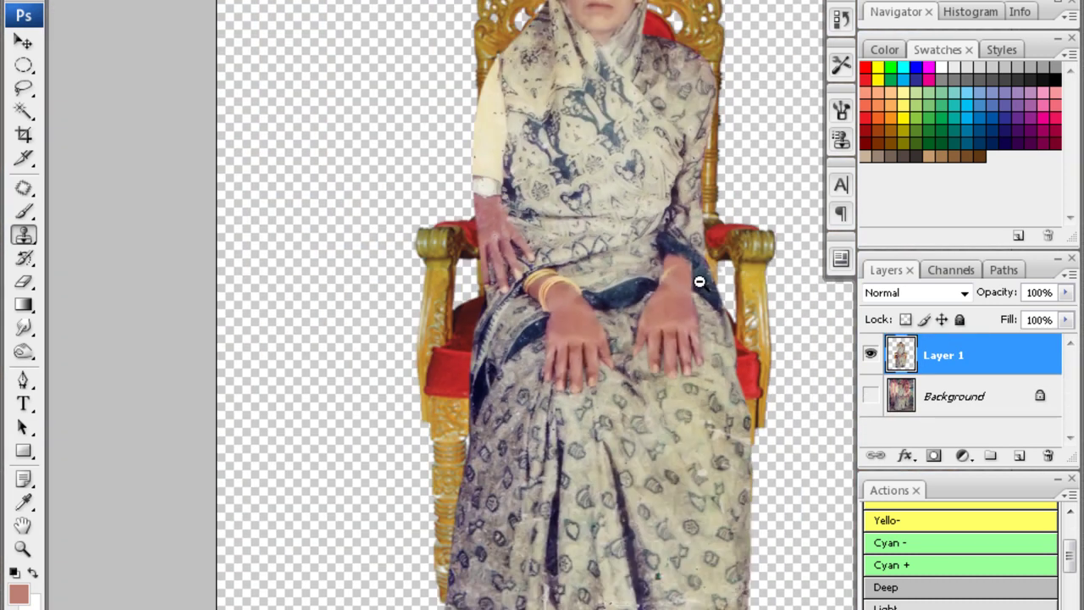
{"action": "left_click", "coordinate": [701, 283], "text": "alt"}
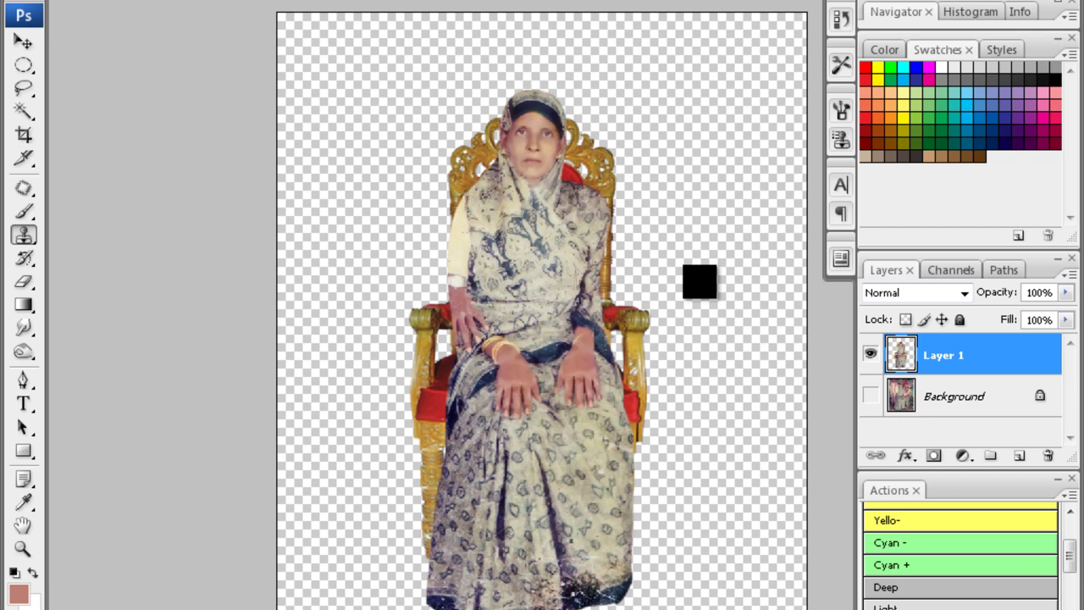
{"action": "left_click", "coordinate": [601, 330]}
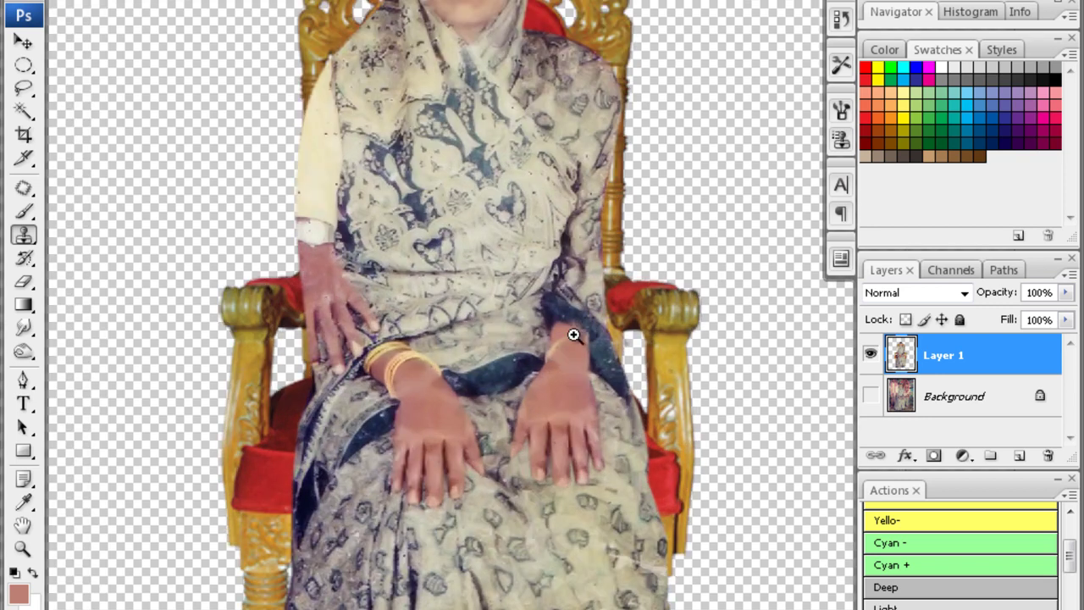
{"action": "left_click", "coordinate": [573, 335]}
{"action": "scroll", "coordinate": [543, 370], "scroll_direction": "up", "scroll_amount": 3}
{"action": "scroll", "coordinate": [685, 368], "scroll_direction": "up", "scroll_amount": 2}
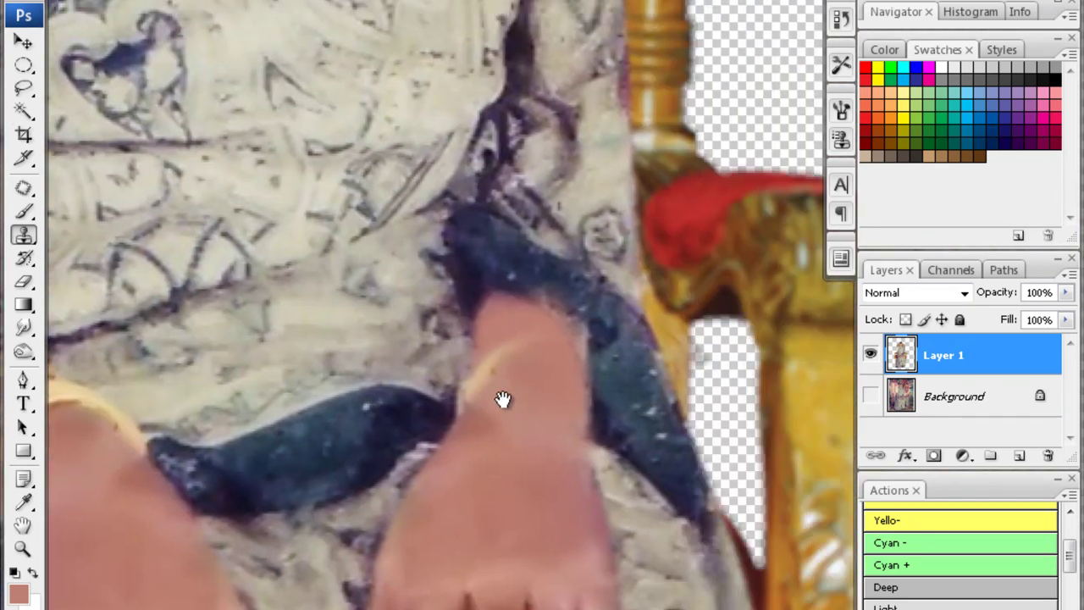
{"action": "scroll", "coordinate": [500, 399], "scroll_direction": "up", "scroll_amount": 1}
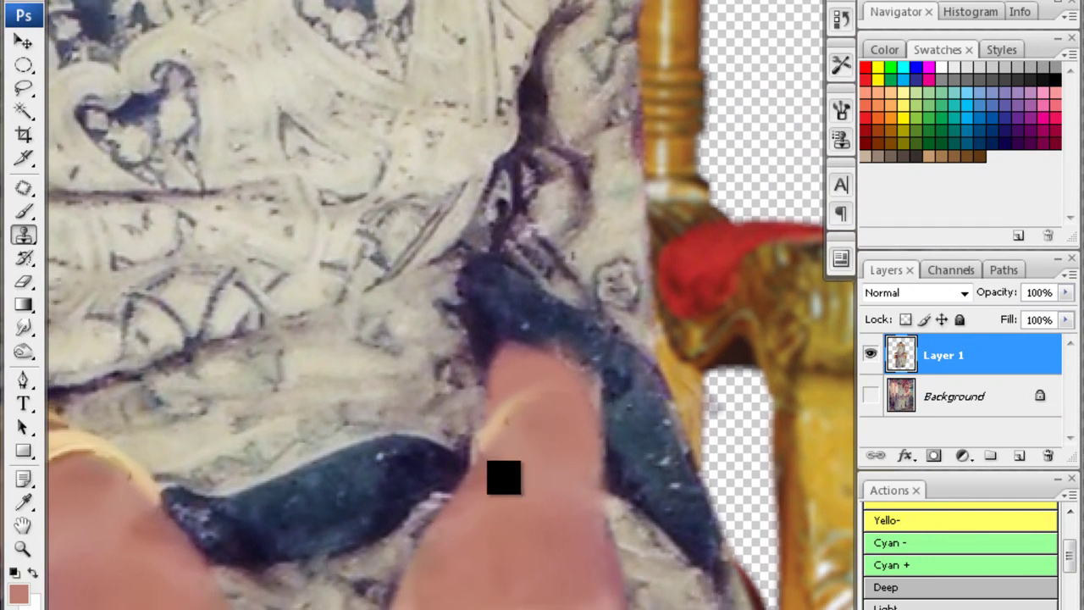
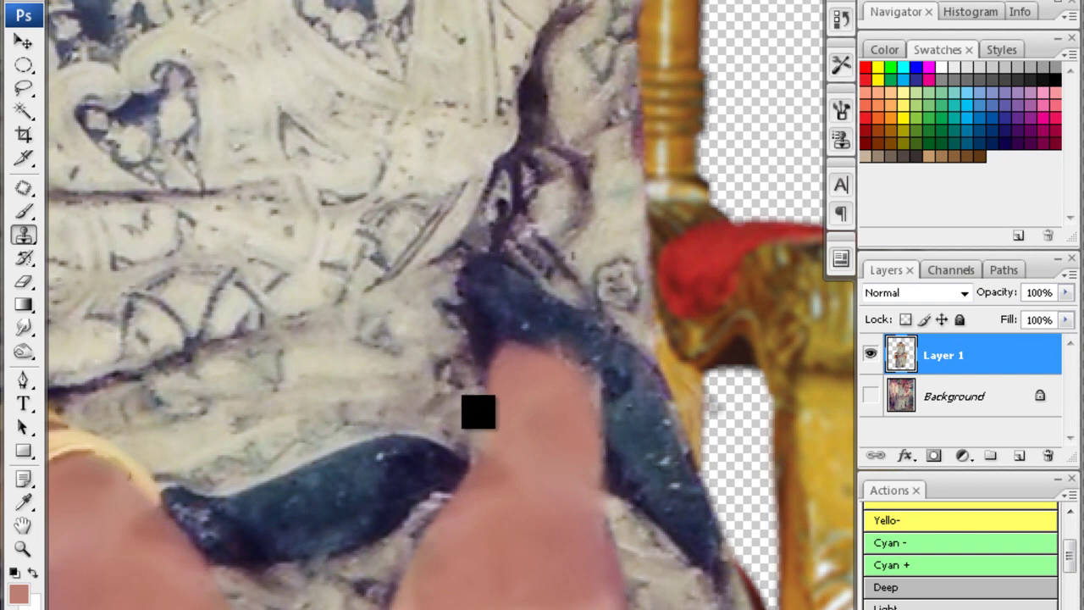
Switch to the Smudge tool and zoom out to view the whole seated figure
{"action": "scroll", "coordinate": [553, 460], "scroll_direction": "down", "scroll_amount": 1}
{"action": "scroll", "coordinate": [553, 460], "scroll_direction": "right", "scroll_amount": 2}
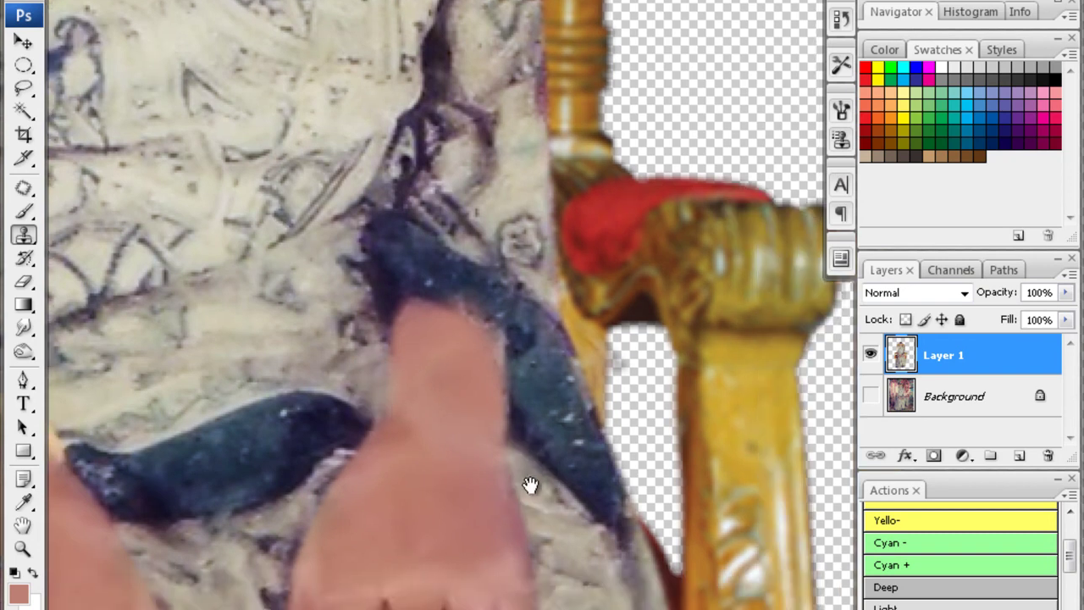
{"action": "scroll", "coordinate": [528, 484], "scroll_direction": "down", "scroll_amount": 2}
{"action": "scroll", "coordinate": [542, 387], "scroll_direction": "down", "scroll_amount": 2}
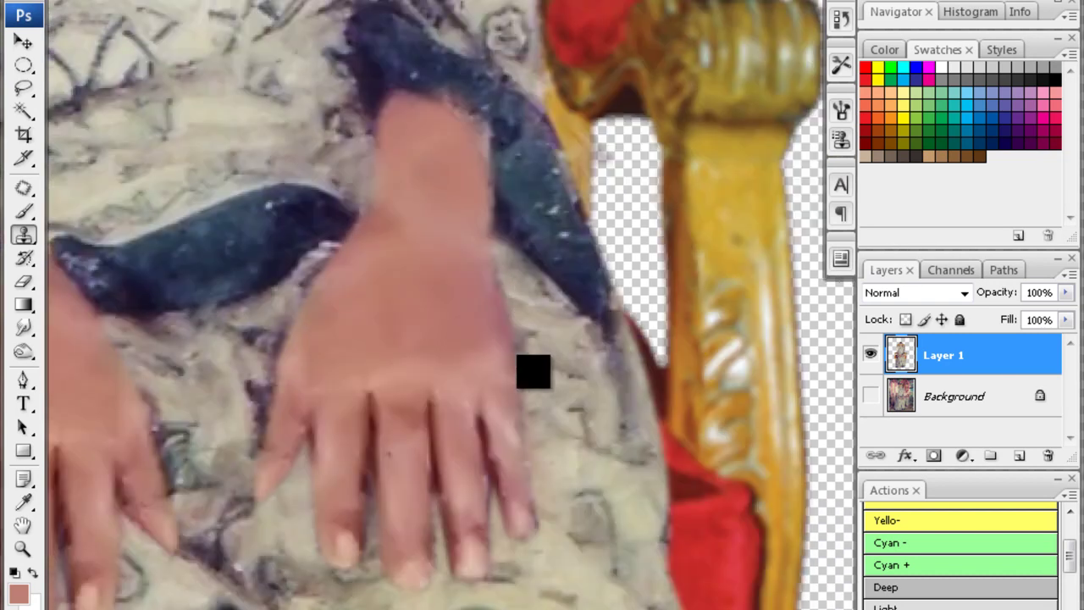
{"action": "left_click", "coordinate": [23, 328]}
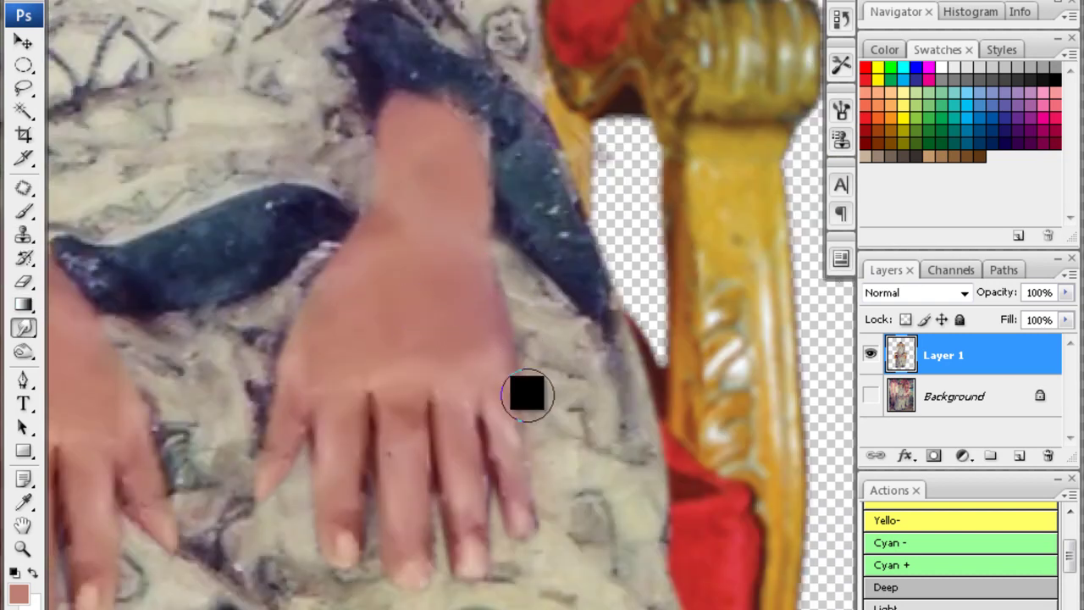
{"action": "scroll", "coordinate": [542, 394], "scroll_direction": "down", "scroll_amount": 1}
{"action": "scroll", "coordinate": [544, 444], "scroll_direction": "down", "scroll_amount": 1}
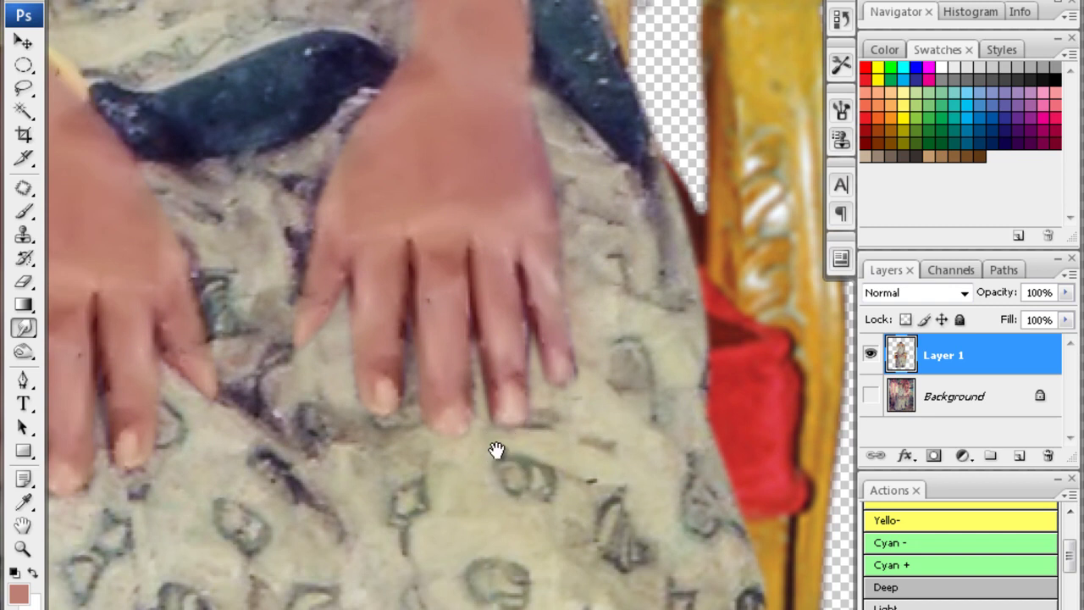
{"action": "scroll", "coordinate": [474, 432], "scroll_direction": "up", "scroll_amount": 1}
{"action": "scroll", "coordinate": [415, 398], "scroll_direction": "up", "scroll_amount": 1}
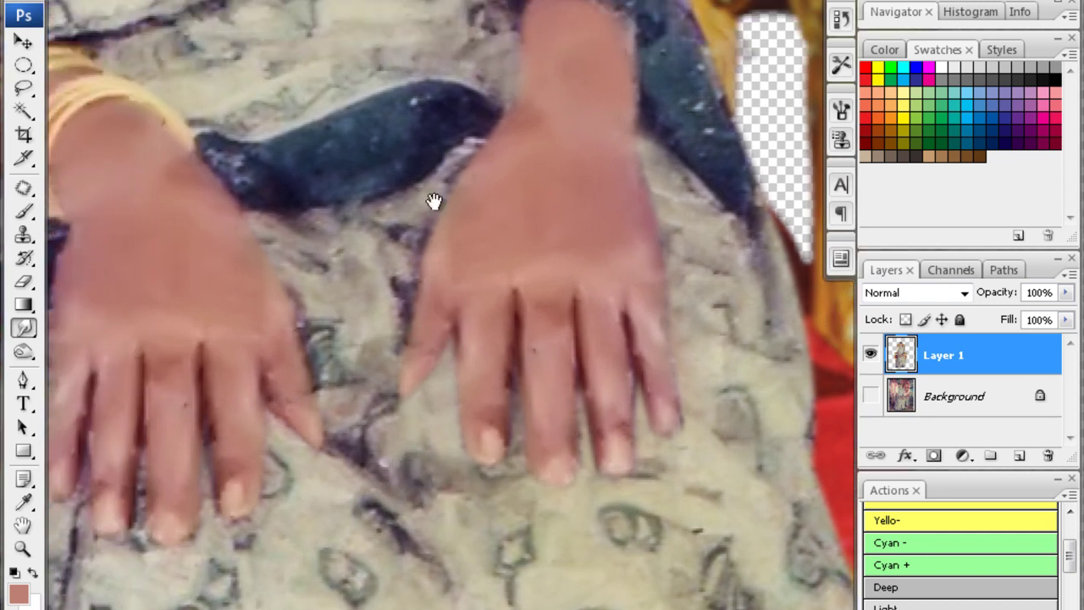
{"action": "scroll", "coordinate": [434, 200], "scroll_direction": "up", "scroll_amount": 2}
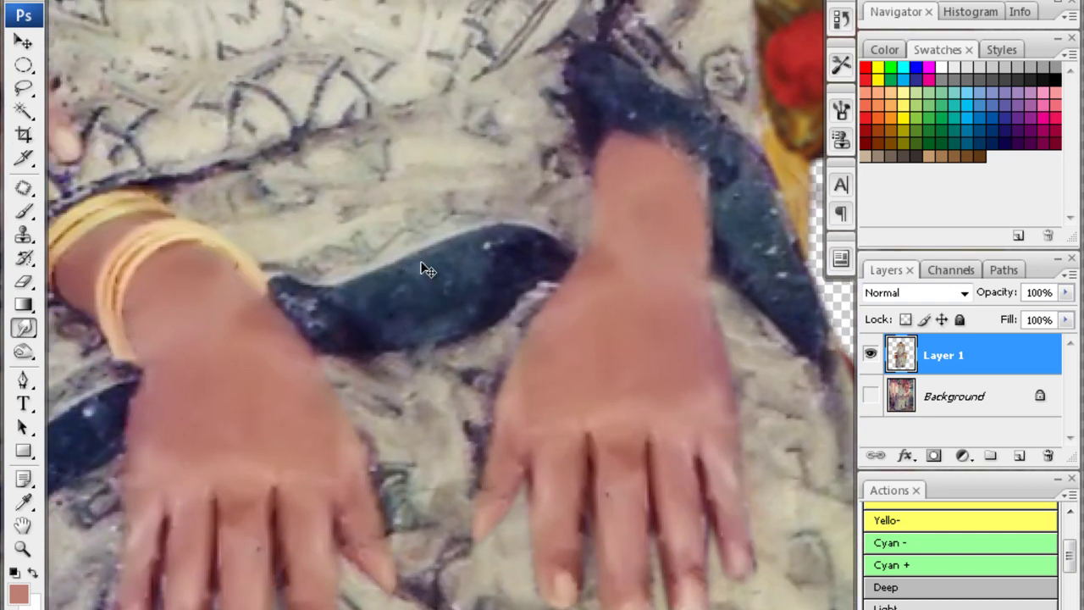
{"action": "key", "text": "ctrl+minus"}
{"action": "key", "text": "ctrl+minus"}
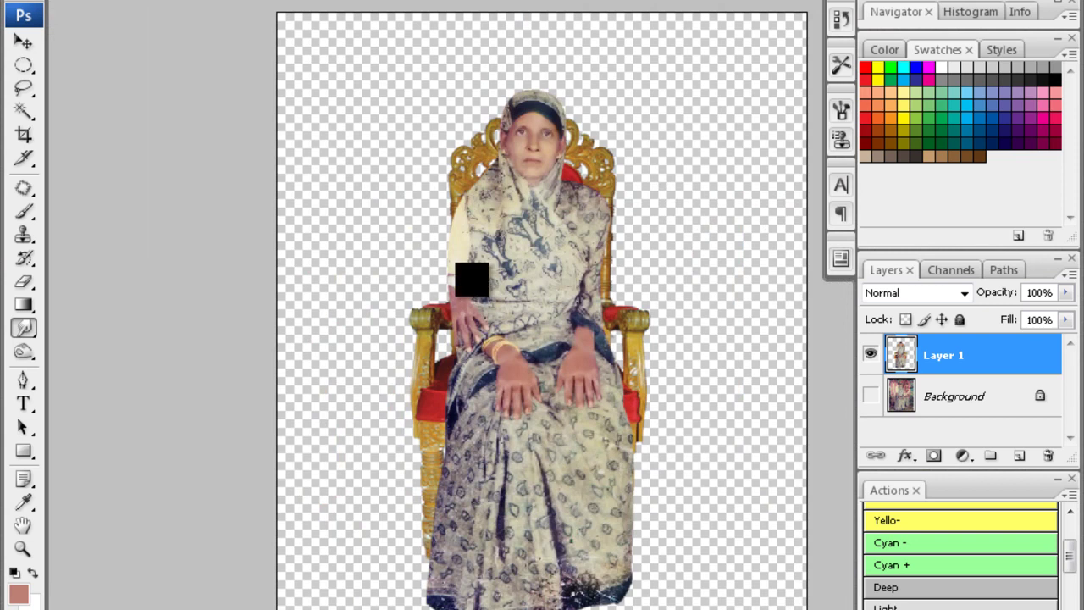
Open the jewellery collage 28 (1).psd from the cokt tai folder and zoom into it
{"action": "key", "text": "ctrl+o"}
{"action": "left_click", "coordinate": [820, 6]}
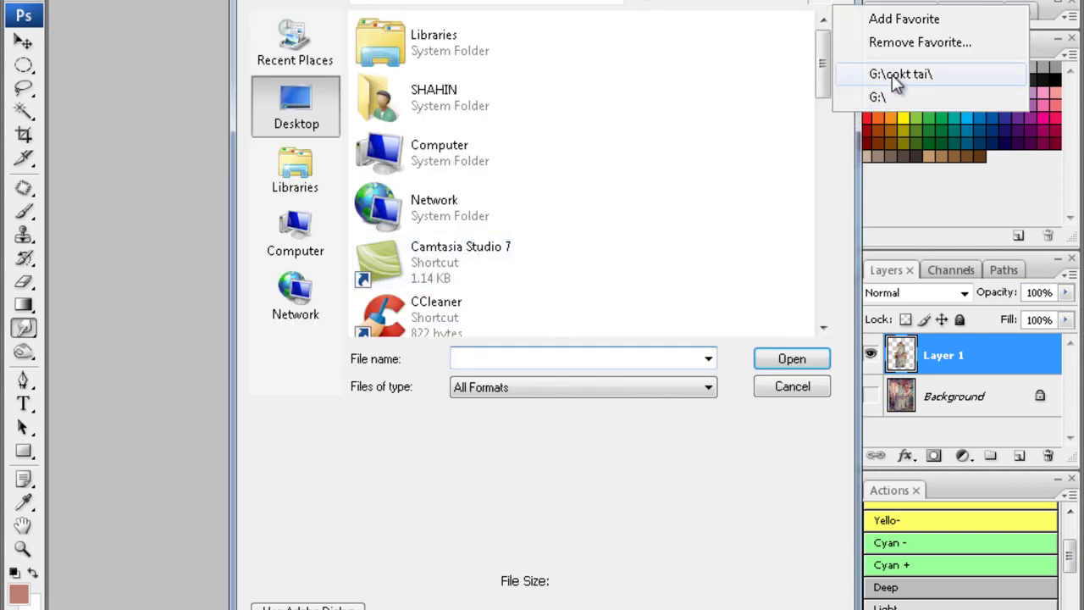
{"action": "left_click", "coordinate": [896, 76]}
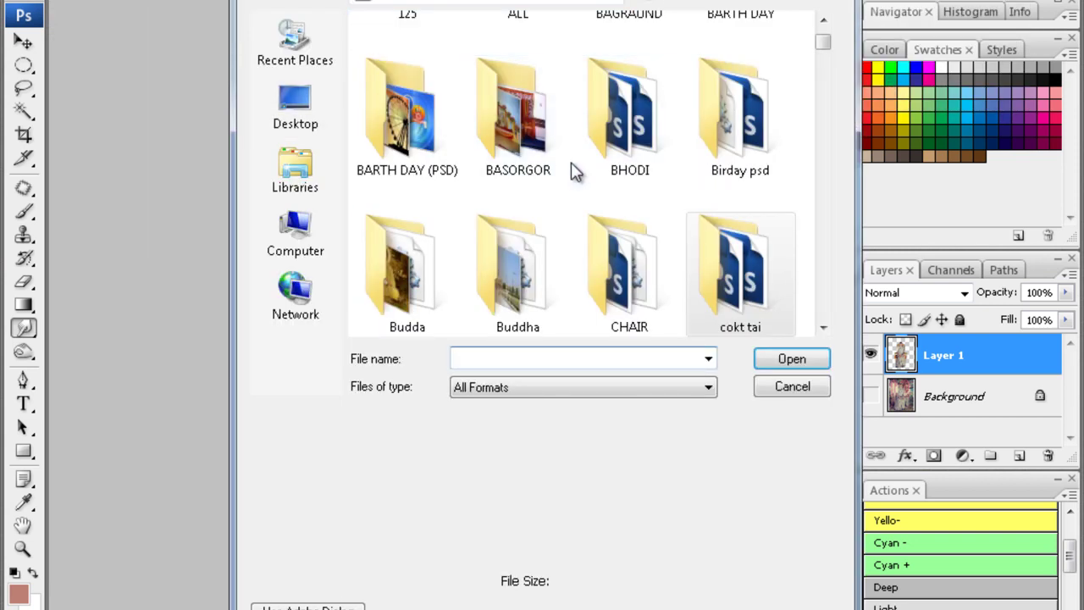
{"action": "scroll", "coordinate": [581, 181], "scroll_direction": "down", "scroll_amount": 5}
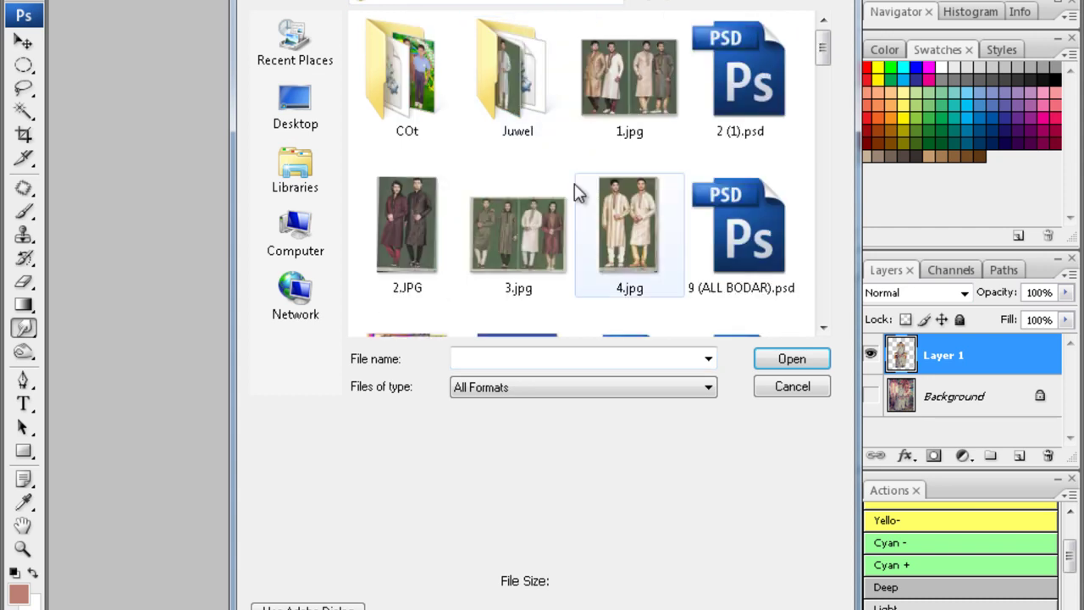
{"action": "scroll", "coordinate": [646, 193], "scroll_direction": "down", "scroll_amount": 3}
{"action": "scroll", "coordinate": [647, 193], "scroll_direction": "down", "scroll_amount": 3}
{"action": "scroll", "coordinate": [646, 193], "scroll_direction": "down", "scroll_amount": 3}
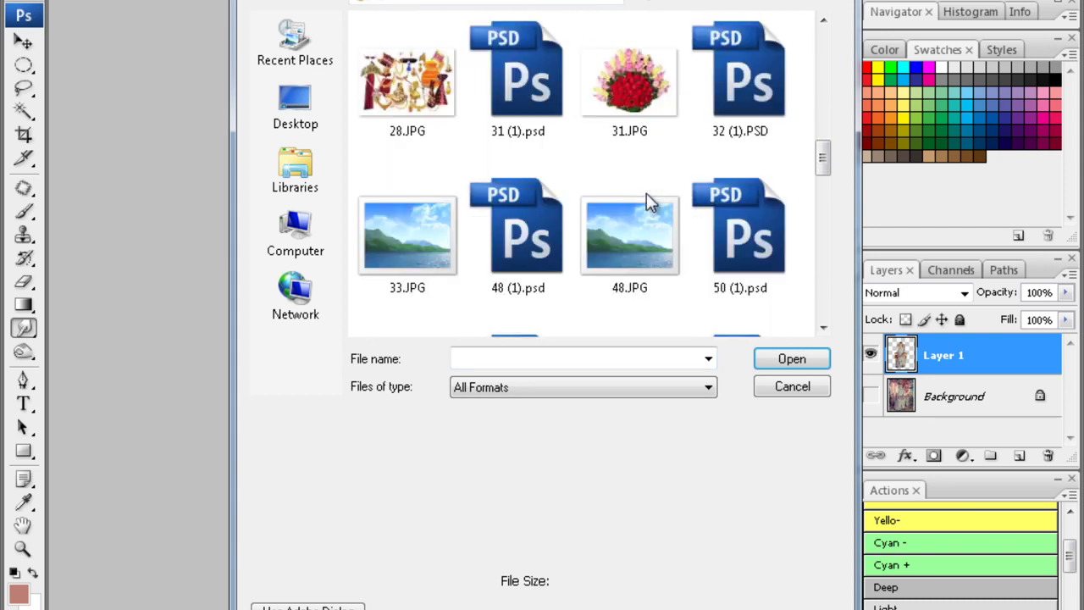
{"action": "left_click", "coordinate": [528, 94]}
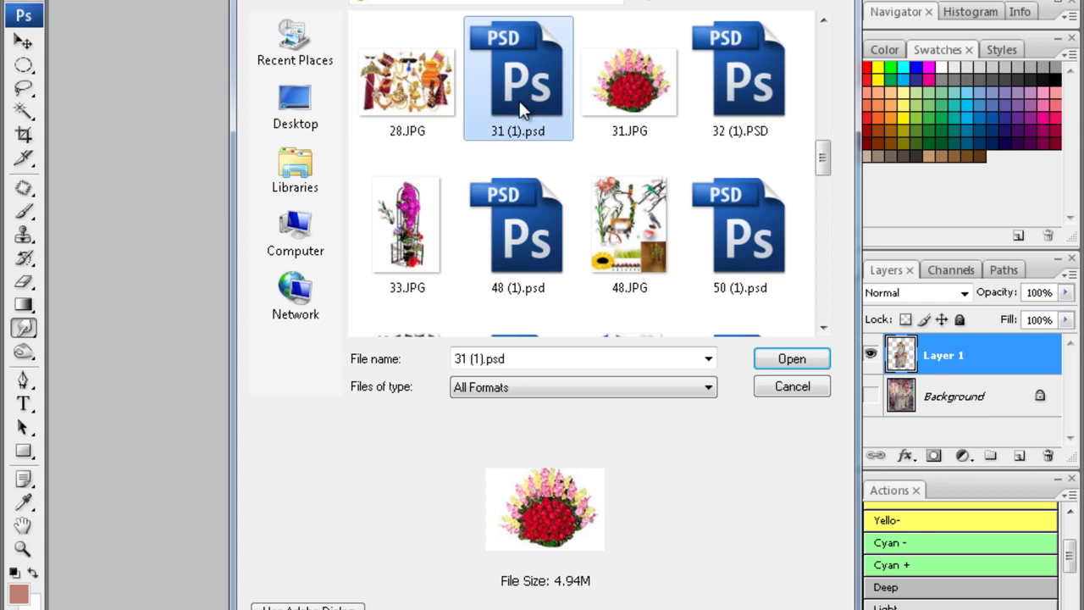
{"action": "scroll", "coordinate": [669, 161], "scroll_direction": "up", "scroll_amount": 3}
{"action": "double_click", "coordinate": [756, 170]}
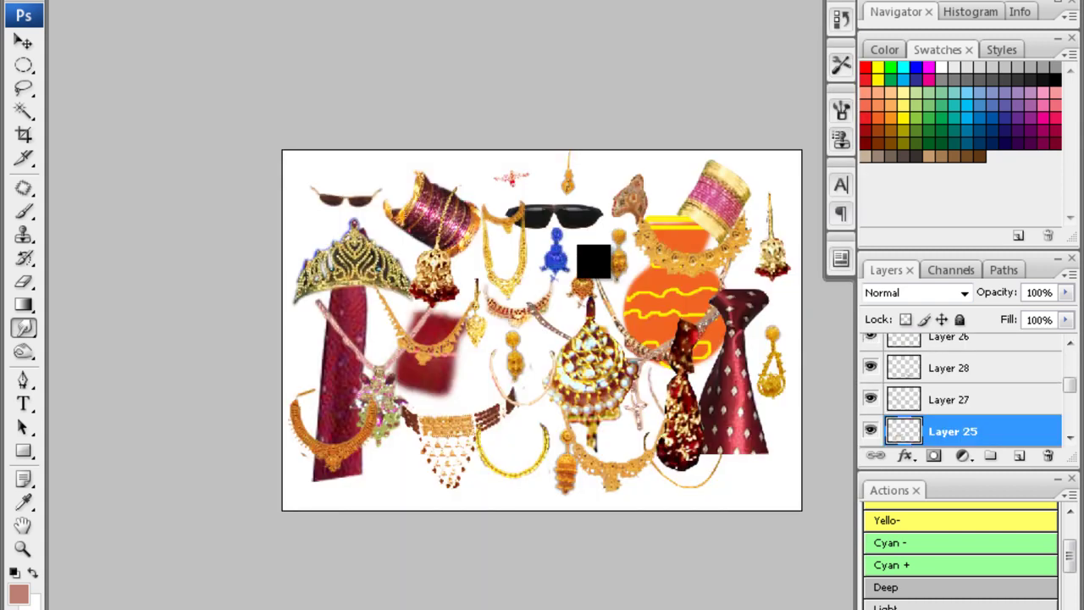
{"action": "key", "text": "ctrl+plus"}
{"action": "left_click_drag", "start_coordinate": [606, 304], "coordinate": [436, 350]}
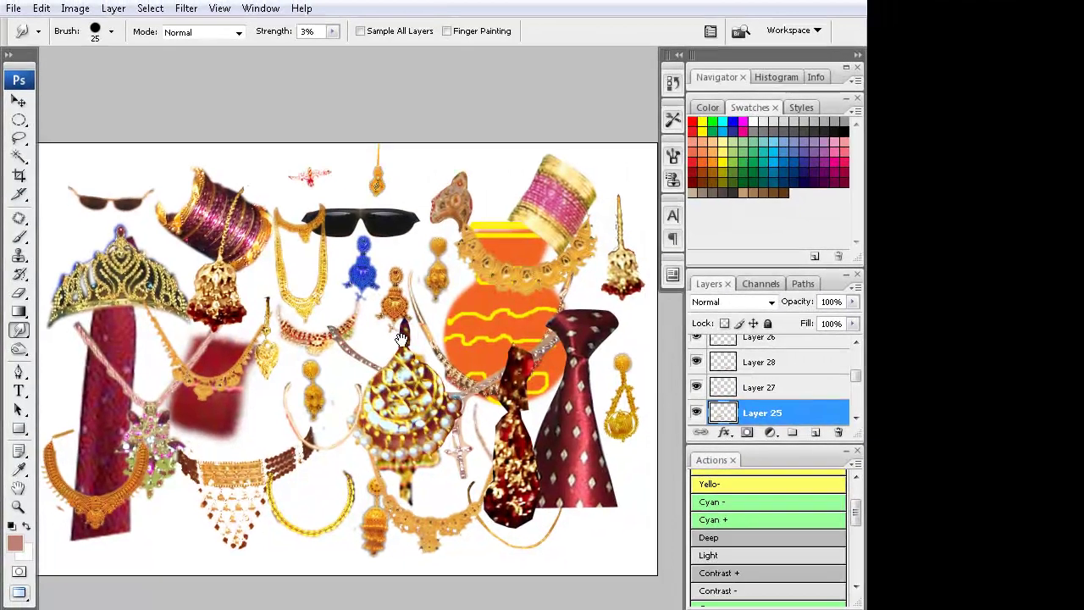
{"action": "mouse_move", "coordinate": [359, 345]}
{"action": "left_mouse_down"}
{"action": "mouse_move", "coordinate": [421, 324]}
{"action": "mouse_move", "coordinate": [352, 299]}
{"action": "left_mouse_up"}
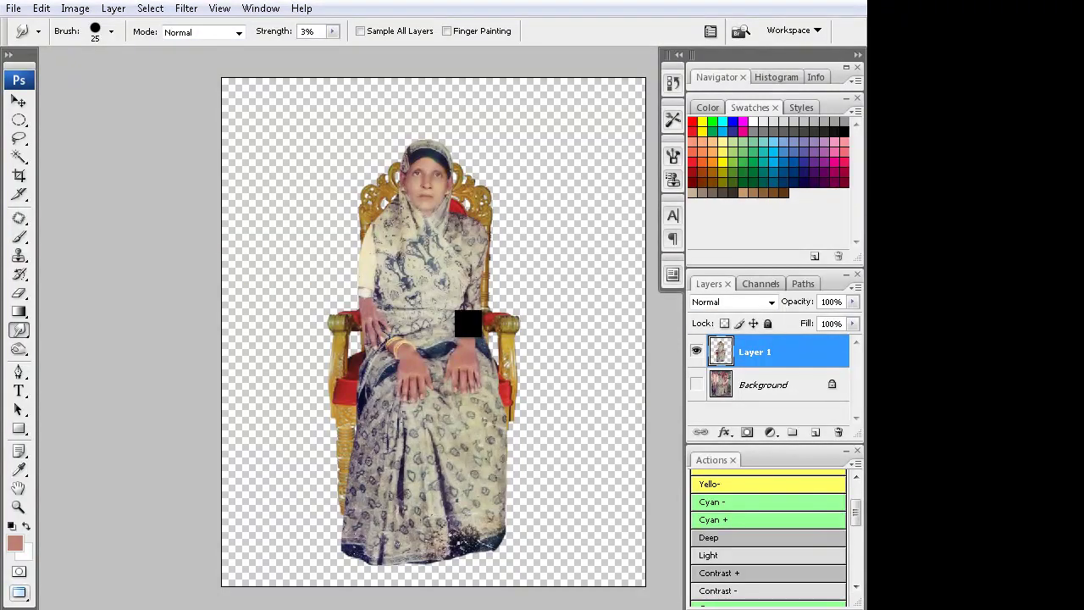
Open 61.psd from the ALL folder
{"action": "key", "text": "ctrl+o"}
{"action": "left_click_drag", "start_coordinate": [665, 102], "coordinate": [655, 282]}
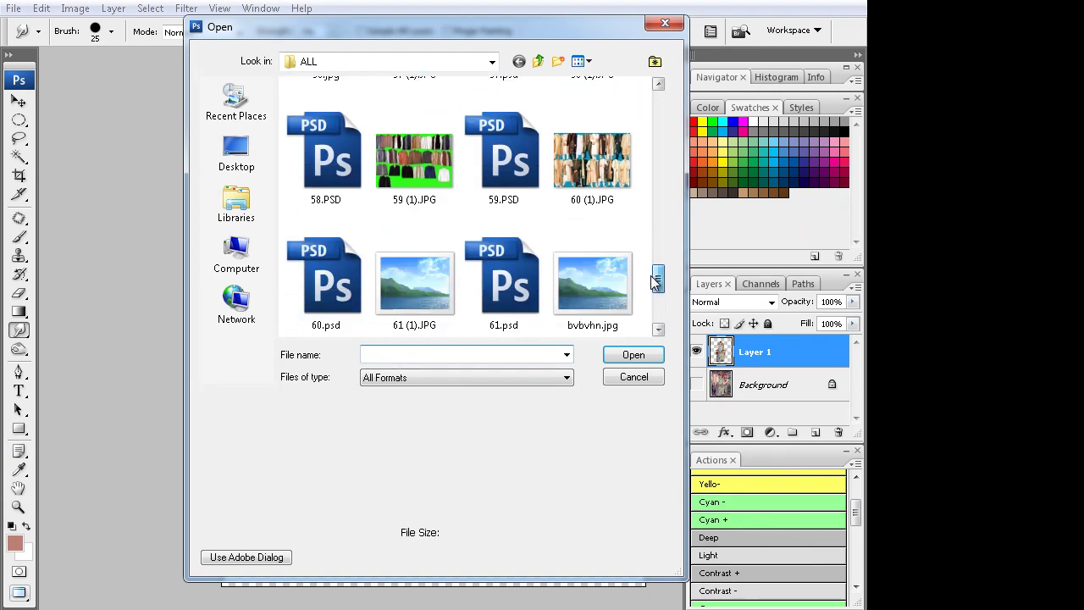
{"action": "double_click", "coordinate": [508, 291]}
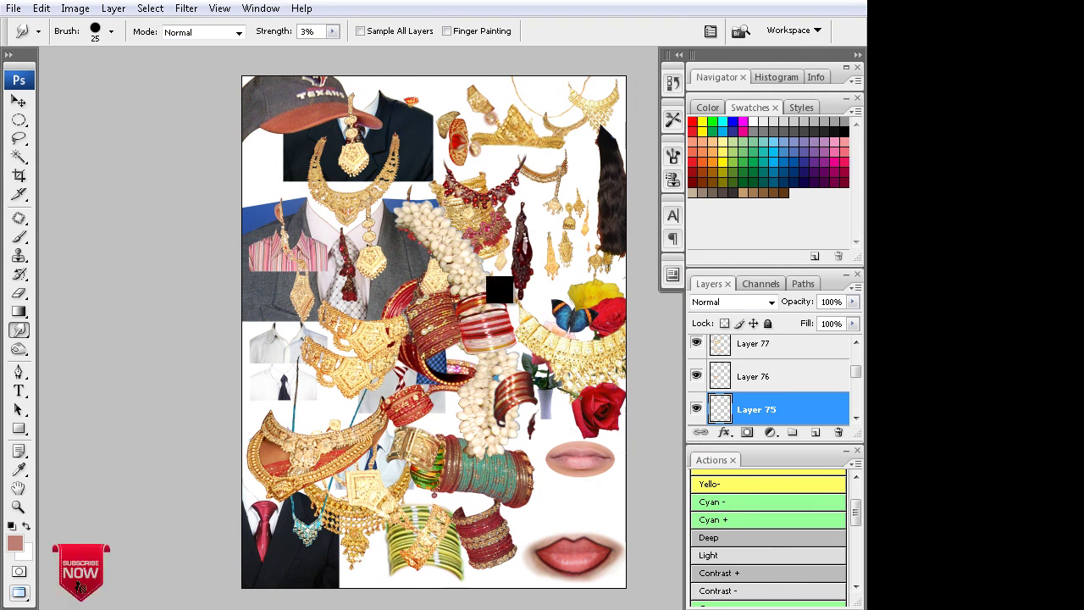
Separate the overlapping teal, gold-and-green, pink and red bangles and the jasmine garland
{"action": "left_click_drag", "start_coordinate": [581, 302], "coordinate": [534, 247]}
{"action": "key", "text": "v"}
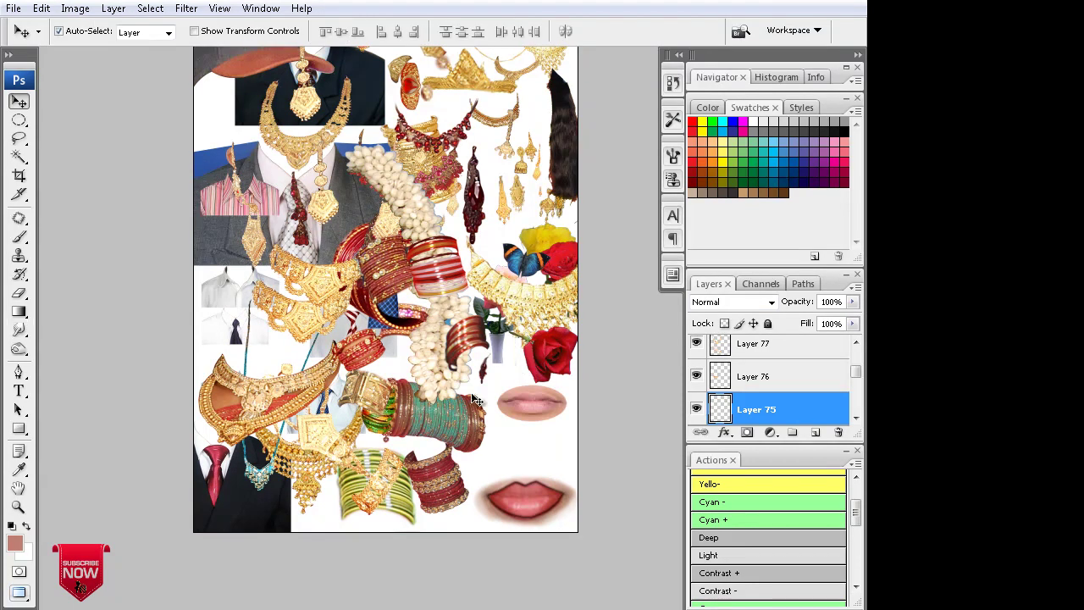
{"action": "left_click_drag", "start_coordinate": [443, 419], "coordinate": [500, 453]}
{"action": "left_click_drag", "start_coordinate": [429, 343], "coordinate": [453, 375]}
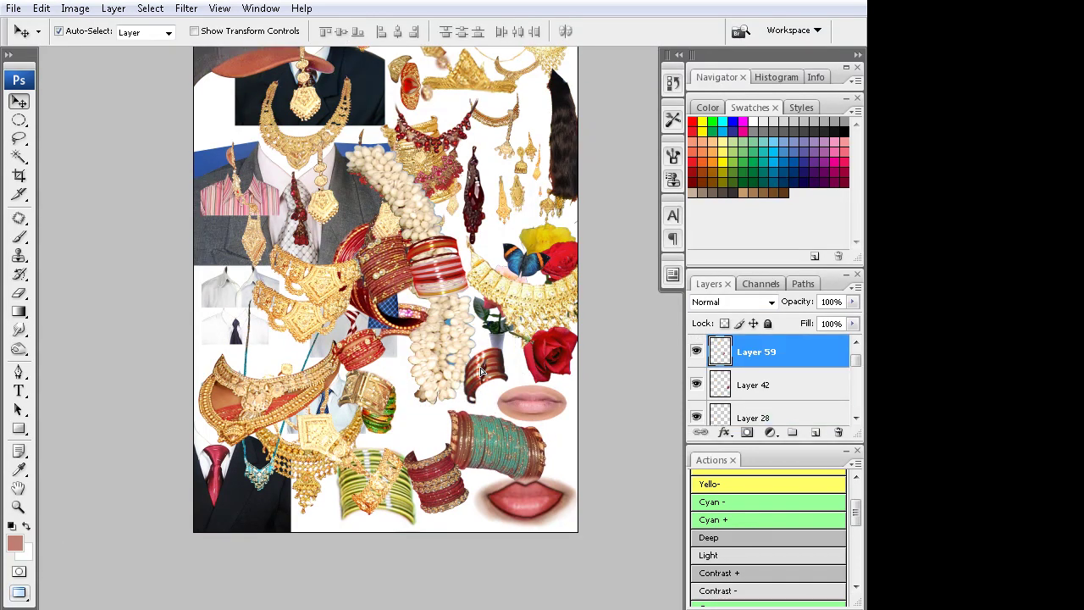
{"action": "left_click", "coordinate": [398, 406]}
{"action": "left_click_drag", "start_coordinate": [372, 399], "coordinate": [411, 407]}
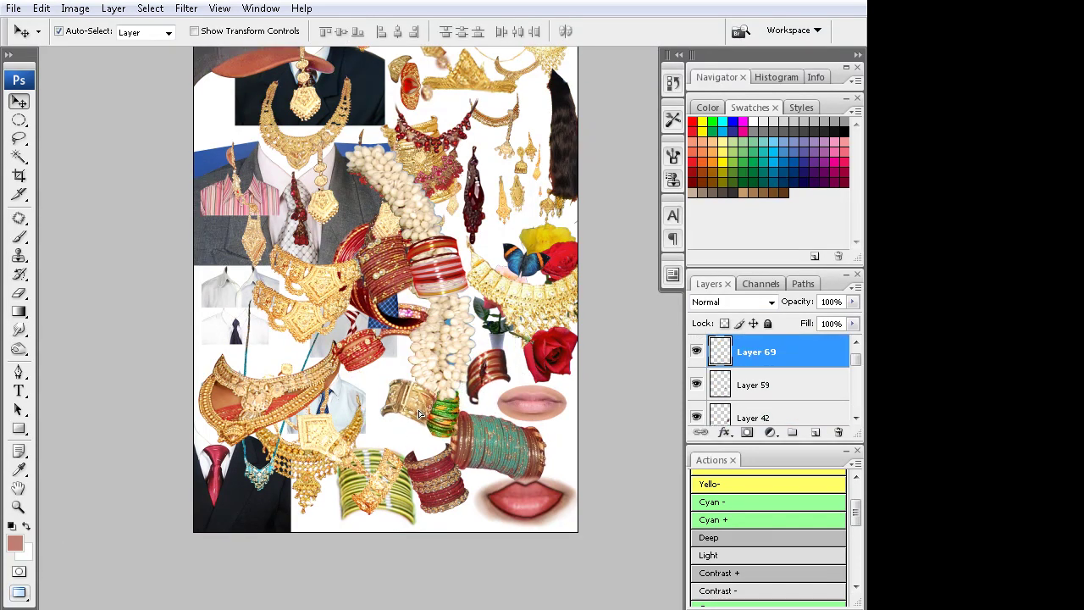
{"action": "left_click_drag", "start_coordinate": [350, 441], "coordinate": [371, 468]}
{"action": "mouse_move", "coordinate": [322, 254]}
{"action": "left_mouse_down"}
{"action": "mouse_move", "coordinate": [381, 367]}
{"action": "mouse_move", "coordinate": [377, 383]}
{"action": "left_mouse_up"}
{"action": "left_click_drag", "start_coordinate": [405, 330], "coordinate": [383, 356]}
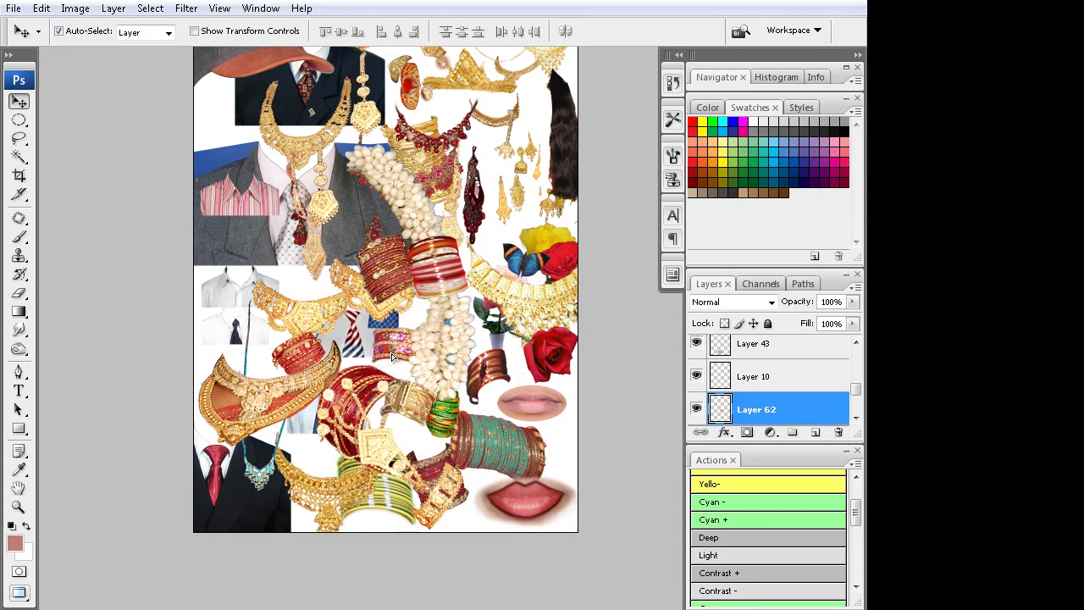
{"action": "left_click_drag", "start_coordinate": [388, 298], "coordinate": [311, 315]}
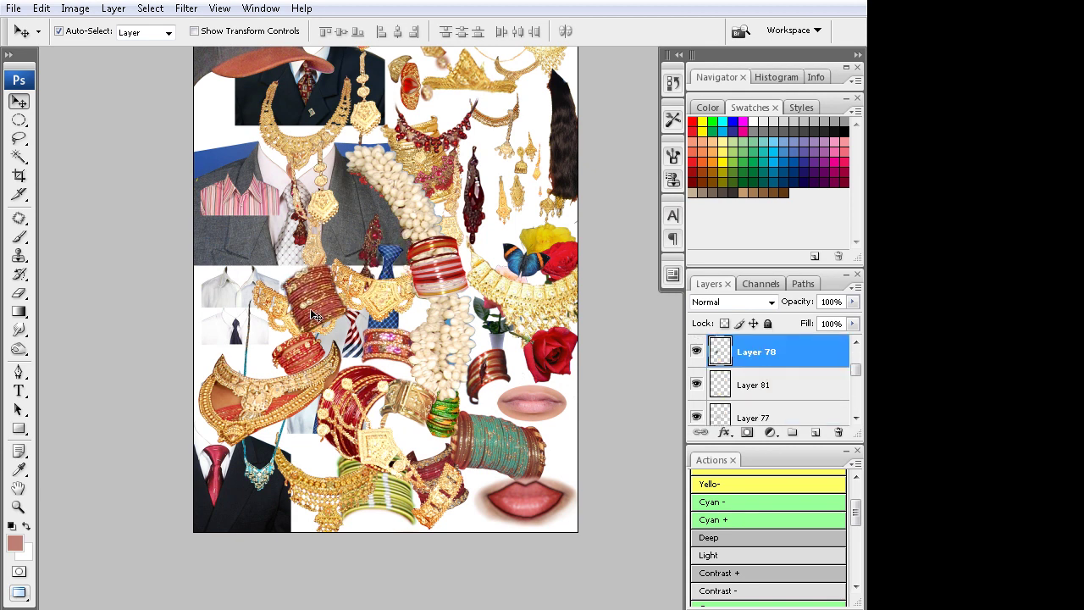
{"action": "left_click_drag", "start_coordinate": [410, 204], "coordinate": [390, 259]}
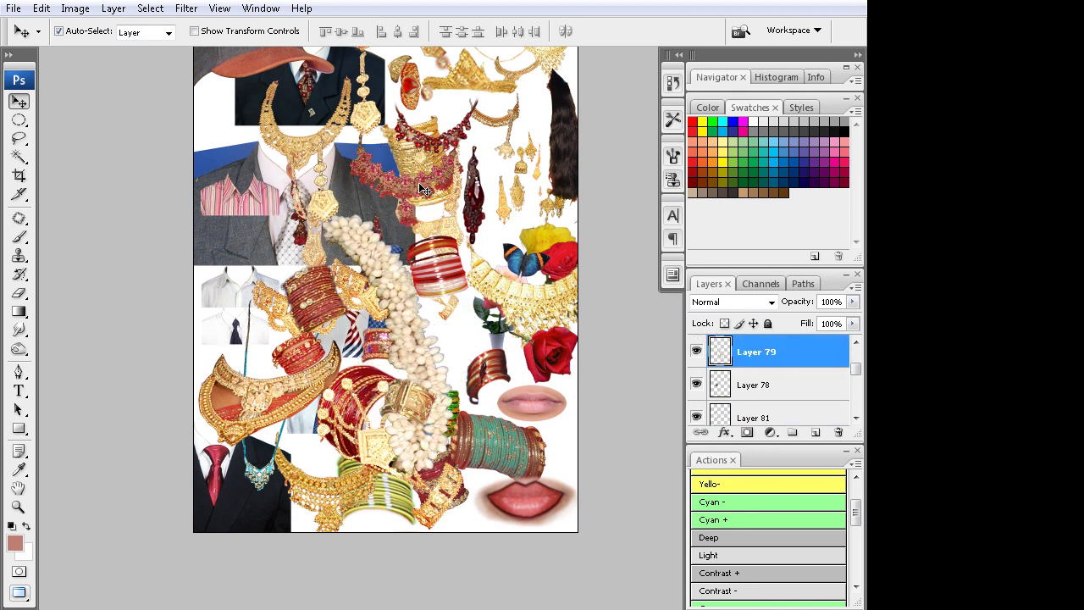
{"action": "mouse_move", "coordinate": [400, 178]}
{"action": "left_mouse_down"}
{"action": "mouse_move", "coordinate": [391, 208]}
{"action": "mouse_move", "coordinate": [392, 189]}
{"action": "left_mouse_up"}
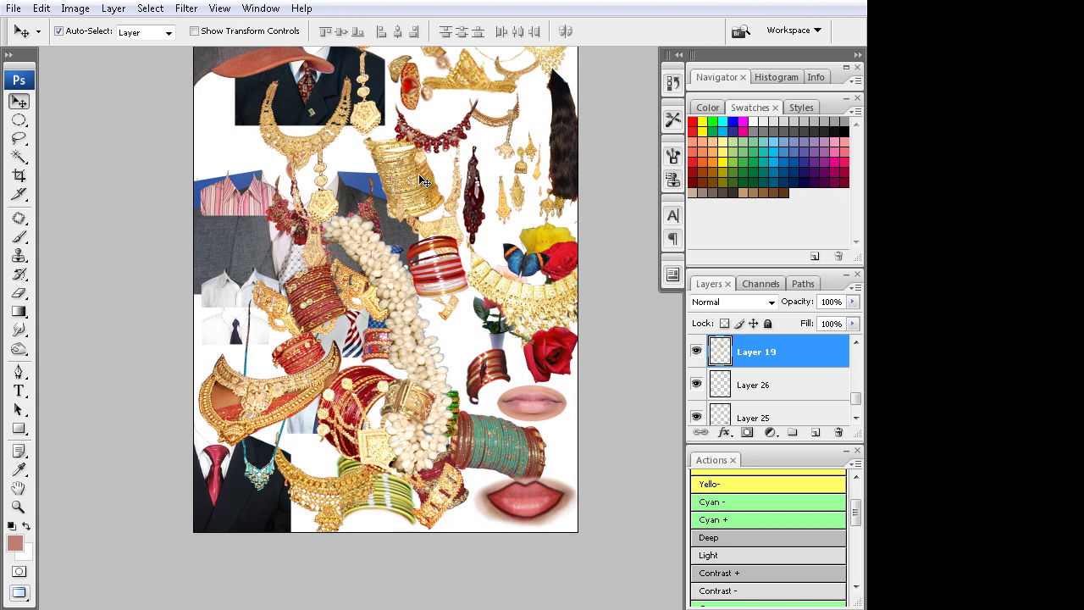
Move the suit-and-cap image down-left and make Layers 33 and 16 active
{"action": "left_click_drag", "start_coordinate": [473, 227], "coordinate": [394, 257]}
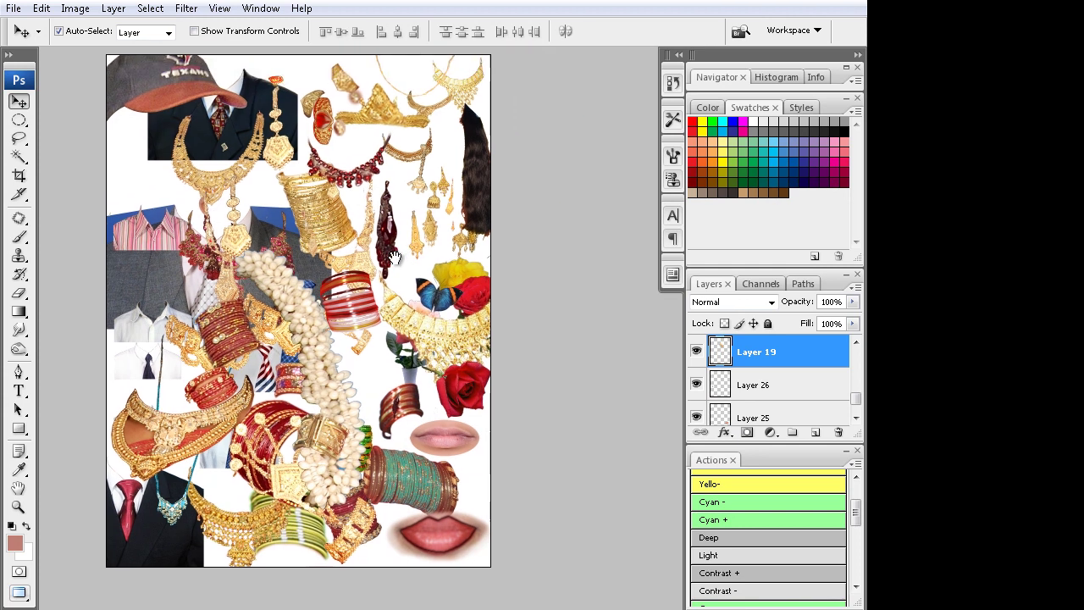
{"action": "left_click_drag", "start_coordinate": [428, 208], "coordinate": [424, 276]}
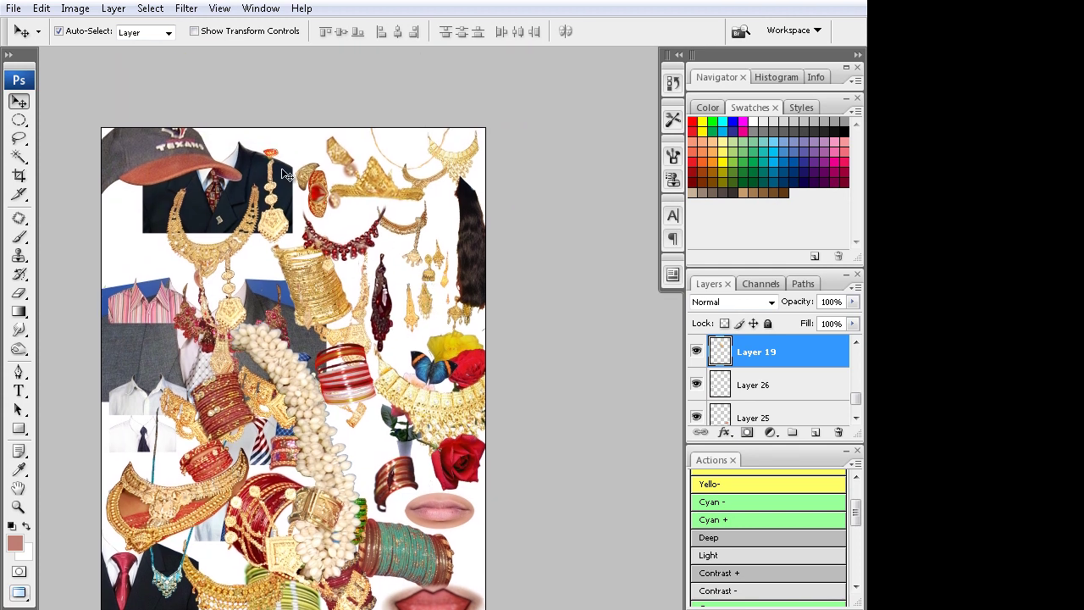
{"action": "left_click_drag", "start_coordinate": [286, 175], "coordinate": [244, 208]}
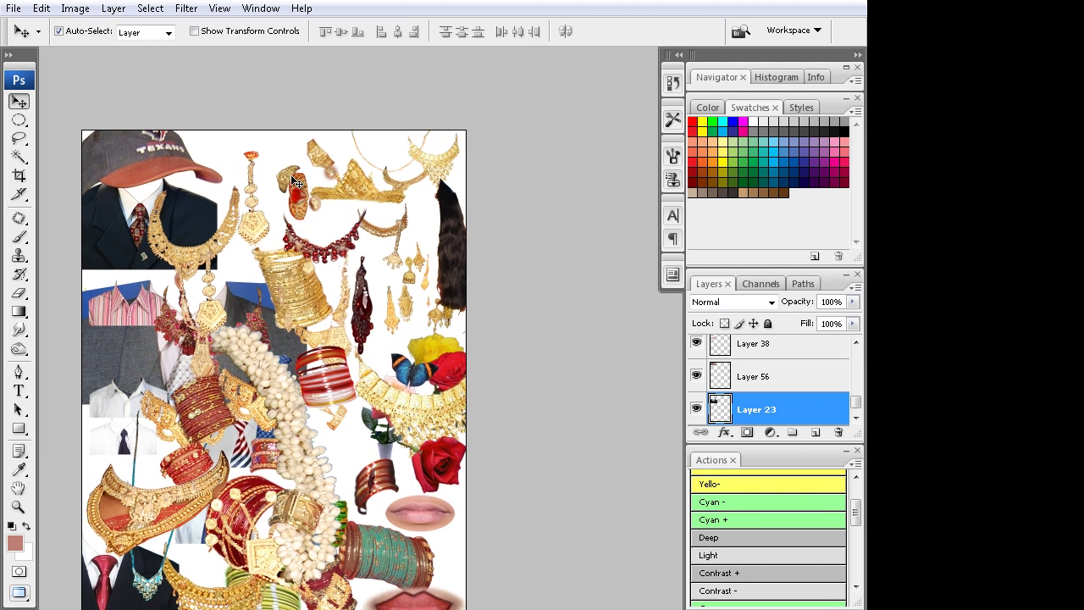
{"action": "left_click", "coordinate": [295, 181]}
{"action": "key", "text": "ctrl+plus"}
{"action": "mouse_move", "coordinate": [449, 328]}
{"action": "left_mouse_down"}
{"action": "mouse_move", "coordinate": [406, 271]}
{"action": "mouse_move", "coordinate": [307, 258]}
{"action": "left_mouse_up"}
{"action": "left_click", "coordinate": [307, 293]}
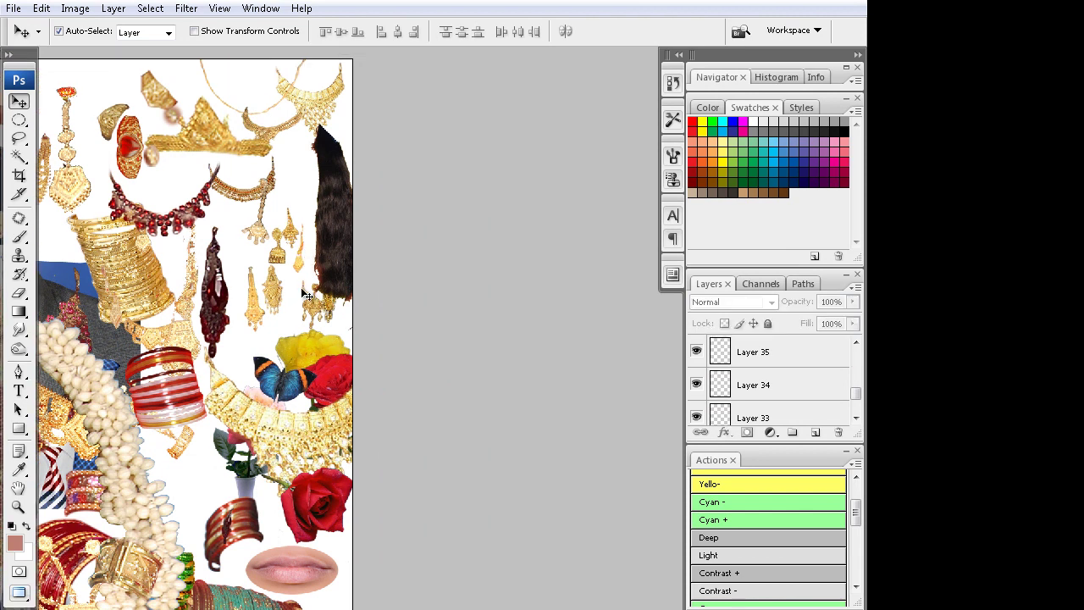
{"action": "left_click", "coordinate": [289, 245]}
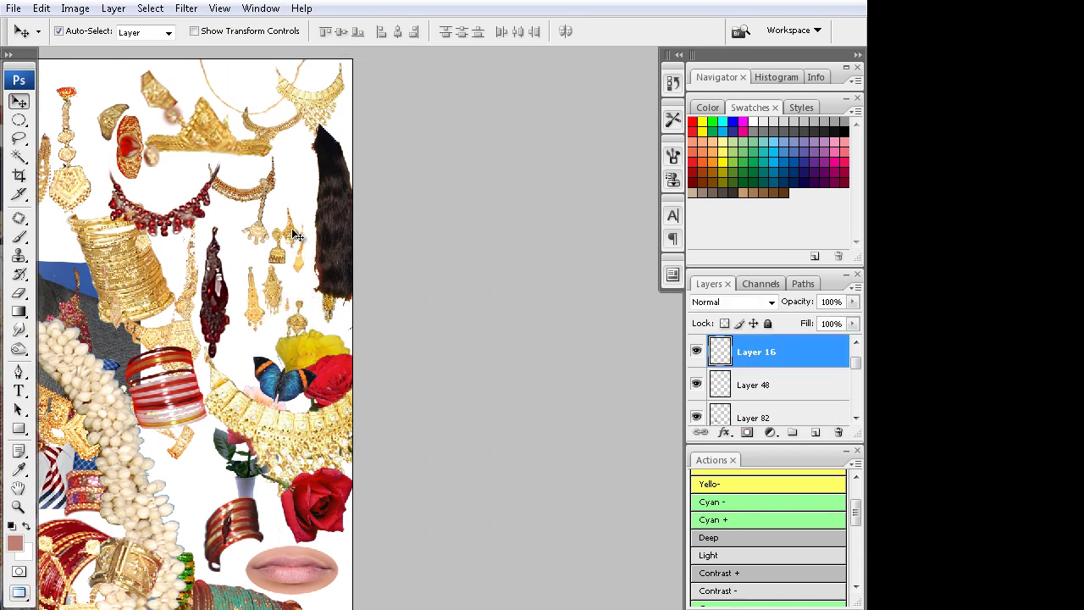
Exit full-screen, zoom into the woman's photo and remove the gold chest pendant
{"action": "key", "text": "f"}
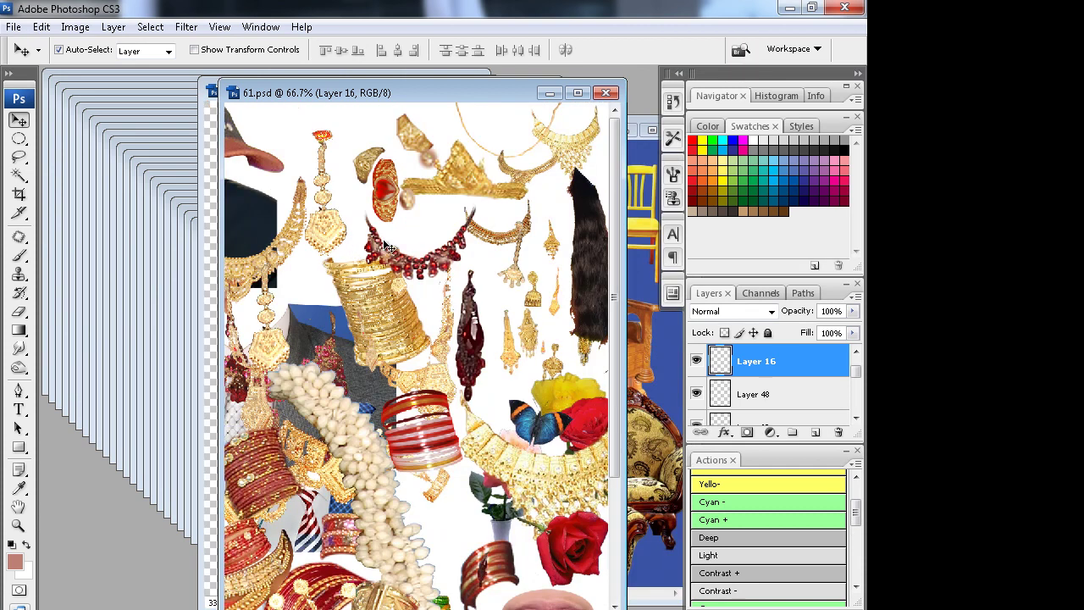
{"action": "left_click_drag", "start_coordinate": [455, 96], "coordinate": [156, 101]}
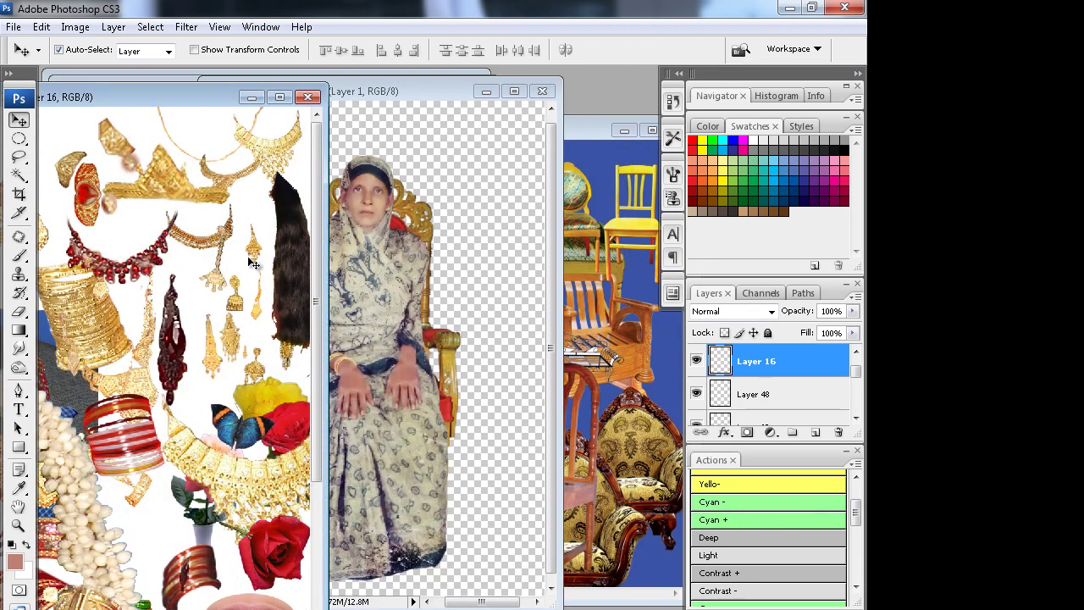
{"action": "left_click", "coordinate": [390, 263]}
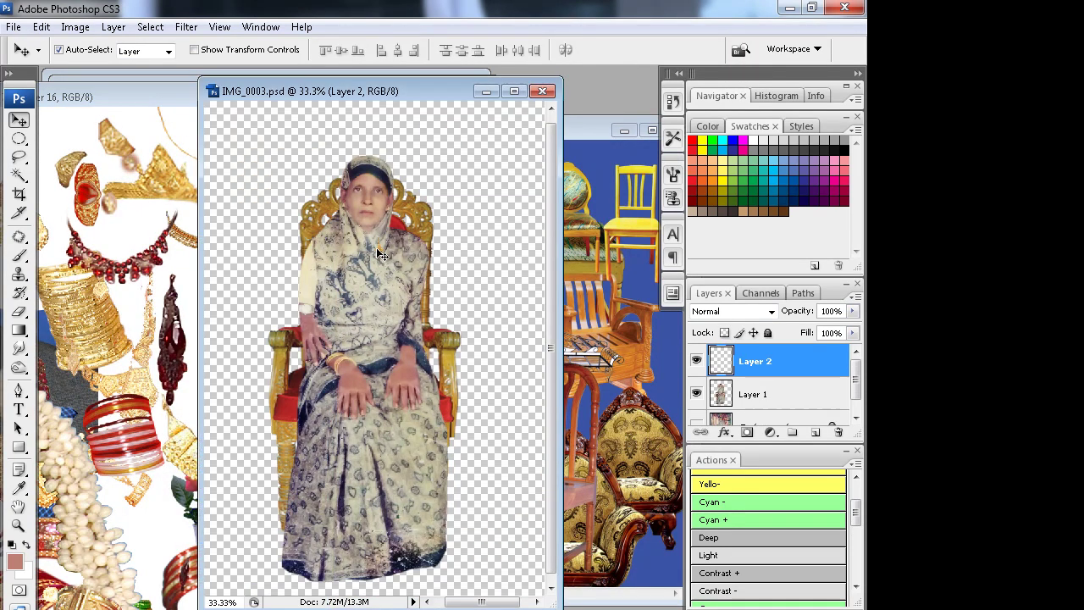
{"action": "left_click", "coordinate": [382, 269]}
{"action": "double_click", "coordinate": [383, 268]}
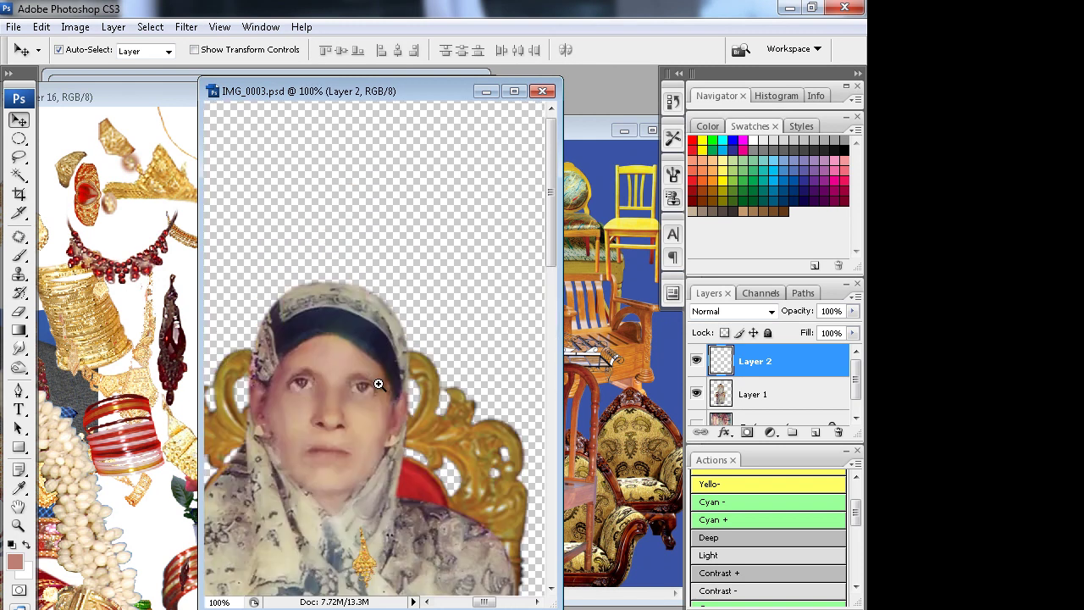
{"action": "left_click", "coordinate": [379, 385]}
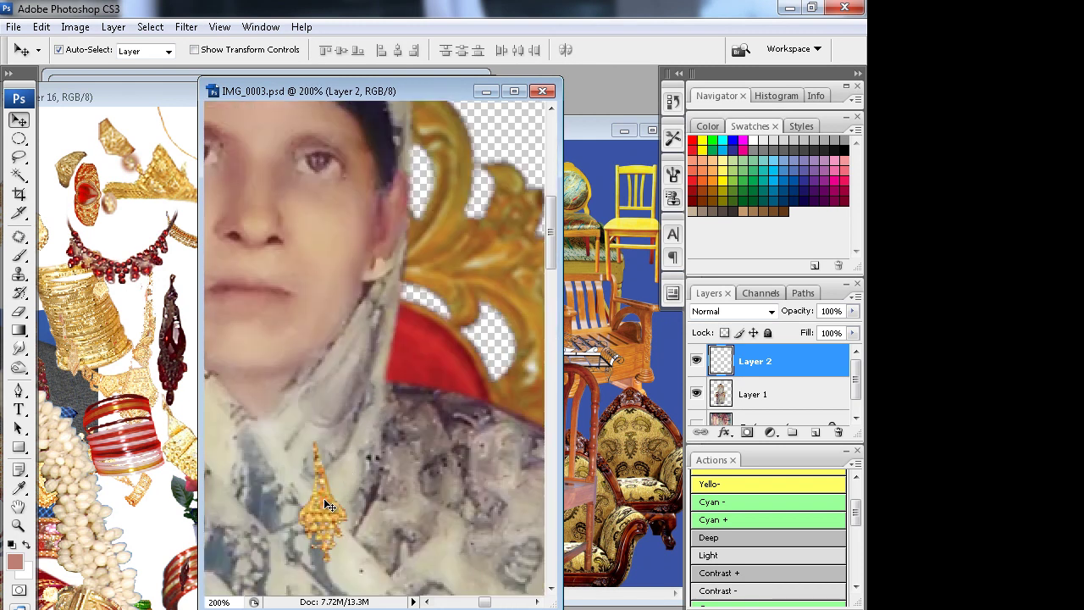
{"action": "key", "text": "ctrl+z"}
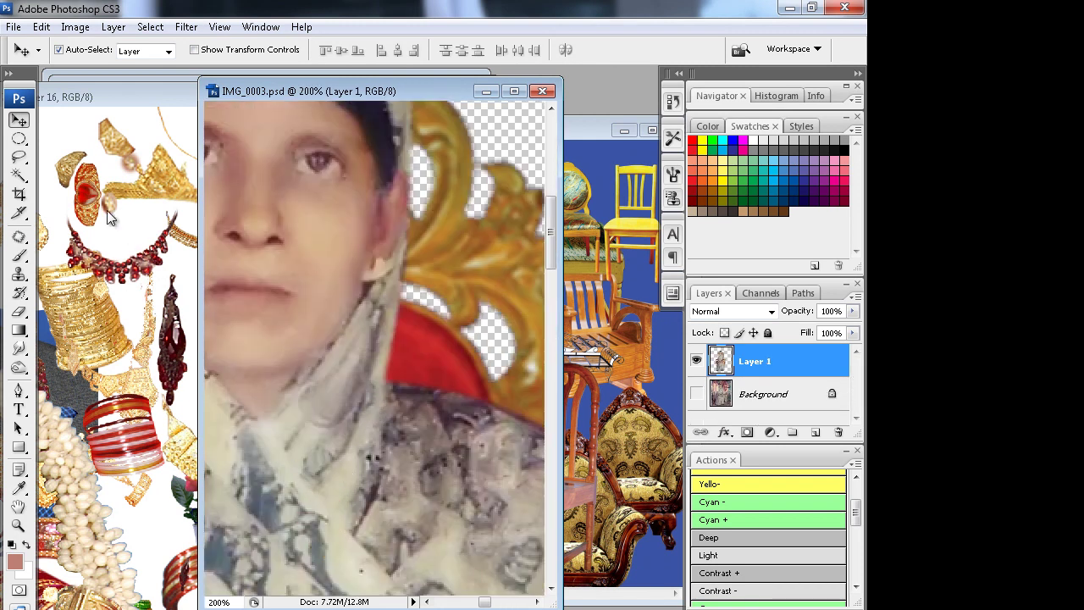
Bring the small gold earring into the photo and scale it onto her ear
{"action": "left_click_drag", "start_coordinate": [108, 219], "coordinate": [124, 223]}
{"action": "left_click_drag", "start_coordinate": [366, 299], "coordinate": [373, 304]}
{"action": "key", "text": "ctrl+plus"}
{"action": "left_click_drag", "start_coordinate": [372, 356], "coordinate": [418, 360]}
{"action": "key", "text": "ctrl+t"}
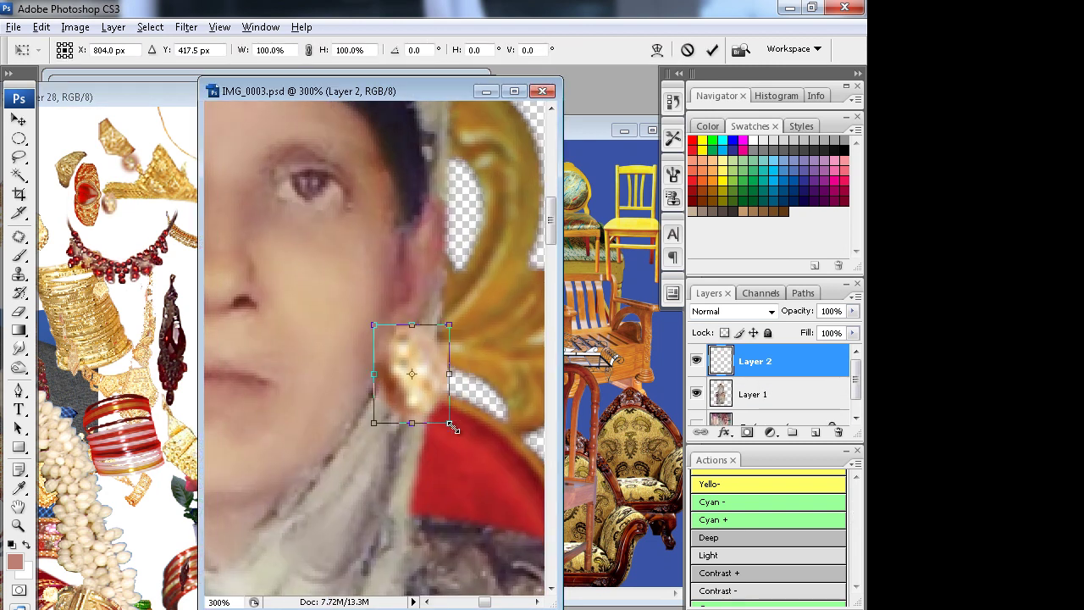
{"action": "left_click_drag", "start_coordinate": [453, 430], "coordinate": [421, 386]}
{"action": "key", "text": "Return"}
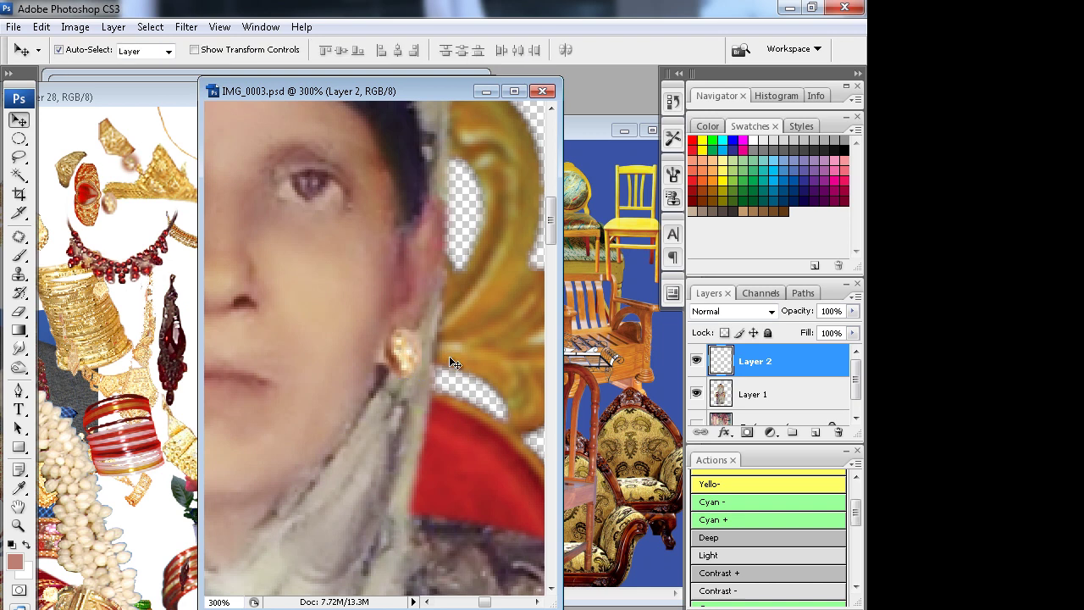
Alt-drag a copy of the earring onto the other ear and nudge it into place
{"action": "key", "text": "ctrl+minus"}
{"action": "key", "text": "ctrl+minus"}
{"action": "key", "text": "ctrl+minus"}
{"action": "key", "text": "ctrl+minus"}
{"action": "key", "text": "ctrl+alt+0"}
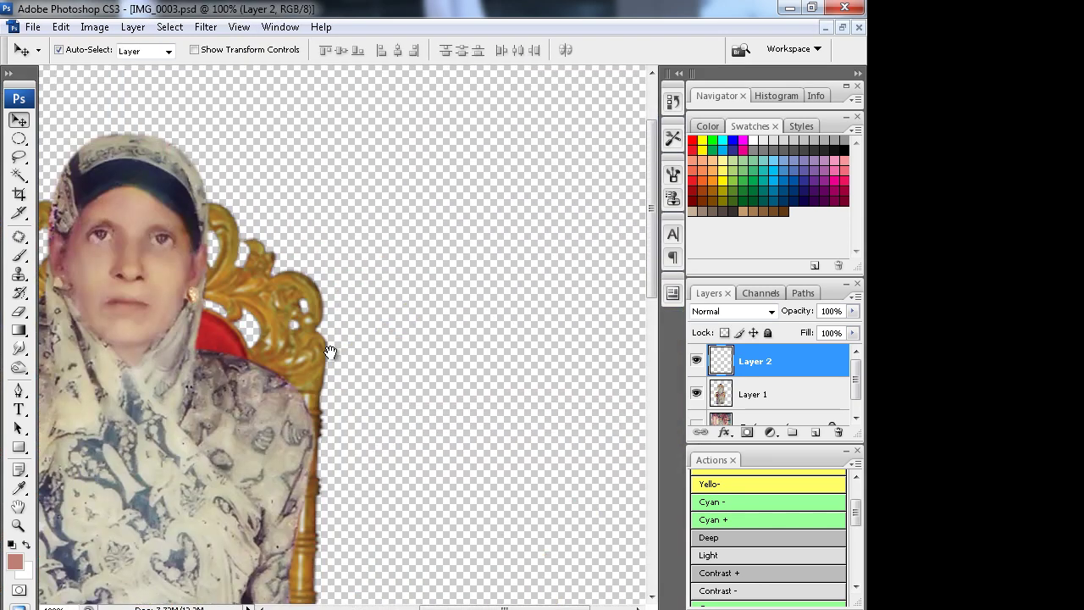
{"action": "key", "text": "ctrl+plus"}
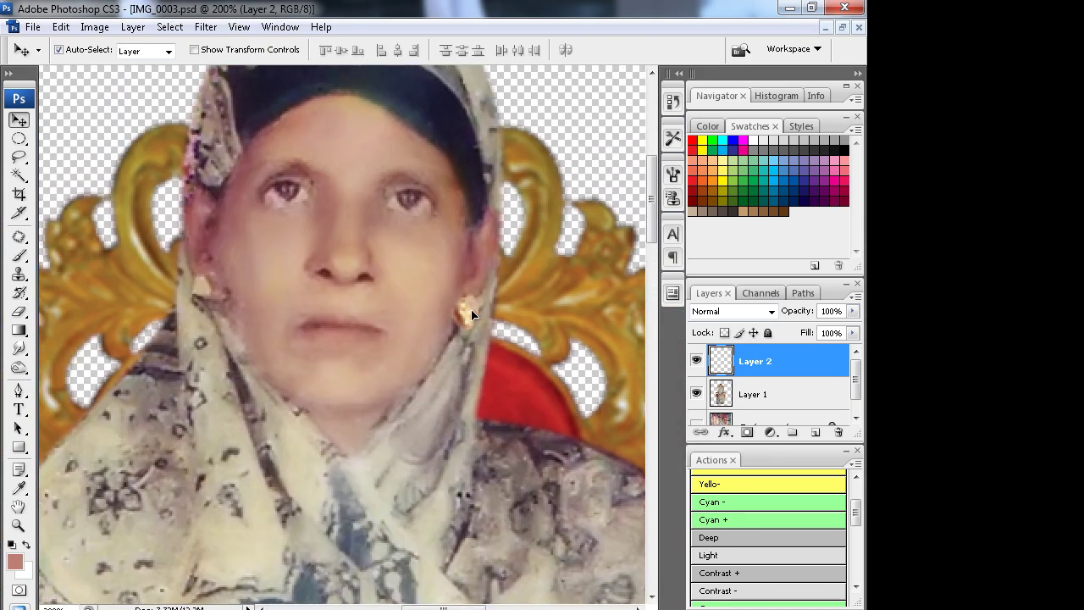
{"action": "left_click_drag", "start_coordinate": [474, 316], "coordinate": [179, 301]}
{"action": "key", "text": "Right"}
{"action": "key", "text": "Right"}
{"action": "key", "text": "Up"}
{"action": "key", "text": "Up"}
{"action": "key", "text": "ctrl+minus"}
{"action": "key", "text": "ctrl+minus"}
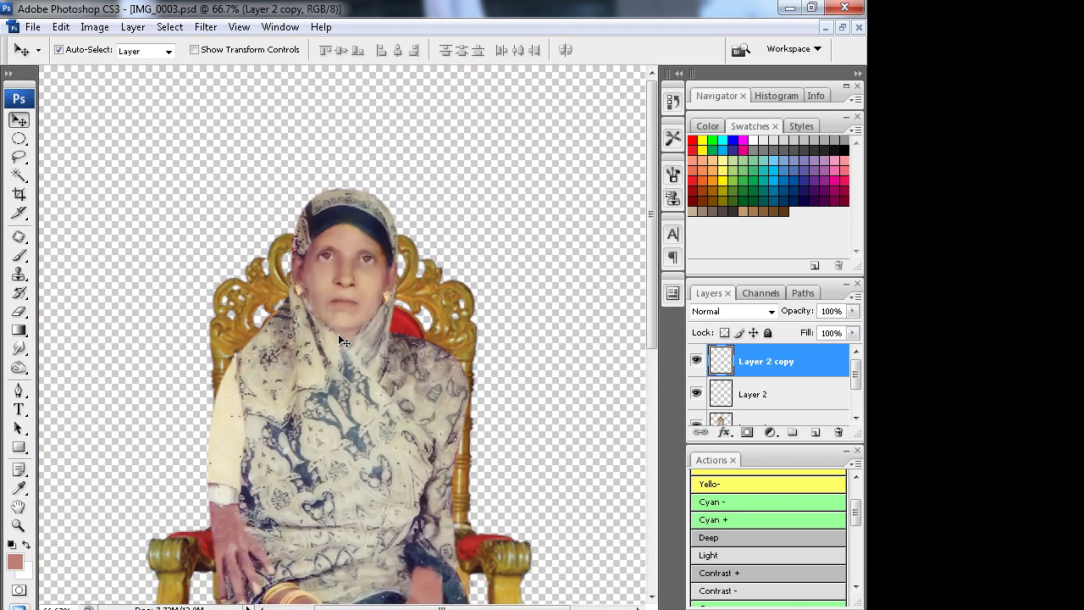
{"action": "key", "text": "ctrl+minus"}
Warm Layer 1 with a 25% Warming Filter (85), then remove grain at roughly 71% noise reduction
{"action": "left_click", "coordinate": [372, 370]}
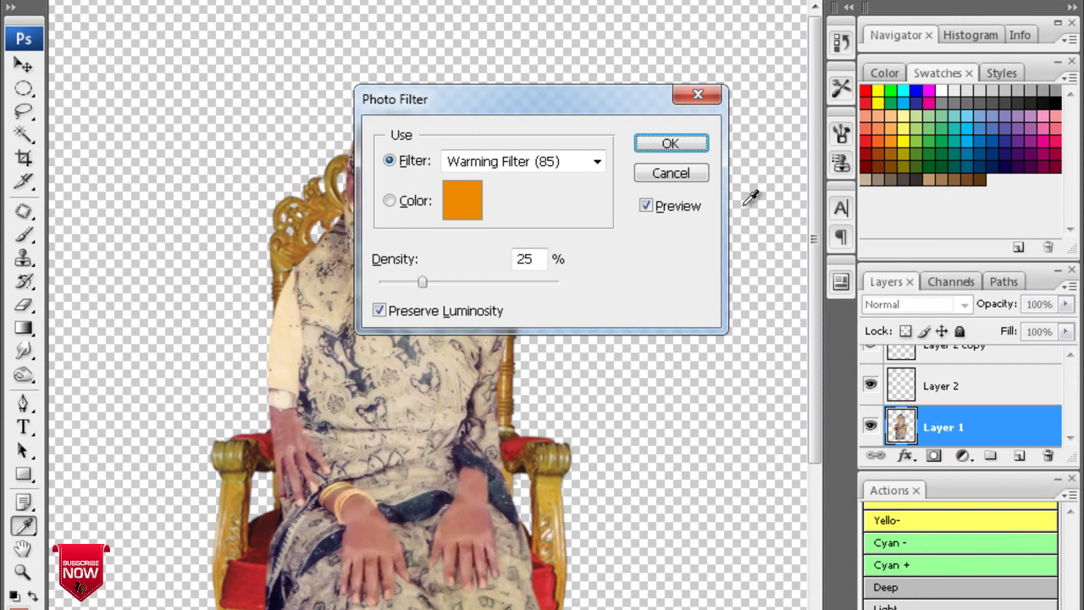
{"action": "key", "text": "Return"}
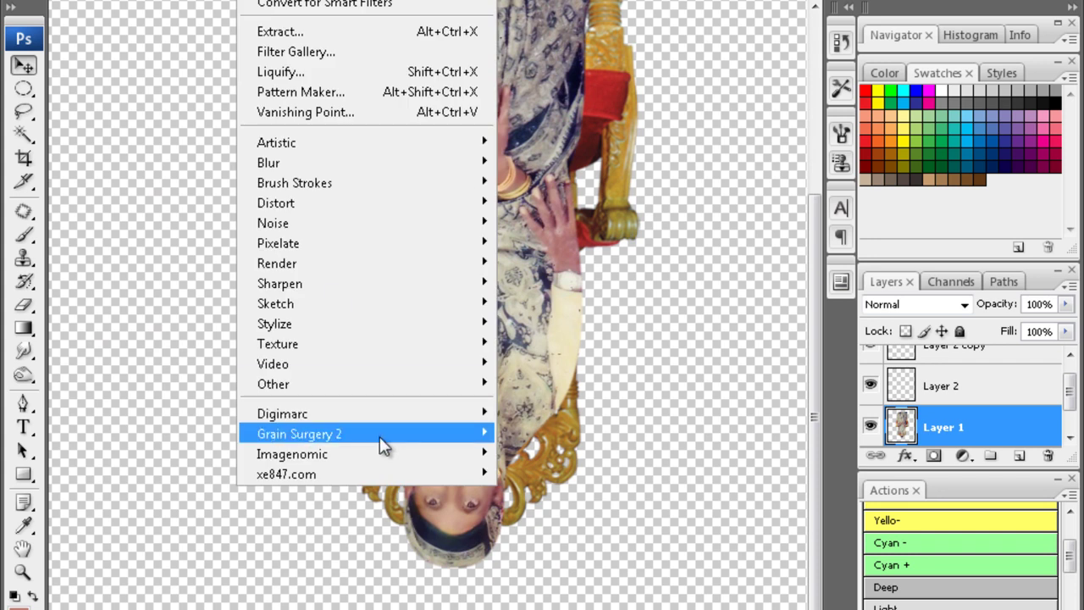
{"action": "left_click", "coordinate": [537, 434]}
{"action": "mouse_move", "coordinate": [634, 314]}
{"action": "left_mouse_down"}
{"action": "mouse_move", "coordinate": [588, 109]}
{"action": "mouse_move", "coordinate": [610, 158]}
{"action": "left_mouse_up"}
{"action": "left_click_drag", "start_coordinate": [626, 263], "coordinate": [728, 262]}
{"action": "left_click_drag", "start_coordinate": [292, 153], "coordinate": [249, 155]}
{"action": "left_click_drag", "start_coordinate": [527, 254], "coordinate": [564, 259]}
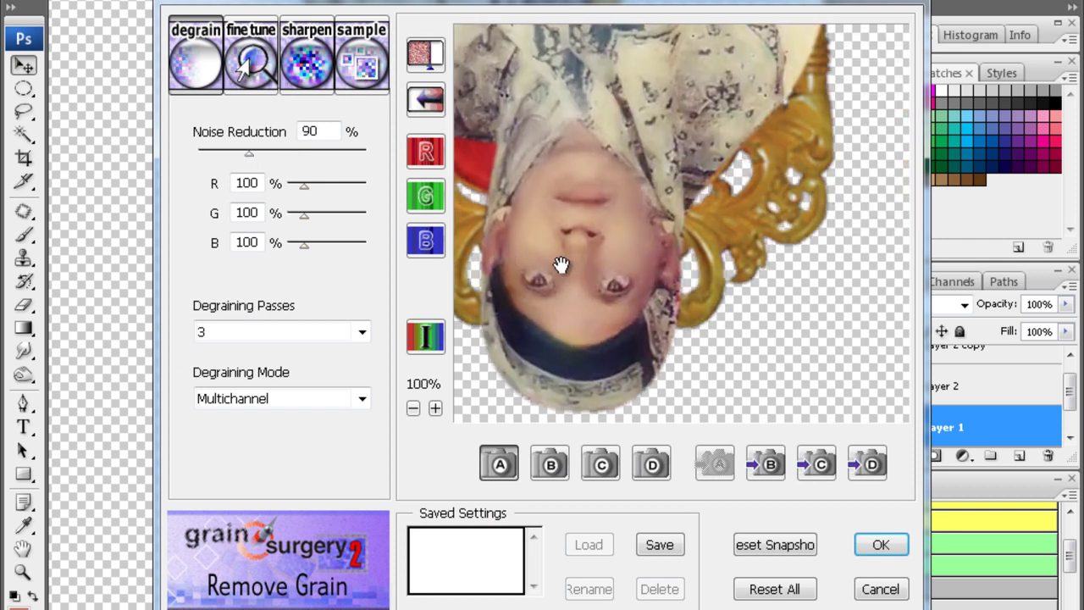
{"action": "left_click_drag", "start_coordinate": [259, 160], "coordinate": [238, 157]}
{"action": "mouse_move", "coordinate": [534, 243]}
{"action": "left_mouse_down"}
{"action": "mouse_move", "coordinate": [697, 259]}
{"action": "mouse_move", "coordinate": [646, 268]}
{"action": "mouse_move", "coordinate": [627, 370]}
{"action": "mouse_move", "coordinate": [627, 174]}
{"action": "mouse_move", "coordinate": [650, 276]}
{"action": "mouse_move", "coordinate": [673, 303]}
{"action": "left_mouse_up"}
{"action": "left_click", "coordinate": [880, 545]}
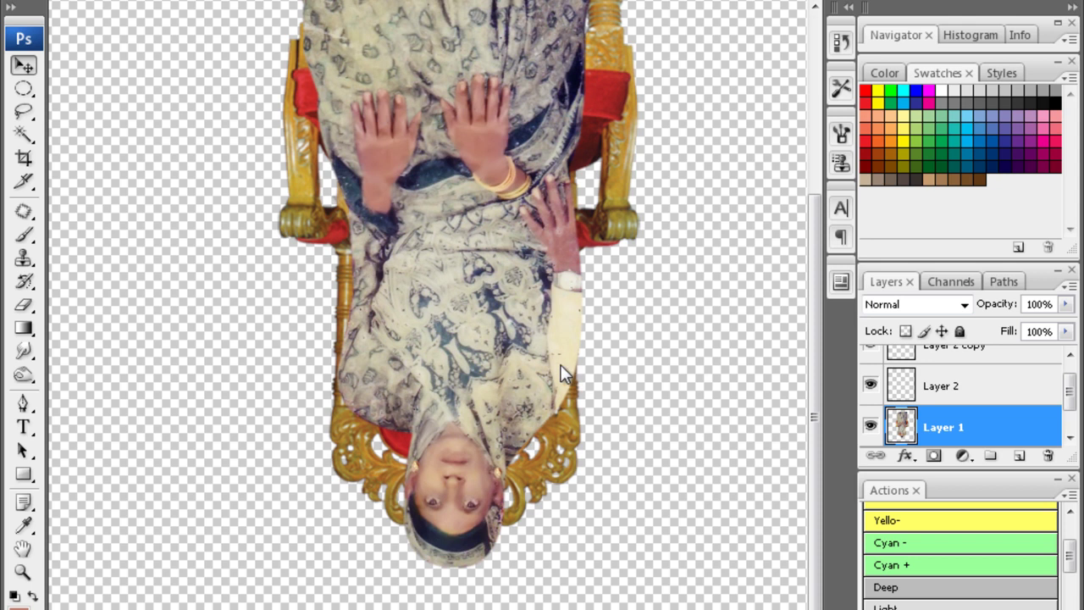
Rotate the canvas upright and Magic Wand-select both hands with a 1.5 px feather
{"action": "key", "text": "F2"}
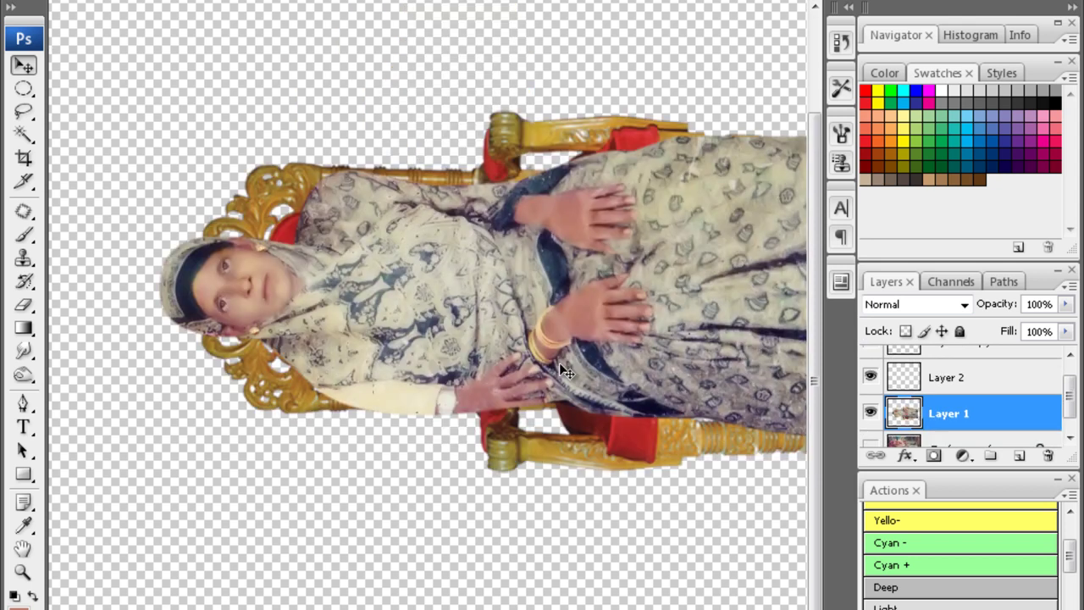
{"action": "key", "text": "F2"}
{"action": "key", "text": "ctrl+plus"}
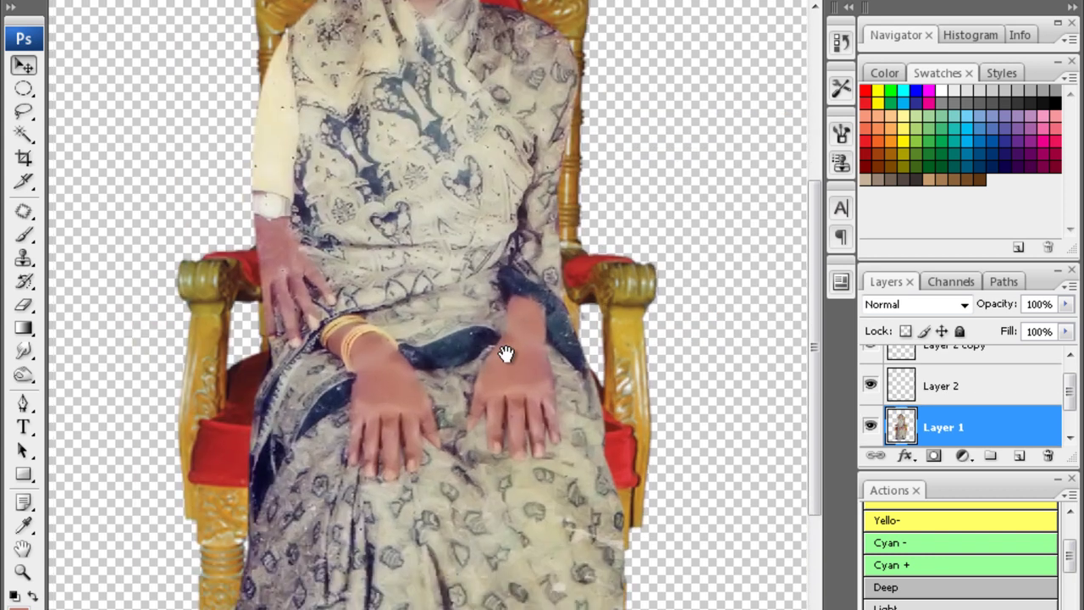
{"action": "key", "text": "w"}
{"action": "left_click", "coordinate": [384, 398]}
{"action": "left_click", "coordinate": [512, 391], "text": "shift"}
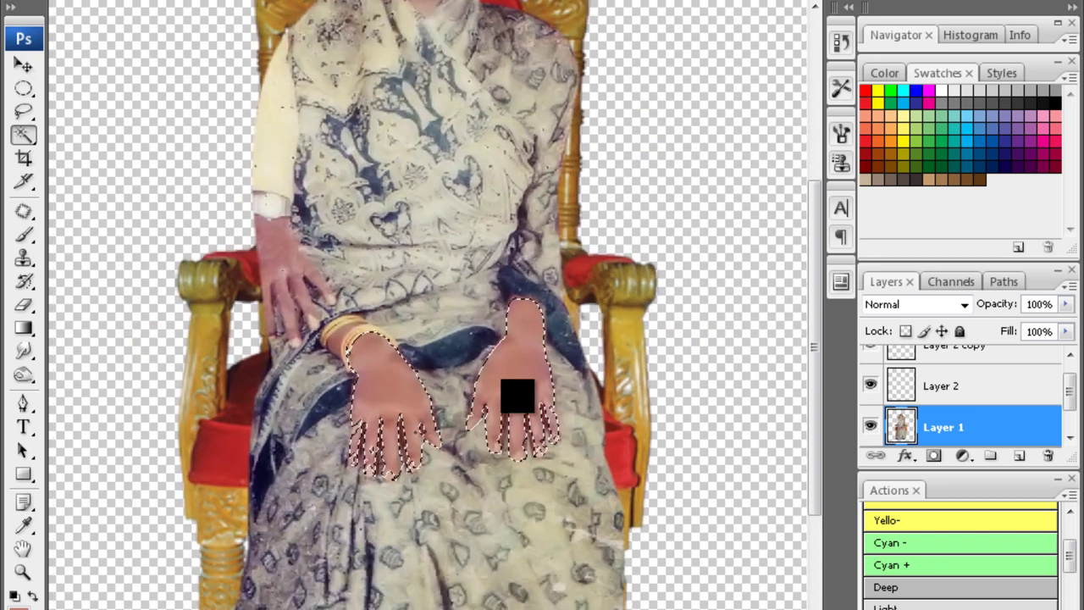
{"action": "key", "text": "ctrl+alt+d"}
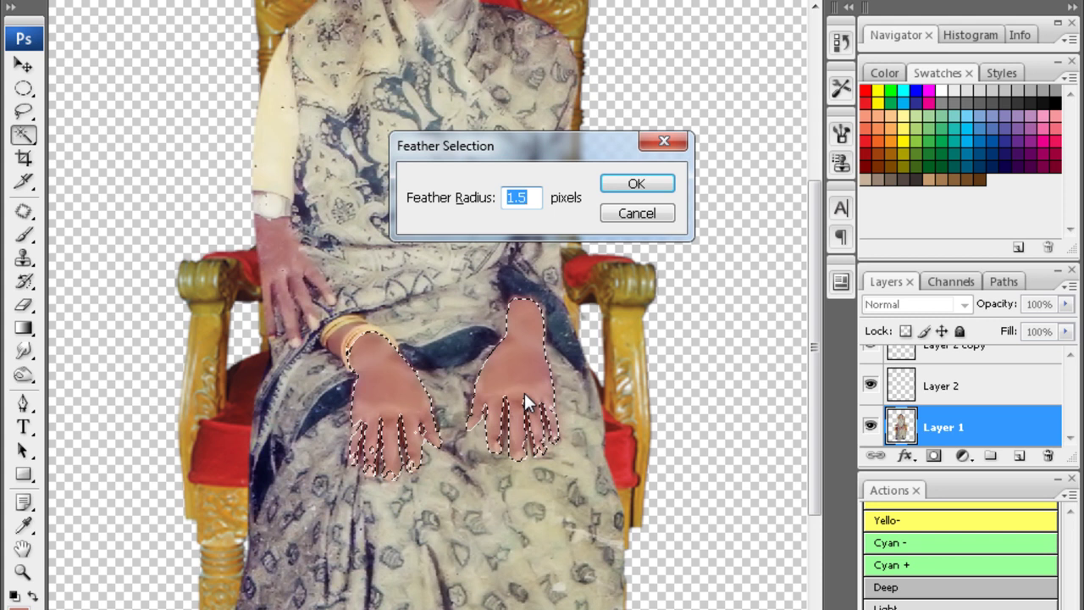
{"action": "key", "text": "Return"}
{"action": "key", "text": "ctrl+minus"}
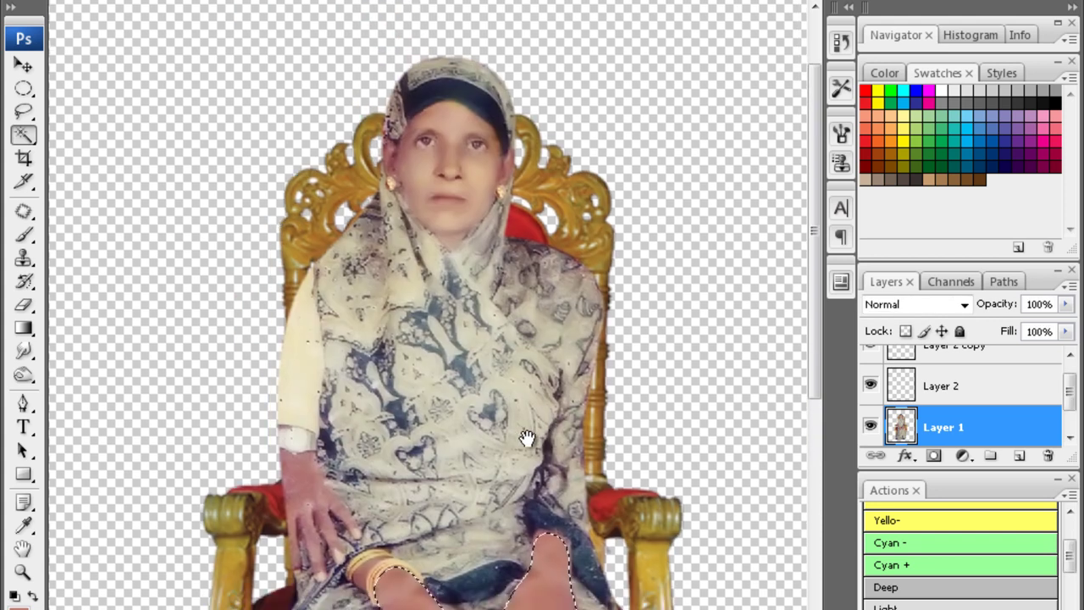
Set the hands' Color Balance to -19, 0, -20
{"action": "key", "text": "ctrl+b"}
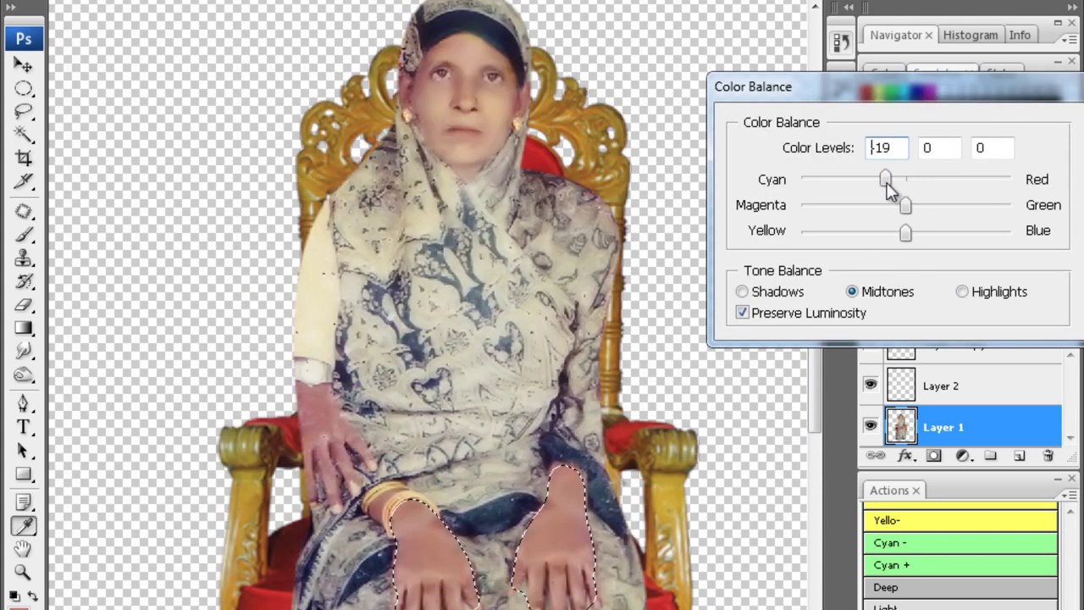
{"action": "left_click_drag", "start_coordinate": [906, 234], "coordinate": [885, 234]}
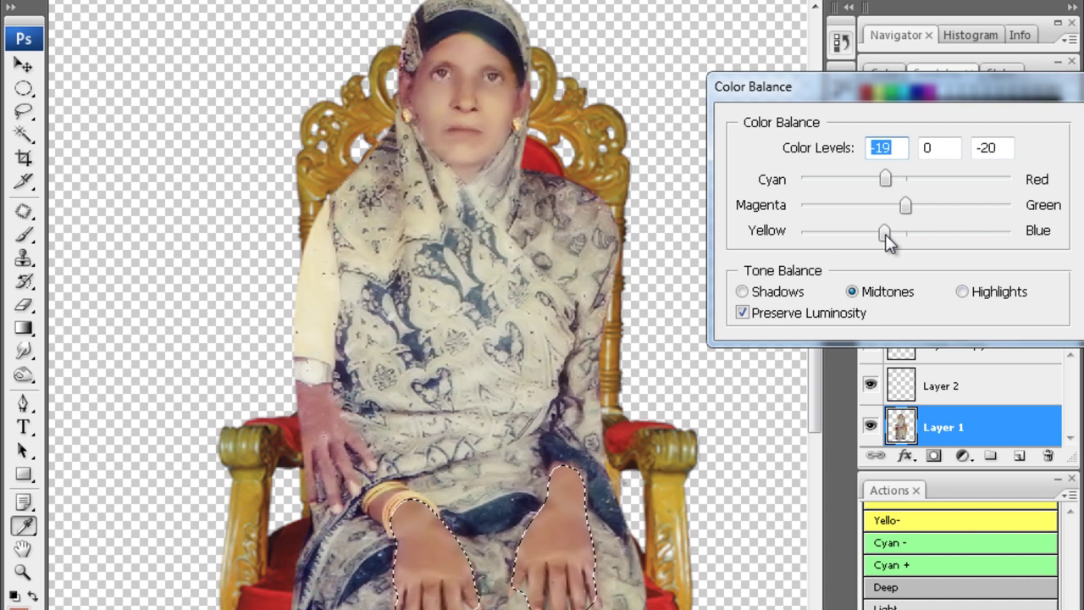
{"action": "key", "text": "Return"}
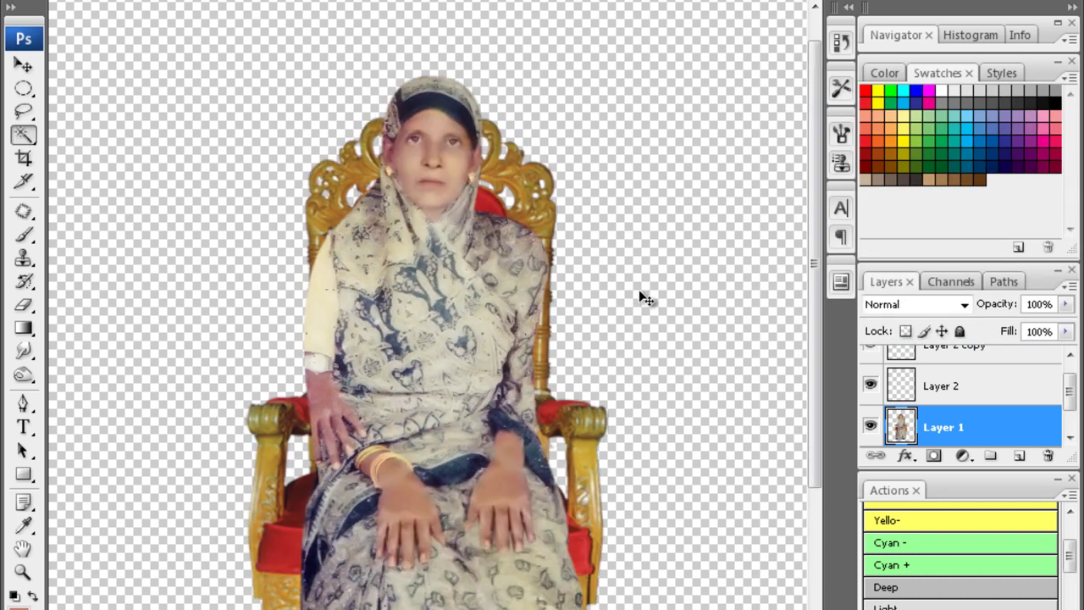
Select the Clone Stamp tool and scroll over the saree to inspect it
{"action": "scroll", "coordinate": [641, 296], "scroll_direction": "down", "scroll_amount": 1}
{"action": "scroll", "coordinate": [460, 392], "scroll_direction": "up", "scroll_amount": 2}
{"action": "scroll", "coordinate": [460, 392], "scroll_direction": "up", "scroll_amount": 2}
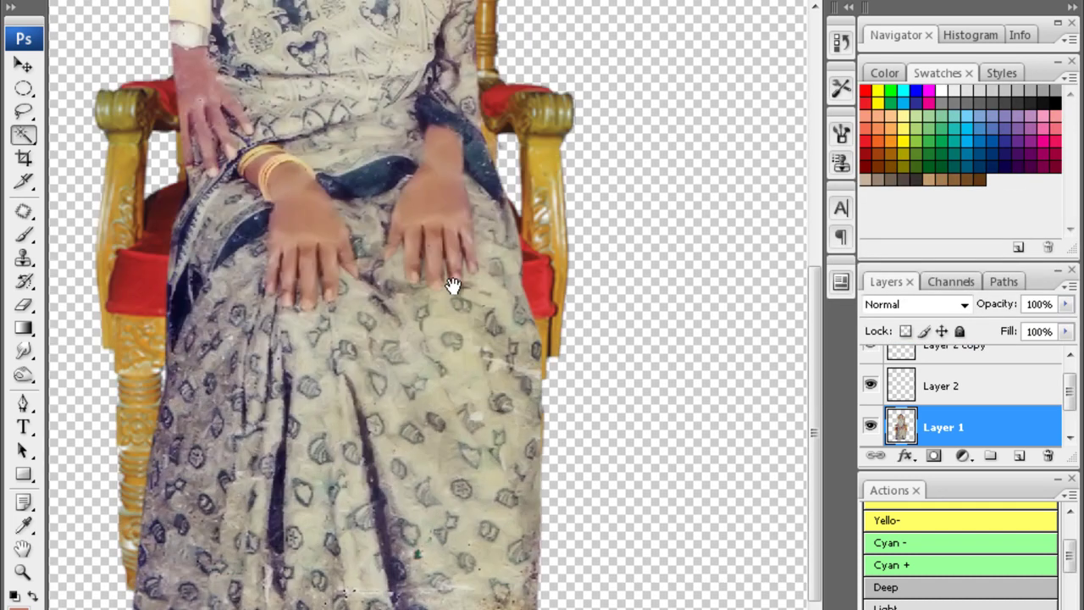
{"action": "scroll", "coordinate": [453, 285], "scroll_direction": "down", "scroll_amount": 2}
{"action": "scroll", "coordinate": [466, 390], "scroll_direction": "up", "scroll_amount": 1}
{"action": "scroll", "coordinate": [508, 454], "scroll_direction": "up", "scroll_amount": 1}
{"action": "key", "text": "s"}
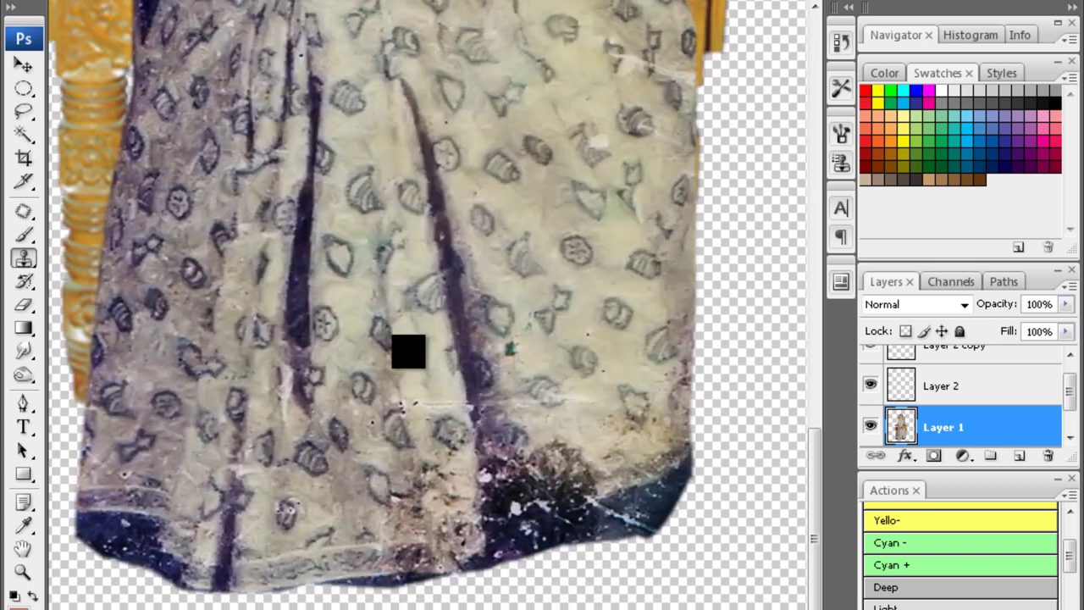
{"action": "scroll", "coordinate": [423, 472], "scroll_direction": "up", "scroll_amount": 5}
{"action": "scroll", "coordinate": [374, 357], "scroll_direction": "up", "scroll_amount": 3}
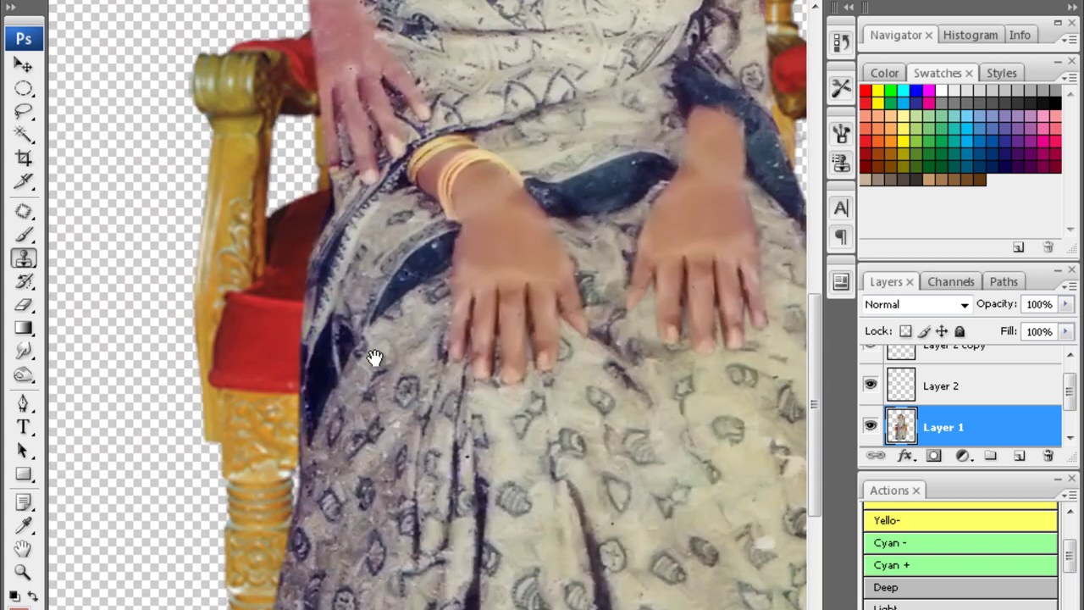
{"action": "scroll", "coordinate": [373, 357], "scroll_direction": "up", "scroll_amount": 3}
{"action": "scroll", "coordinate": [416, 392], "scroll_direction": "up", "scroll_amount": 2}
{"action": "scroll", "coordinate": [395, 460], "scroll_direction": "down", "scroll_amount": 1}
{"action": "scroll", "coordinate": [358, 406], "scroll_direction": "down", "scroll_amount": 1}
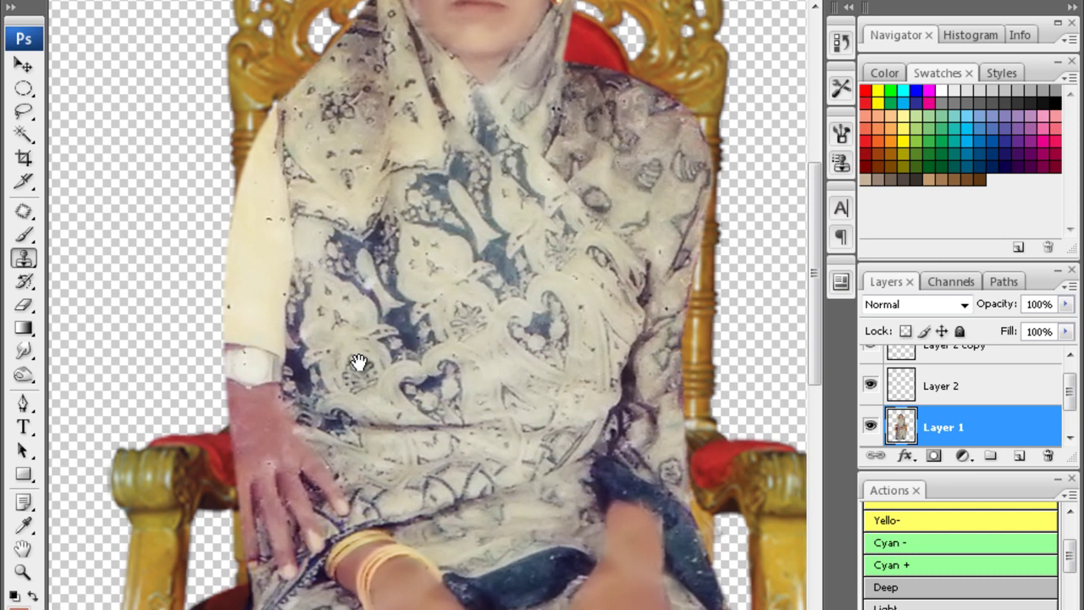
Select a rectangle of saree fabric, feather it 10 pixels and copy it to a new layer
{"action": "mouse_move", "coordinate": [354, 372]}
{"action": "left_mouse_down"}
{"action": "mouse_move", "coordinate": [325, 363]}
{"action": "mouse_move", "coordinate": [375, 355]}
{"action": "mouse_move", "coordinate": [396, 296]}
{"action": "left_mouse_up"}
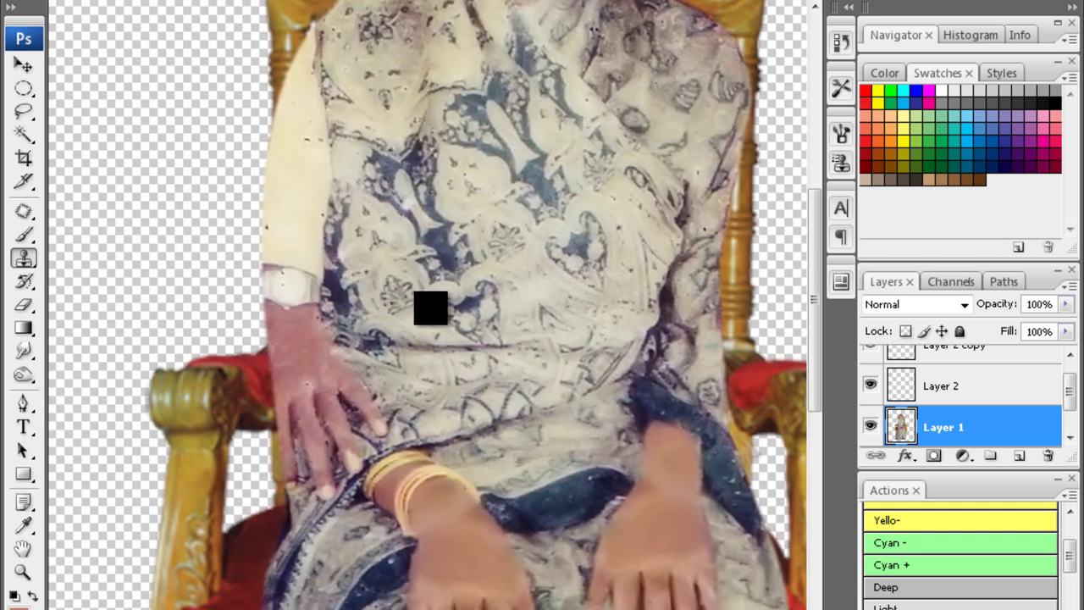
{"action": "right_click", "coordinate": [20, 100]}
{"action": "left_click", "coordinate": [85, 87]}
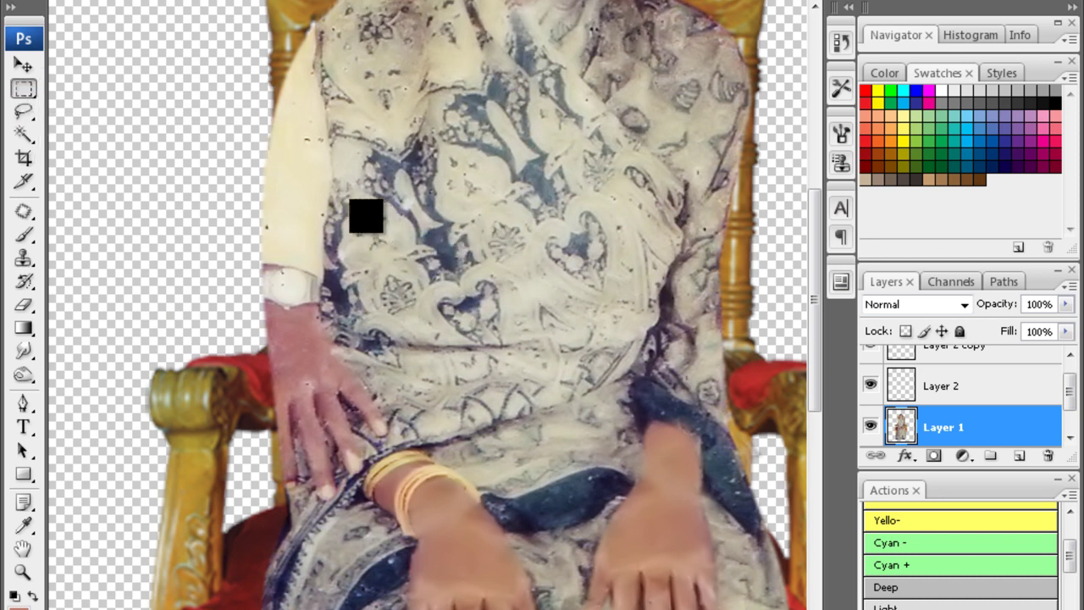
{"action": "left_click_drag", "start_coordinate": [364, 214], "coordinate": [484, 360]}
{"action": "key", "text": "ctrl+alt+d"}
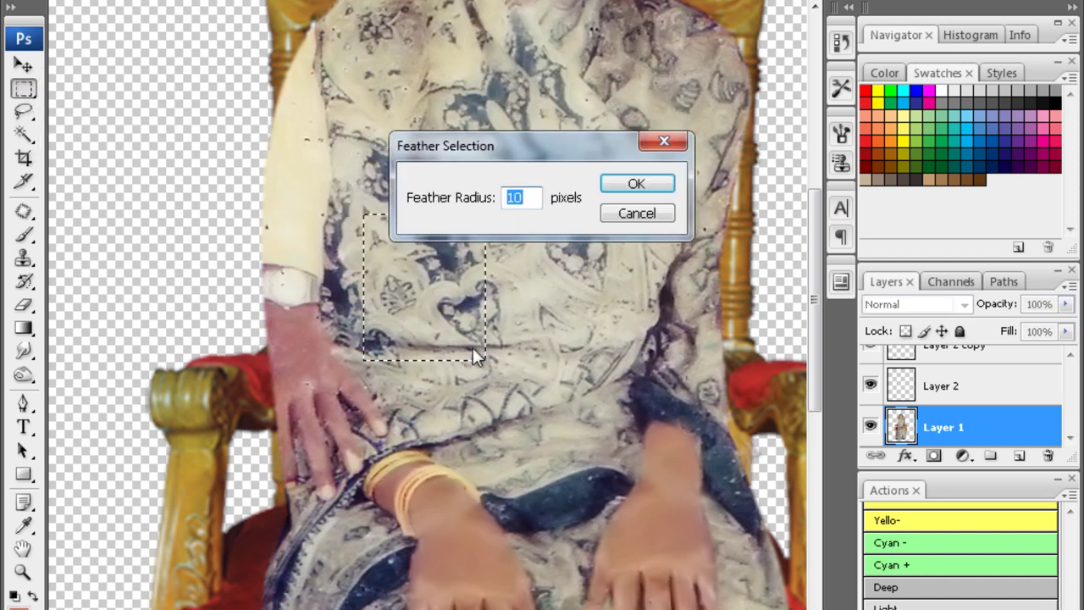
{"action": "key", "text": "Return"}
{"action": "key", "text": "ctrl+j"}
Narrow the fabric patch to 90.4% width, place it over the white sleeve and duplicate it
{"action": "key", "text": "v"}
{"action": "mouse_move", "coordinate": [444, 301]}
{"action": "left_mouse_down"}
{"action": "mouse_move", "coordinate": [383, 378]}
{"action": "mouse_move", "coordinate": [283, 370]}
{"action": "left_mouse_up"}
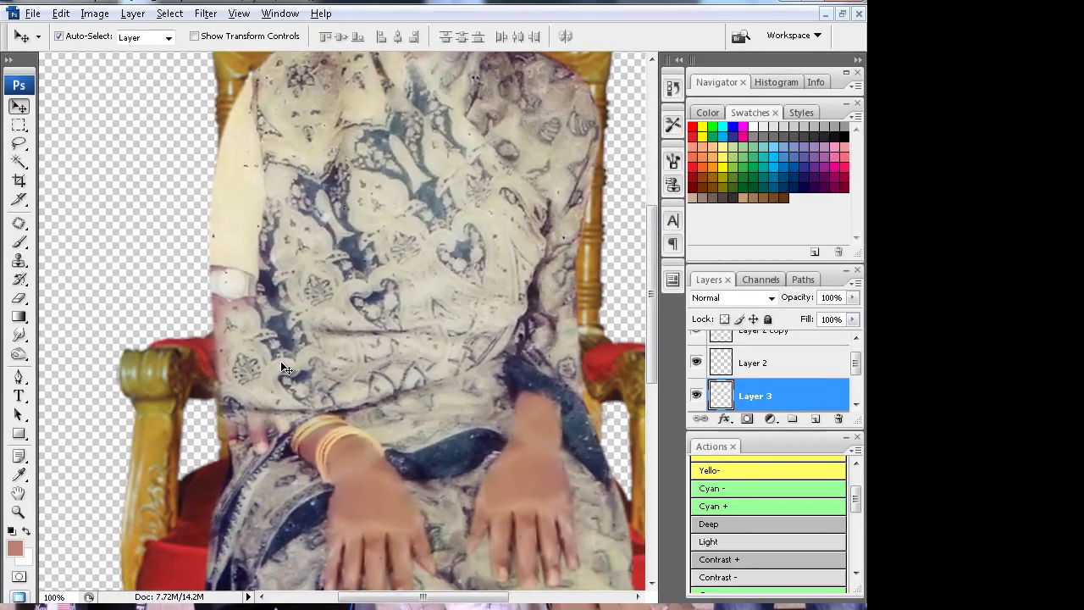
{"action": "key", "text": "ctrl+t"}
{"action": "left_click_drag", "start_coordinate": [339, 362], "coordinate": [327, 358]}
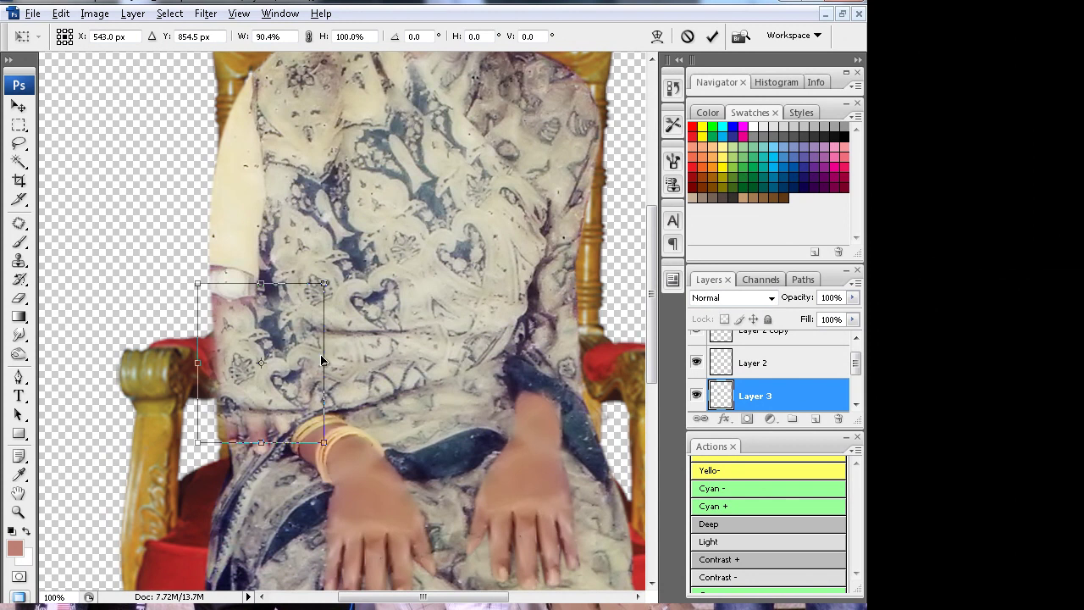
{"action": "key", "text": "Return"}
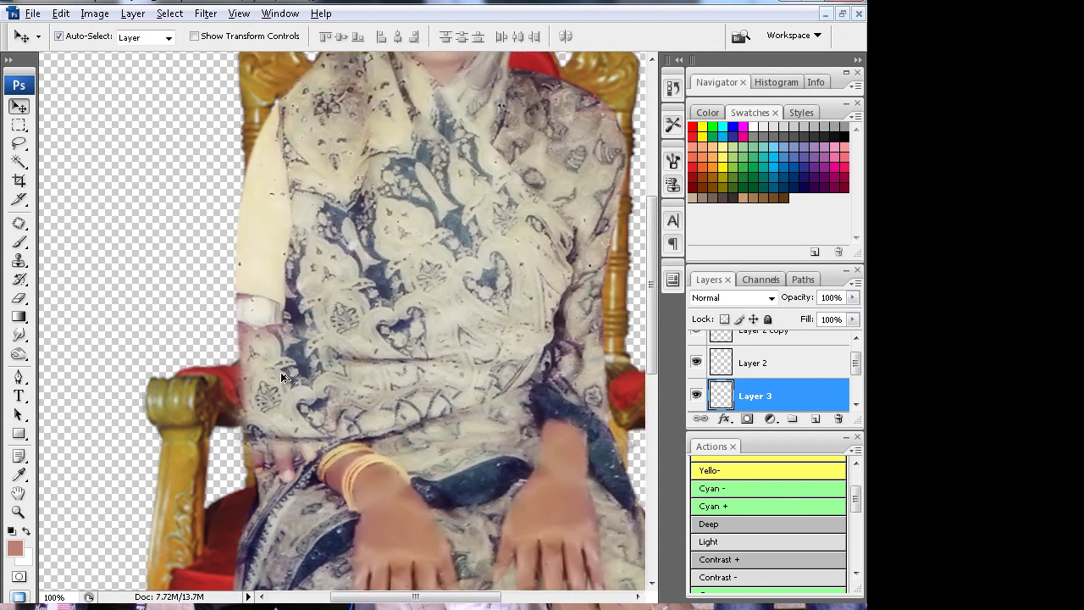
{"action": "mouse_move", "coordinate": [283, 377]}
{"action": "left_mouse_down"}
{"action": "mouse_move", "coordinate": [279, 254]}
{"action": "mouse_move", "coordinate": [310, 154]}
{"action": "left_mouse_up"}
{"action": "key", "text": "ctrl+j"}
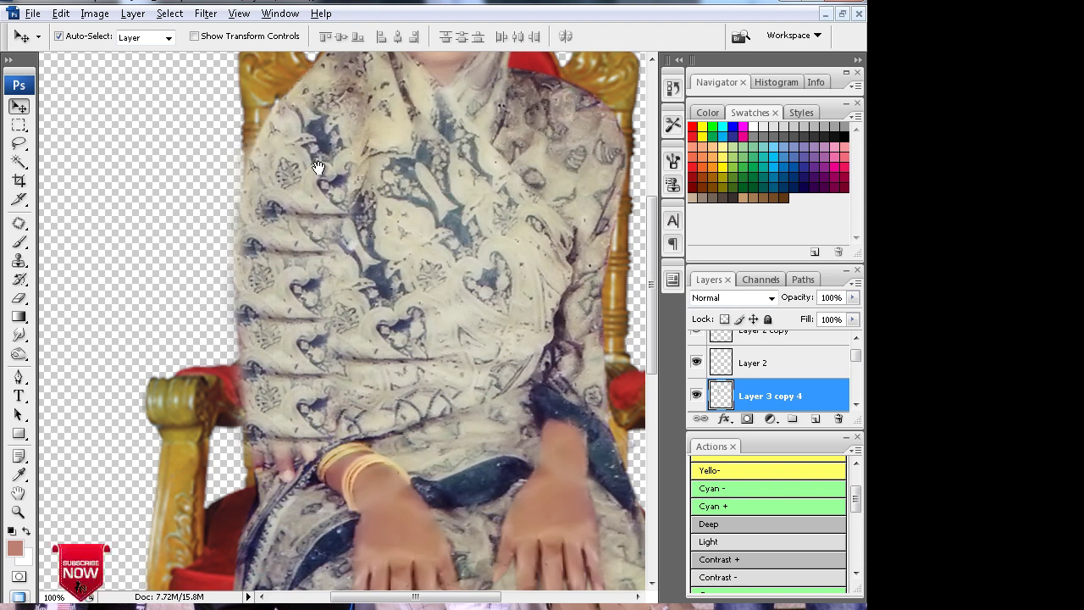
Set up the Eraser brush at 200% zoom over the saree
{"action": "key", "text": "ctrl+minus"}
{"action": "key", "text": "ctrl+minus"}
{"action": "key", "text": "ctrl+plus"}
{"action": "key", "text": "ctrl+plus"}
{"action": "key", "text": "ctrl+plus"}
{"action": "key", "text": "e"}
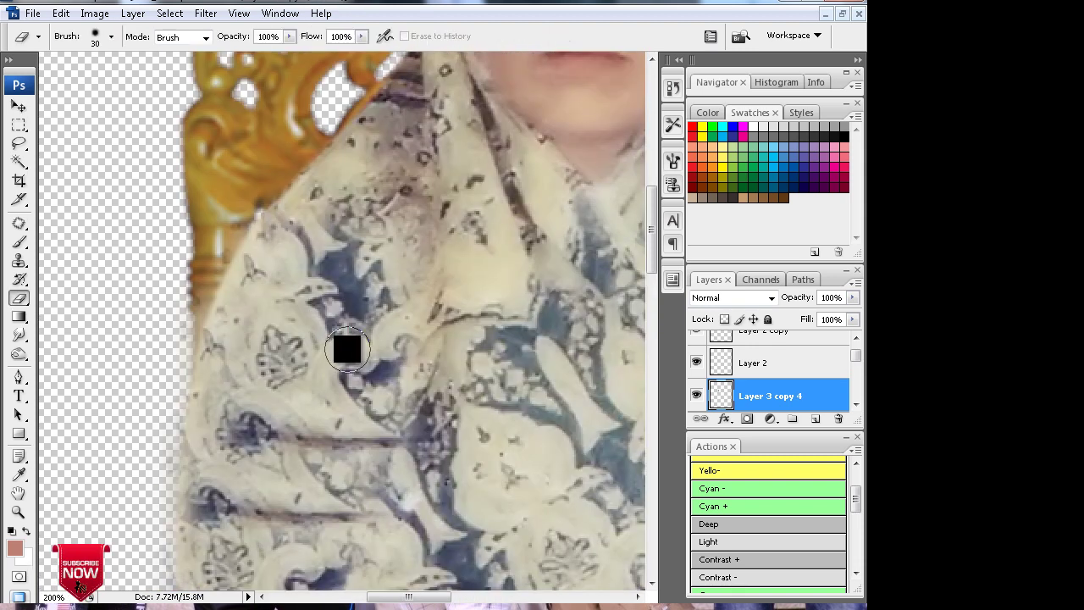
{"action": "scroll", "coordinate": [348, 348], "scroll_direction": "down", "scroll_amount": 2}
{"action": "right_click", "coordinate": [436, 366]}
{"action": "left_click", "coordinate": [308, 378]}
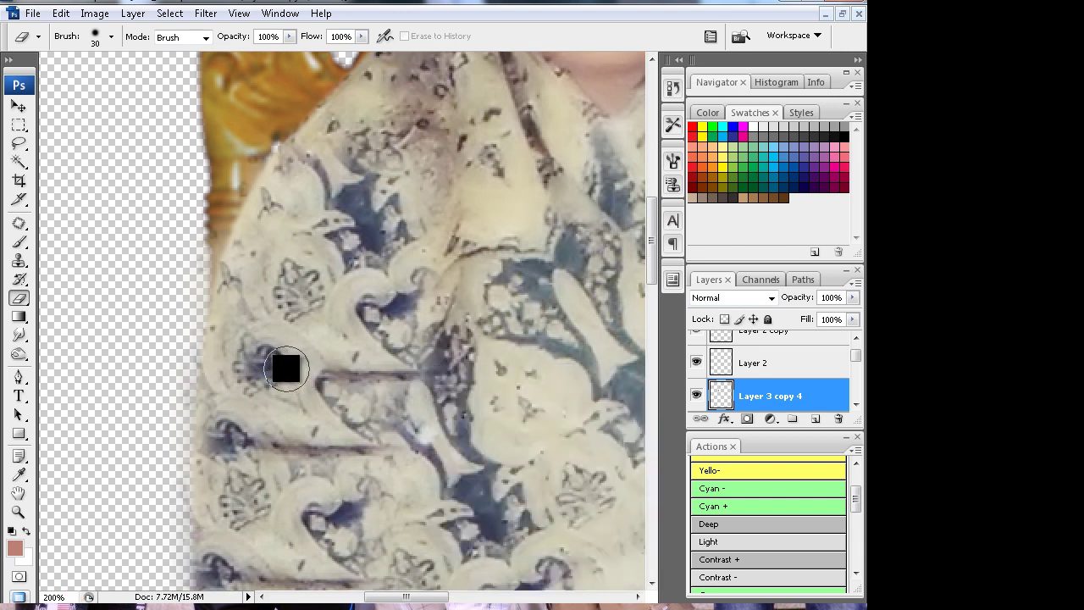
{"action": "left_click_drag", "start_coordinate": [390, 372], "coordinate": [388, 354]}
{"action": "left_click_drag", "start_coordinate": [248, 359], "coordinate": [252, 293]}
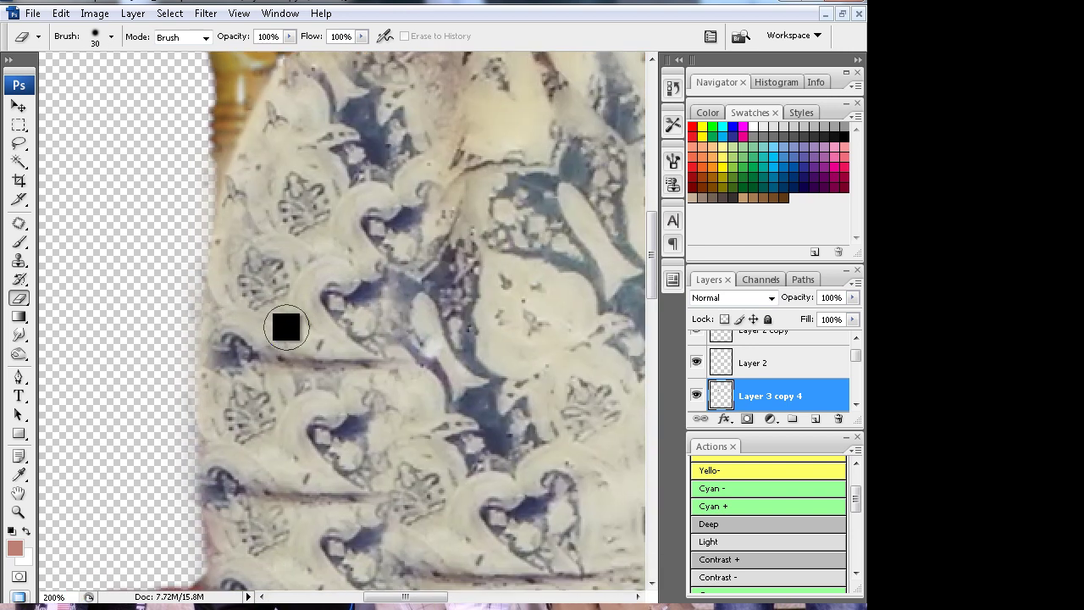
Erase the dark crease line across the saree on Layer 3 copy 3
{"action": "key", "text": "v"}
{"action": "right_click", "coordinate": [310, 340]}
{"action": "left_click", "coordinate": [324, 347]}
{"action": "key", "text": "e"}
{"action": "left_click_drag", "start_coordinate": [356, 366], "coordinate": [271, 361]}
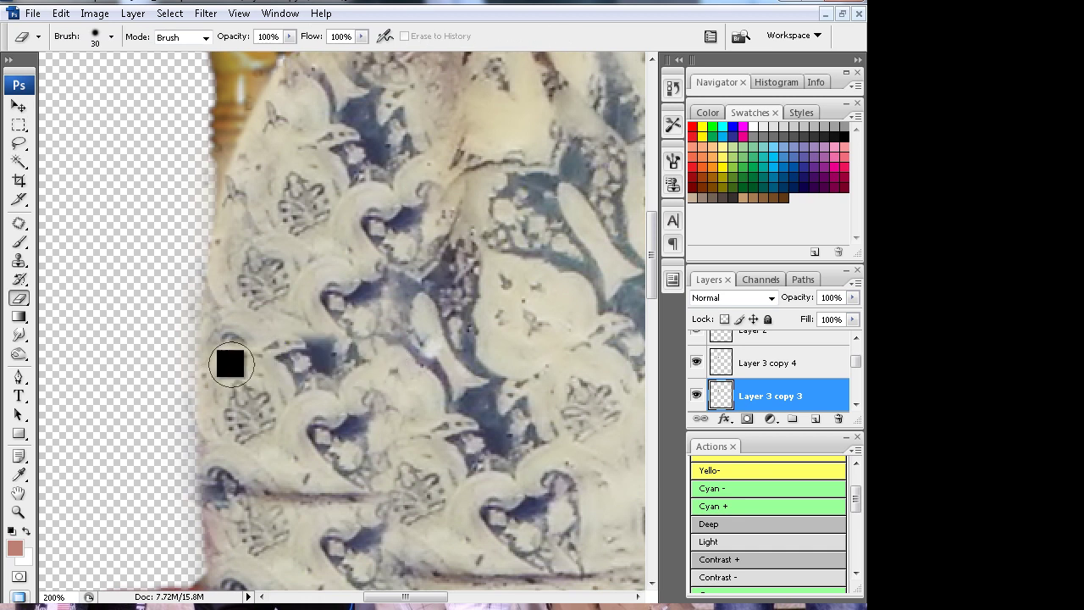
Erase on Layer 3 copy 2 and then on Layer 3 copy
{"action": "scroll", "coordinate": [347, 413], "scroll_direction": "down", "scroll_amount": 3}
{"action": "key", "text": "v"}
{"action": "left_click", "coordinate": [322, 385], "text": "ctrl"}
{"action": "key", "text": "e"}
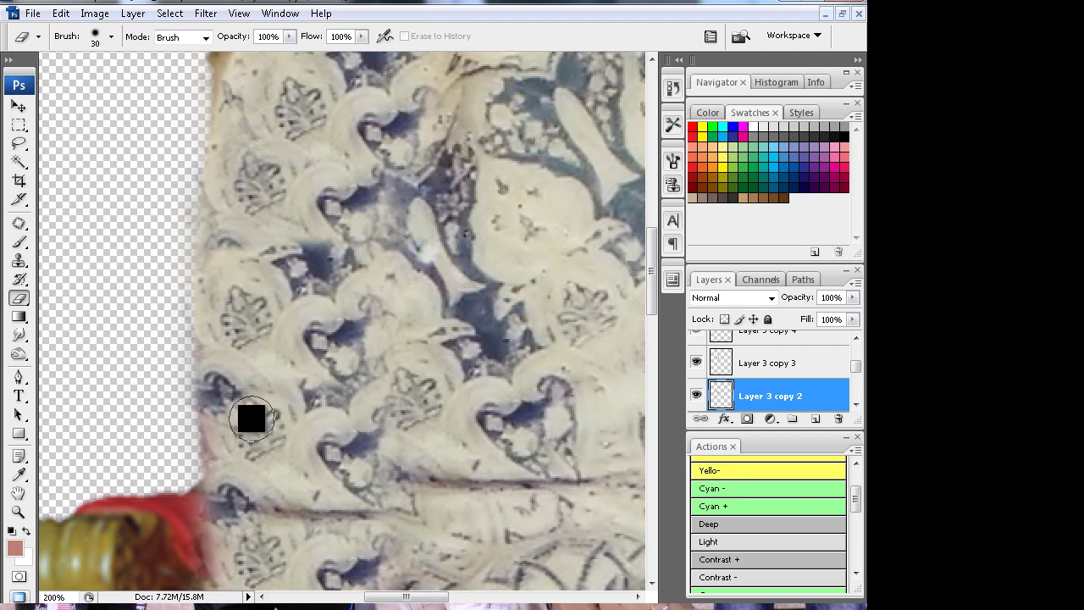
{"action": "scroll", "coordinate": [237, 398], "scroll_direction": "down", "scroll_amount": 3}
{"action": "scroll", "coordinate": [318, 385], "scroll_direction": "down", "scroll_amount": 2}
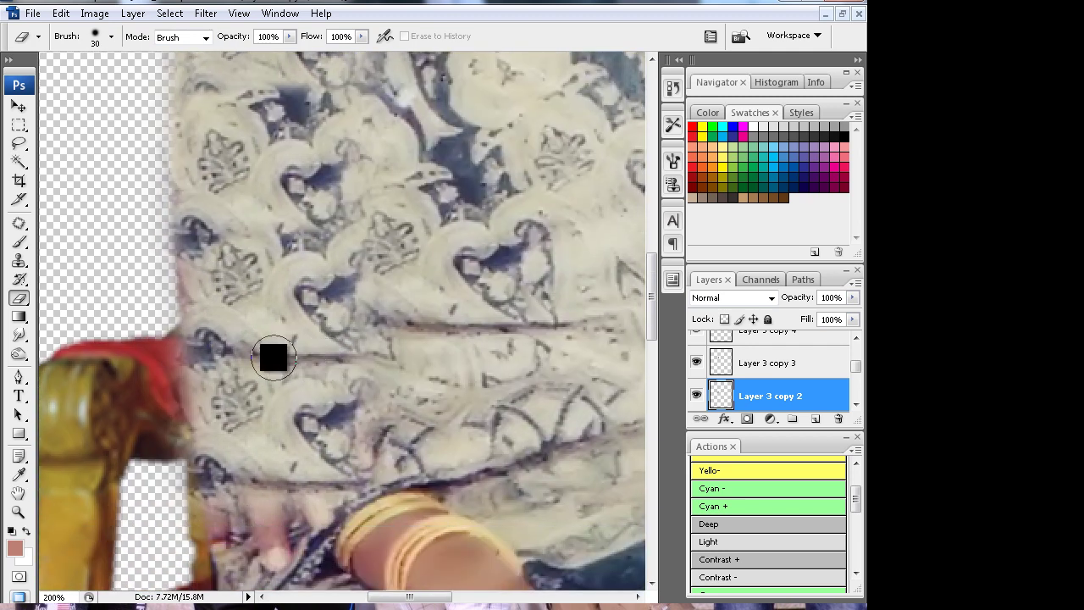
{"action": "scroll", "coordinate": [279, 356], "scroll_direction": "down", "scroll_amount": 1}
{"action": "key", "text": "v"}
{"action": "left_click", "coordinate": [298, 313]}
{"action": "key", "text": "e"}
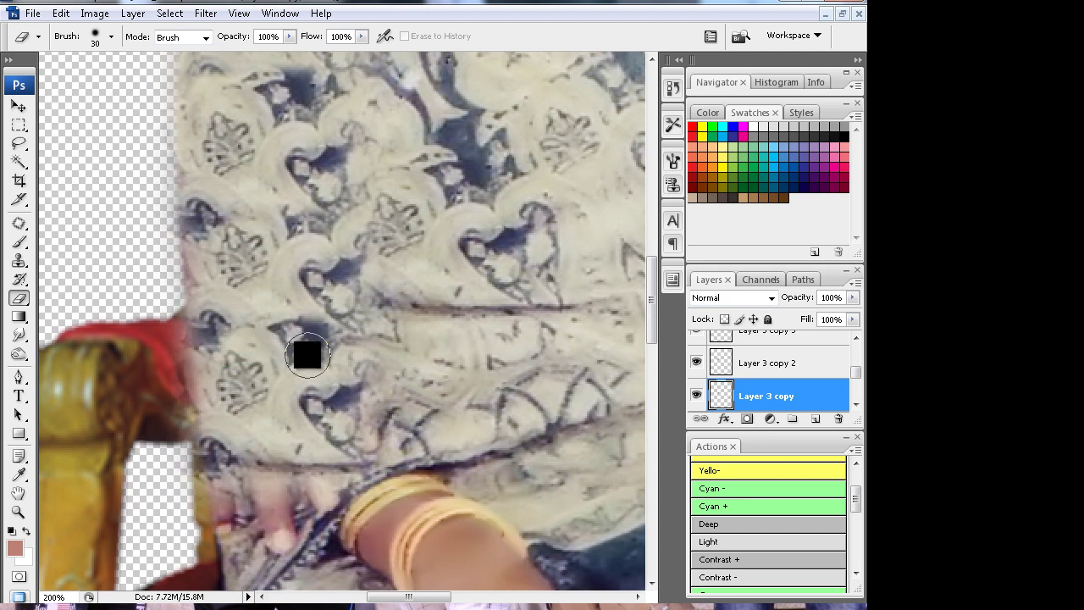
Zoom to 200% on the bangled hand and chair arm
{"action": "key", "text": "ctrl+minus"}
{"action": "key", "text": "ctrl+minus"}
{"action": "key", "text": "ctrl+minus"}
{"action": "left_click", "coordinate": [331, 328], "text": "ctrl"}
{"action": "left_click", "coordinate": [365, 351], "text": "ctrl"}
{"action": "left_click_drag", "start_coordinate": [347, 366], "coordinate": [381, 357]}
{"action": "left_click", "coordinate": [254, 419], "text": "ctrl"}
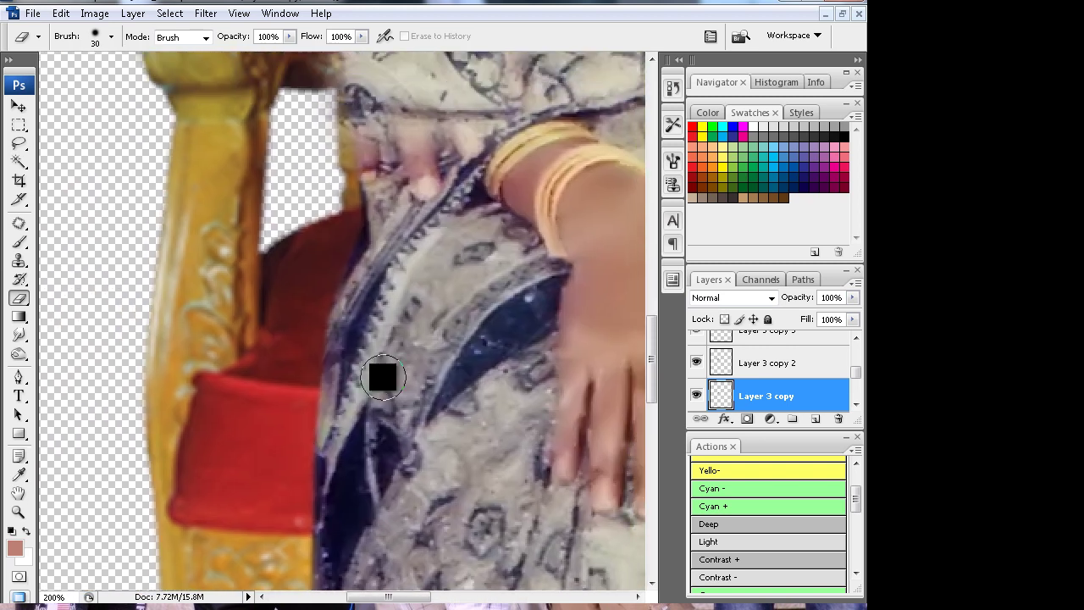
Trace the saree fold beside the bangled hand and load it with a 10-pixel feather
{"action": "key", "text": "p"}
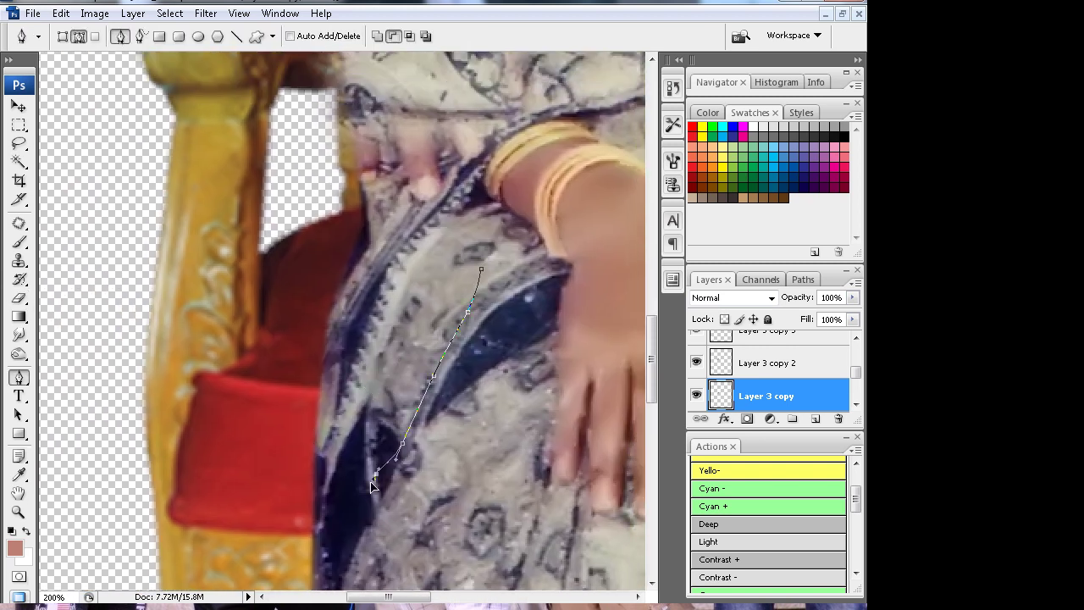
{"action": "key", "text": "ctrl+Return"}
{"action": "key", "text": "ctrl+alt+d"}
{"action": "key", "text": "Return"}
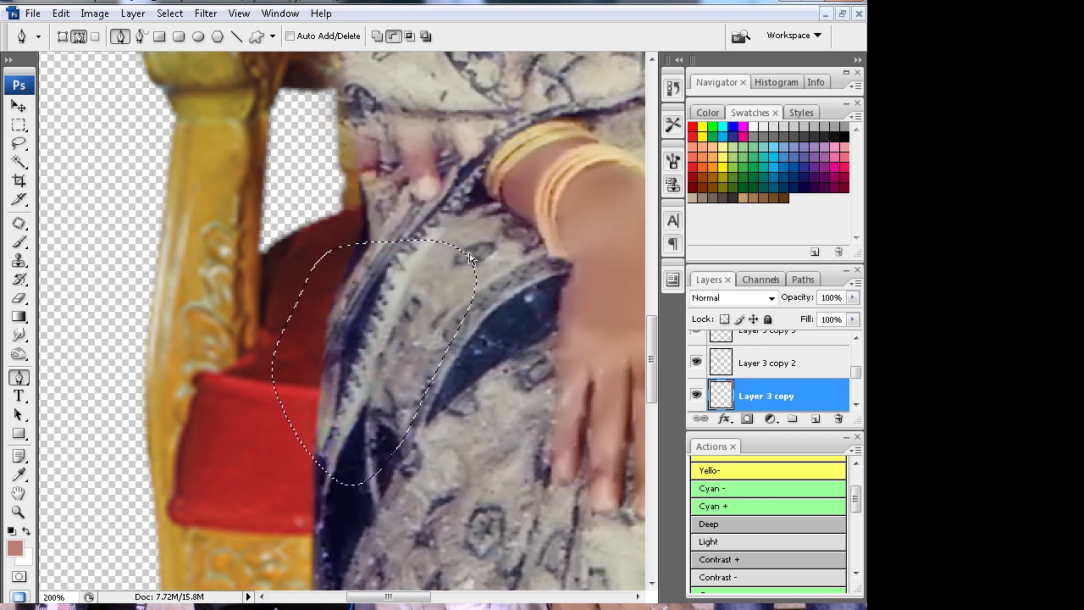
{"action": "key", "text": "v"}
{"action": "key", "text": "ctrl+alt+z"}
{"action": "key", "text": "ctrl+alt+z"}
{"action": "key", "text": "ctrl+alt+z"}
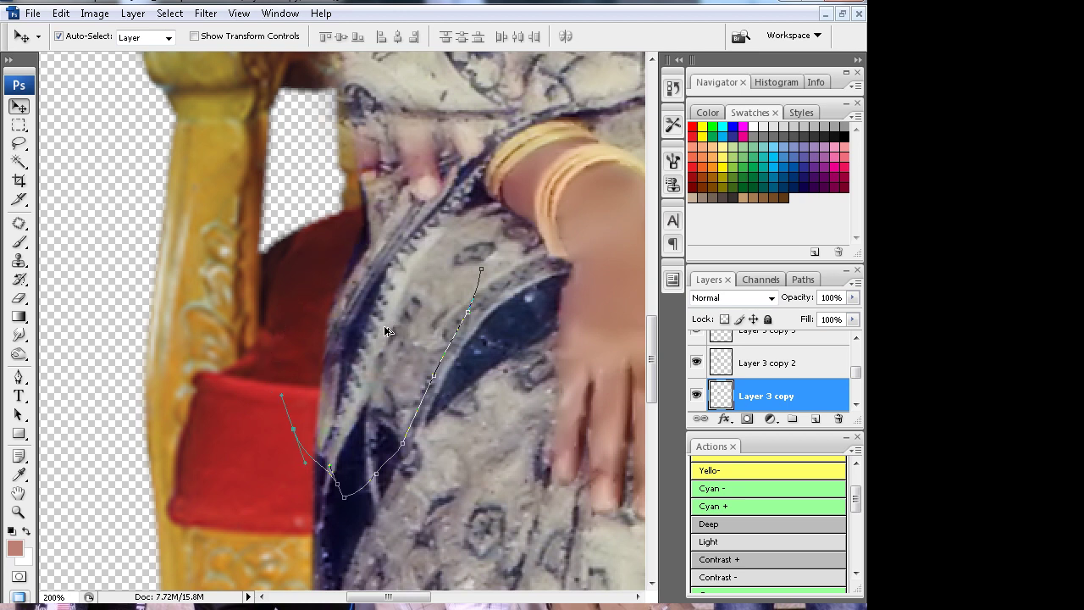
Adjust the fold path and reload it as a 10-pixel feathered selection
{"action": "key", "text": "p"}
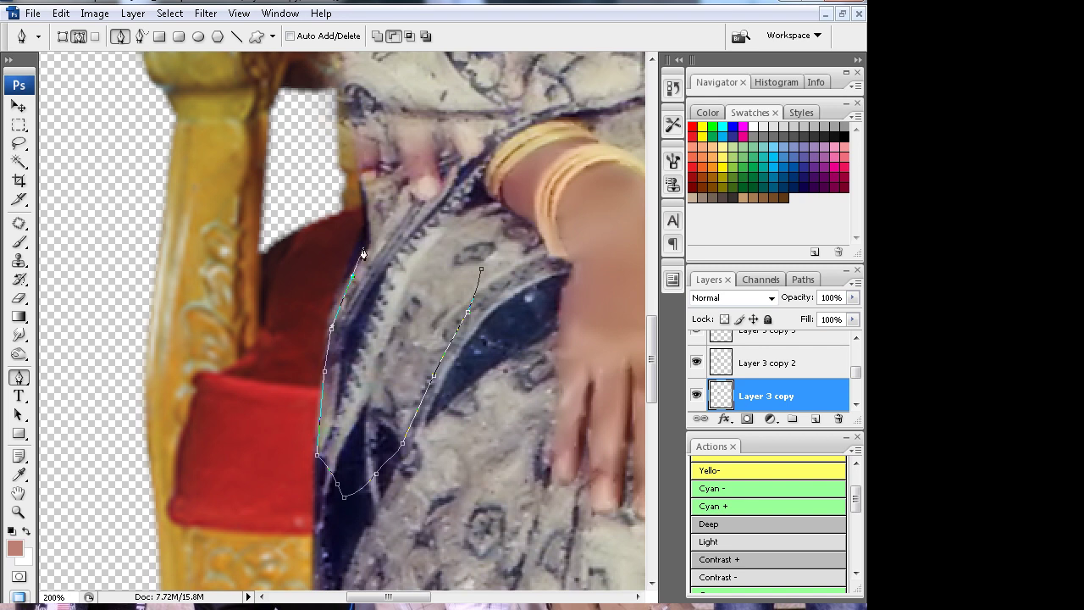
{"action": "key", "text": "ctrl+Return"}
{"action": "key", "text": "ctrl+alt+d"}
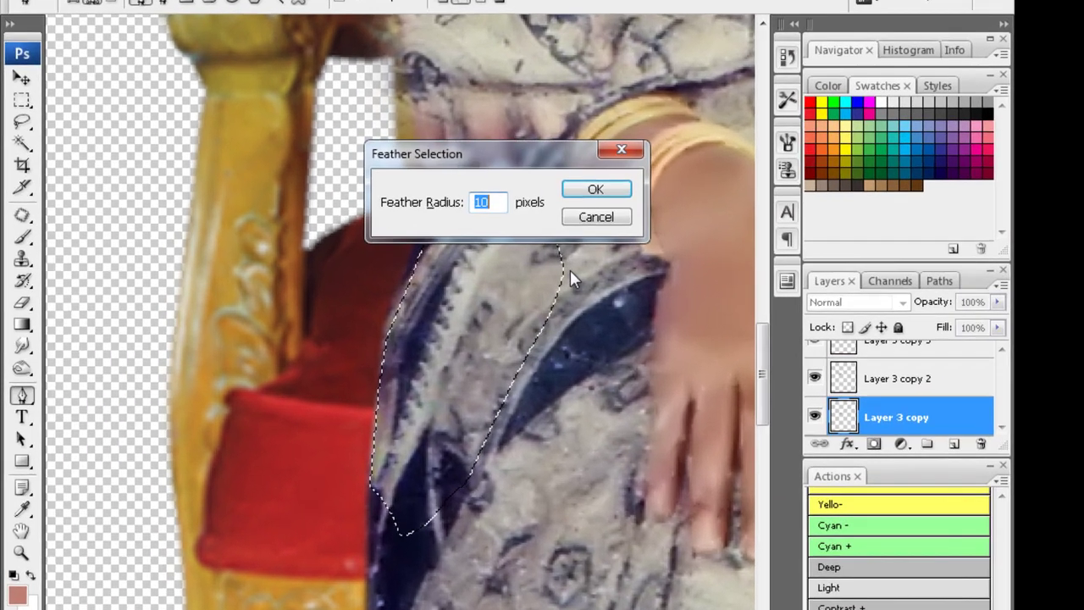
{"action": "key", "text": "Return"}
{"action": "key", "text": "ctrl+j"}
{"action": "key", "text": "v"}
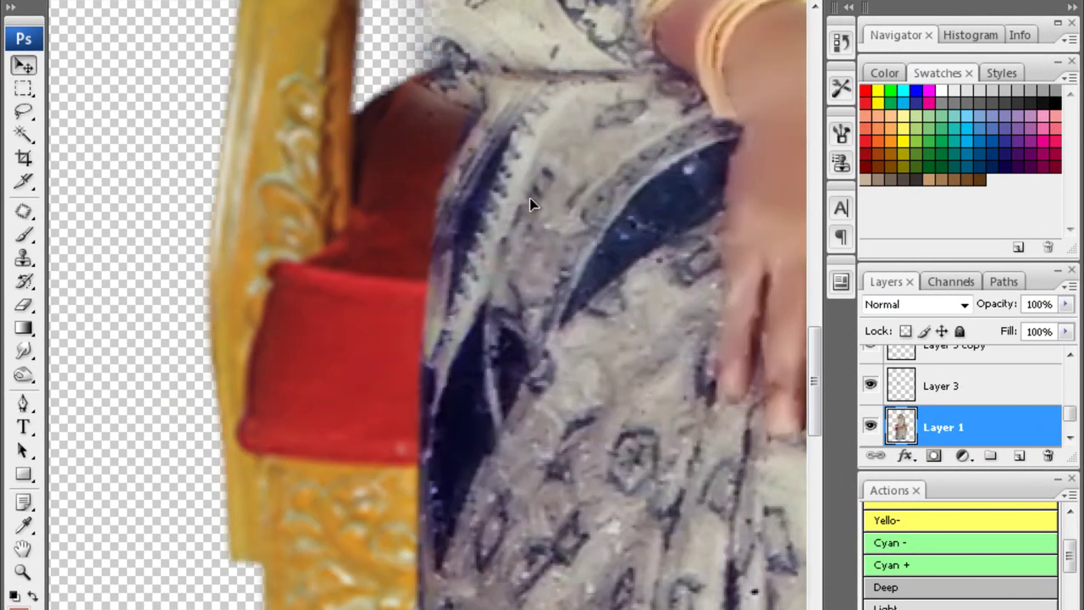
{"action": "key", "text": "ctrl+z"}
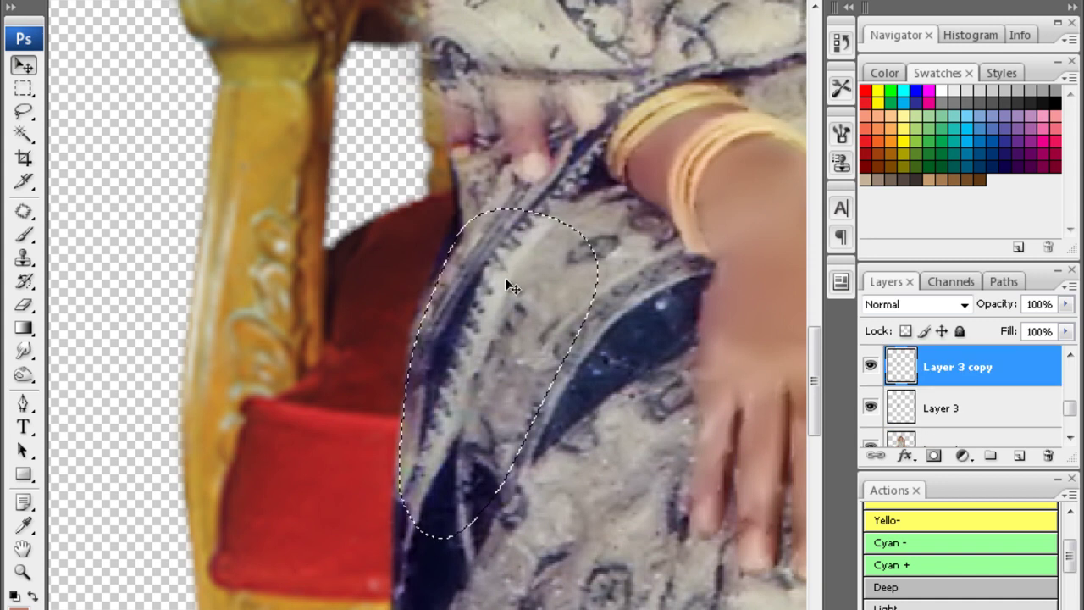
Copy the feathered fold from Layer 1 onto a new layer above it
{"action": "left_click_drag", "start_coordinate": [508, 286], "coordinate": [525, 289]}
{"action": "key", "text": "Return"}
{"action": "right_click", "coordinate": [687, 358]}
{"action": "left_click", "coordinate": [690, 374]}
{"action": "key", "text": "ctrl+j"}
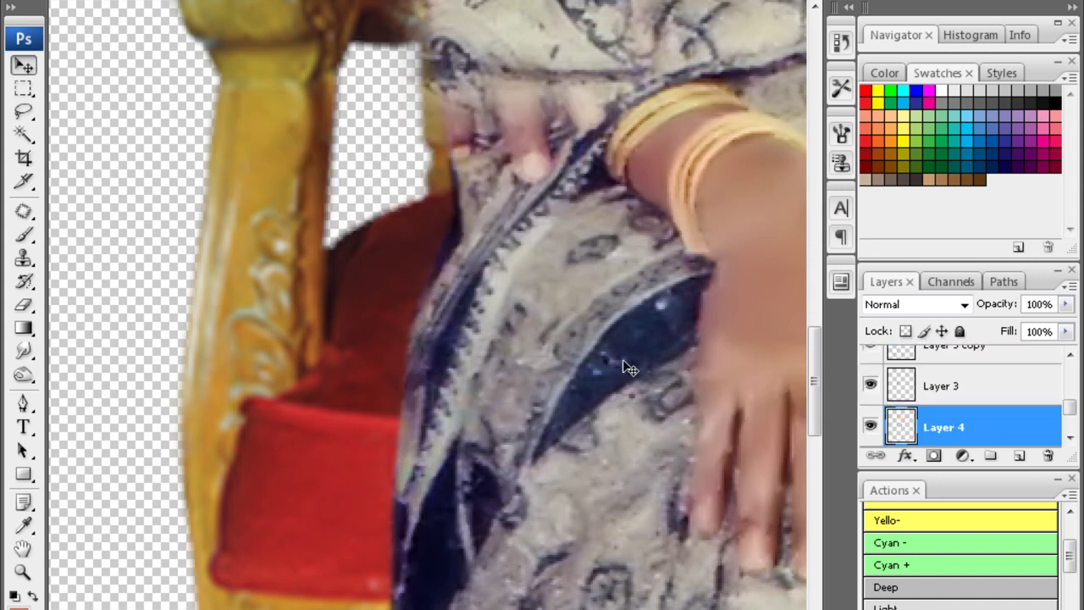
{"action": "scroll", "coordinate": [509, 339], "scroll_direction": "down", "scroll_amount": 2}
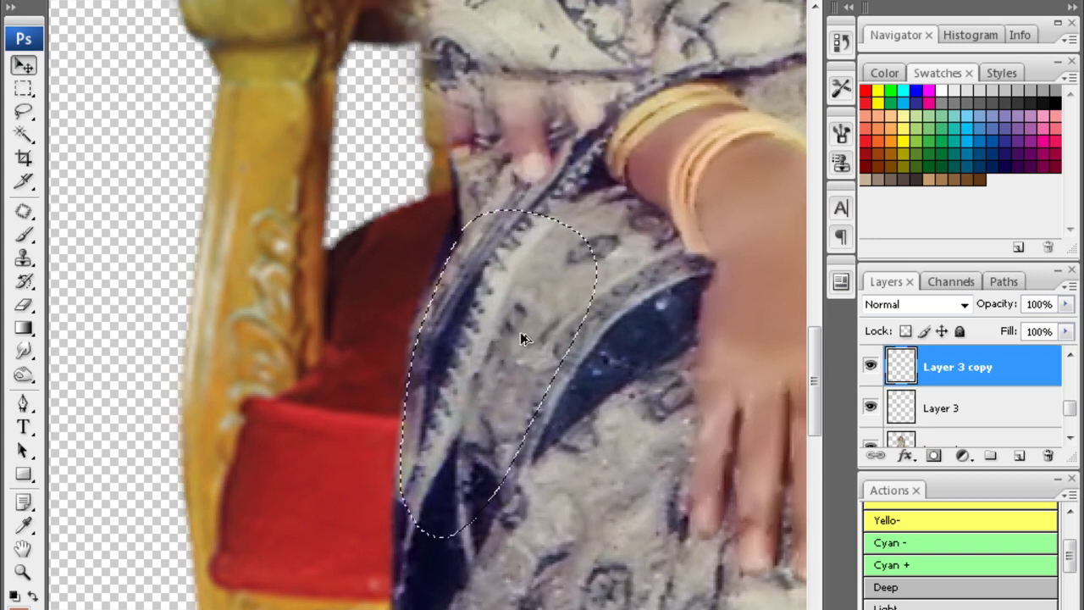
{"action": "scroll", "coordinate": [940, 428], "scroll_direction": "down", "scroll_amount": 2}
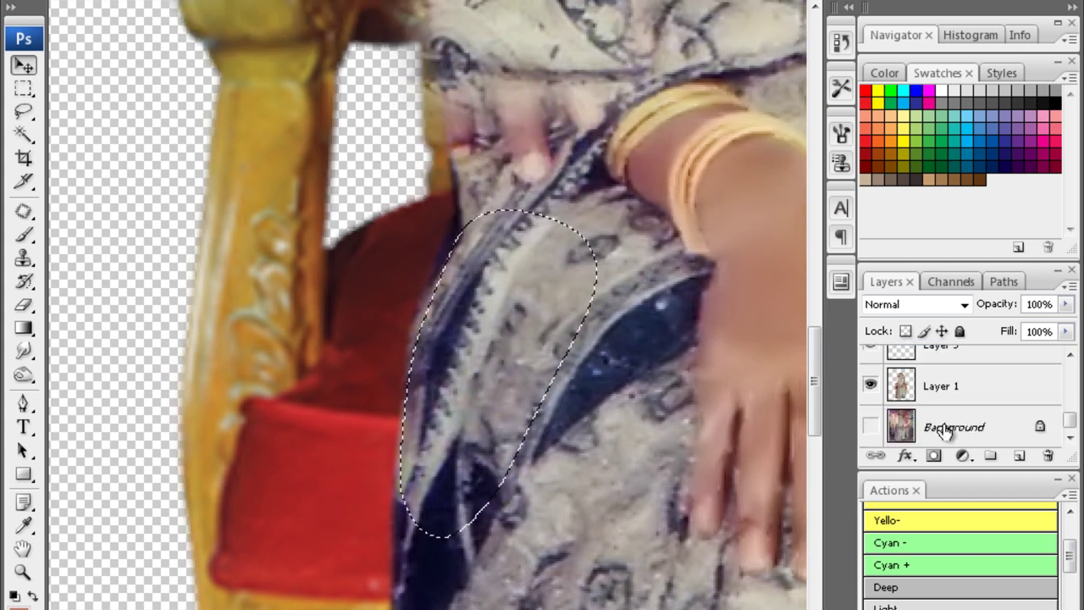
{"action": "left_click", "coordinate": [941, 392]}
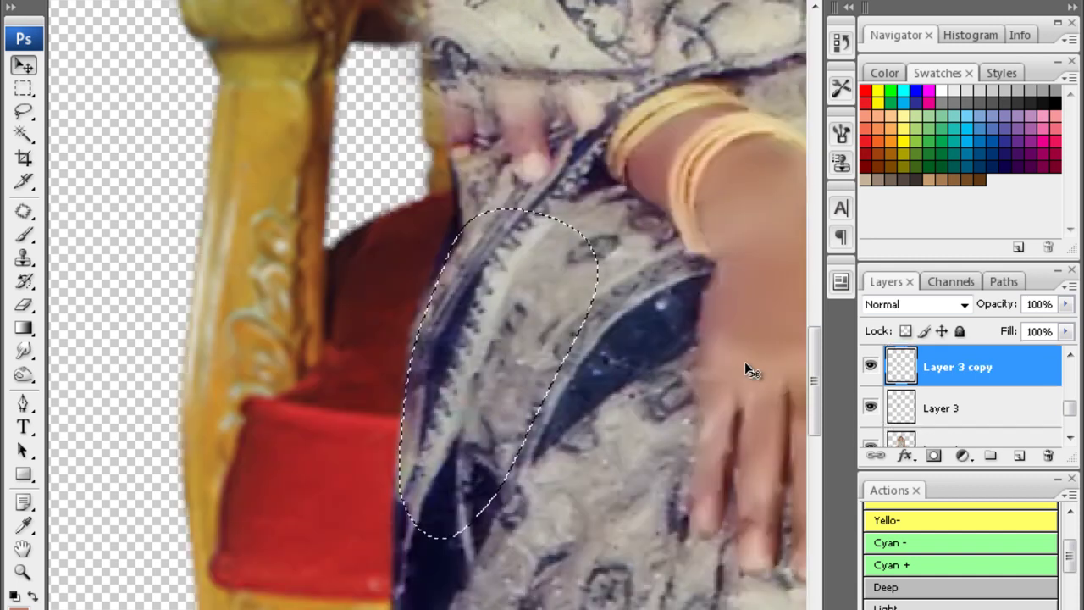
{"action": "key", "text": "ctrl+minus"}
{"action": "key", "text": "ctrl+minus"}
{"action": "key", "text": "ctrl+minus"}
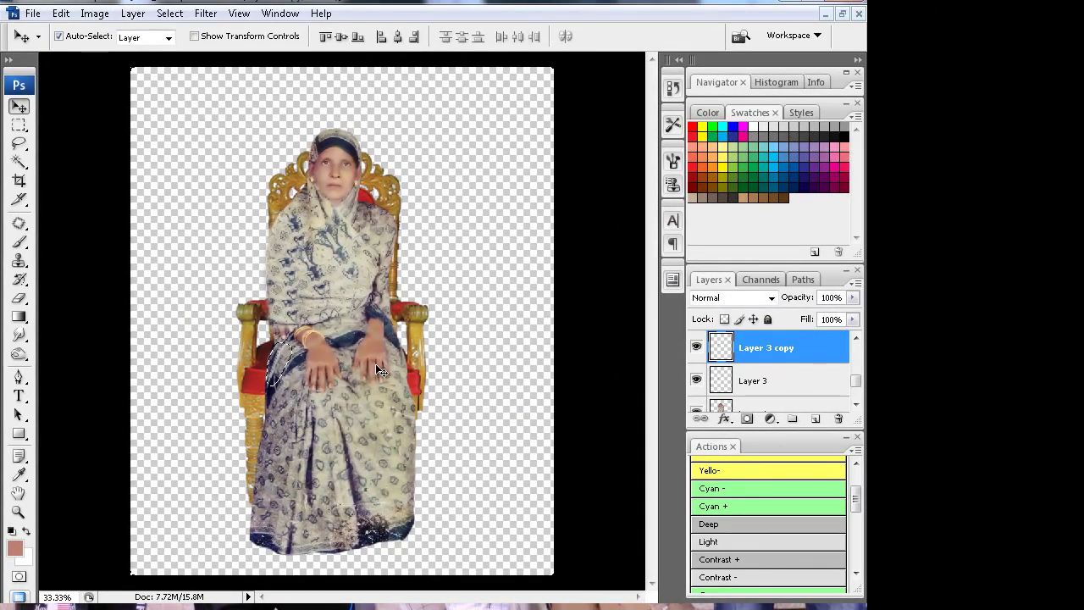
Create a new layer from Layer 1 for the saree fold copy, viewed at 100%
{"action": "right_click", "coordinate": [376, 363]}
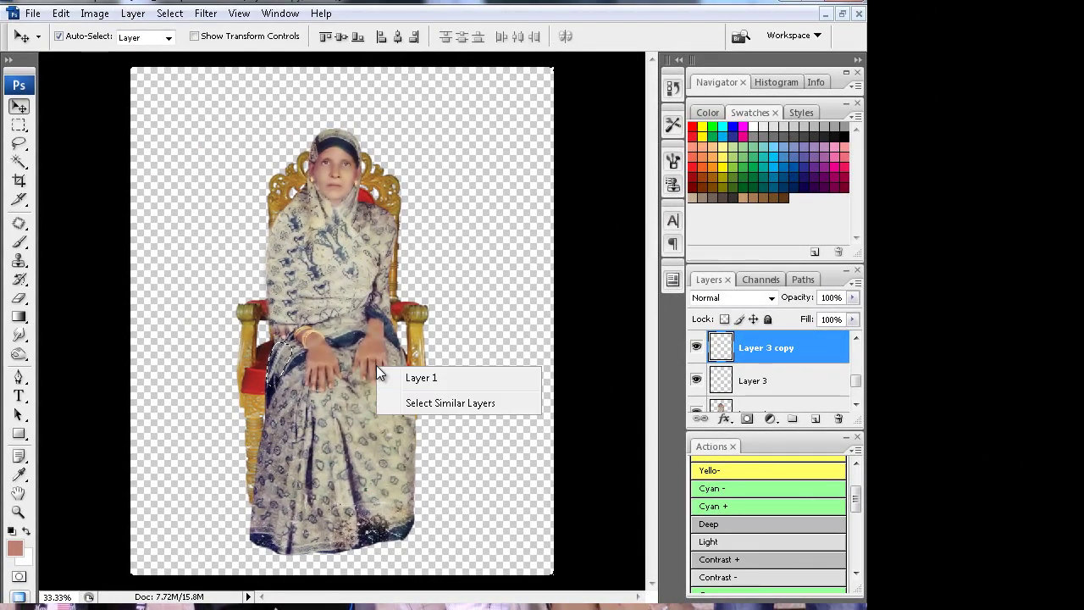
{"action": "left_click", "coordinate": [392, 380]}
{"action": "key", "text": "ctrl+shift+alt+n"}
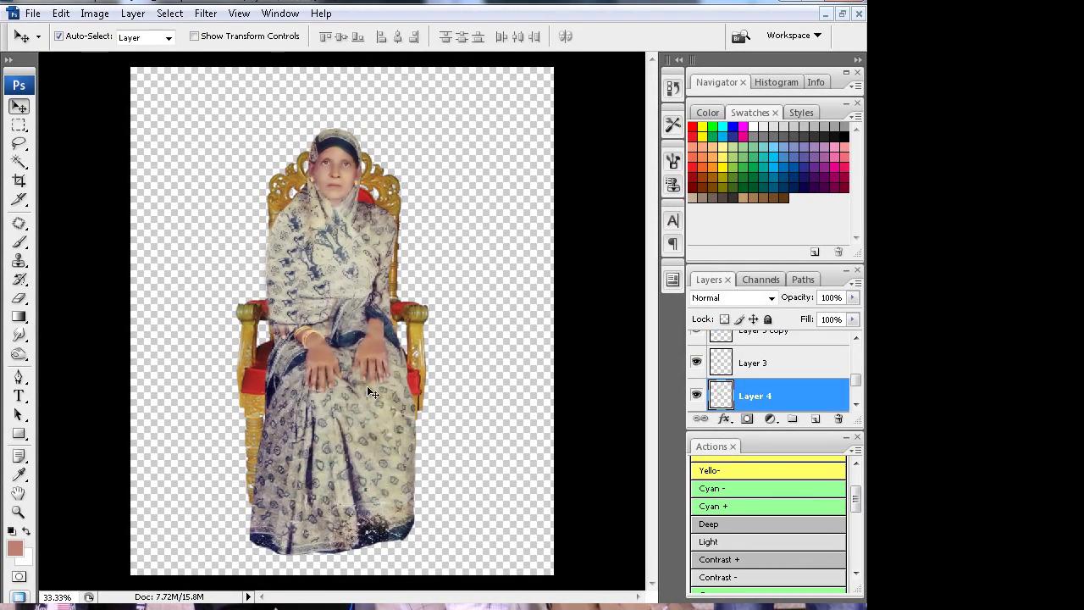
{"action": "key", "text": "ctrl+plus"}
{"action": "mouse_move", "coordinate": [277, 258]}
{"action": "left_mouse_down"}
{"action": "mouse_move", "coordinate": [339, 328]}
{"action": "mouse_move", "coordinate": [213, 358]}
{"action": "left_mouse_up"}
{"action": "key", "text": "ctrl+plus"}
Transform the copied fold onto the chair, rotated about 13 degrees and nudged 2 pixels right
{"action": "key", "text": "ctrl+t"}
{"action": "mouse_move", "coordinate": [177, 297]}
{"action": "left_mouse_down"}
{"action": "mouse_move", "coordinate": [160, 308]}
{"action": "mouse_move", "coordinate": [311, 238]}
{"action": "left_mouse_up"}
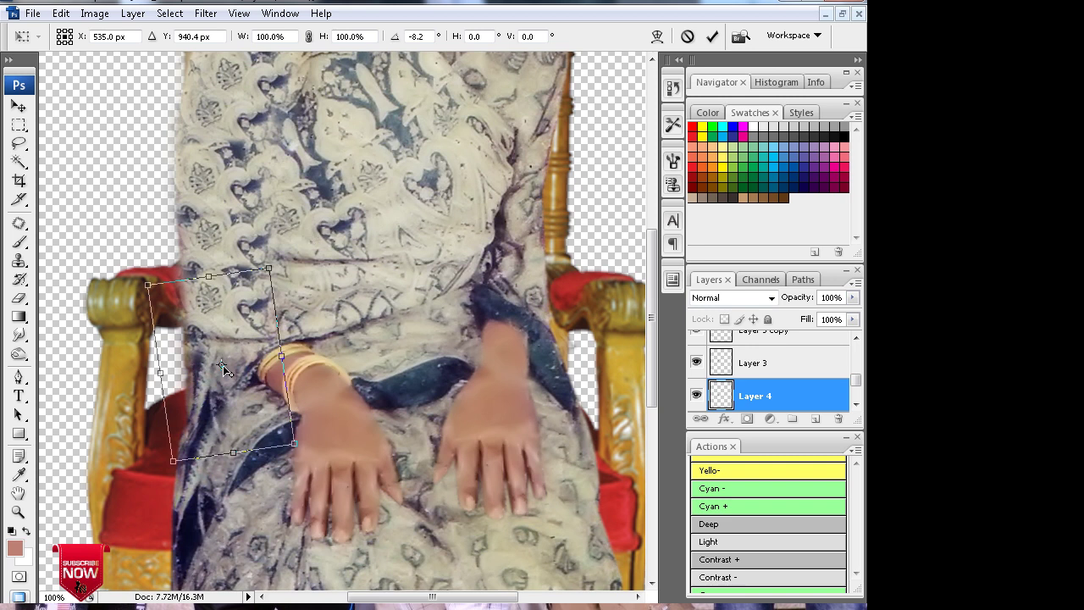
{"action": "left_click_drag", "start_coordinate": [223, 365], "coordinate": [233, 362]}
{"action": "mouse_move", "coordinate": [355, 280]}
{"action": "left_mouse_down"}
{"action": "mouse_move", "coordinate": [383, 261]}
{"action": "mouse_move", "coordinate": [405, 315]}
{"action": "left_mouse_up"}
{"action": "left_click_drag", "start_coordinate": [254, 343], "coordinate": [260, 336]}
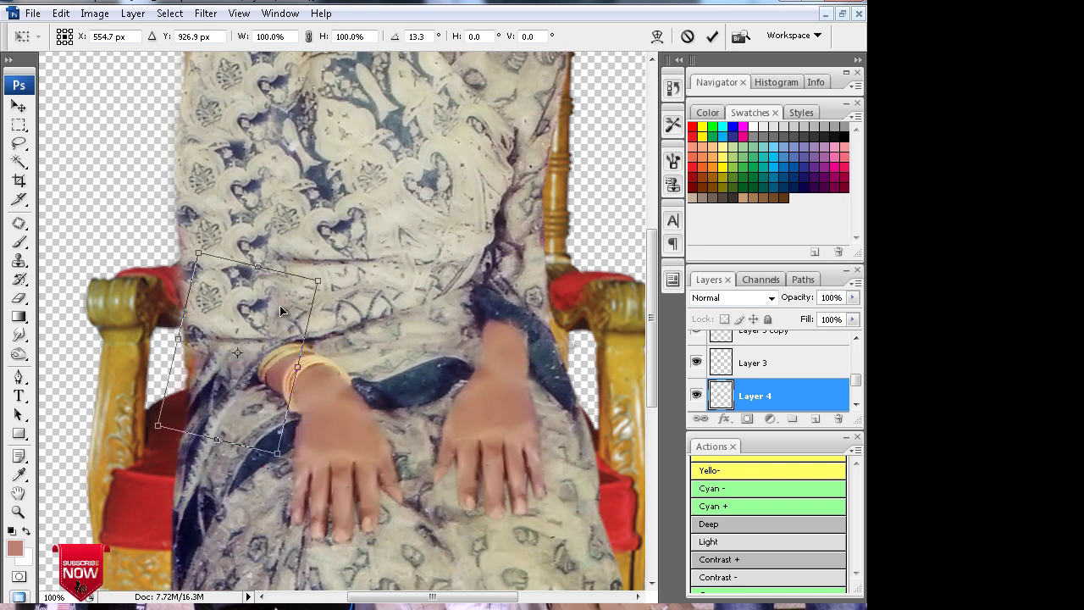
{"action": "key", "text": "Right"}
{"action": "key", "text": "Right"}
{"action": "key", "text": "Return"}
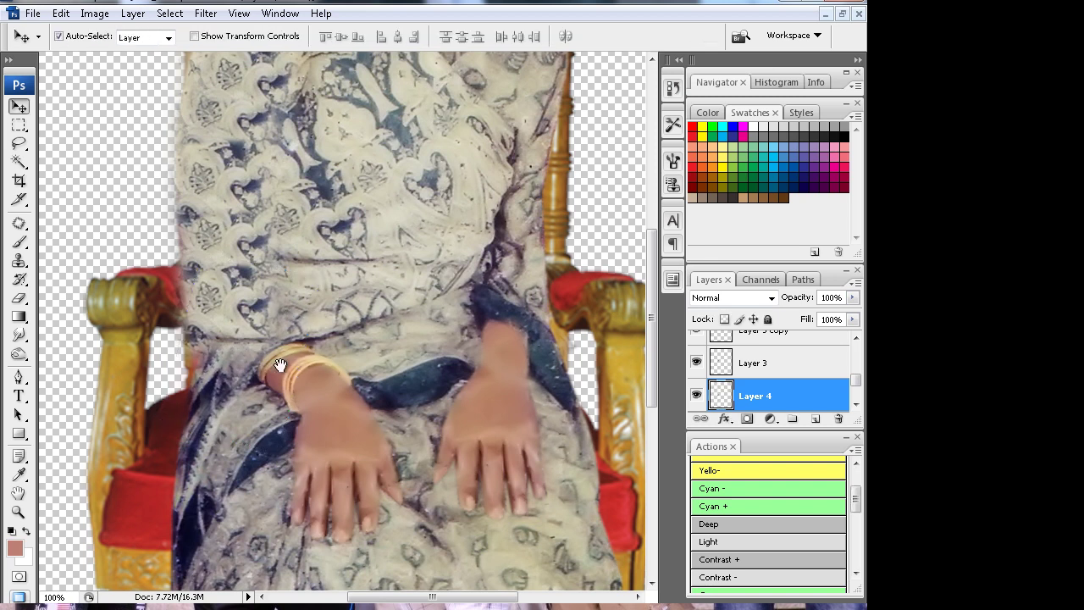
Erase the moved fold's edges and stray pixels above the bangles on Layer 3
{"action": "scroll", "coordinate": [278, 358], "scroll_direction": "up", "scroll_amount": 1}
{"action": "scroll", "coordinate": [297, 412], "scroll_direction": "up", "scroll_amount": 1}
{"action": "key", "text": "e"}
{"action": "left_click_drag", "start_coordinate": [451, 268], "coordinate": [415, 364]}
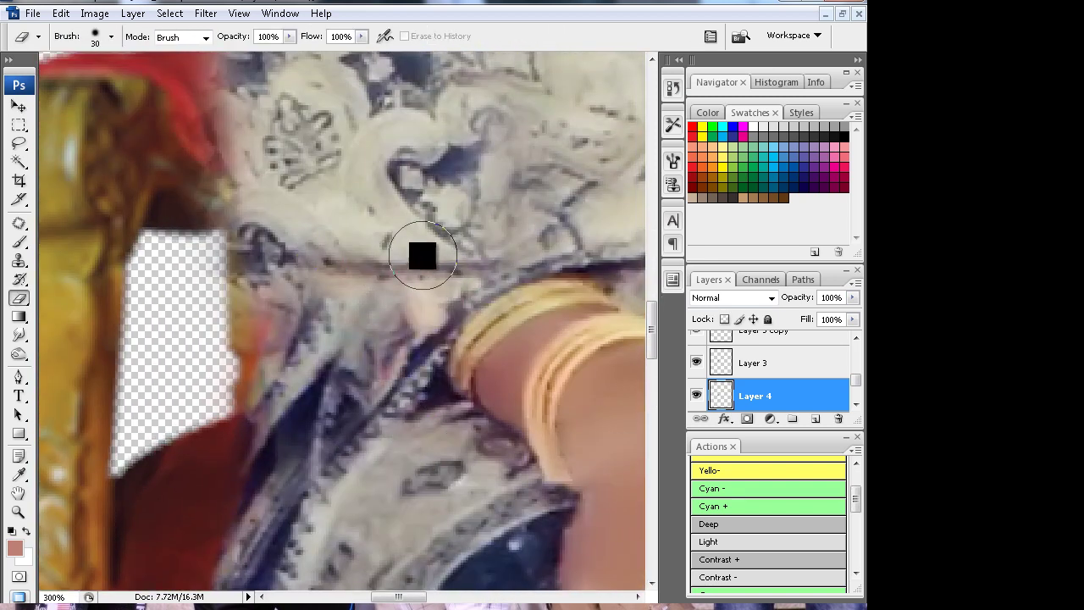
{"action": "key", "text": "v"}
{"action": "left_click", "coordinate": [398, 233]}
{"action": "key", "text": "e"}
{"action": "left_click_drag", "start_coordinate": [421, 245], "coordinate": [346, 262]}
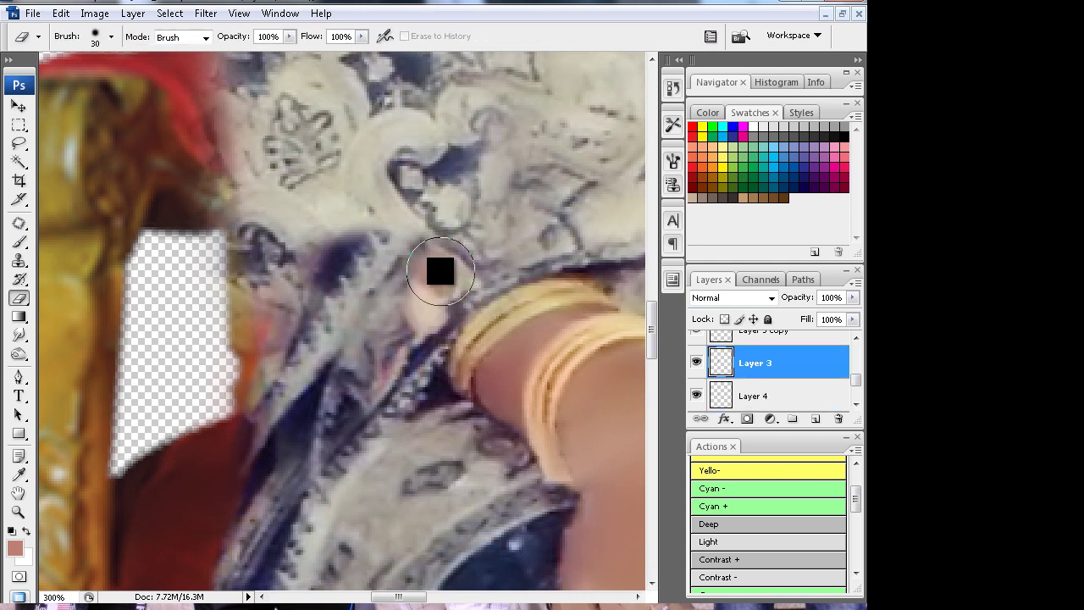
Retransform the fold on Layer 4: rotate about 10 degrees, shift right, widen to about 107%
{"action": "key", "text": "v"}
{"action": "right_click", "coordinate": [322, 370]}
{"action": "left_click", "coordinate": [342, 380]}
{"action": "key", "text": "ctrl+t"}
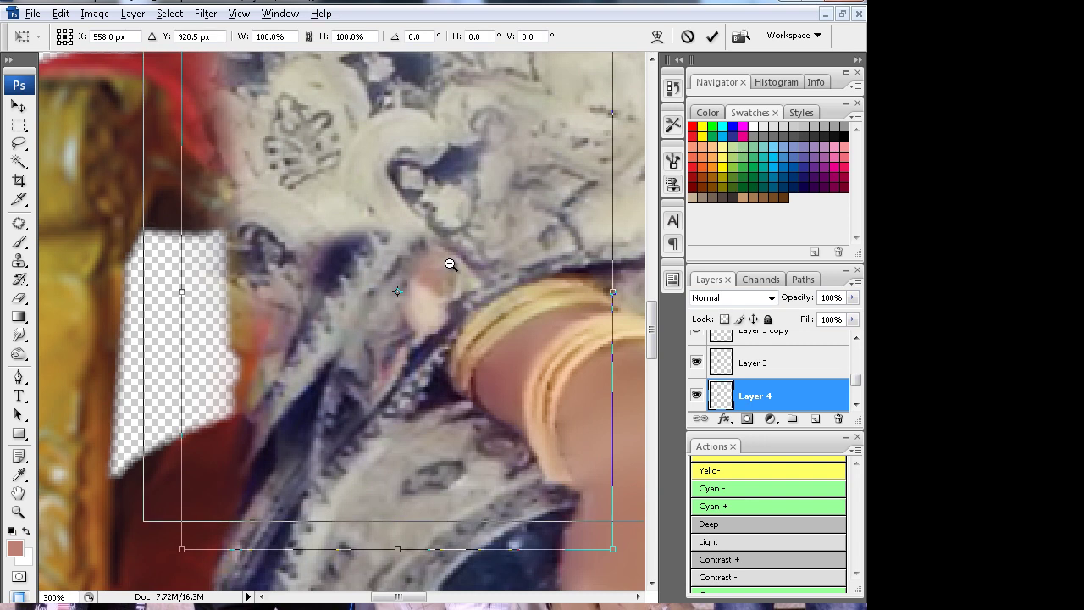
{"action": "left_click", "coordinate": [450, 264], "text": "alt"}
{"action": "left_click_drag", "start_coordinate": [437, 212], "coordinate": [462, 248]}
{"action": "mouse_move", "coordinate": [203, 371]}
{"action": "left_mouse_down"}
{"action": "mouse_move", "coordinate": [228, 367]}
{"action": "mouse_move", "coordinate": [215, 352]}
{"action": "left_mouse_up"}
{"action": "left_click_drag", "start_coordinate": [134, 318], "coordinate": [107, 302]}
{"action": "key", "text": "Return"}
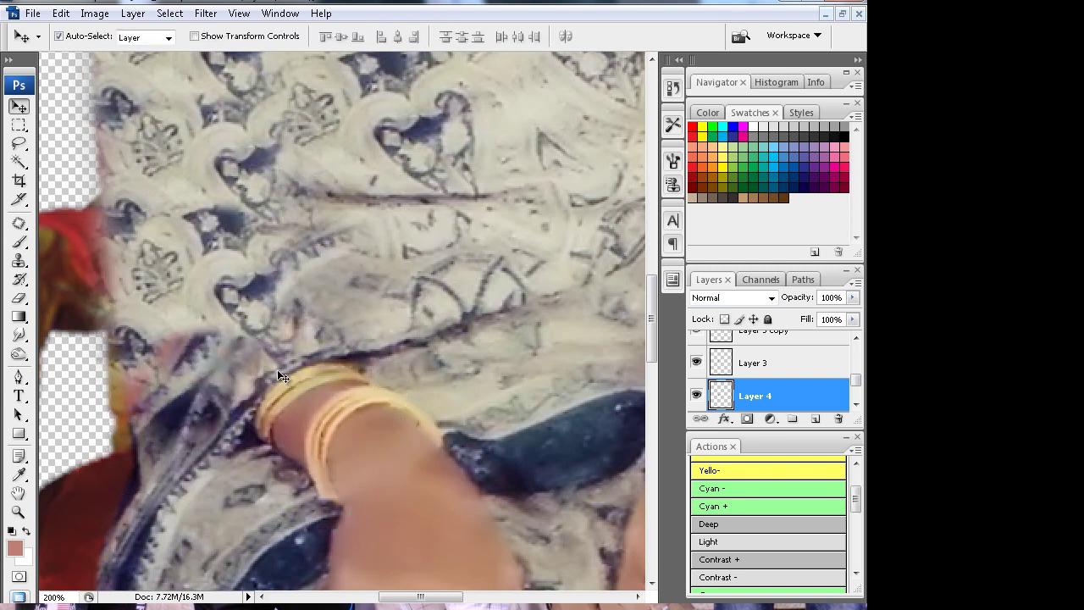
Check the shawl pattern, then merge Layer 2 copy into the layer below
{"action": "key", "text": "ctrl+minus"}
{"action": "key", "text": "ctrl+minus"}
{"action": "left_click", "coordinate": [338, 332], "text": "ctrl"}
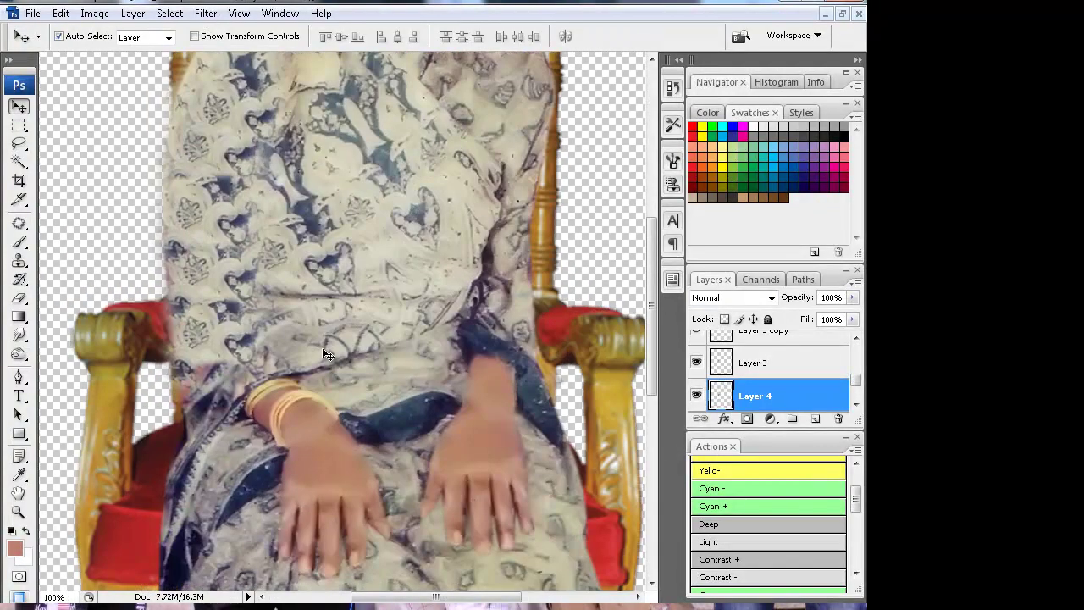
{"action": "key", "text": "e"}
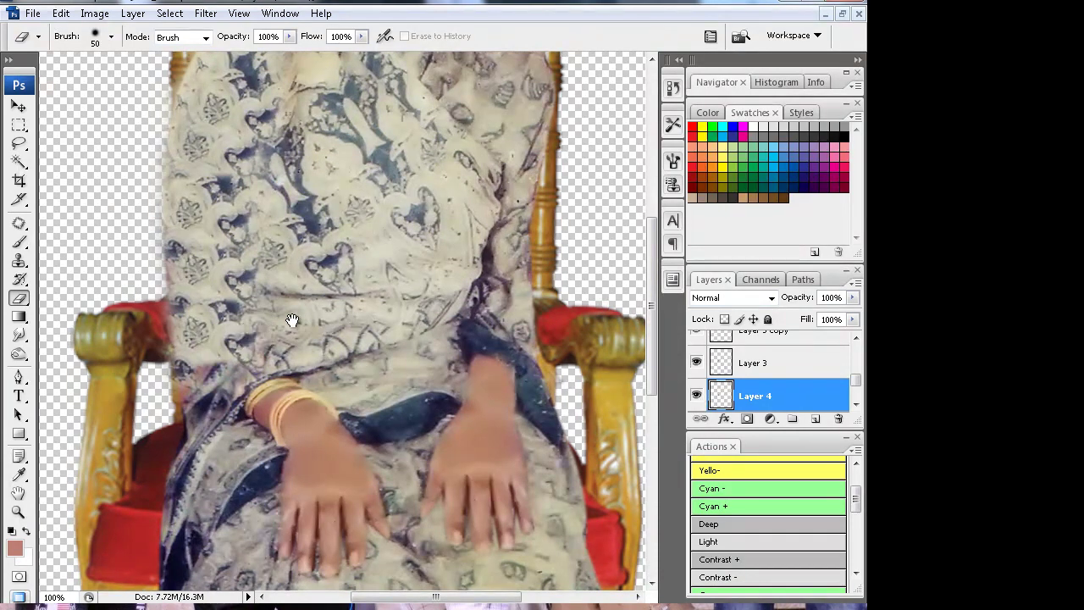
{"action": "left_click_drag", "start_coordinate": [292, 320], "coordinate": [252, 346]}
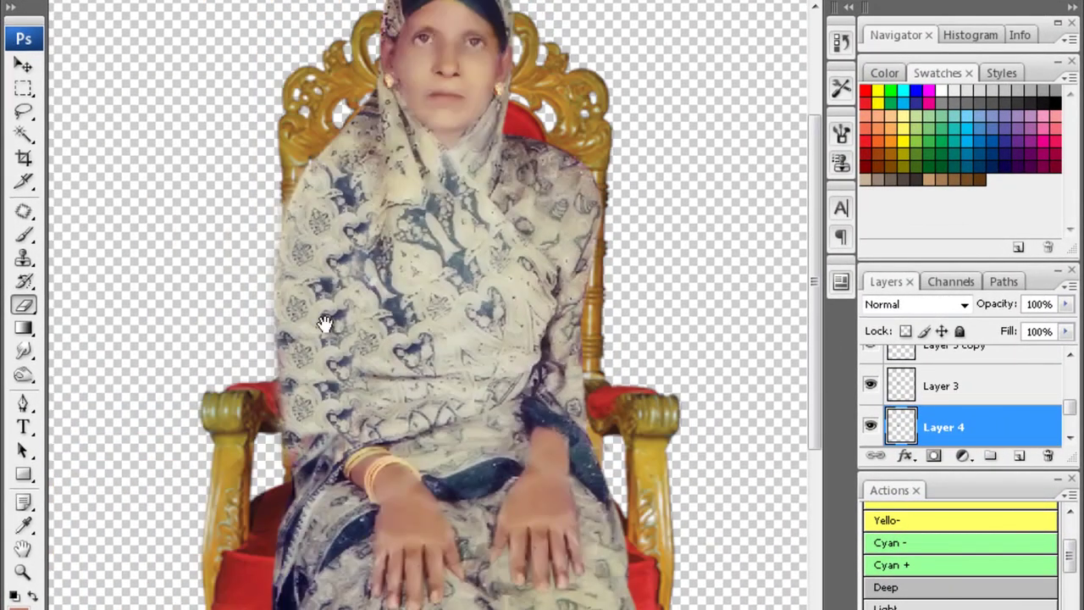
{"action": "left_click_drag", "start_coordinate": [324, 304], "coordinate": [800, 372]}
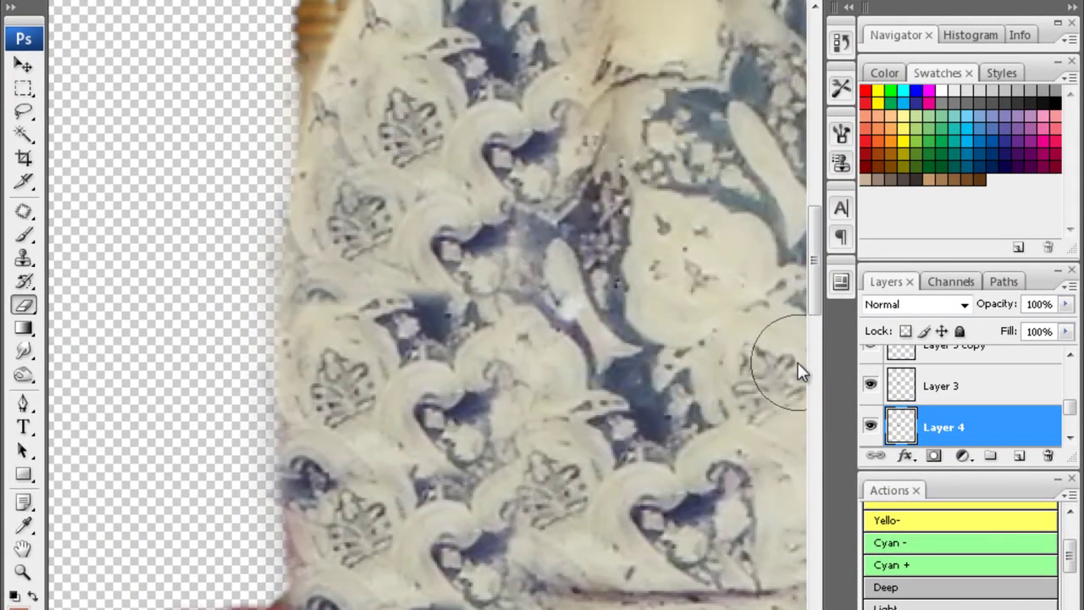
{"action": "scroll", "coordinate": [949, 400], "scroll_direction": "up", "scroll_amount": 2}
{"action": "left_click", "coordinate": [981, 381]}
{"action": "scroll", "coordinate": [983, 383], "scroll_direction": "down", "scroll_amount": 1}
{"action": "scroll", "coordinate": [983, 386], "scroll_direction": "up", "scroll_amount": 1}
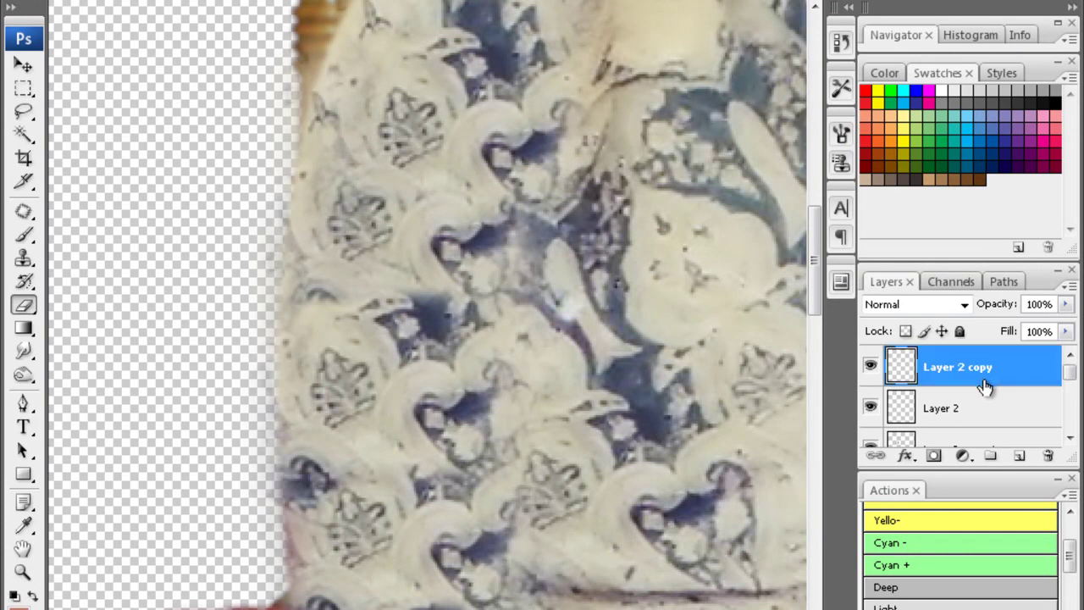
{"action": "key", "text": "ctrl+minus"}
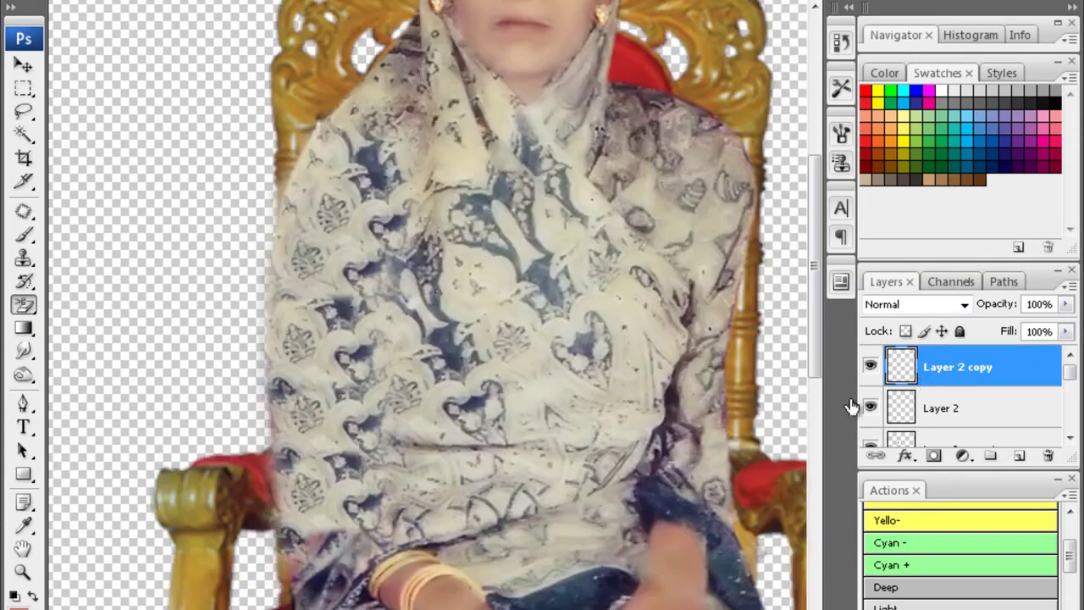
{"action": "key", "text": "Delete"}
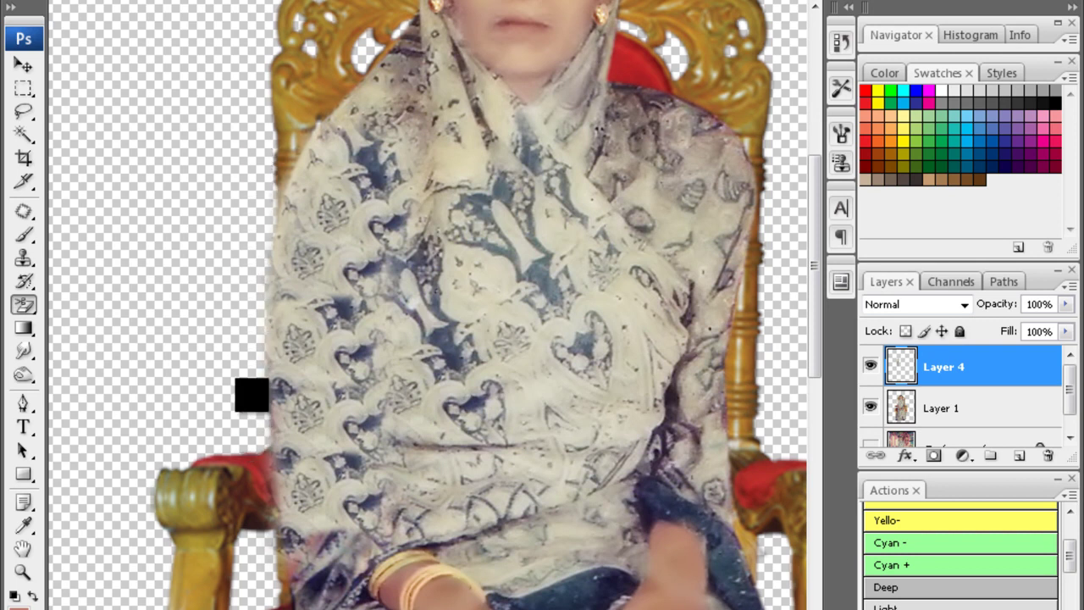
Zoom so the figure fills the view and merge Layer 4 down into Layer 1
{"action": "key", "text": "v"}
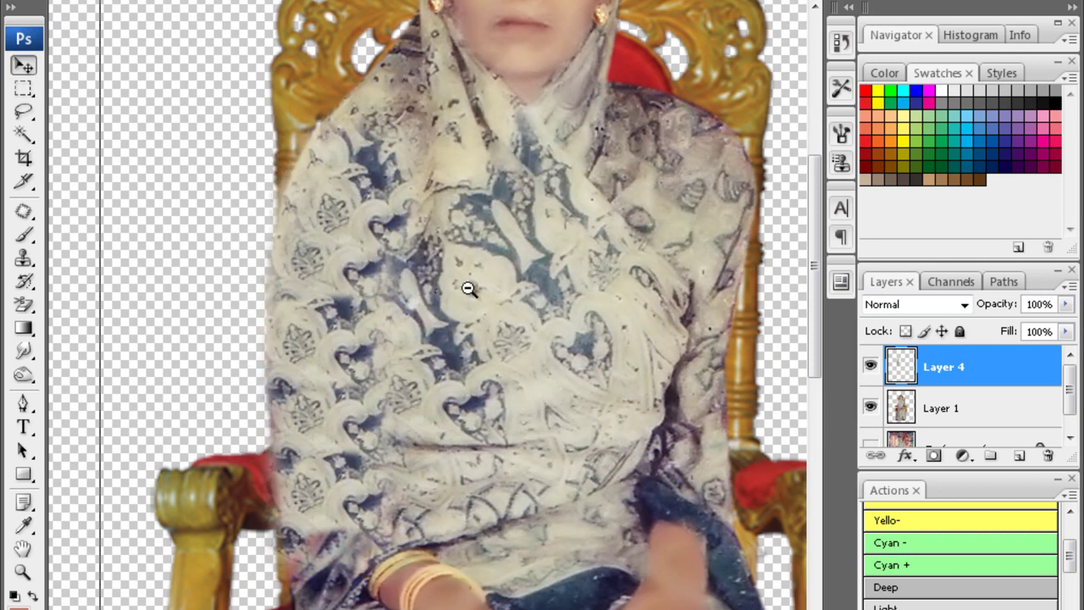
{"action": "left_click", "coordinate": [468, 289], "text": "alt"}
{"action": "left_click", "coordinate": [573, 293], "text": "alt"}
{"action": "left_click", "coordinate": [496, 303], "text": "alt"}
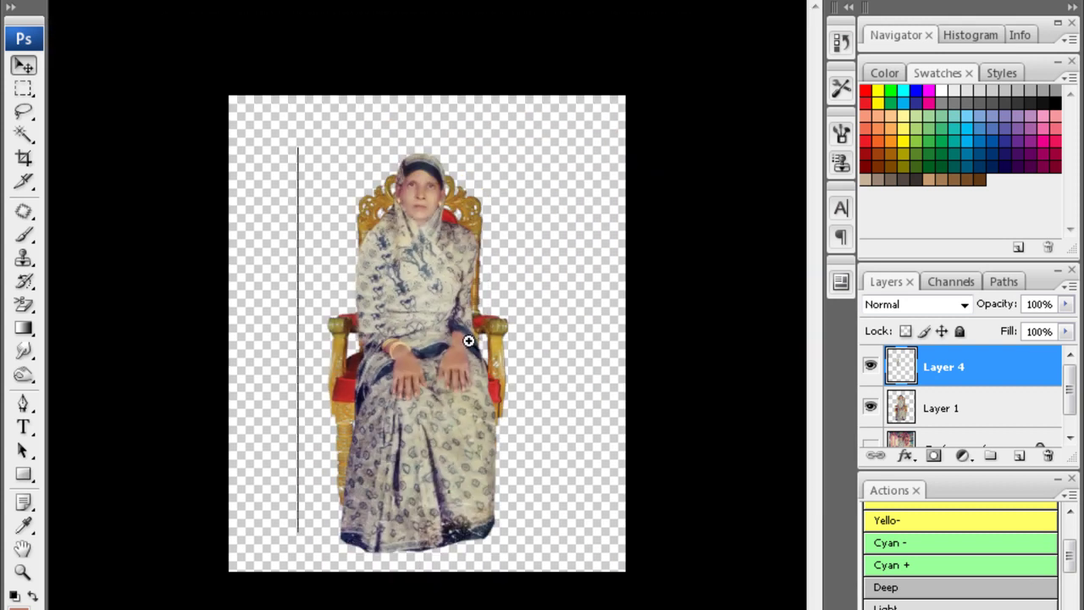
{"action": "left_click", "coordinate": [469, 340], "text": "ctrl"}
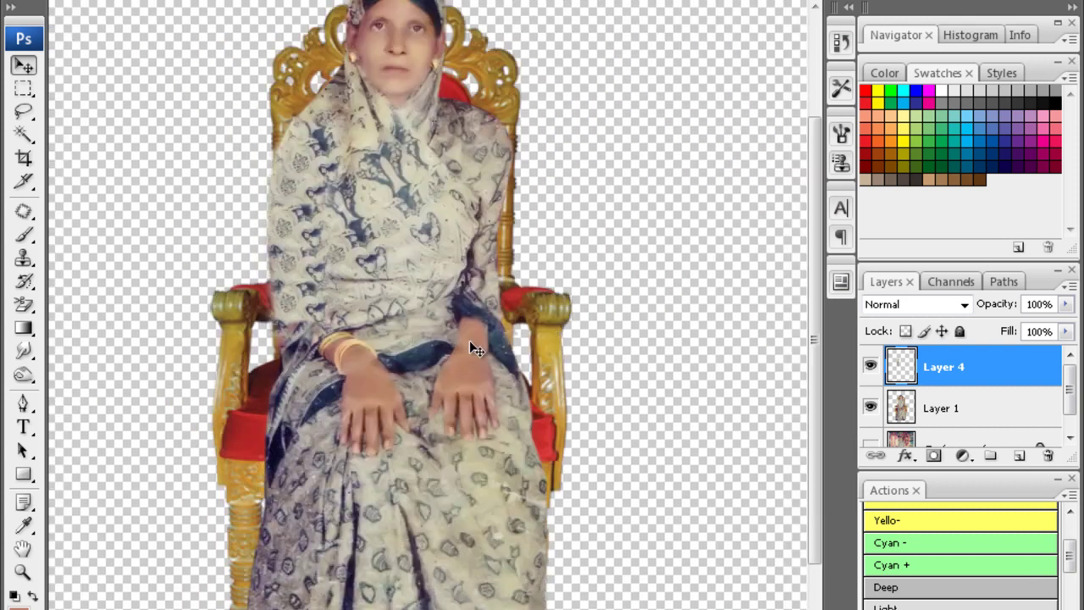
{"action": "key", "text": "ctrl+e"}
Clone fabric texture over the white patch and streak on the skirt
{"action": "left_click", "coordinate": [495, 431], "text": "ctrl"}
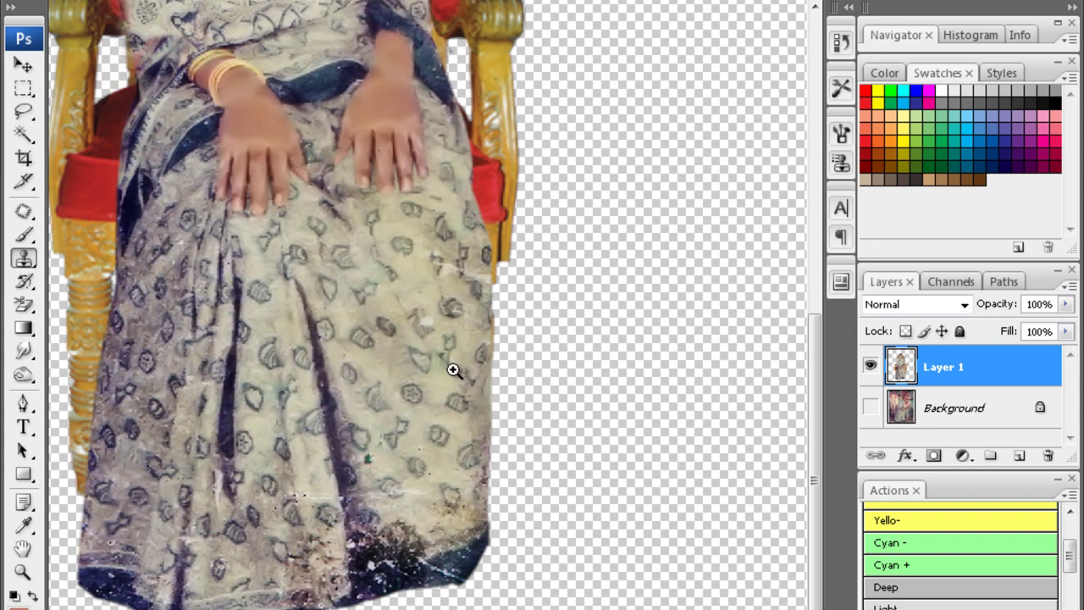
{"action": "left_click", "coordinate": [453, 370], "text": "ctrl"}
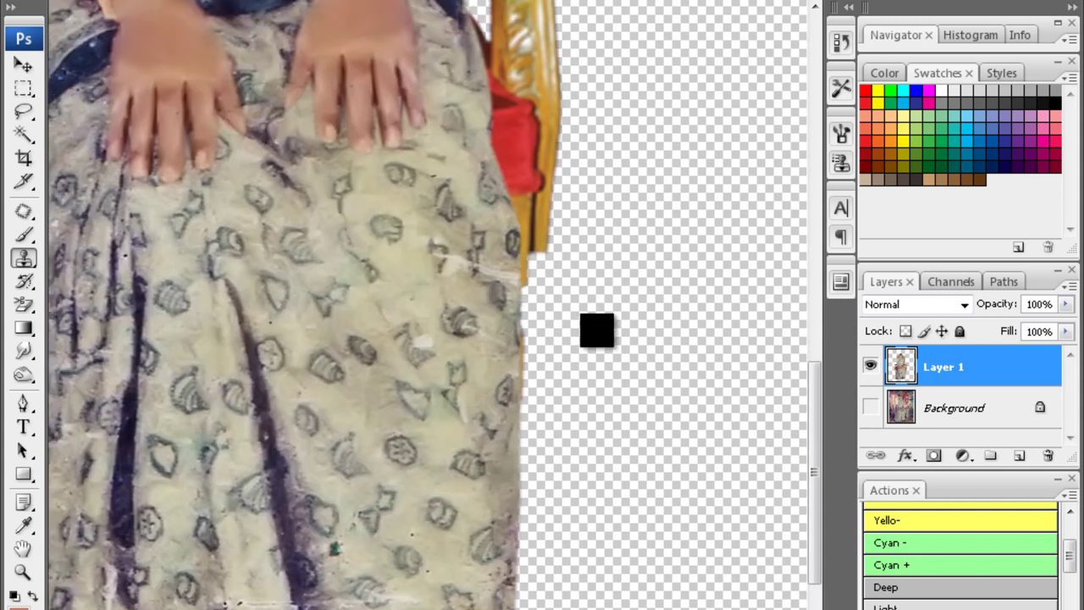
{"action": "left_click", "coordinate": [409, 323], "text": "ctrl"}
{"action": "mouse_move", "coordinate": [434, 303]}
{"action": "left_mouse_down"}
{"action": "mouse_move", "coordinate": [448, 358]}
{"action": "mouse_move", "coordinate": [479, 381]}
{"action": "mouse_move", "coordinate": [540, 397]}
{"action": "mouse_move", "coordinate": [574, 384]}
{"action": "left_mouse_up"}
{"action": "mouse_move", "coordinate": [530, 257]}
{"action": "left_mouse_down"}
{"action": "mouse_move", "coordinate": [452, 167]}
{"action": "mouse_move", "coordinate": [458, 202]}
{"action": "mouse_move", "coordinate": [548, 245]}
{"action": "mouse_move", "coordinate": [540, 223]}
{"action": "mouse_move", "coordinate": [394, 122]}
{"action": "mouse_move", "coordinate": [370, 308]}
{"action": "mouse_move", "coordinate": [435, 264]}
{"action": "left_mouse_up"}
{"action": "scroll", "coordinate": [506, 209], "scroll_direction": "right", "scroll_amount": 2}
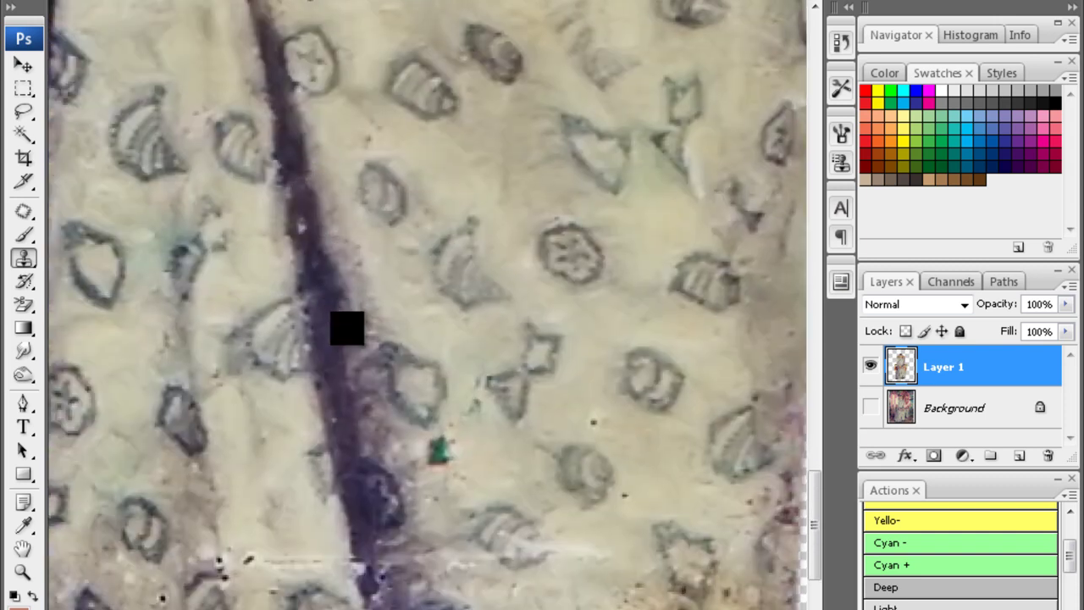
Clone along the purple stripe down the lower skirt
{"action": "left_click_drag", "start_coordinate": [391, 455], "coordinate": [344, 295]}
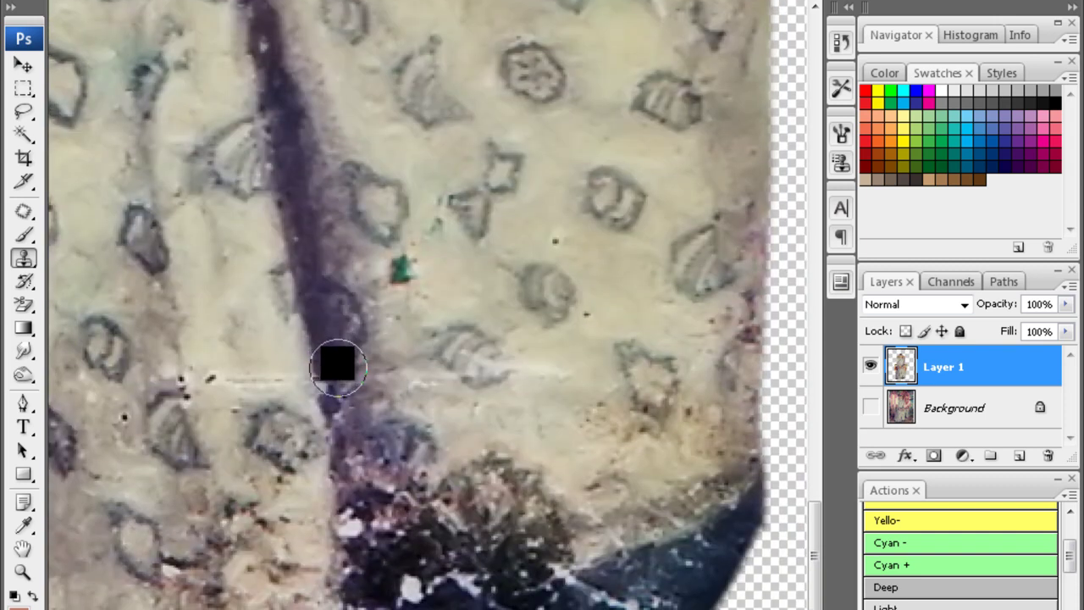
{"action": "left_click_drag", "start_coordinate": [360, 464], "coordinate": [337, 319]}
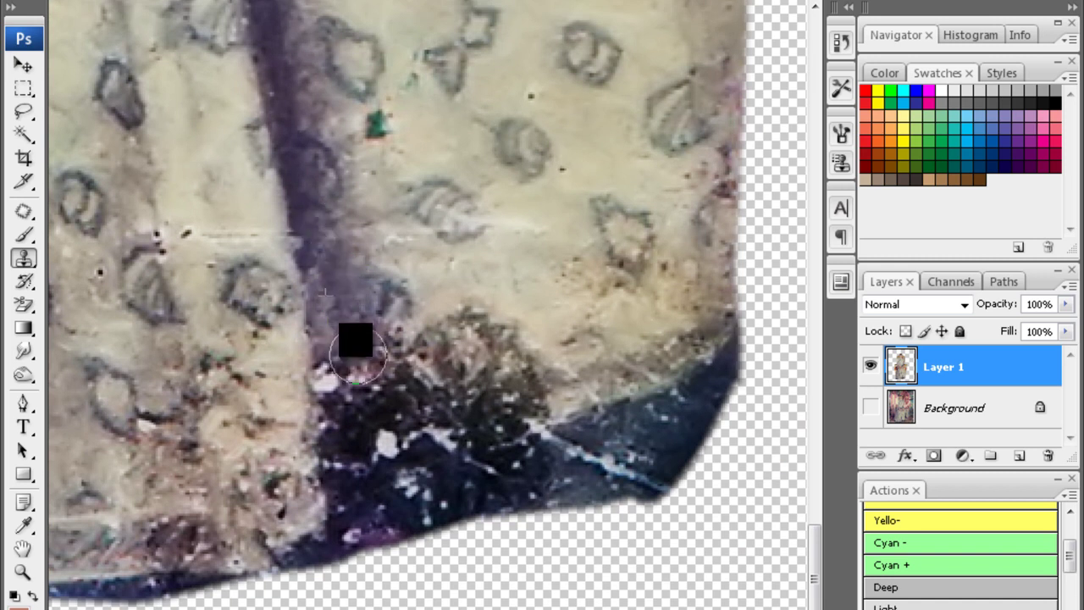
{"action": "left_click_drag", "start_coordinate": [322, 136], "coordinate": [331, 288]}
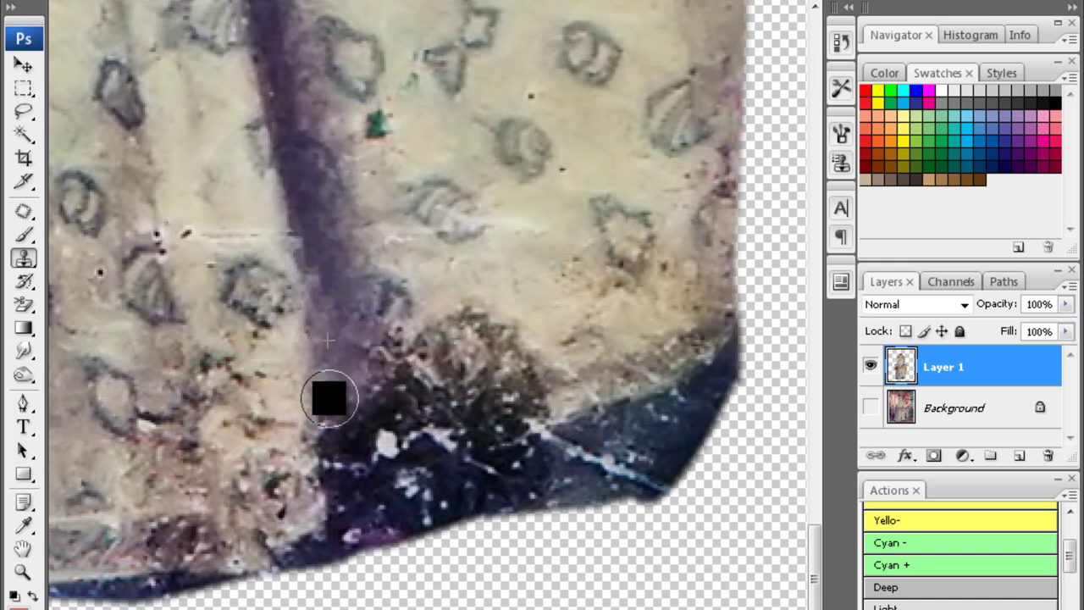
{"action": "left_click_drag", "start_coordinate": [331, 392], "coordinate": [353, 443]}
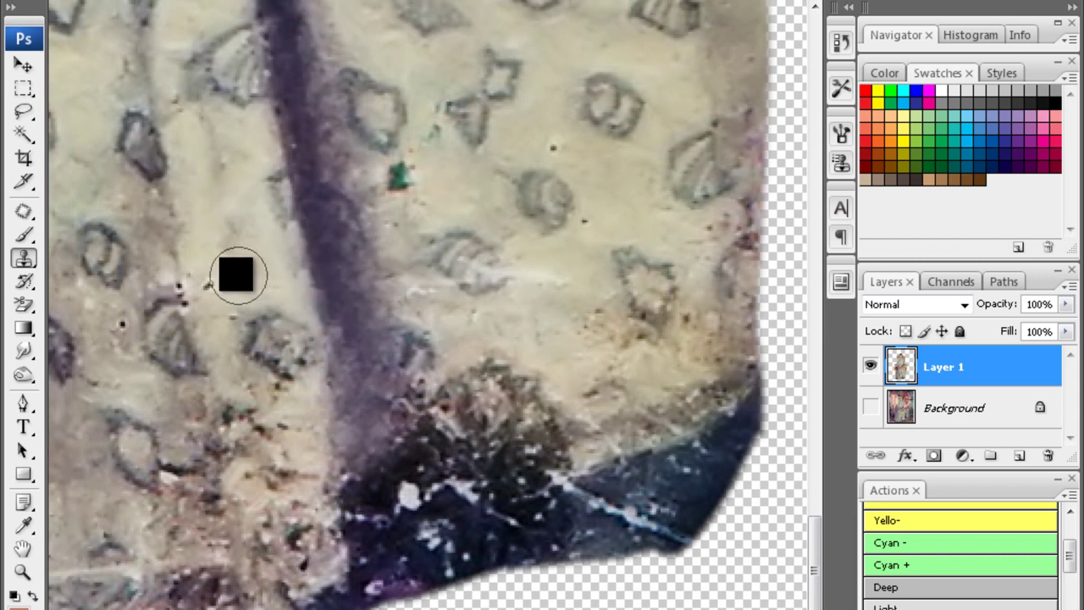
Load Layer 1's figure outline as a selection
{"action": "scroll", "coordinate": [237, 274], "scroll_direction": "left", "scroll_amount": 2}
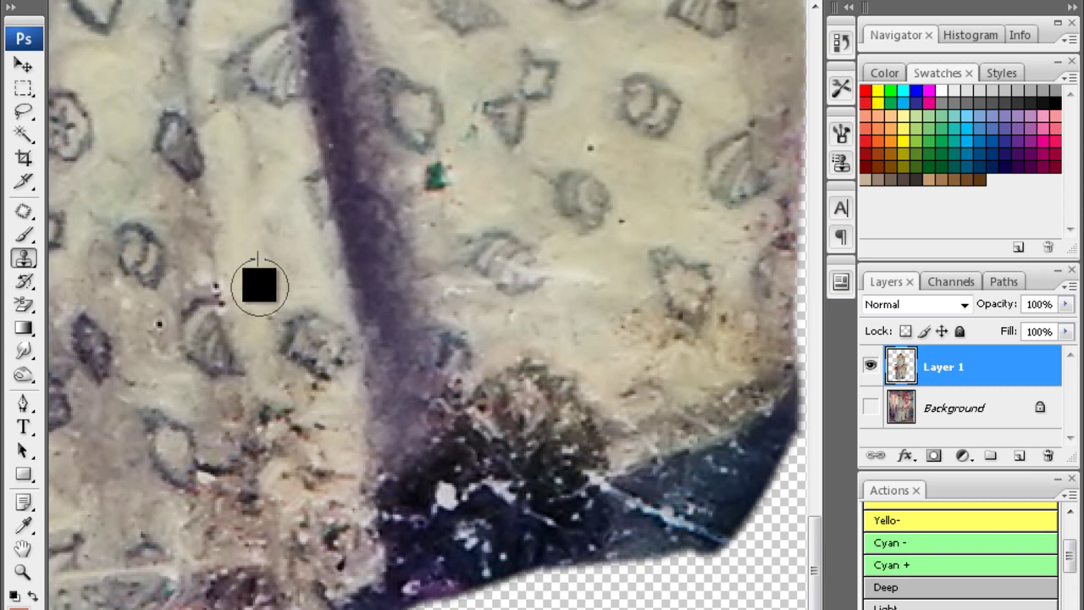
{"action": "scroll", "coordinate": [279, 271], "scroll_direction": "left", "scroll_amount": 5}
{"action": "scroll", "coordinate": [339, 254], "scroll_direction": "down", "scroll_amount": 3}
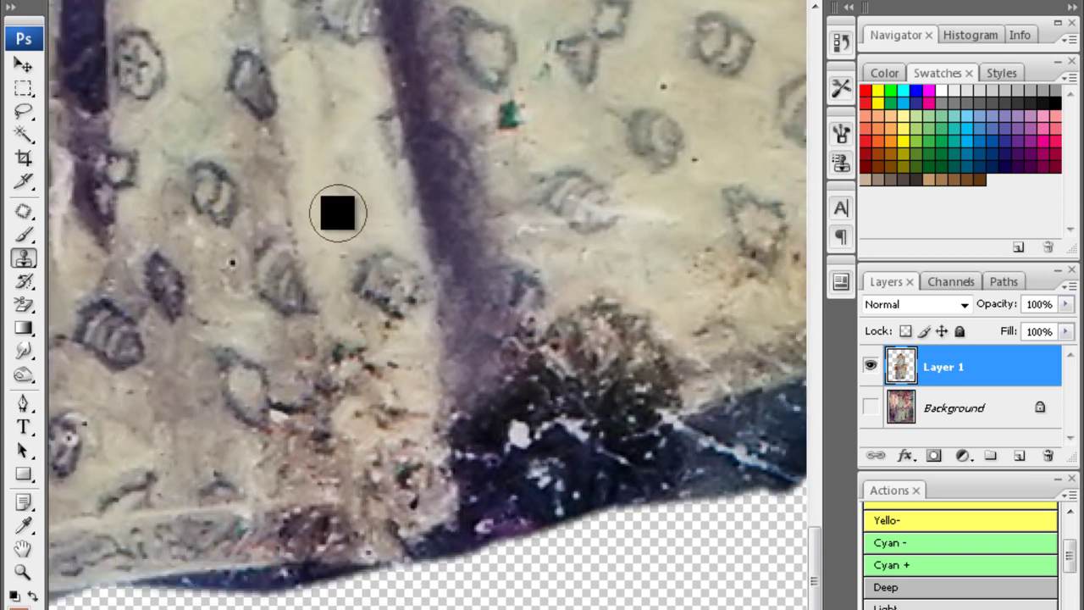
{"action": "scroll", "coordinate": [339, 271], "scroll_direction": "down", "scroll_amount": 2}
{"action": "scroll", "coordinate": [339, 271], "scroll_direction": "right", "scroll_amount": 3}
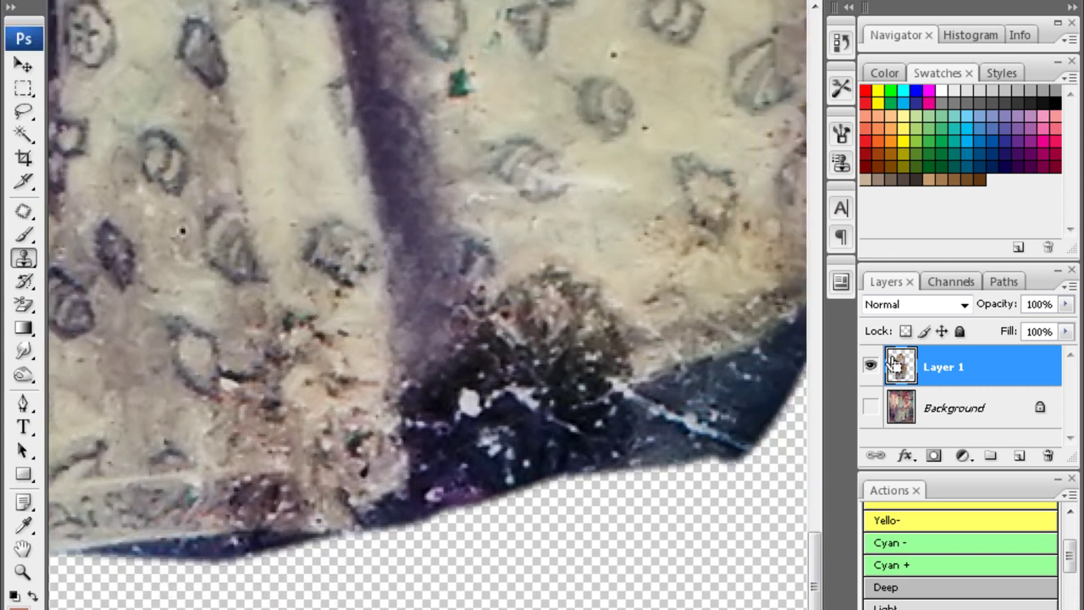
{"action": "left_click", "coordinate": [900, 366], "text": "ctrl"}
{"action": "scroll", "coordinate": [719, 387], "scroll_direction": "right", "scroll_amount": 5}
{"action": "scroll", "coordinate": [641, 408], "scroll_direction": "up", "scroll_amount": 1}
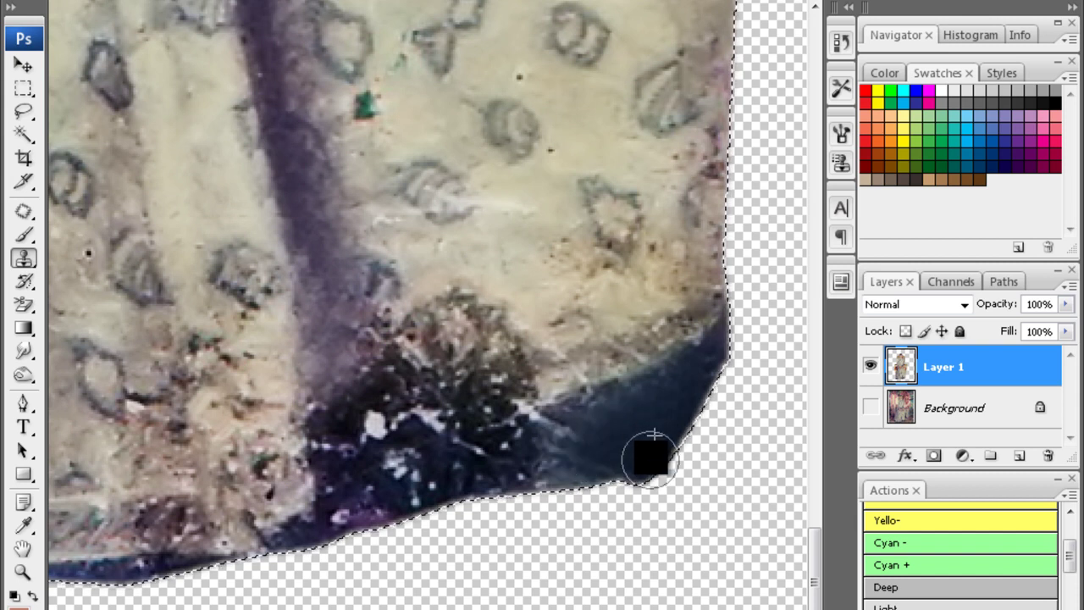
Clone dark blue cloth from the hem's right corner leftward into an even bottom band
{"action": "mouse_move", "coordinate": [583, 453]}
{"action": "left_mouse_down"}
{"action": "mouse_move", "coordinate": [551, 435]}
{"action": "mouse_move", "coordinate": [479, 450]}
{"action": "left_mouse_up"}
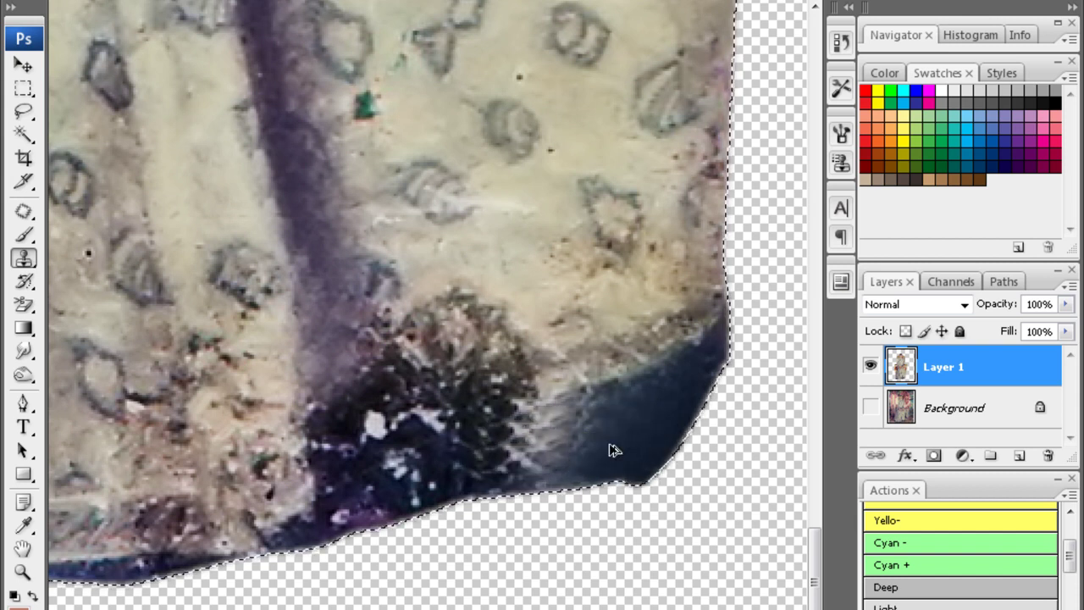
{"action": "mouse_move", "coordinate": [599, 424]}
{"action": "left_mouse_down"}
{"action": "mouse_move", "coordinate": [520, 446]}
{"action": "mouse_move", "coordinate": [559, 443]}
{"action": "mouse_move", "coordinate": [444, 462]}
{"action": "mouse_move", "coordinate": [520, 443]}
{"action": "mouse_move", "coordinate": [414, 482]}
{"action": "left_mouse_up"}
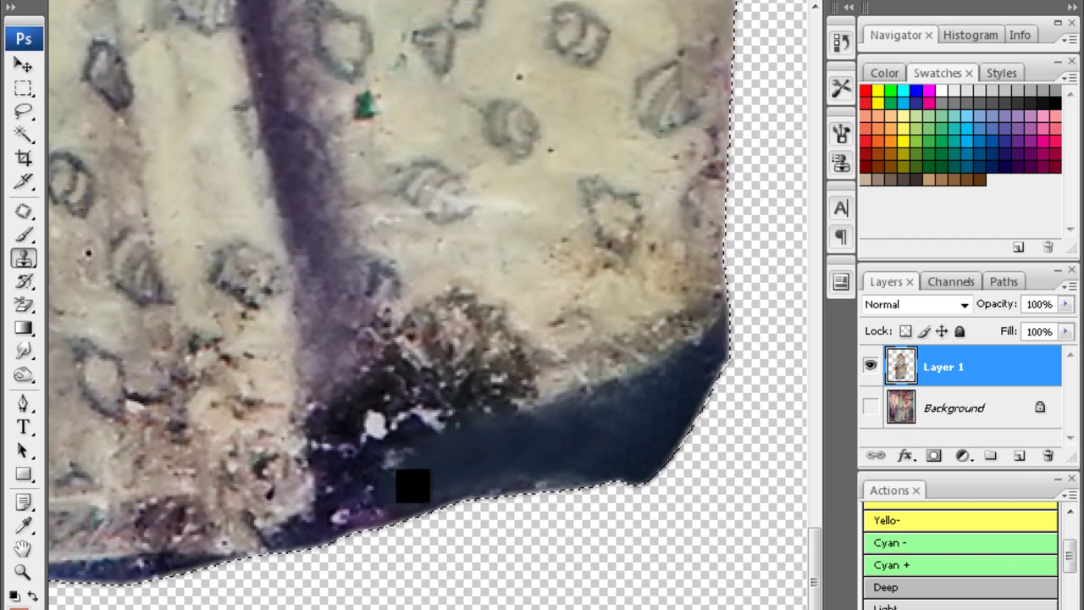
{"action": "mouse_move", "coordinate": [336, 523]}
{"action": "left_mouse_down"}
{"action": "mouse_move", "coordinate": [391, 480]}
{"action": "mouse_move", "coordinate": [327, 474]}
{"action": "mouse_move", "coordinate": [237, 500]}
{"action": "left_mouse_up"}
{"action": "mouse_move", "coordinate": [363, 484]}
{"action": "left_mouse_down"}
{"action": "mouse_move", "coordinate": [217, 501]}
{"action": "mouse_move", "coordinate": [351, 465]}
{"action": "mouse_move", "coordinate": [186, 503]}
{"action": "left_mouse_up"}
{"action": "left_click_drag", "start_coordinate": [259, 499], "coordinate": [386, 493]}
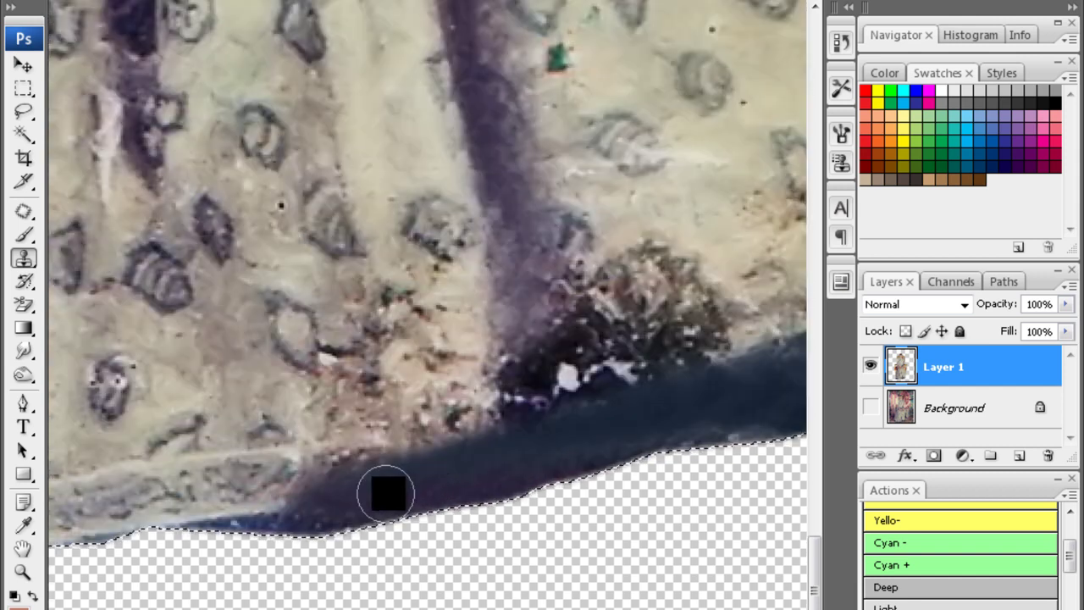
{"action": "mouse_move", "coordinate": [302, 495]}
{"action": "left_mouse_down"}
{"action": "mouse_move", "coordinate": [225, 508]}
{"action": "mouse_move", "coordinate": [344, 500]}
{"action": "mouse_move", "coordinate": [212, 510]}
{"action": "mouse_move", "coordinate": [395, 481]}
{"action": "mouse_move", "coordinate": [193, 493]}
{"action": "left_mouse_up"}
{"action": "left_click_drag", "start_coordinate": [550, 471], "coordinate": [288, 490]}
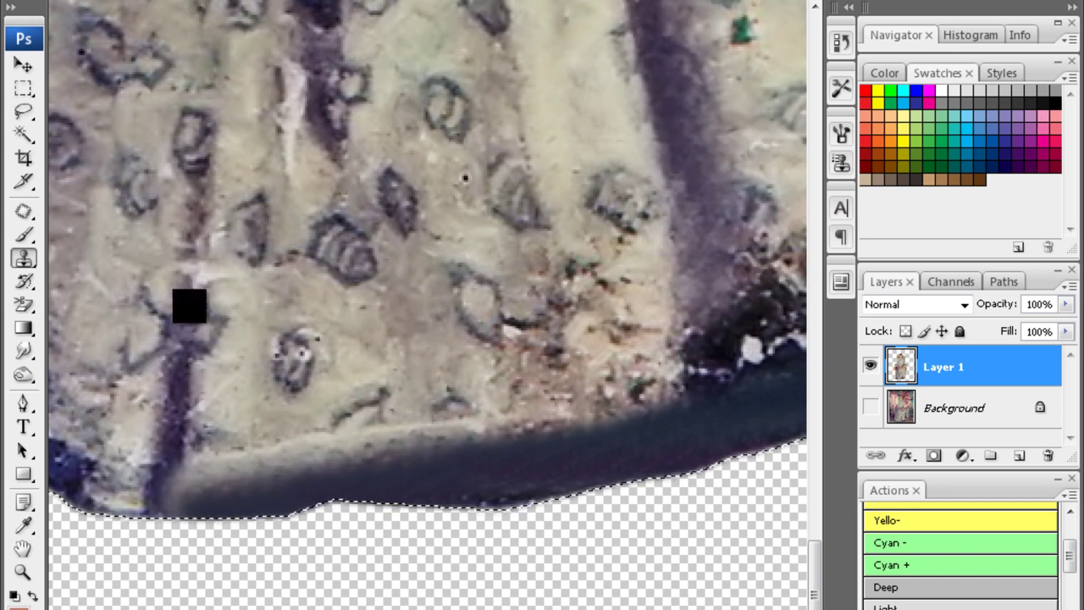
Remove light speckles from the dark hem and darken the skirt's fold stripe downward
{"action": "scroll", "coordinate": [161, 466], "scroll_direction": "left", "scroll_amount": 5}
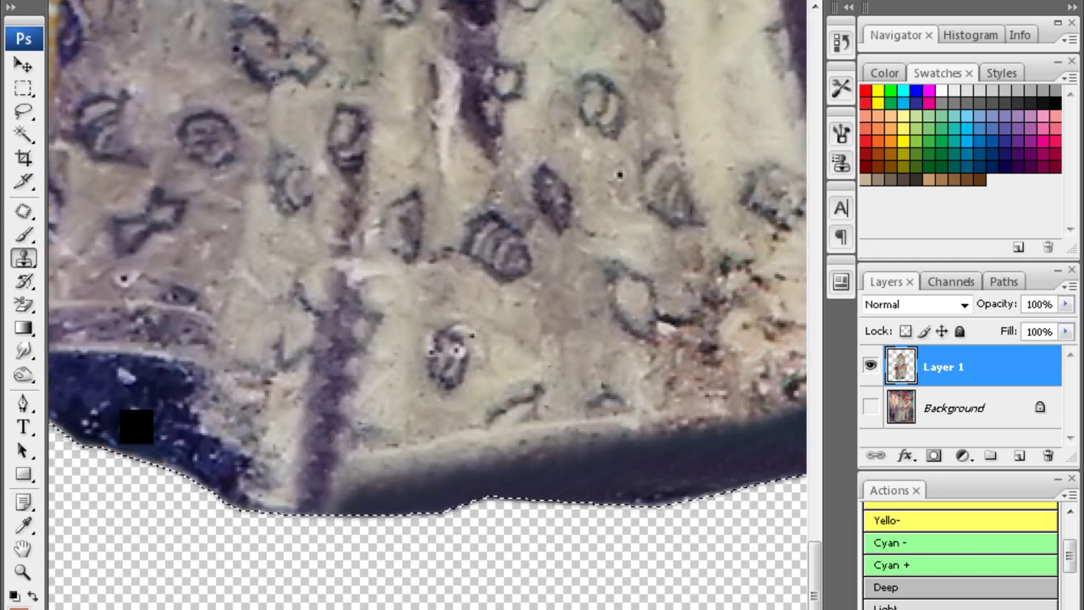
{"action": "scroll", "coordinate": [126, 428], "scroll_direction": "left", "scroll_amount": 6}
{"action": "scroll", "coordinate": [126, 429], "scroll_direction": "up", "scroll_amount": 2}
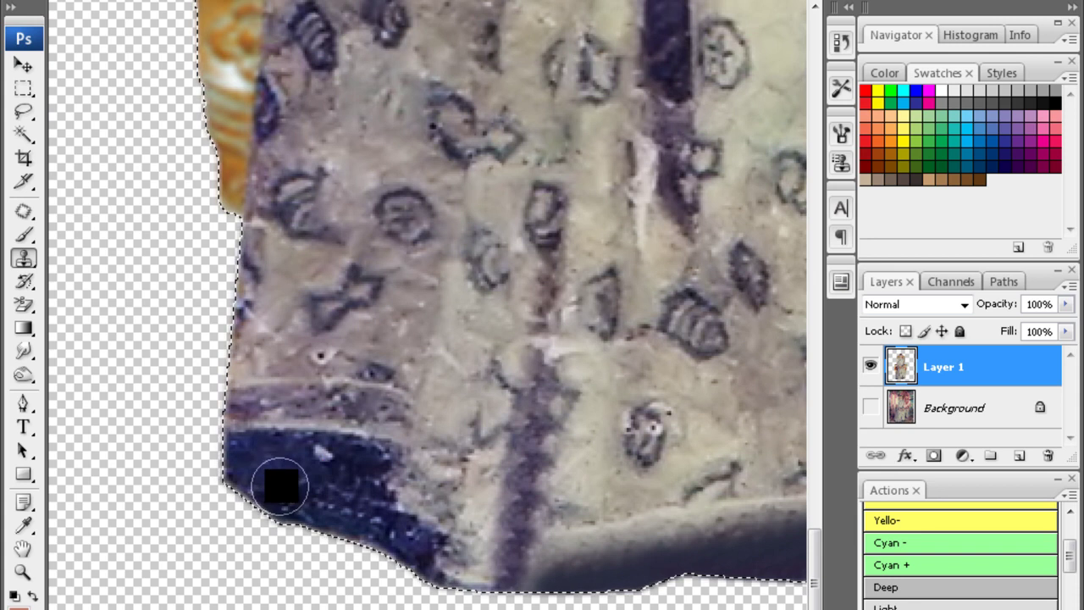
{"action": "mouse_move", "coordinate": [316, 489]}
{"action": "left_mouse_down"}
{"action": "mouse_move", "coordinate": [376, 529]}
{"action": "mouse_move", "coordinate": [254, 460]}
{"action": "left_mouse_up"}
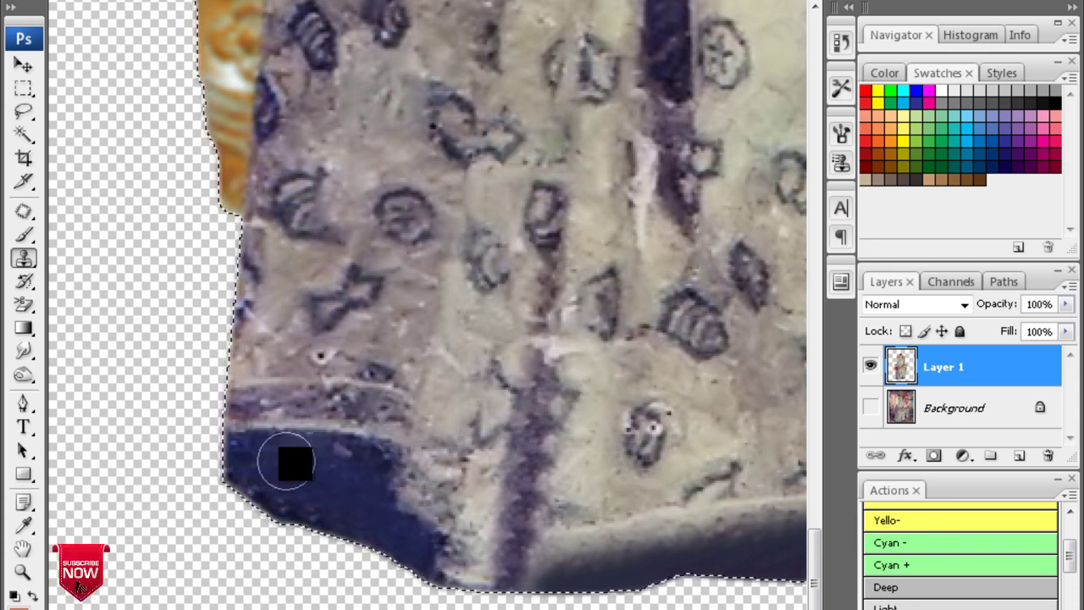
{"action": "left_click_drag", "start_coordinate": [270, 395], "coordinate": [286, 497]}
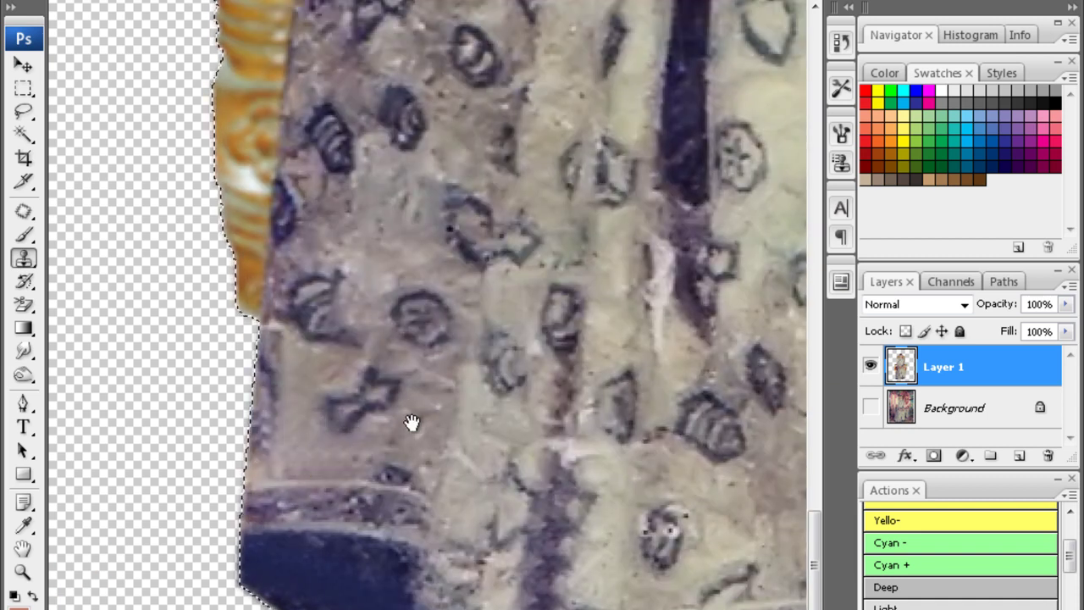
{"action": "left_click_drag", "start_coordinate": [412, 423], "coordinate": [276, 538]}
{"action": "mouse_move", "coordinate": [526, 277]}
{"action": "left_mouse_down"}
{"action": "mouse_move", "coordinate": [523, 432]}
{"action": "mouse_move", "coordinate": [488, 493]}
{"action": "left_mouse_up"}
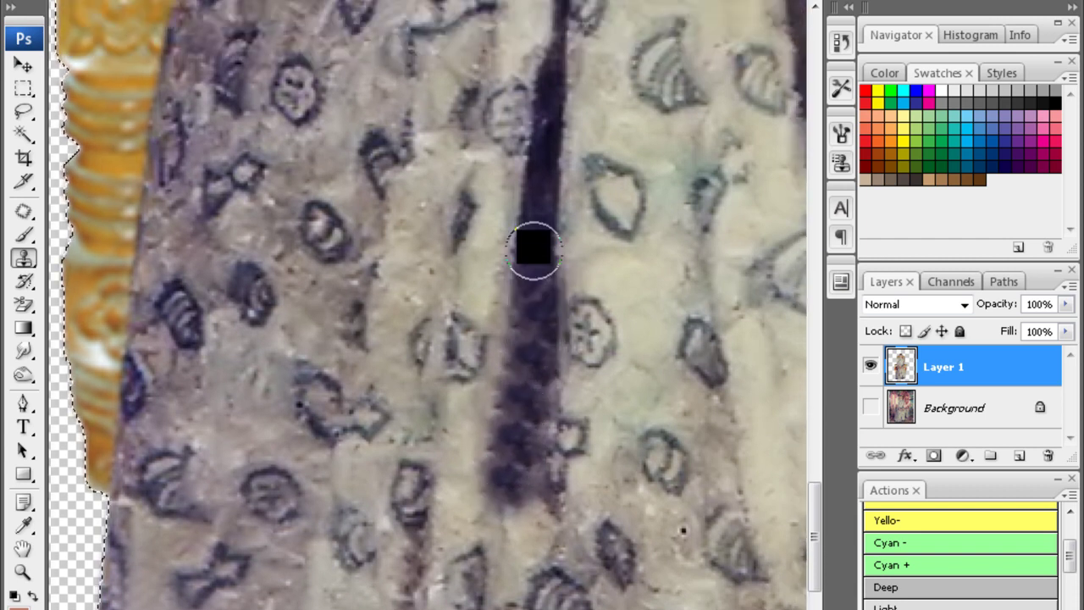
Smooth the mottled lower folds with fabric texture and extend the diagonal fold, then zoom out
{"action": "scroll", "coordinate": [441, 458], "scroll_direction": "down", "scroll_amount": 2}
{"action": "scroll", "coordinate": [381, 428], "scroll_direction": "down", "scroll_amount": 2}
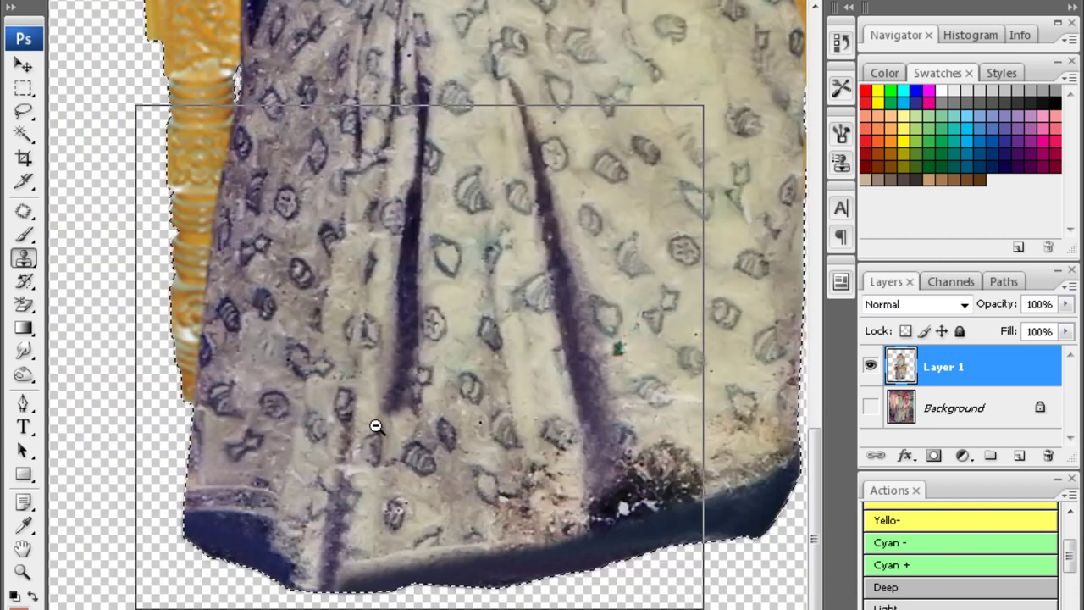
{"action": "scroll", "coordinate": [432, 436], "scroll_direction": "down", "scroll_amount": 2}
{"action": "scroll", "coordinate": [487, 455], "scroll_direction": "up", "scroll_amount": 2}
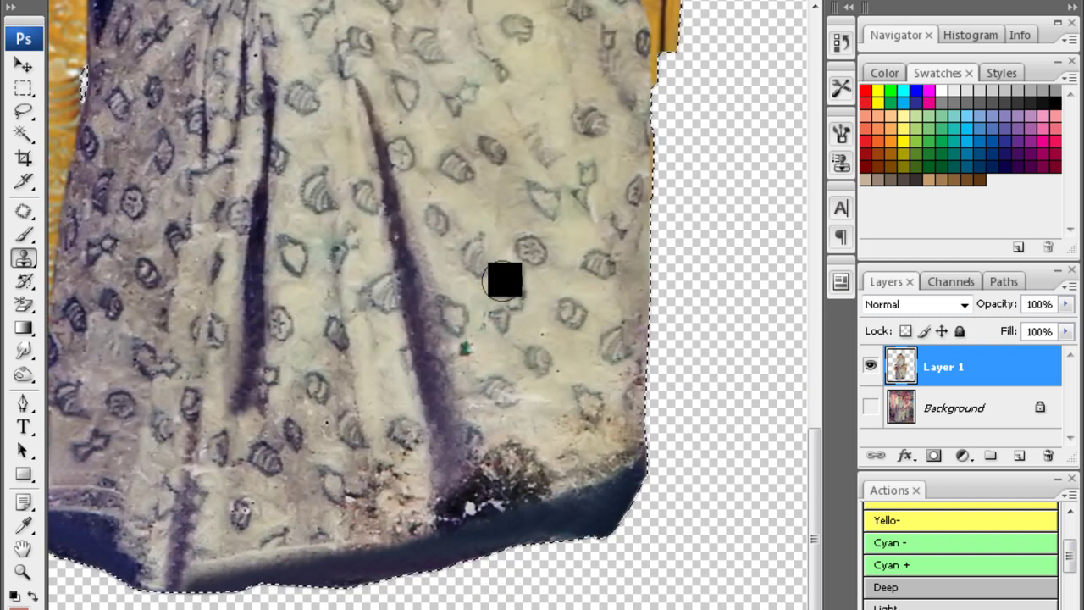
{"action": "mouse_move", "coordinate": [527, 457]}
{"action": "left_mouse_down"}
{"action": "mouse_move", "coordinate": [509, 430]}
{"action": "mouse_move", "coordinate": [489, 477]}
{"action": "mouse_move", "coordinate": [447, 474]}
{"action": "mouse_move", "coordinate": [452, 483]}
{"action": "left_mouse_up"}
{"action": "left_click_drag", "start_coordinate": [430, 426], "coordinate": [438, 486]}
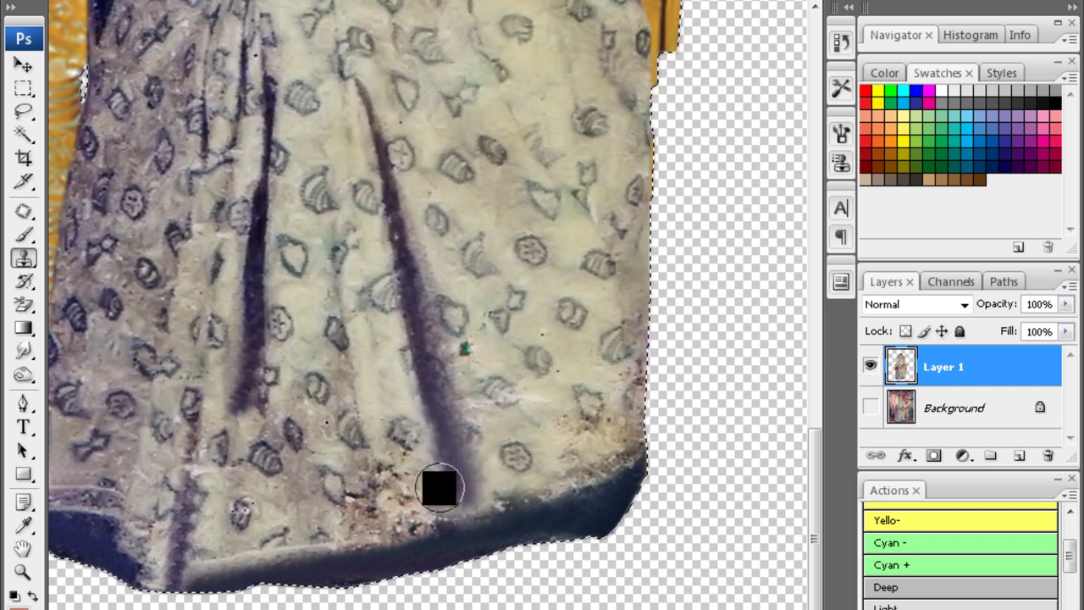
{"action": "mouse_move", "coordinate": [389, 392]}
{"action": "left_mouse_down"}
{"action": "mouse_move", "coordinate": [387, 460]}
{"action": "mouse_move", "coordinate": [400, 491]}
{"action": "mouse_move", "coordinate": [356, 431]}
{"action": "mouse_move", "coordinate": [363, 508]}
{"action": "left_mouse_up"}
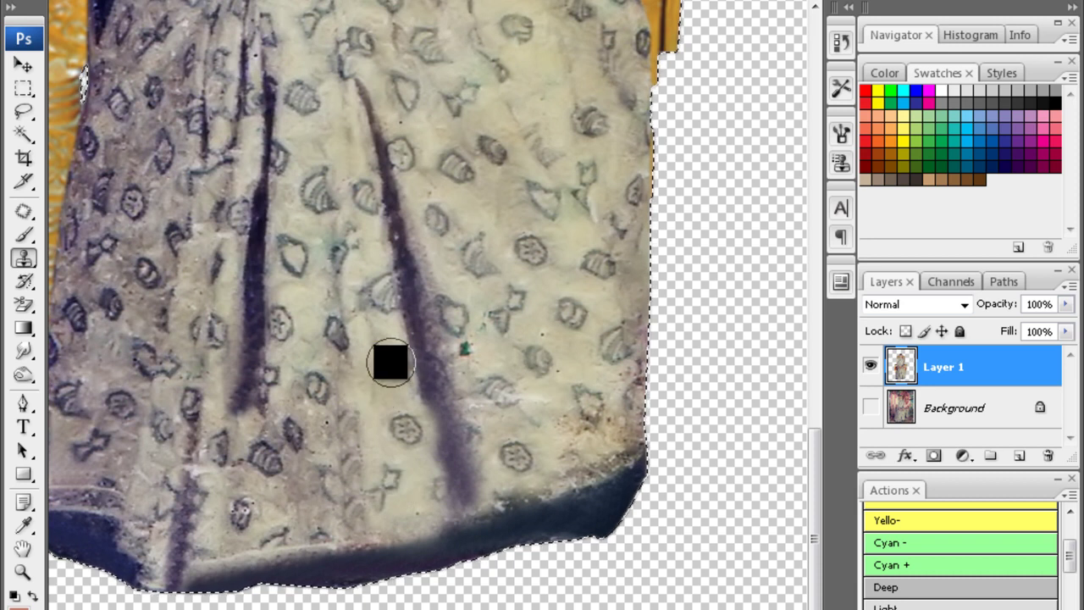
{"action": "key", "text": "ctrl+minus"}
{"action": "key", "text": "ctrl+minus"}
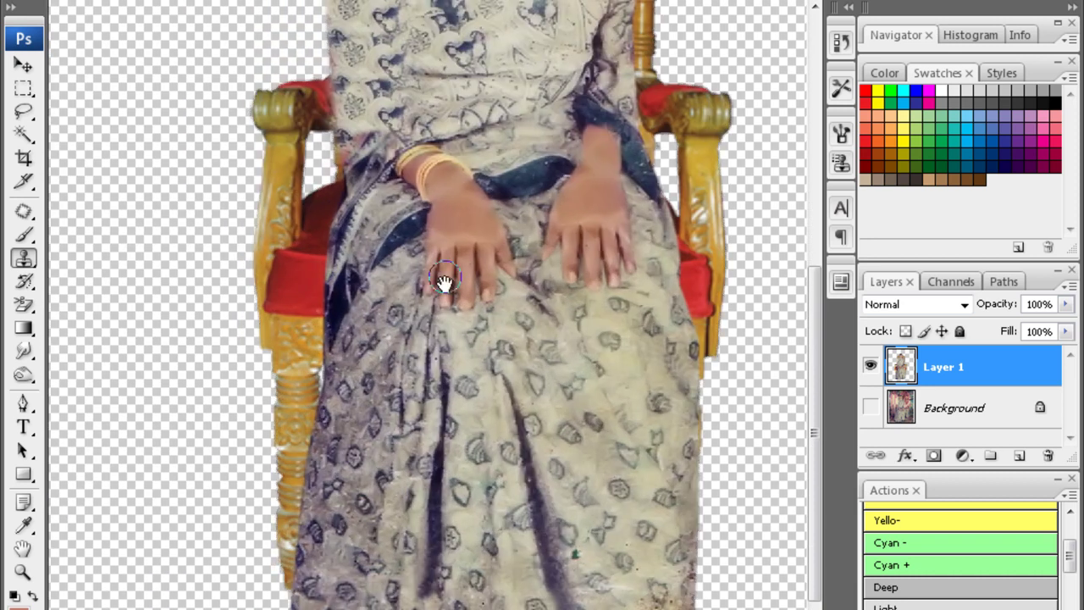
Zoom in close on the woman's face and eyes
{"action": "left_click_drag", "start_coordinate": [401, 135], "coordinate": [400, 407]}
{"action": "left_click", "coordinate": [405, 390], "text": "ctrl"}
{"action": "left_click", "coordinate": [412, 356], "text": "ctrl"}
{"action": "left_click", "coordinate": [398, 355], "text": "ctrl"}
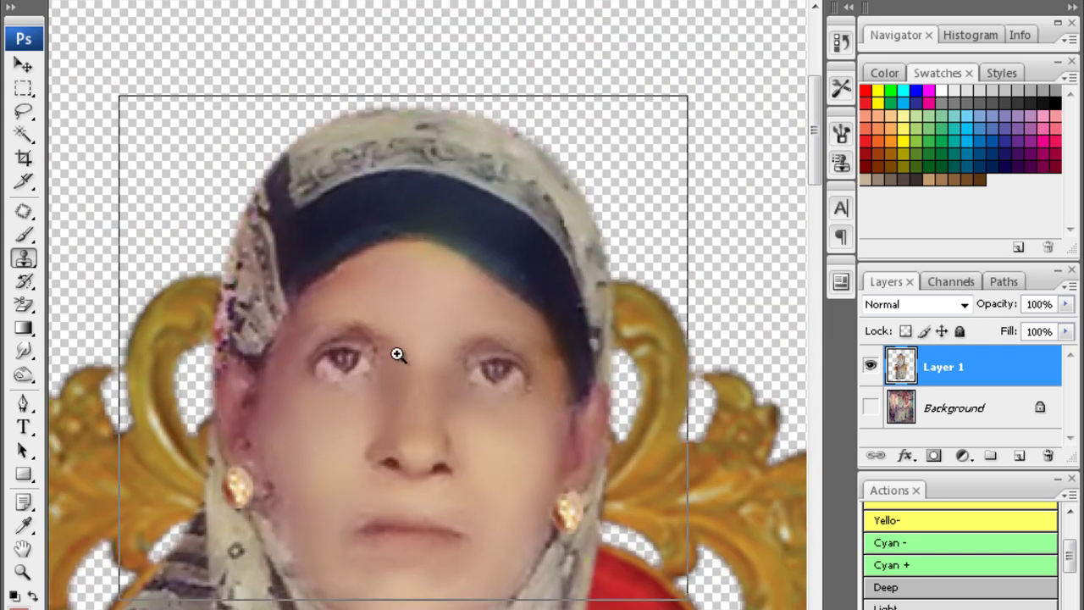
{"action": "left_click", "coordinate": [398, 355], "text": "ctrl"}
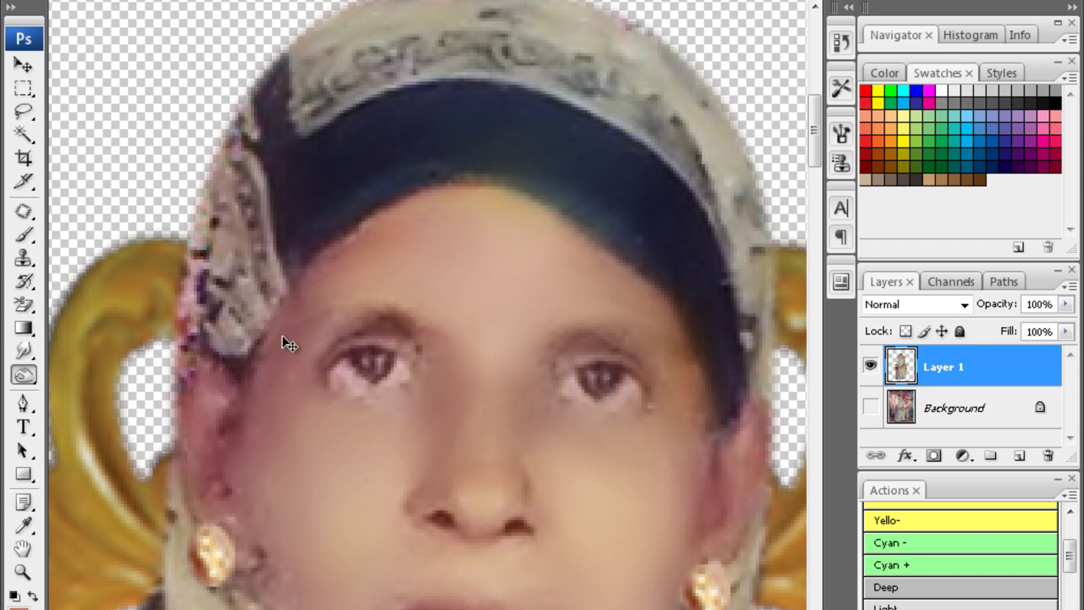
{"action": "key", "text": "ctrl+plus"}
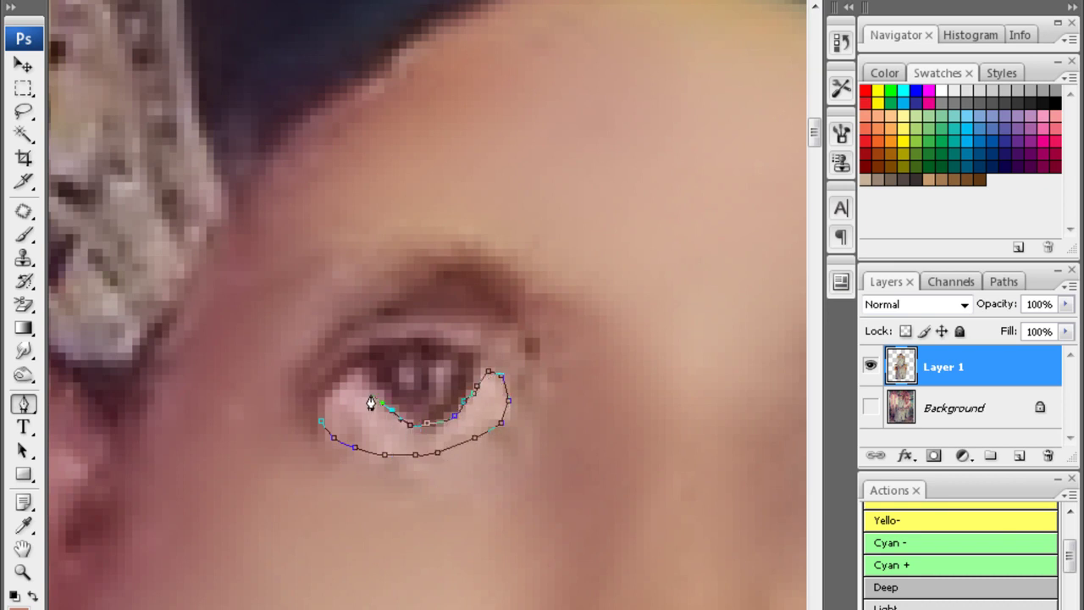
Convert the under-eye pen path into a selection feathered by 1 pixel
{"action": "key", "text": "ctrl+Return"}
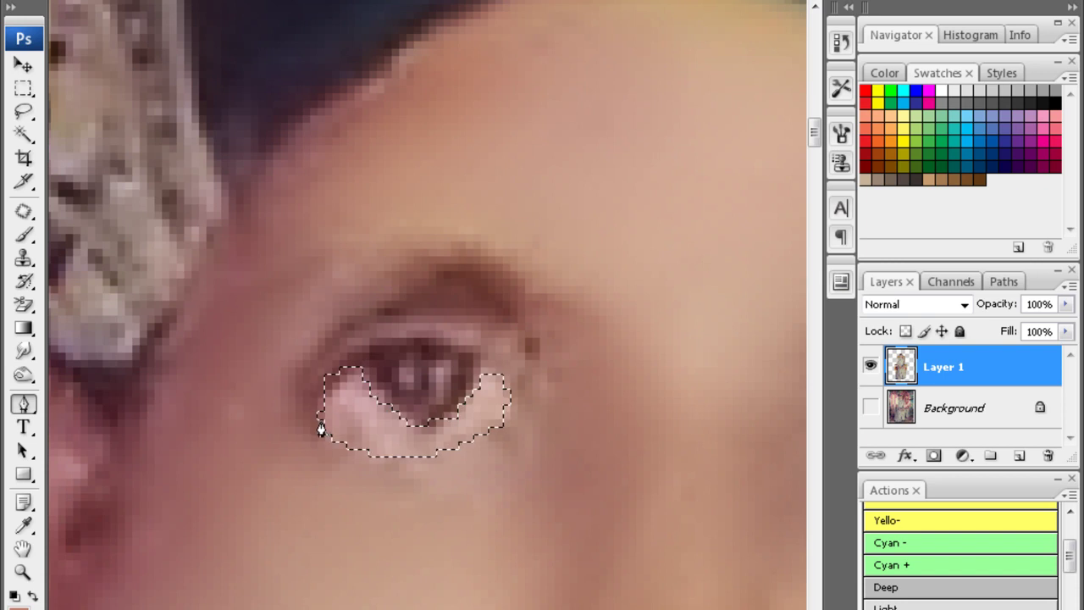
{"action": "key", "text": "ctrl+alt+d"}
{"action": "type", "text": "1"}
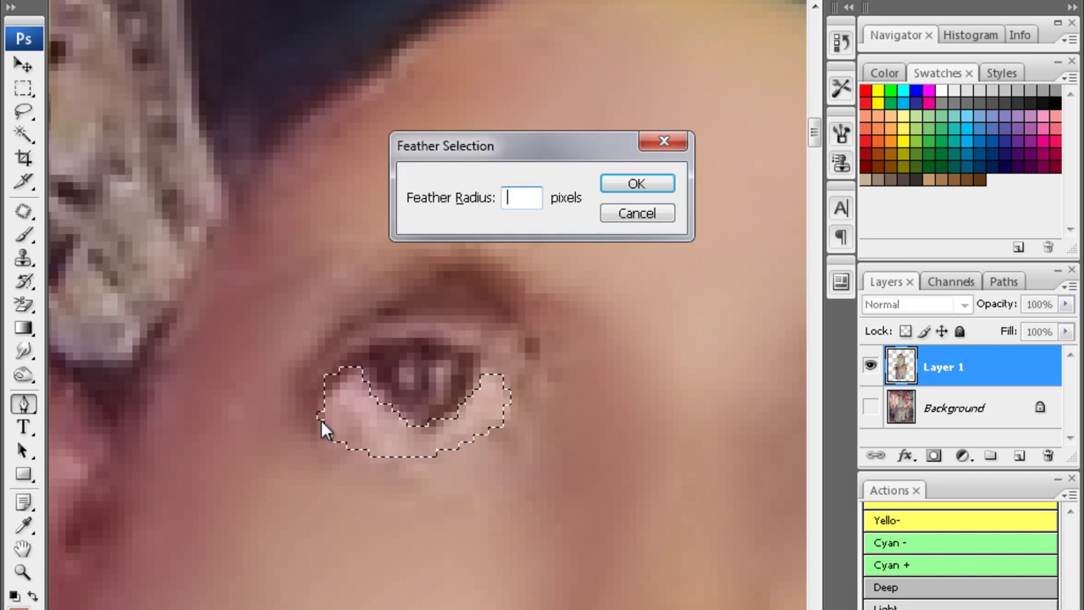
{"action": "key", "text": "Return"}
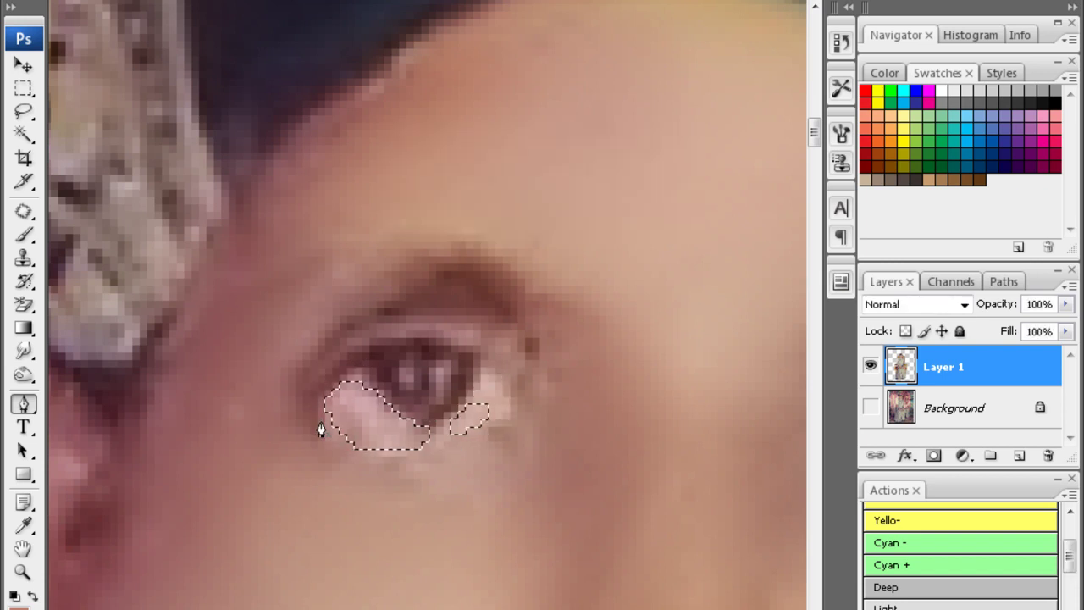
Brighten the under-eye selection by +29 with Brightness/Contrast, then deselect and zoom out
{"action": "key", "text": "alt+i"}
{"action": "key", "text": "a"}
{"action": "key", "text": "c"}
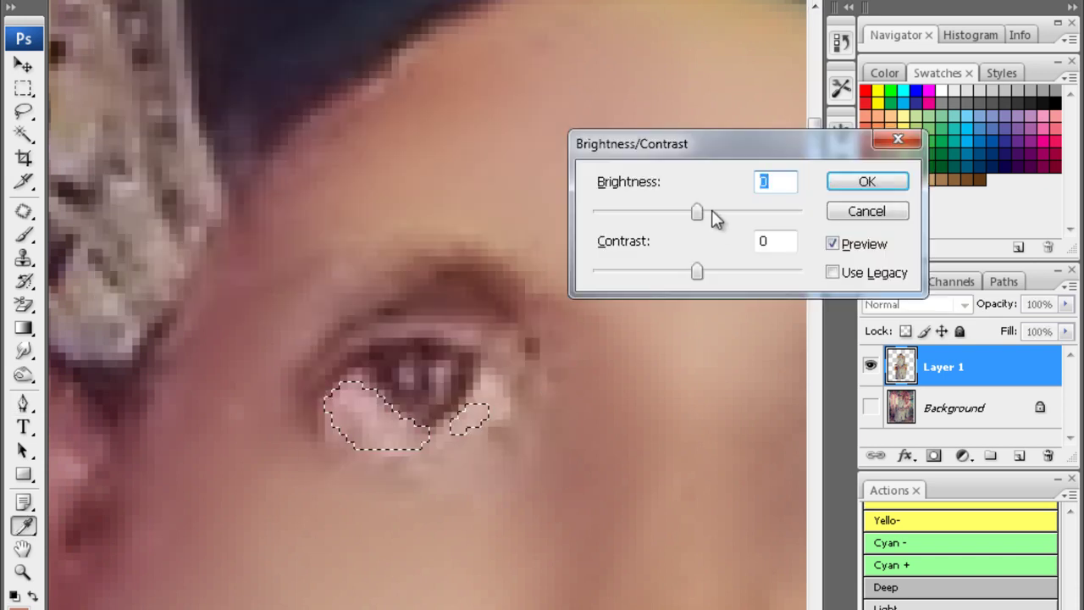
{"action": "left_click_drag", "start_coordinate": [712, 214], "coordinate": [729, 212]}
{"action": "key", "text": "Escape"}
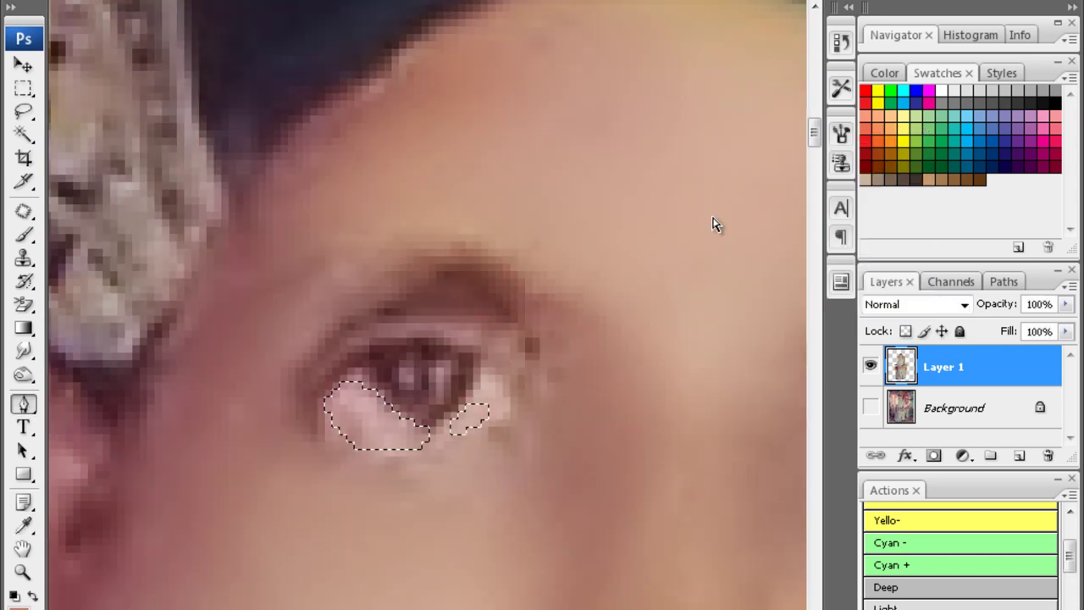
{"action": "key", "text": "alt+i"}
{"action": "key", "text": "a"}
{"action": "key", "text": "c"}
{"action": "left_click_drag", "start_coordinate": [712, 214], "coordinate": [718, 211]}
{"action": "key", "text": "Return"}
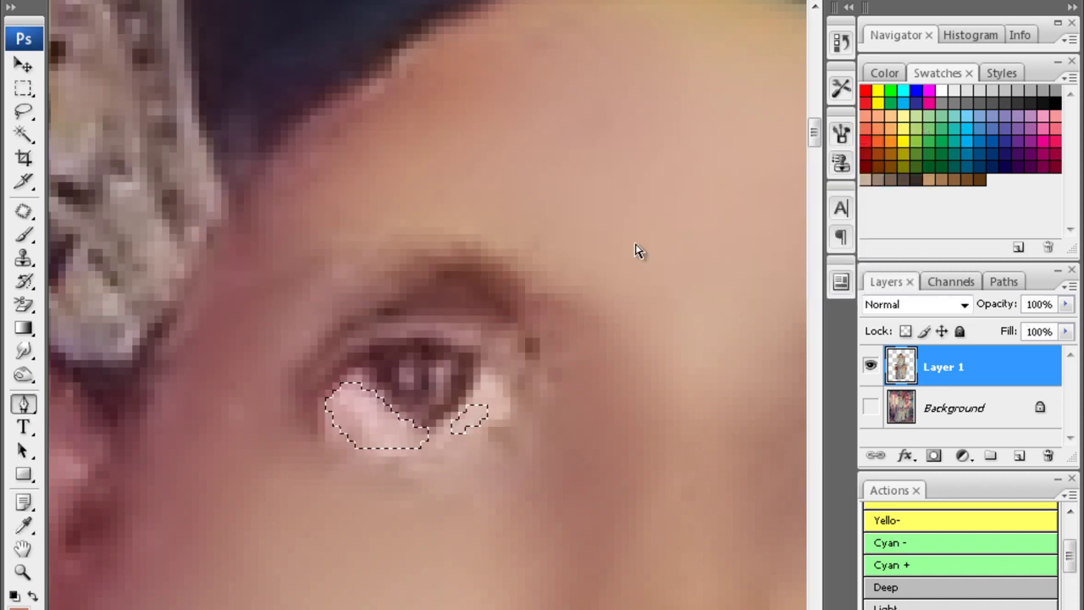
{"action": "key", "text": "ctrl+d"}
{"action": "key", "text": "ctrl+minus"}
{"action": "key", "text": "ctrl+minus"}
{"action": "key", "text": "ctrl+minus"}
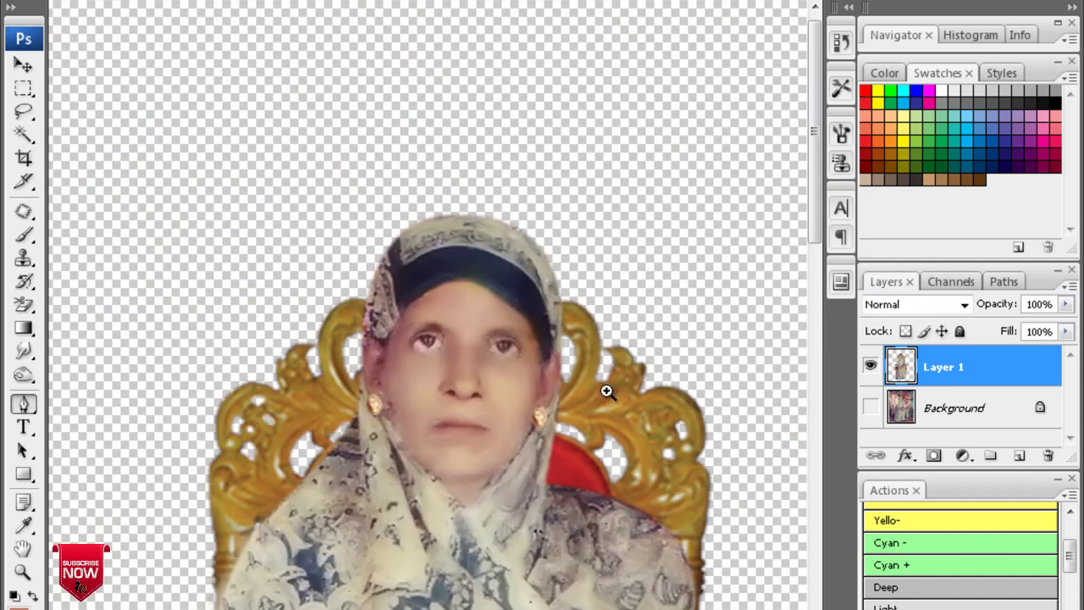
Zoom in and close a pen path around the shadow under the right-hand eye
{"action": "left_click", "coordinate": [554, 367]}
{"action": "left_click", "coordinate": [469, 339]}
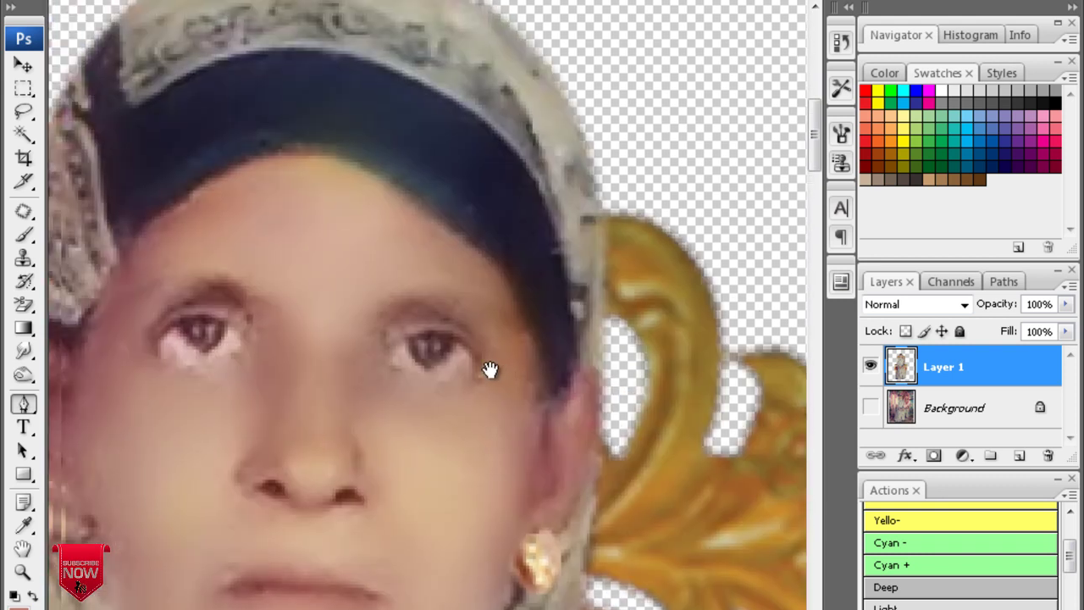
{"action": "key", "text": "w"}
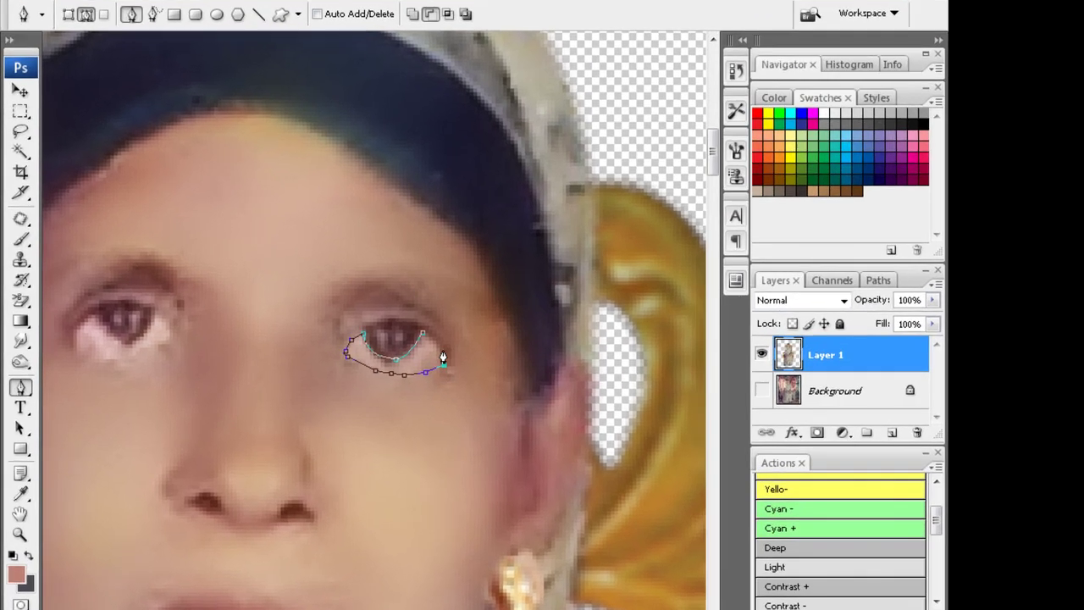
{"action": "left_click", "coordinate": [388, 329]}
Turn the right-eye path into a feathered selection
{"action": "key", "text": "ctrl+Return"}
{"action": "key", "text": "ctrl+alt+d"}
{"action": "key", "text": "Return"}
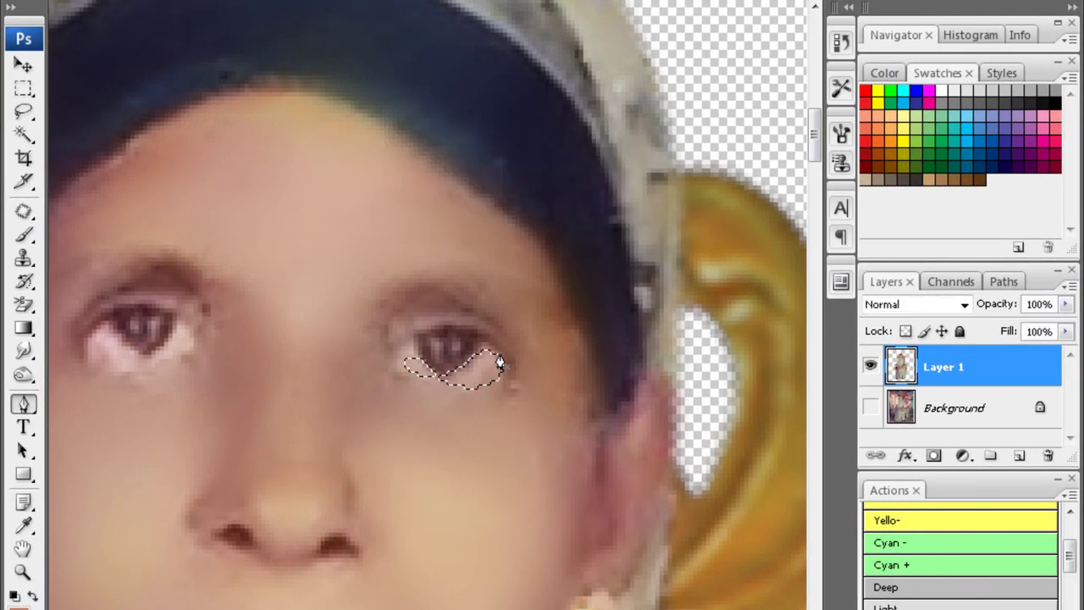
{"action": "key", "text": "alt+minus"}
{"action": "key", "text": "Escape"}
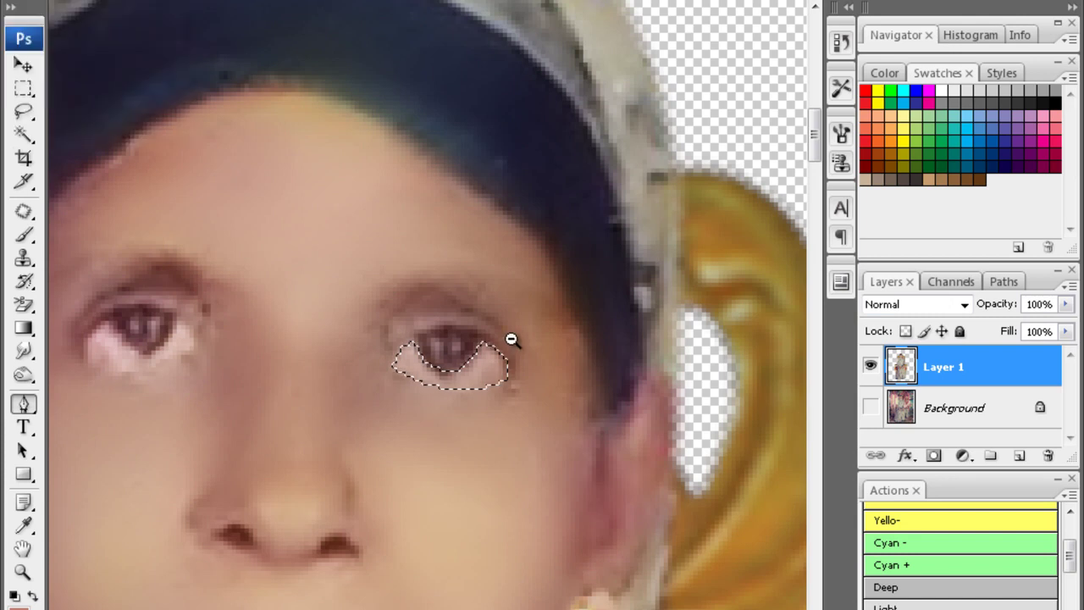
{"action": "key", "text": "ctrl+minus"}
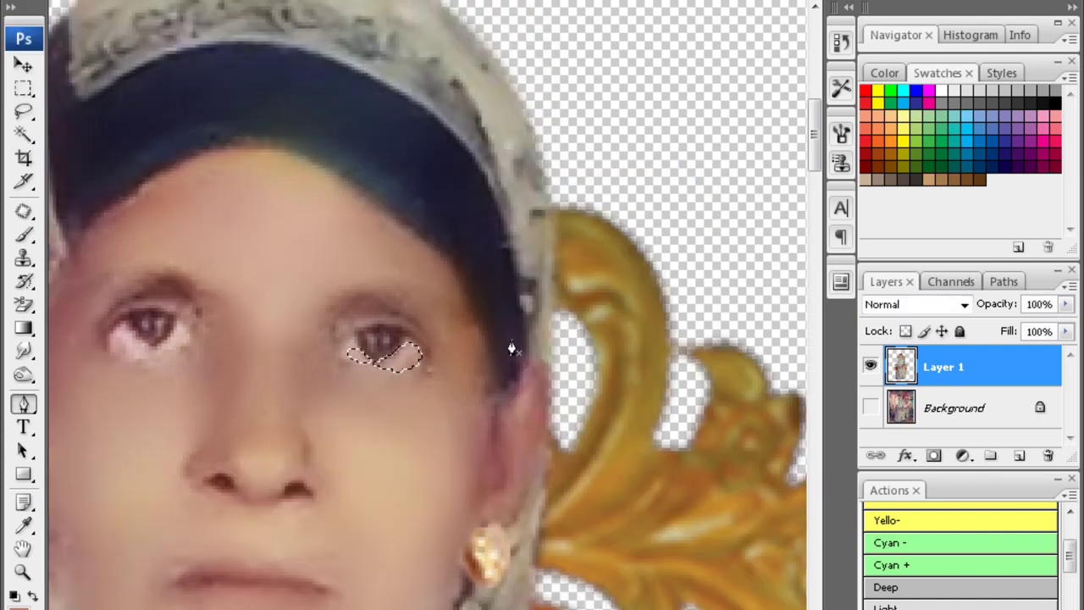
Brighten the area under the right eye by +39, deselect and fit the image on screen
{"action": "key", "text": "alt+i"}
{"action": "key", "text": "a"}
{"action": "key", "text": "c"}
{"action": "left_click_drag", "start_coordinate": [697, 212], "coordinate": [721, 212]}
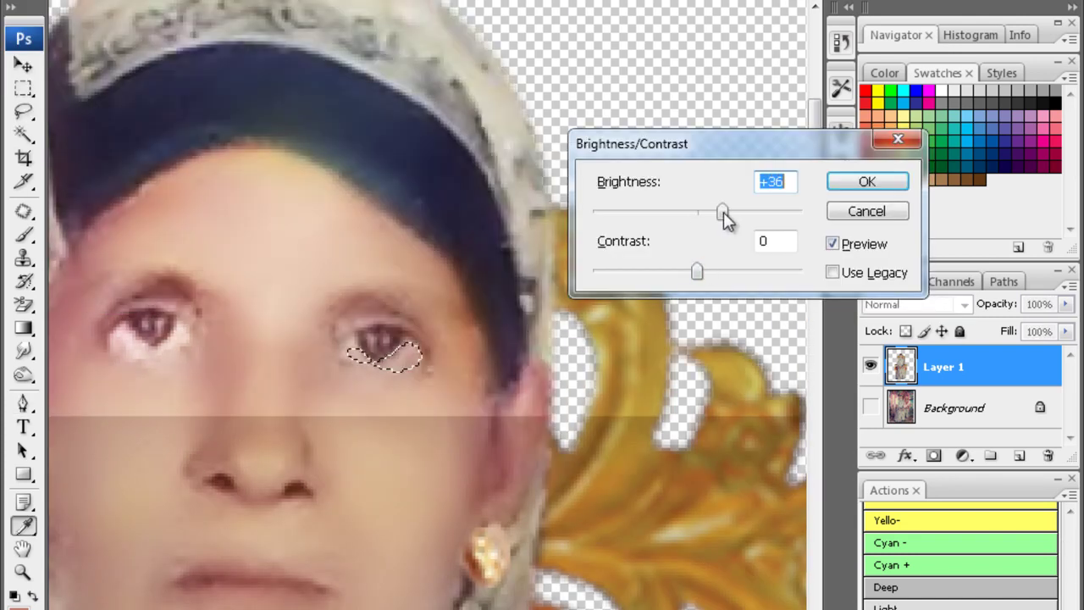
{"action": "key", "text": "Return"}
{"action": "key", "text": "ctrl+z"}
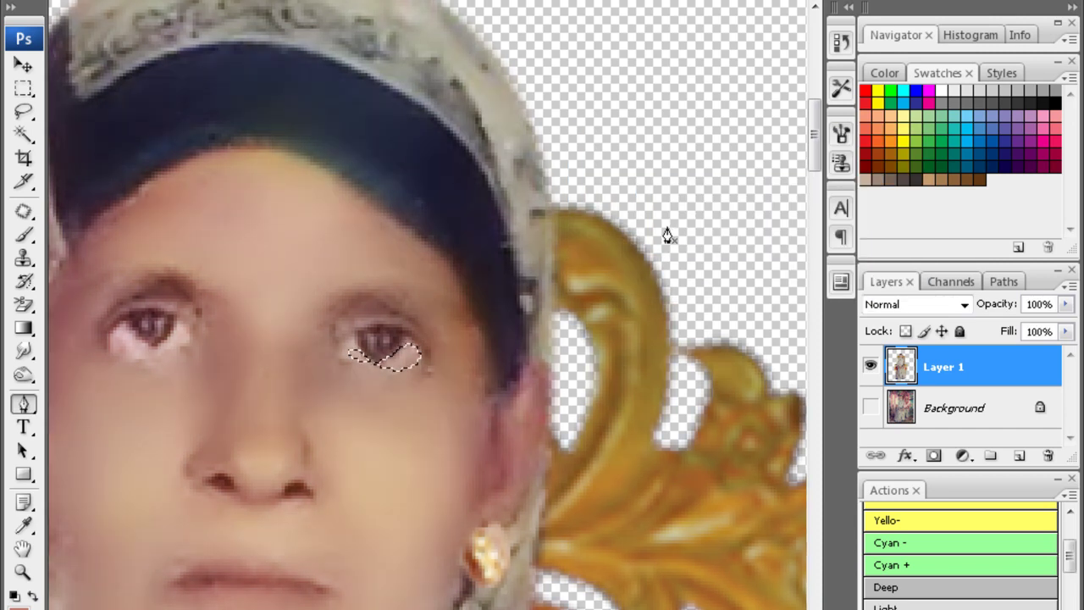
{"action": "key", "text": "alt+i"}
{"action": "key", "text": "a"}
{"action": "key", "text": "c"}
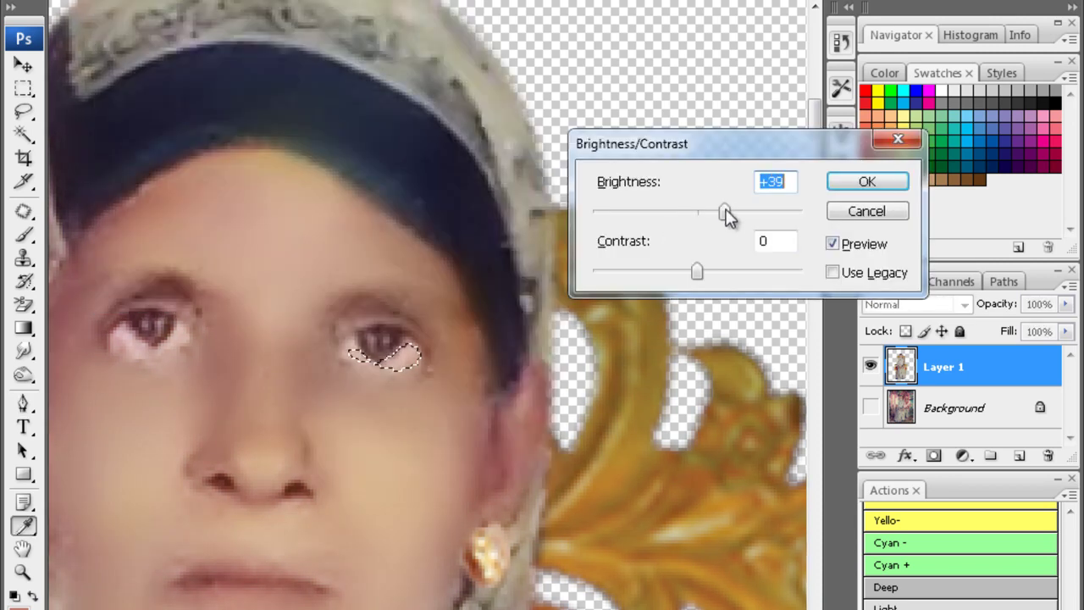
{"action": "key", "text": "Return"}
{"action": "key", "text": "p"}
{"action": "key", "text": "ctrl+0"}
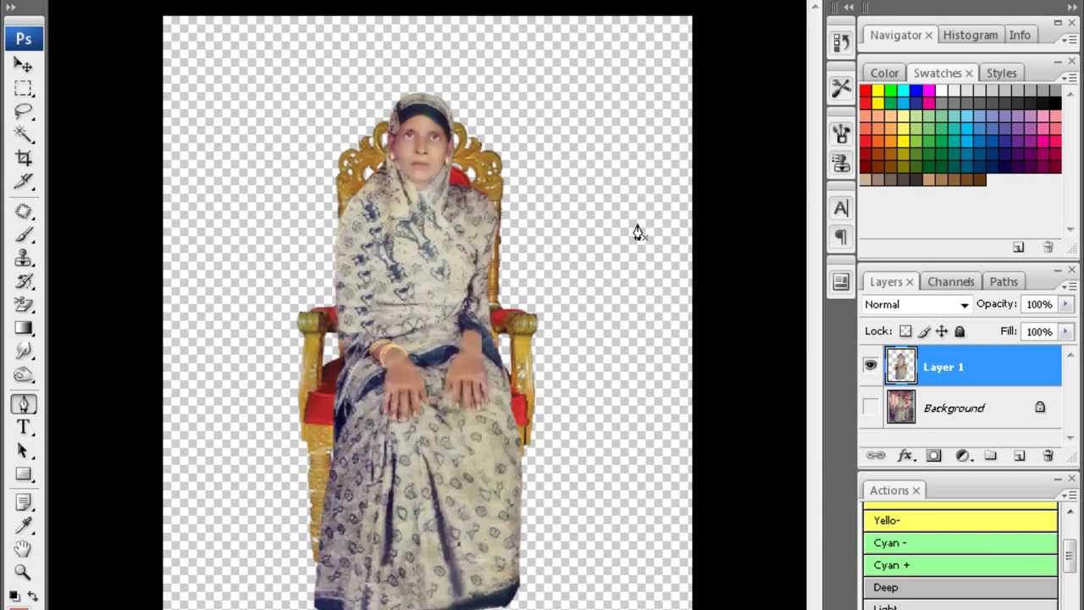
Zoom in on the hands at 100% and set up the Smudge tool with a 50 px brush
{"action": "left_click", "coordinate": [317, 354]}
{"action": "left_click", "coordinate": [406, 382]}
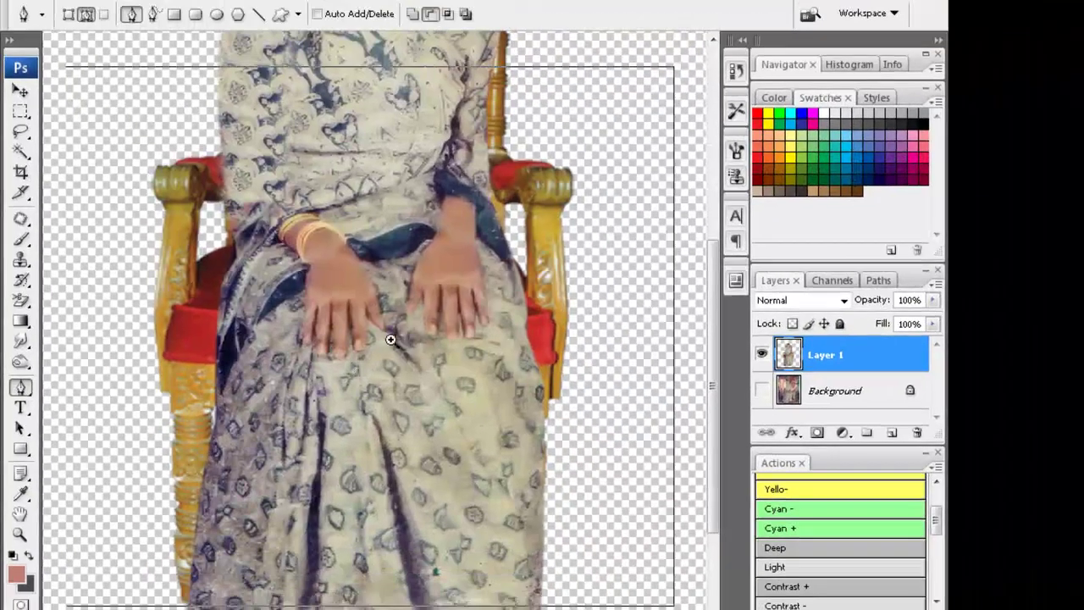
{"action": "left_click_drag", "start_coordinate": [237, 393], "coordinate": [338, 266]}
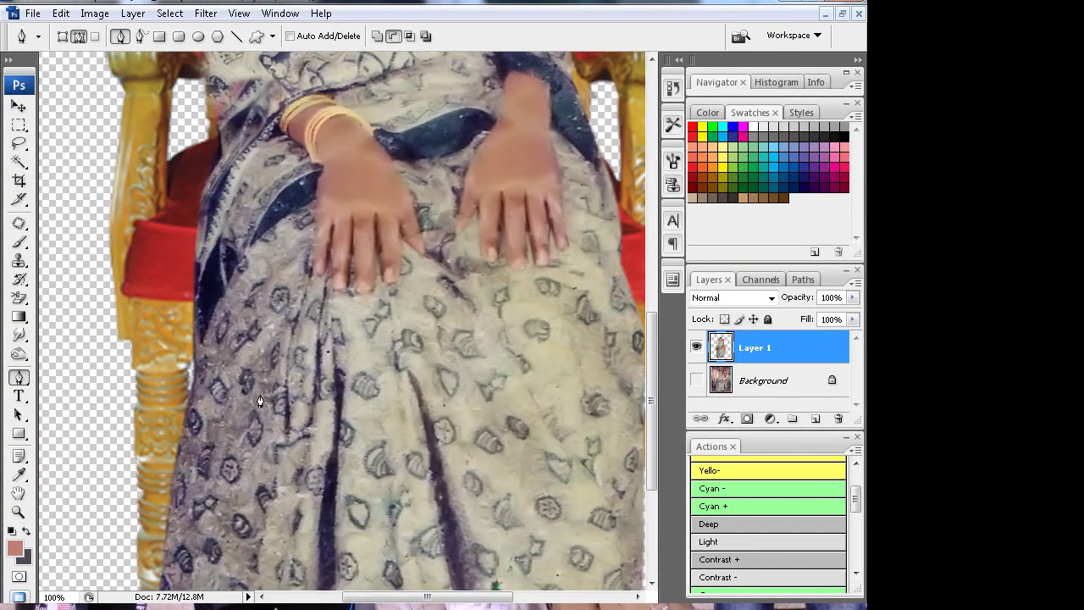
{"action": "left_click", "coordinate": [19, 337]}
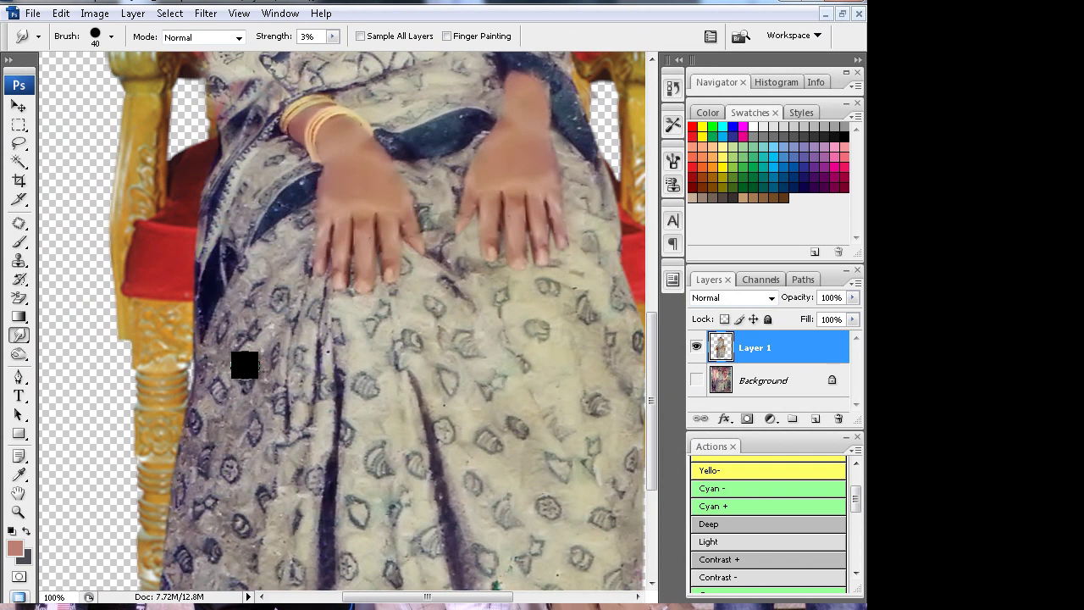
{"action": "key", "text": "bracketright"}
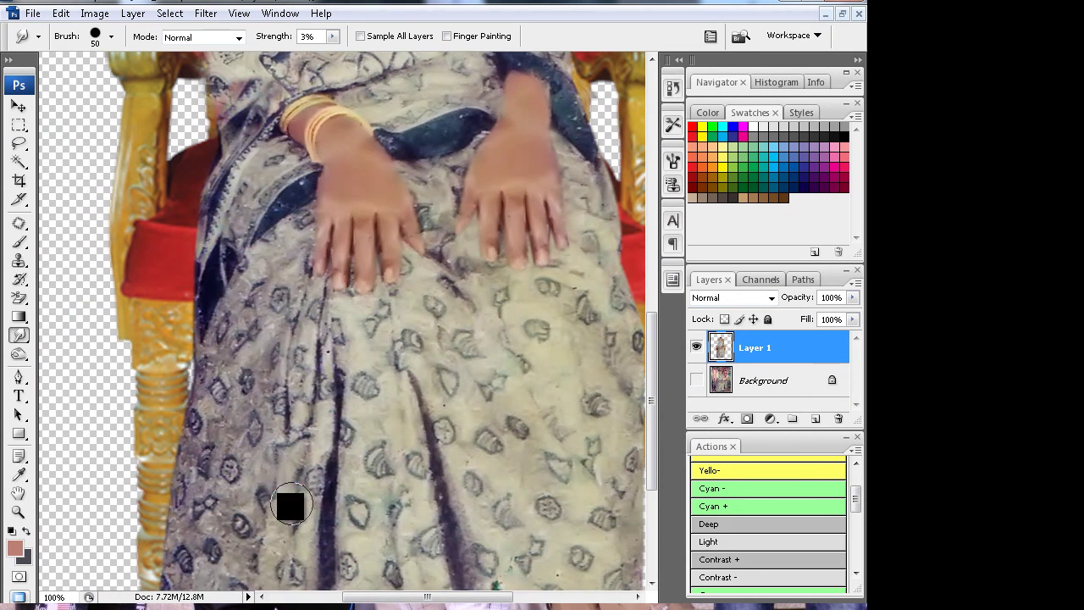
{"action": "scroll", "coordinate": [280, 505], "scroll_direction": "down", "scroll_amount": 3}
{"action": "scroll", "coordinate": [266, 492], "scroll_direction": "down", "scroll_amount": 2}
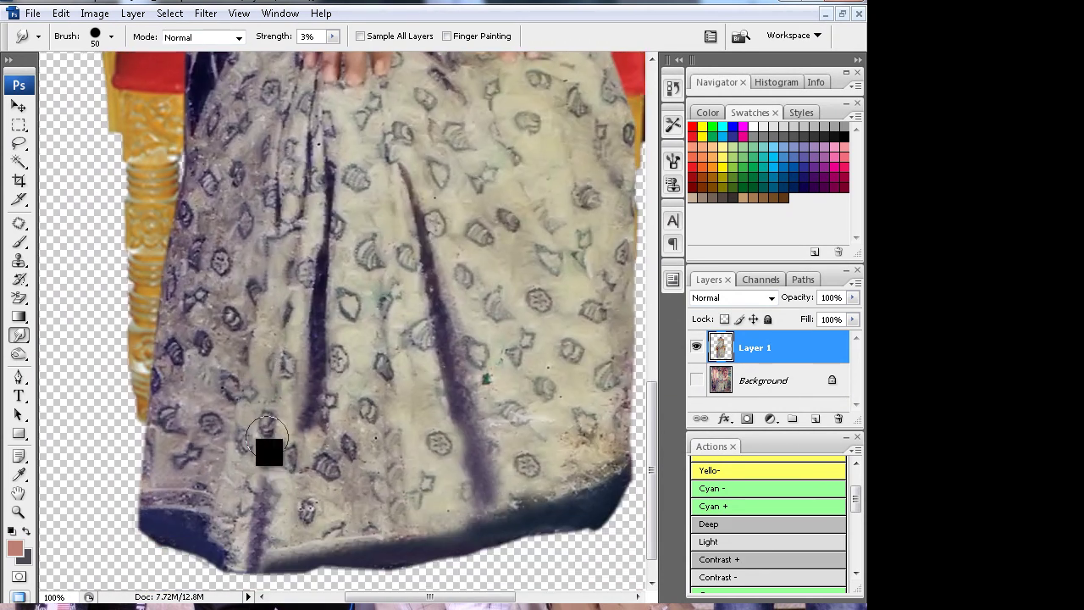
{"action": "scroll", "coordinate": [293, 457], "scroll_direction": "down", "scroll_amount": 1}
{"action": "scroll", "coordinate": [280, 449], "scroll_direction": "up", "scroll_amount": 1}
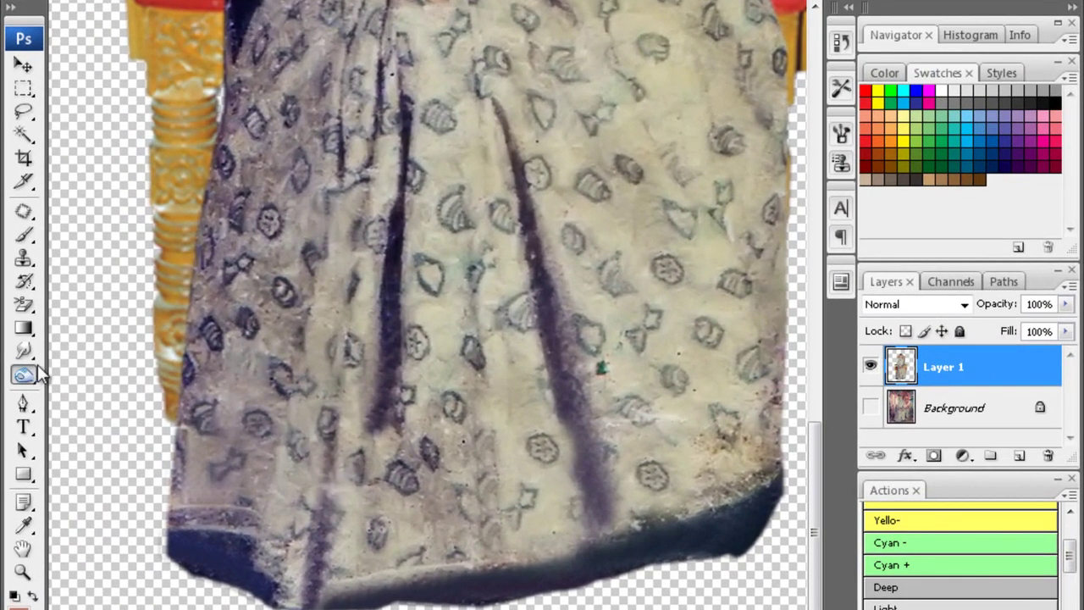
{"action": "scroll", "coordinate": [101, 351], "scroll_direction": "down", "scroll_amount": 1}
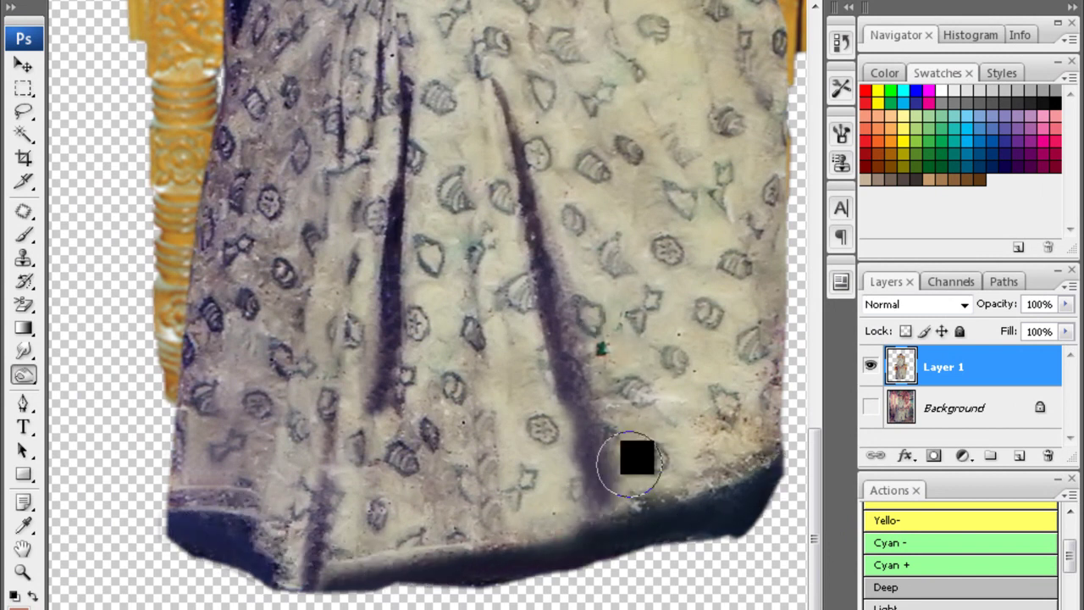
Load the figure's outline as a selection and clone fabric along the saree's right edge and hem
{"action": "key", "text": "s"}
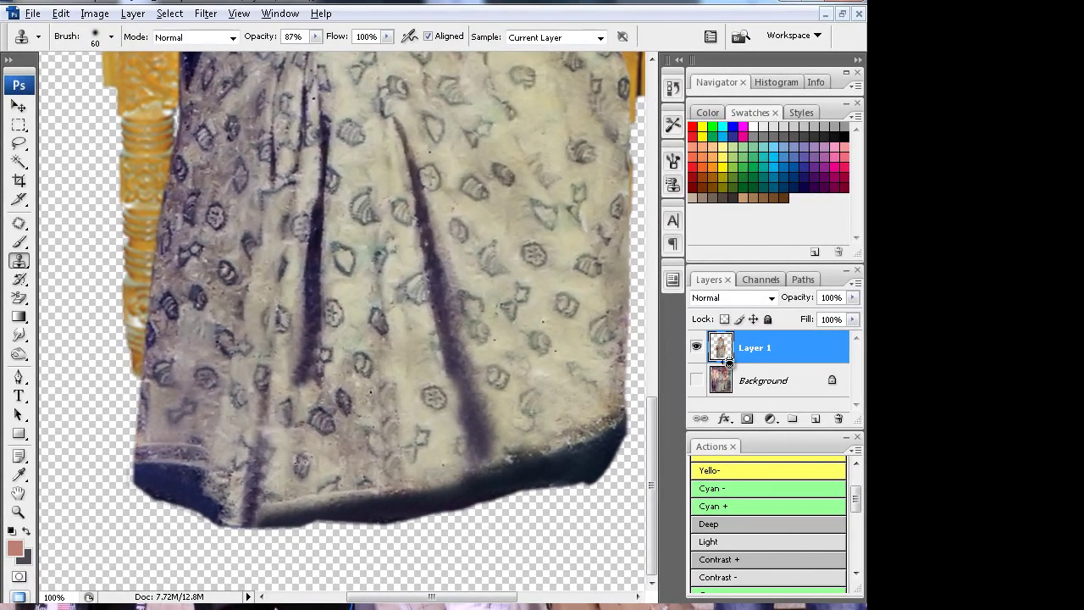
{"action": "left_click_drag", "start_coordinate": [728, 362], "coordinate": [641, 322]}
{"action": "left_click", "coordinate": [721, 347], "text": "ctrl"}
{"action": "left_click", "coordinate": [758, 349]}
{"action": "left_click_drag", "start_coordinate": [606, 205], "coordinate": [600, 414]}
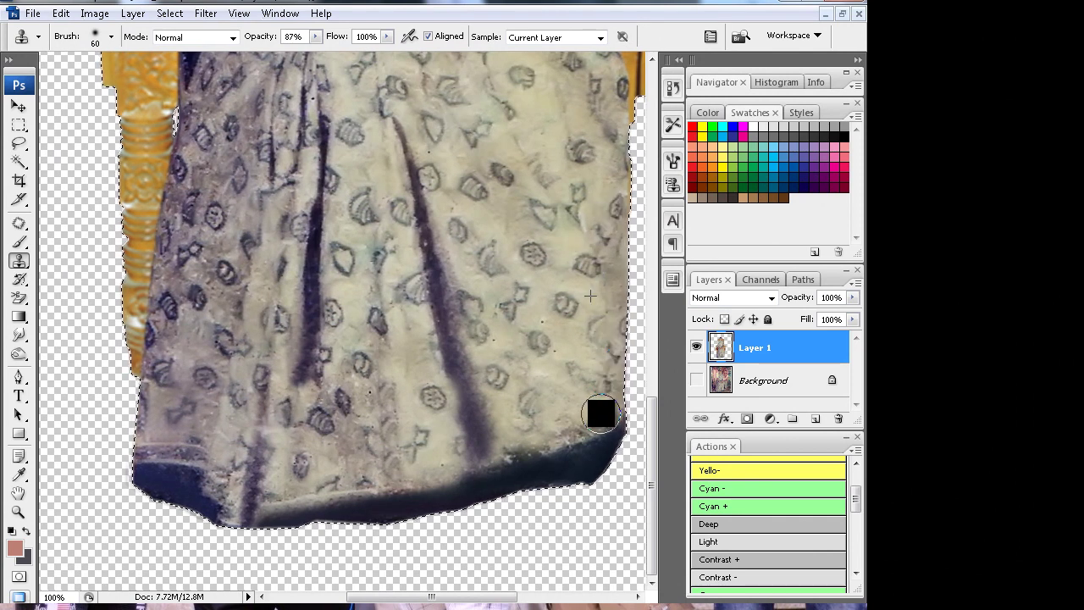
{"action": "left_click_drag", "start_coordinate": [600, 413], "coordinate": [512, 439]}
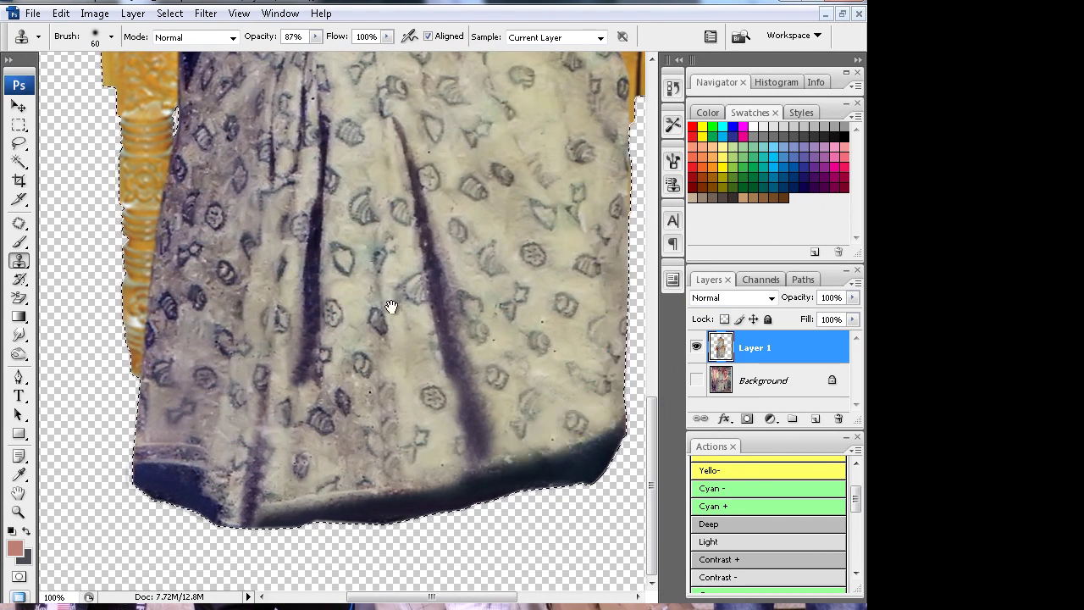
{"action": "key", "text": "ctrl+minus"}
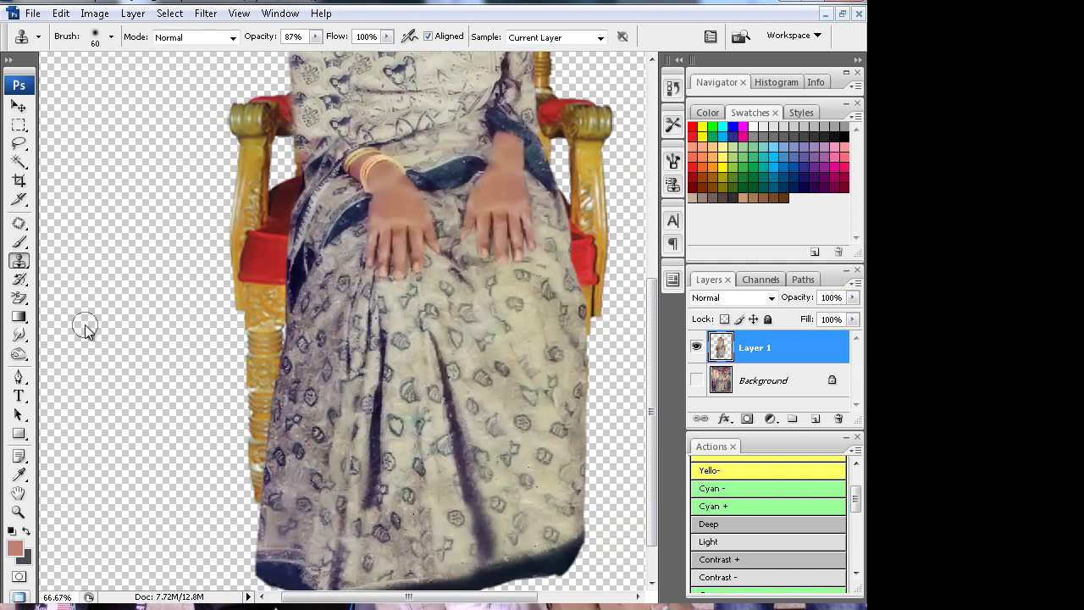
Switch to smudging and zoom in on the bangles and the dark blue fold beside them
{"action": "left_click", "coordinate": [19, 337]}
{"action": "scroll", "coordinate": [300, 407], "scroll_direction": "down", "scroll_amount": 2}
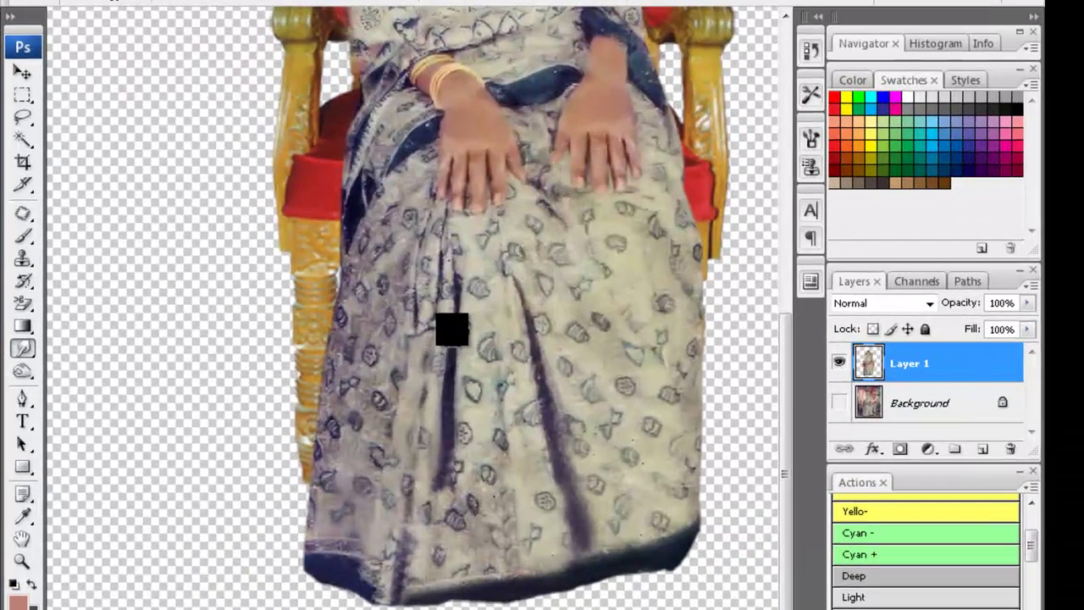
{"action": "scroll", "coordinate": [531, 403], "scroll_direction": "right", "scroll_amount": 2}
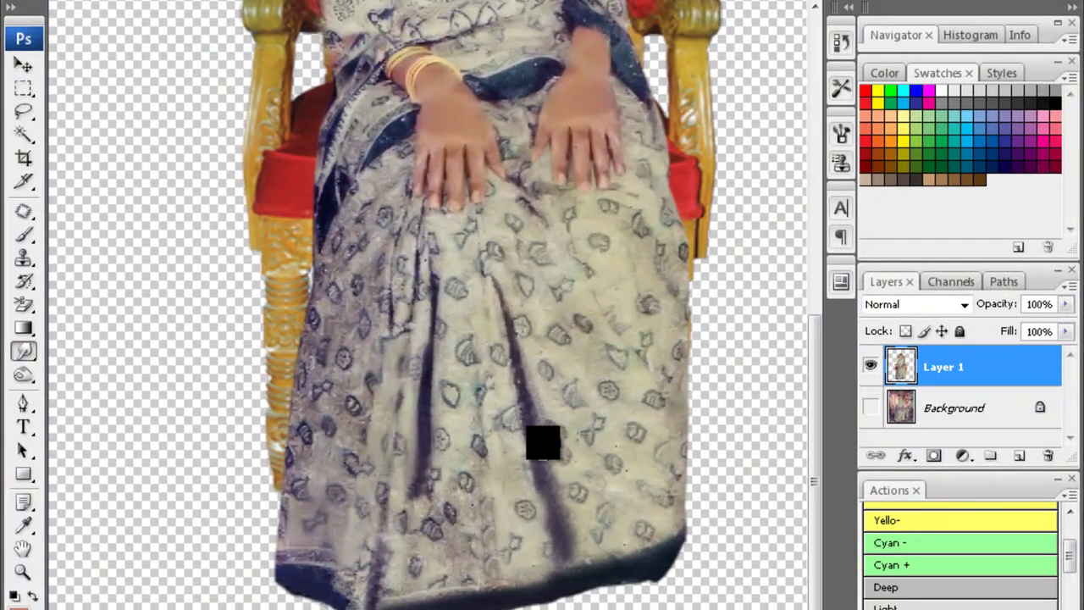
{"action": "scroll", "coordinate": [510, 316], "scroll_direction": "up", "scroll_amount": 3}
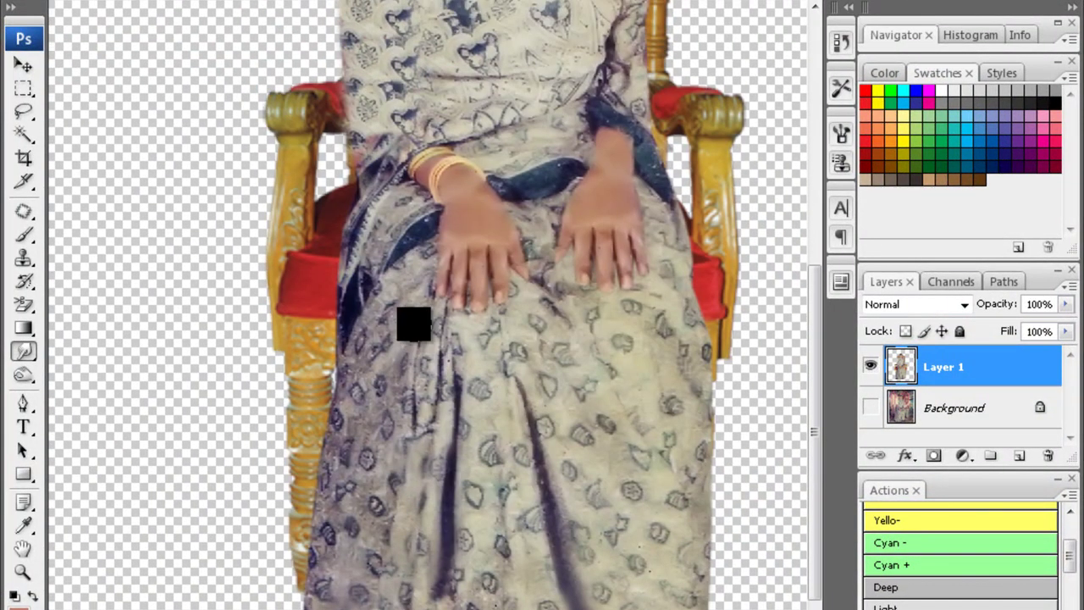
{"action": "scroll", "coordinate": [416, 283], "scroll_direction": "up", "scroll_amount": 1}
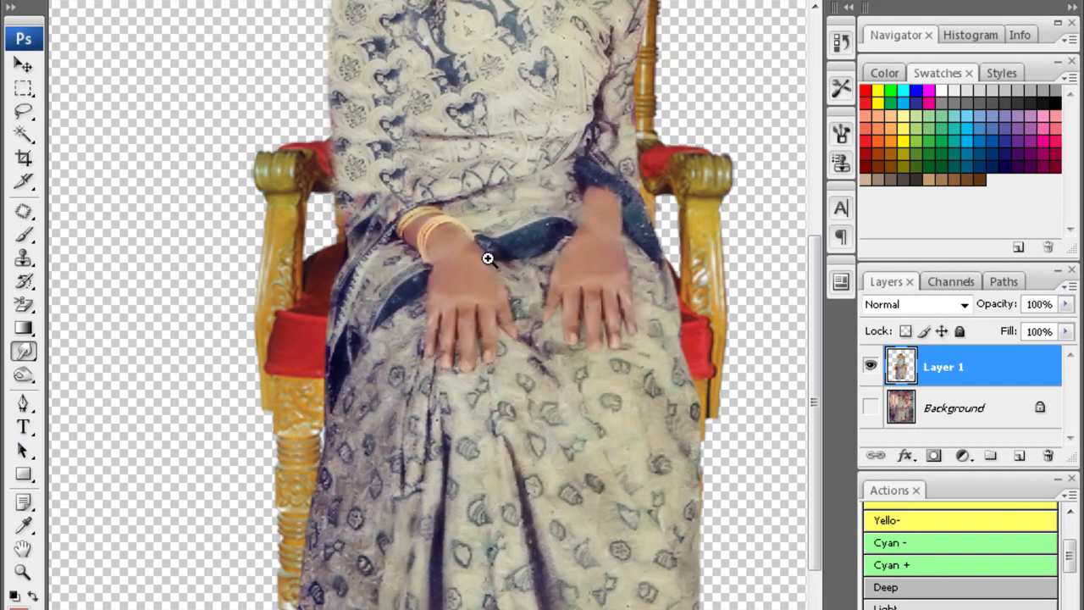
{"action": "left_click", "coordinate": [475, 259], "text": "ctrl"}
{"action": "left_click", "coordinate": [407, 376], "text": "ctrl"}
{"action": "left_click", "coordinate": [407, 480], "text": "ctrl"}
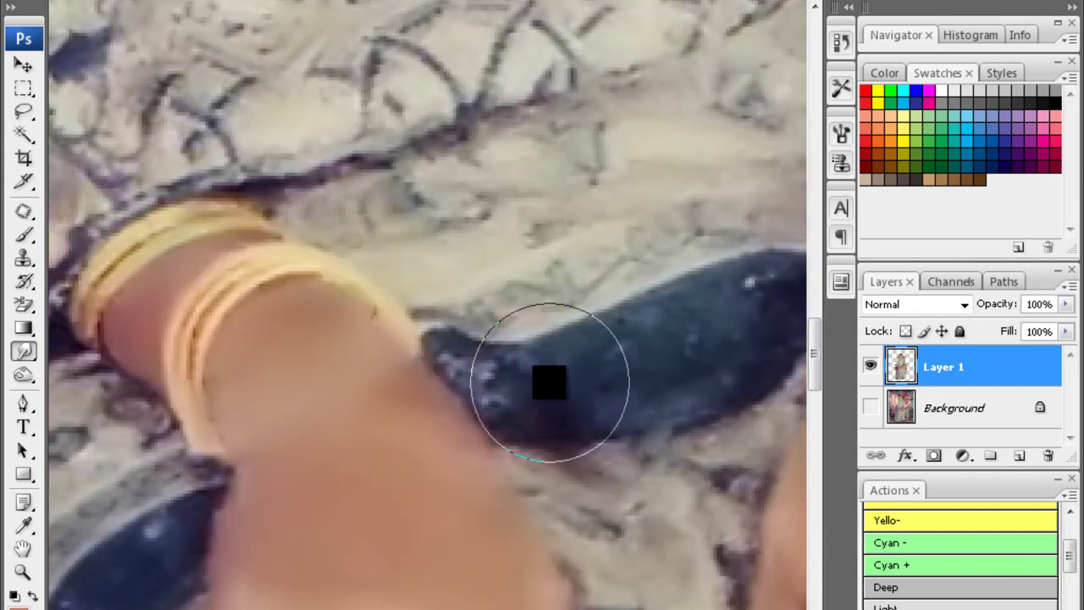
{"action": "left_click_drag", "start_coordinate": [641, 346], "coordinate": [520, 375]}
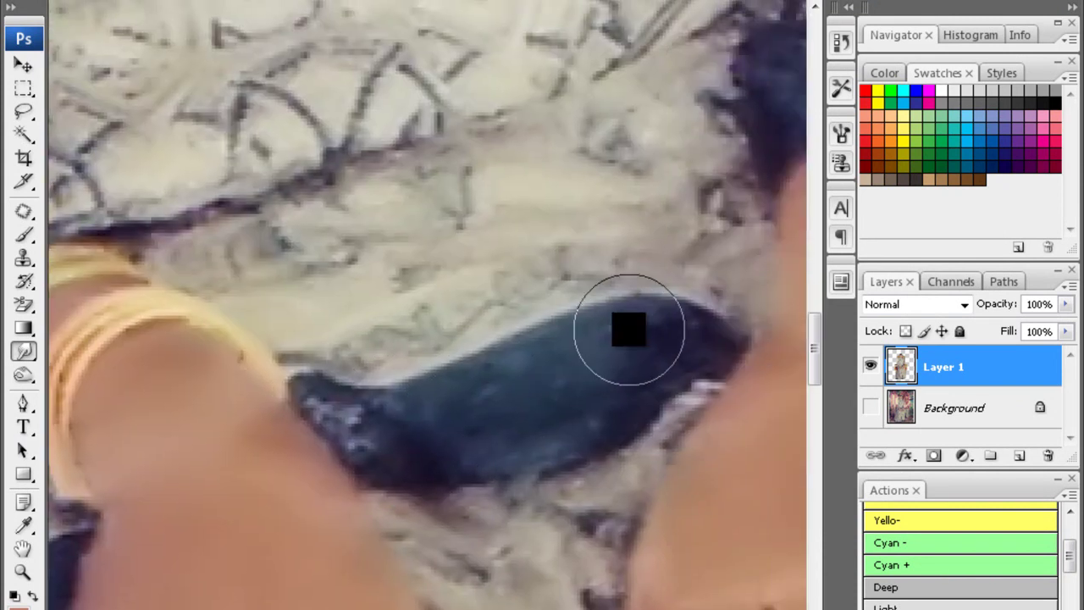
{"action": "mouse_move", "coordinate": [480, 416]}
{"action": "left_mouse_down"}
{"action": "mouse_move", "coordinate": [416, 351]}
{"action": "mouse_move", "coordinate": [537, 347]}
{"action": "mouse_move", "coordinate": [428, 430]}
{"action": "left_mouse_up"}
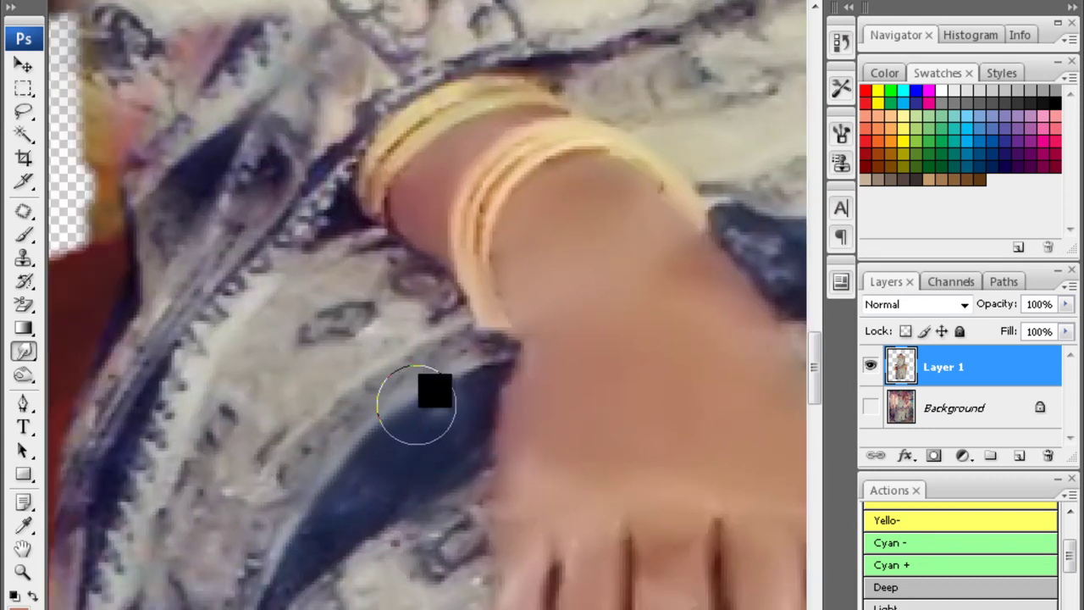
Scroll around the lower fabric to inspect the dark blue folds
{"action": "scroll", "coordinate": [441, 386], "scroll_direction": "up", "scroll_amount": 1}
{"action": "scroll", "coordinate": [436, 407], "scroll_direction": "down", "scroll_amount": 3}
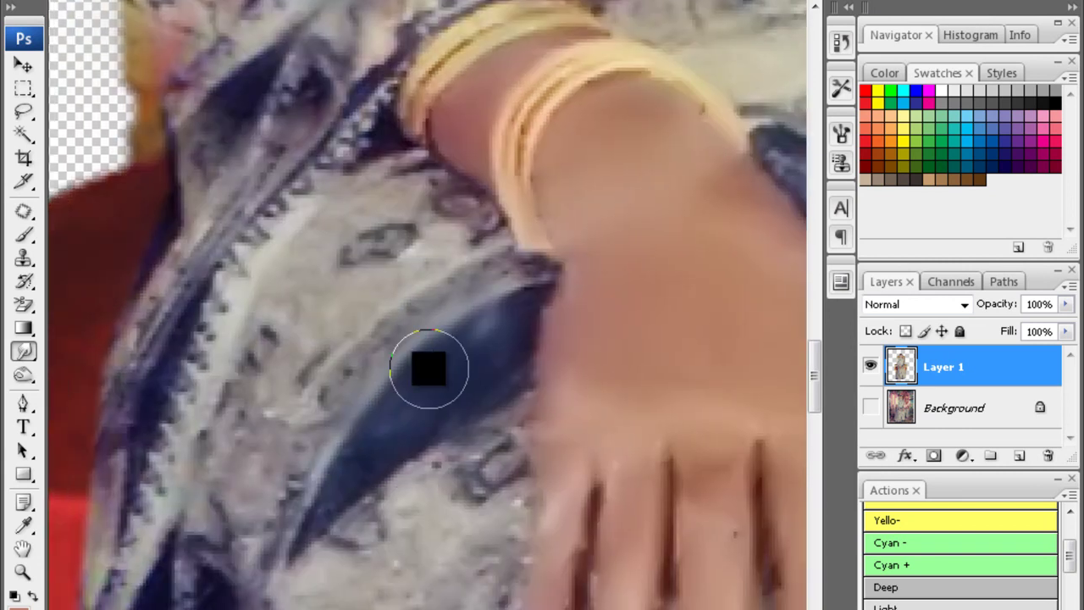
{"action": "scroll", "coordinate": [460, 325], "scroll_direction": "left", "scroll_amount": 3}
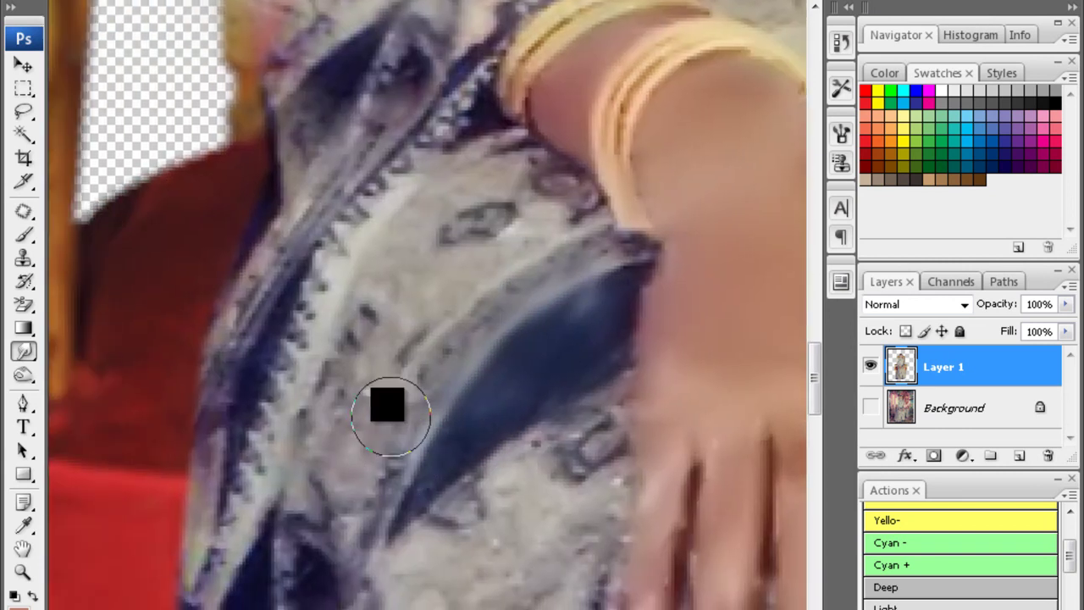
{"action": "scroll", "coordinate": [377, 406], "scroll_direction": "down", "scroll_amount": 3}
{"action": "scroll", "coordinate": [375, 368], "scroll_direction": "down", "scroll_amount": 5}
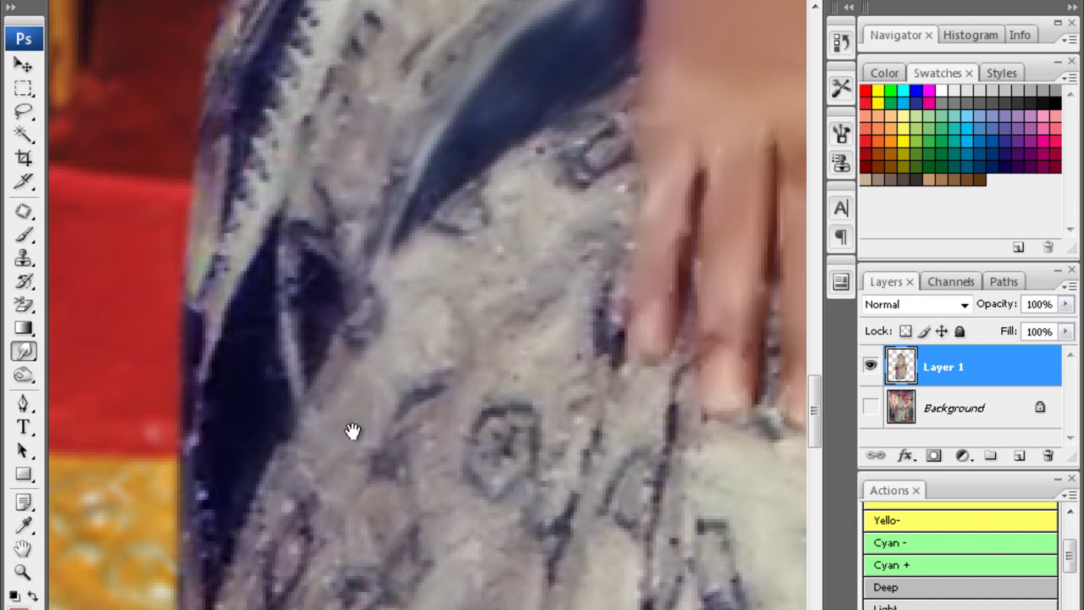
{"action": "scroll", "coordinate": [376, 385], "scroll_direction": "down", "scroll_amount": 3}
{"action": "scroll", "coordinate": [376, 385], "scroll_direction": "down", "scroll_amount": 3}
{"action": "scroll", "coordinate": [377, 385], "scroll_direction": "left", "scroll_amount": 3}
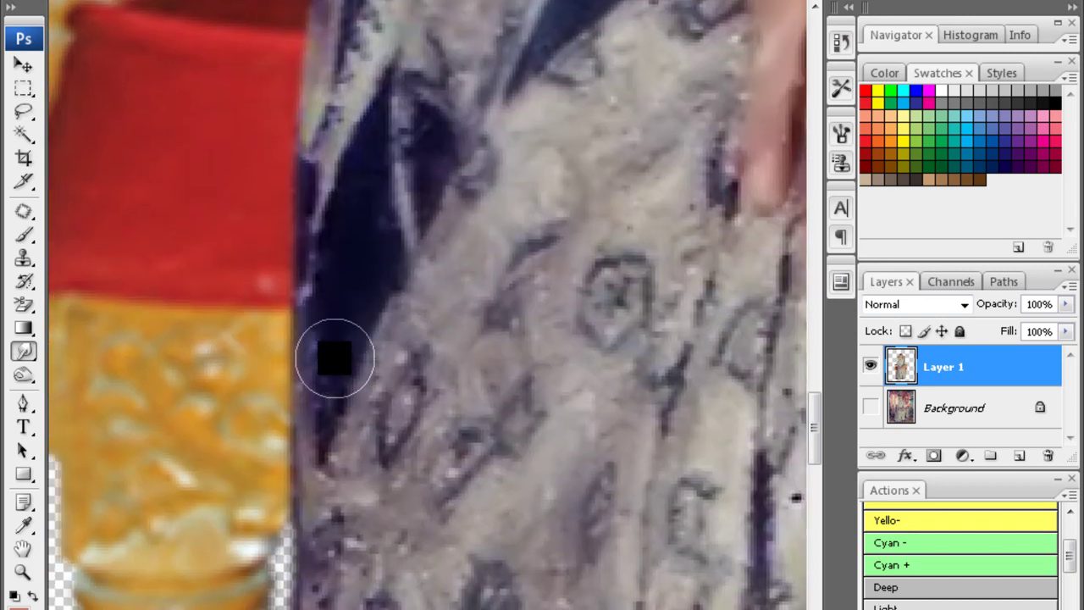
{"action": "scroll", "coordinate": [398, 211], "scroll_direction": "up", "scroll_amount": 3}
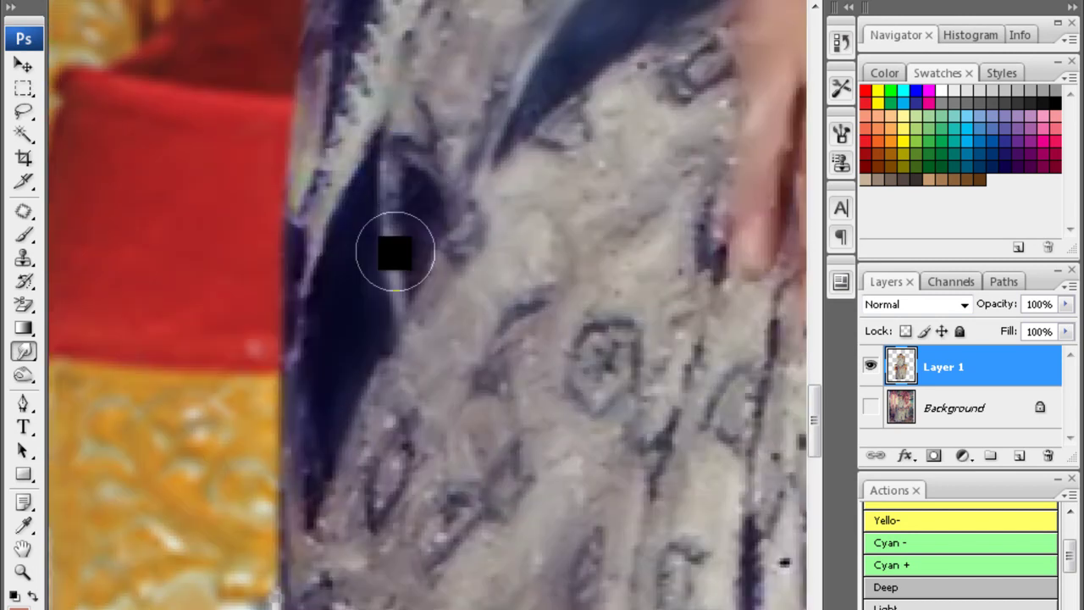
{"action": "scroll", "coordinate": [377, 241], "scroll_direction": "down", "scroll_amount": 4}
{"action": "scroll", "coordinate": [337, 396], "scroll_direction": "up", "scroll_amount": 2}
{"action": "scroll", "coordinate": [351, 347], "scroll_direction": "up", "scroll_amount": 2}
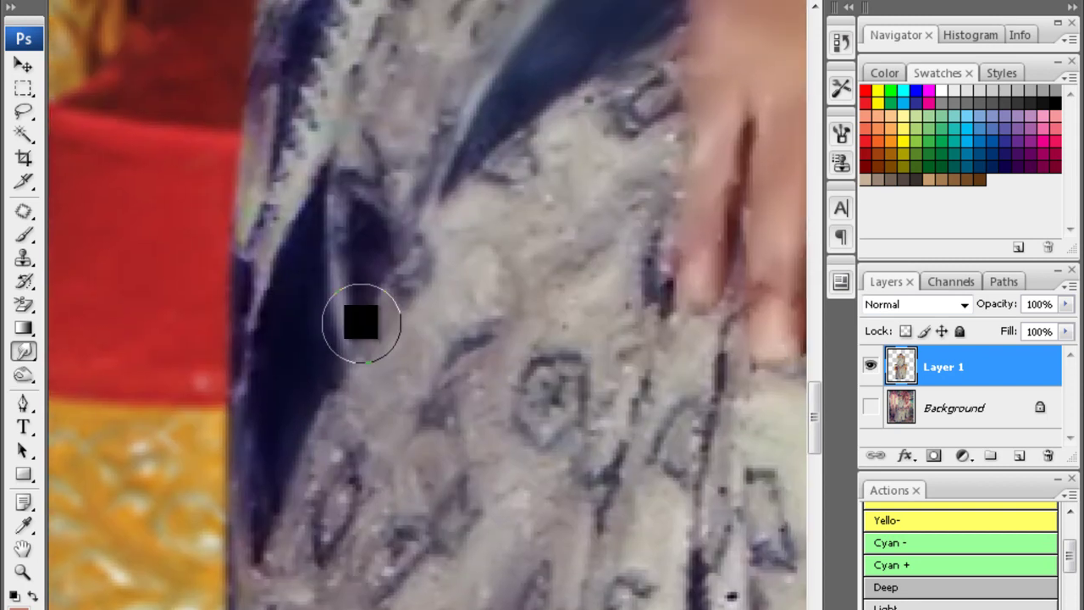
{"action": "scroll", "coordinate": [389, 300], "scroll_direction": "up", "scroll_amount": 1}
{"action": "scroll", "coordinate": [509, 241], "scroll_direction": "up", "scroll_amount": 3}
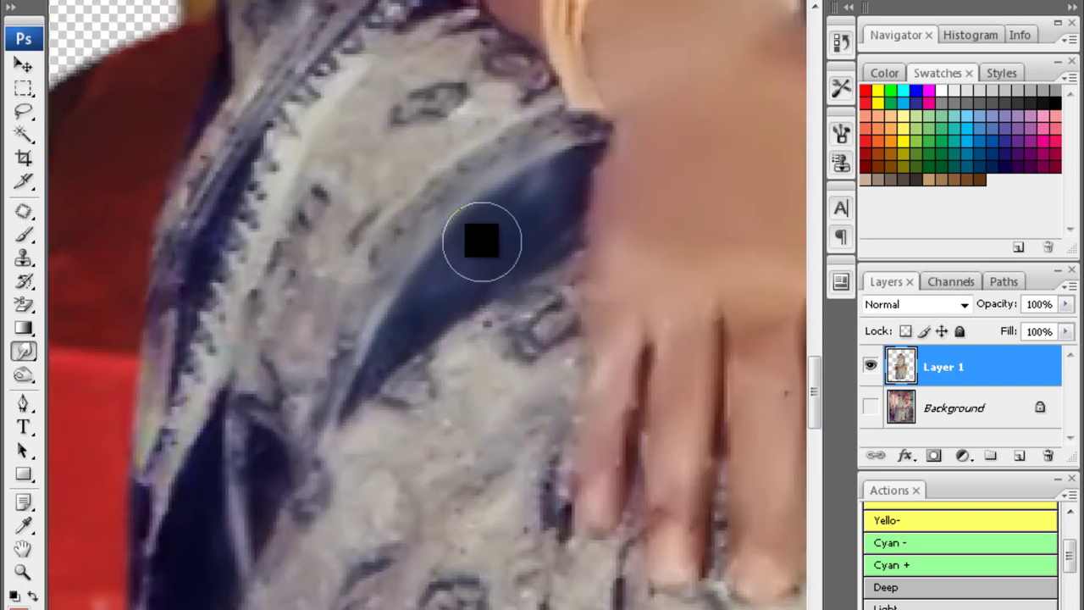
{"action": "scroll", "coordinate": [461, 263], "scroll_direction": "up", "scroll_amount": 1}
{"action": "scroll", "coordinate": [482, 305], "scroll_direction": "up", "scroll_amount": 2}
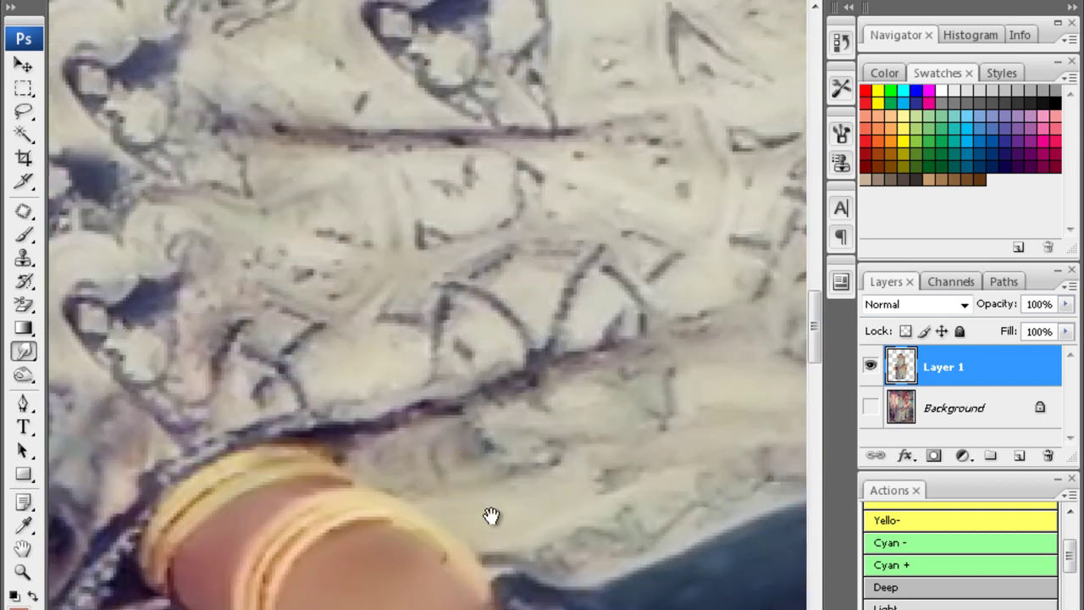
{"action": "scroll", "coordinate": [491, 515], "scroll_direction": "up", "scroll_amount": 1}
Work along the blue folds by the chair leg and red cap, then zoom out to the figure
{"action": "mouse_move", "coordinate": [557, 401]}
{"action": "left_mouse_down"}
{"action": "mouse_move", "coordinate": [465, 286]}
{"action": "mouse_move", "coordinate": [351, 280]}
{"action": "mouse_move", "coordinate": [564, 371]}
{"action": "left_mouse_up"}
{"action": "left_click_drag", "start_coordinate": [622, 474], "coordinate": [537, 339]}
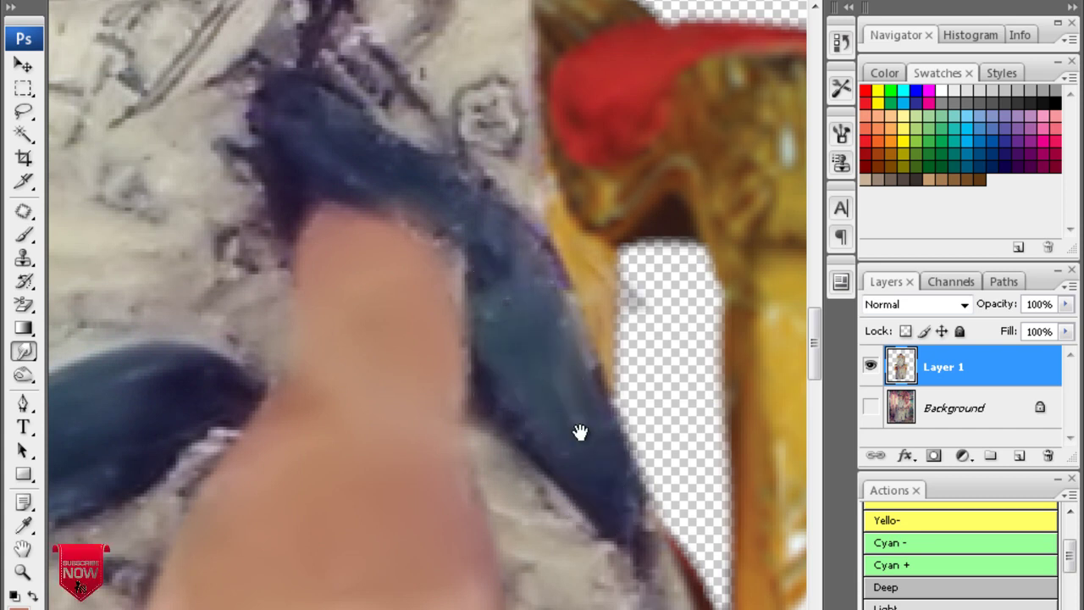
{"action": "left_click_drag", "start_coordinate": [578, 431], "coordinate": [593, 486]}
{"action": "scroll", "coordinate": [399, 220], "scroll_direction": "up", "scroll_amount": 3}
{"action": "scroll", "coordinate": [416, 225], "scroll_direction": "up", "scroll_amount": 3}
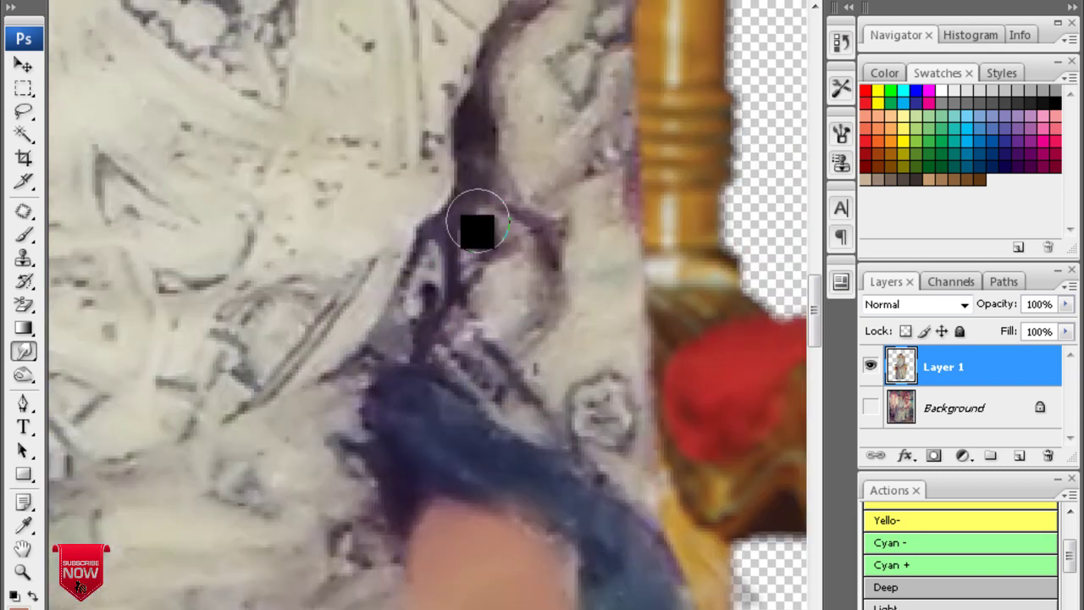
{"action": "scroll", "coordinate": [474, 225], "scroll_direction": "up", "scroll_amount": 3}
{"action": "scroll", "coordinate": [499, 424], "scroll_direction": "up", "scroll_amount": 3}
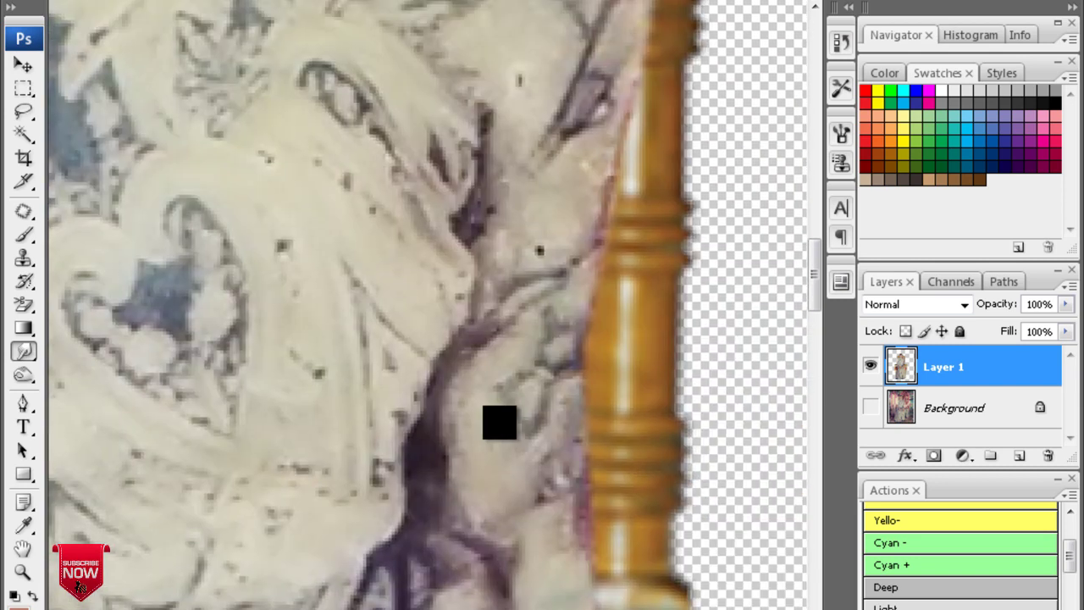
{"action": "key", "text": "ctrl+minus"}
{"action": "key", "text": "ctrl+minus"}
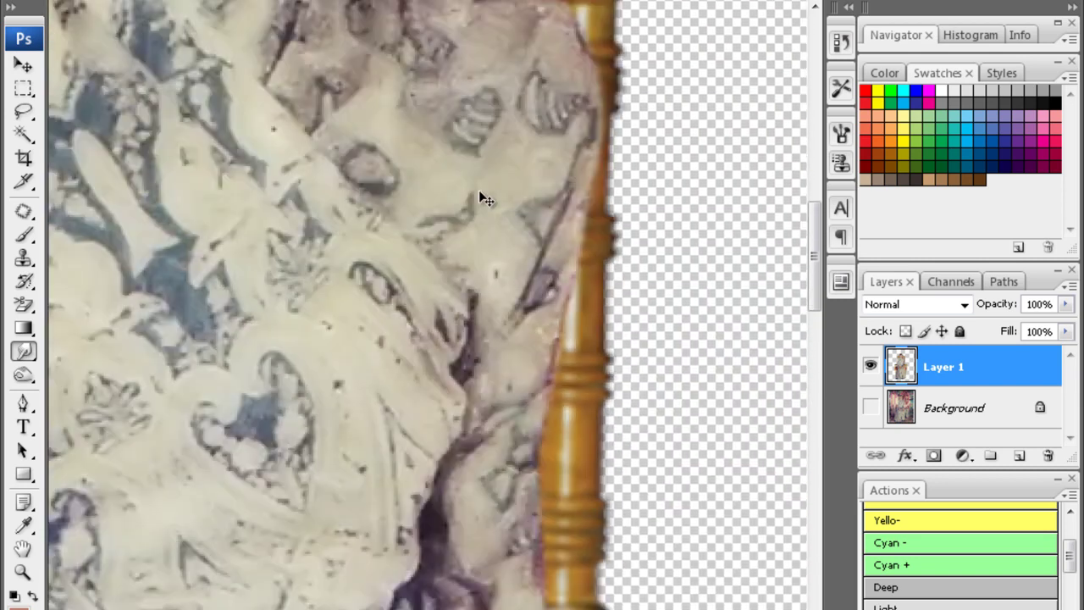
{"action": "key", "text": "ctrl+minus"}
{"action": "key", "text": "ctrl+minus"}
{"action": "key", "text": "ctrl+plus"}
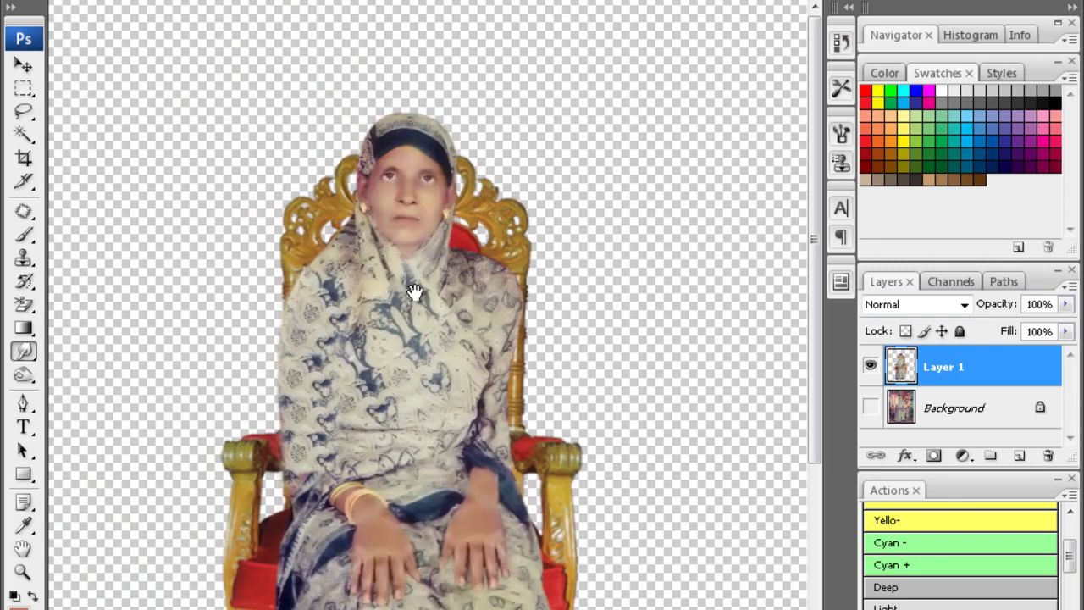
Zoom in and start a pen path along the bangled left wrist and hand edge
{"action": "key", "text": "ctrl+plus"}
{"action": "key", "text": "ctrl+plus"}
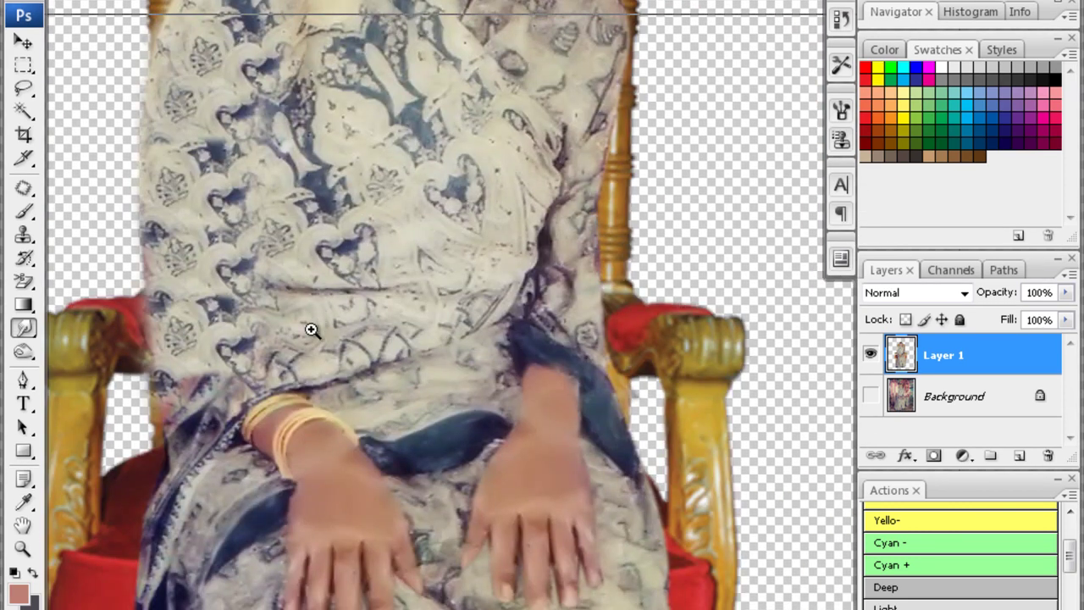
{"action": "key", "text": "ctrl+plus"}
{"action": "key", "text": "p"}
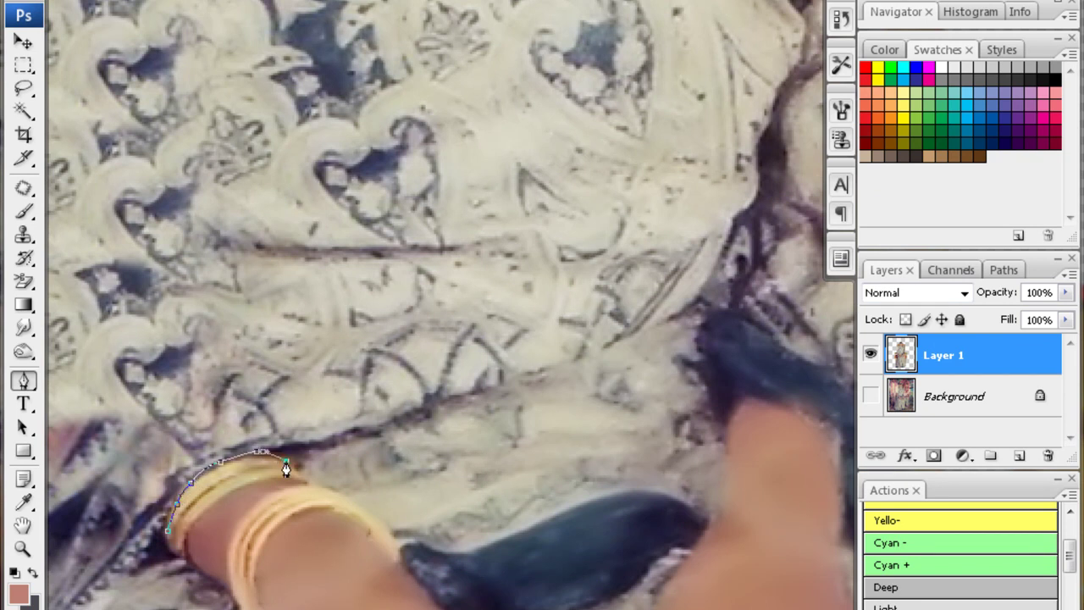
{"action": "left_click_drag", "start_coordinate": [285, 468], "coordinate": [274, 424]}
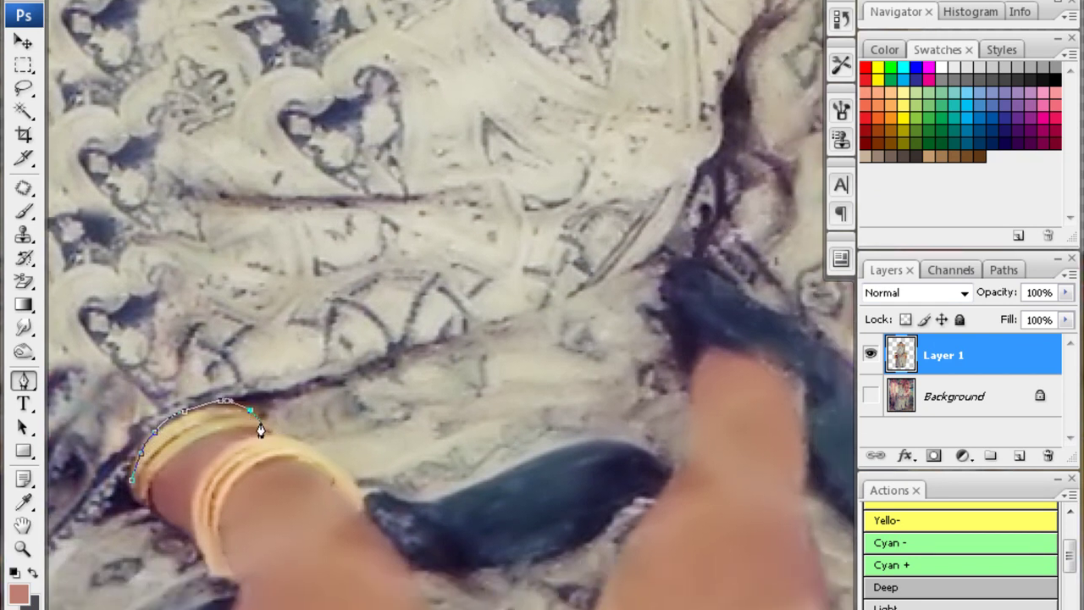
{"action": "left_click_drag", "start_coordinate": [376, 485], "coordinate": [331, 449]}
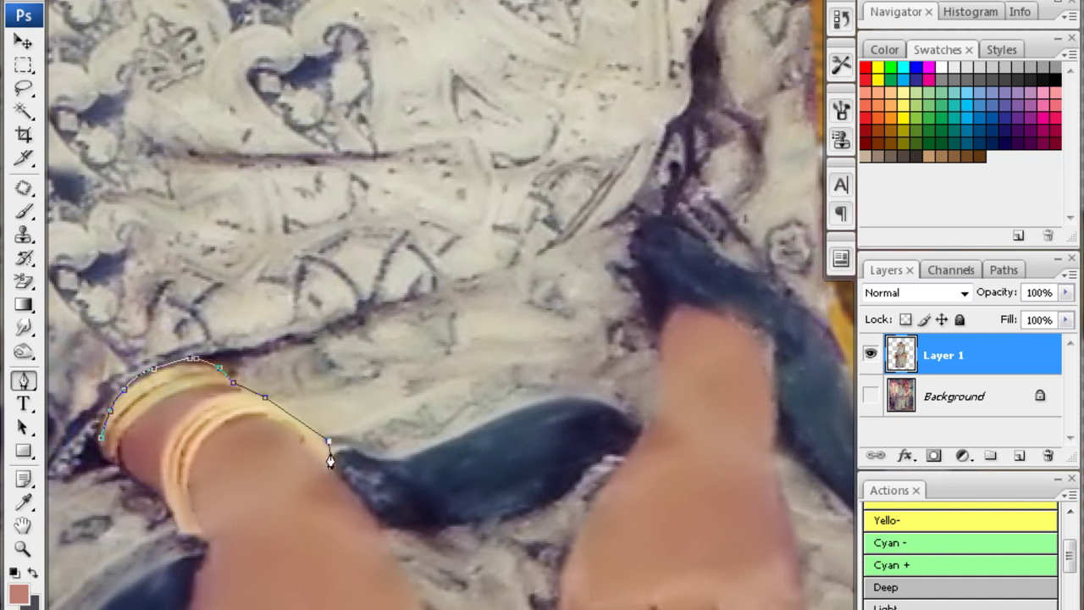
{"action": "mouse_move", "coordinate": [386, 521]}
{"action": "left_mouse_down"}
{"action": "mouse_move", "coordinate": [336, 437]}
{"action": "mouse_move", "coordinate": [316, 372]}
{"action": "left_mouse_up"}
{"action": "left_click", "coordinate": [336, 435]}
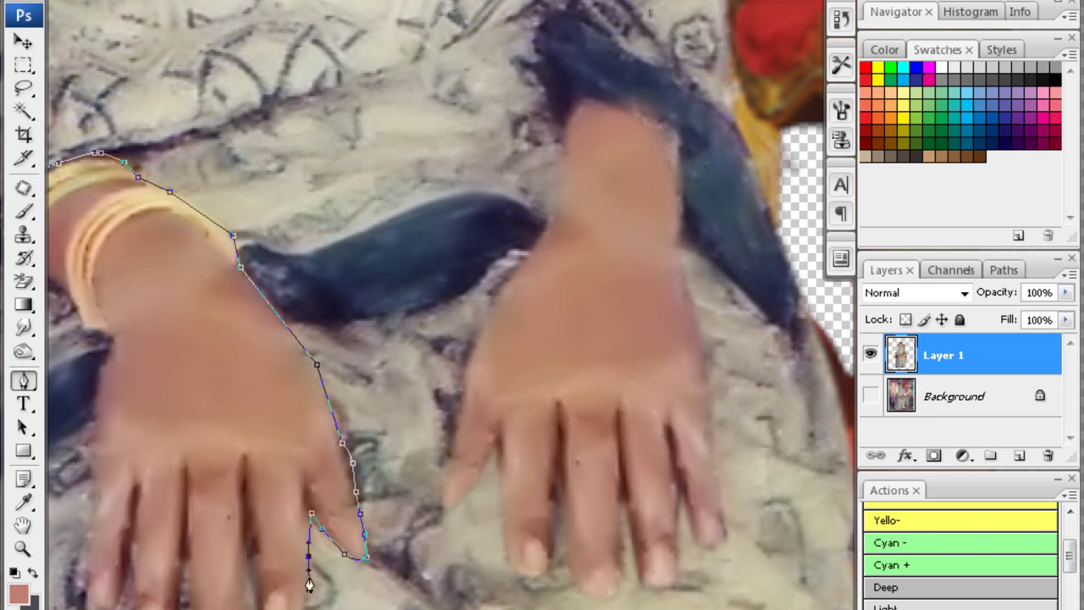
{"action": "left_click_drag", "start_coordinate": [309, 584], "coordinate": [325, 522]}
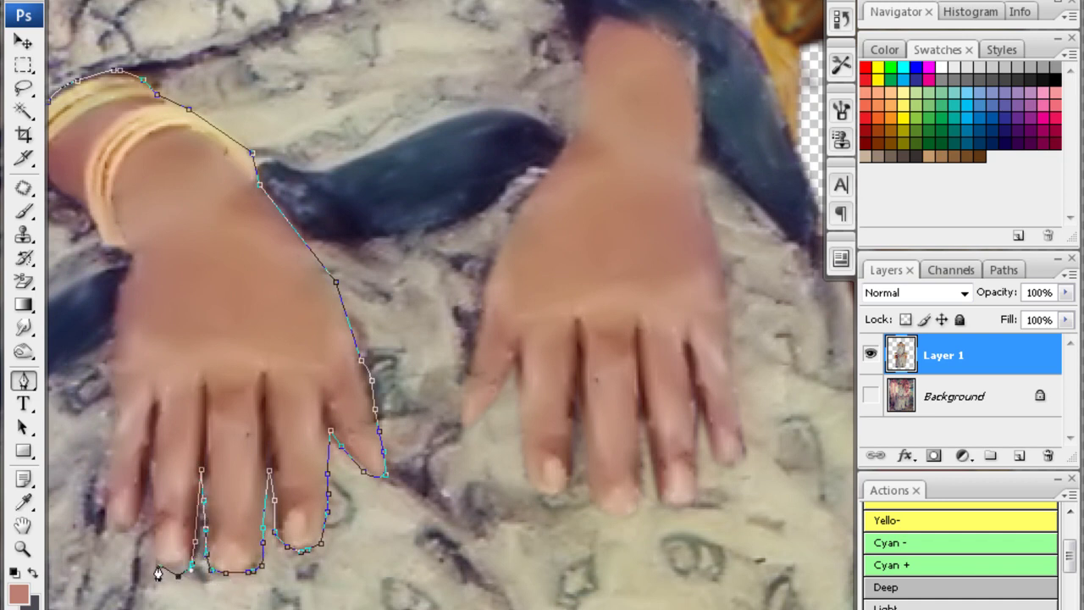
Continue the path around the left fingertips and along the right hand's outline
{"action": "left_click_drag", "start_coordinate": [149, 500], "coordinate": [176, 559]}
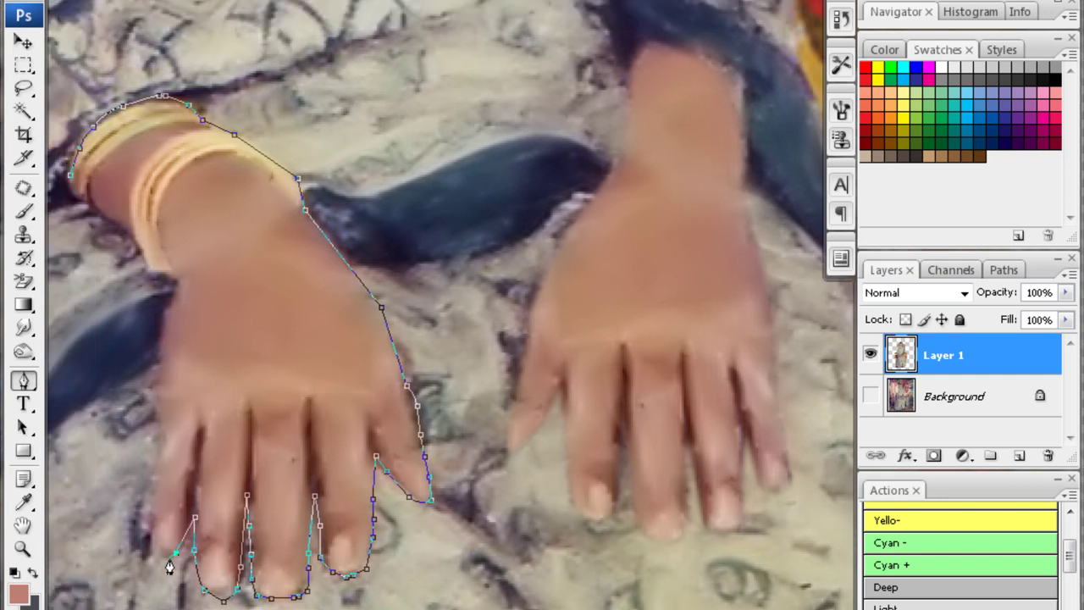
{"action": "scroll", "coordinate": [149, 487], "scroll_direction": "up", "scroll_amount": 2}
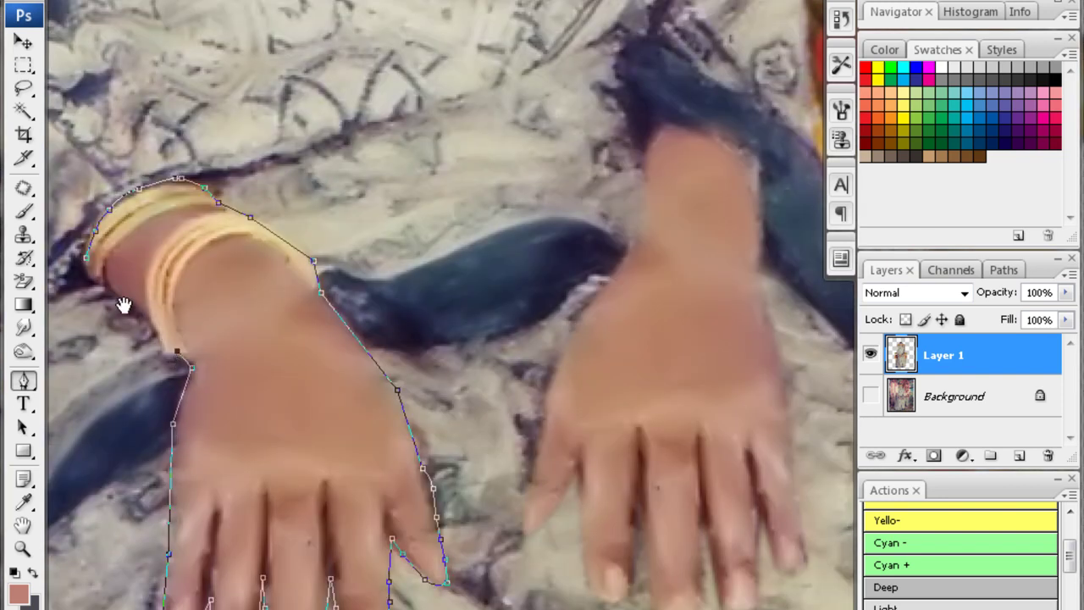
{"action": "left_click_drag", "start_coordinate": [123, 305], "coordinate": [160, 386]}
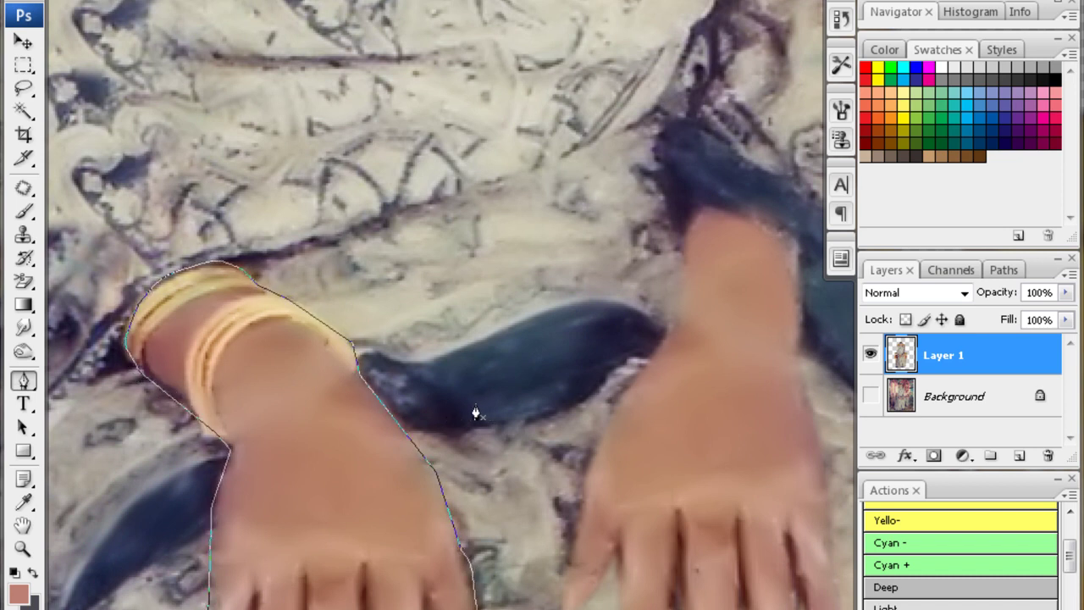
{"action": "left_click_drag", "start_coordinate": [652, 283], "coordinate": [525, 300]}
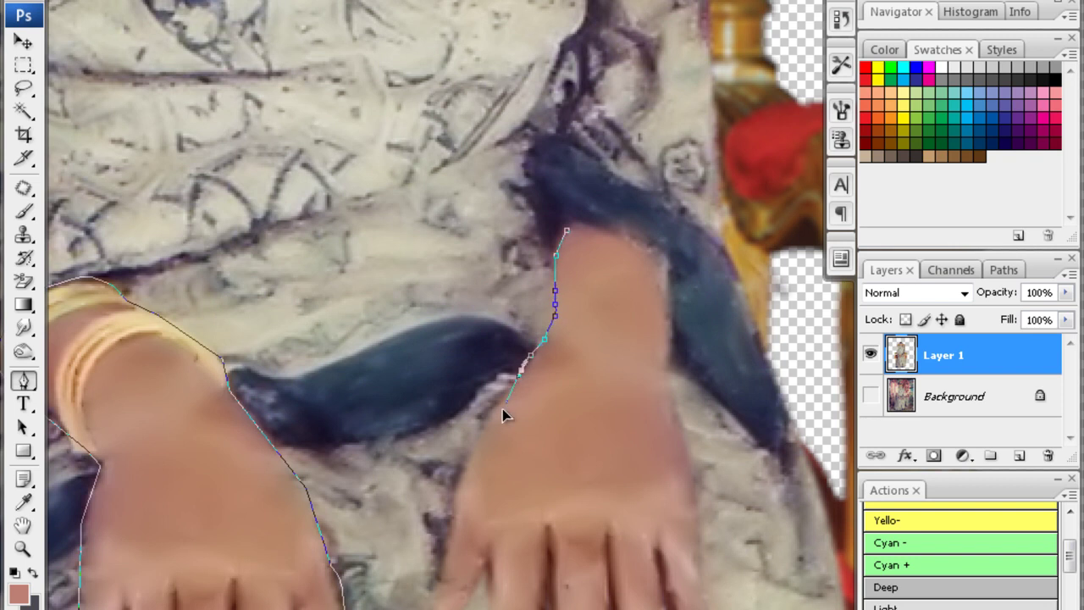
{"action": "left_click_drag", "start_coordinate": [502, 408], "coordinate": [498, 352]}
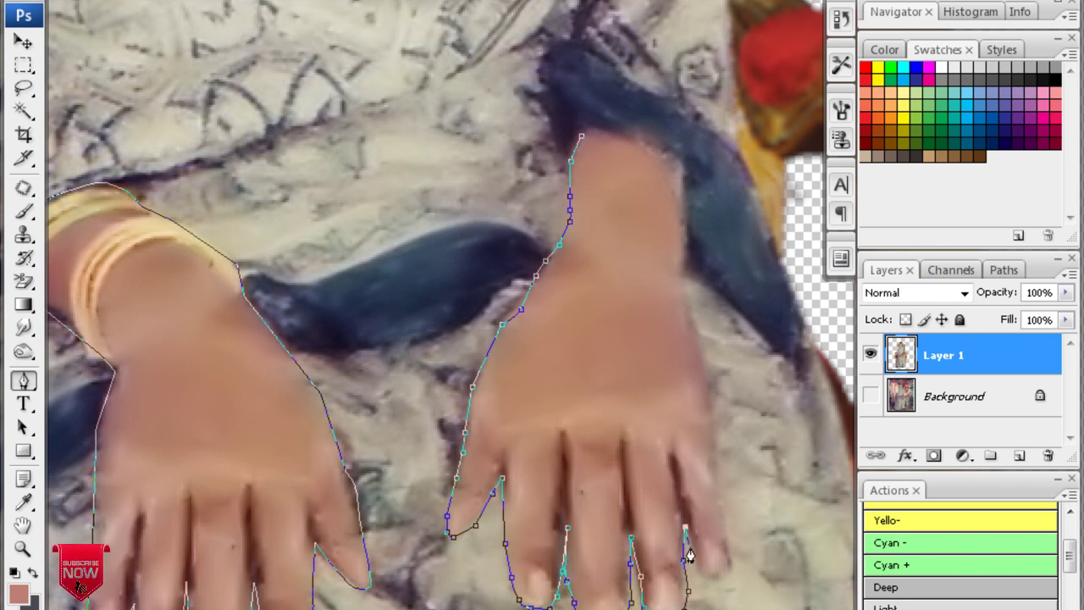
{"action": "mouse_move", "coordinate": [731, 489]}
{"action": "left_mouse_down"}
{"action": "mouse_move", "coordinate": [710, 533]}
{"action": "mouse_move", "coordinate": [671, 332]}
{"action": "left_mouse_up"}
{"action": "scroll", "coordinate": [672, 450], "scroll_direction": "up", "scroll_amount": 3}
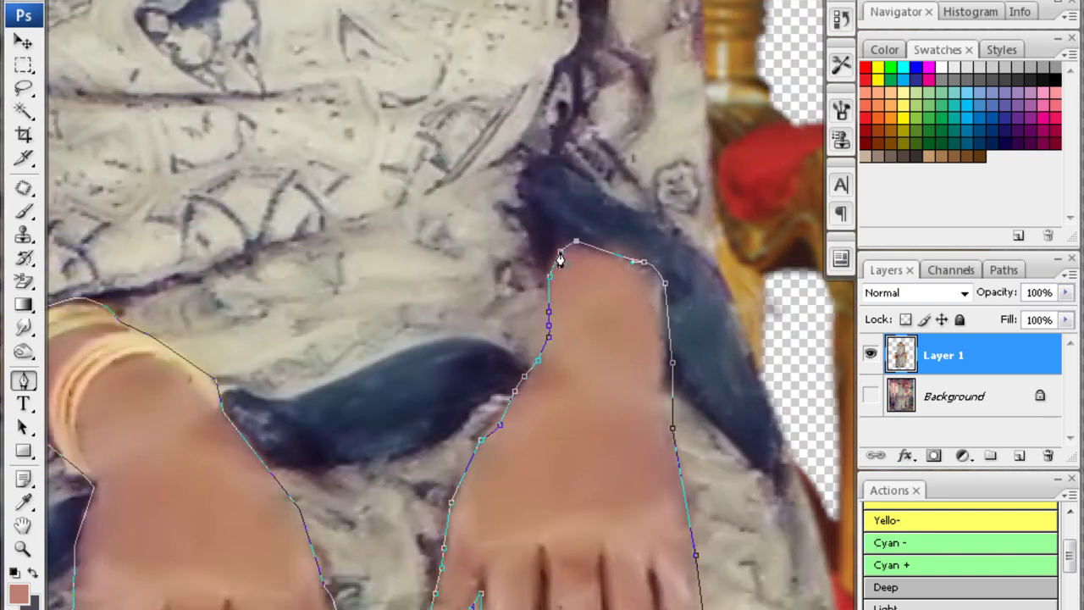
{"action": "scroll", "coordinate": [387, 491], "scroll_direction": "up", "scroll_amount": 5}
{"action": "scroll", "coordinate": [368, 368], "scroll_direction": "up", "scroll_amount": 5}
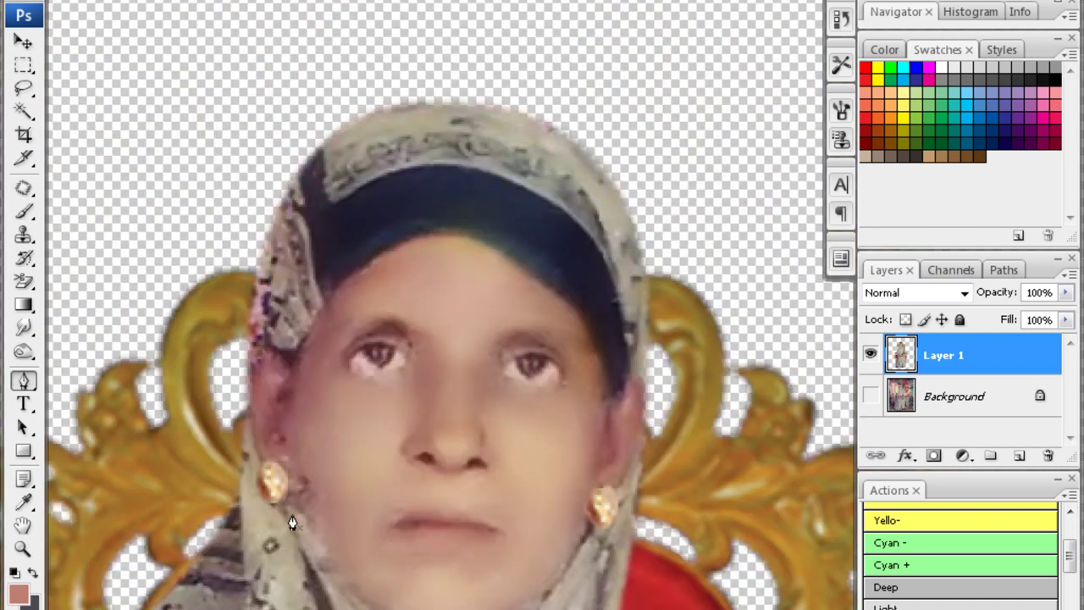
Extend the face path with an anchor near the ear, panning up to the hairline
{"action": "left_click_drag", "start_coordinate": [374, 581], "coordinate": [349, 513]}
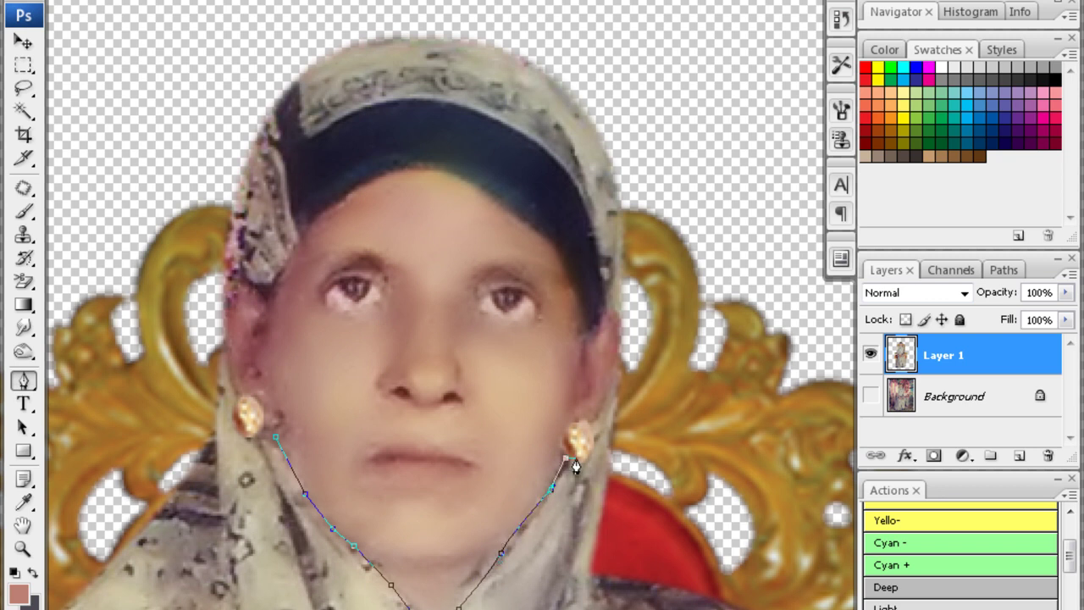
{"action": "left_click", "coordinate": [594, 416]}
{"action": "scroll", "coordinate": [602, 441], "scroll_direction": "up", "scroll_amount": 2}
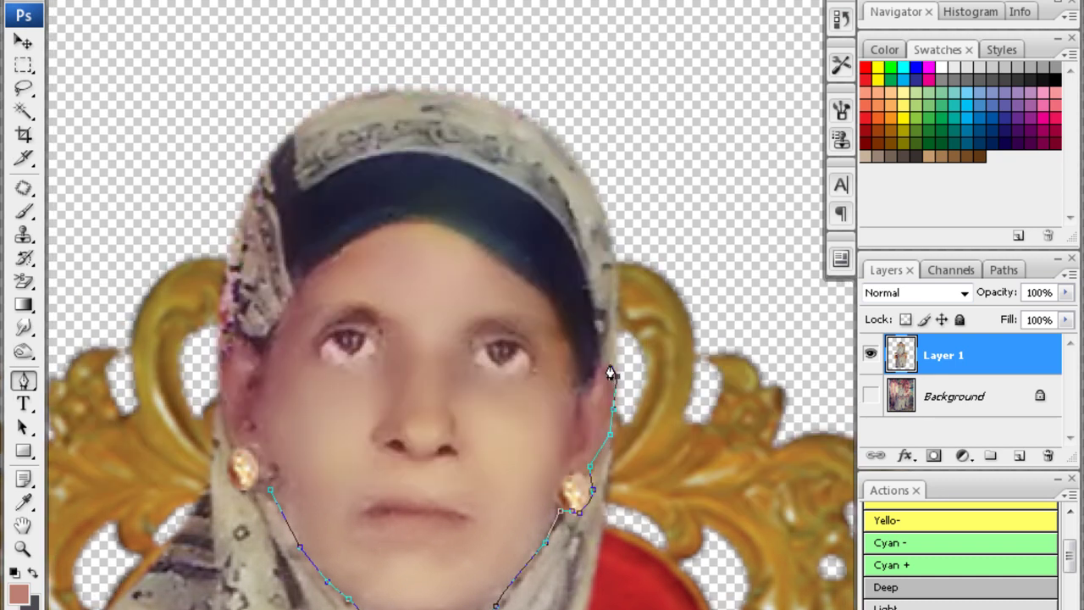
{"action": "left_click_drag", "start_coordinate": [563, 330], "coordinate": [569, 405]}
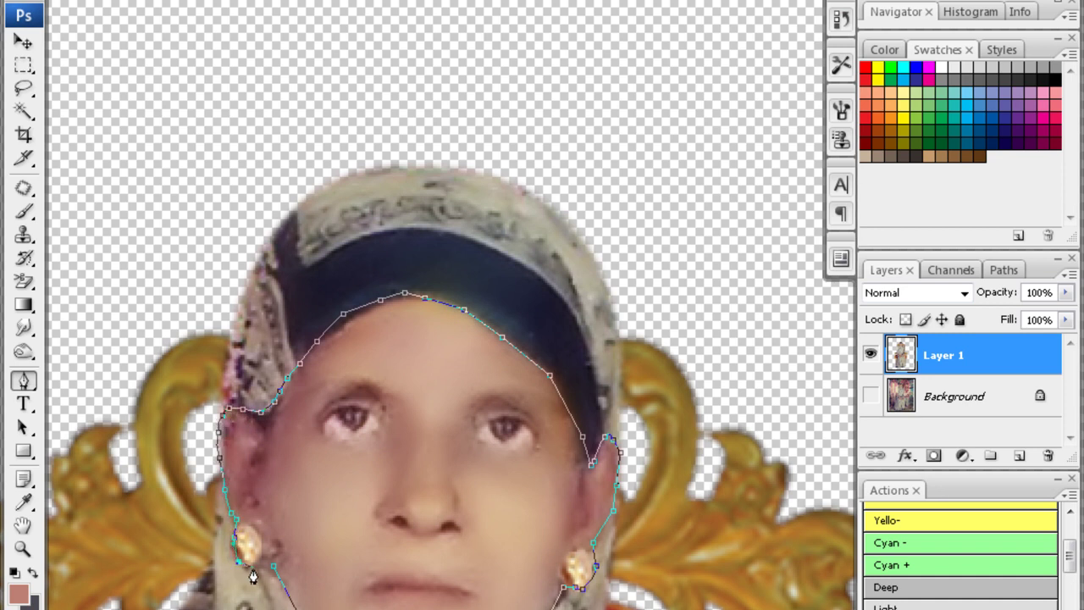
Convert the traced path to a selection feathered by 1 px
{"action": "key", "text": "ctrl+Return"}
{"action": "key", "text": "ctrl+minus"}
{"action": "key", "text": "ctrl+minus"}
{"action": "key", "text": "ctrl+minus"}
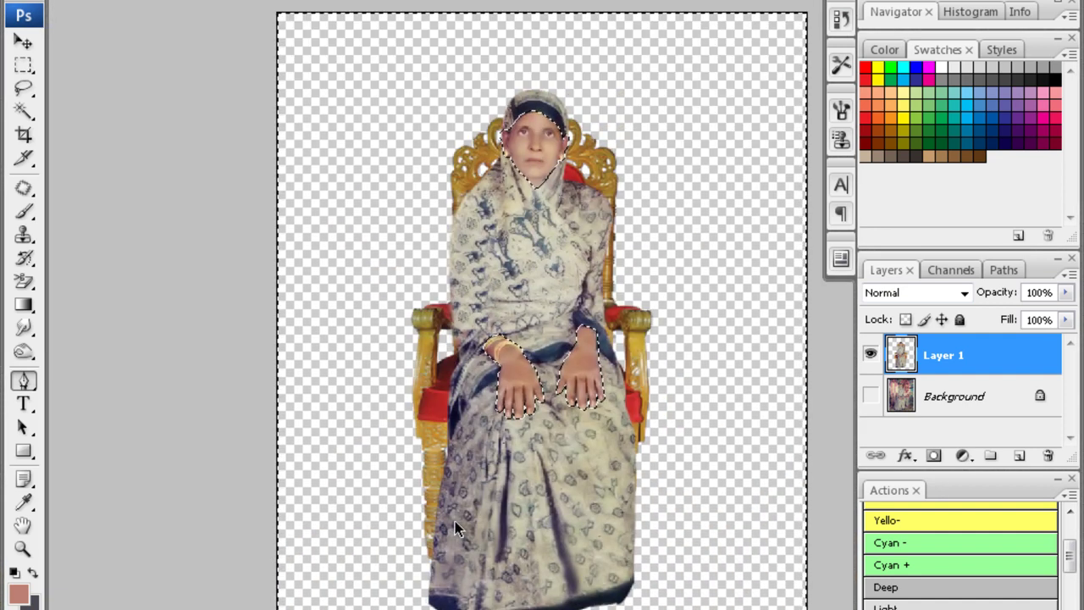
{"action": "key", "text": "ctrl+alt+d"}
{"action": "type", "text": "1"}
{"action": "key", "text": "Return"}
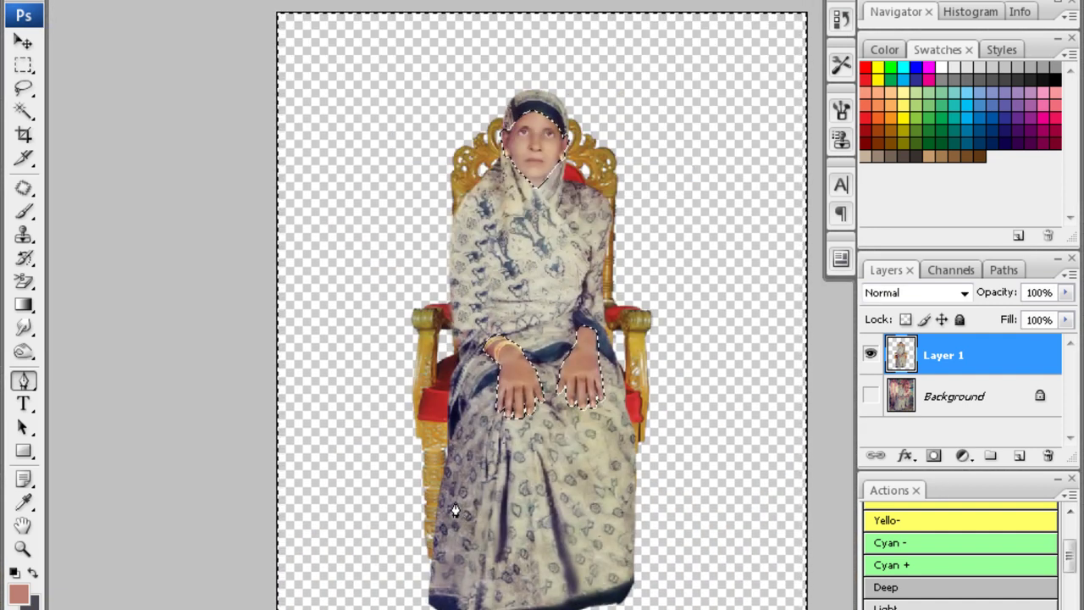
Boost the selection's saturation to +48 with Hue/Saturation
{"action": "key", "text": "ctrl+u"}
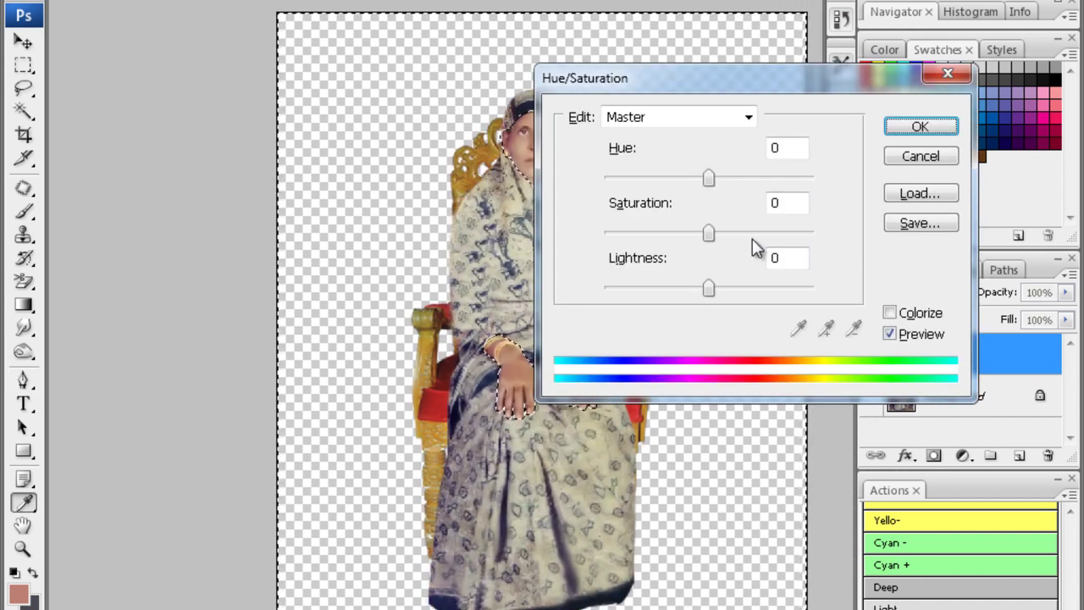
{"action": "left_click_drag", "start_coordinate": [753, 233], "coordinate": [761, 237]}
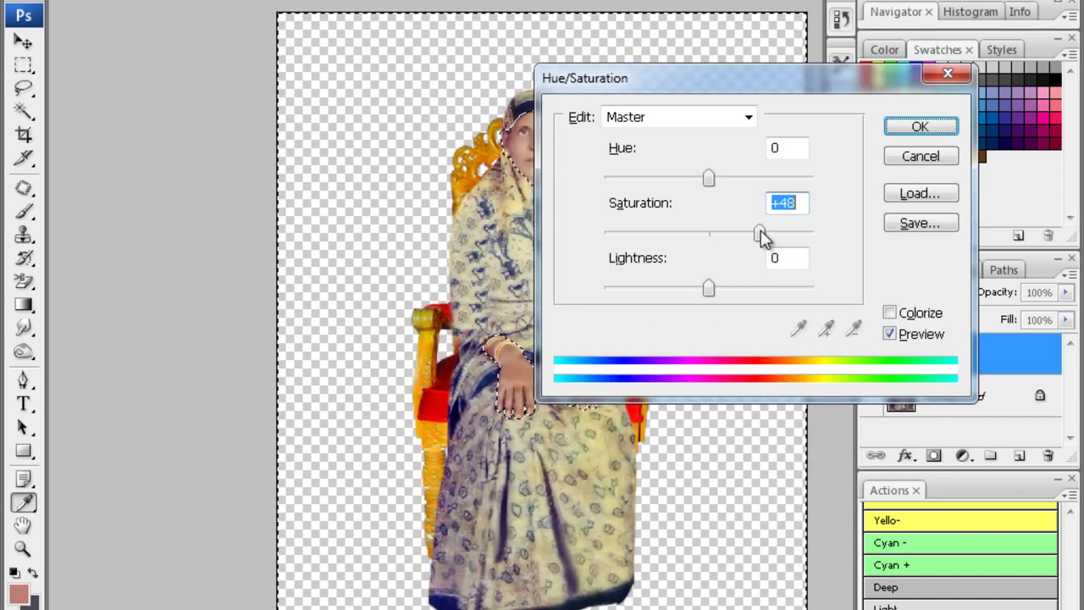
{"action": "key", "text": "Return"}
{"action": "key", "text": "ctrl+plus"}
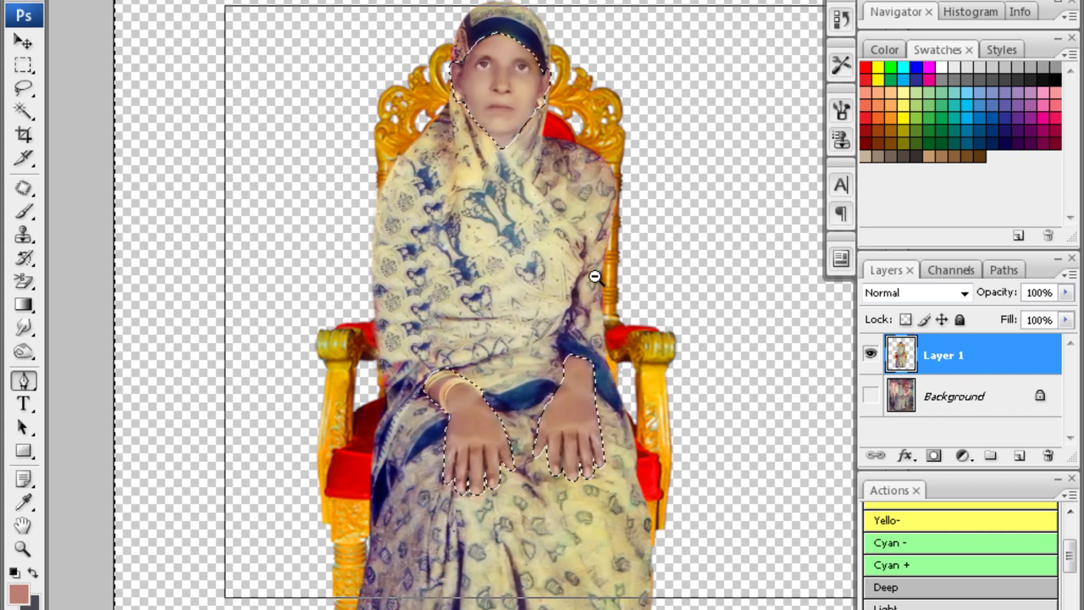
{"action": "left_click", "coordinate": [594, 277], "text": "alt"}
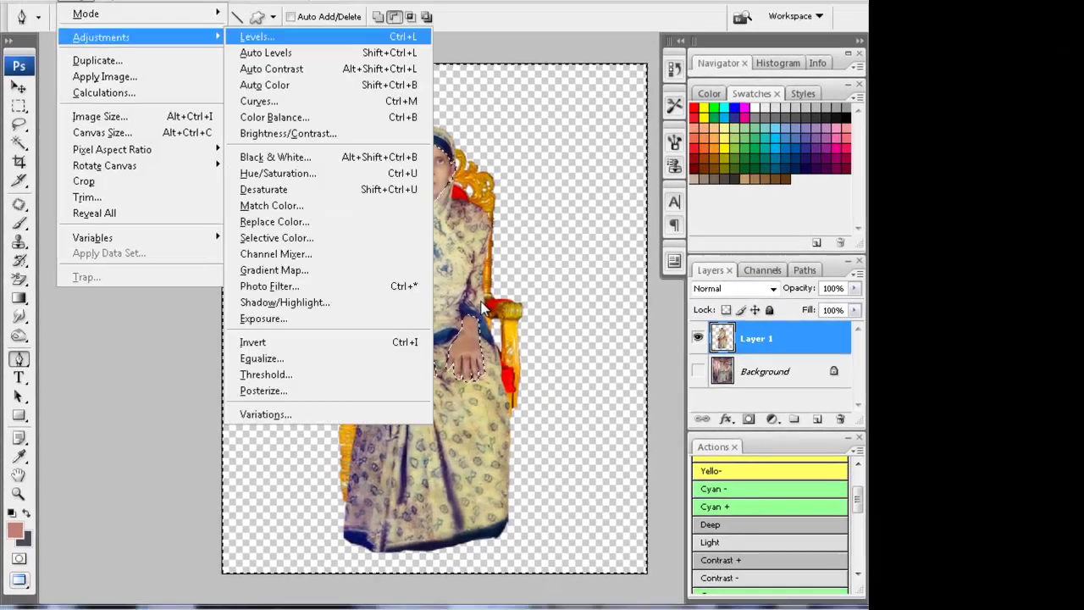
Reduce yellow in the Yellows range to -38 with Selective Color
{"action": "left_click", "coordinate": [278, 239]}
{"action": "left_click", "coordinate": [773, 187]}
{"action": "left_click", "coordinate": [728, 212]}
{"action": "left_click_drag", "start_coordinate": [741, 299], "coordinate": [710, 300]}
{"action": "key", "text": "Return"}
Apply Noiseware noise reduction to the figure, checking the neck in the preview
{"action": "key", "text": "p"}
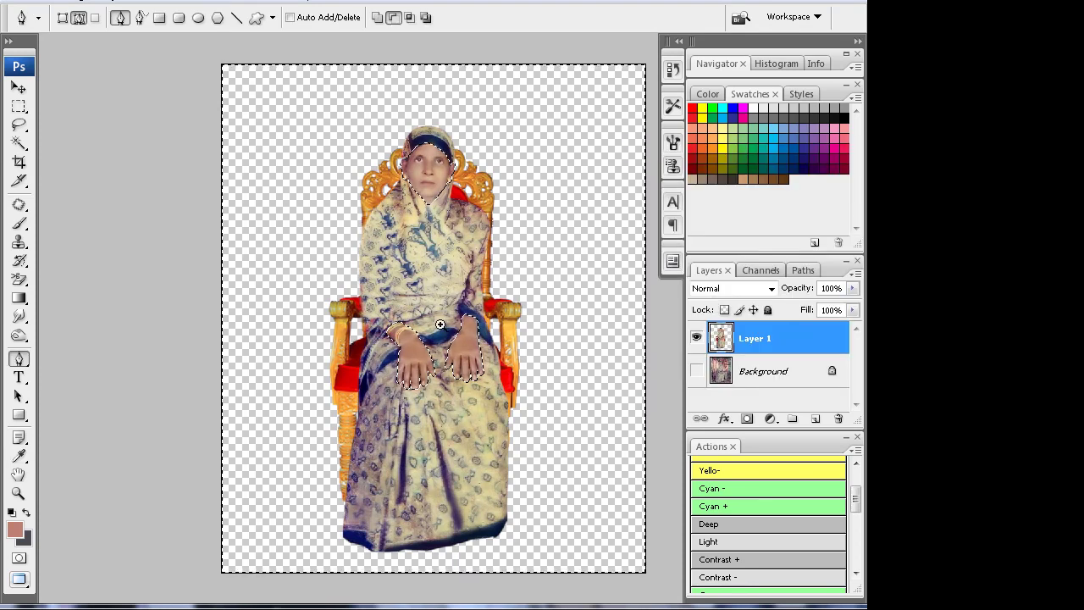
{"action": "key", "text": "ctrl+plus"}
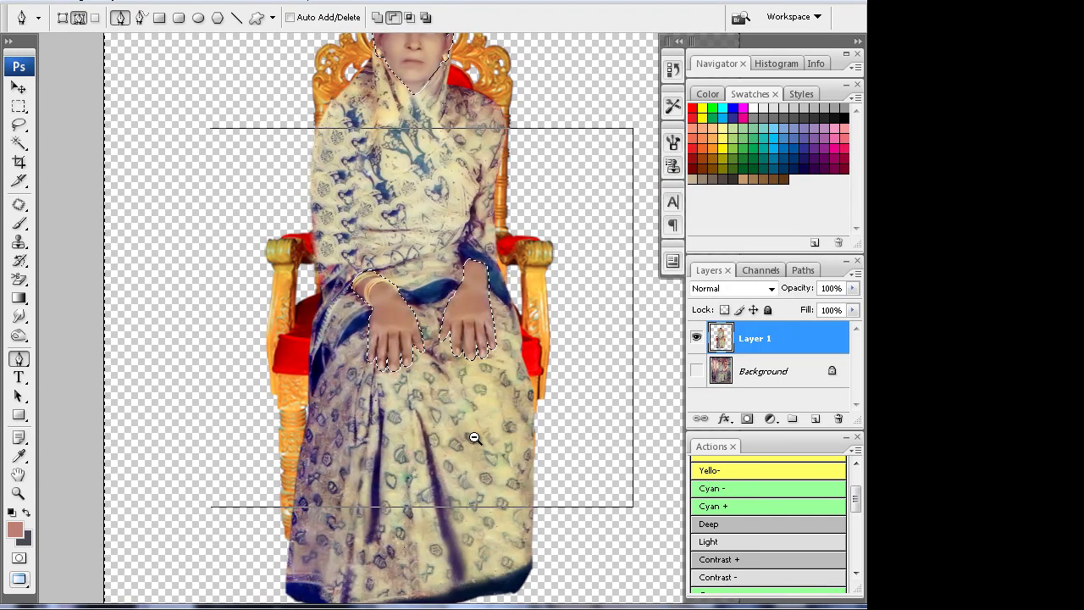
{"action": "key", "text": "ctrl+alt+f"}
{"action": "mouse_move", "coordinate": [480, 322]}
{"action": "left_mouse_down"}
{"action": "mouse_move", "coordinate": [472, 394]}
{"action": "mouse_move", "coordinate": [450, 348]}
{"action": "mouse_move", "coordinate": [513, 380]}
{"action": "left_mouse_up"}
{"action": "key", "text": "Return"}
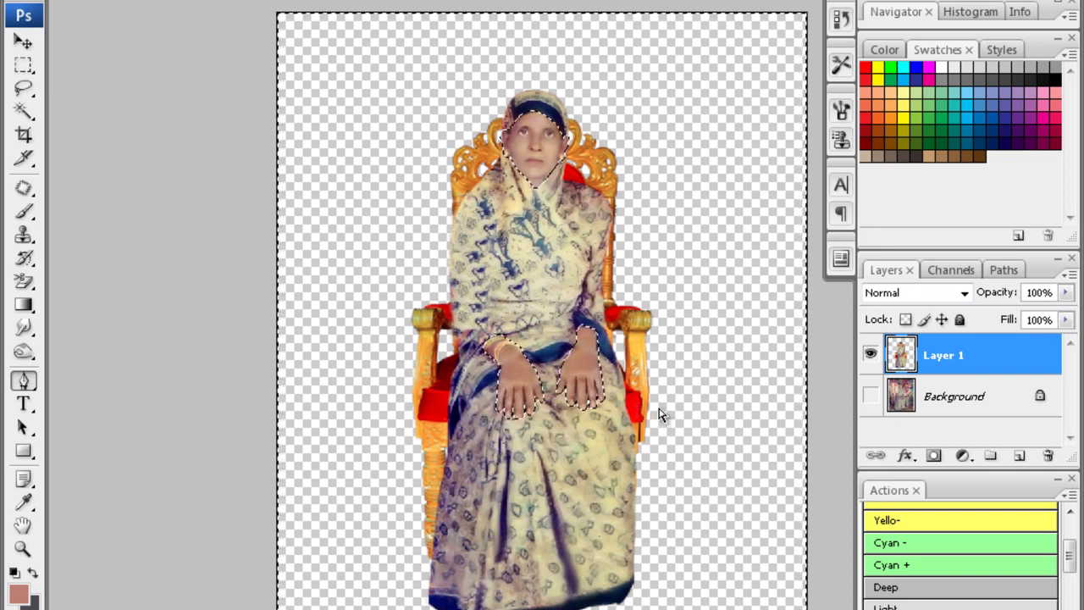
{"action": "key", "text": "alt+Tab"}
{"action": "key", "text": "alt+Tab"}
{"action": "key", "text": "alt+Tab"}
{"action": "key", "text": "alt+Tab"}
{"action": "key", "text": "alt+Tab"}
{"action": "key", "text": "alt+Tab"}
{"action": "key", "text": "alt+Tab"}
{"action": "key", "text": "alt+Tab"}
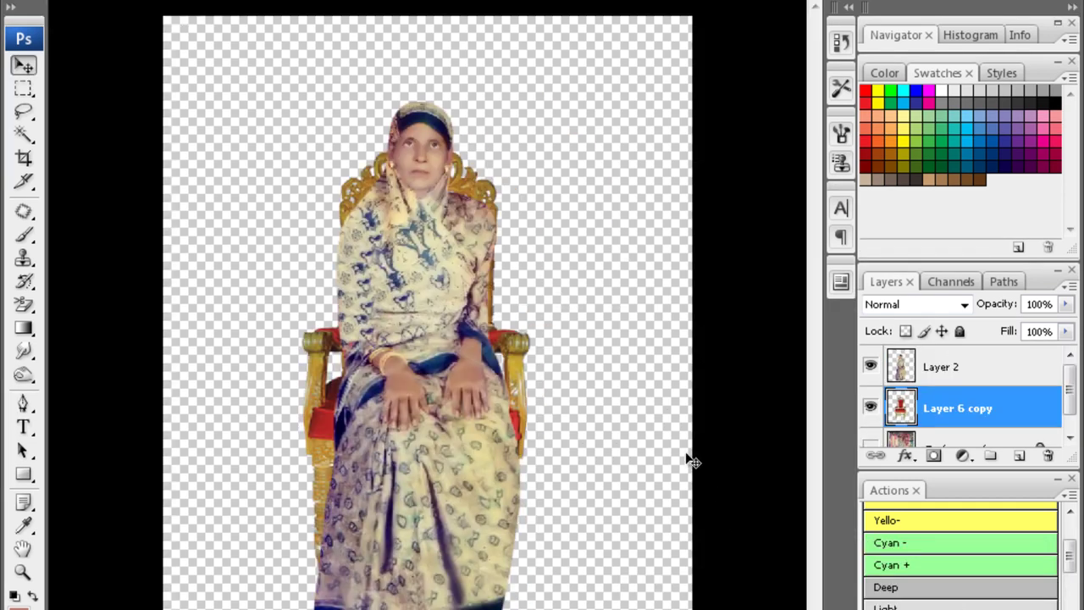
Select the chair-composite layer and move the woman about 15 px higher
{"action": "key", "text": "ctrl+plus"}
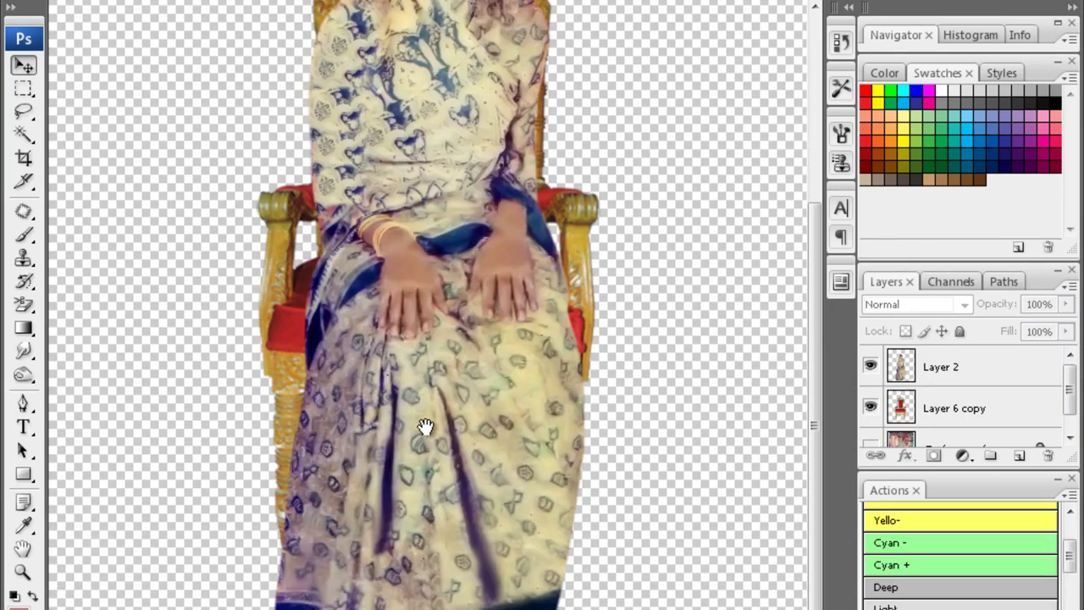
{"action": "left_click", "coordinate": [289, 331], "text": "ctrl"}
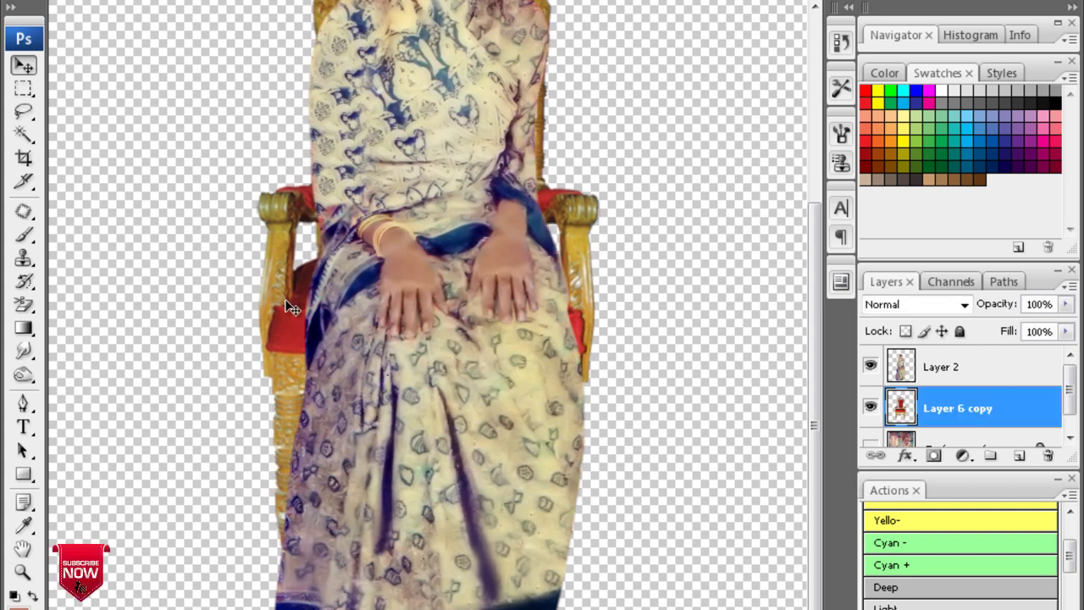
{"action": "key", "text": "ctrl+minus"}
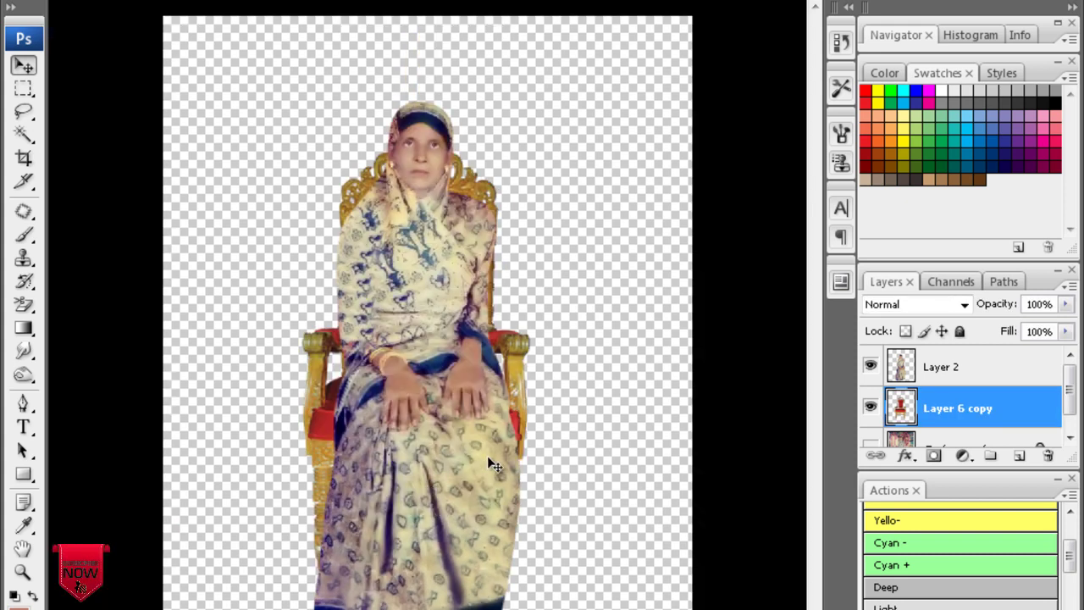
{"action": "left_click_drag", "start_coordinate": [428, 330], "coordinate": [426, 320]}
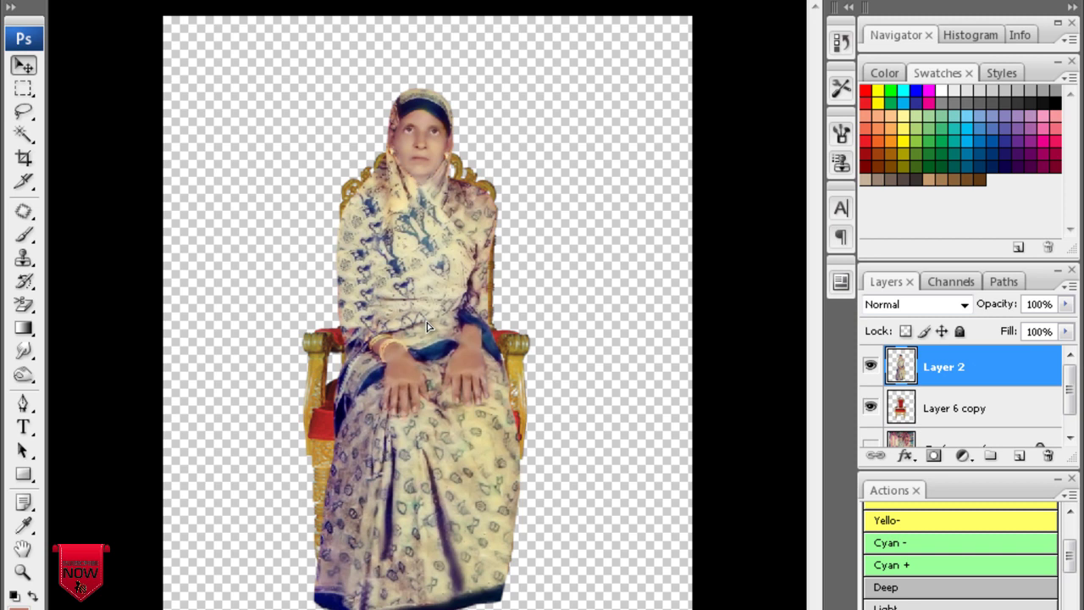
Zoom into the sari's lower half and pick the woman's layer from the layer list
{"action": "left_click", "coordinate": [458, 415]}
{"action": "right_click", "coordinate": [460, 445]}
{"action": "left_click", "coordinate": [470, 449]}
Lasso the sari's left fold, feather it 10 px, and copy it to a new layer
{"action": "mouse_move", "coordinate": [352, 442]}
{"action": "left_mouse_down"}
{"action": "mouse_move", "coordinate": [493, 251]}
{"action": "mouse_move", "coordinate": [363, 257]}
{"action": "left_mouse_up"}
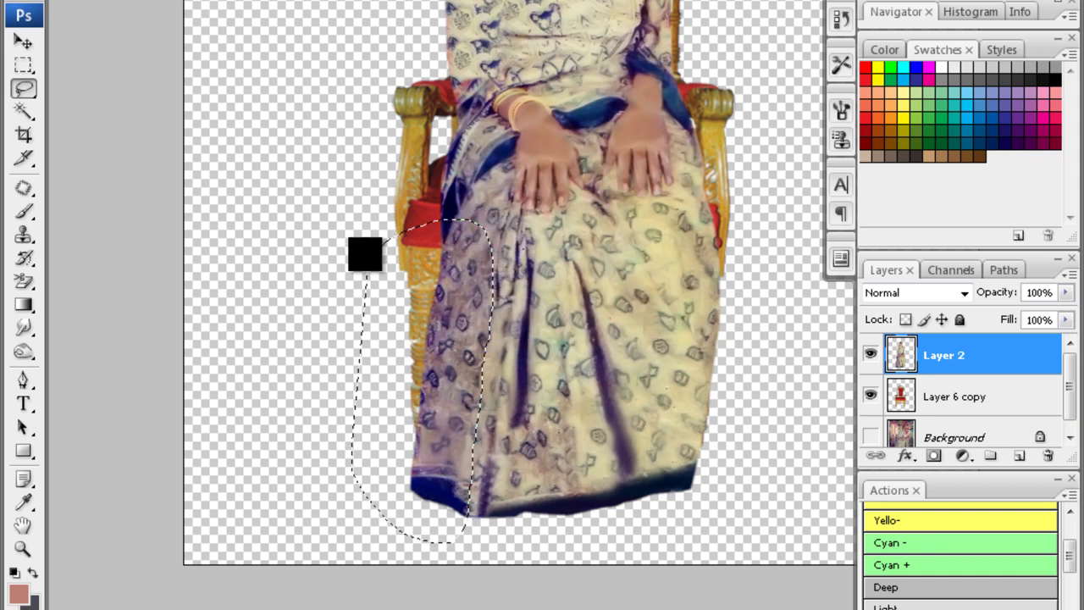
{"action": "key", "text": "ctrl+alt+d"}
{"action": "type", "text": "10"}
{"action": "key", "text": "Return"}
{"action": "key", "text": "ctrl+j"}
Flip the copied fold horizontally and move it to the sari's right side
{"action": "key", "text": "ctrl+t"}
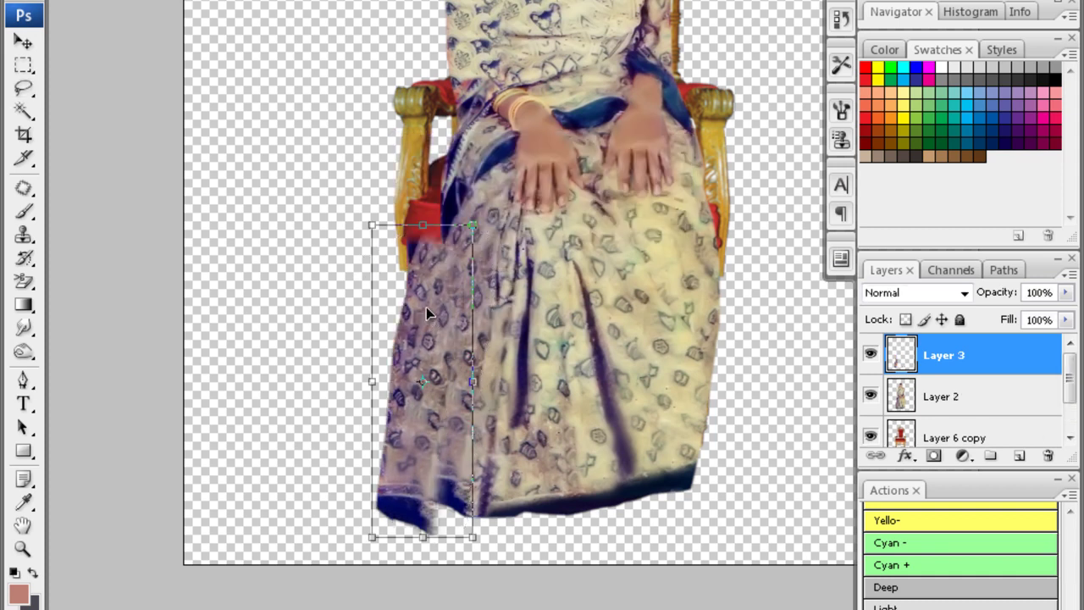
{"action": "right_click", "coordinate": [426, 307]}
{"action": "left_click", "coordinate": [542, 578]}
{"action": "key", "text": "Return"}
{"action": "key", "text": "v"}
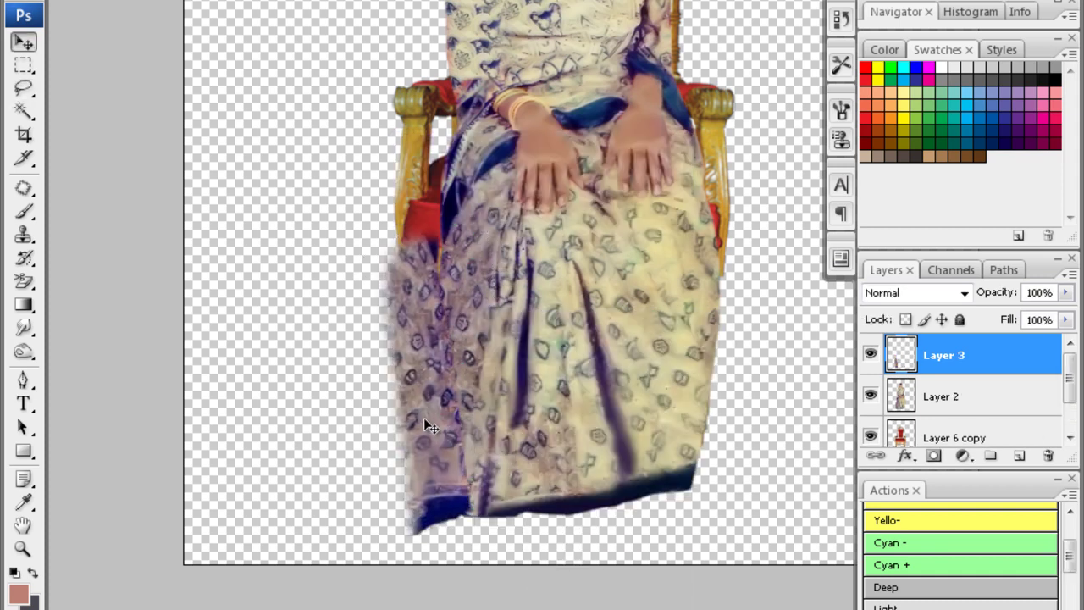
{"action": "left_click_drag", "start_coordinate": [423, 418], "coordinate": [707, 385]}
Rotate the fold along the sari's edge, nudge it into place, and apply Color Balance
{"action": "key", "text": "ctrl+t"}
{"action": "left_click_drag", "start_coordinate": [780, 206], "coordinate": [808, 229]}
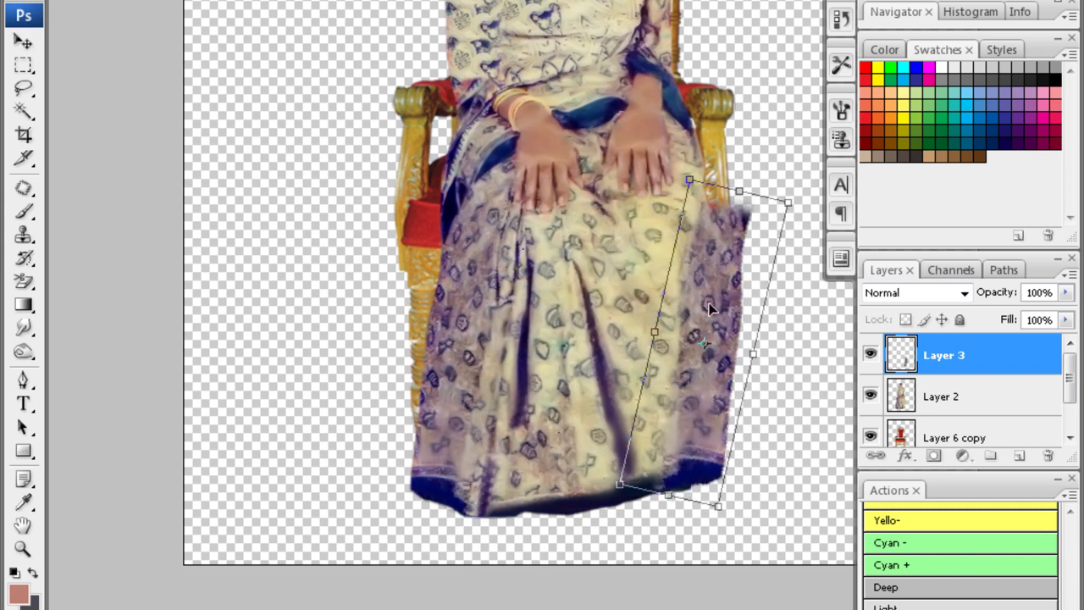
{"action": "key", "text": "Return"}
{"action": "mouse_move", "coordinate": [717, 298]}
{"action": "left_mouse_down"}
{"action": "mouse_move", "coordinate": [698, 298]}
{"action": "mouse_move", "coordinate": [699, 310]}
{"action": "left_mouse_up"}
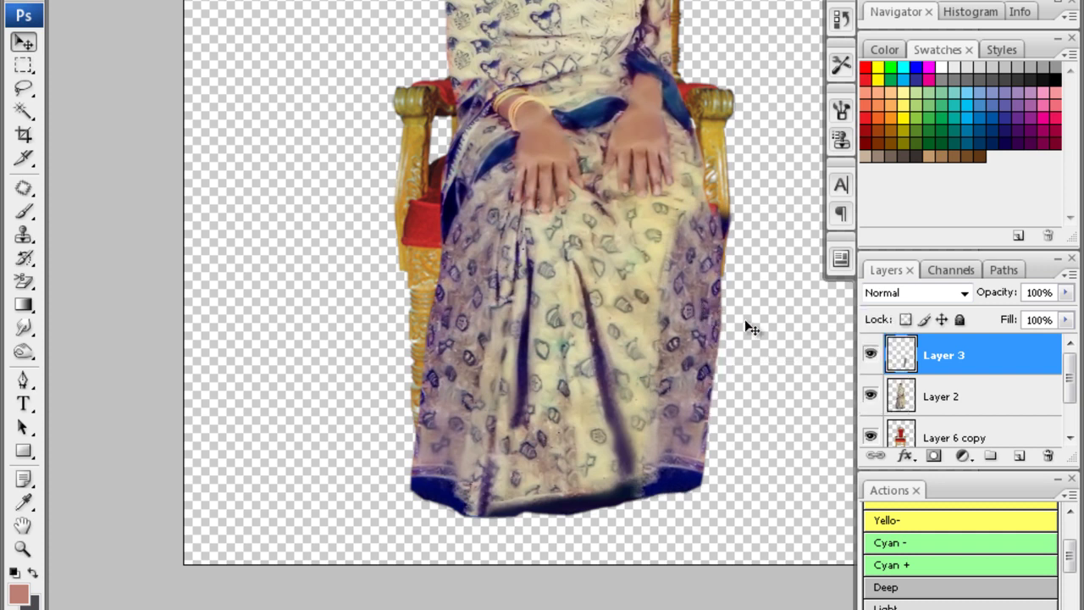
{"action": "key", "text": "ctrl+b"}
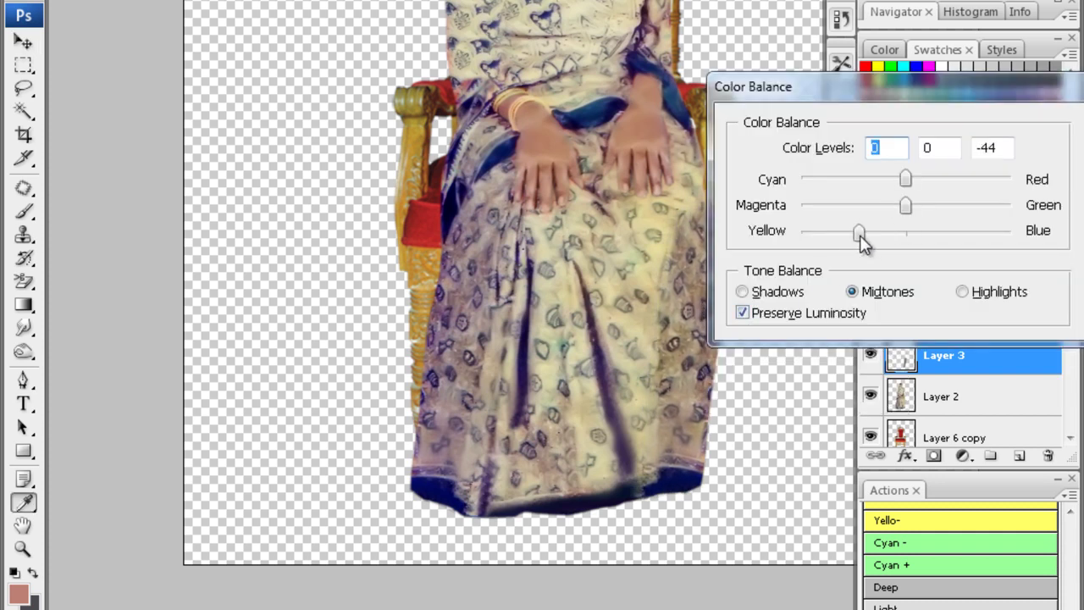
{"action": "key", "text": "Return"}
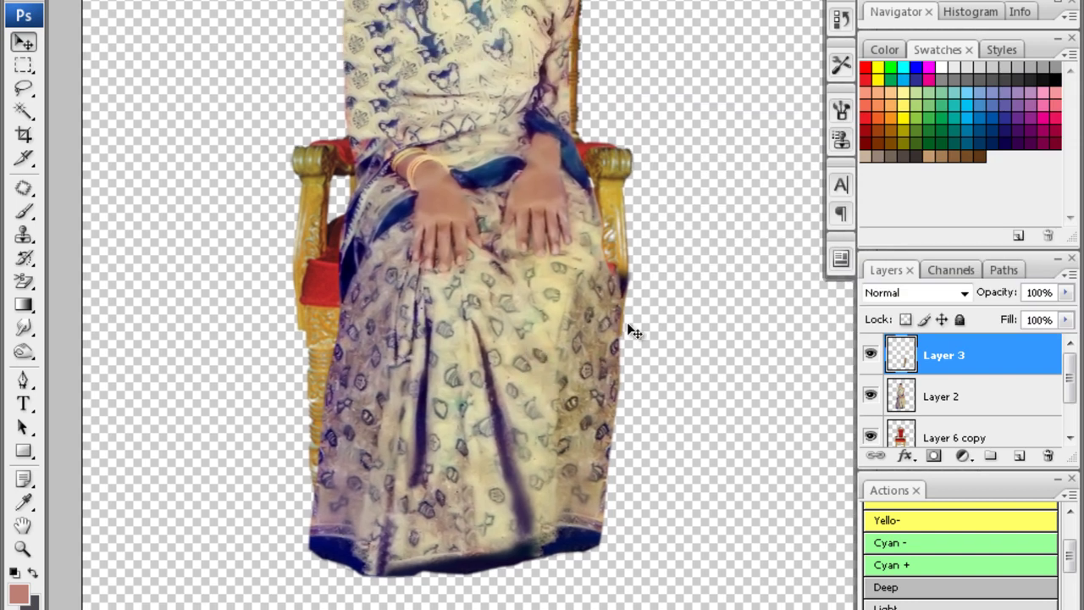
Rotate the fabric patch slightly more to fit the sari's right side
{"action": "left_click_drag", "start_coordinate": [616, 308], "coordinate": [660, 279]}
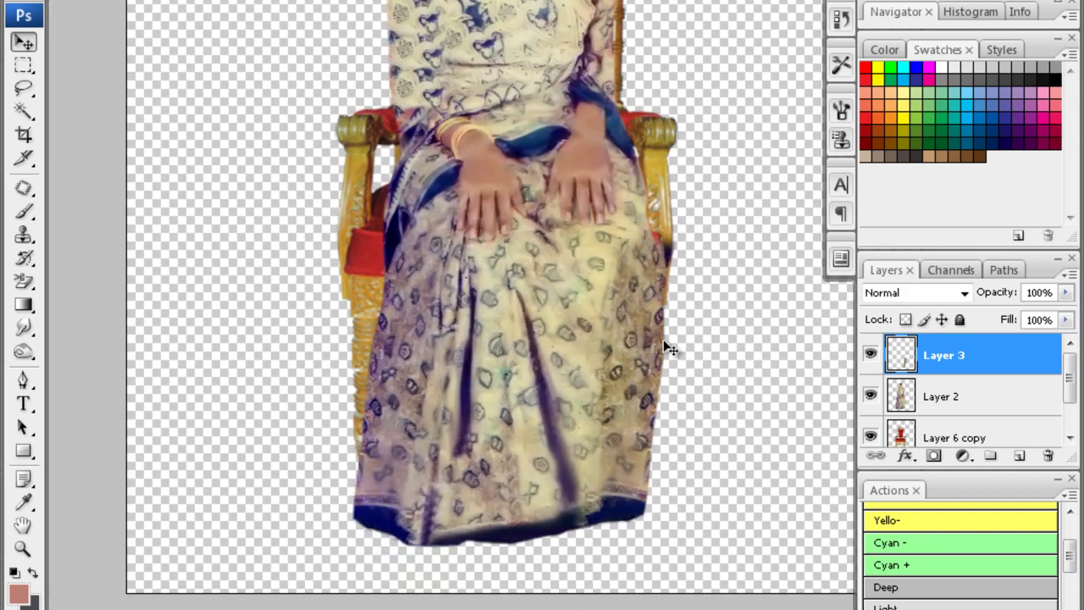
{"action": "key", "text": "ctrl+t"}
{"action": "left_click_drag", "start_coordinate": [570, 214], "coordinate": [556, 212]}
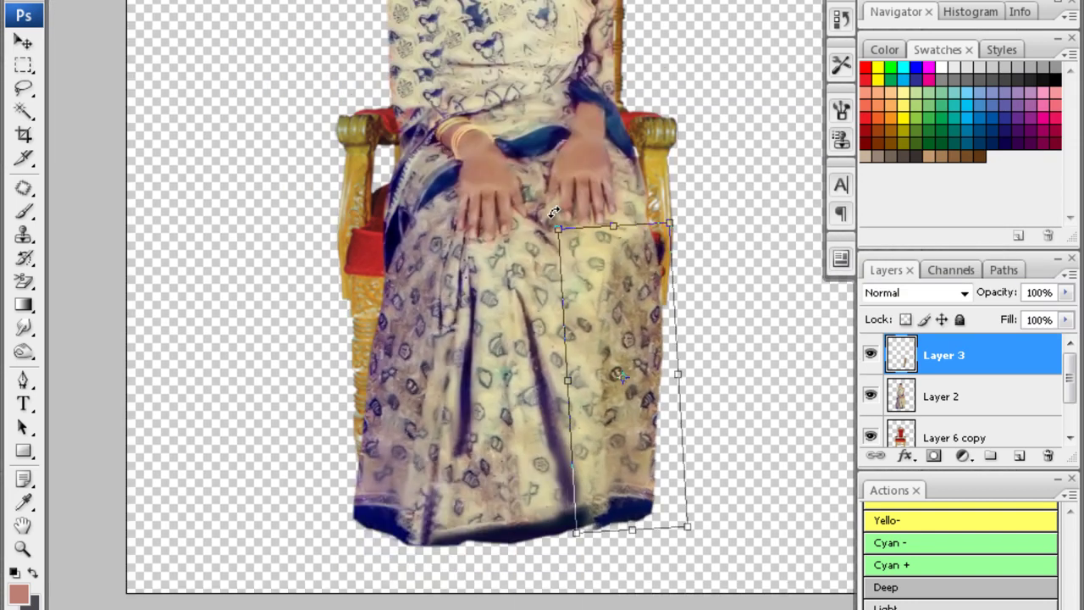
{"action": "key", "text": "Return"}
Erase the patch's hard edges with the plain Eraser, toggling Layer 3 to compare
{"action": "left_click", "coordinate": [689, 327], "text": "ctrl"}
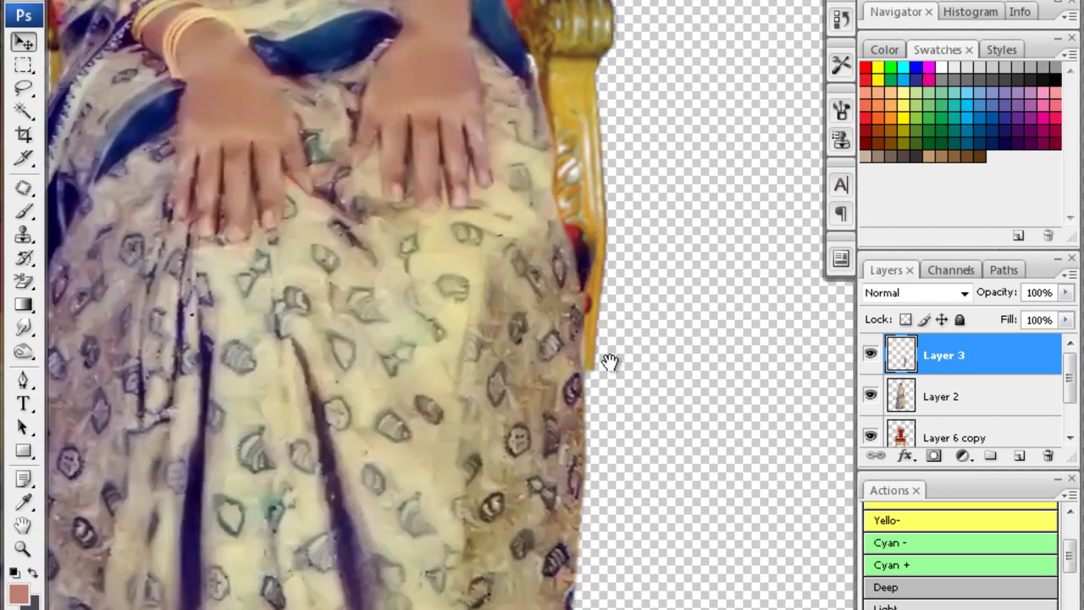
{"action": "key", "text": "e"}
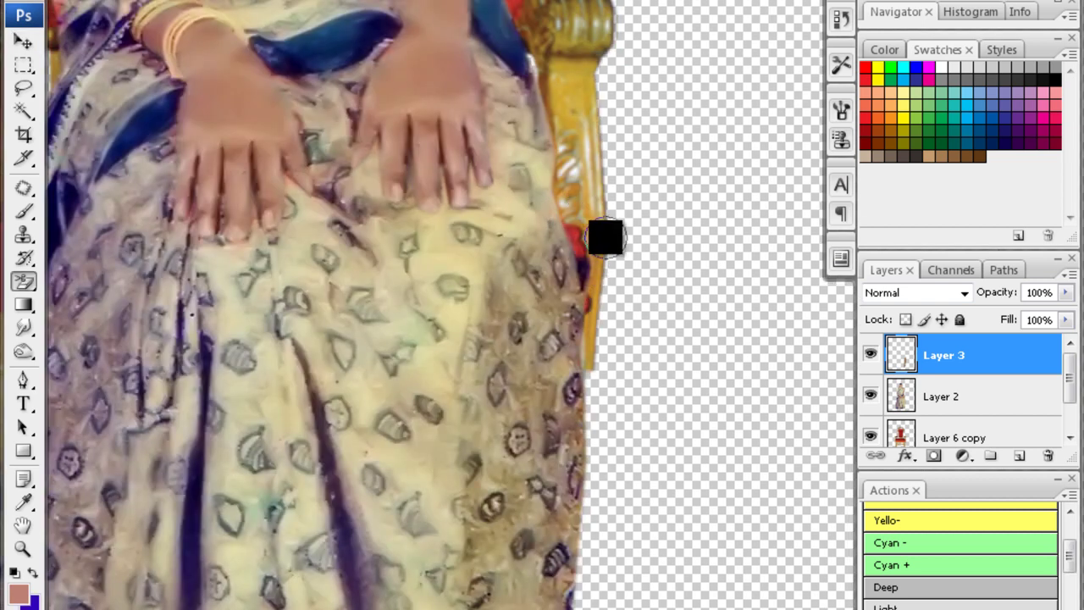
{"action": "right_click", "coordinate": [24, 281]}
{"action": "left_click", "coordinate": [54, 281]}
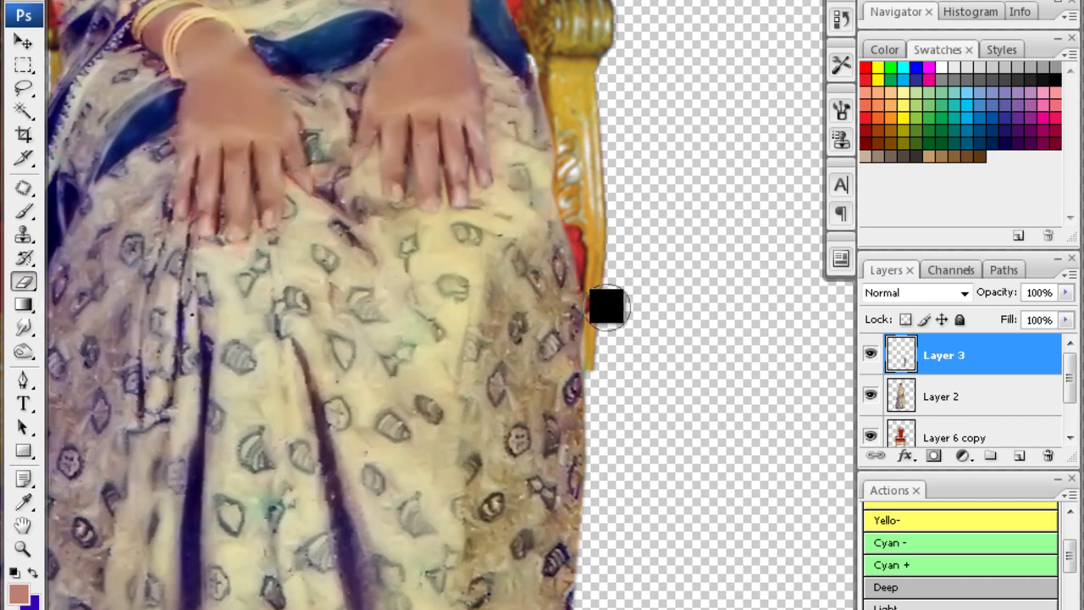
{"action": "scroll", "coordinate": [617, 302], "scroll_direction": "down", "scroll_amount": 3}
{"action": "left_click", "coordinate": [871, 356]}
{"action": "left_click", "coordinate": [871, 355]}
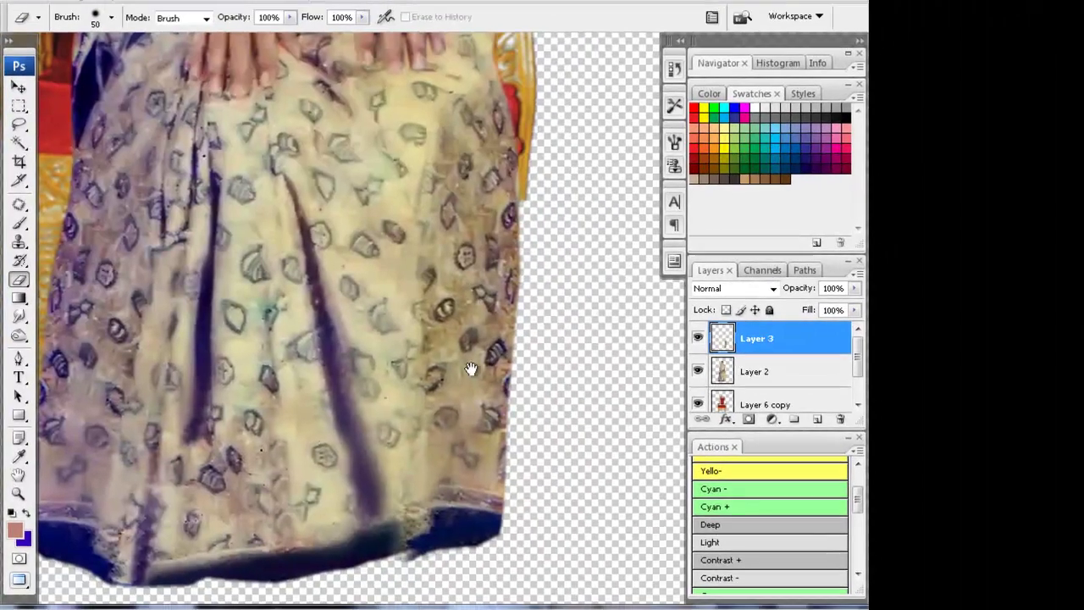
Nudge the patch about 15 px up, then erase more of its edges
{"action": "key", "text": "v"}
{"action": "left_click_drag", "start_coordinate": [443, 436], "coordinate": [451, 433]}
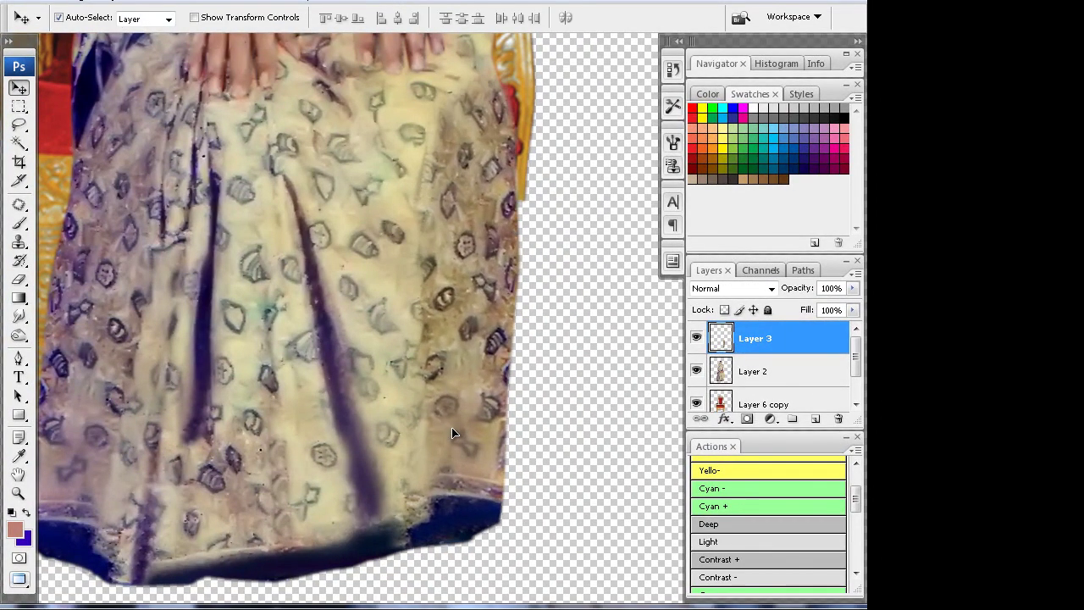
{"action": "scroll", "coordinate": [427, 391], "scroll_direction": "up", "scroll_amount": 2}
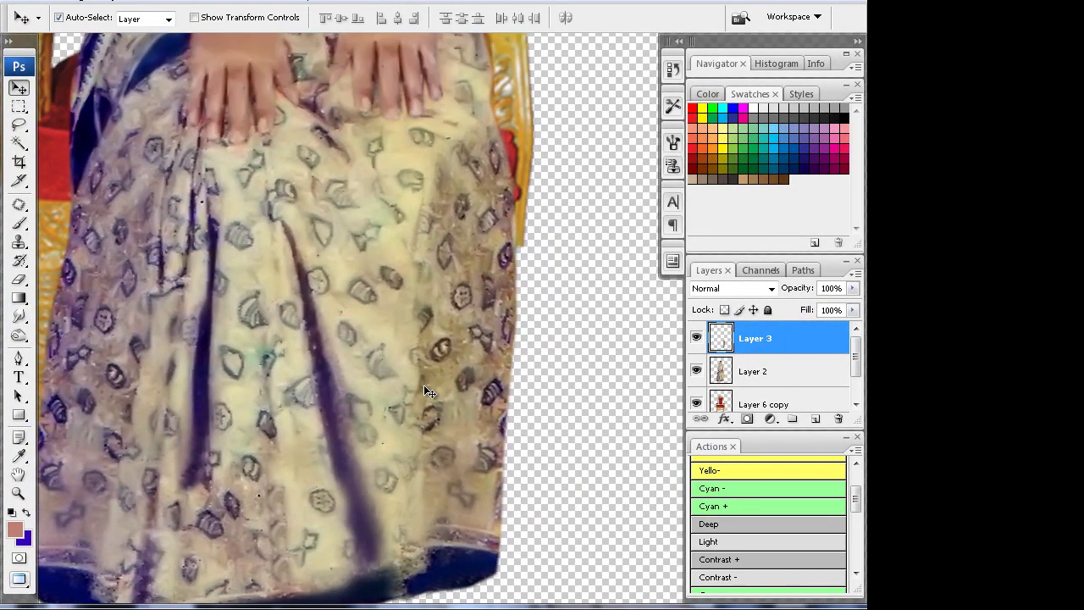
{"action": "key", "text": "e"}
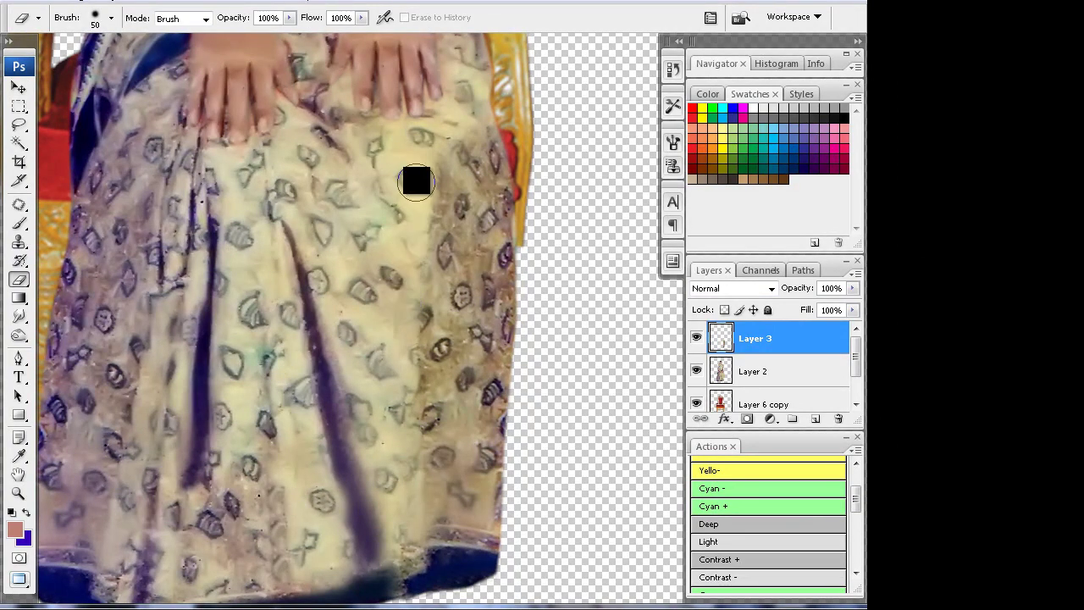
{"action": "scroll", "coordinate": [409, 310], "scroll_direction": "down", "scroll_amount": 1}
{"action": "scroll", "coordinate": [411, 381], "scroll_direction": "down", "scroll_amount": 2}
{"action": "scroll", "coordinate": [415, 462], "scroll_direction": "down", "scroll_amount": 2}
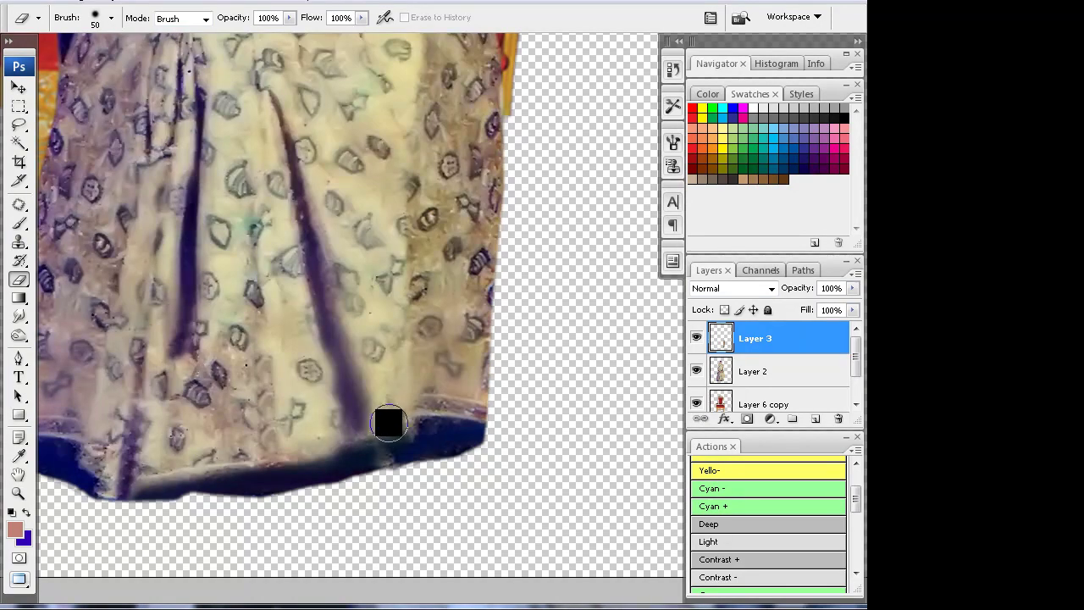
Zoom out to the whole figure and list the layers under the sari to select Layer 2
{"action": "left_click", "coordinate": [382, 340], "text": "ctrl+alt"}
{"action": "left_click", "coordinate": [358, 295], "text": "ctrl+alt"}
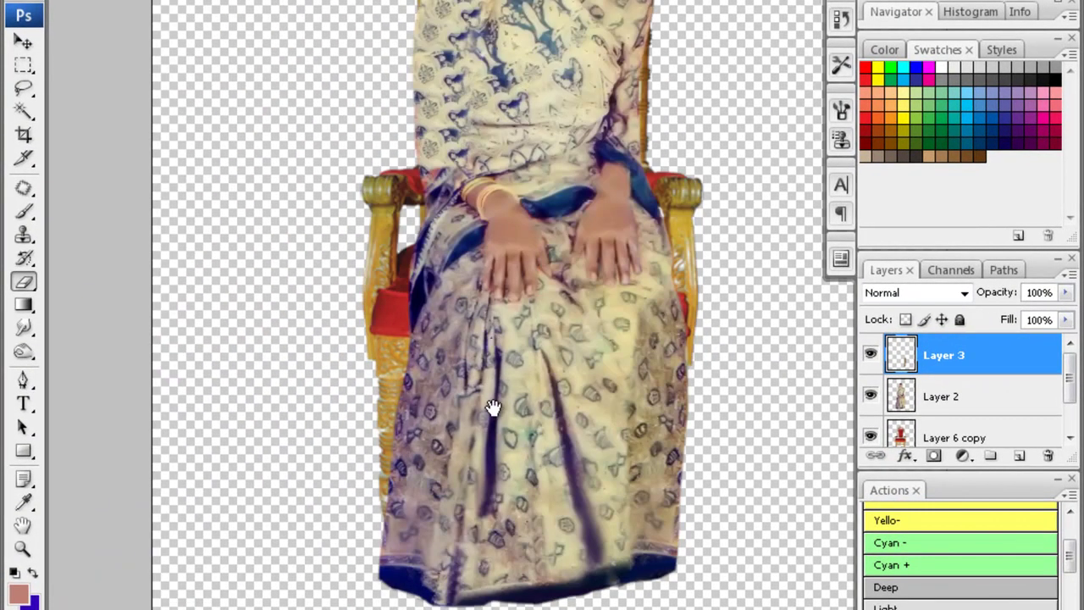
{"action": "right_click", "coordinate": [492, 405]}
{"action": "key", "text": "Escape"}
{"action": "key", "text": "v"}
{"action": "right_click", "coordinate": [485, 381]}
Lasso the sari's left strip beside the chair on the woman's layer and feather it
{"action": "left_click", "coordinate": [506, 389]}
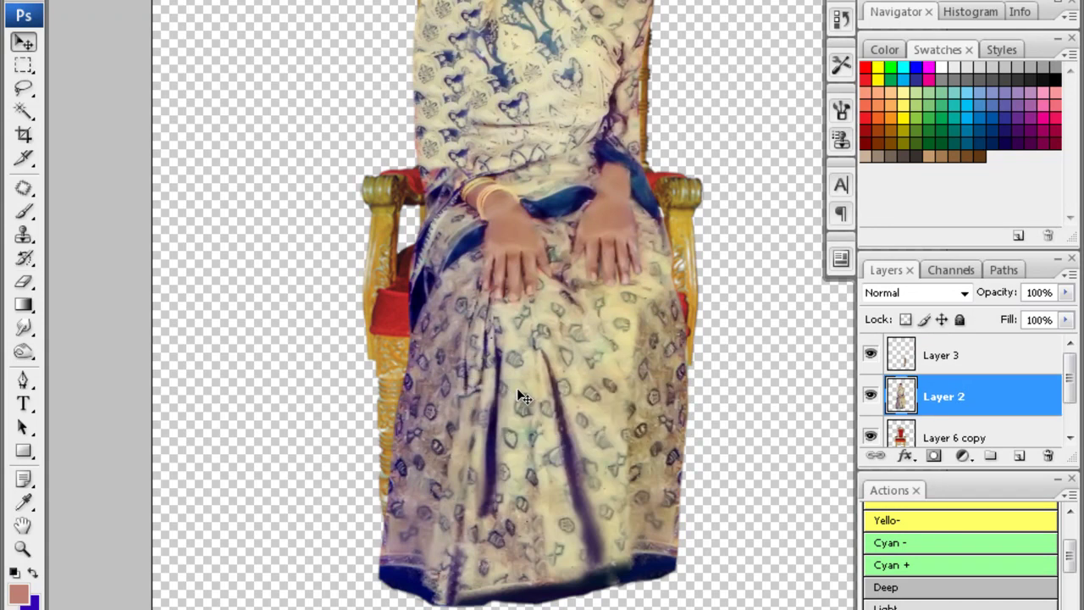
{"action": "key", "text": "l"}
{"action": "left_click_drag", "start_coordinate": [421, 179], "coordinate": [479, 510]}
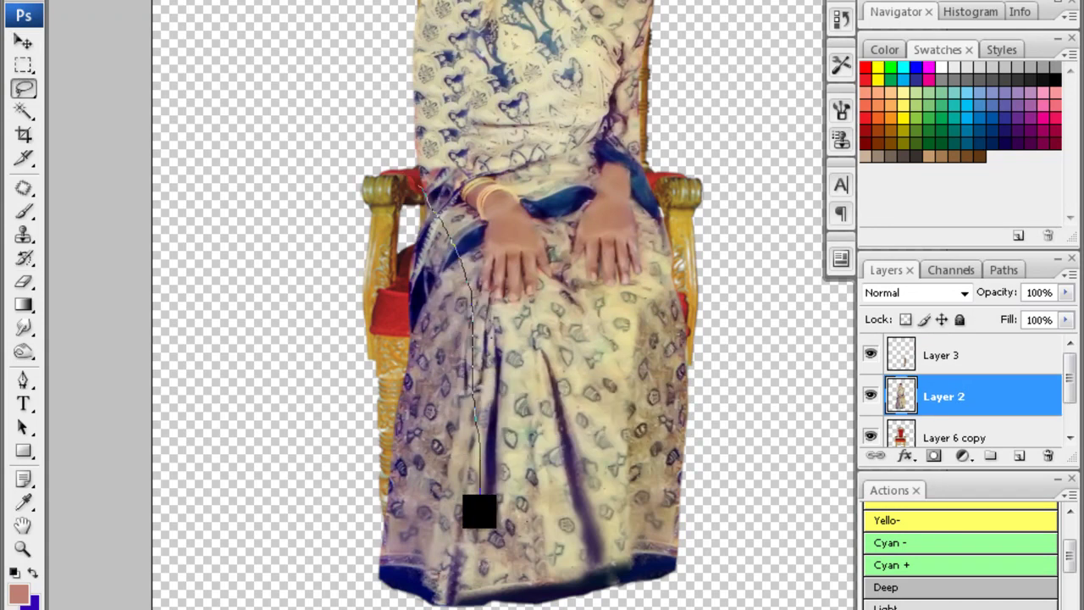
{"action": "left_click_drag", "start_coordinate": [477, 593], "coordinate": [483, 508]}
{"action": "mouse_move", "coordinate": [415, 194]}
{"action": "left_mouse_down"}
{"action": "mouse_move", "coordinate": [470, 292]}
{"action": "mouse_move", "coordinate": [457, 603]}
{"action": "left_mouse_up"}
{"action": "left_click_drag", "start_coordinate": [428, 434], "coordinate": [477, 355]}
{"action": "mouse_move", "coordinate": [396, 180]}
{"action": "left_mouse_down"}
{"action": "mouse_move", "coordinate": [492, 352]}
{"action": "mouse_move", "coordinate": [487, 603]}
{"action": "left_mouse_up"}
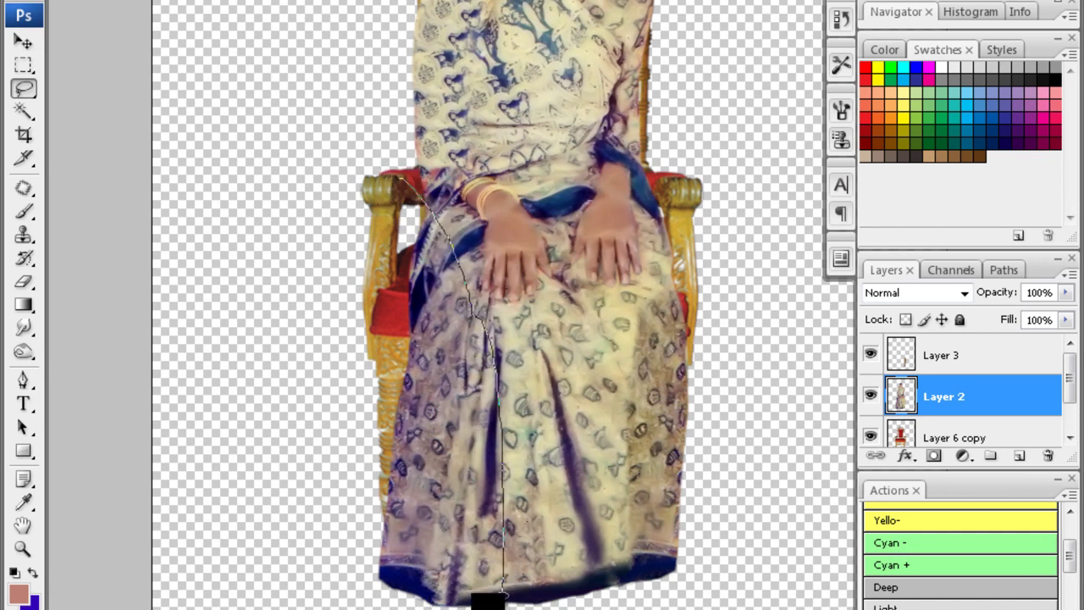
{"action": "left_click_drag", "start_coordinate": [395, 604], "coordinate": [372, 228]}
{"action": "key", "text": "ctrl+alt+d"}
{"action": "key", "text": "Return"}
Shift the strip toward yellow with Color Balance Yellow/Blue -35, then deselect
{"action": "key", "text": "ctrl+b"}
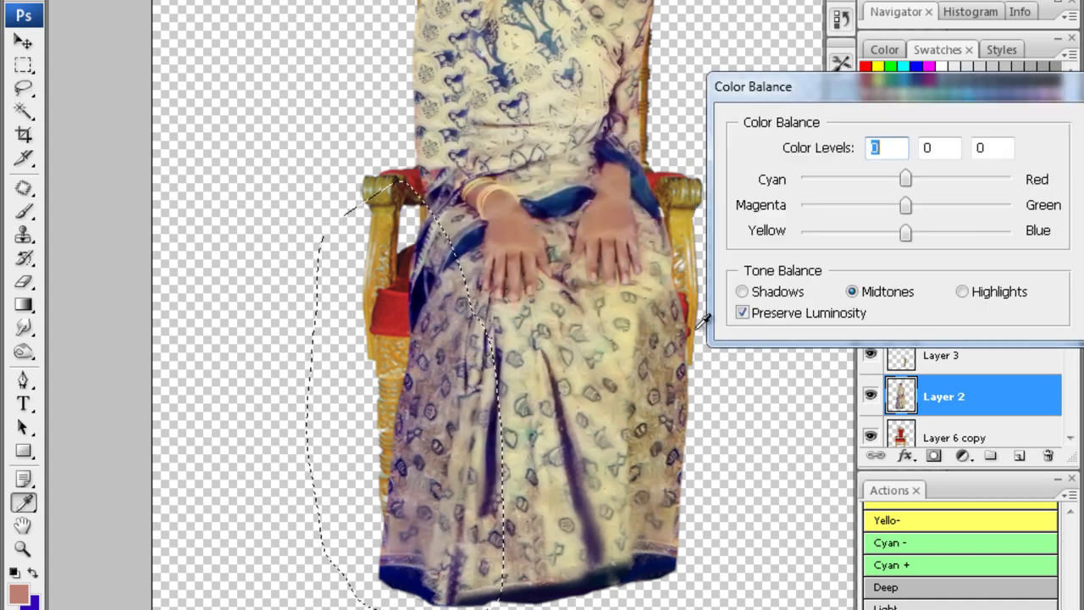
{"action": "left_click_drag", "start_coordinate": [906, 232], "coordinate": [871, 236]}
{"action": "key", "text": "Return"}
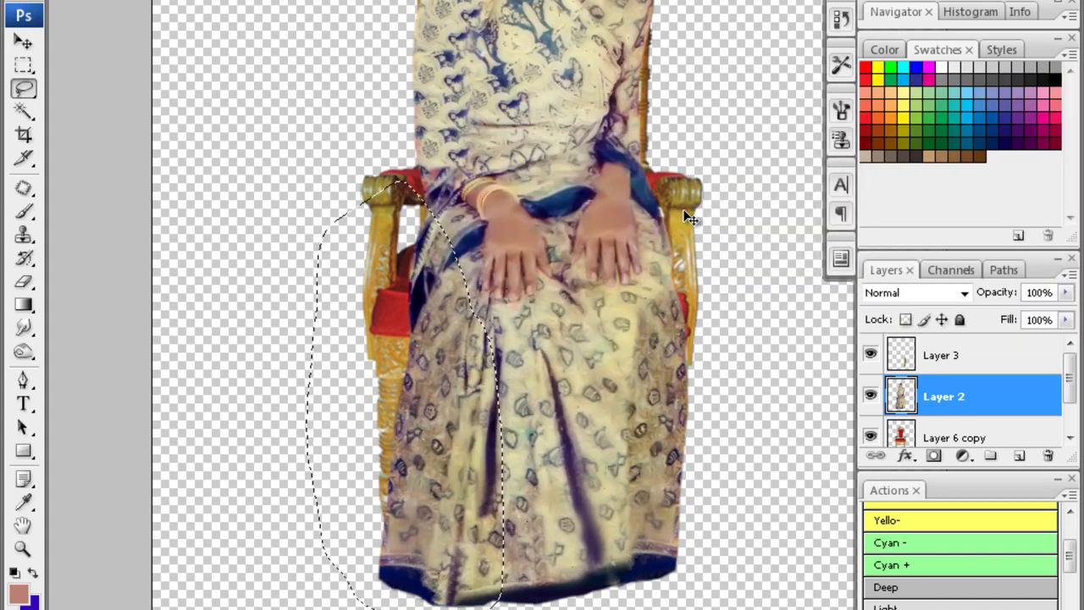
{"action": "key", "text": "ctrl+d"}
{"action": "key", "text": "ctrl+0"}
{"action": "key", "text": "ctrl+minus"}
{"action": "key", "text": "ctrl+plus"}
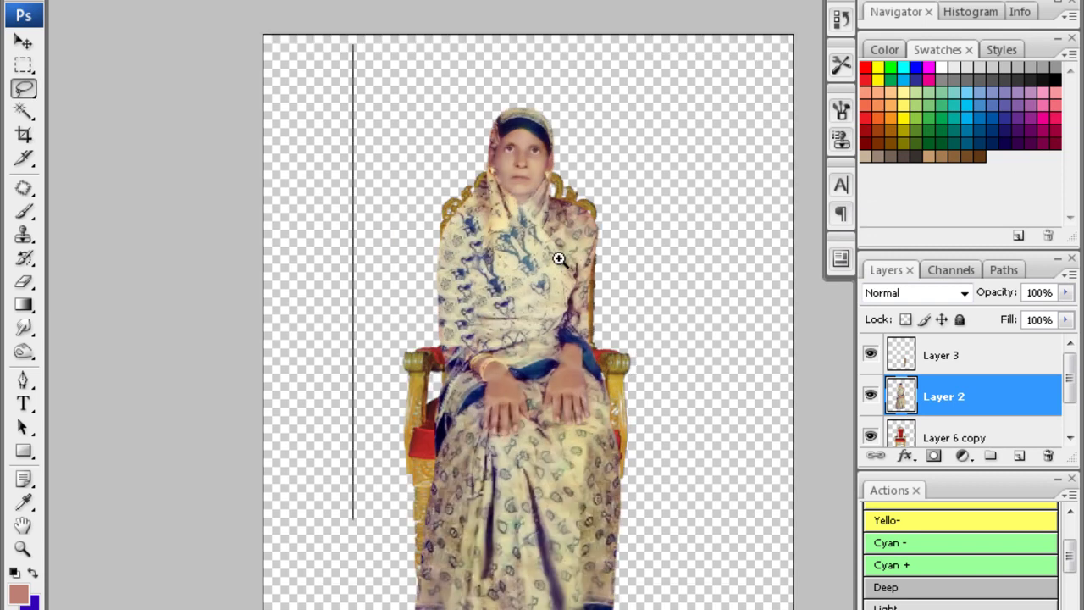
Merge Layer 3 down into Layer 2
{"action": "left_click", "coordinate": [559, 259], "text": "ctrl"}
{"action": "left_click", "coordinate": [551, 220], "text": "ctrl"}
{"action": "left_click", "coordinate": [516, 195], "text": "ctrl"}
{"action": "left_click", "coordinate": [521, 242], "text": "ctrl"}
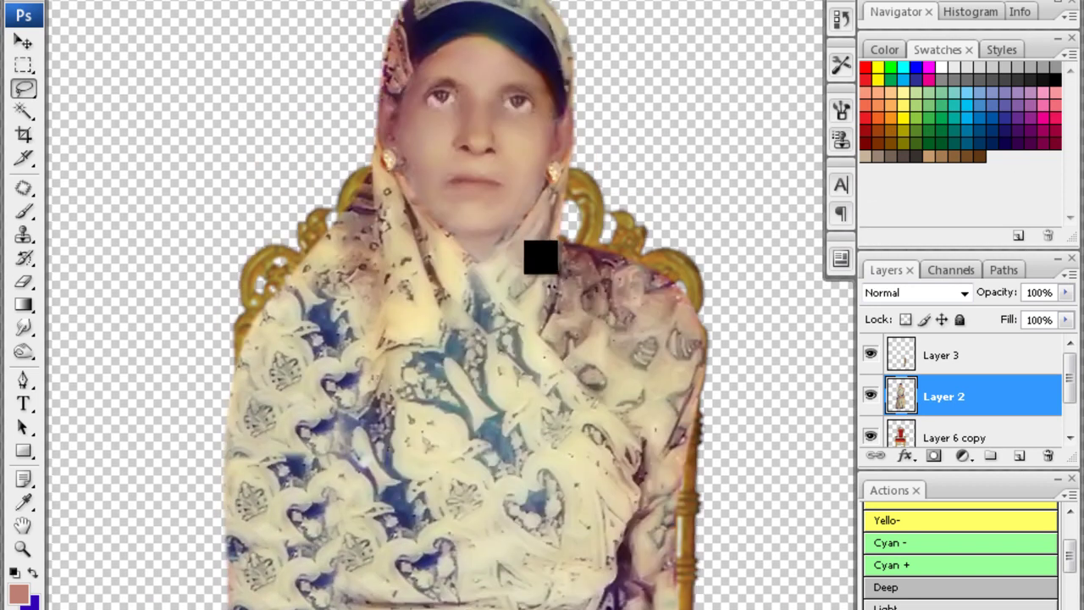
{"action": "left_click", "coordinate": [971, 370]}
{"action": "key", "text": "ctrl+e"}
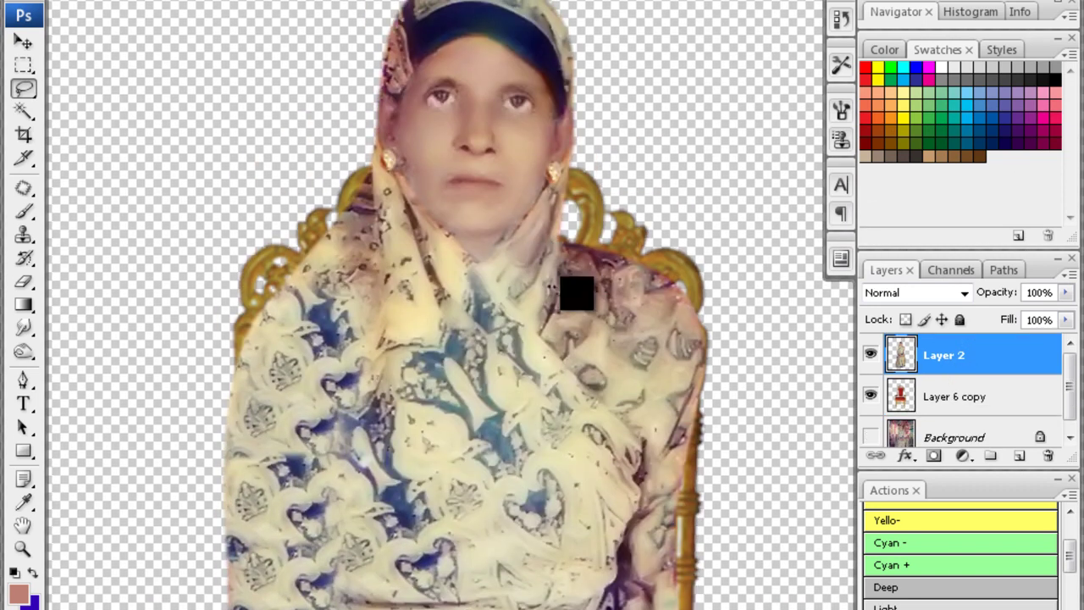
{"action": "key", "text": "ctrl+minus"}
Adjust the Blacks range in Selective Color
{"action": "key", "text": "alt+i"}
{"action": "key", "text": "a"}
{"action": "key", "text": "s"}
{"action": "left_click", "coordinate": [924, 169]}
{"action": "left_click", "coordinate": [935, 315]}
{"action": "key", "text": "Escape"}
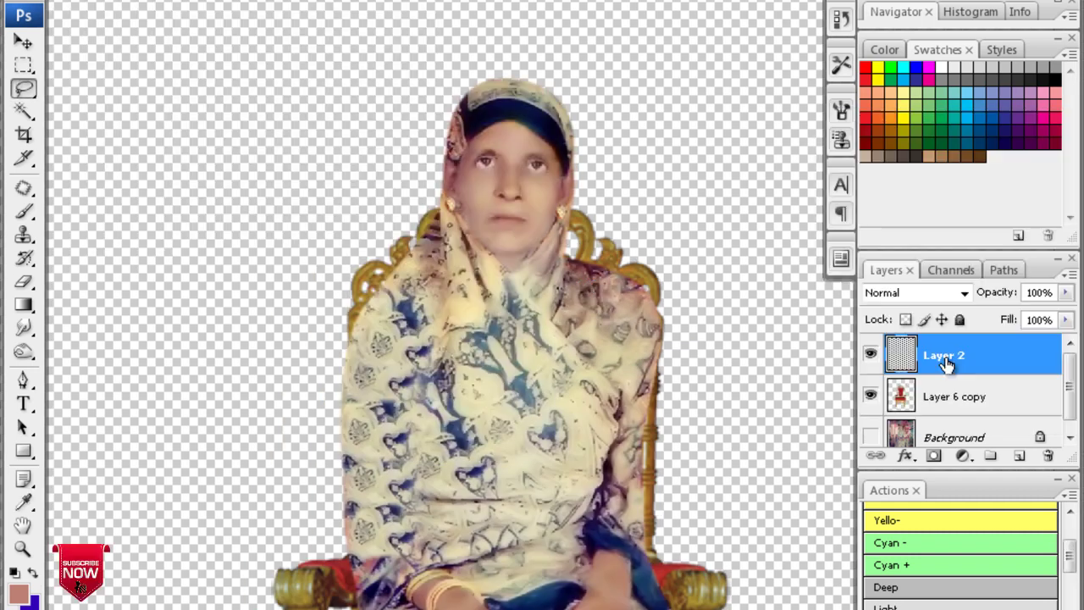
{"action": "scroll", "coordinate": [586, 339], "scroll_direction": "down", "scroll_amount": 5}
Zoom out, then zoom in closely on the woman's face
{"action": "key", "text": "ctrl+minus"}
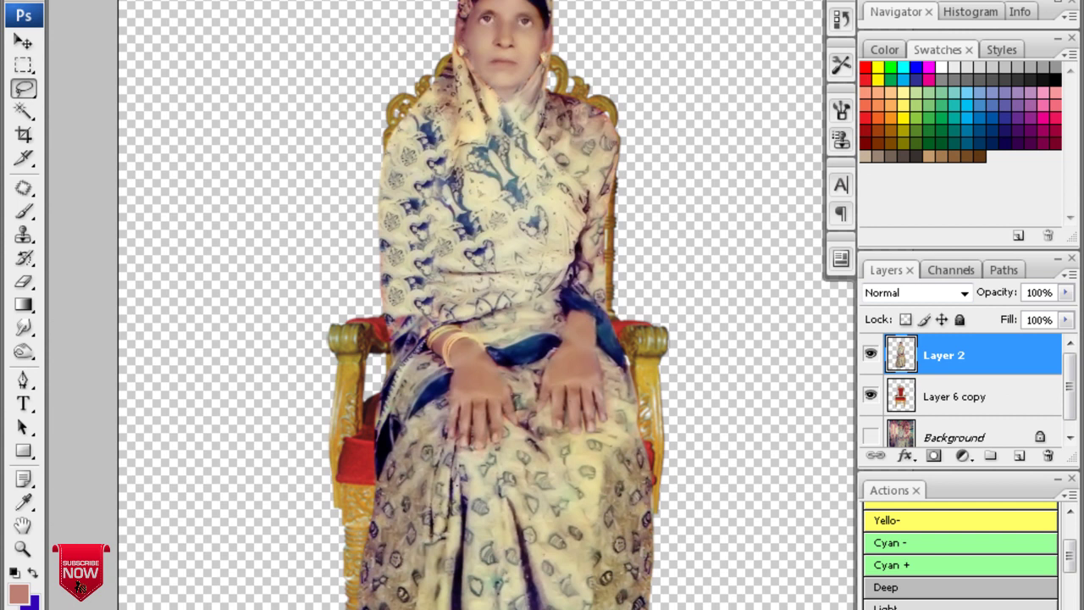
{"action": "key", "text": "ctrl+minus"}
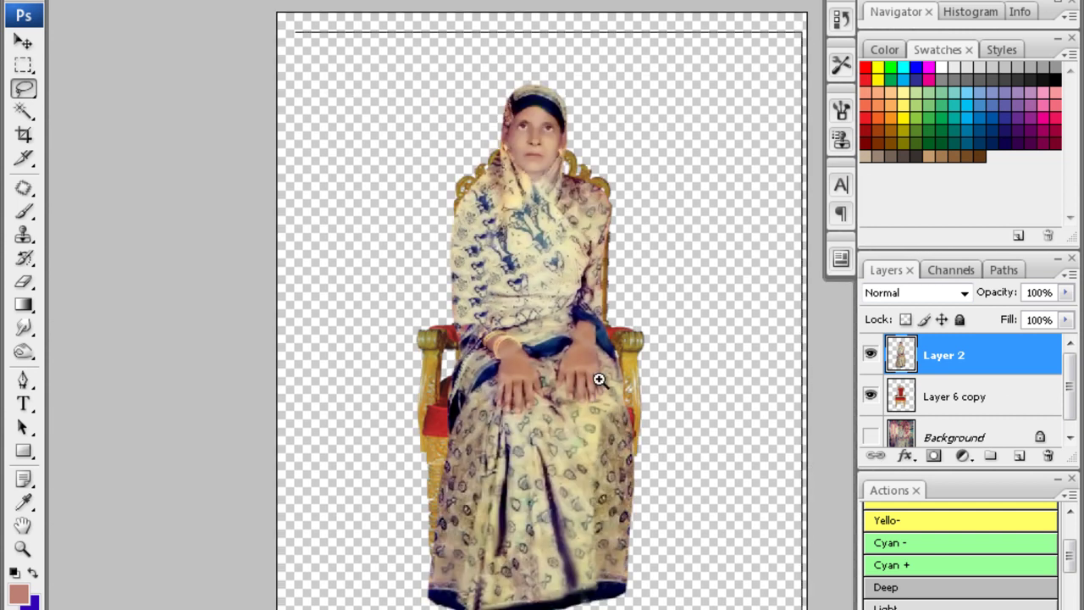
{"action": "left_click", "coordinate": [599, 380]}
{"action": "left_click", "coordinate": [472, 242]}
{"action": "left_click", "coordinate": [459, 185]}
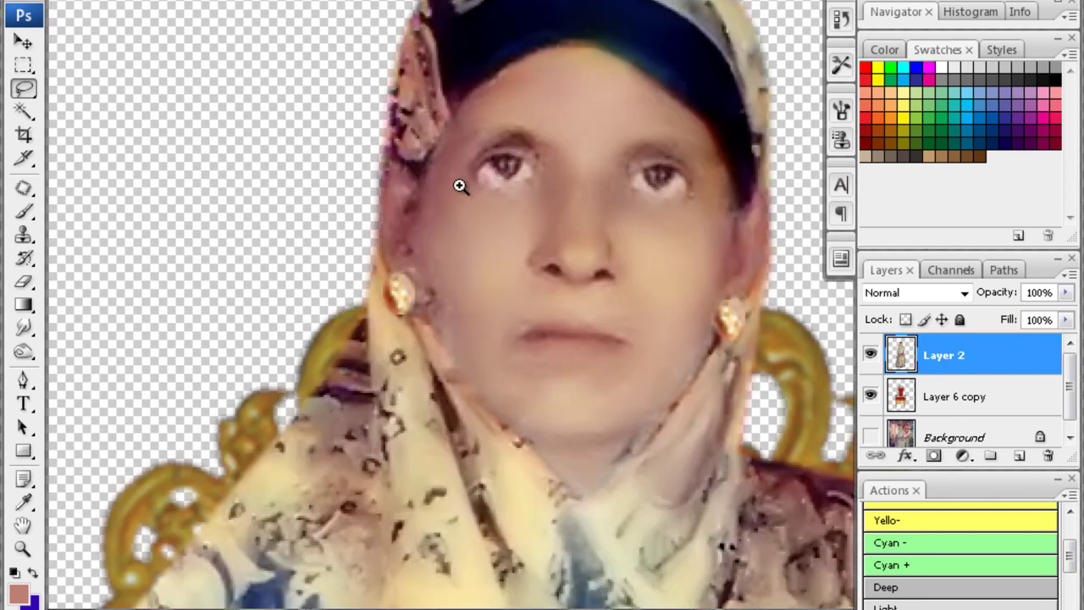
{"action": "left_click", "coordinate": [459, 185]}
Magic Wand-select the face skin, feather 5 px, and shift Cyan/Red to about -15
{"action": "key", "text": "w"}
{"action": "left_click", "coordinate": [402, 212]}
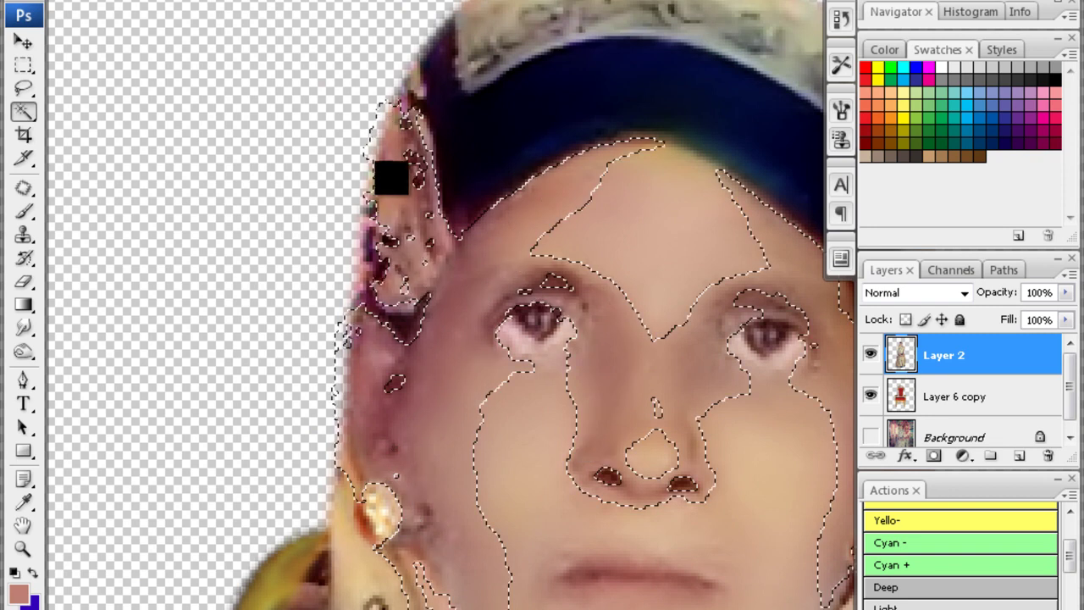
{"action": "key", "text": "ctrl+alt+d"}
{"action": "type", "text": "5"}
{"action": "key", "text": "Return"}
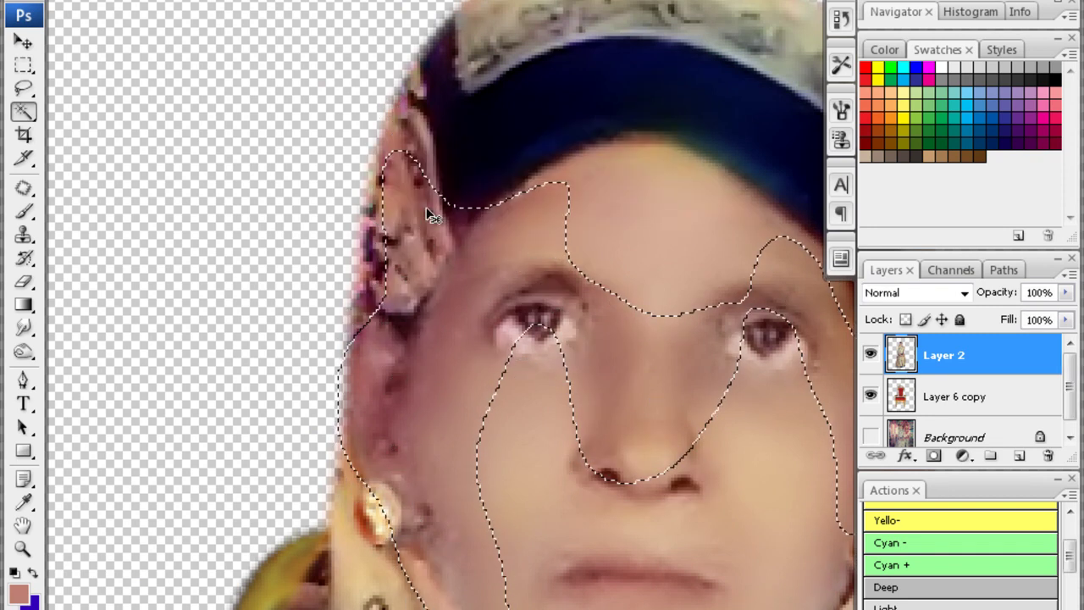
{"action": "key", "text": "ctrl+b"}
{"action": "left_click_drag", "start_coordinate": [905, 180], "coordinate": [891, 180]}
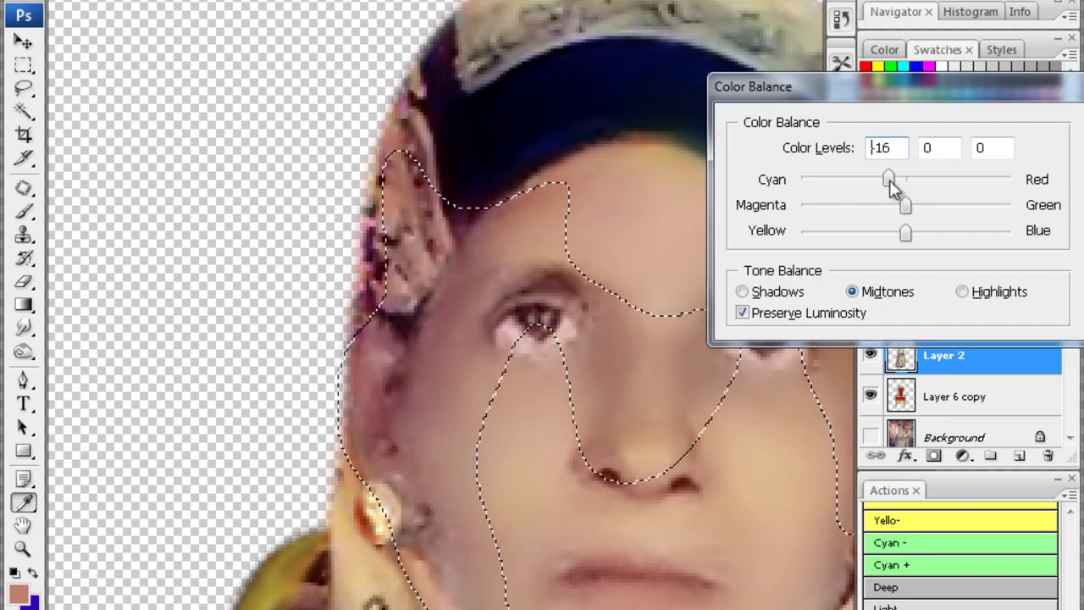
{"action": "key", "text": "Return"}
{"action": "key", "text": "ctrl+d"}
{"action": "key", "text": "ctrl+minus"}
{"action": "key", "text": "ctrl+minus"}
{"action": "key", "text": "ctrl+minus"}
{"action": "key", "text": "ctrl+minus"}
{"action": "key", "text": "ctrl+minus"}
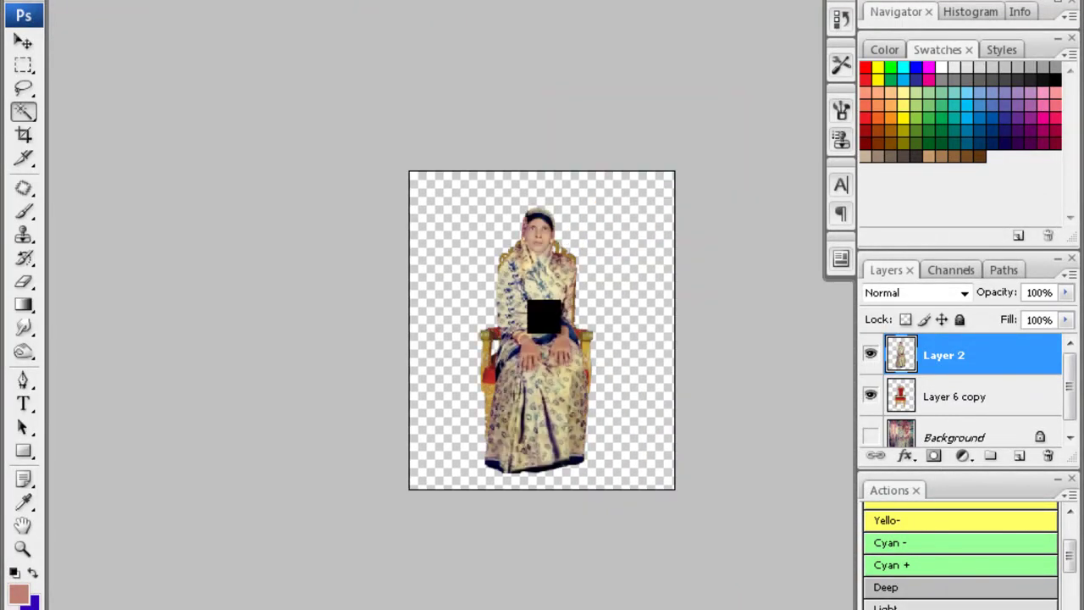
Bring up the Open dialog and set its file list back to large thumbnails
{"action": "key", "text": "ctrl+o"}
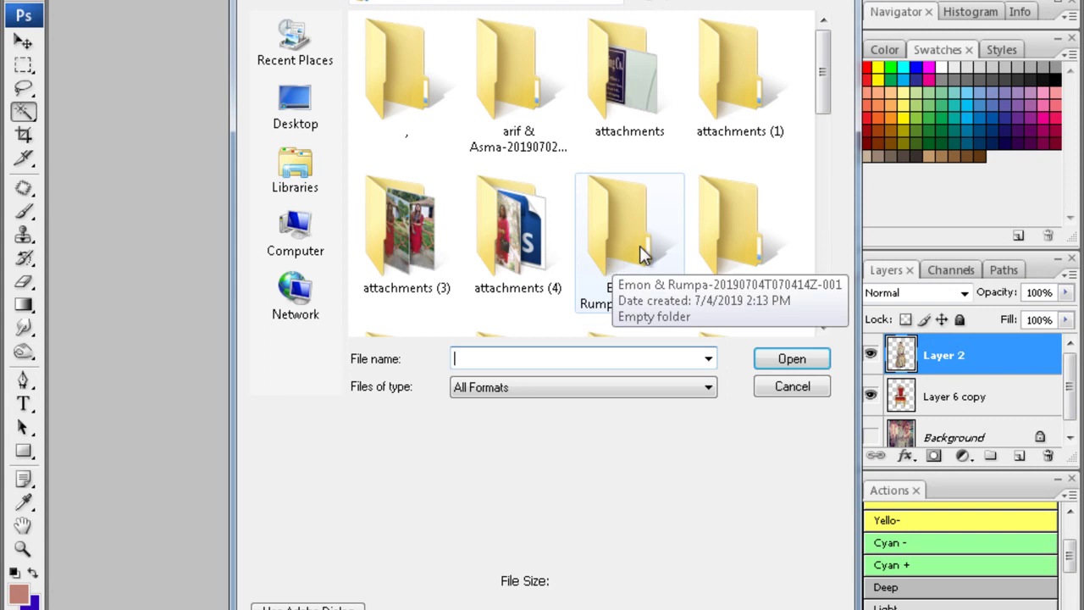
{"action": "left_click", "coordinate": [827, 6]}
{"action": "left_click", "coordinate": [872, 96]}
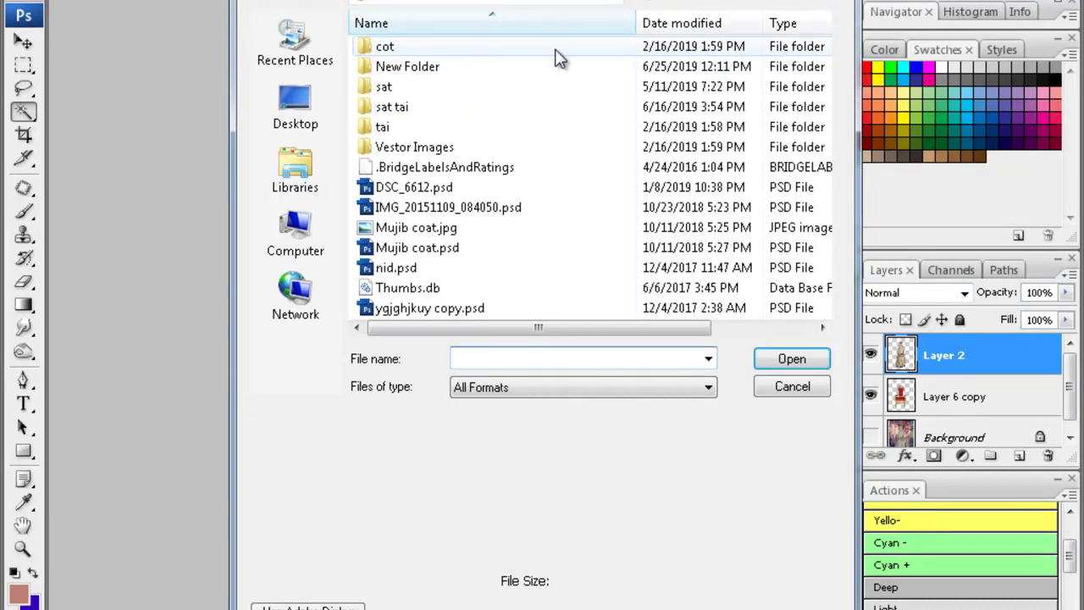
{"action": "left_click", "coordinate": [674, 4]}
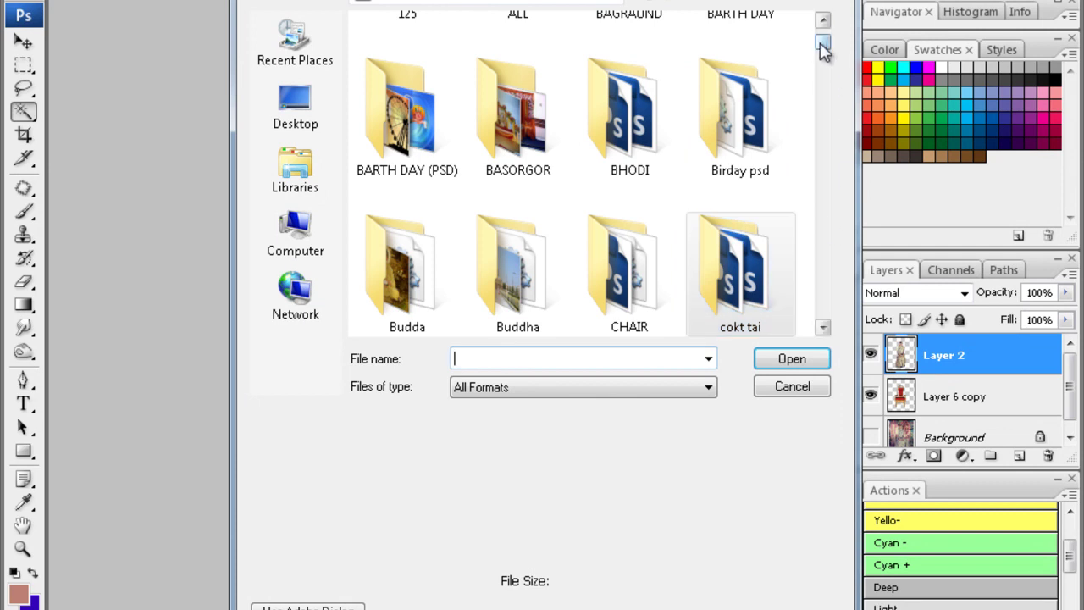
{"action": "left_click_drag", "start_coordinate": [823, 51], "coordinate": [675, 148]}
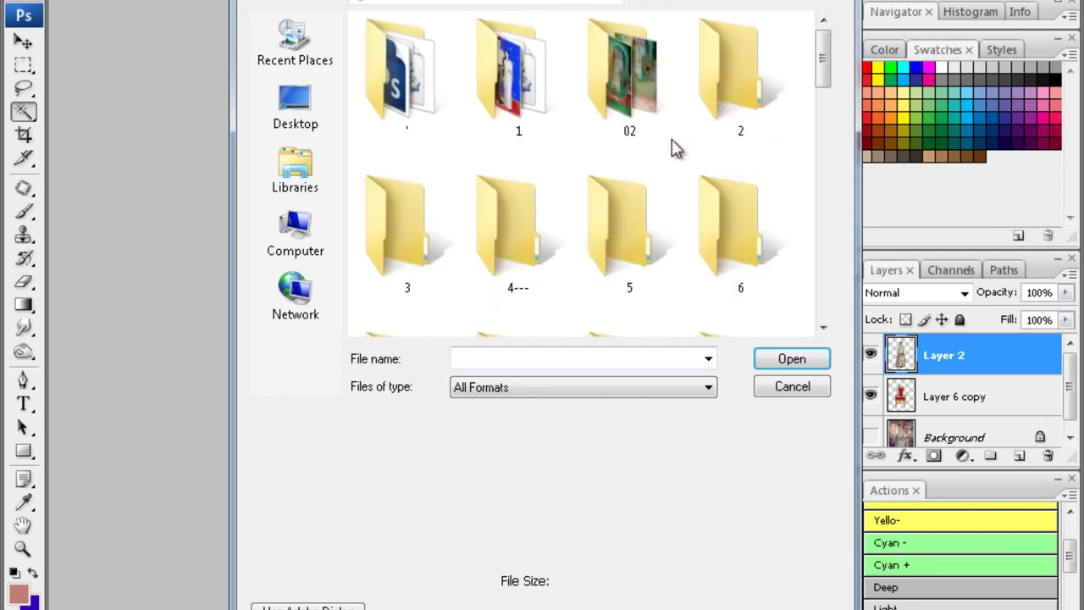
Browse the picture folders and open the backdrop image 101 (2).jpg
{"action": "double_click", "coordinate": [398, 72]}
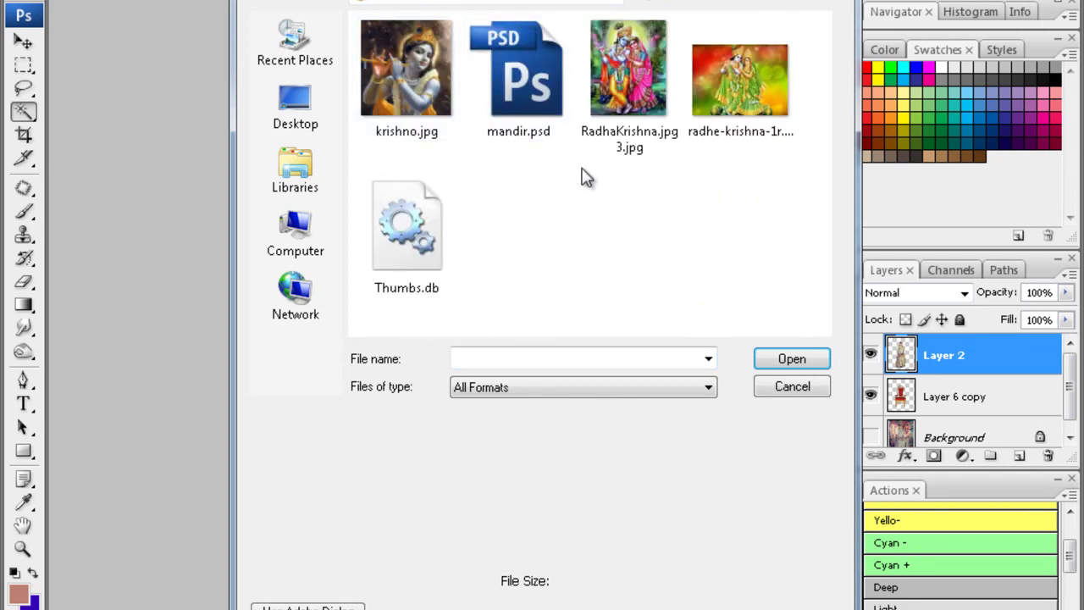
{"action": "key", "text": "BackSpace"}
{"action": "scroll", "coordinate": [639, 168], "scroll_direction": "down", "scroll_amount": 10}
{"action": "scroll", "coordinate": [663, 203], "scroll_direction": "down", "scroll_amount": 3}
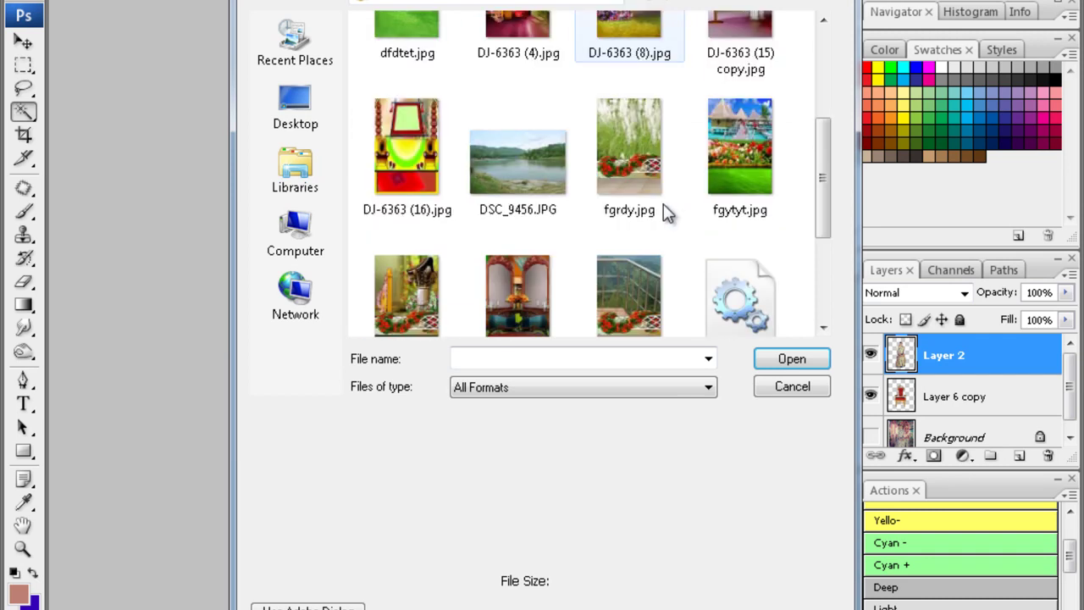
{"action": "scroll", "coordinate": [664, 212], "scroll_direction": "down", "scroll_amount": 5}
{"action": "scroll", "coordinate": [663, 212], "scroll_direction": "up", "scroll_amount": 5}
{"action": "scroll", "coordinate": [663, 212], "scroll_direction": "up", "scroll_amount": 2}
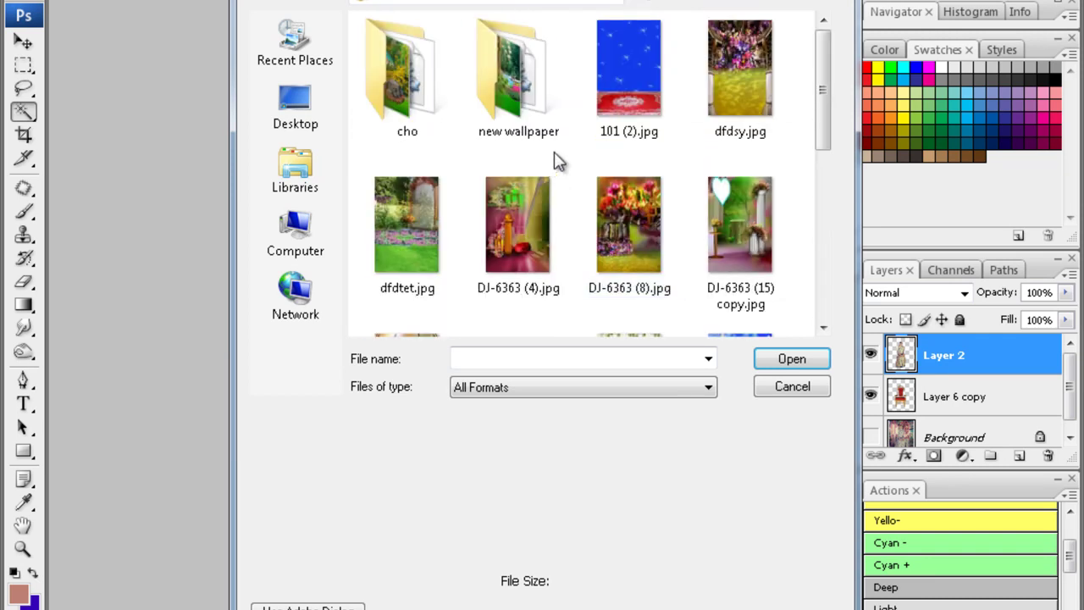
{"action": "scroll", "coordinate": [617, 97], "scroll_direction": "down", "scroll_amount": 10}
{"action": "scroll", "coordinate": [631, 230], "scroll_direction": "down", "scroll_amount": 5}
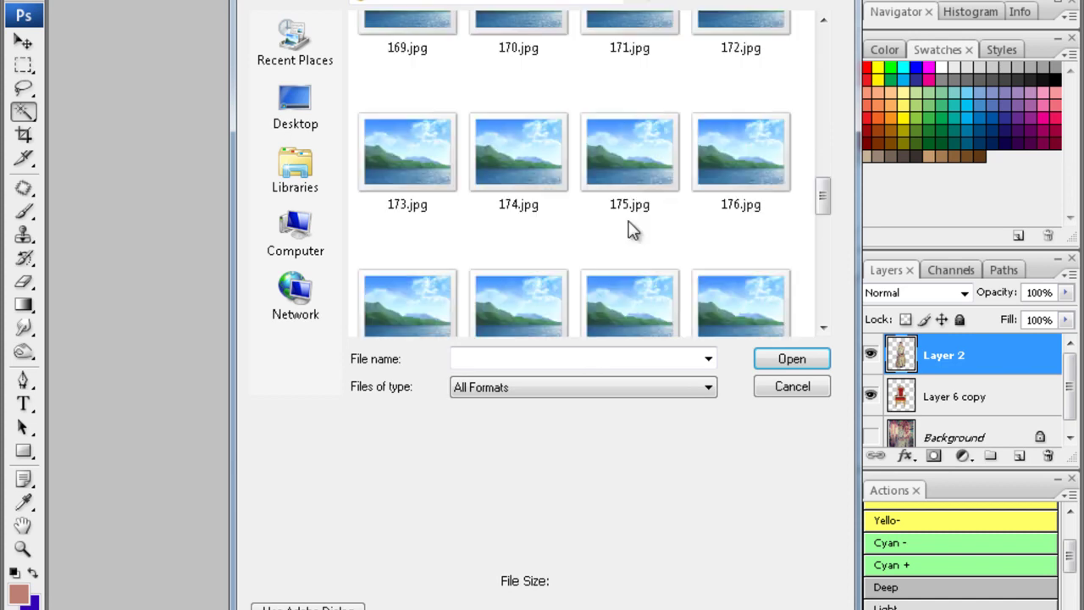
{"action": "scroll", "coordinate": [631, 230], "scroll_direction": "down", "scroll_amount": 5}
{"action": "scroll", "coordinate": [685, 251], "scroll_direction": "up", "scroll_amount": 8}
{"action": "scroll", "coordinate": [686, 258], "scroll_direction": "up", "scroll_amount": 10}
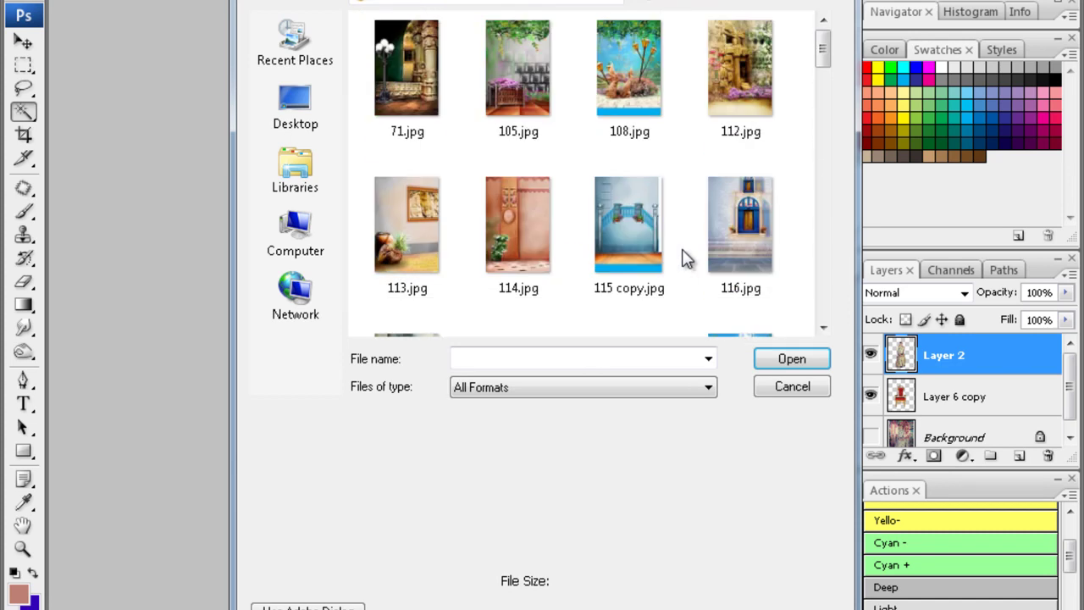
{"action": "scroll", "coordinate": [686, 258], "scroll_direction": "up", "scroll_amount": 3}
{"action": "scroll", "coordinate": [571, 191], "scroll_direction": "down", "scroll_amount": 3}
{"action": "scroll", "coordinate": [512, 89], "scroll_direction": "down", "scroll_amount": 10}
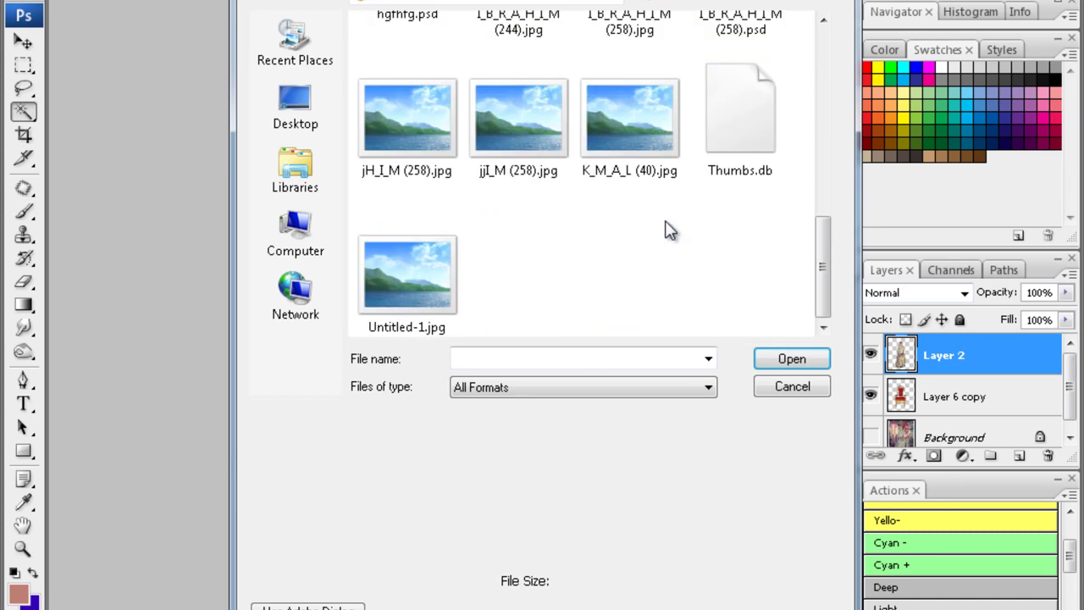
{"action": "scroll", "coordinate": [666, 231], "scroll_direction": "up", "scroll_amount": 10}
{"action": "scroll", "coordinate": [666, 222], "scroll_direction": "up", "scroll_amount": 10}
{"action": "double_click", "coordinate": [629, 109]}
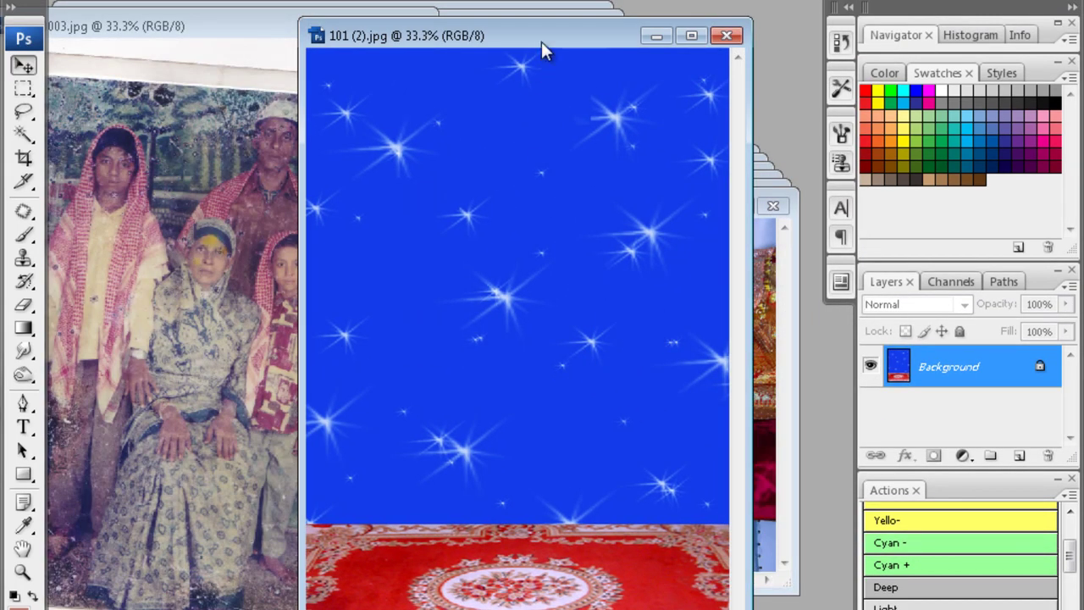
Copy the starry backdrop into the woman's document and stretch it to fill the canvas
{"action": "left_click_drag", "start_coordinate": [541, 41], "coordinate": [311, 39]}
{"action": "left_click_drag", "start_coordinate": [347, 316], "coordinate": [576, 368]}
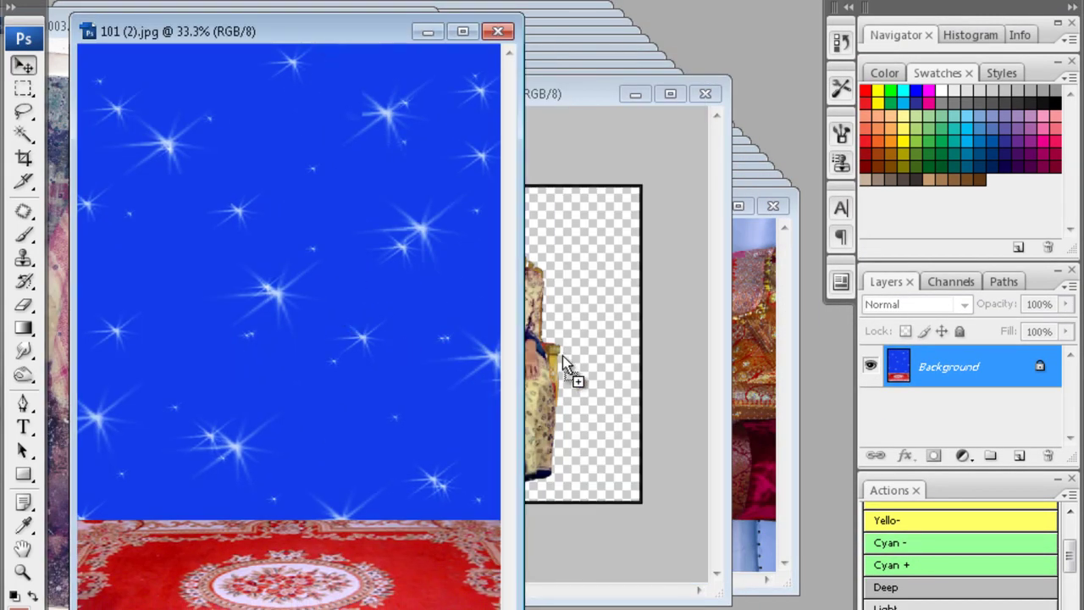
{"action": "key", "text": "f"}
{"action": "key", "text": "ctrl+t"}
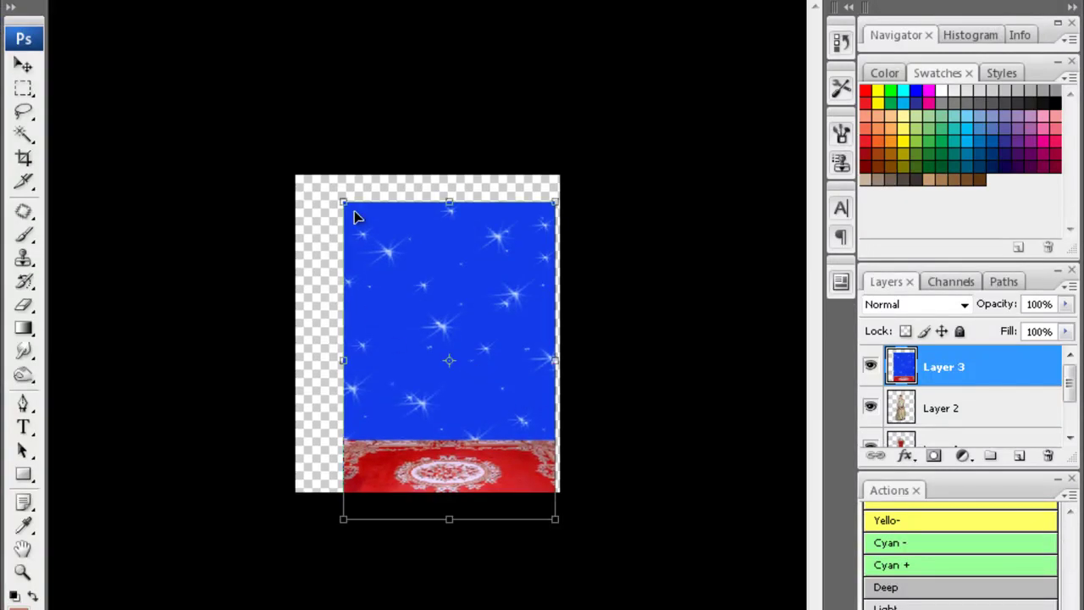
{"action": "left_click_drag", "start_coordinate": [343, 201], "coordinate": [324, 169]}
{"action": "left_click_drag", "start_coordinate": [407, 334], "coordinate": [387, 343]}
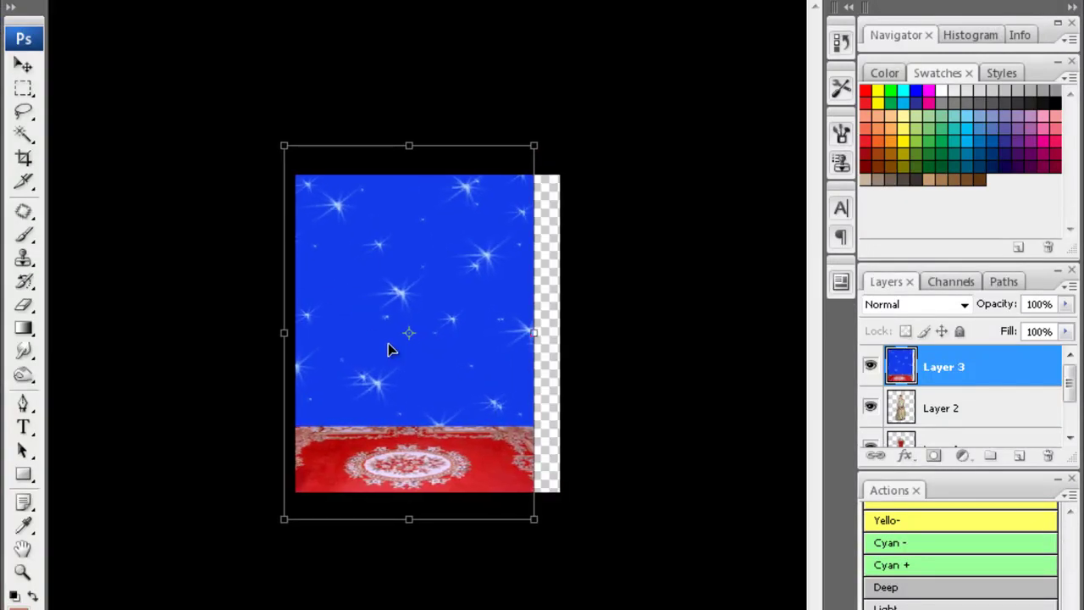
{"action": "left_click_drag", "start_coordinate": [409, 521], "coordinate": [406, 501]}
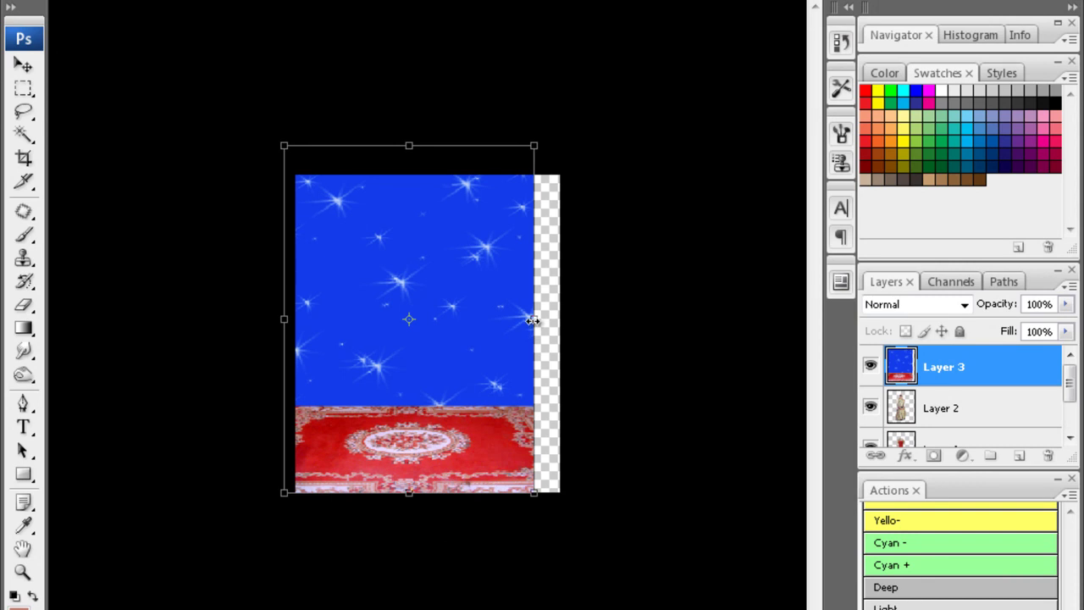
{"action": "left_click_drag", "start_coordinate": [533, 320], "coordinate": [557, 320]}
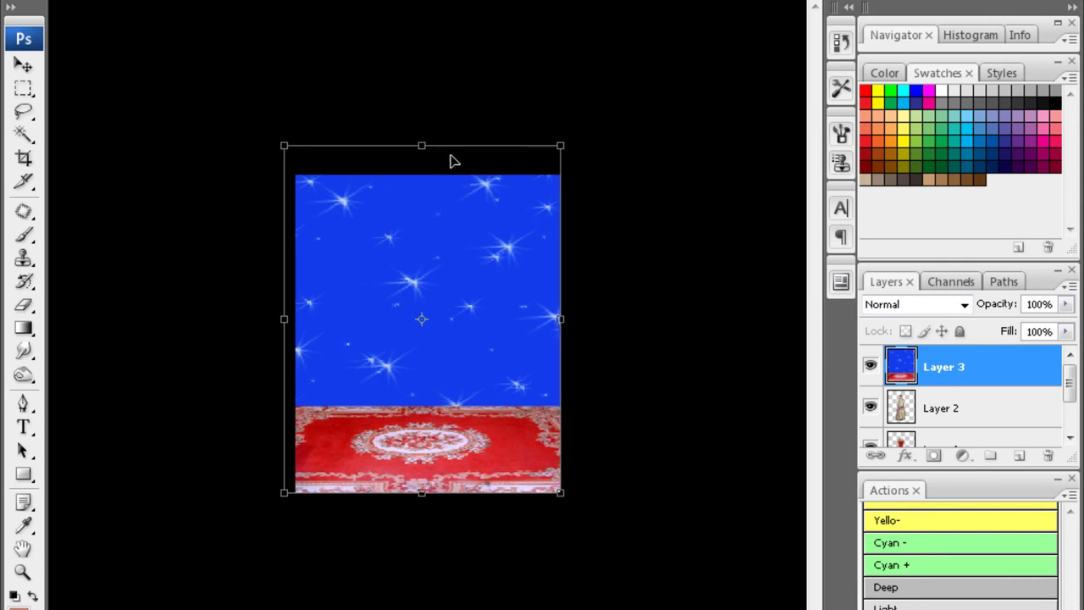
{"action": "key", "text": "Return"}
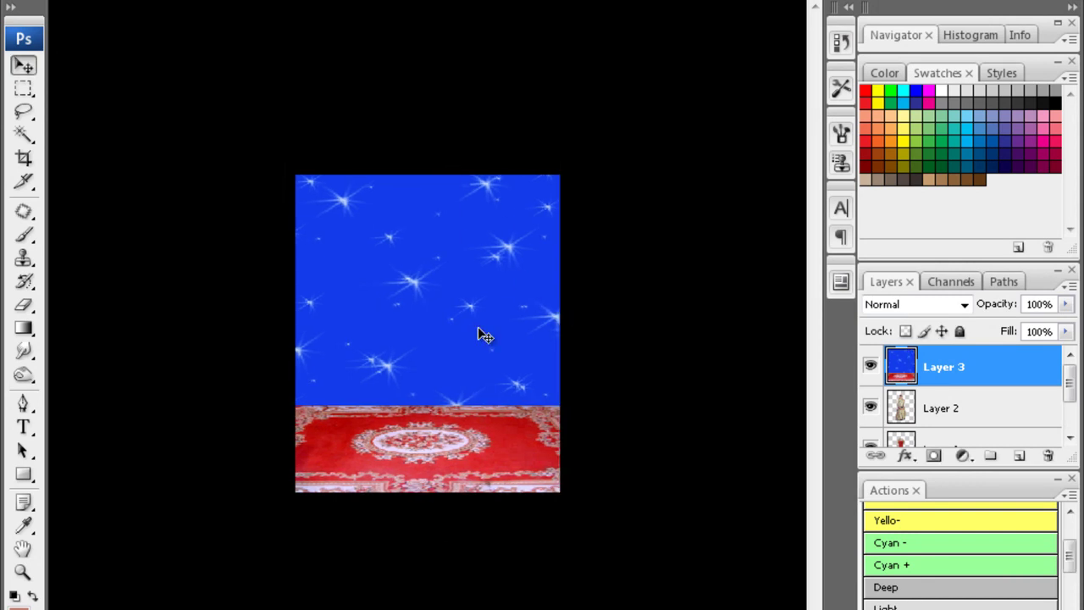
Send the backdrop behind the woman and chair, then shrink the woman slightly
{"action": "key", "text": "ctrl+bracketleft"}
{"action": "key", "text": "ctrl+bracketleft"}
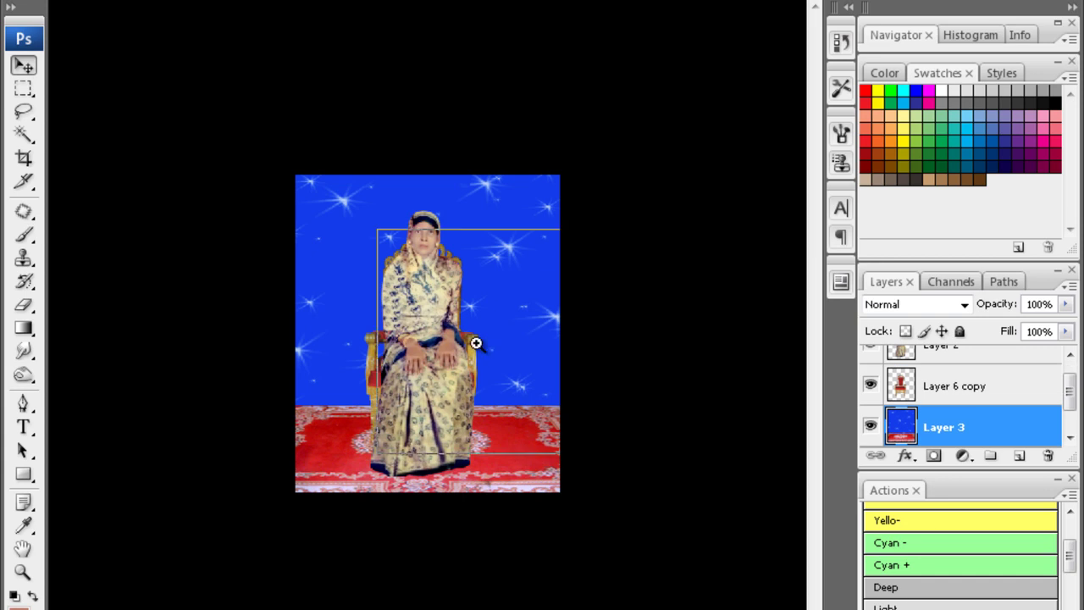
{"action": "left_click", "coordinate": [476, 343], "text": "ctrl"}
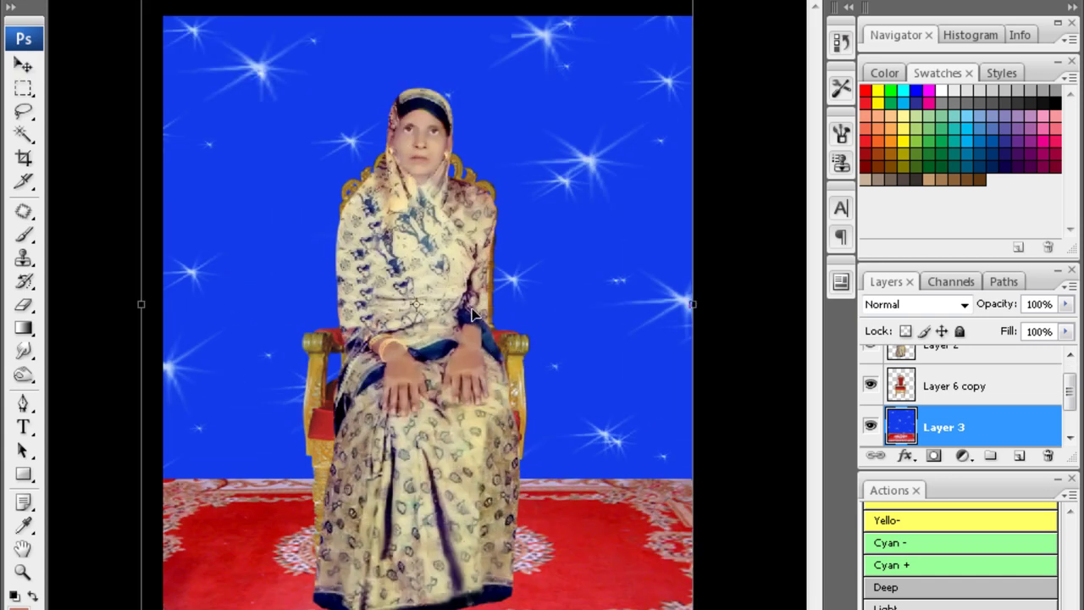
{"action": "left_click", "coordinate": [435, 291]}
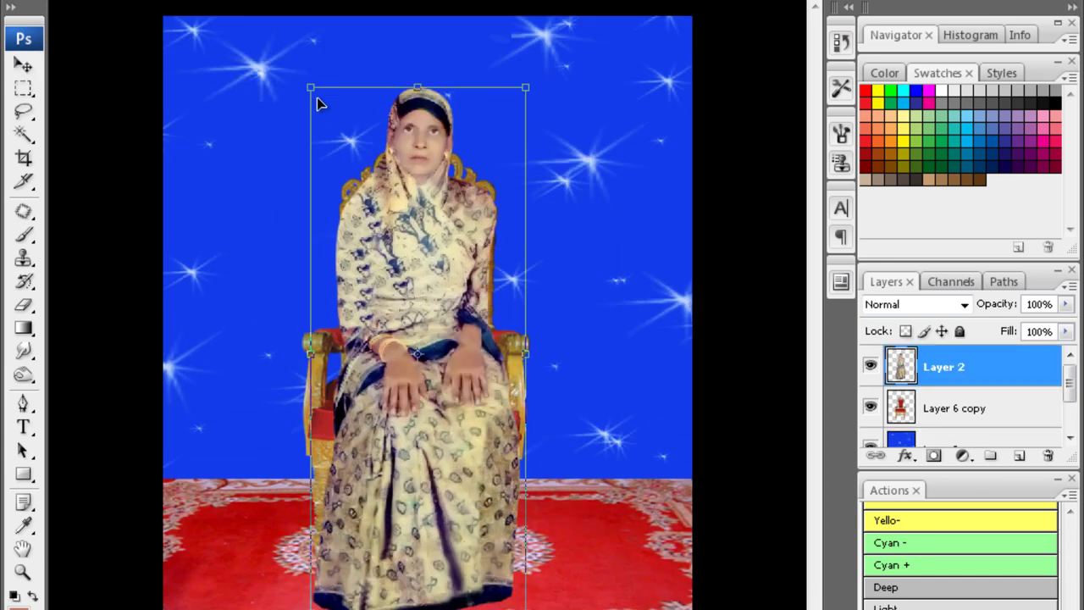
{"action": "left_click_drag", "start_coordinate": [319, 102], "coordinate": [345, 175]}
{"action": "key", "text": "Return"}
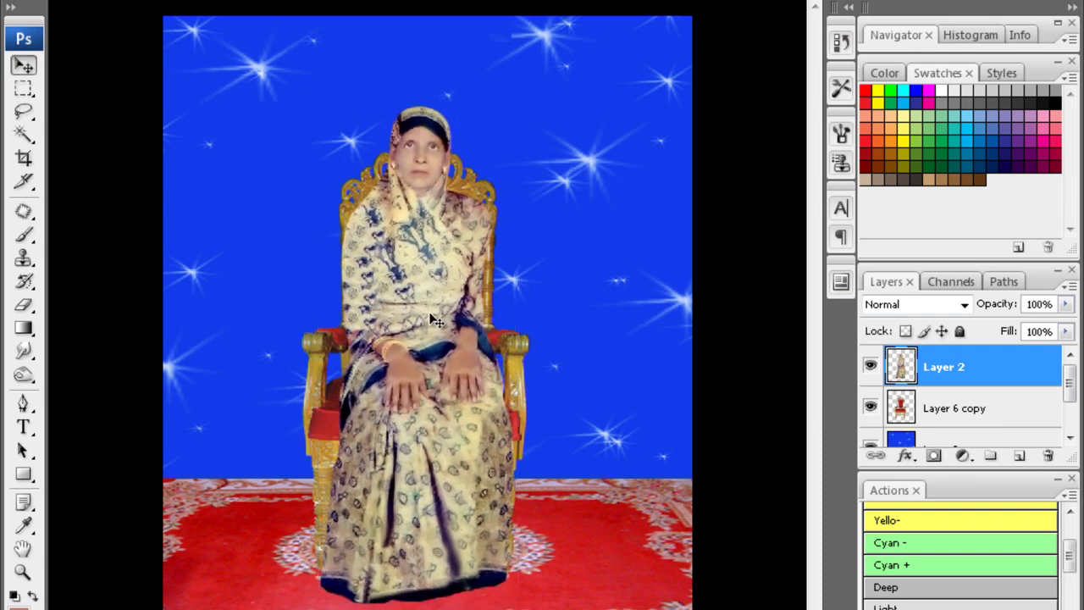
Enlarge the woman and chair together, raise them slightly, then select backdrop Layer 3
{"action": "key", "text": "ctrl+minus"}
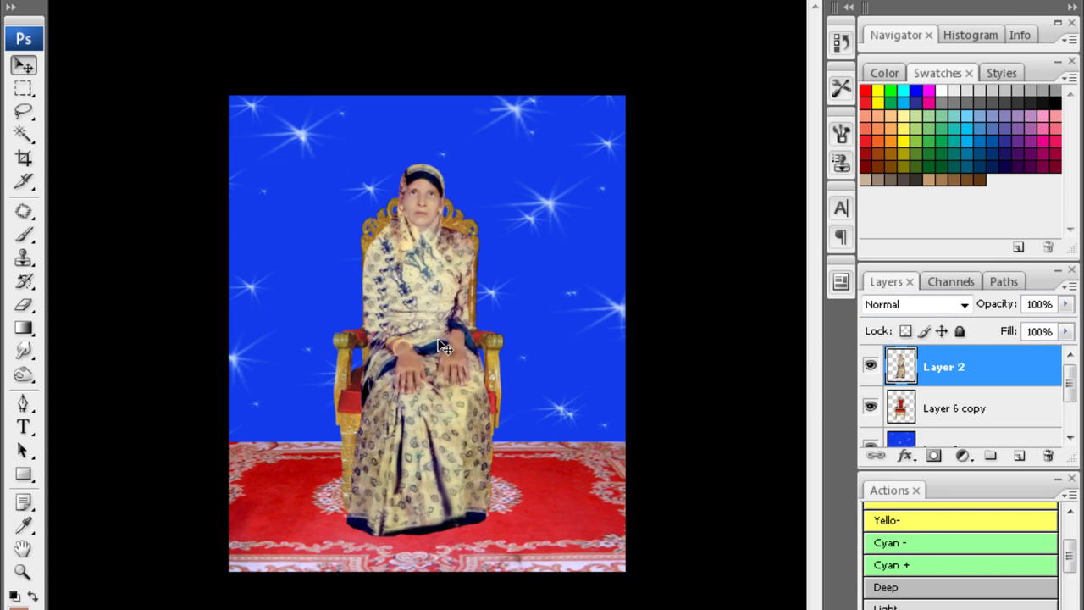
{"action": "left_click", "coordinate": [916, 401], "text": "shift"}
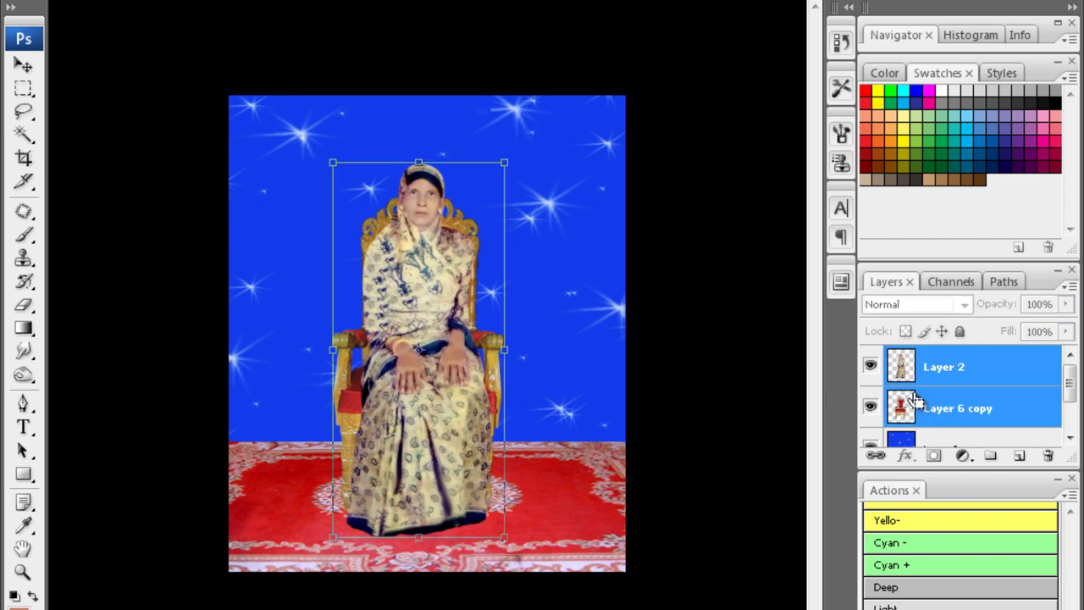
{"action": "left_click_drag", "start_coordinate": [330, 164], "coordinate": [322, 145]}
{"action": "left_click_drag", "start_coordinate": [421, 307], "coordinate": [421, 297]}
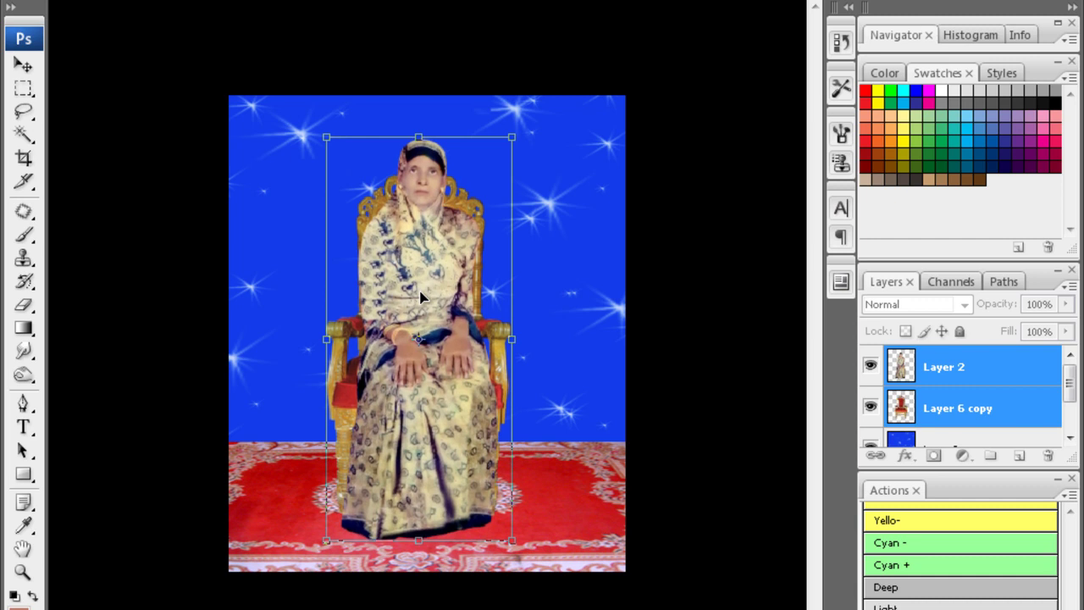
{"action": "key", "text": "Return"}
{"action": "right_click", "coordinate": [272, 181]}
{"action": "left_click", "coordinate": [301, 205]}
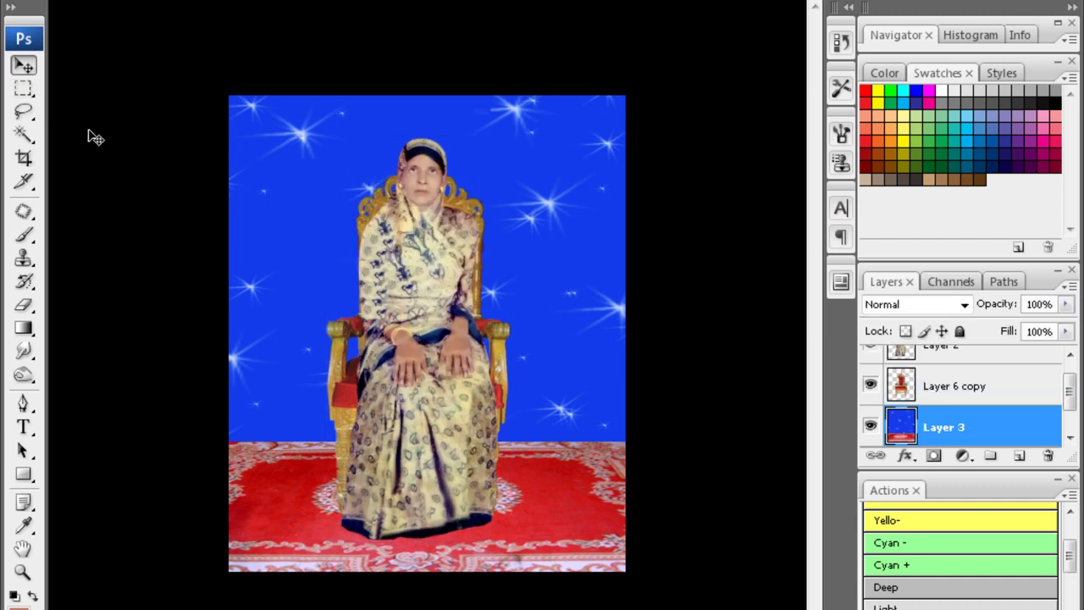
Marquee and delete the starry blue sky above the carpet, then deselect
{"action": "left_click_drag", "start_coordinate": [555, 315], "coordinate": [625, 441]}
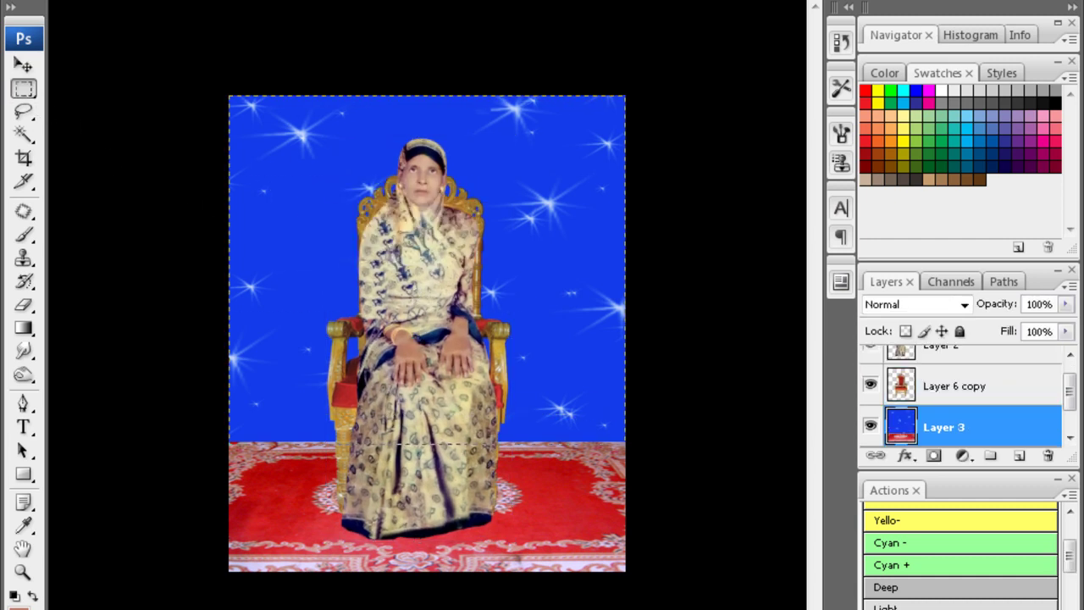
{"action": "key", "text": "Delete"}
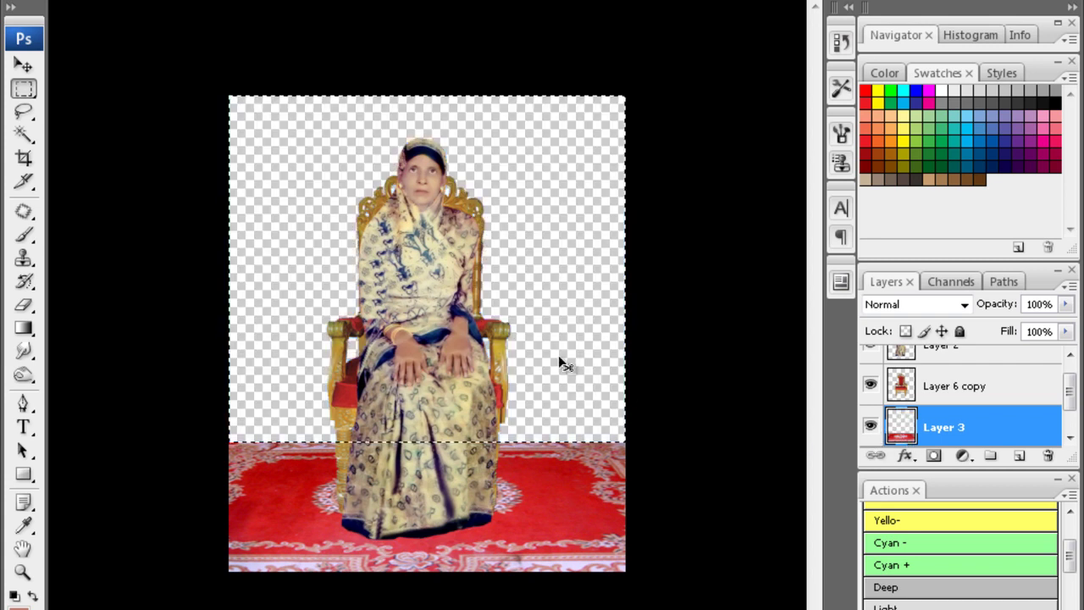
{"action": "key", "text": "ctrl+d"}
{"action": "key", "text": "ctrl+equal"}
{"action": "key", "text": "ctrl+minus"}
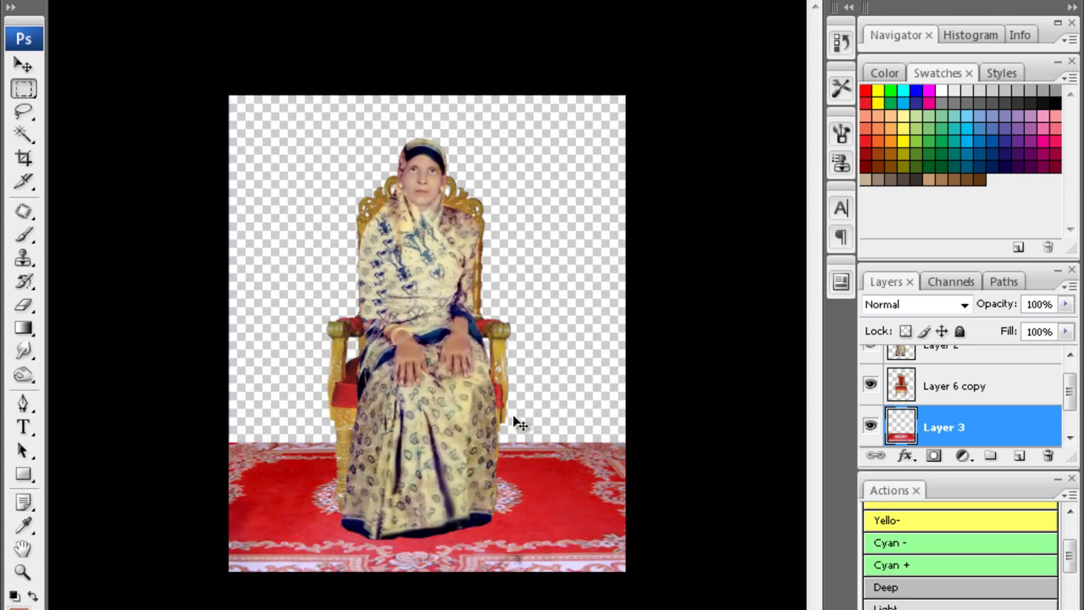
Search folders 82 and 2 in the Open dialog for the curtain image
{"action": "key", "text": "ctrl+o"}
{"action": "left_click", "coordinate": [821, 4]}
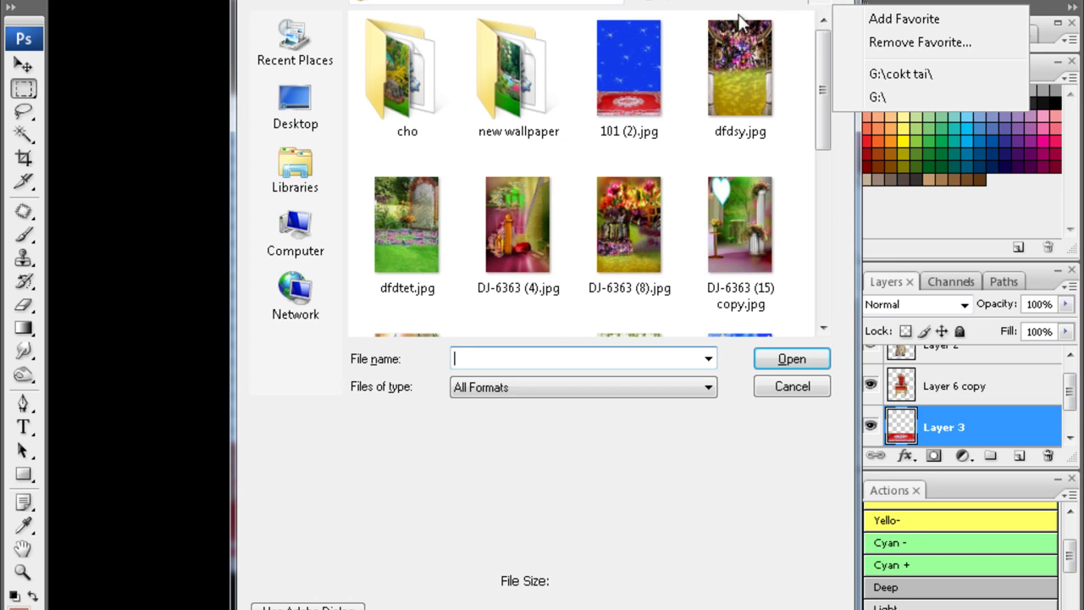
{"action": "left_click", "coordinate": [678, 6]}
{"action": "double_click", "coordinate": [616, 84]}
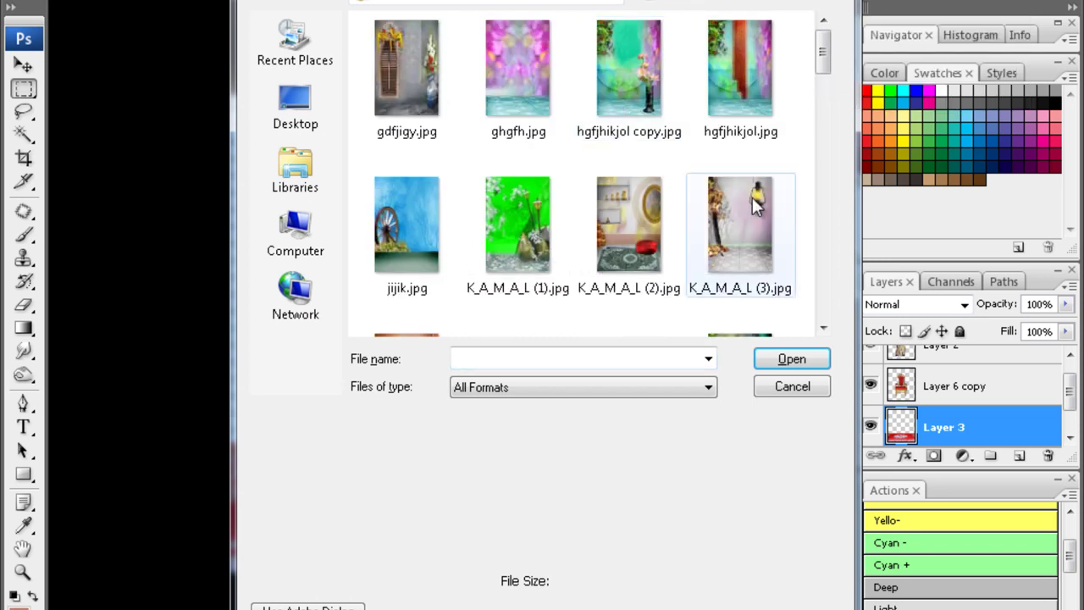
{"action": "scroll", "coordinate": [746, 237], "scroll_direction": "down", "scroll_amount": 10}
{"action": "key", "text": "BackSpace"}
{"action": "double_click", "coordinate": [734, 95]}
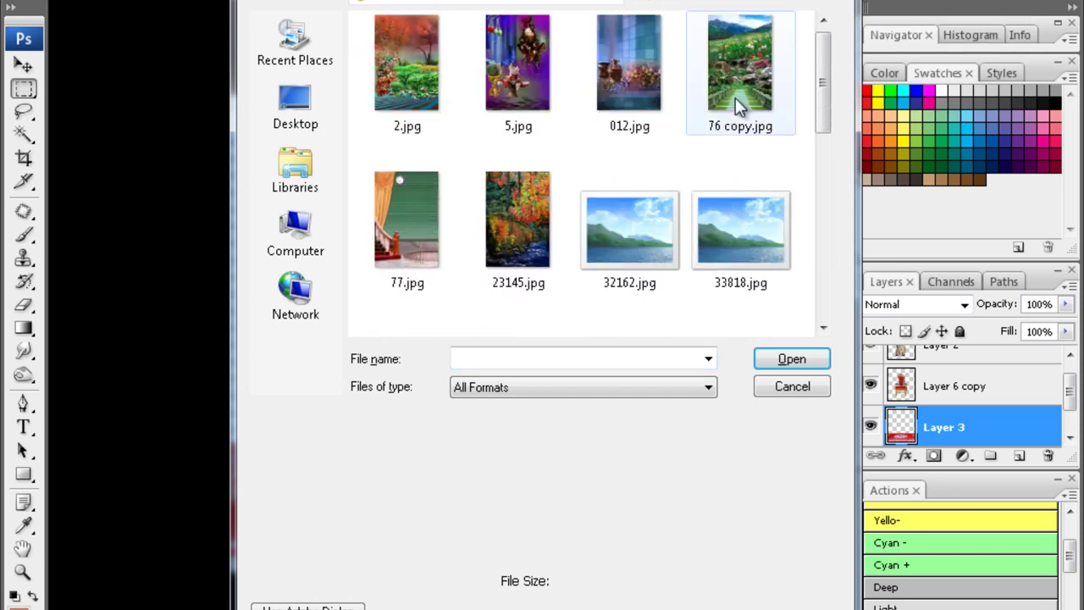
{"action": "scroll", "coordinate": [745, 229], "scroll_direction": "down", "scroll_amount": 10}
{"action": "key", "text": "BackSpace"}
Find the 4--- folder and open the blue curtain image IBRAHIM (109).jpg
{"action": "double_click", "coordinate": [603, 237]}
{"action": "scroll", "coordinate": [603, 213], "scroll_direction": "down", "scroll_amount": 10}
{"action": "key", "text": "BackSpace"}
{"action": "double_click", "coordinate": [534, 235]}
{"action": "scroll", "coordinate": [618, 229], "scroll_direction": "down", "scroll_amount": 5}
{"action": "scroll", "coordinate": [623, 229], "scroll_direction": "down", "scroll_amount": 2}
{"action": "scroll", "coordinate": [623, 233], "scroll_direction": "down", "scroll_amount": 10}
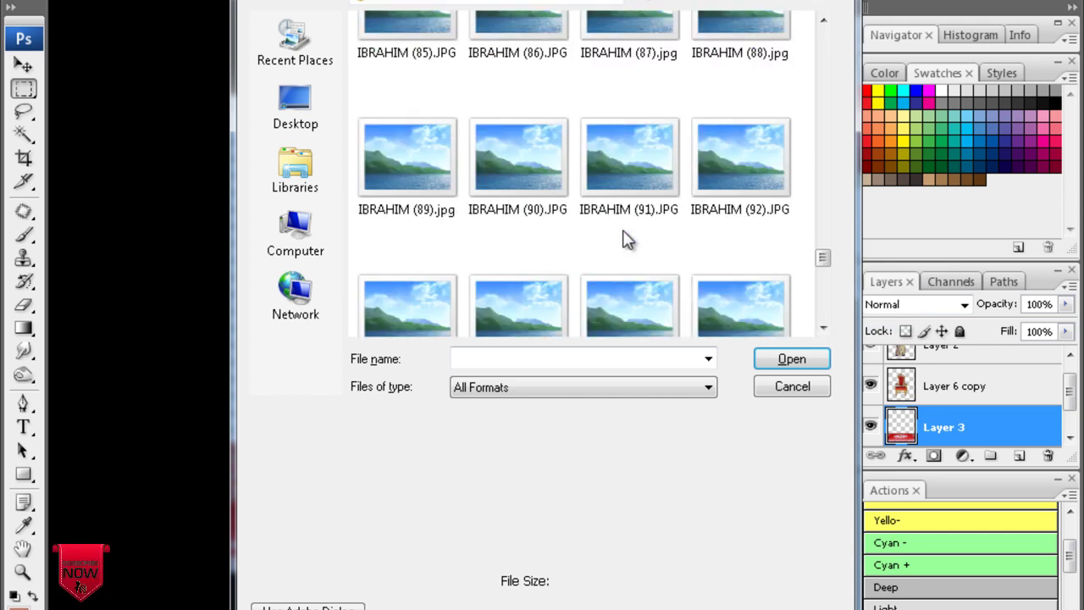
{"action": "scroll", "coordinate": [626, 236], "scroll_direction": "down", "scroll_amount": 5}
{"action": "double_click", "coordinate": [447, 169]}
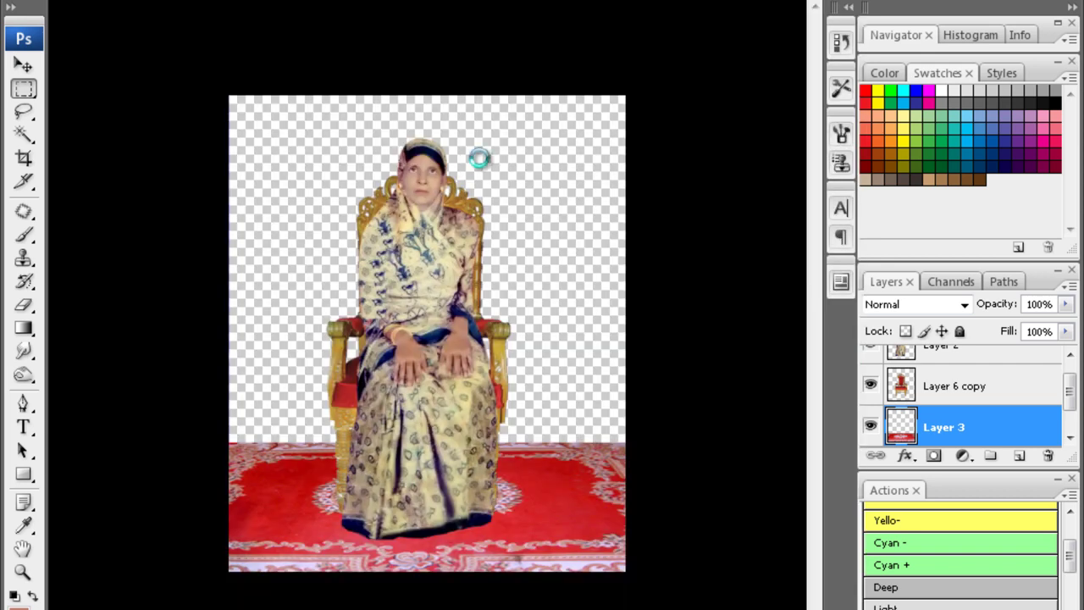
Drag the curtain into the woman's document as Layer 4, shortened and narrowed above the carpet
{"action": "key", "text": "f"}
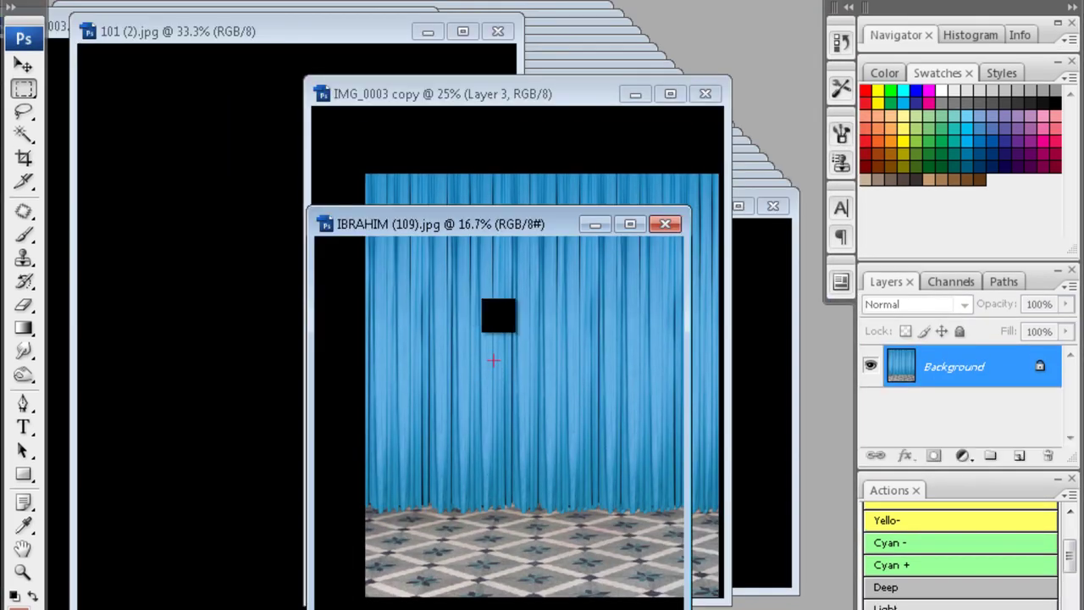
{"action": "left_click_drag", "start_coordinate": [478, 245], "coordinate": [395, 235]}
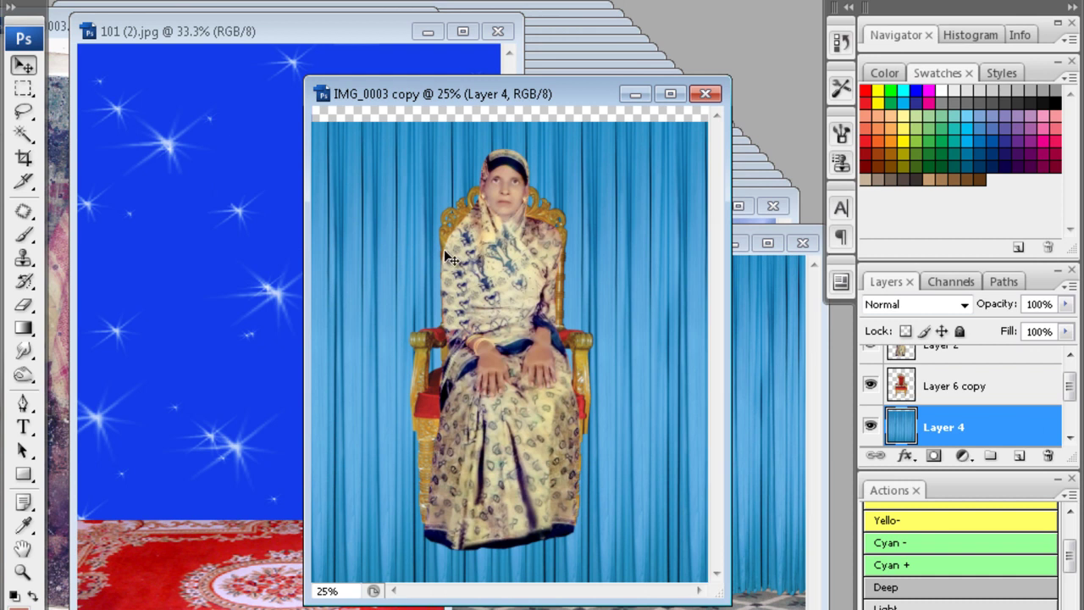
{"action": "key", "text": "f"}
{"action": "key", "text": "f"}
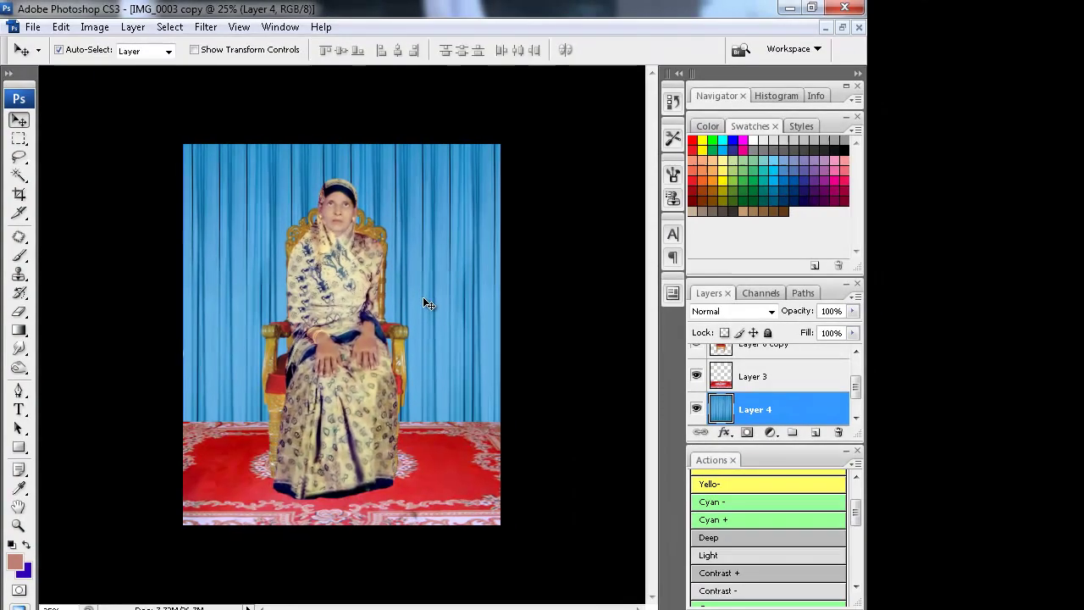
{"action": "left_click", "coordinate": [427, 338], "text": "alt"}
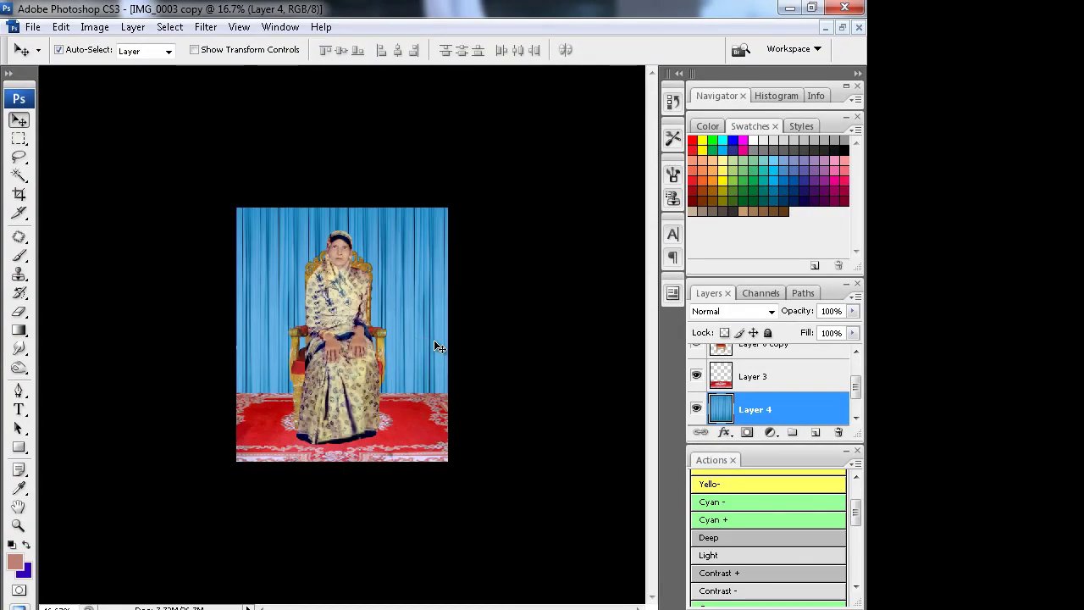
{"action": "key", "text": "ctrl+t"}
{"action": "left_click_drag", "start_coordinate": [317, 539], "coordinate": [343, 454]}
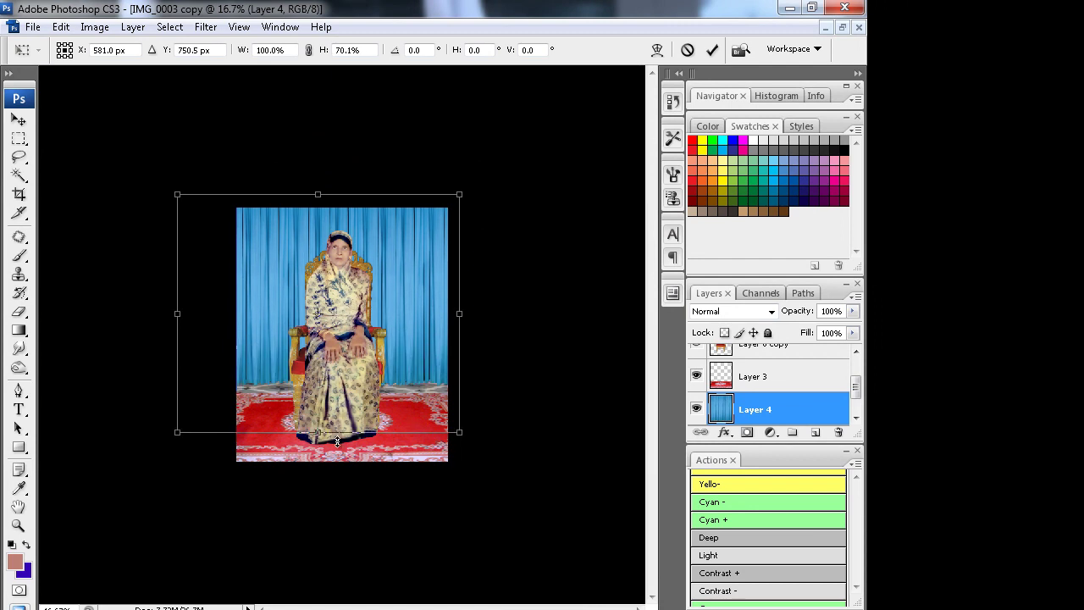
{"action": "left_click_drag", "start_coordinate": [177, 318], "coordinate": [226, 317]}
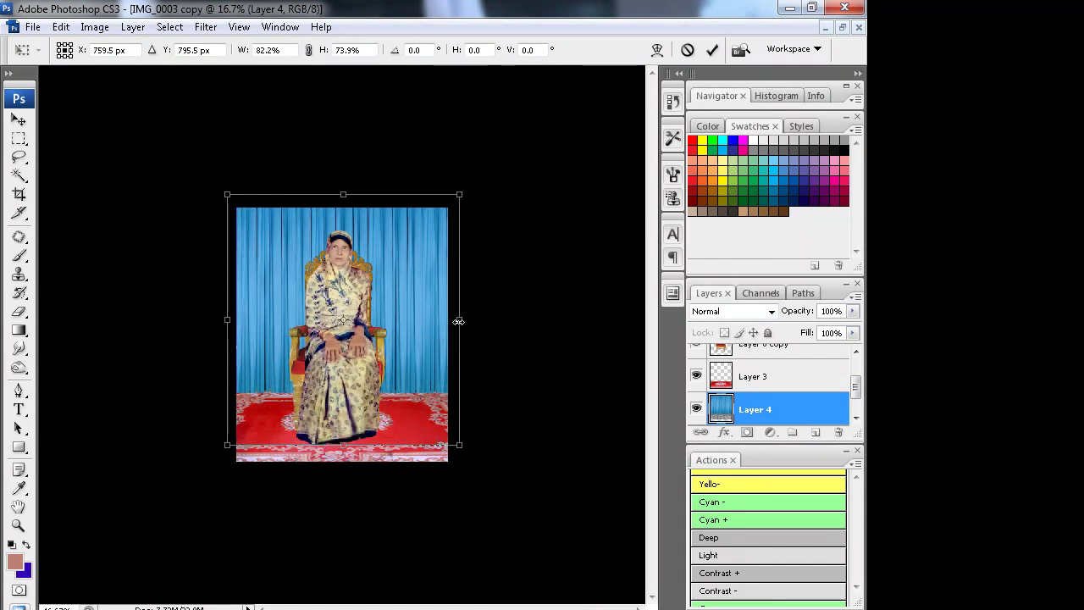
{"action": "left_click_drag", "start_coordinate": [458, 322], "coordinate": [454, 321]}
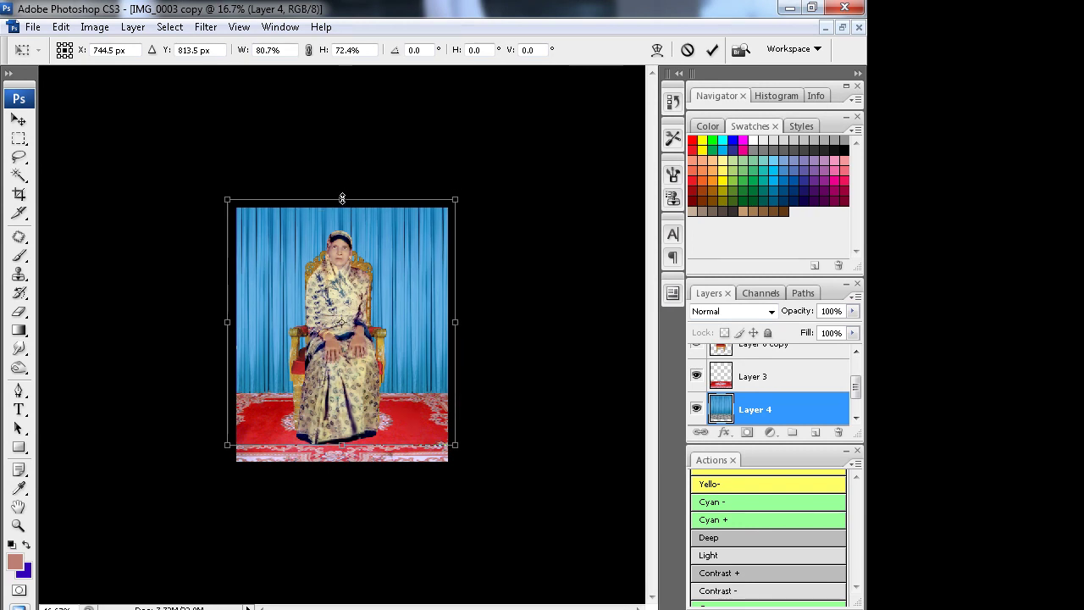
{"action": "key", "text": "Return"}
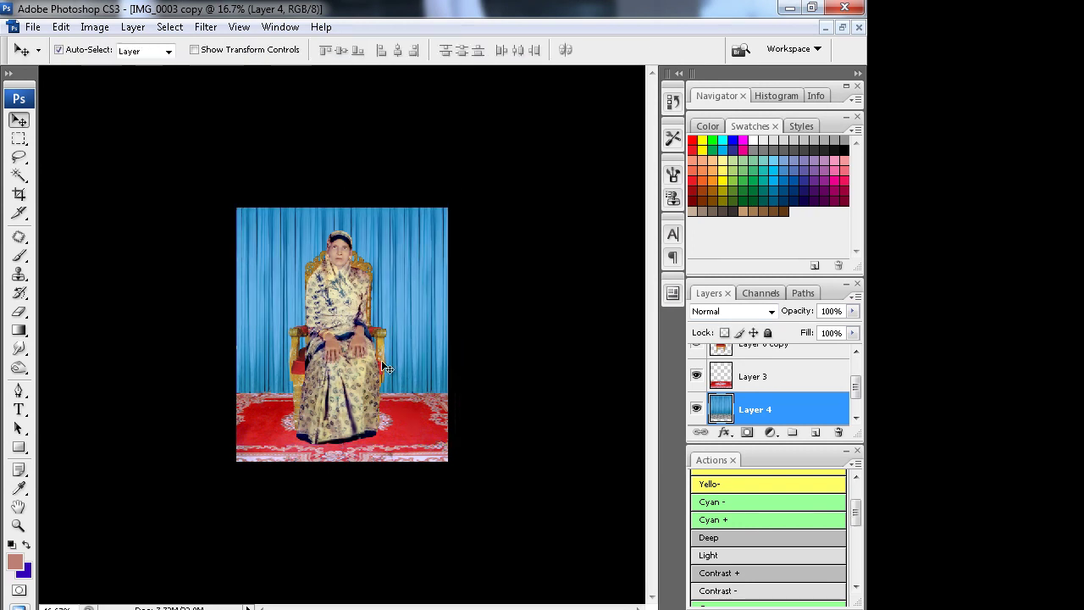
Stretch the carpet Layer 3 slightly taller upward, then reselect curtain Layer 4
{"action": "scroll", "coordinate": [381, 360], "scroll_direction": "up", "scroll_amount": 1}
{"action": "scroll", "coordinate": [373, 330], "scroll_direction": "up", "scroll_amount": 1}
{"action": "scroll", "coordinate": [365, 296], "scroll_direction": "up", "scroll_amount": 1}
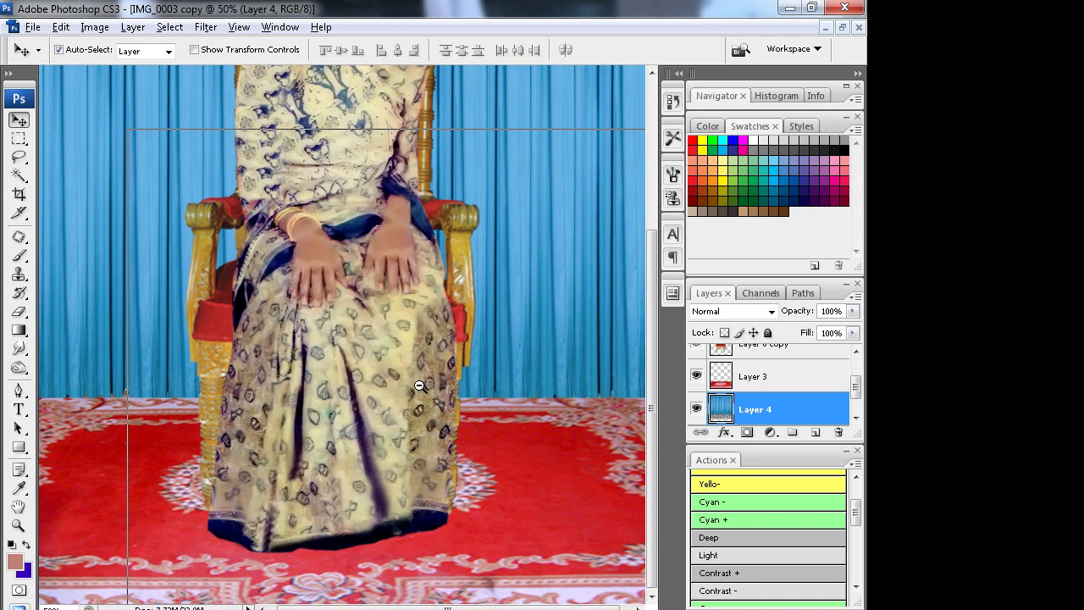
{"action": "scroll", "coordinate": [419, 385], "scroll_direction": "down", "scroll_amount": 1}
{"action": "right_click", "coordinate": [494, 467]}
{"action": "left_click", "coordinate": [524, 480]}
{"action": "key", "text": "ctrl+t"}
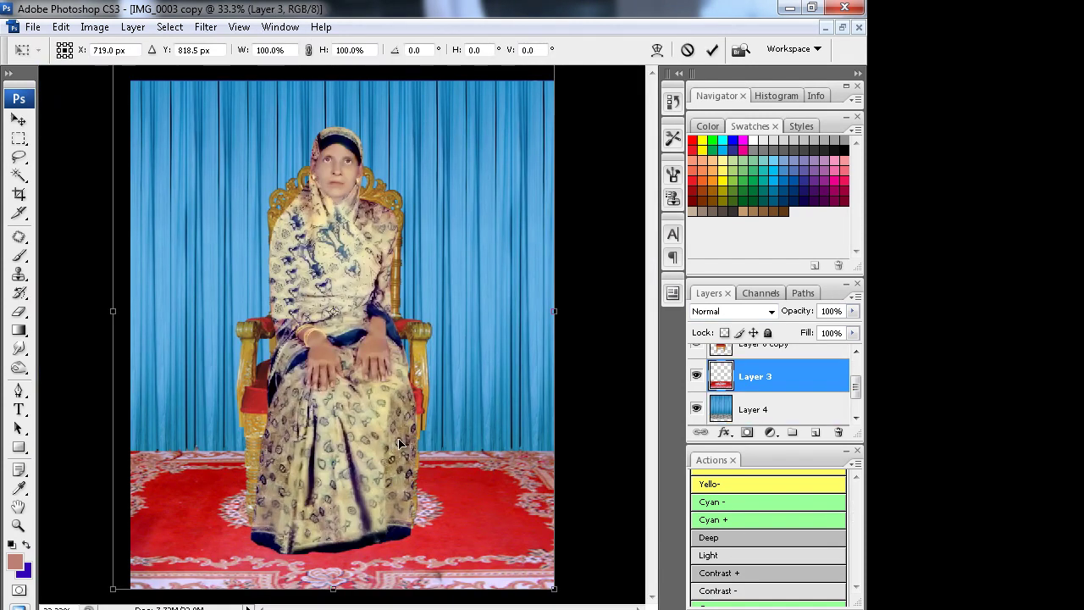
{"action": "key", "text": "Return"}
{"action": "right_click", "coordinate": [467, 456]}
{"action": "right_click", "coordinate": [460, 493]}
{"action": "left_click", "coordinate": [479, 503]}
{"action": "key", "text": "ctrl+t"}
{"action": "scroll", "coordinate": [334, 394], "scroll_direction": "down", "scroll_amount": 1}
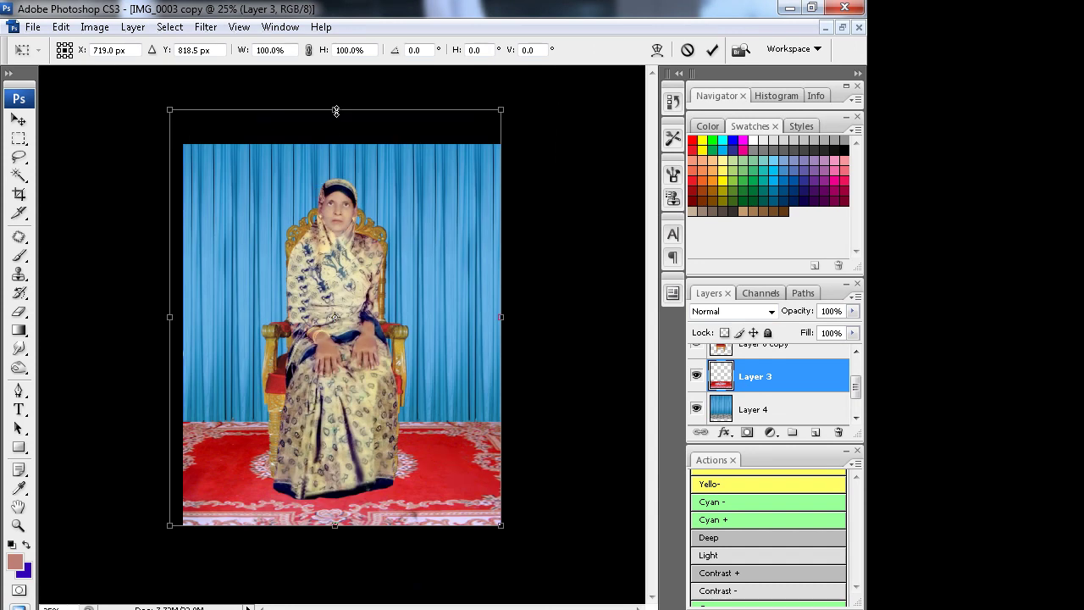
{"action": "left_click_drag", "start_coordinate": [336, 111], "coordinate": [337, 107]}
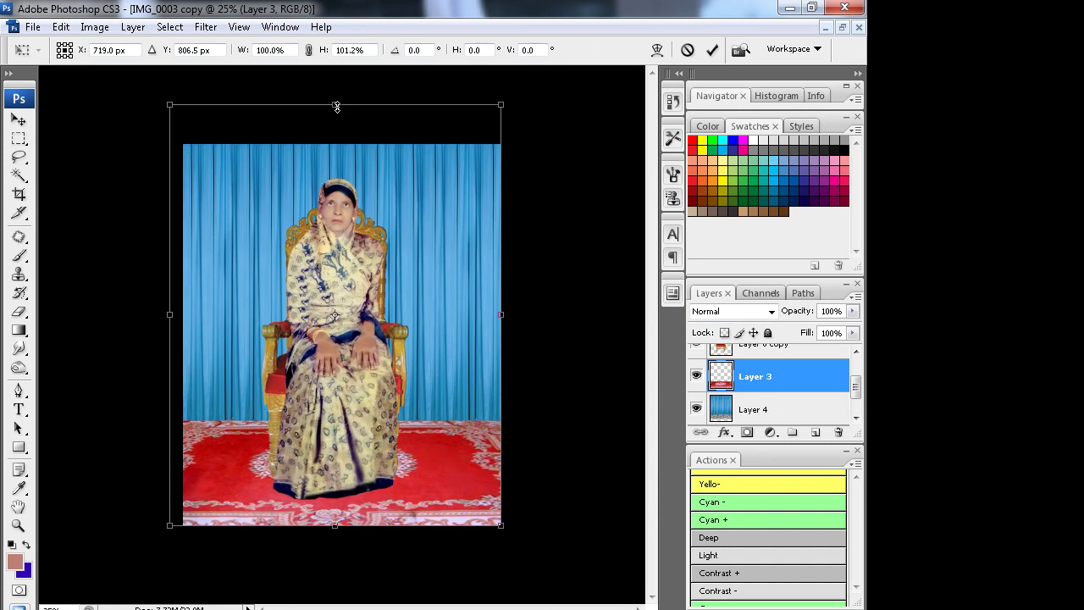
{"action": "key", "text": "Return"}
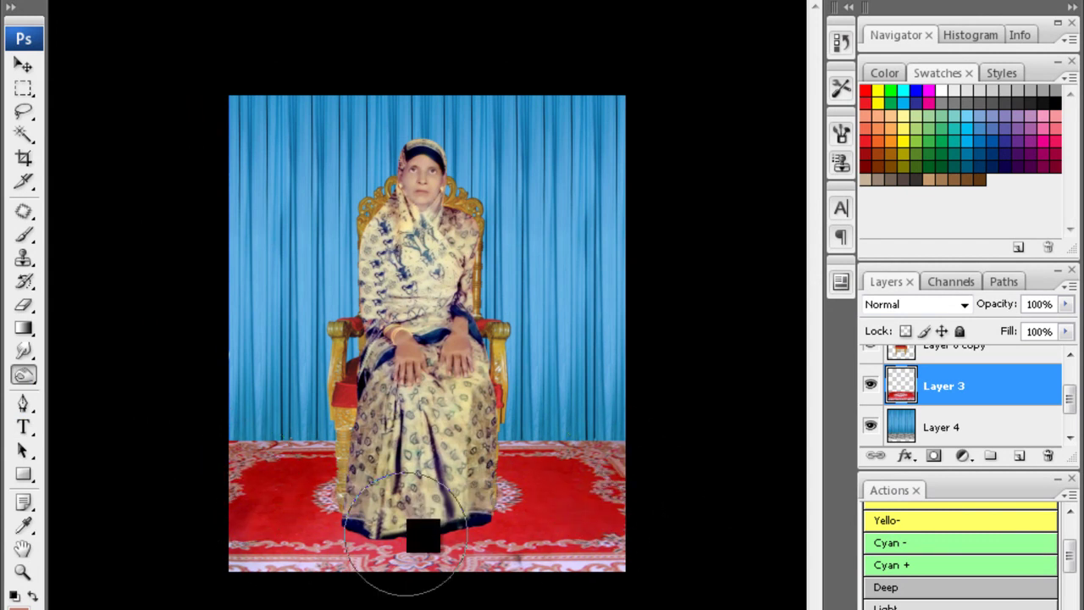
{"action": "left_click", "coordinate": [940, 423]}
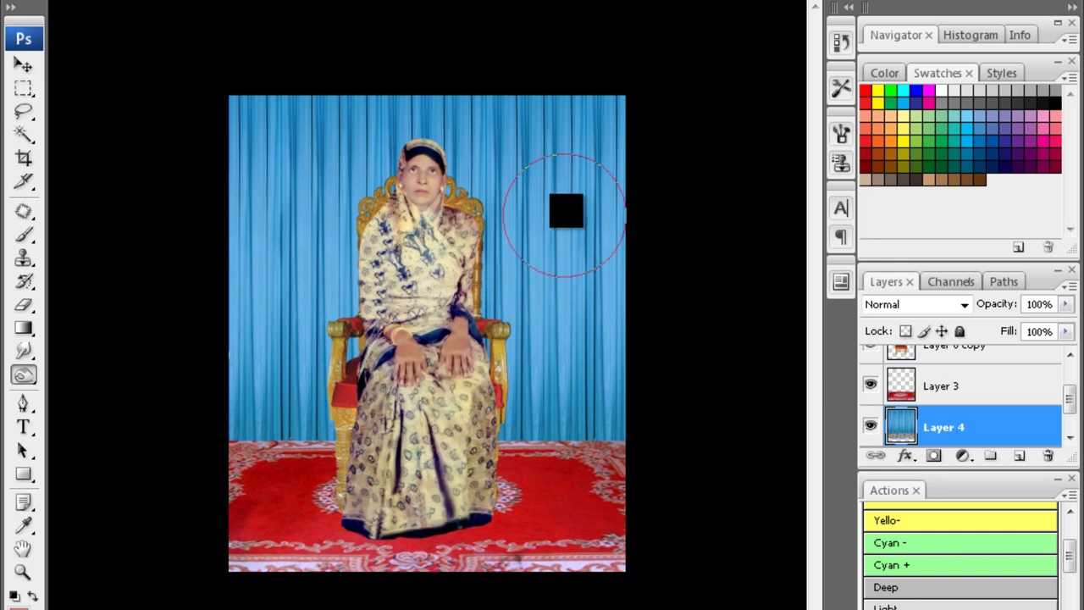
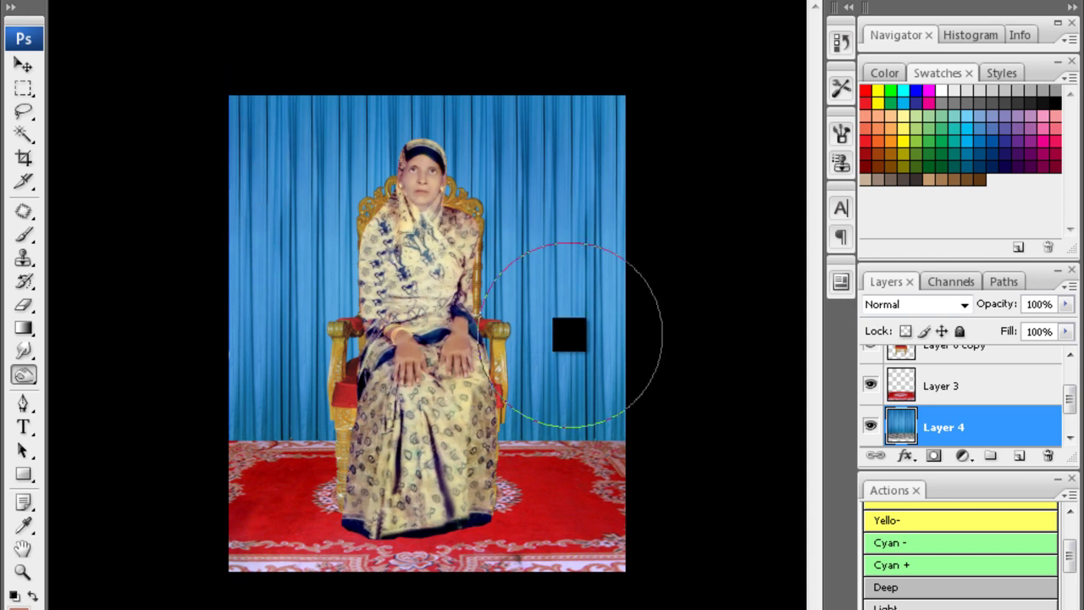
Raise the curtain layer's saturation to +8 with Hue/Saturation
{"action": "key", "text": "ctrl+u"}
{"action": "left_click_drag", "start_coordinate": [716, 241], "coordinate": [719, 243]}
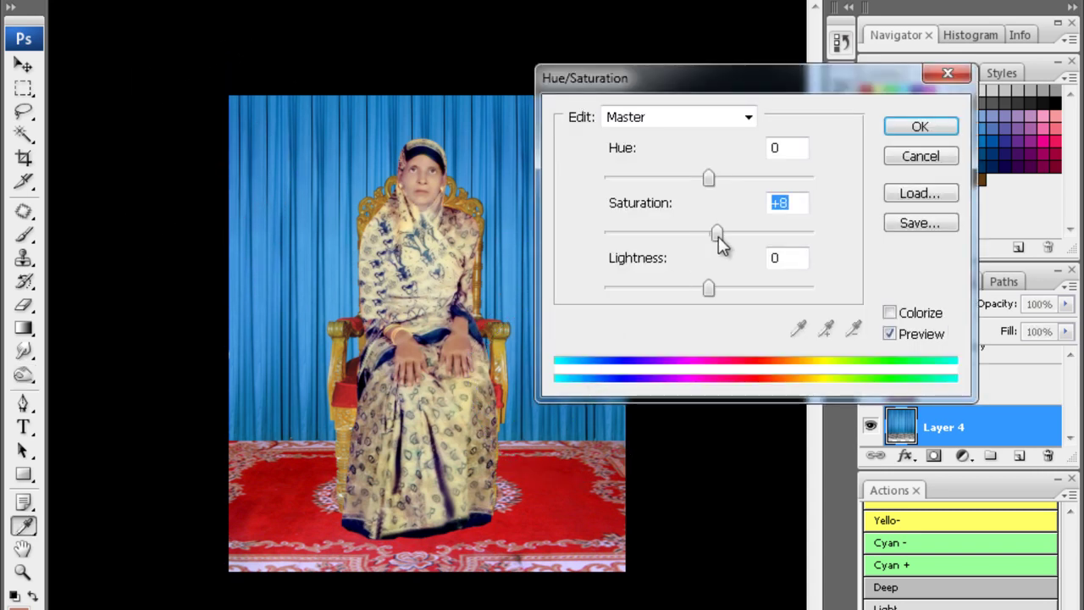
{"action": "key", "text": "Return"}
{"action": "key", "text": "ctrl+minus"}
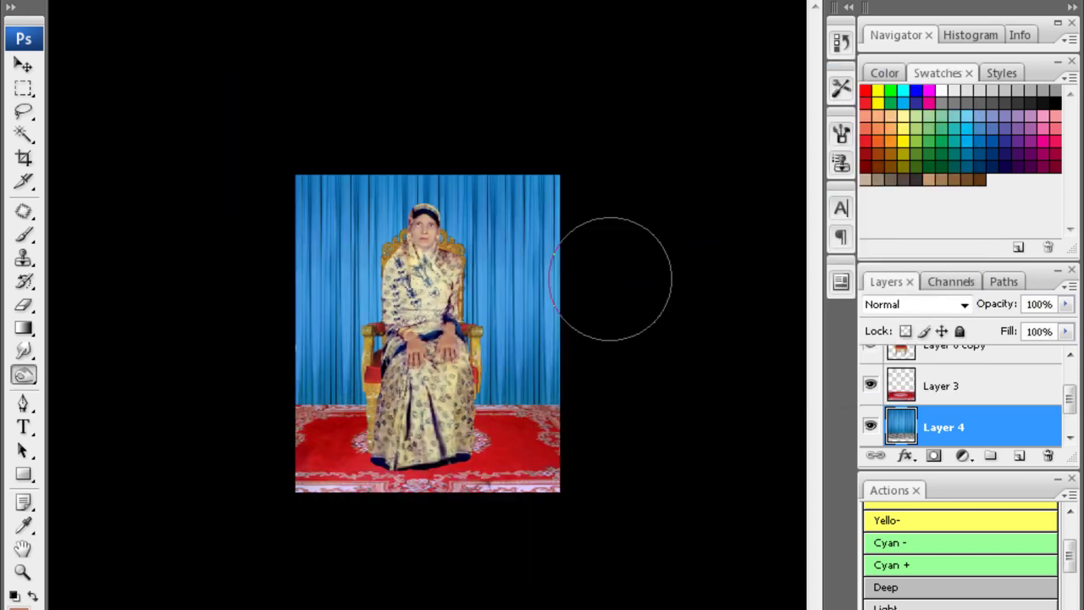
Exit full screen, close 101 (2).jpg, and move the composite window aside
{"action": "key", "text": "shift+f"}
{"action": "key", "text": "f"}
{"action": "key", "text": "f"}
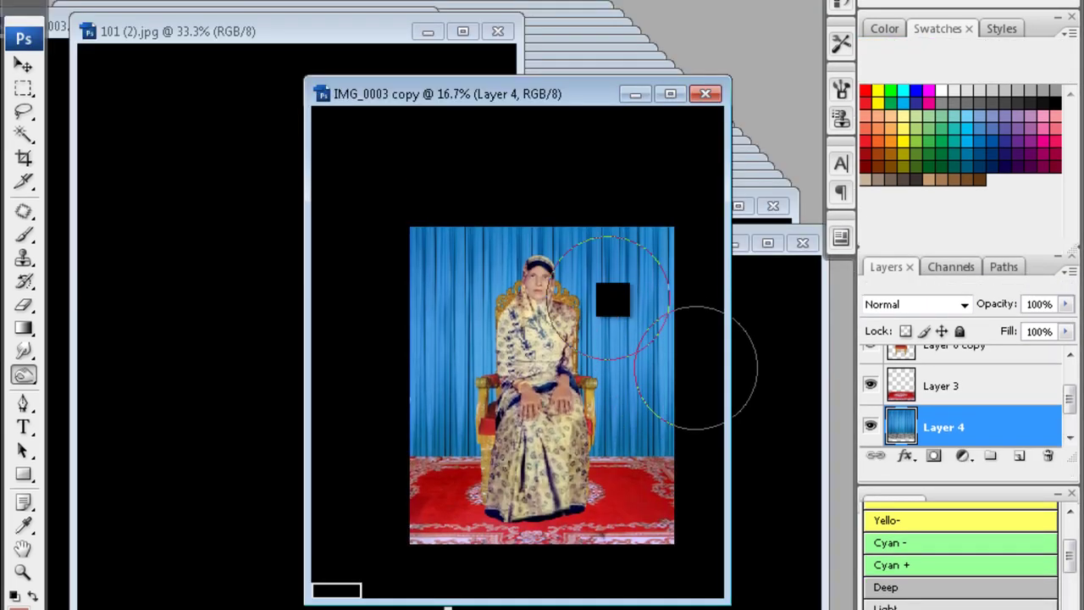
{"action": "left_click", "coordinate": [418, 39]}
{"action": "left_click_drag", "start_coordinate": [436, 92], "coordinate": [497, 90]}
Save the composite as IMG_0003 copy.psd on the Desktop
{"action": "key", "text": "ctrl+s"}
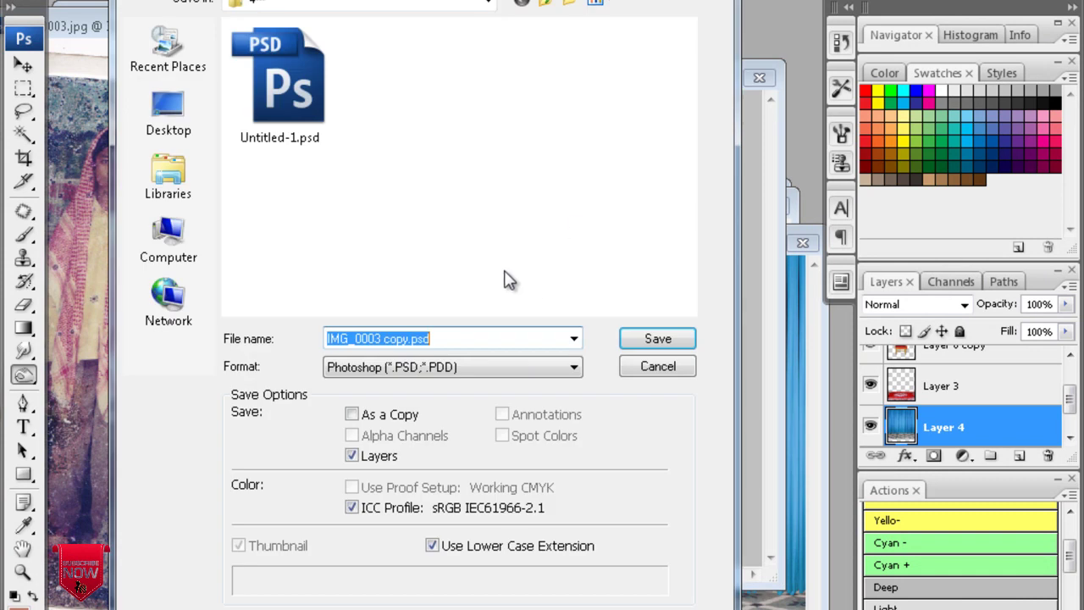
{"action": "left_click", "coordinate": [166, 115]}
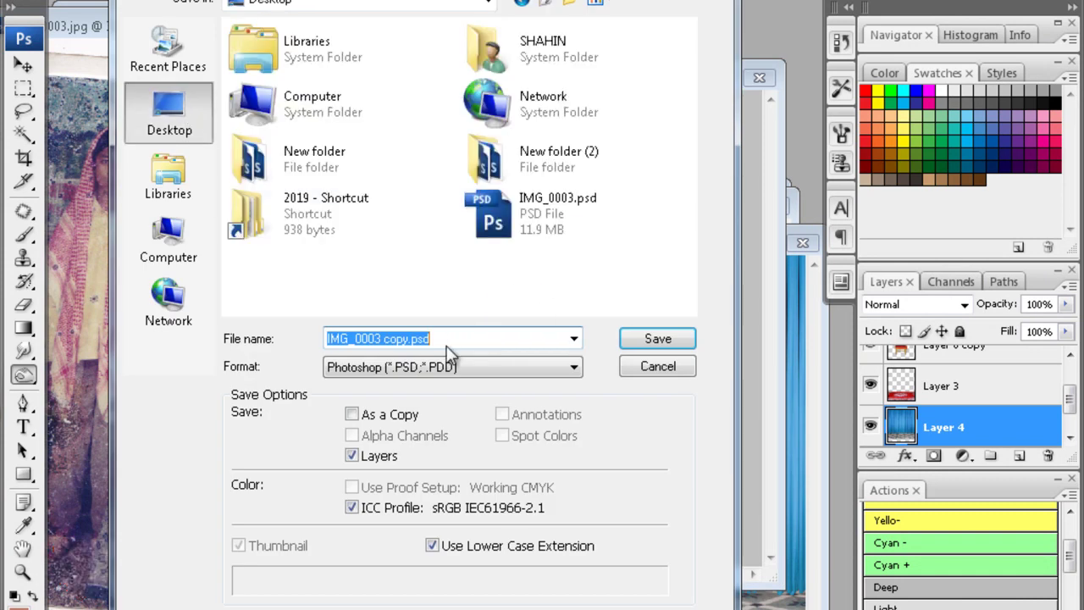
{"action": "key", "text": "Return"}
{"action": "key", "text": "Return"}
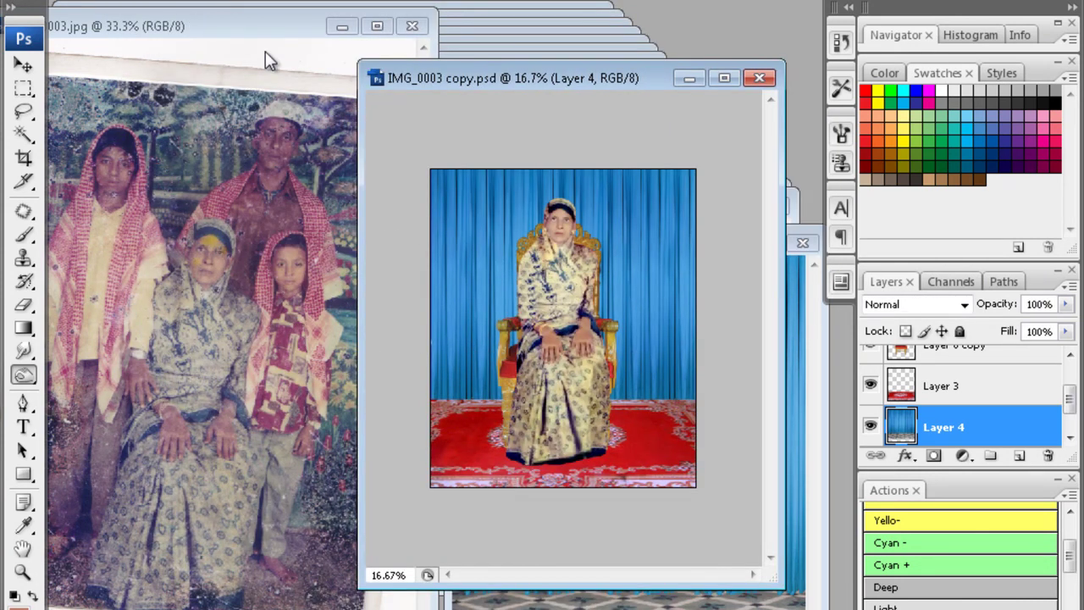
Maximize the original family photo and inspect the woman's face and the boy up close
{"action": "left_click_drag", "start_coordinate": [545, 87], "coordinate": [654, 105]}
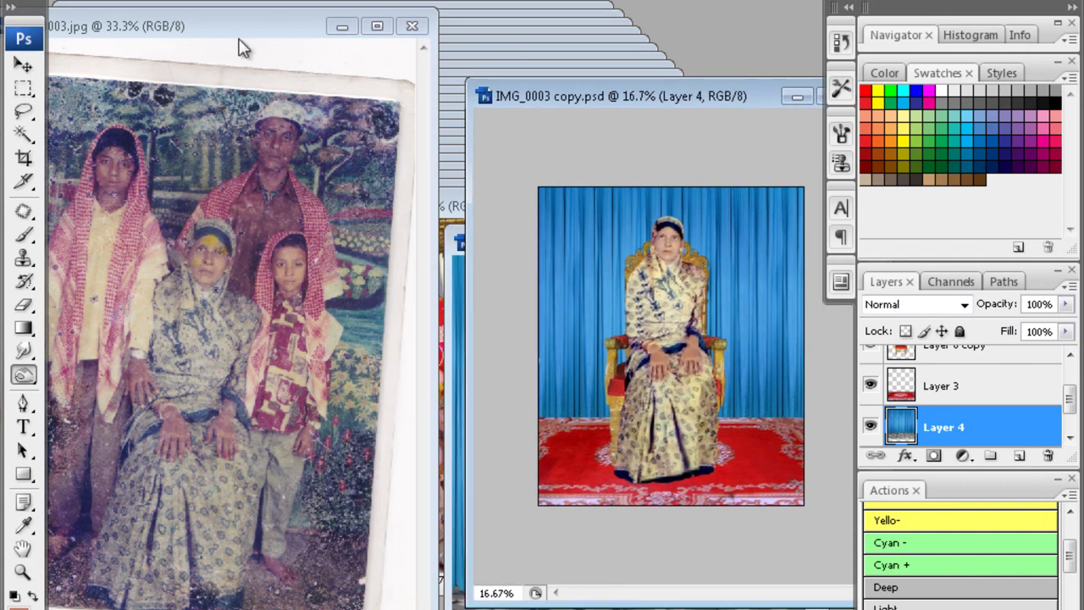
{"action": "left_click_drag", "start_coordinate": [236, 34], "coordinate": [334, 24]}
{"action": "double_click", "coordinate": [334, 24]}
{"action": "scroll", "coordinate": [416, 367], "scroll_direction": "up", "scroll_amount": 2}
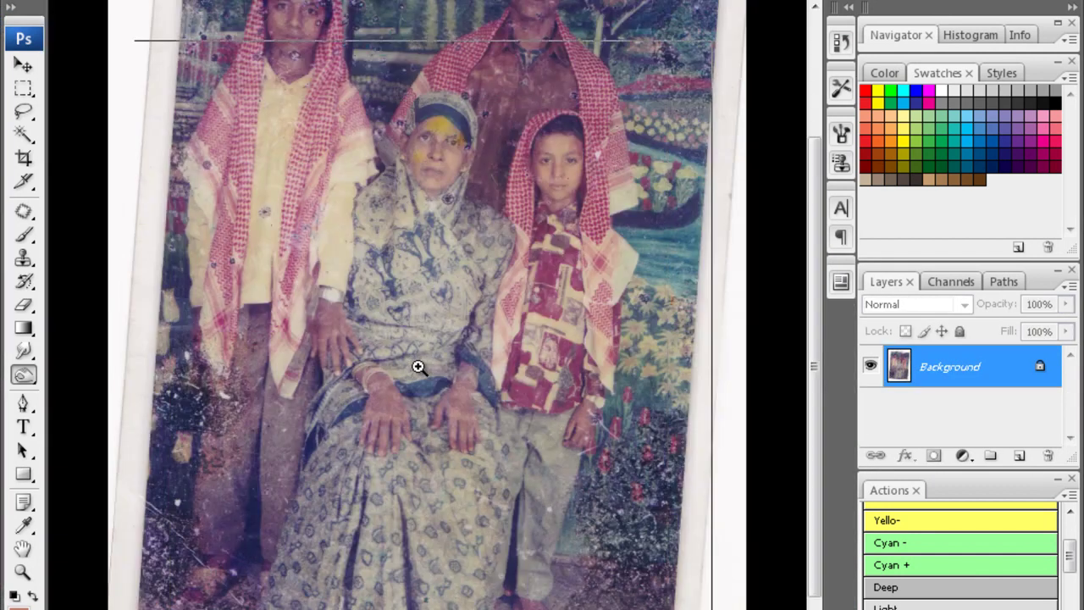
{"action": "scroll", "coordinate": [416, 368], "scroll_direction": "up", "scroll_amount": 3}
{"action": "left_click_drag", "start_coordinate": [463, 295], "coordinate": [435, 596]}
{"action": "mouse_move", "coordinate": [387, 516]}
{"action": "left_mouse_down"}
{"action": "mouse_move", "coordinate": [387, 317]}
{"action": "mouse_move", "coordinate": [426, 545]}
{"action": "mouse_move", "coordinate": [423, 394]}
{"action": "left_mouse_up"}
Examine the skirt and floor area, then return to viewing the whole original photo
{"action": "left_click_drag", "start_coordinate": [449, 589], "coordinate": [452, 394]}
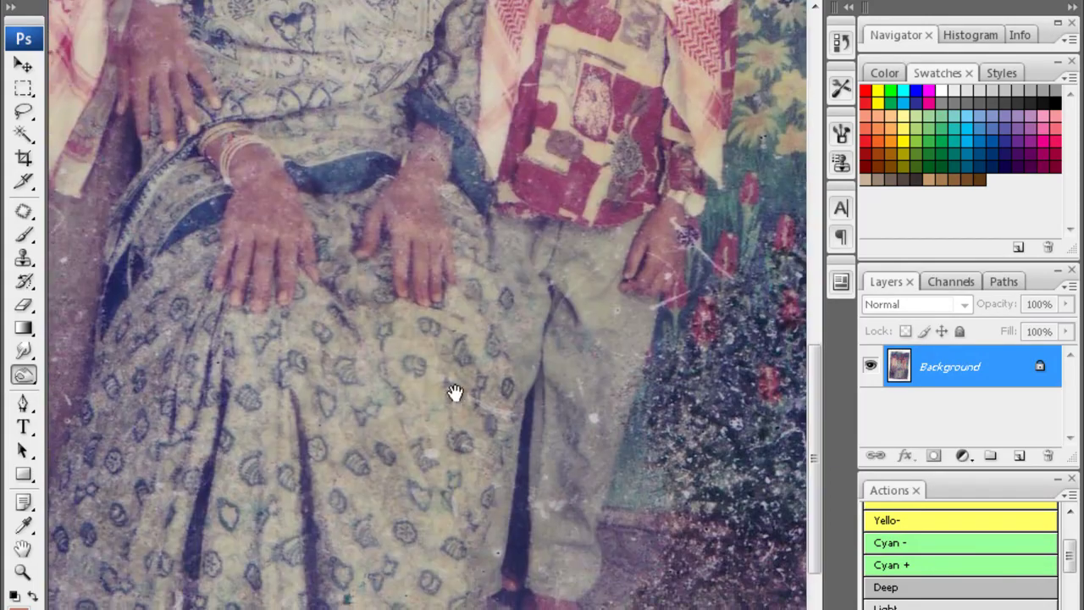
{"action": "left_click_drag", "start_coordinate": [450, 536], "coordinate": [449, 367]}
{"action": "scroll", "coordinate": [449, 366], "scroll_direction": "up", "scroll_amount": 2}
{"action": "scroll", "coordinate": [477, 291], "scroll_direction": "up", "scroll_amount": 6}
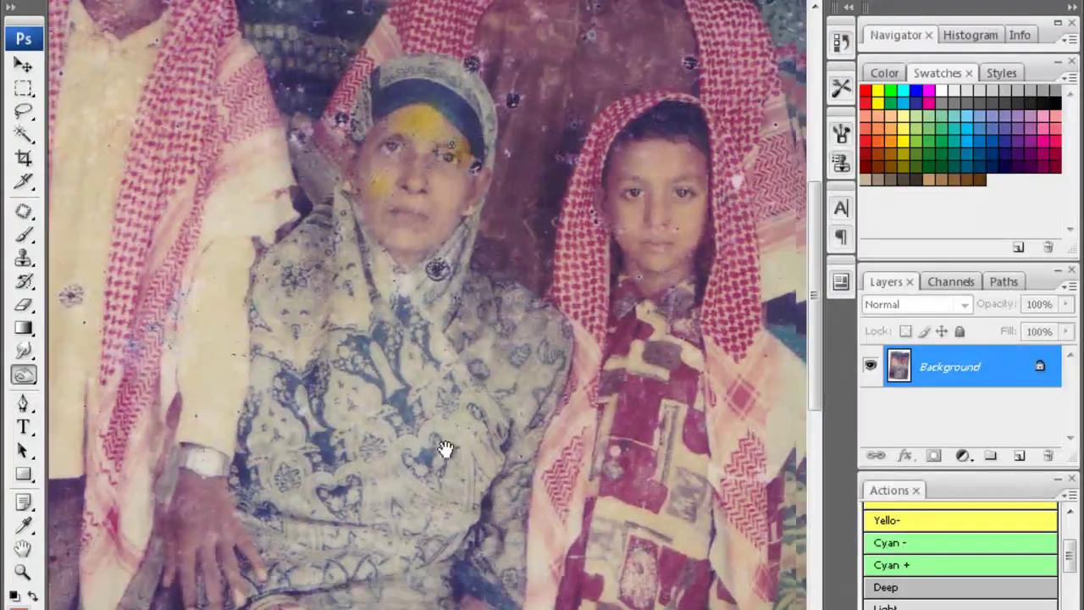
{"action": "key", "text": "ctrl+0"}
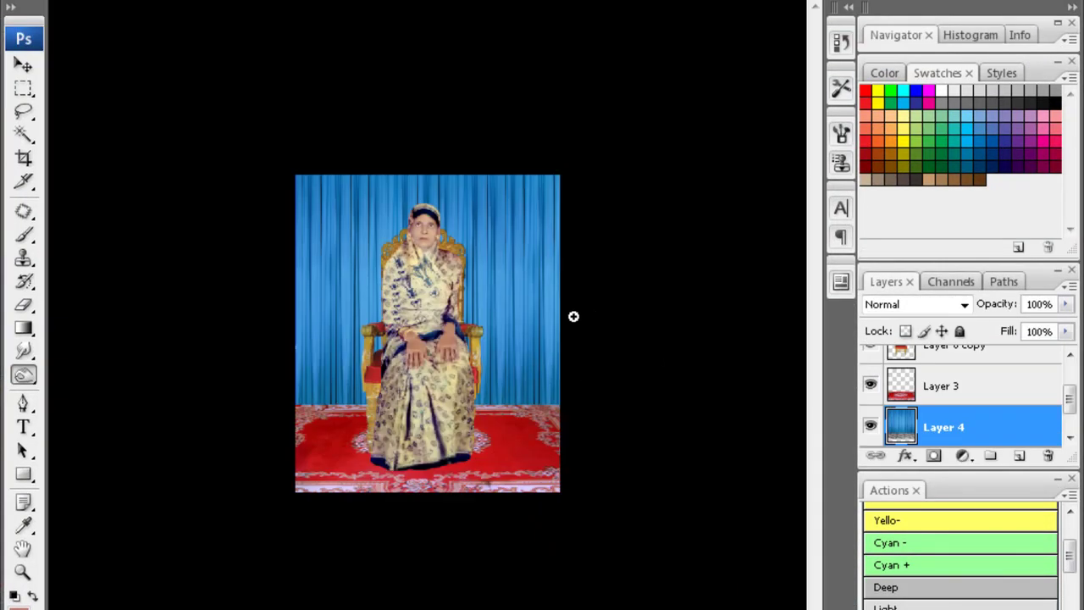
{"action": "scroll", "coordinate": [573, 316], "scroll_direction": "up", "scroll_amount": 3}
{"action": "scroll", "coordinate": [517, 291], "scroll_direction": "up", "scroll_amount": 3}
{"action": "scroll", "coordinate": [520, 249], "scroll_direction": "down", "scroll_amount": 3}
{"action": "scroll", "coordinate": [520, 249], "scroll_direction": "down", "scroll_amount": 3}
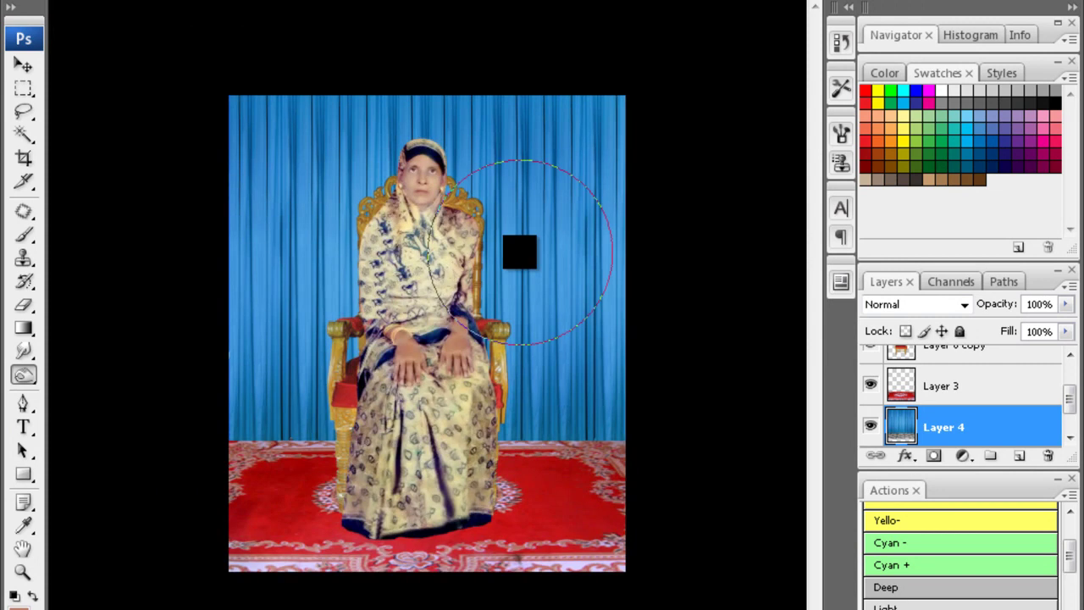
Show floating windows and view the original photo's faces at 66.7%
{"action": "key", "text": "f"}
{"action": "key", "text": "f"}
{"action": "key", "text": "f"}
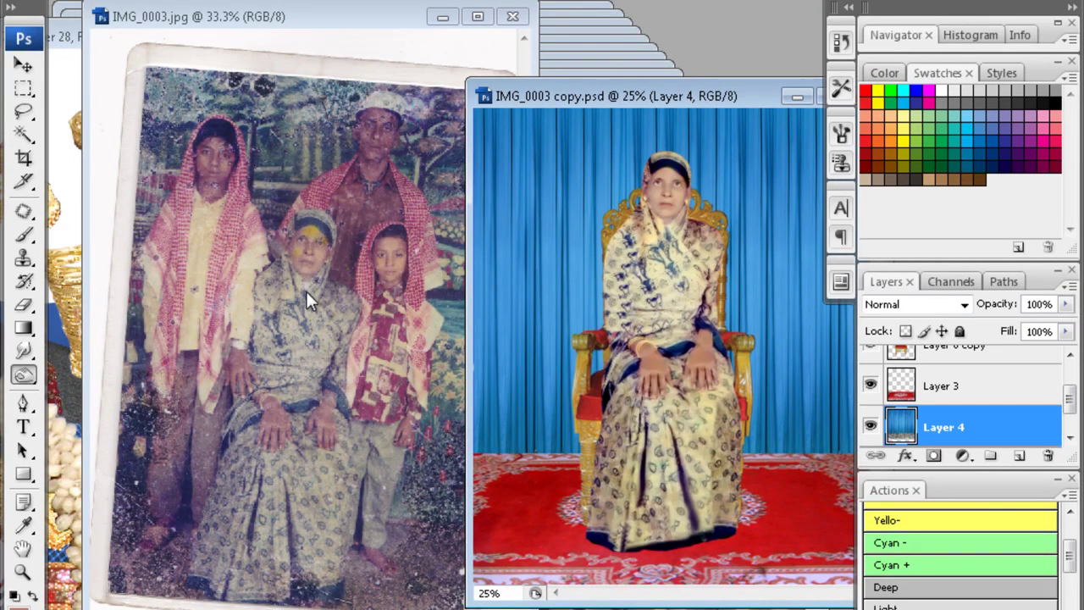
{"action": "left_click", "coordinate": [307, 292]}
{"action": "left_click", "coordinate": [320, 302], "text": "ctrl"}
{"action": "left_click", "coordinate": [319, 302], "text": "ctrl"}
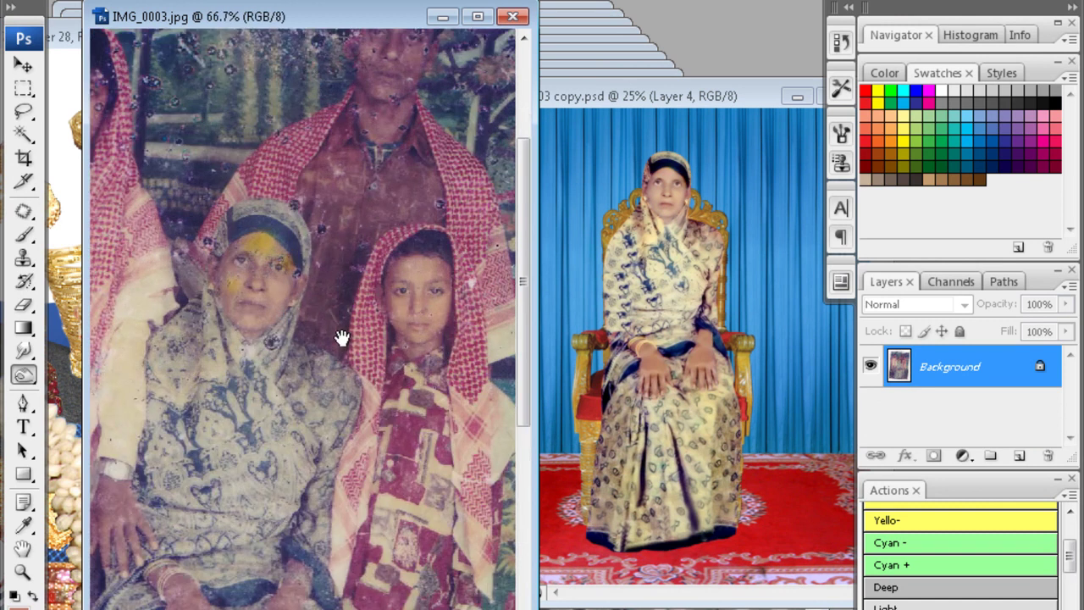
{"action": "left_click_drag", "start_coordinate": [341, 338], "coordinate": [313, 292]}
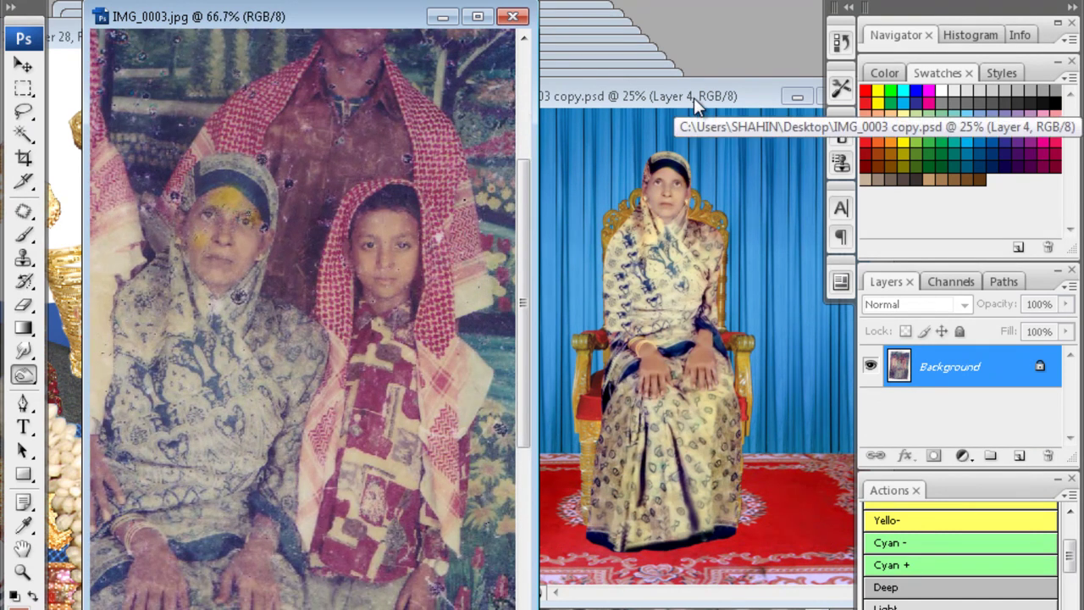
Switch to the composite at 33.3% and zoom in on the woman's head
{"action": "left_click", "coordinate": [694, 98]}
{"action": "left_click", "coordinate": [656, 352], "text": "ctrl"}
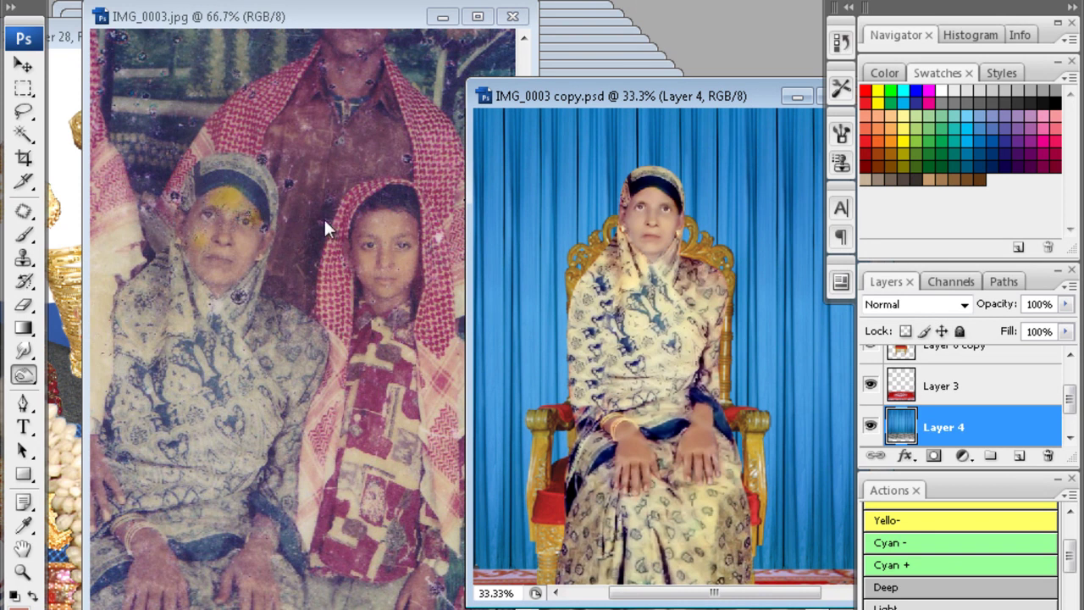
{"action": "left_click", "coordinate": [656, 258], "text": "ctrl"}
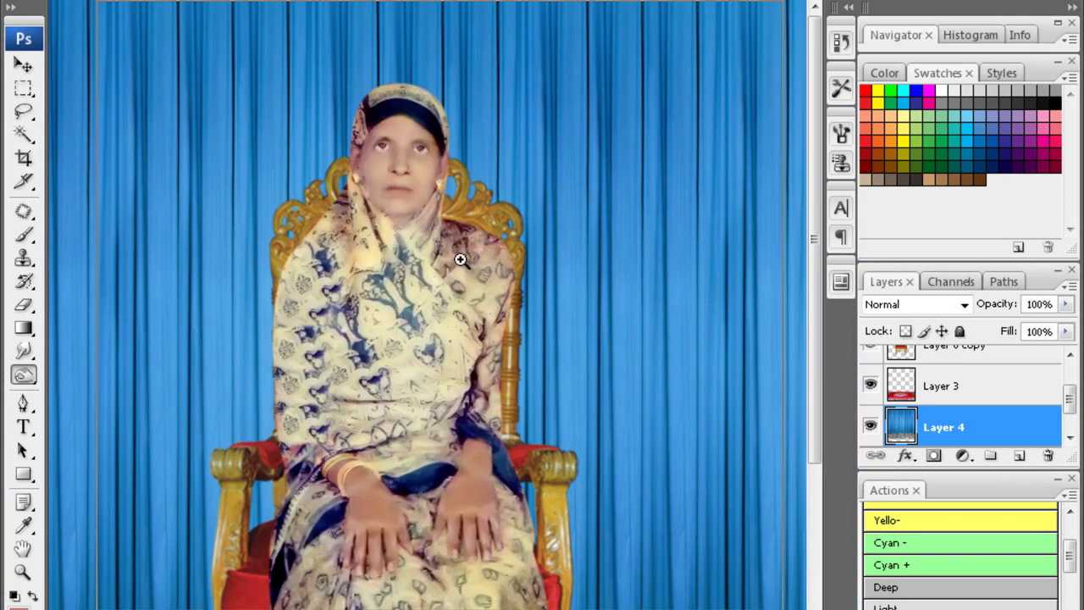
Zoom in on the headscarf and trace its edge with a Pen path turned into a selection
{"action": "left_click", "coordinate": [460, 254], "text": "ctrl"}
{"action": "left_click", "coordinate": [414, 213], "text": "ctrl"}
{"action": "left_click_drag", "start_coordinate": [415, 306], "coordinate": [489, 288]}
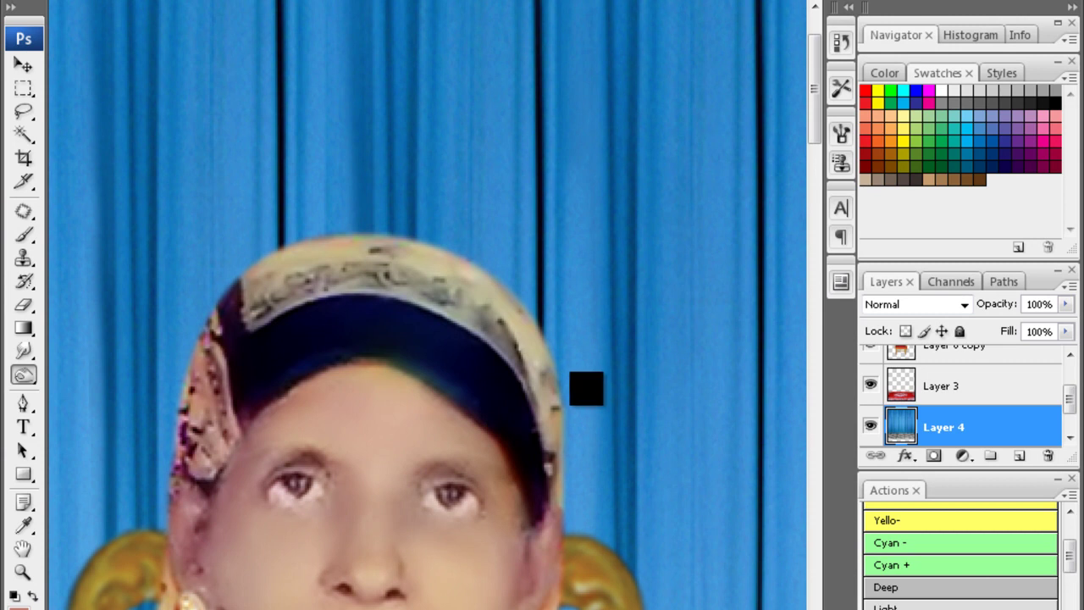
{"action": "key", "text": "p"}
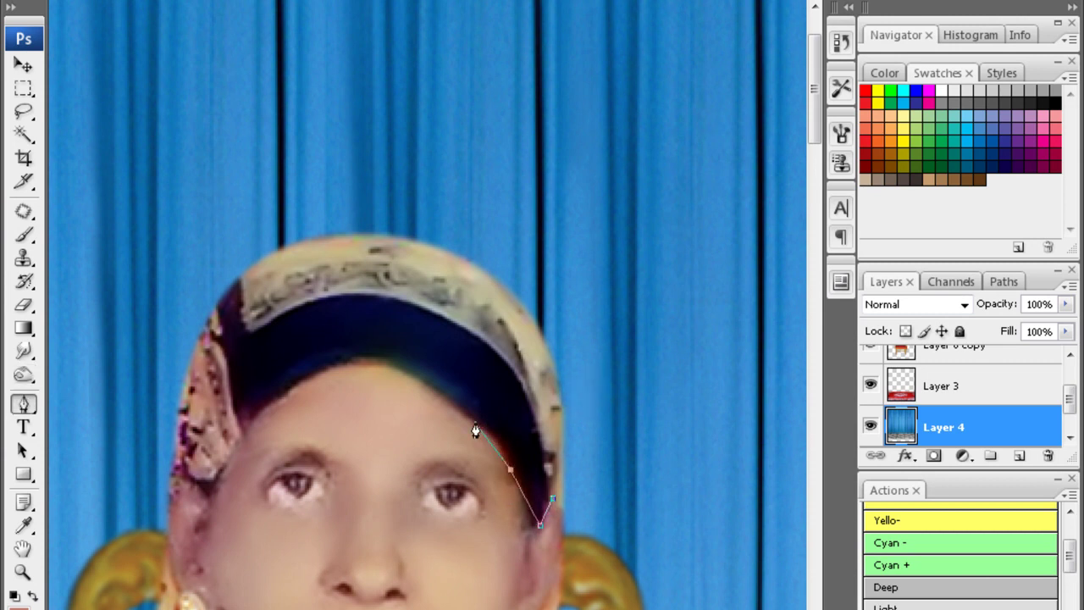
{"action": "key", "text": "ctrl+Return"}
Target Layer 2, dismissing the accidentally opened Canvas Size dialog twice
{"action": "key", "text": "v"}
{"action": "right_click", "coordinate": [513, 340]}
{"action": "left_click", "coordinate": [532, 354]}
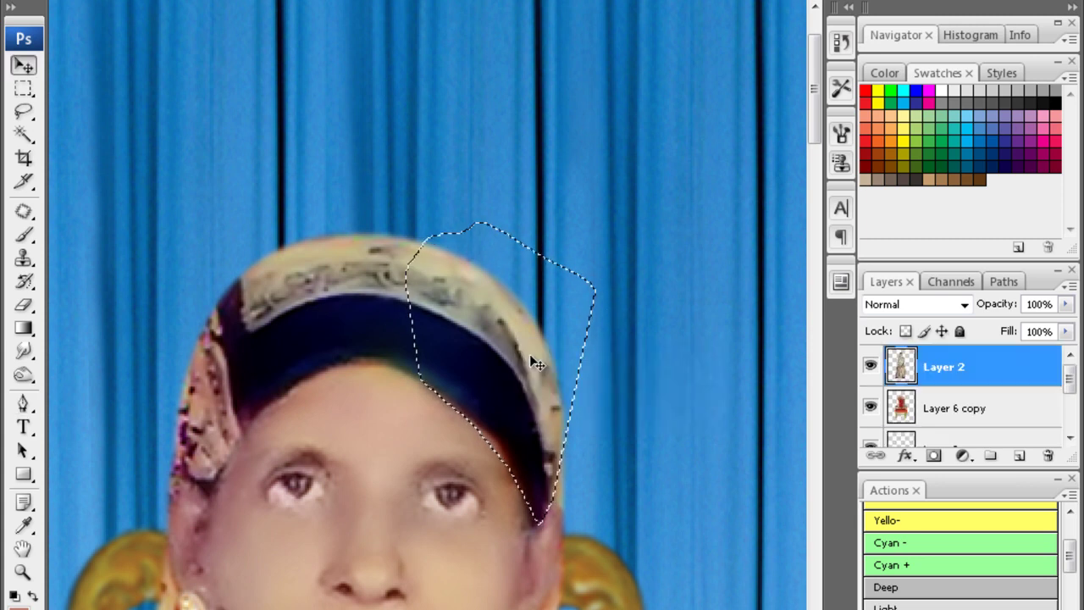
{"action": "key", "text": "ctrl+alt+c"}
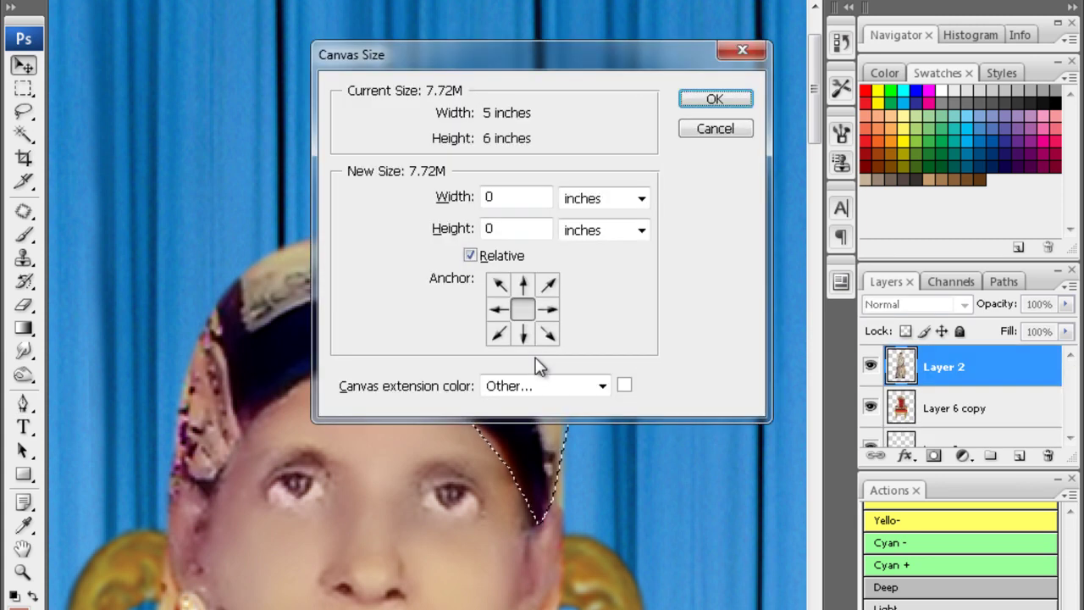
{"action": "left_click", "coordinate": [711, 129]}
{"action": "key", "text": "ctrl+alt+c"}
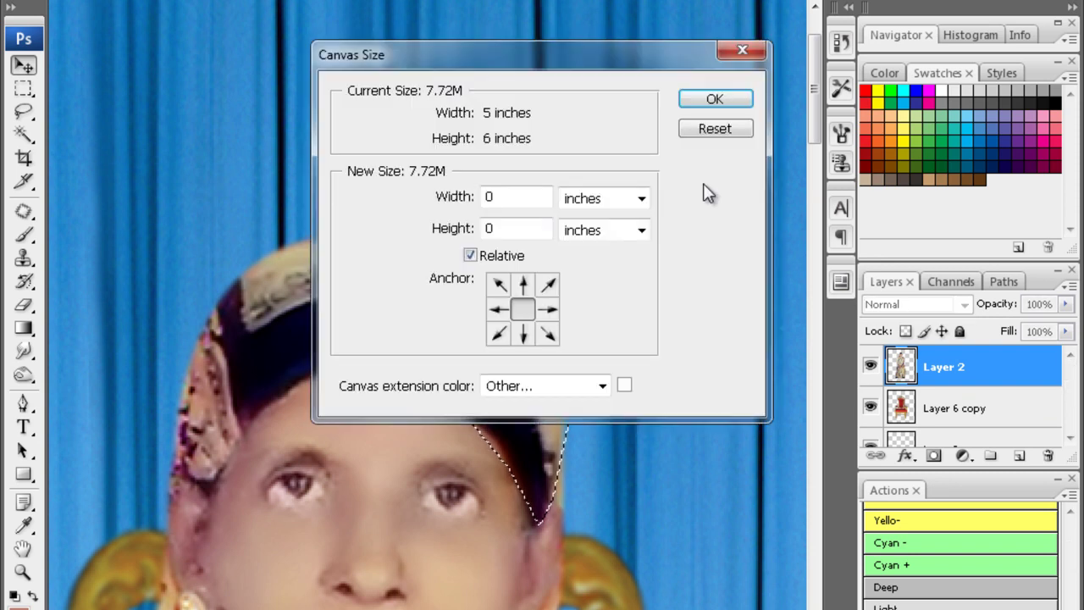
{"action": "left_click", "coordinate": [717, 129]}
Feather the selection by 10 pixels and copy the piece onto new Layer 5
{"action": "key", "text": "ctrl+alt+d"}
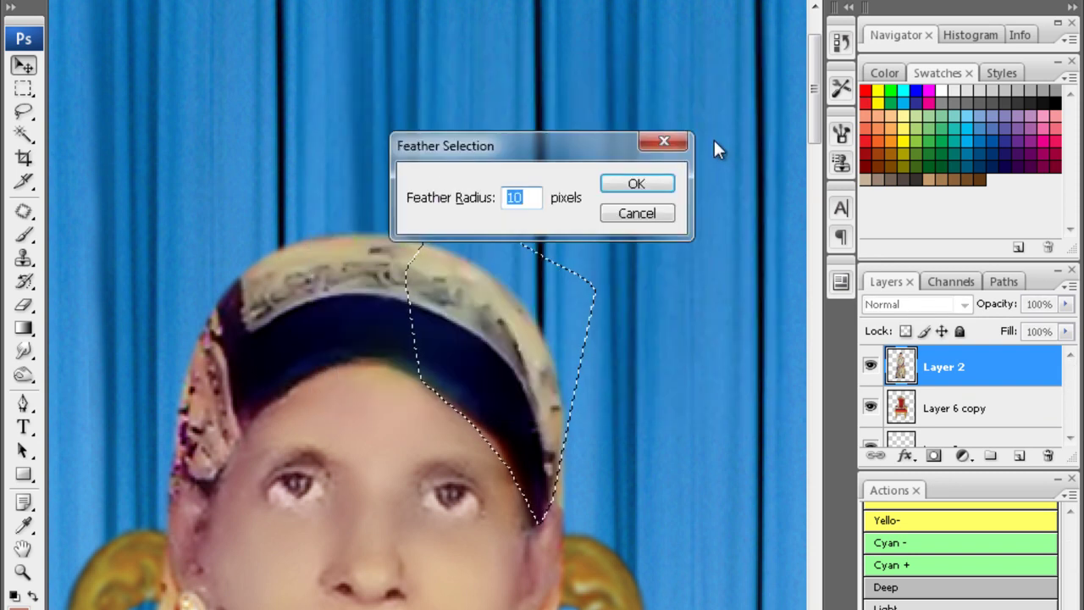
{"action": "key", "text": "Return"}
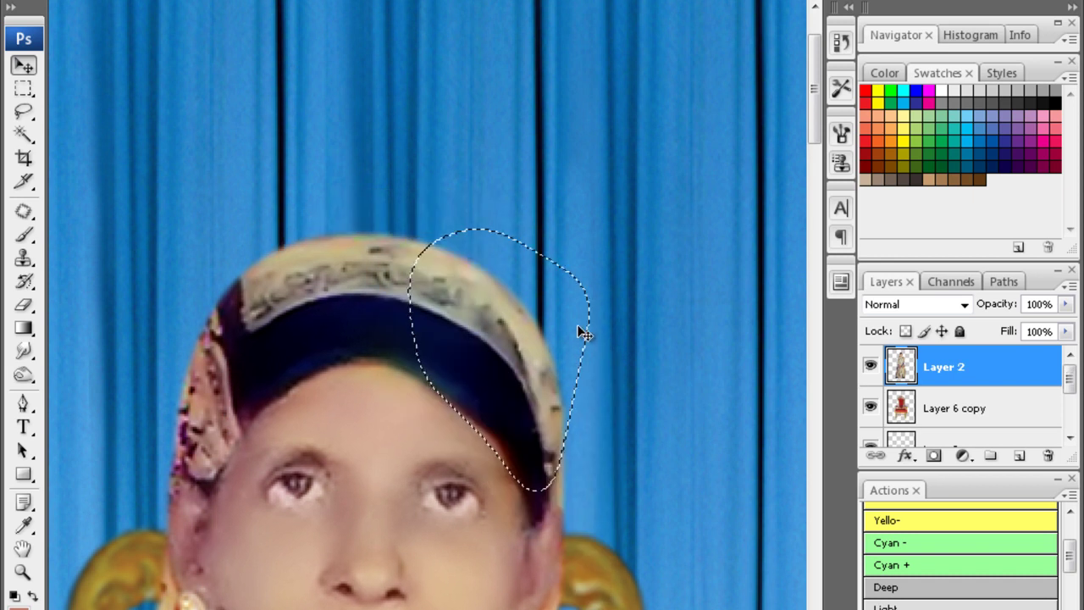
{"action": "key", "text": "ctrl+j"}
{"action": "right_click", "coordinate": [514, 352]}
{"action": "key", "text": "Escape"}
{"action": "key", "text": "ctrl+t"}
Move the copied headscarf patch up and flip it horizontally
{"action": "left_click", "coordinate": [485, 331], "text": "ctrl+alt"}
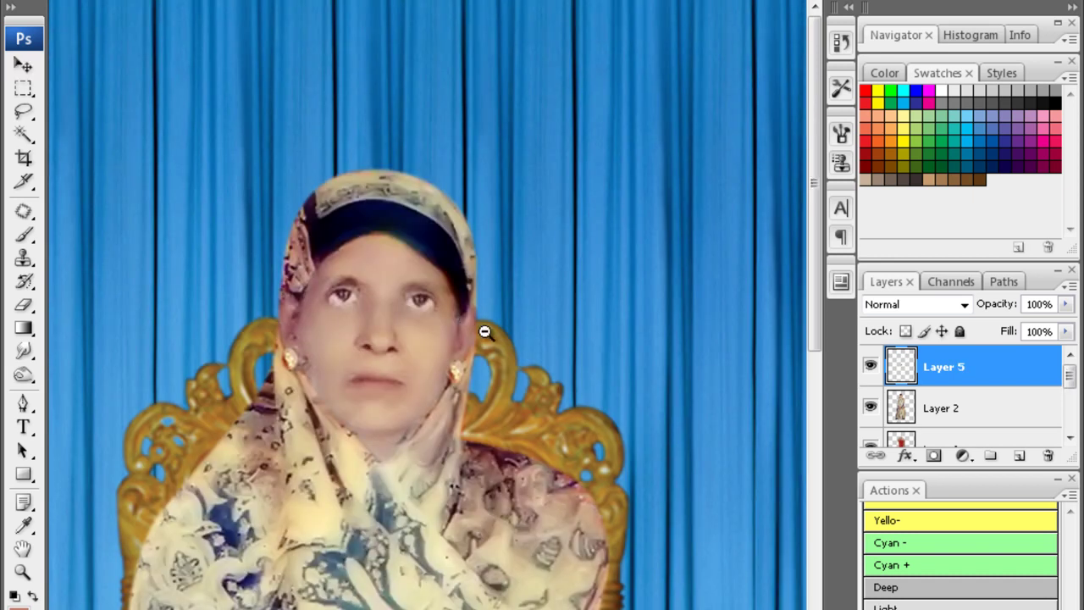
{"action": "left_click", "coordinate": [484, 332], "text": "ctrl+alt"}
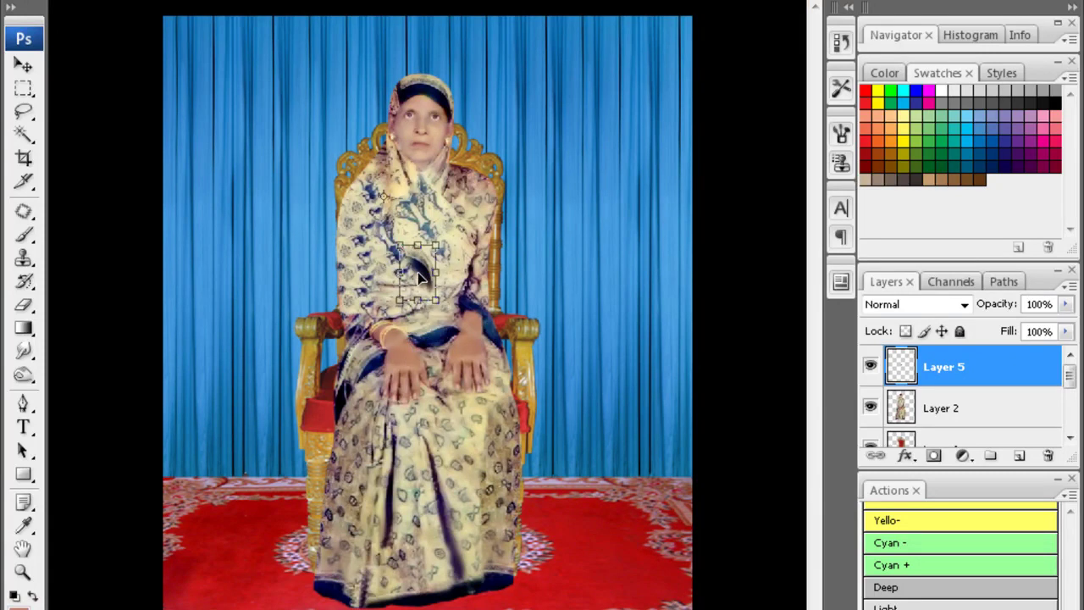
{"action": "left_click_drag", "start_coordinate": [432, 348], "coordinate": [350, 176]}
{"action": "key", "text": "ctrl+plus"}
{"action": "right_click", "coordinate": [405, 288]}
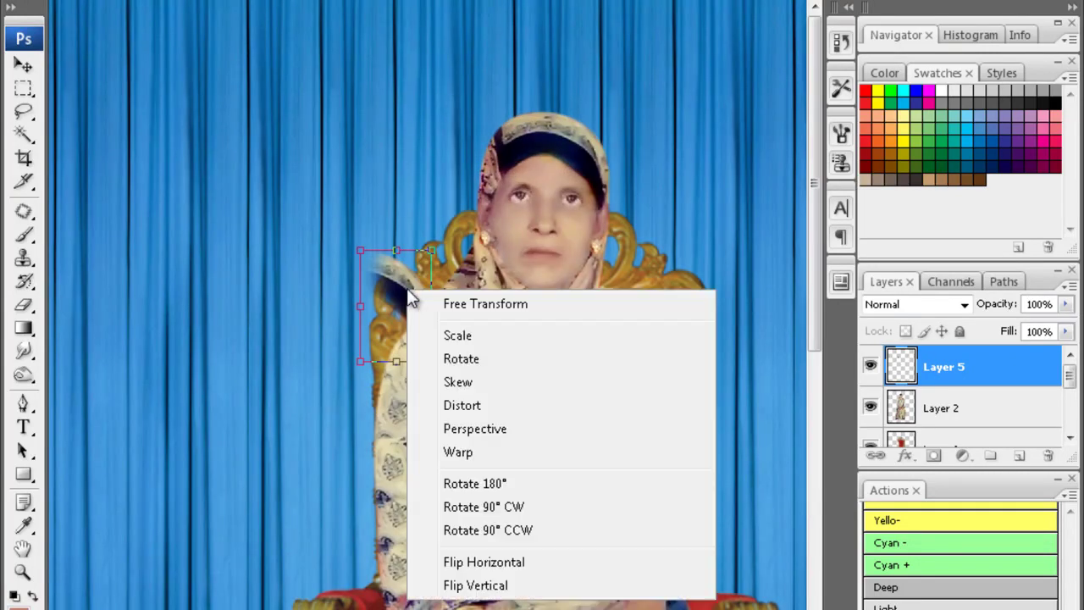
{"action": "left_click", "coordinate": [499, 558]}
Place the flipped patch on the headscarf beside the forehead and commit it
{"action": "key", "text": "ctrl+plus"}
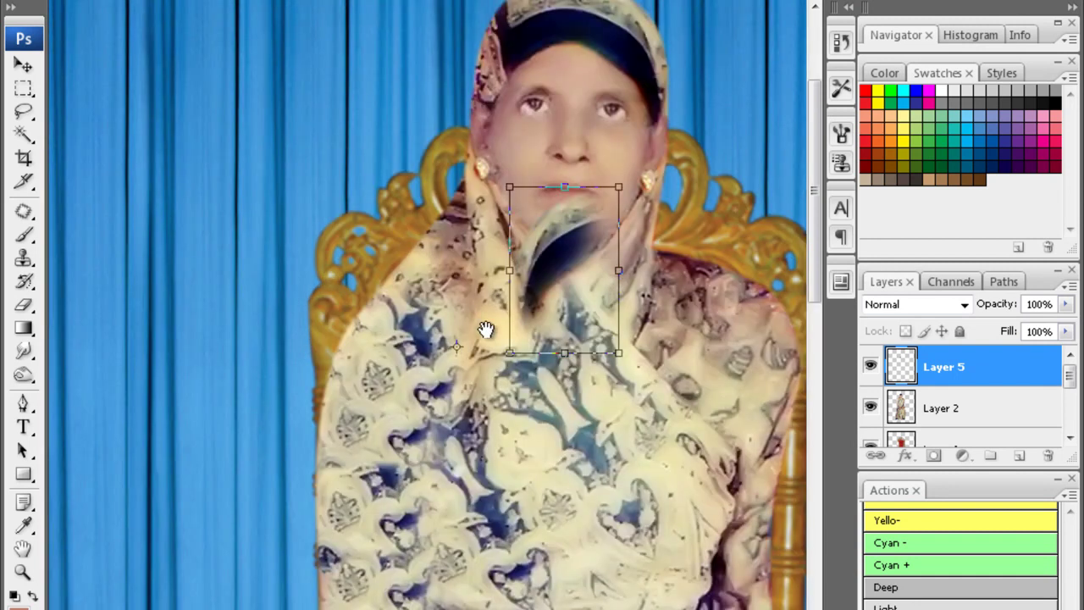
{"action": "key", "text": "ctrl+plus"}
{"action": "mouse_move", "coordinate": [491, 406]}
{"action": "left_mouse_down"}
{"action": "mouse_move", "coordinate": [435, 242]}
{"action": "mouse_move", "coordinate": [457, 188]}
{"action": "left_mouse_up"}
{"action": "key", "text": "Return"}
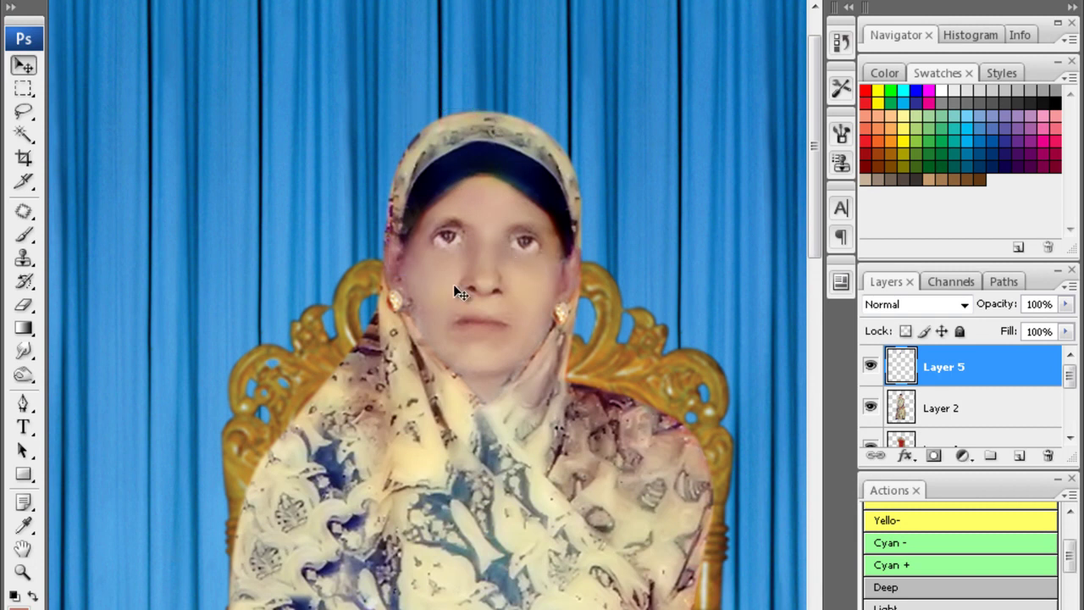
{"action": "scroll", "coordinate": [424, 274], "scroll_direction": "up", "scroll_amount": 2}
{"action": "scroll", "coordinate": [375, 242], "scroll_direction": "up", "scroll_amount": 1}
Trace the magenta fringe along the headscarf's left edge as a 1-pixel feathered selection
{"action": "key", "text": "e"}
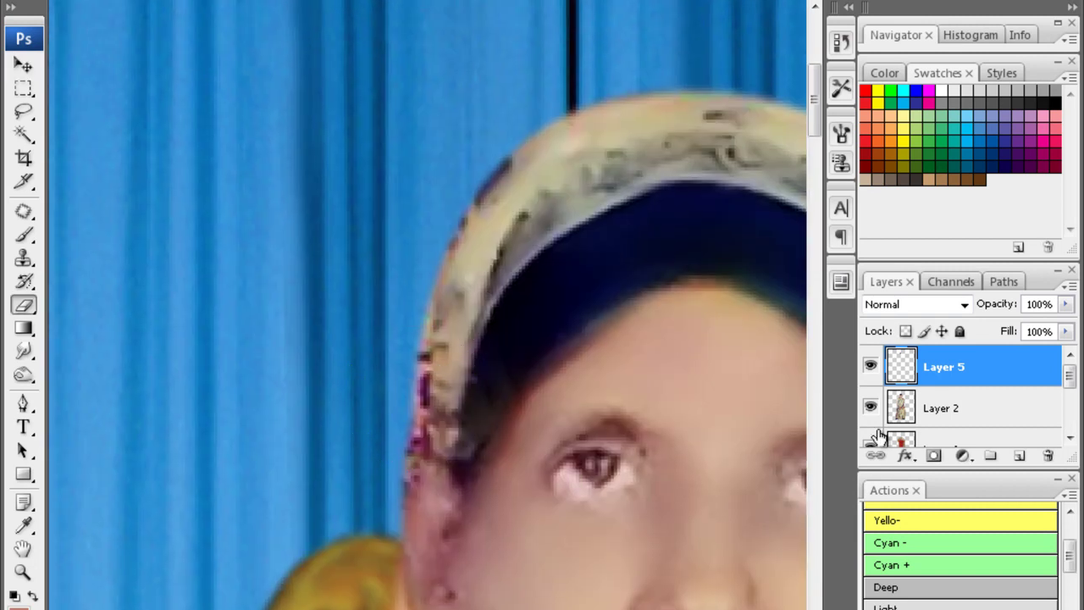
{"action": "left_click", "coordinate": [870, 411]}
{"action": "left_click", "coordinate": [870, 411]}
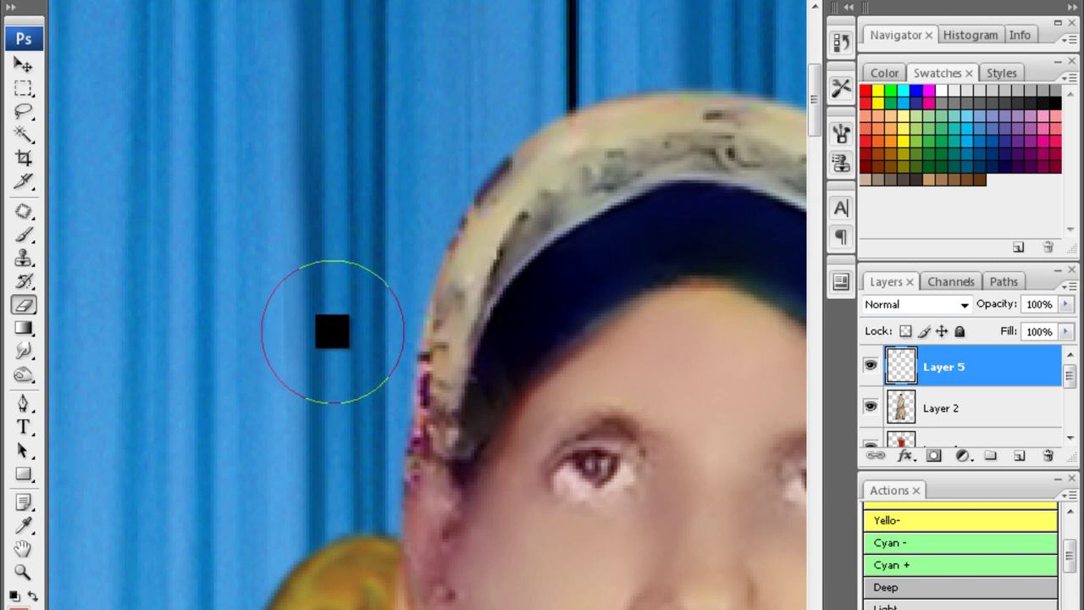
{"action": "key", "text": "p"}
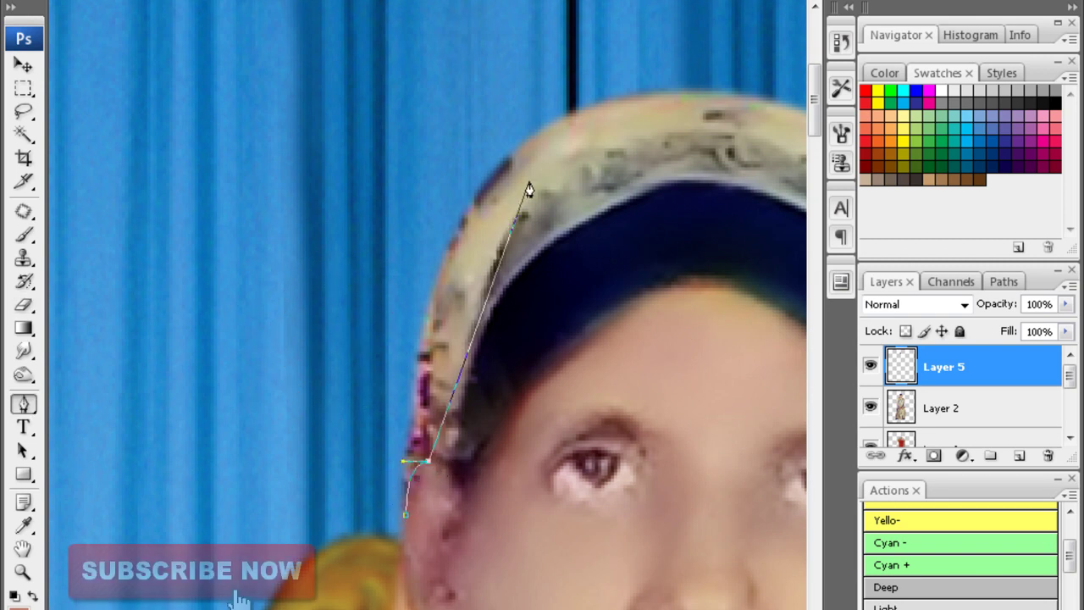
{"action": "left_click_drag", "start_coordinate": [531, 144], "coordinate": [631, 94]}
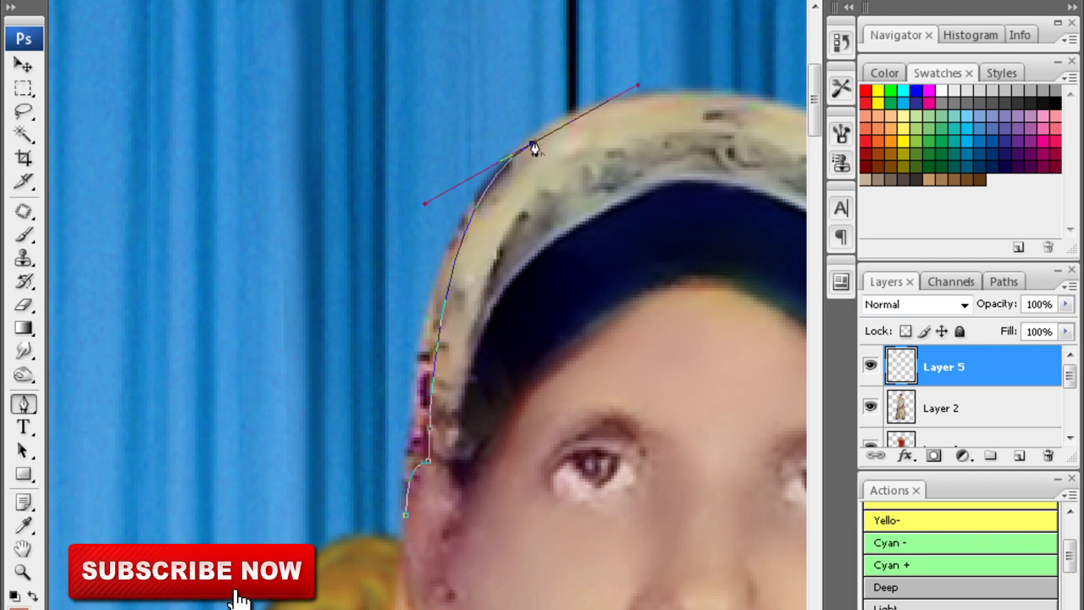
{"action": "left_click", "coordinate": [319, 329]}
{"action": "key", "text": "ctrl+Return"}
{"action": "key", "text": "alt+ctrl+d"}
{"action": "key", "text": "Return"}
Delete the fringe from Layer 2 and zoom out to the whole photo
{"action": "right_click", "coordinate": [719, 555]}
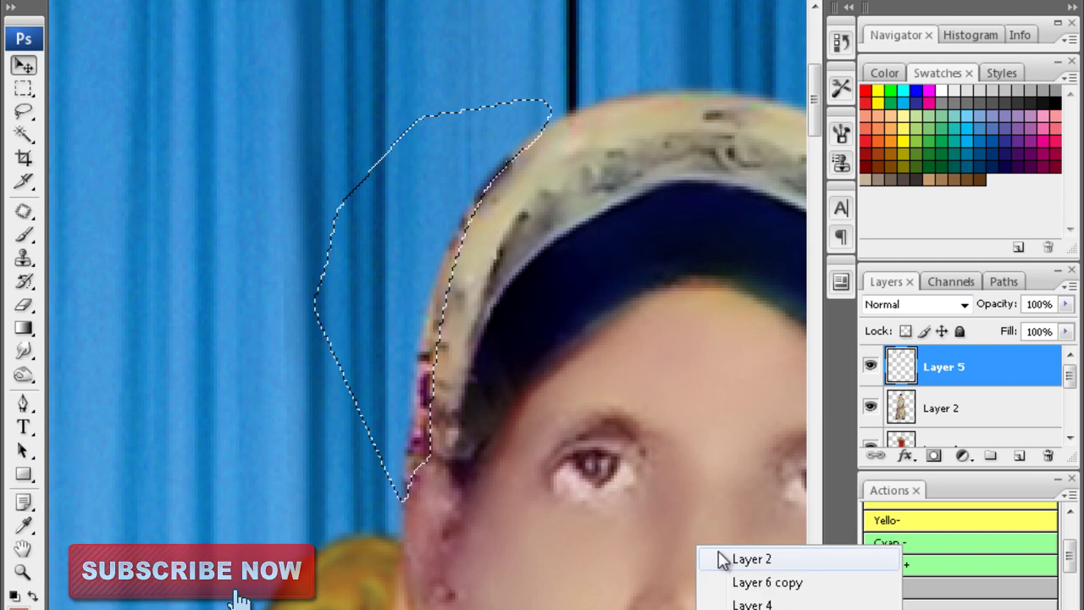
{"action": "left_click", "coordinate": [737, 560]}
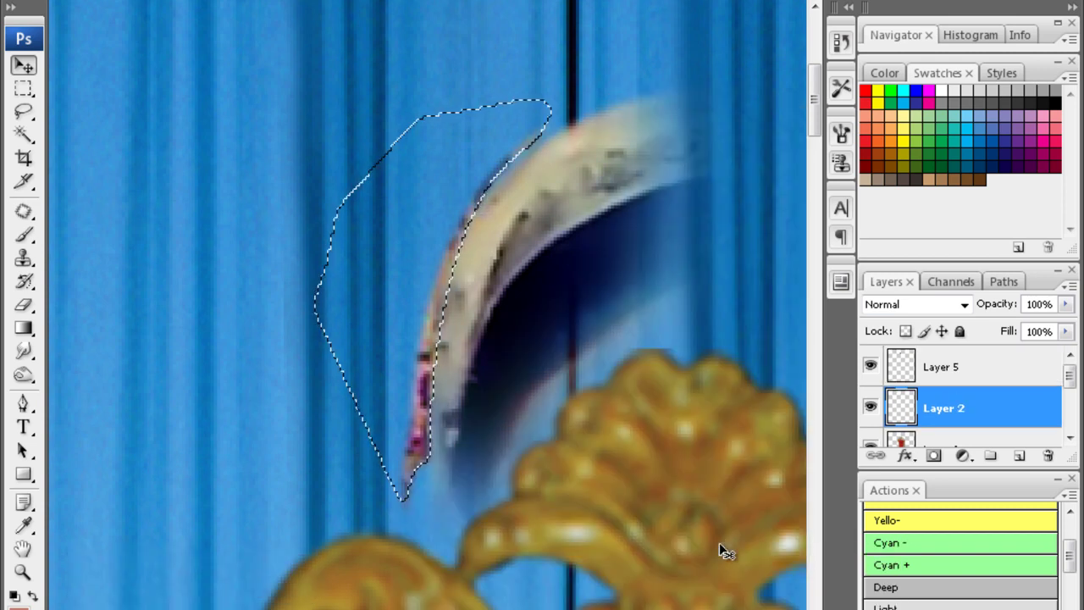
{"action": "key", "text": "alt+bracketright"}
{"action": "left_click", "coordinate": [949, 412]}
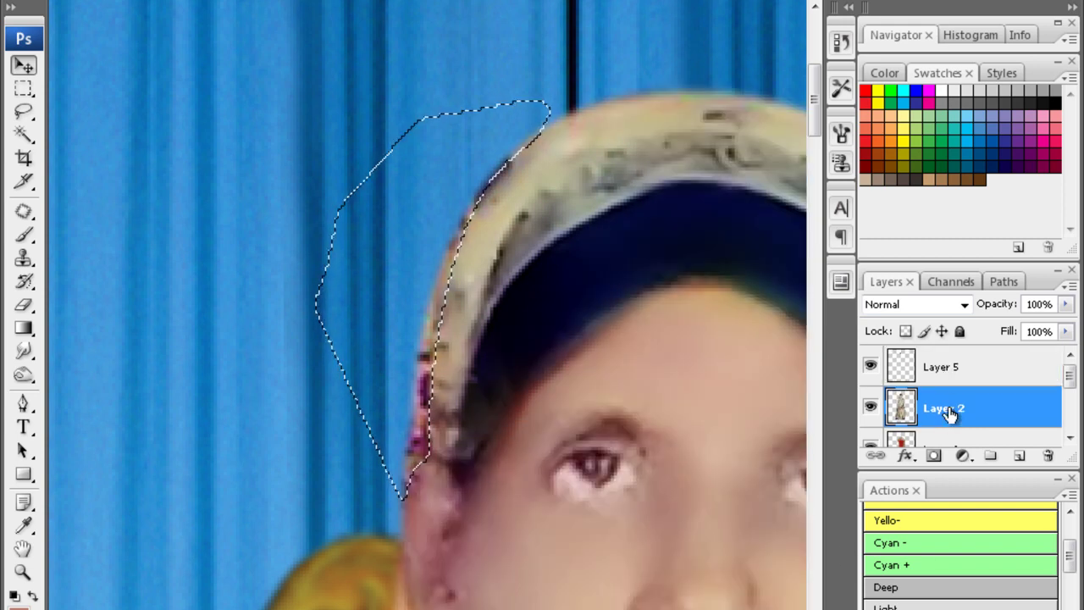
{"action": "key", "text": "Delete"}
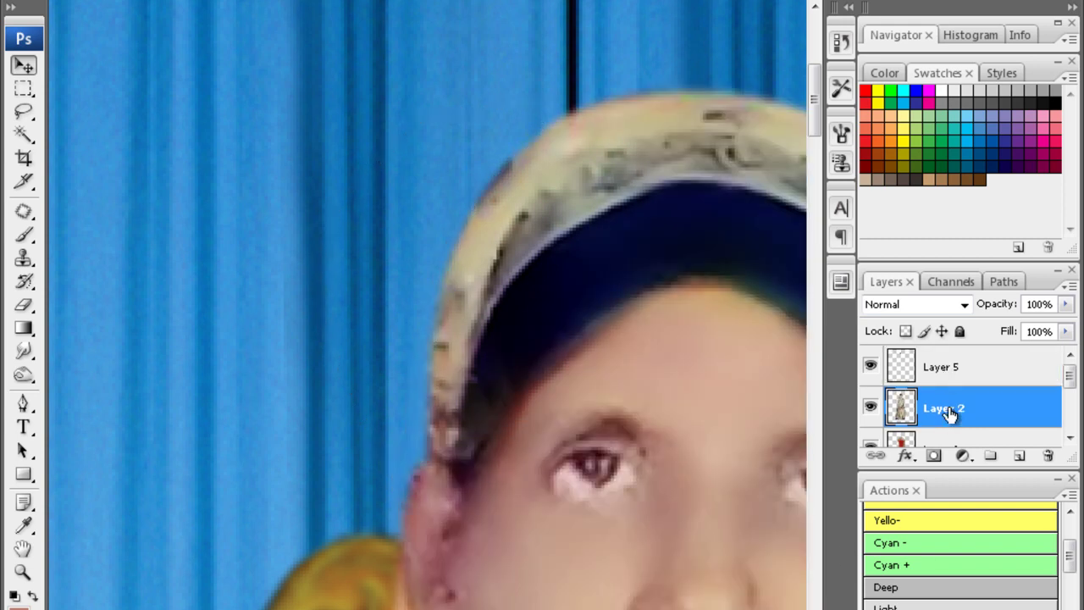
{"action": "key", "text": "ctrl+0"}
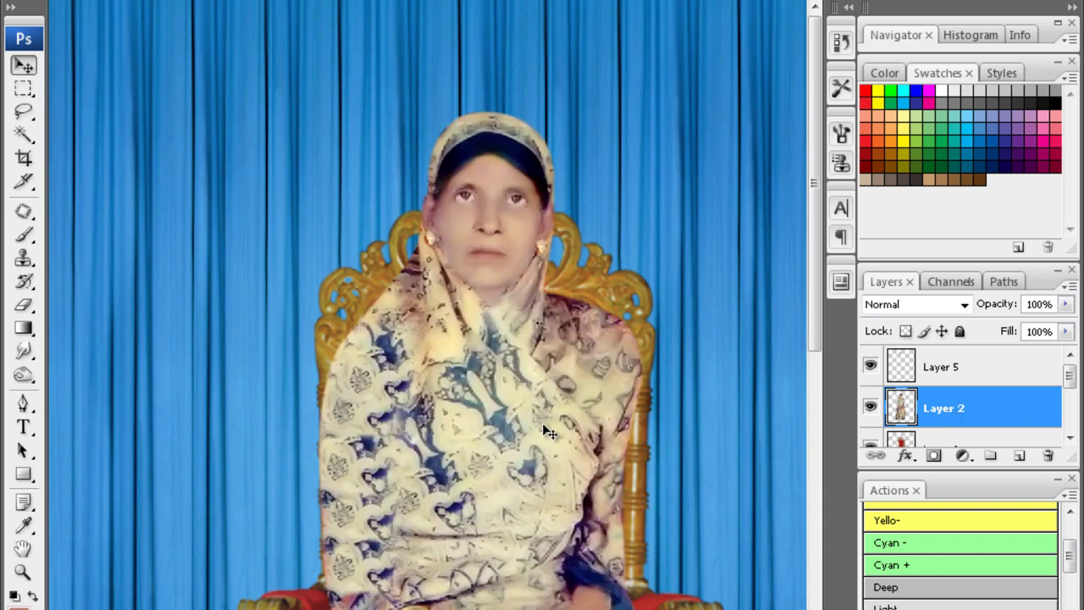
Pick a smaller retouching brush, zoom around the composite's shawl, then cycle the screen mode
{"action": "left_click", "coordinate": [23, 374]}
{"action": "key", "text": "bracketleft"}
{"action": "key", "text": "bracketleft"}
{"action": "key", "text": "bracketleft"}
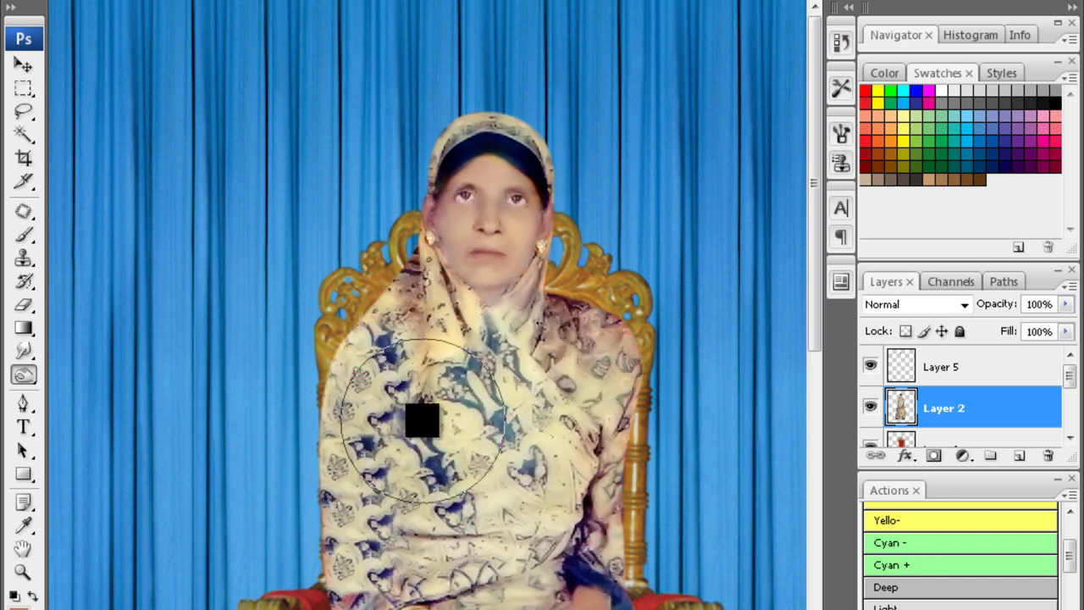
{"action": "left_click", "coordinate": [438, 426], "text": "ctrl+alt"}
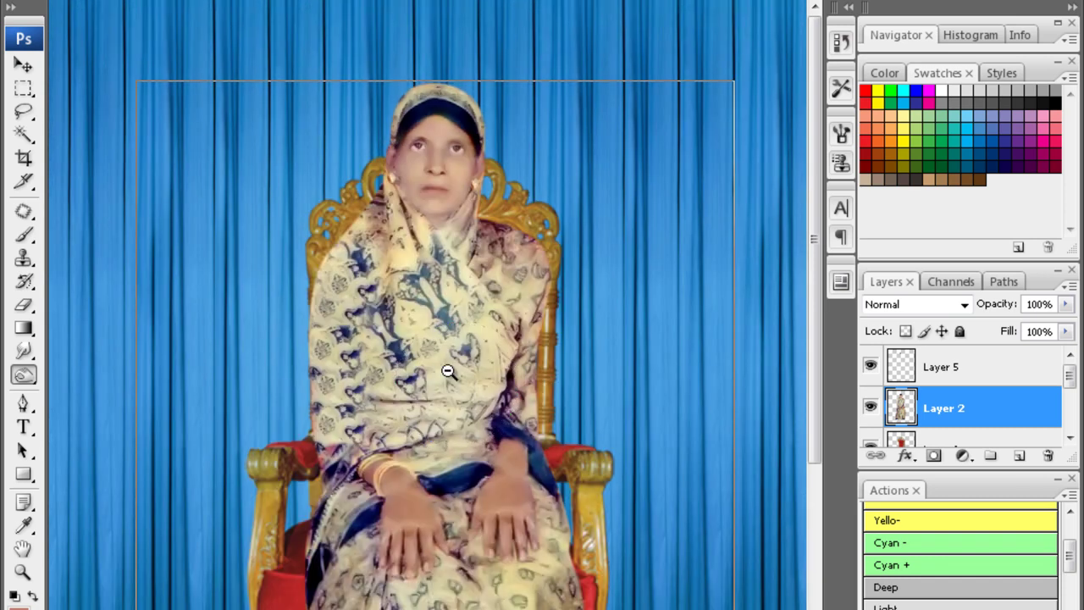
{"action": "left_click", "coordinate": [446, 375], "text": "ctrl+alt"}
{"action": "key", "text": "ctrl+plus"}
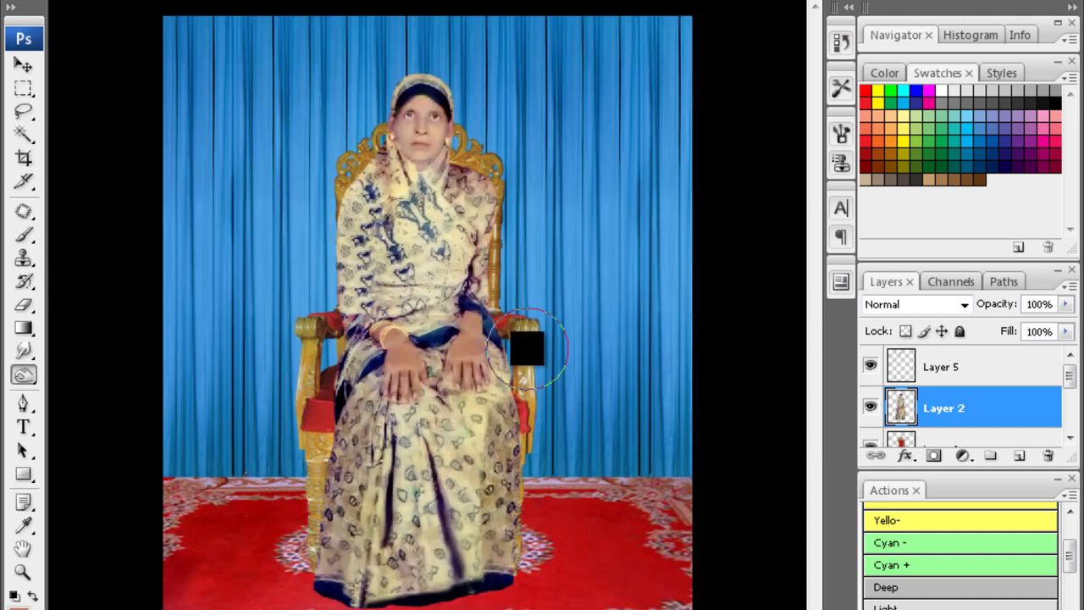
{"action": "left_click", "coordinate": [436, 254], "text": "ctrl"}
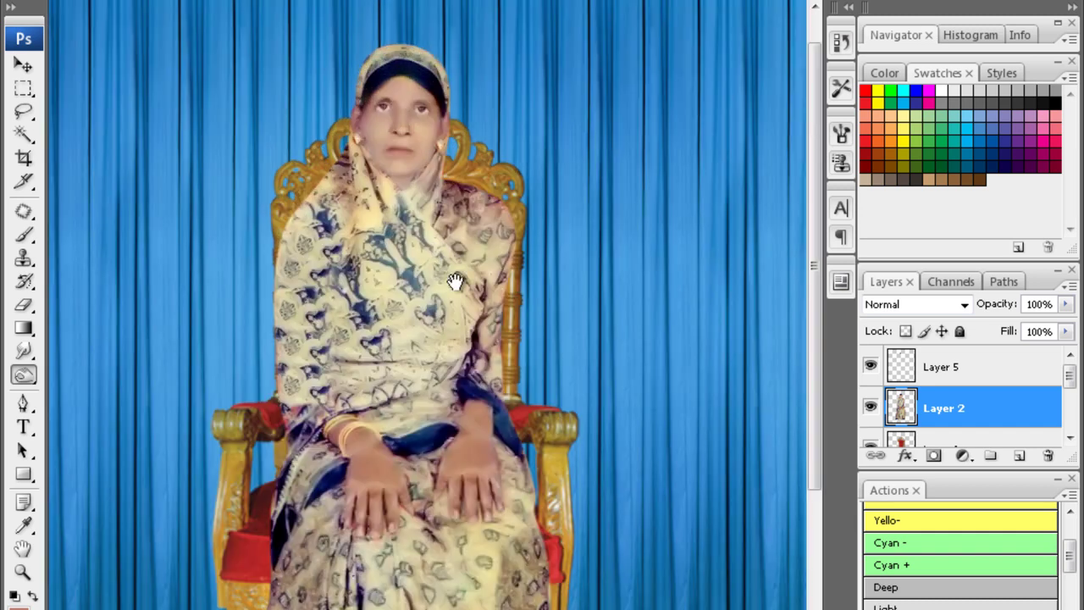
{"action": "key", "text": "ctrl+minus"}
{"action": "scroll", "coordinate": [546, 223], "scroll_direction": "down", "scroll_amount": 1}
{"action": "key", "text": "ctrl+minus"}
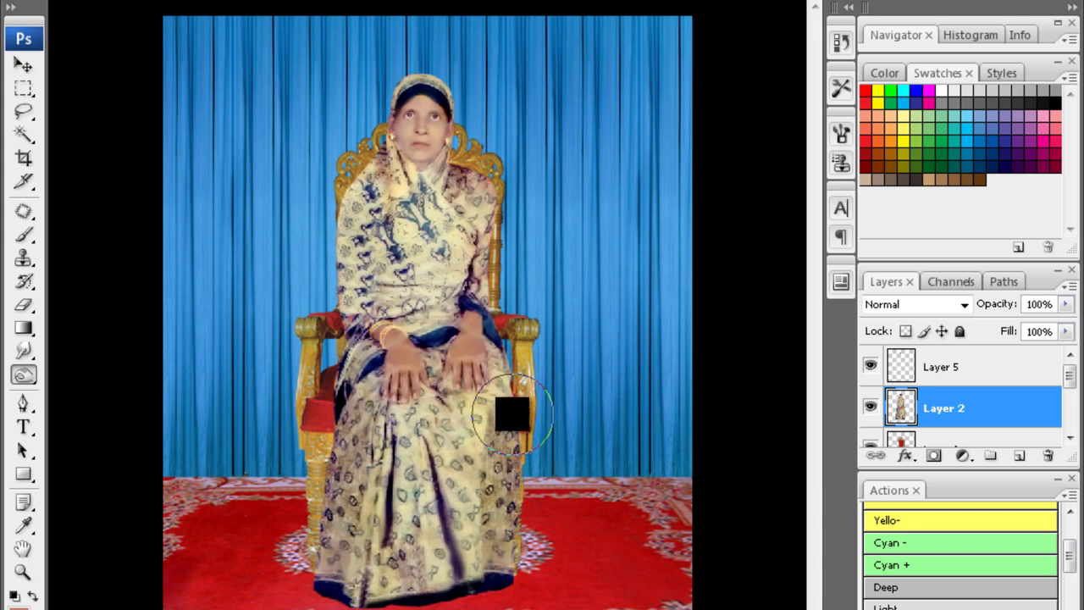
{"action": "key", "text": "Tab"}
View the original photo at 50%, panned to its lower part, in floating windows
{"action": "key", "text": "f"}
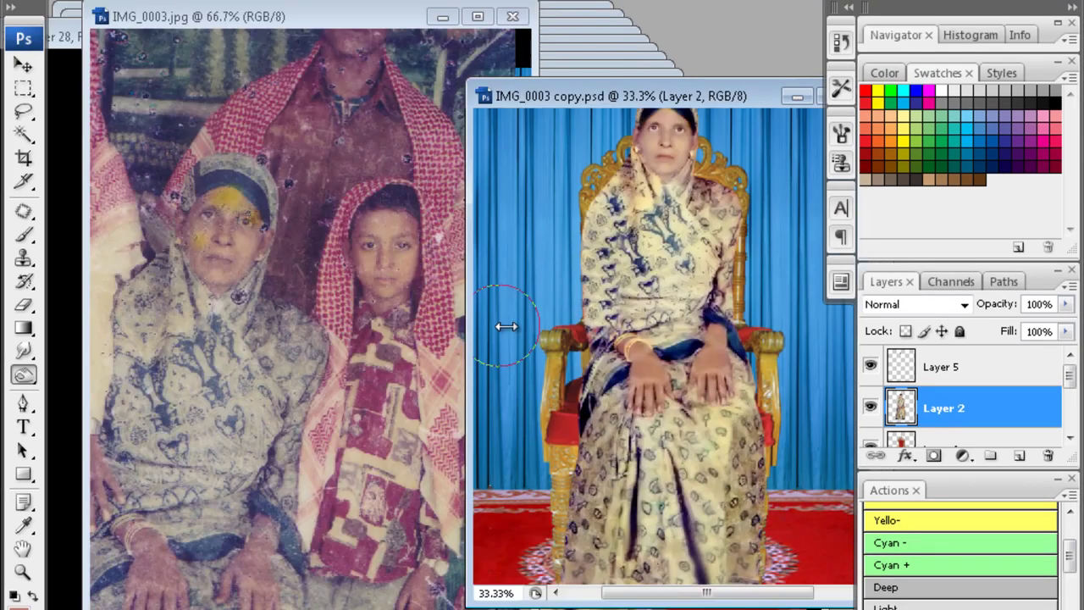
{"action": "left_click", "coordinate": [258, 364]}
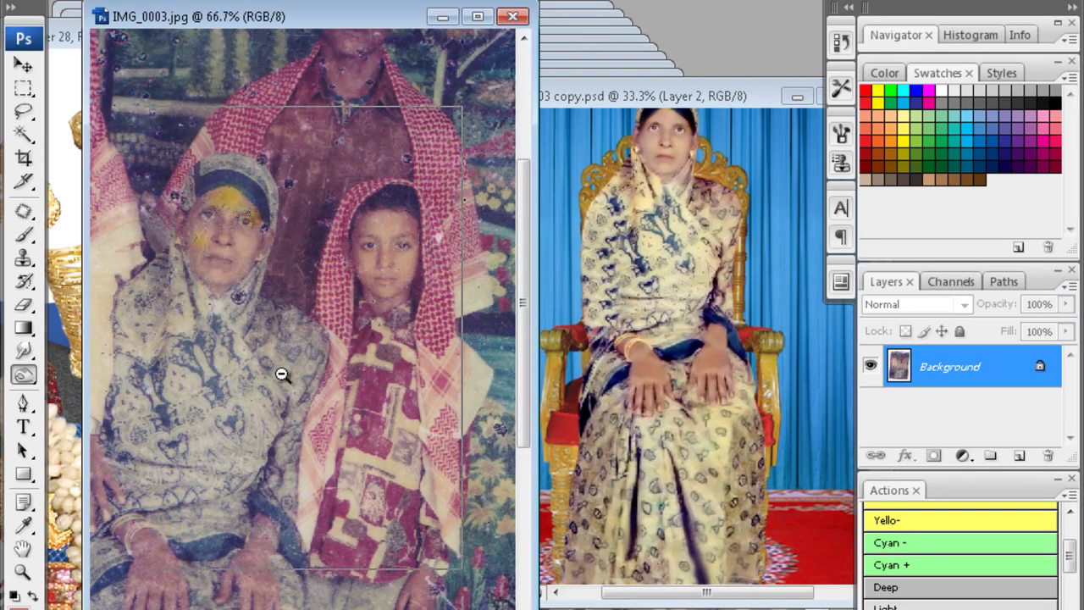
{"action": "key", "text": "ctrl+minus"}
{"action": "mouse_move", "coordinate": [297, 235]}
{"action": "left_mouse_down"}
{"action": "mouse_move", "coordinate": [302, 200]}
{"action": "mouse_move", "coordinate": [310, 298]}
{"action": "left_mouse_up"}
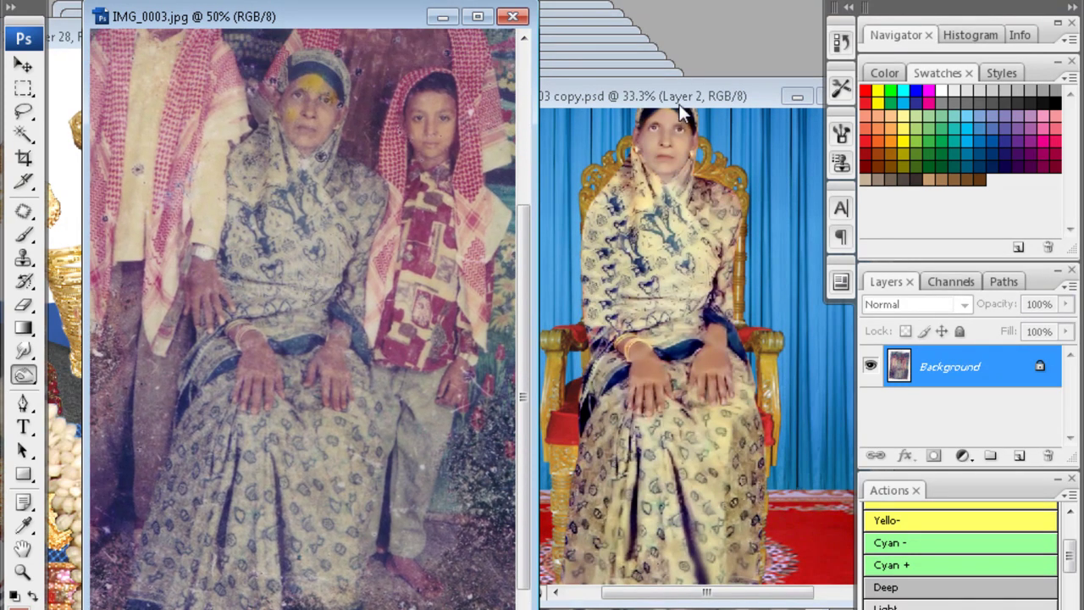
Show the restored copy full screen at 25% and zoom toward the woman
{"action": "left_click", "coordinate": [681, 105]}
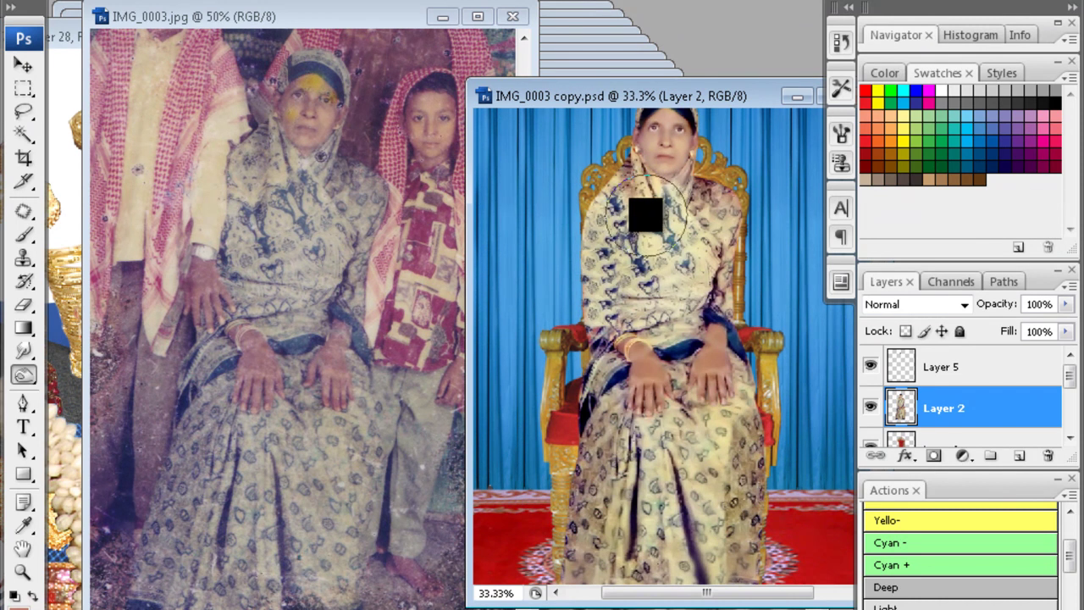
{"action": "key", "text": "ctrl+minus"}
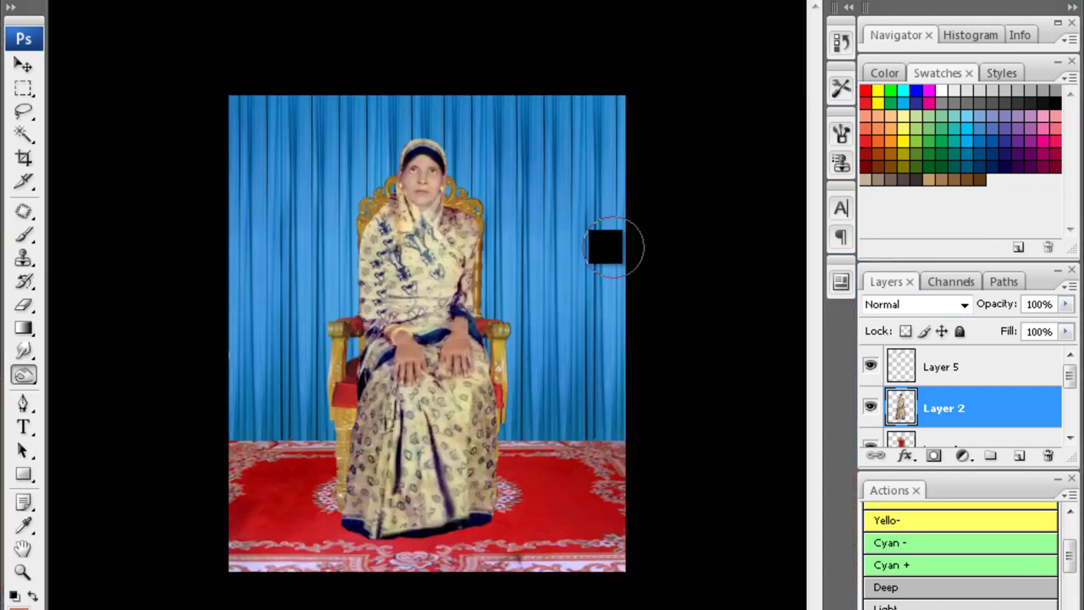
{"action": "key", "text": "f"}
{"action": "left_click", "coordinate": [523, 231]}
{"action": "left_click", "coordinate": [513, 251]}
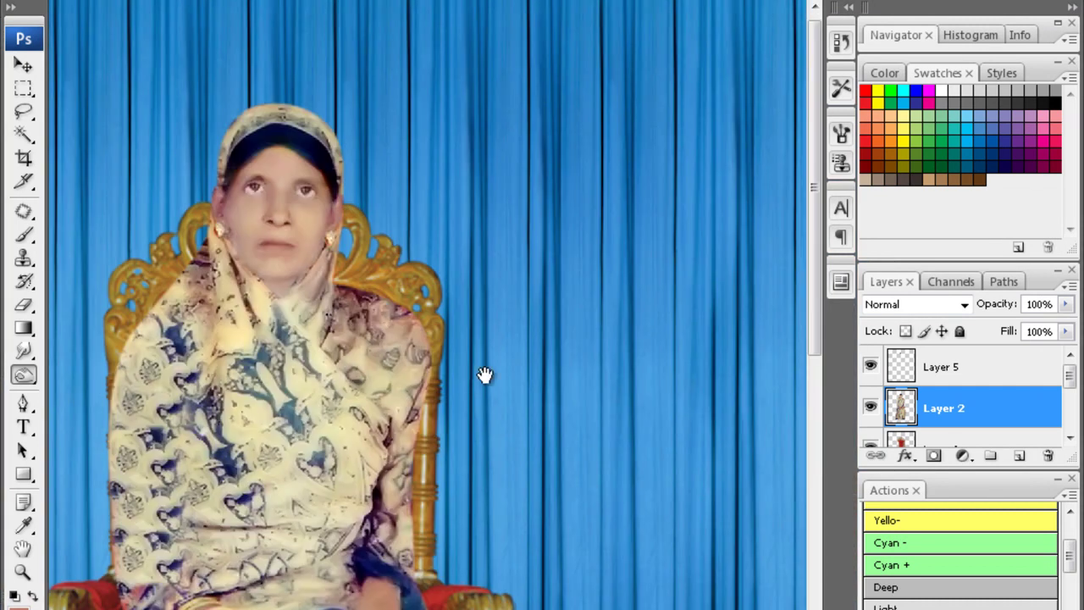
{"action": "left_click_drag", "start_coordinate": [483, 375], "coordinate": [721, 450]}
Inspect the woman's face, zoom out to the whole composition, and merge the top layer down
{"action": "left_click", "coordinate": [597, 348]}
{"action": "left_click_drag", "start_coordinate": [604, 279], "coordinate": [625, 416]}
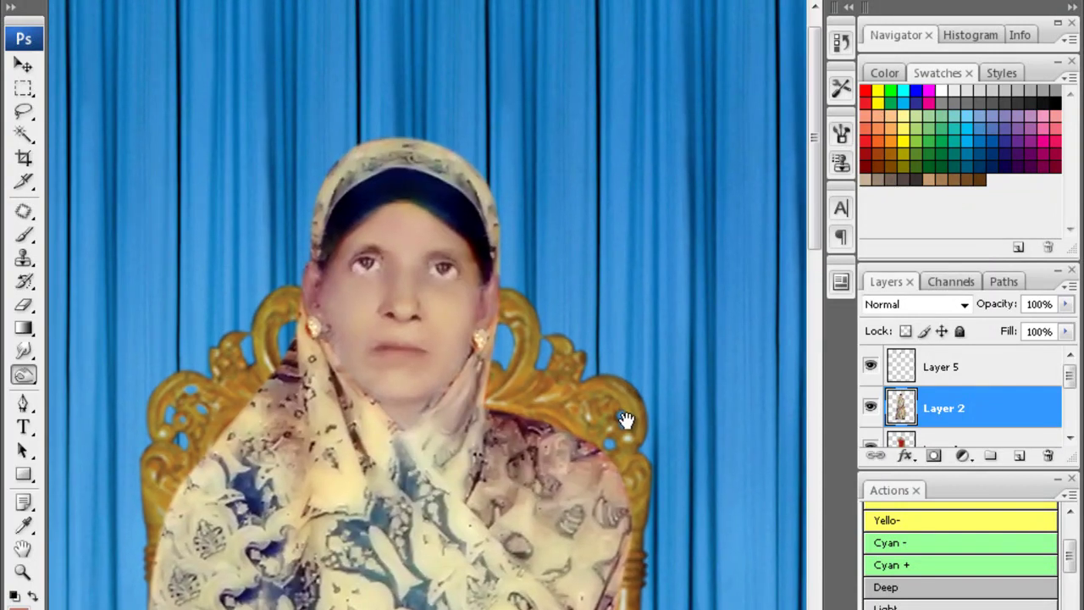
{"action": "key", "text": "ctrl+plus"}
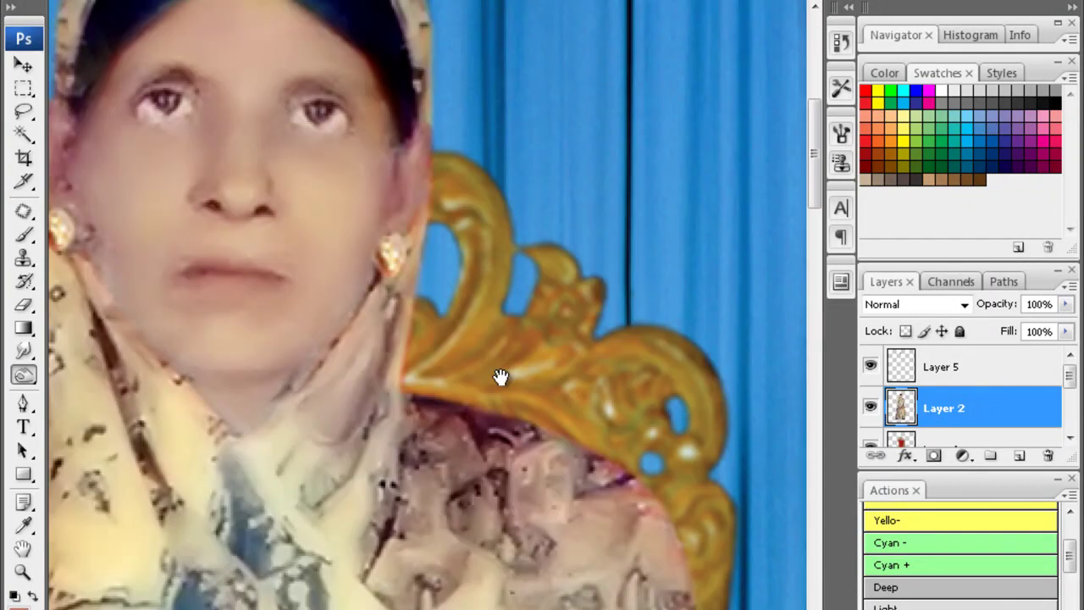
{"action": "key", "text": "ctrl+minus"}
{"action": "key", "text": "ctrl+minus"}
{"action": "key", "text": "ctrl+minus"}
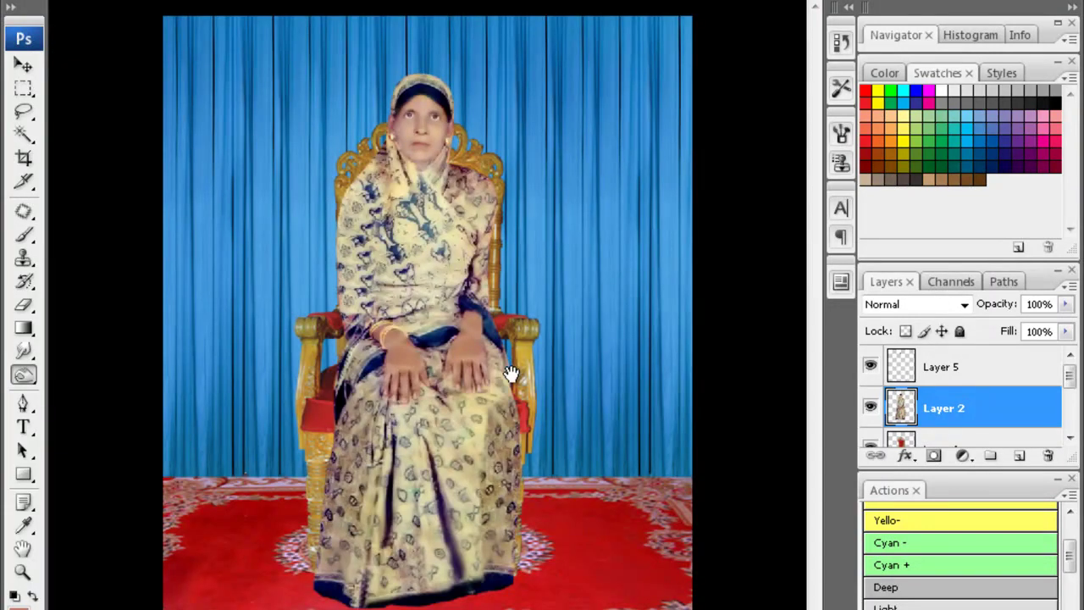
{"action": "key", "text": "ctrl+minus"}
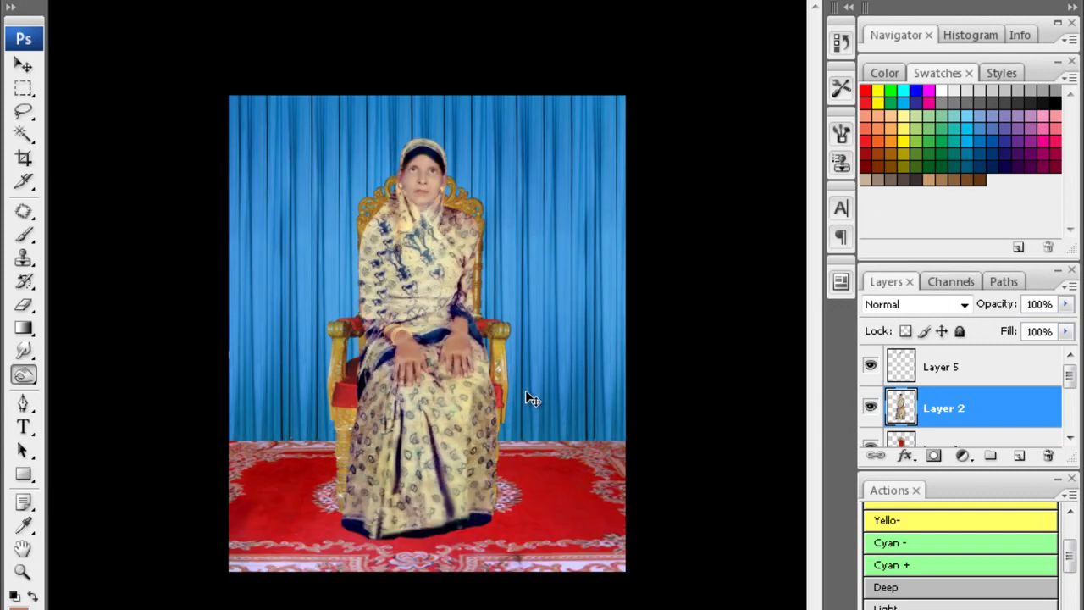
{"action": "key", "text": "ctrl+e"}
Flatten the image, discarding hidden layers, and save it as JPEG IMG_0003 copy.jpg
{"action": "right_click", "coordinate": [944, 407]}
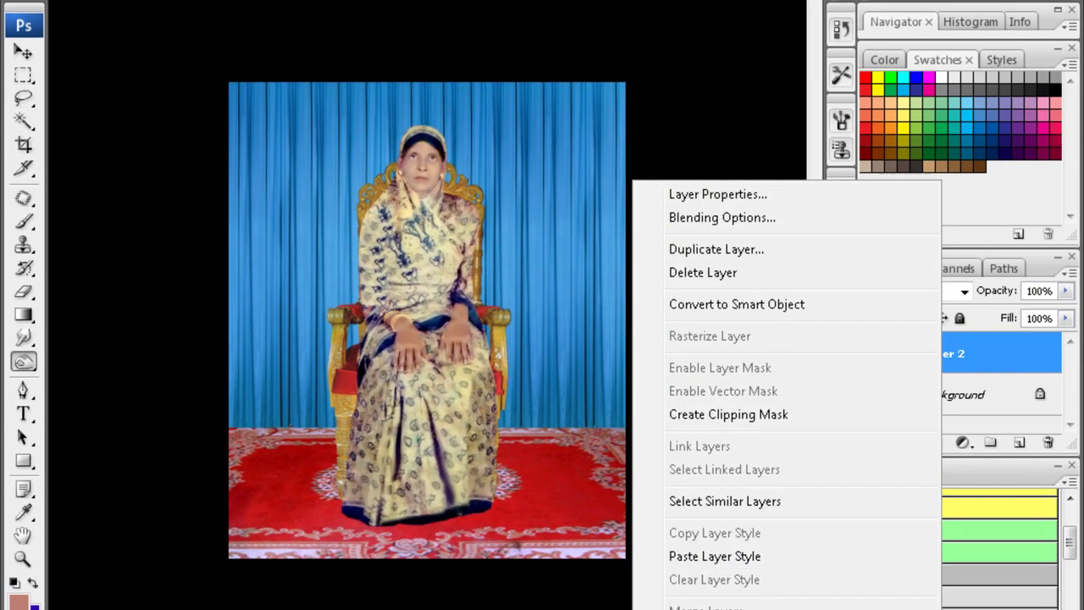
{"action": "left_click", "coordinate": [729, 606]}
{"action": "key", "text": "Return"}
{"action": "key", "text": "ctrl+shift+s"}
{"action": "left_click", "coordinate": [454, 349]}
{"action": "left_click", "coordinate": [388, 455]}
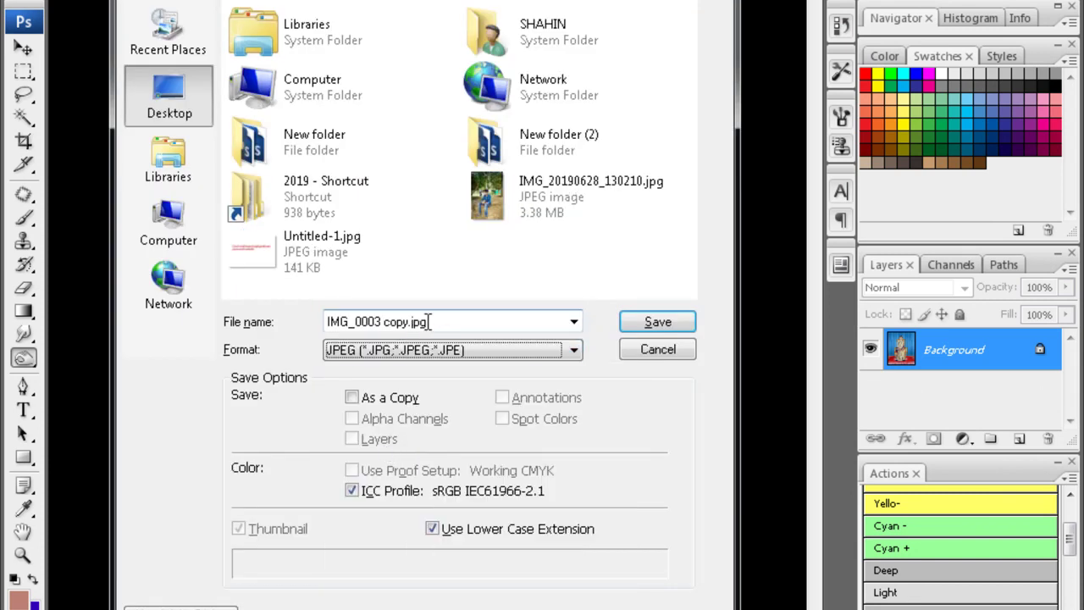
{"action": "key", "text": "Return"}
{"action": "key", "text": "Return"}
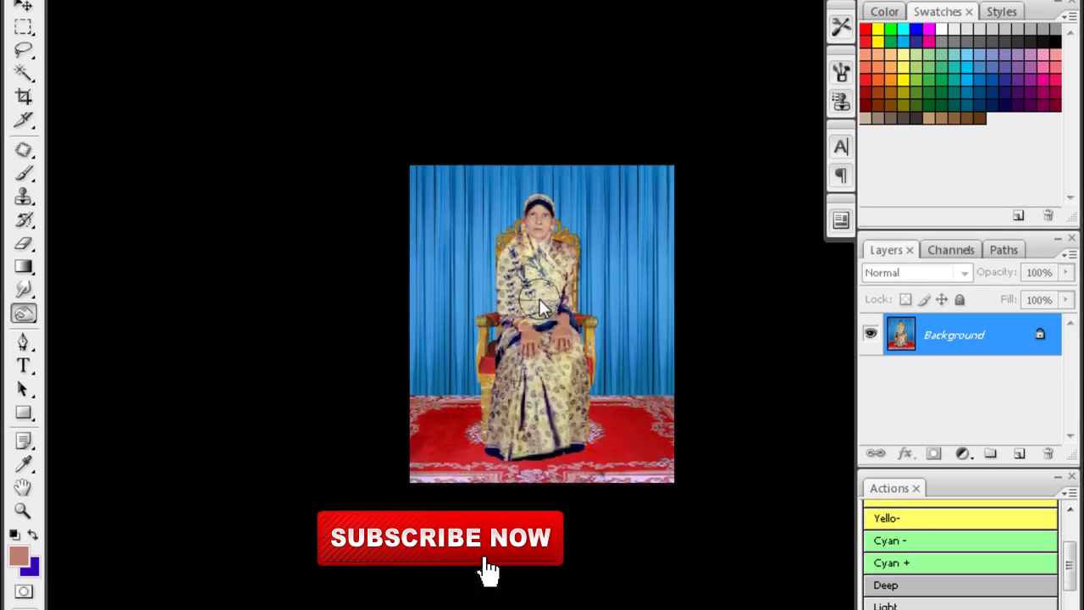
Return to floating windows, view the original at 33.3%, and reset default colours
{"action": "key", "text": "f"}
{"action": "left_click", "coordinate": [344, 231]}
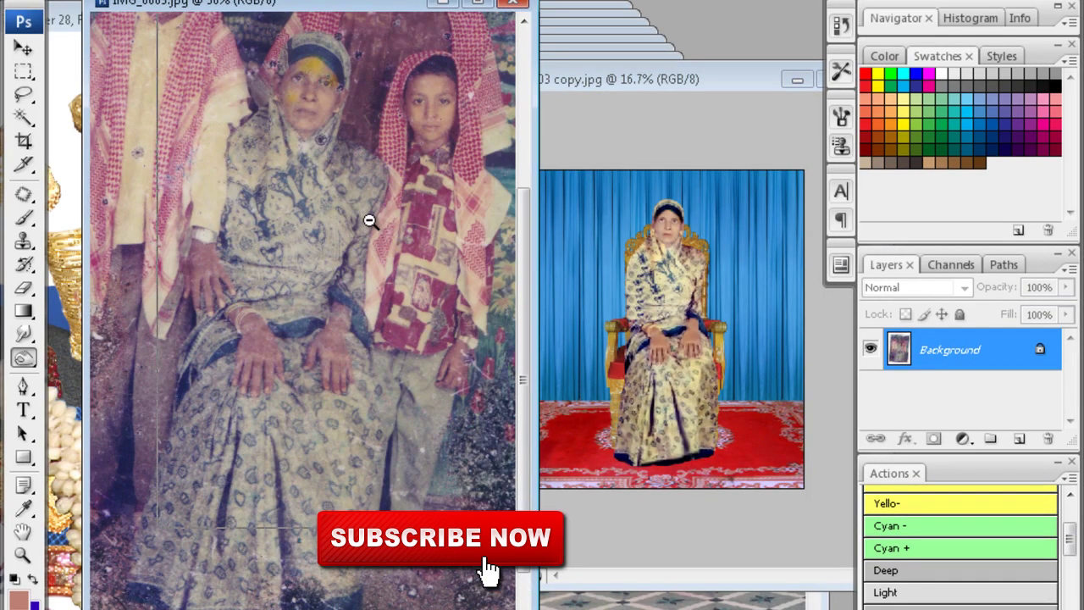
{"action": "key", "text": "ctrl+minus"}
{"action": "key", "text": "d"}
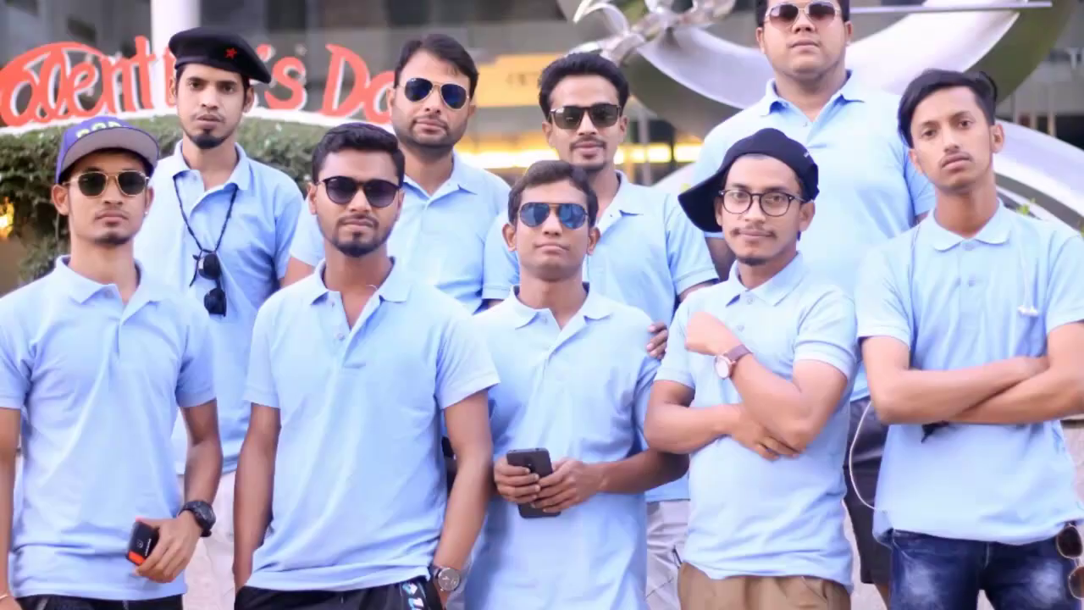
{"action": "key", "text": "alt+Tab"}
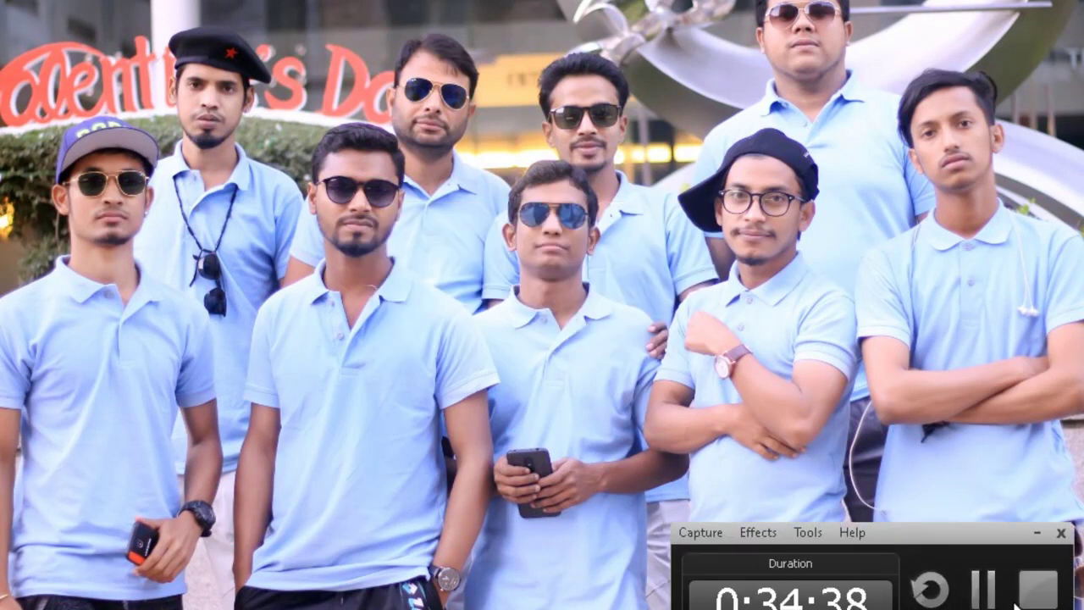